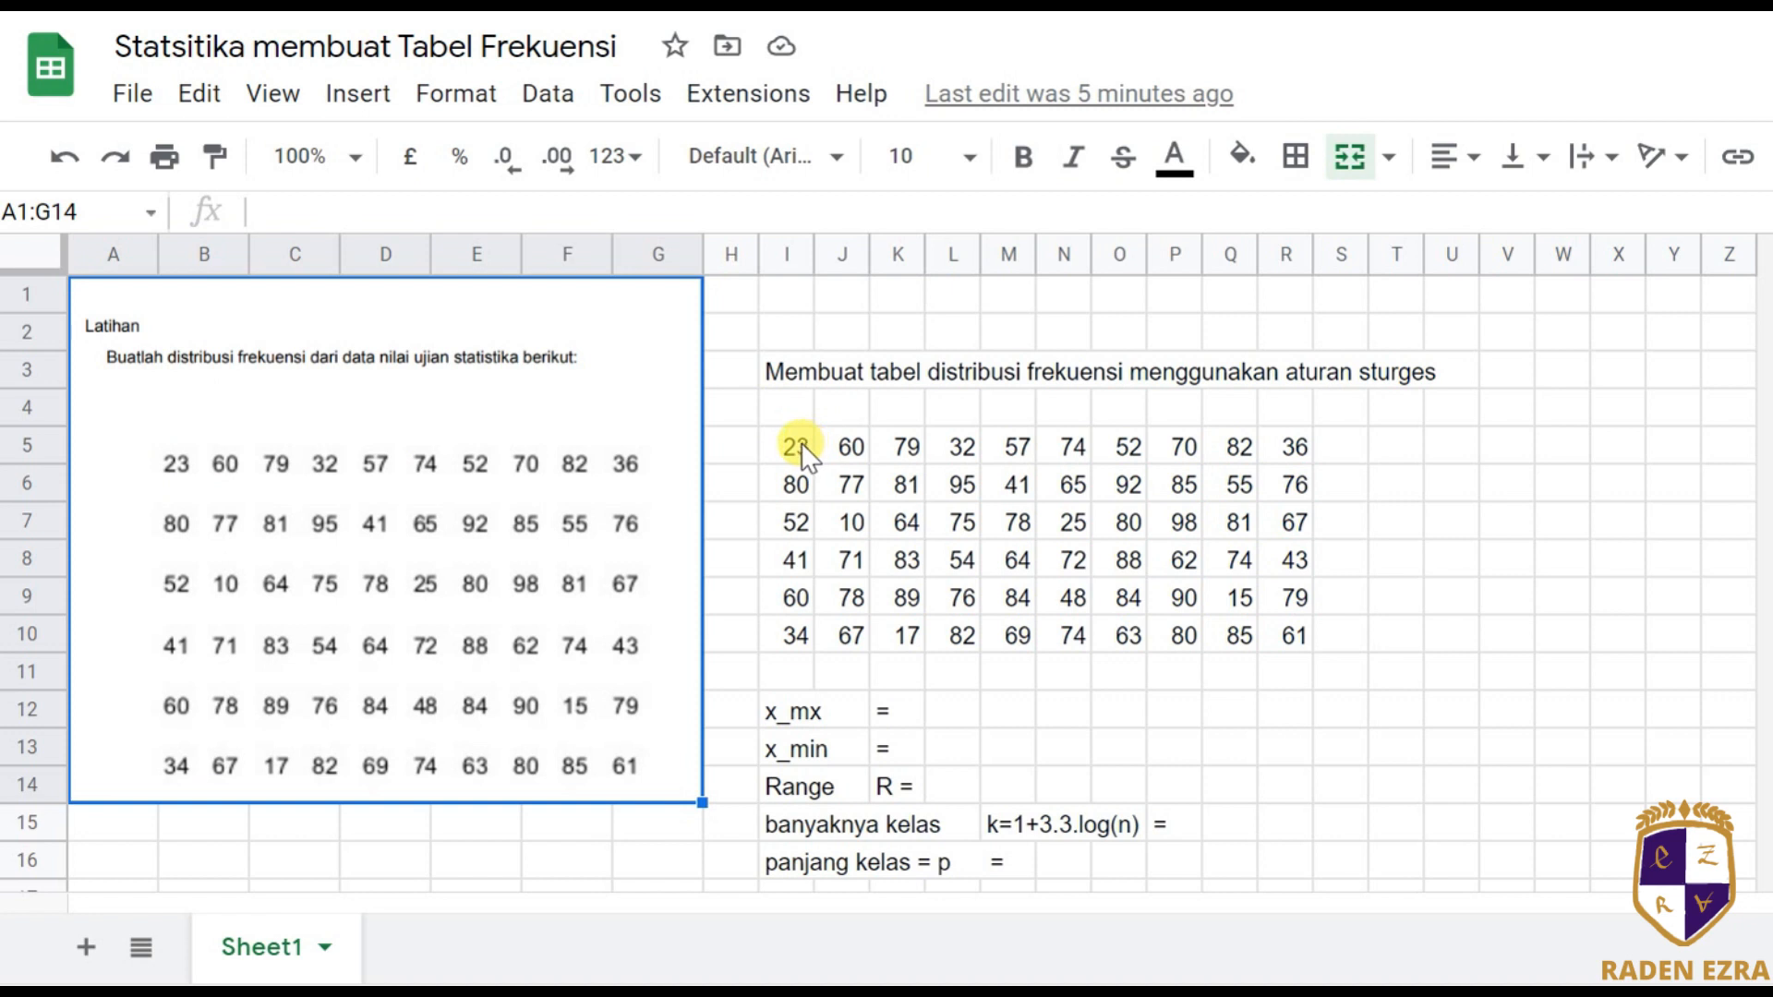
# Look over the exam score data table in rows 5 to 10.
pyautogui.press('Right')
pyautogui.press('Right')
pyautogui.press('Right')
pyautogui.press('Right')
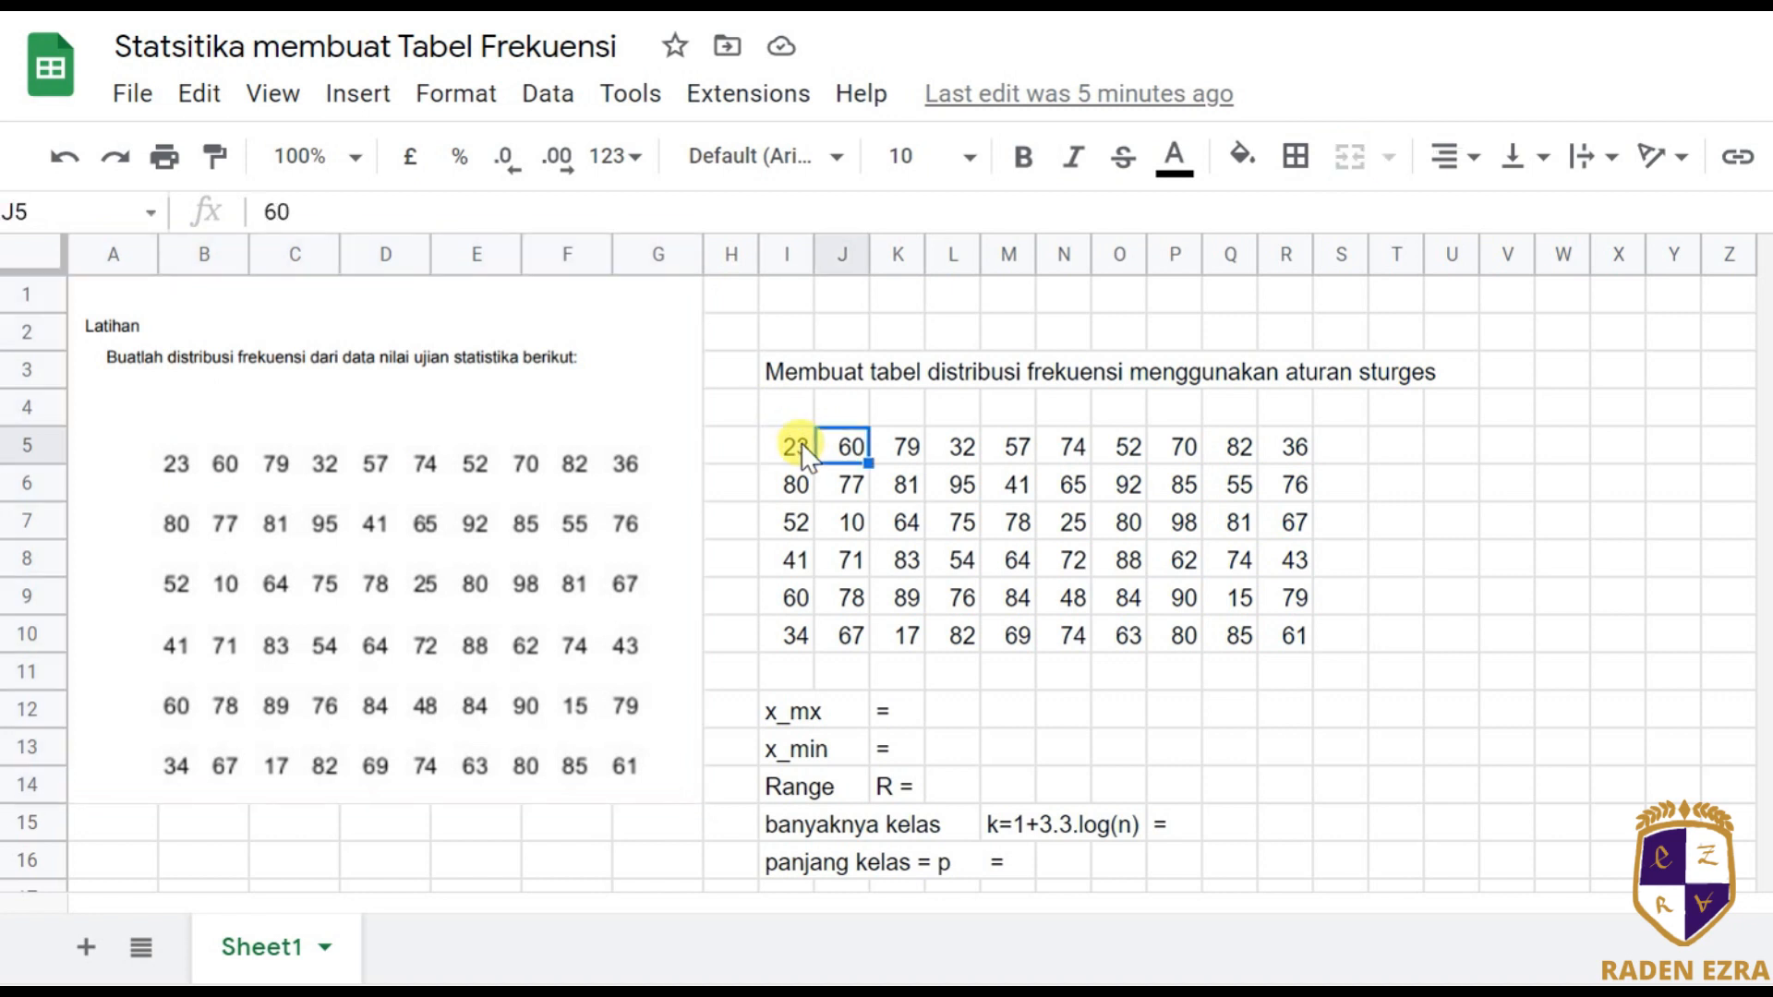
pyautogui.press('Down')
pyautogui.press('Down')
pyautogui.press('Down')
pyautogui.press('Down')
pyautogui.press('Down')
pyautogui.press('Down')
pyautogui.press('Down')
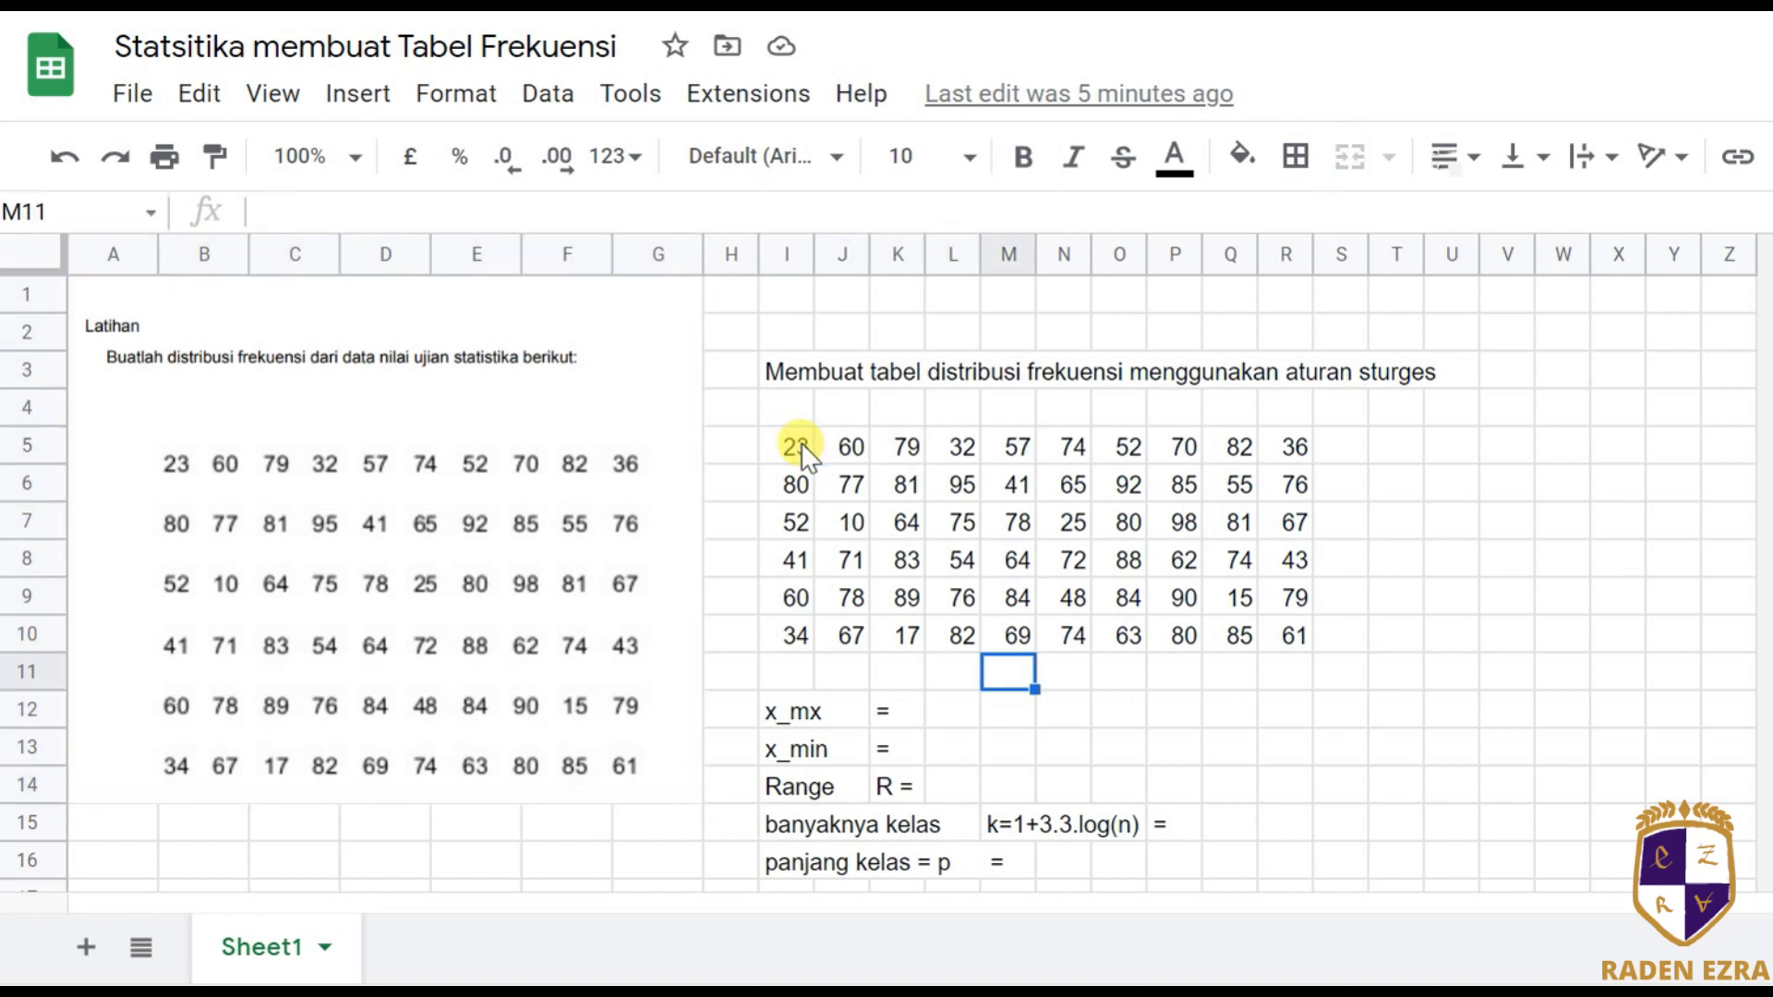
# Correct the maximum-value label in cell I12 to "x_max".
pyautogui.press('Left')
pyautogui.press('Left')
pyautogui.press('Left')
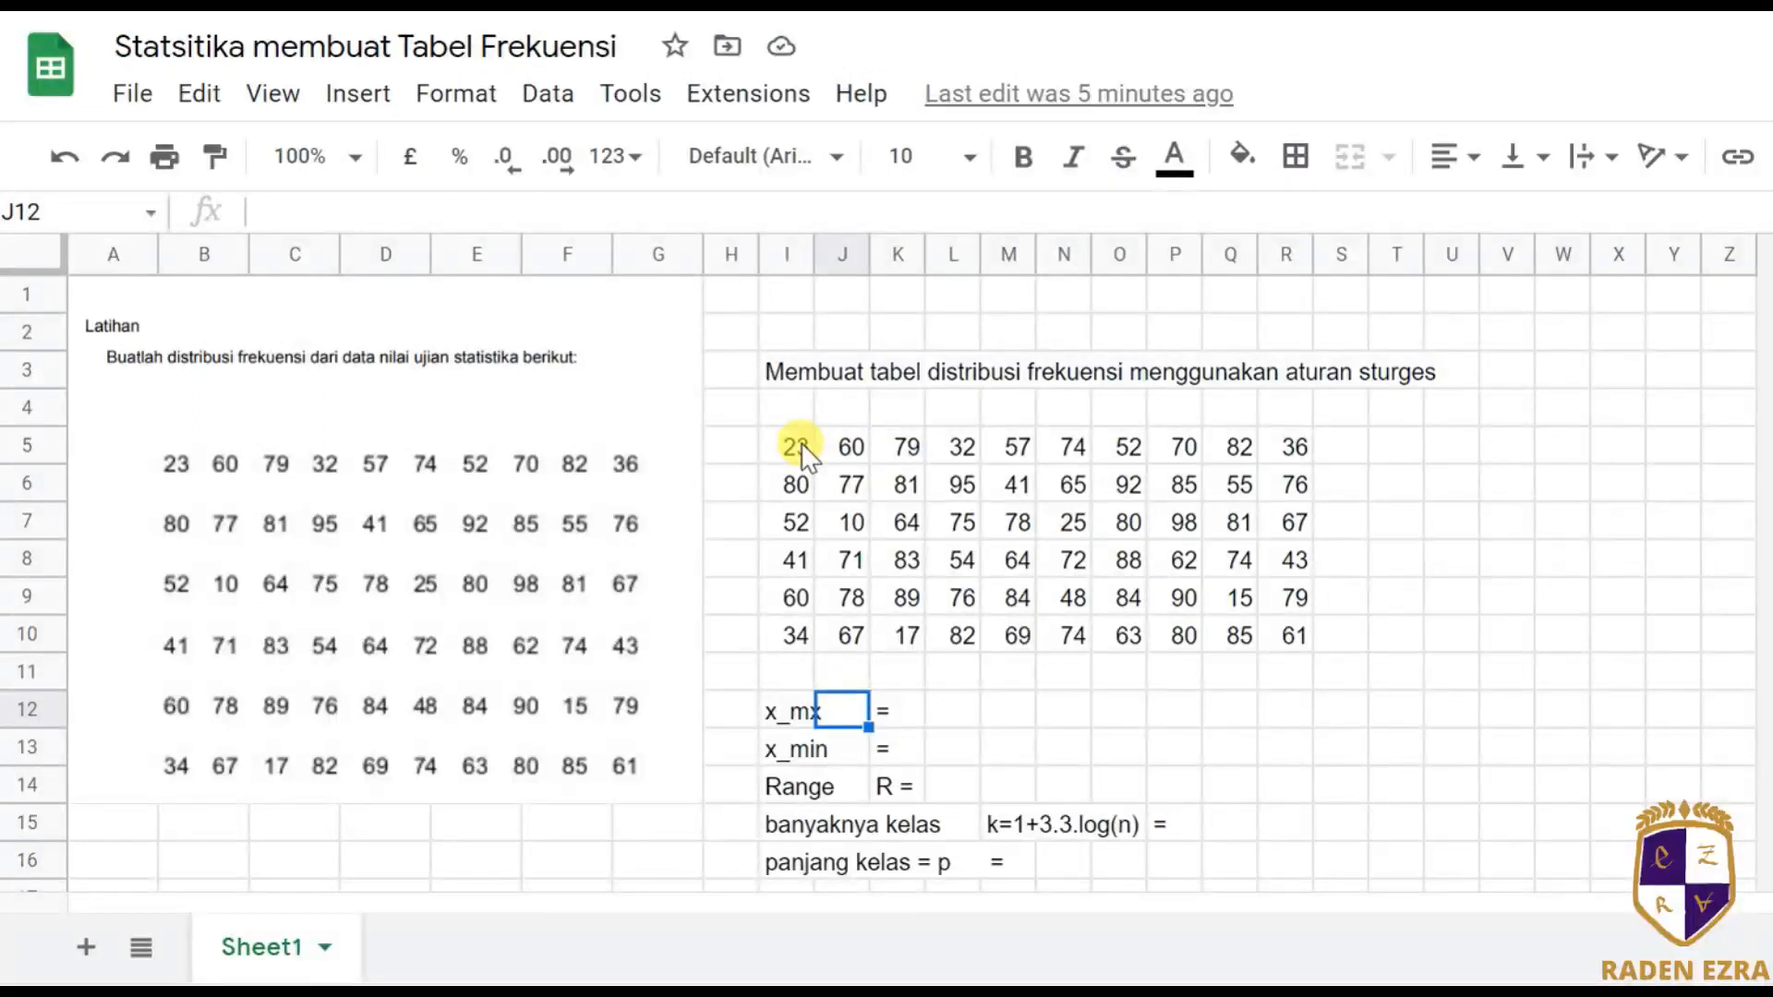
pyautogui.press('Left')
pyautogui.press('F2')
pyautogui.press('Left')
pyautogui.write('A')
pyautogui.press('Return')
pyautogui.press('Up')
pyautogui.press('F2')
pyautogui.press('Left')
pyautogui.press('BackSpace')
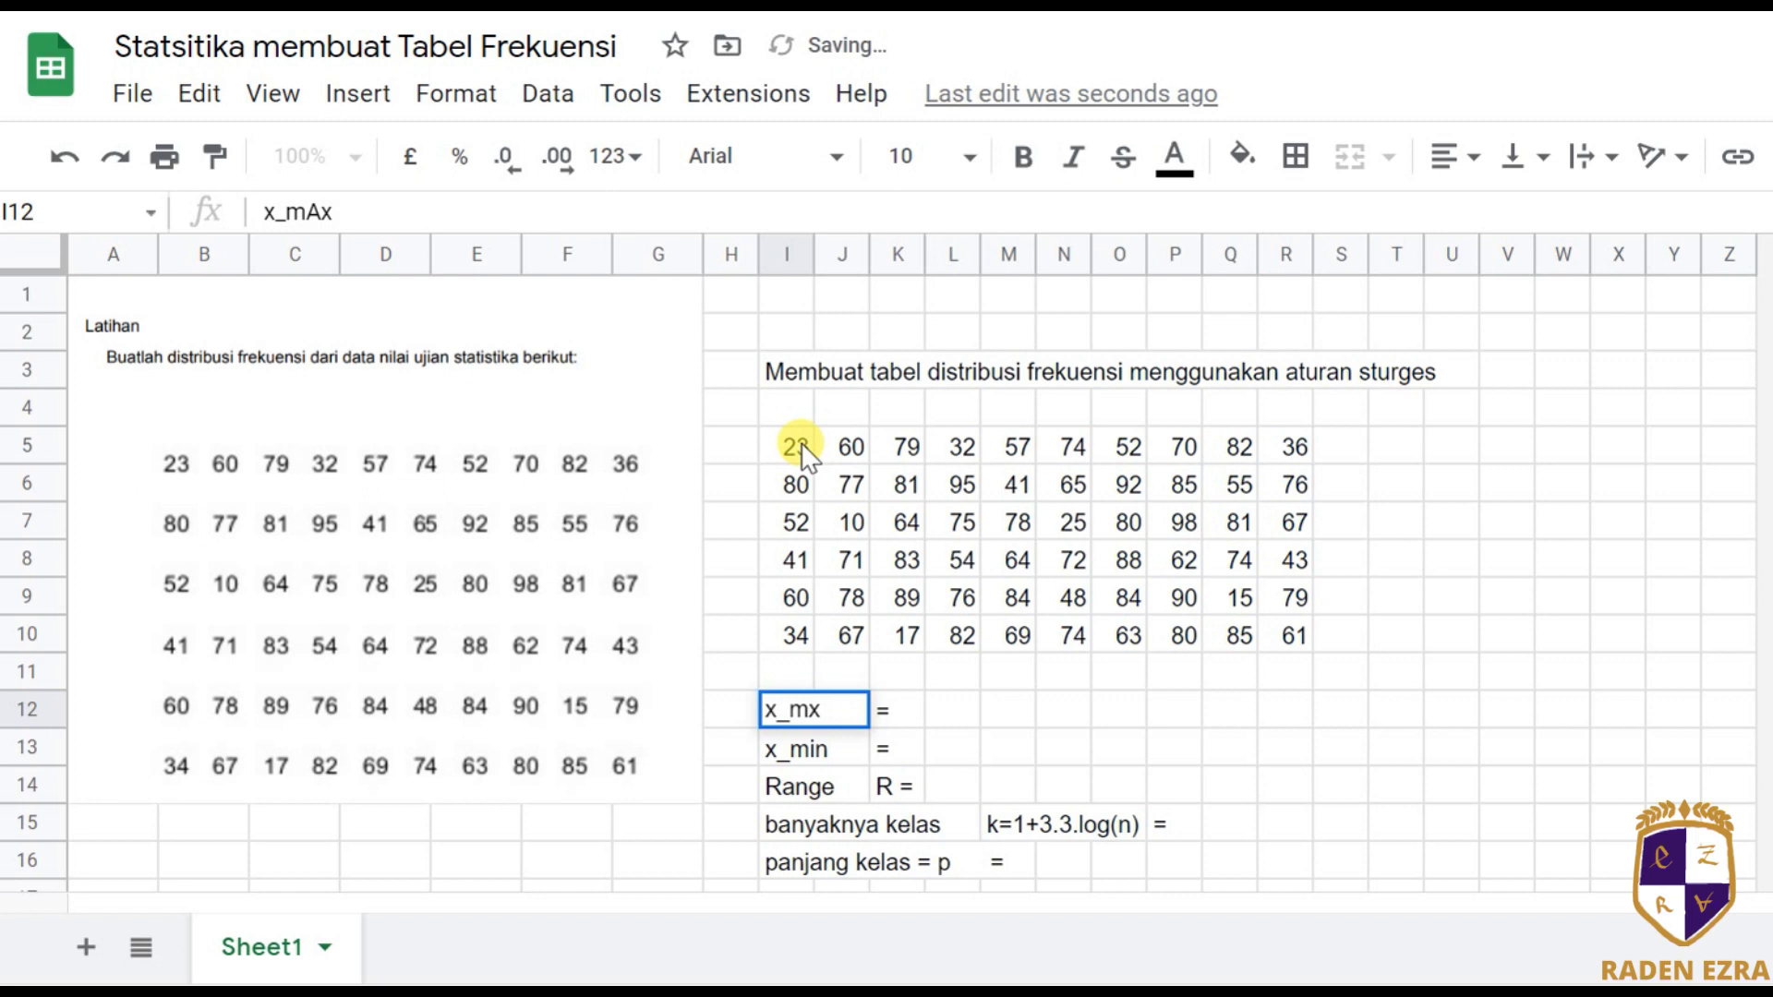
pyautogui.write('a')
pyautogui.press('Return')
# Calculate x_max in cell L12 with a MAX formula over the whole score table.
pyautogui.press('Up')
pyautogui.press('Right')
pyautogui.press('Right')
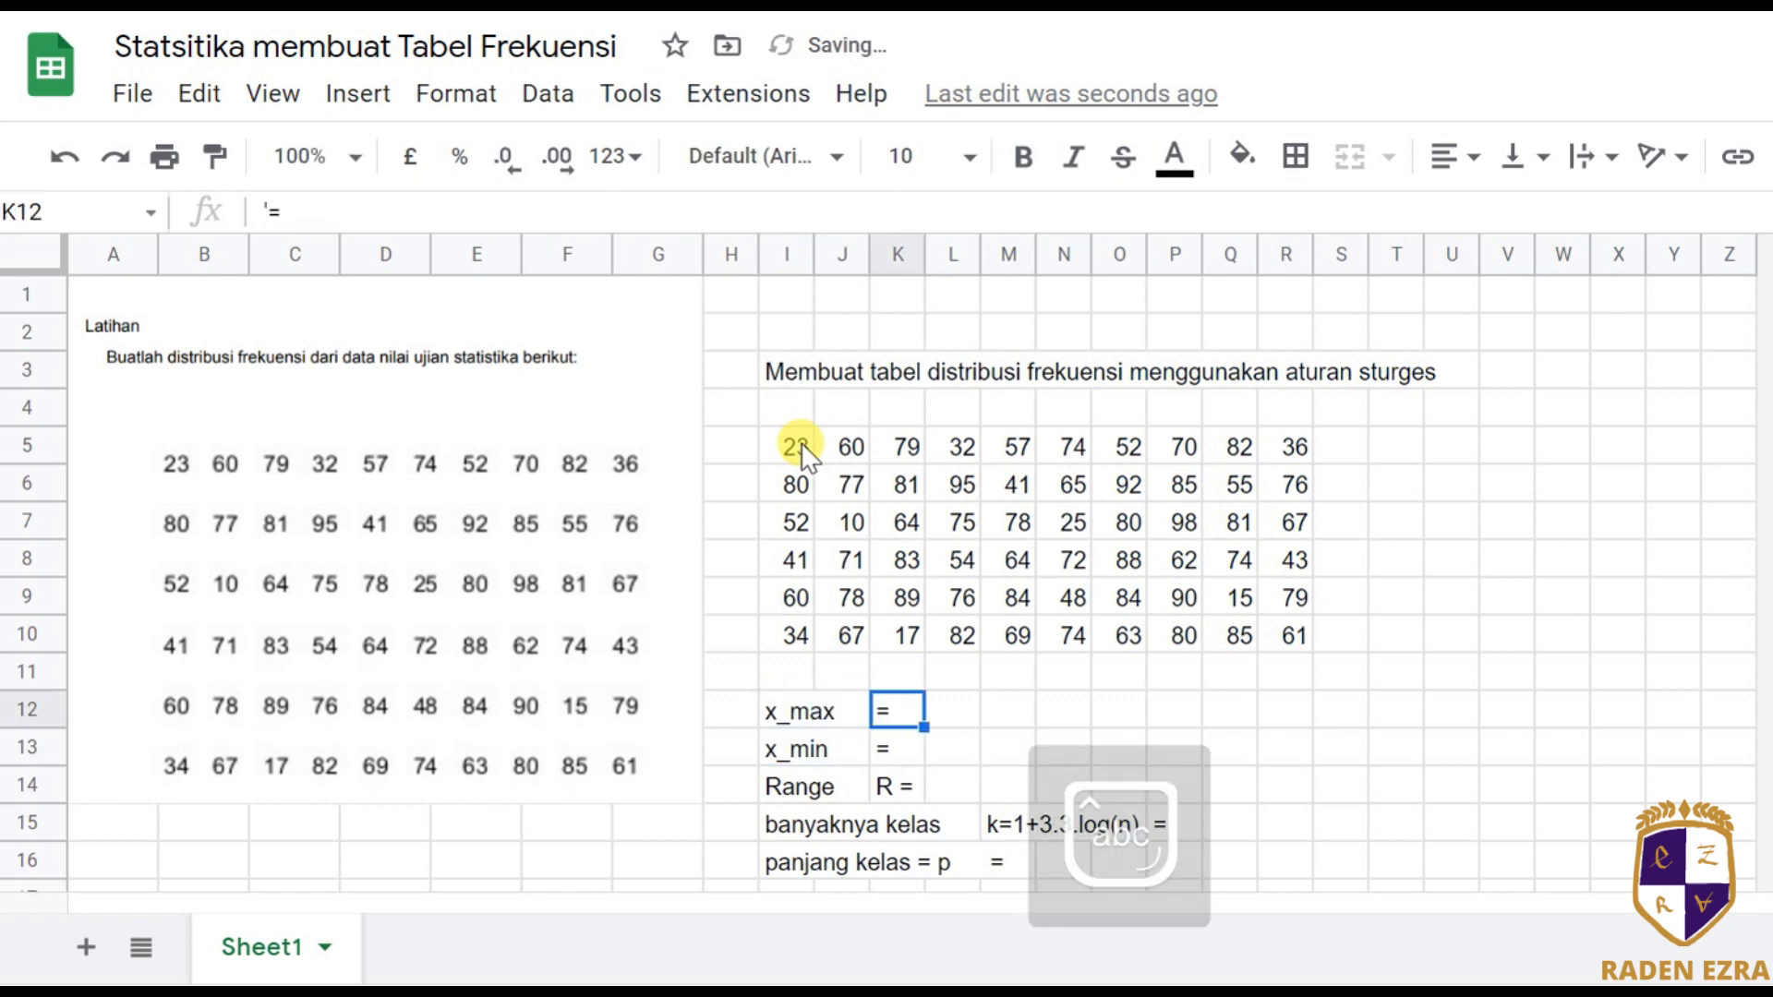
pyautogui.press('Right')
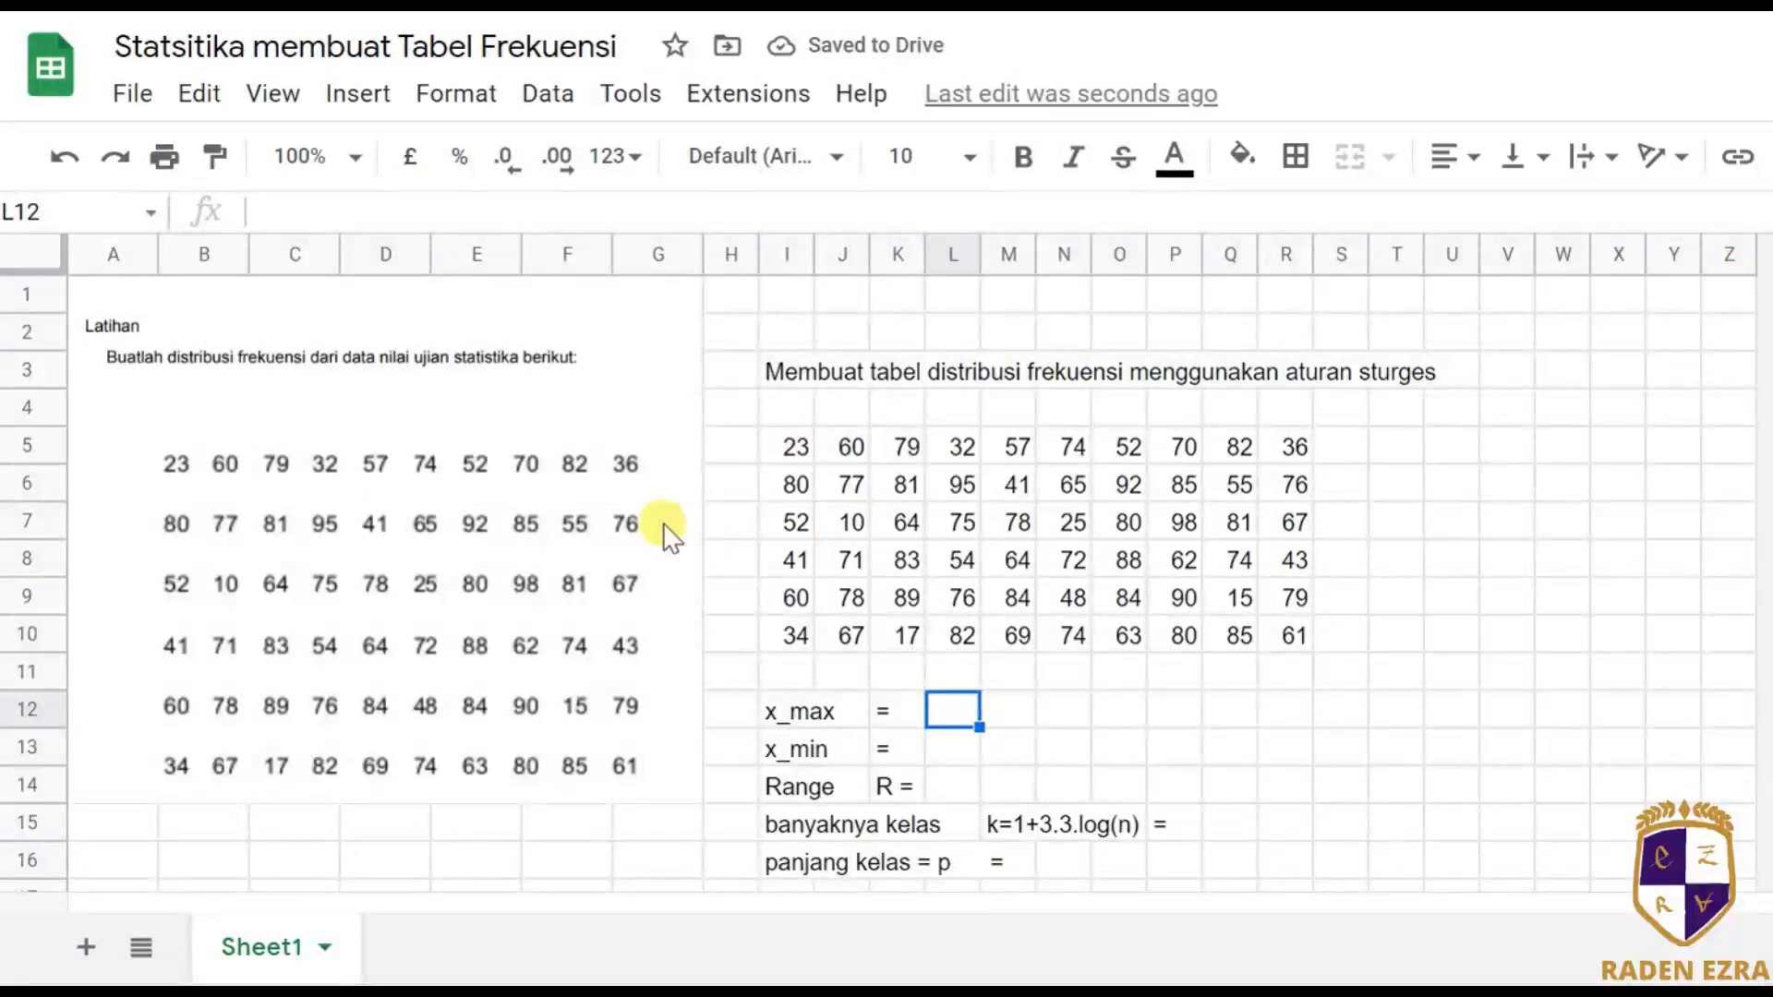
pyautogui.click(799, 437)
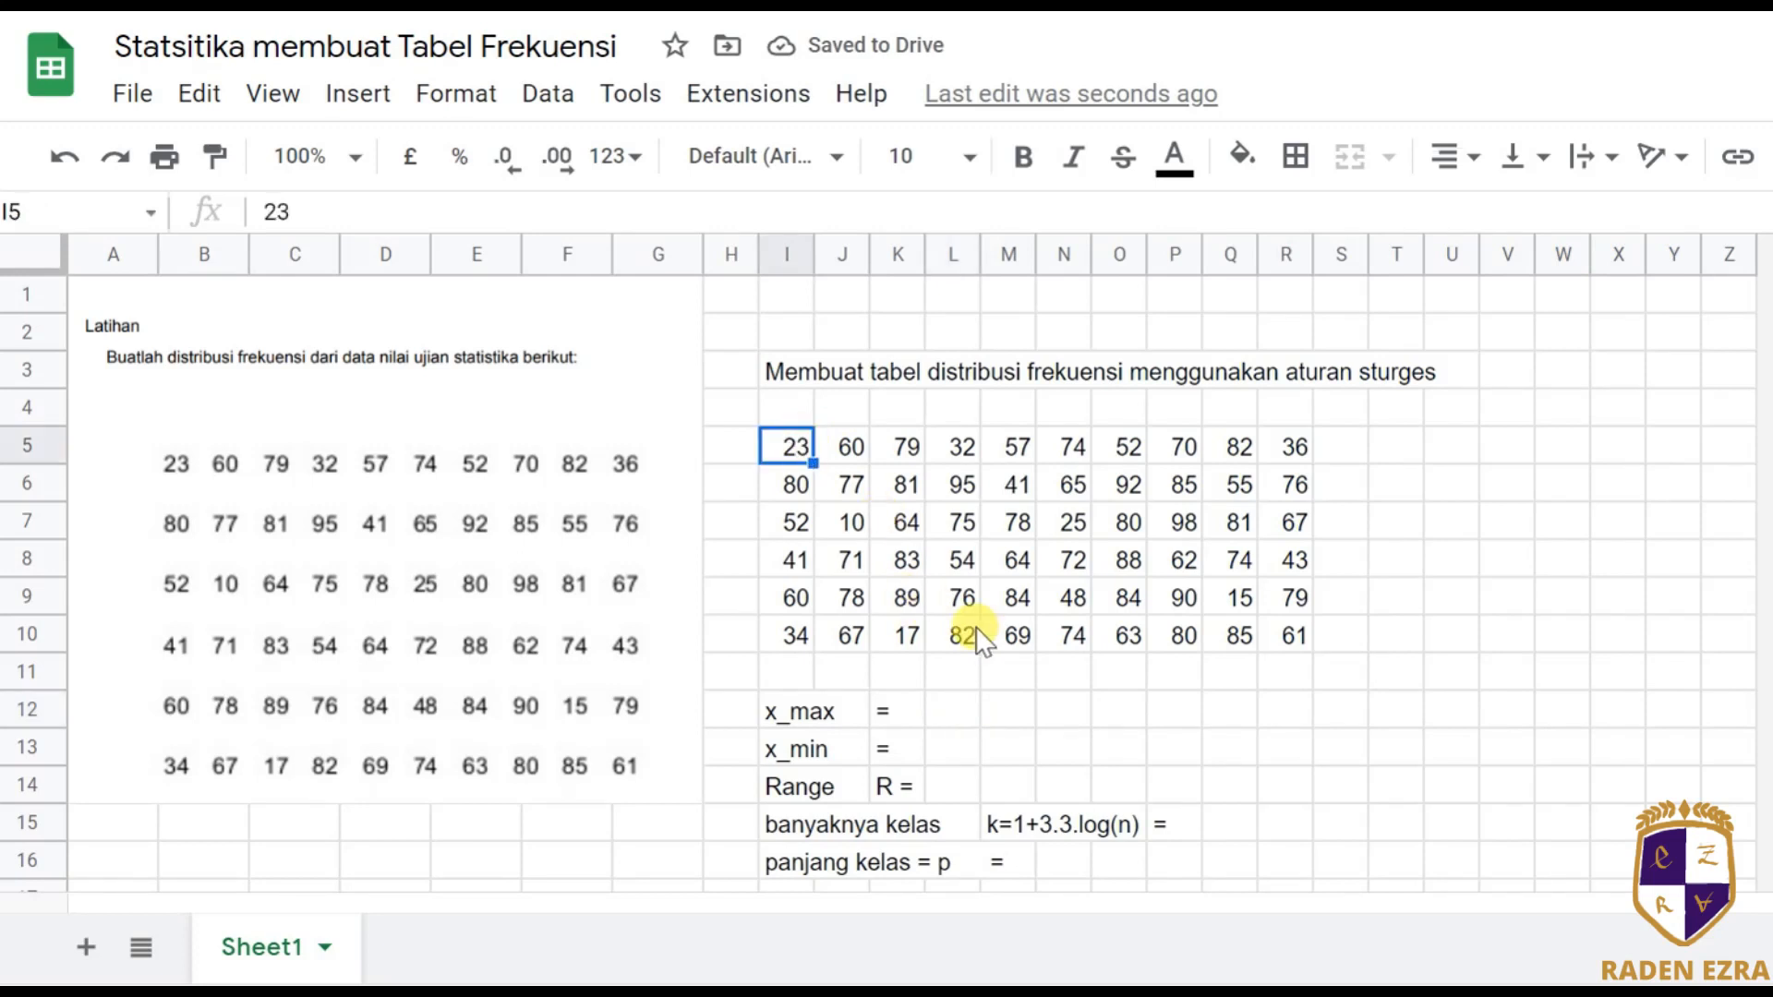
pyautogui.click(914, 602)
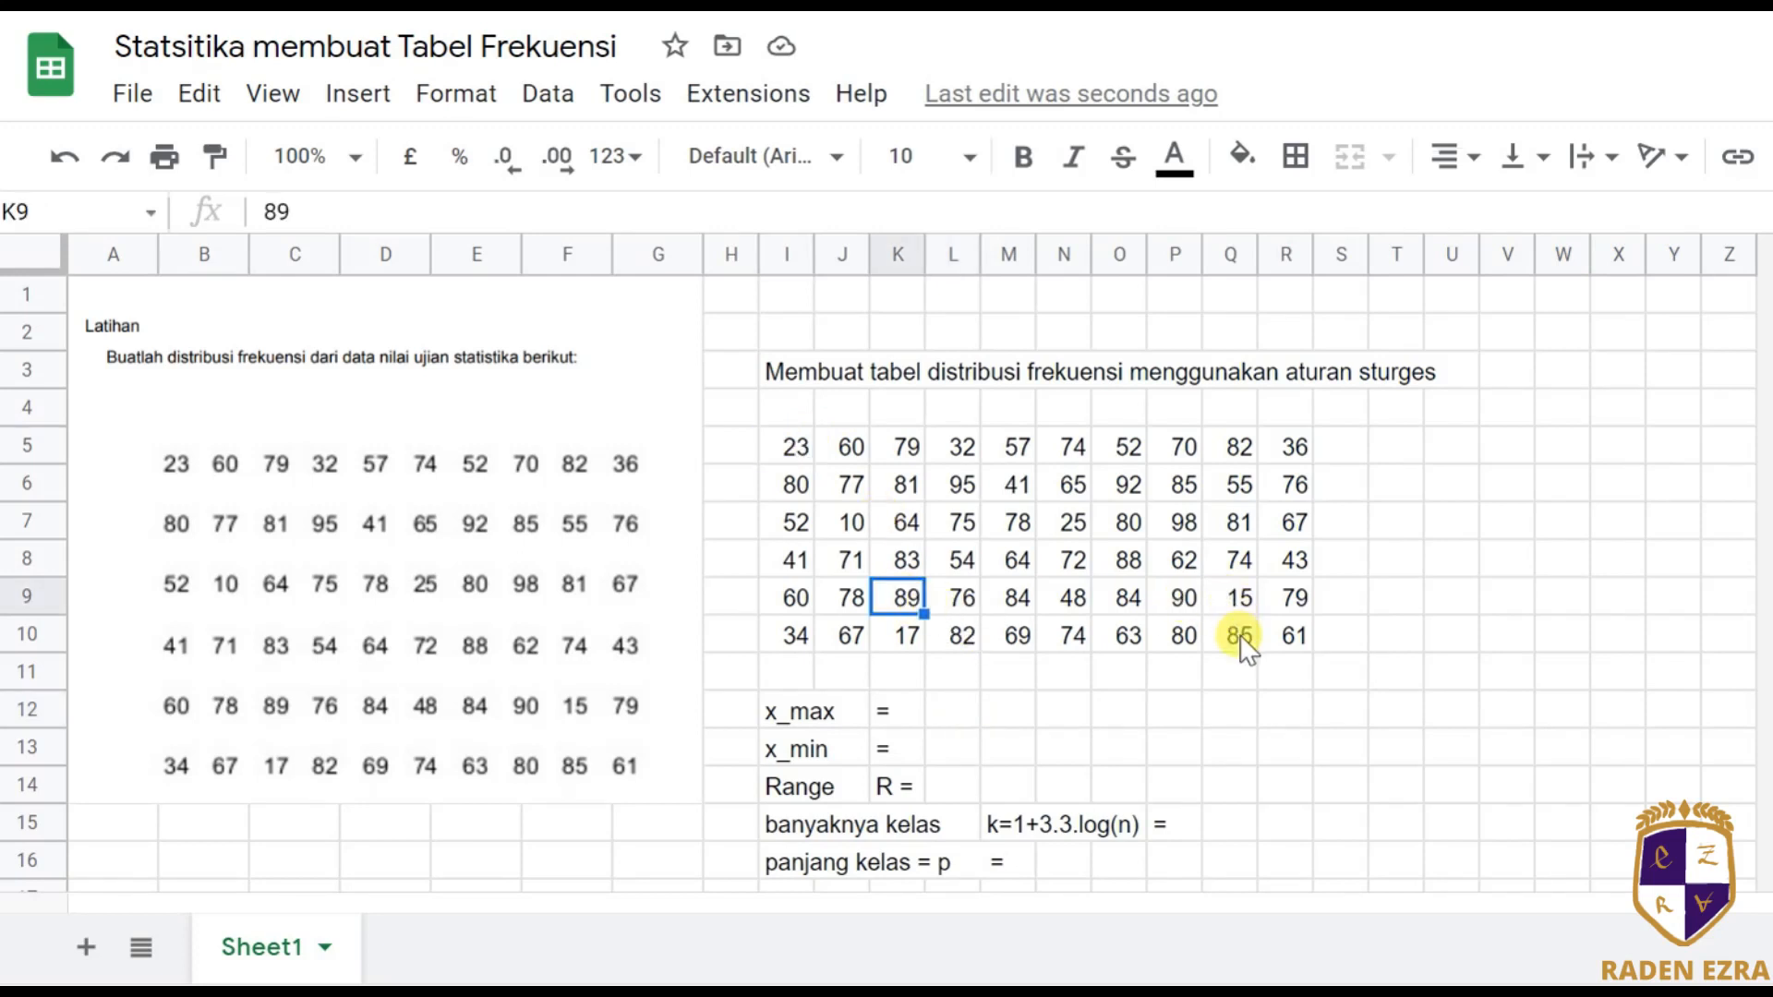
pyautogui.click(947, 717)
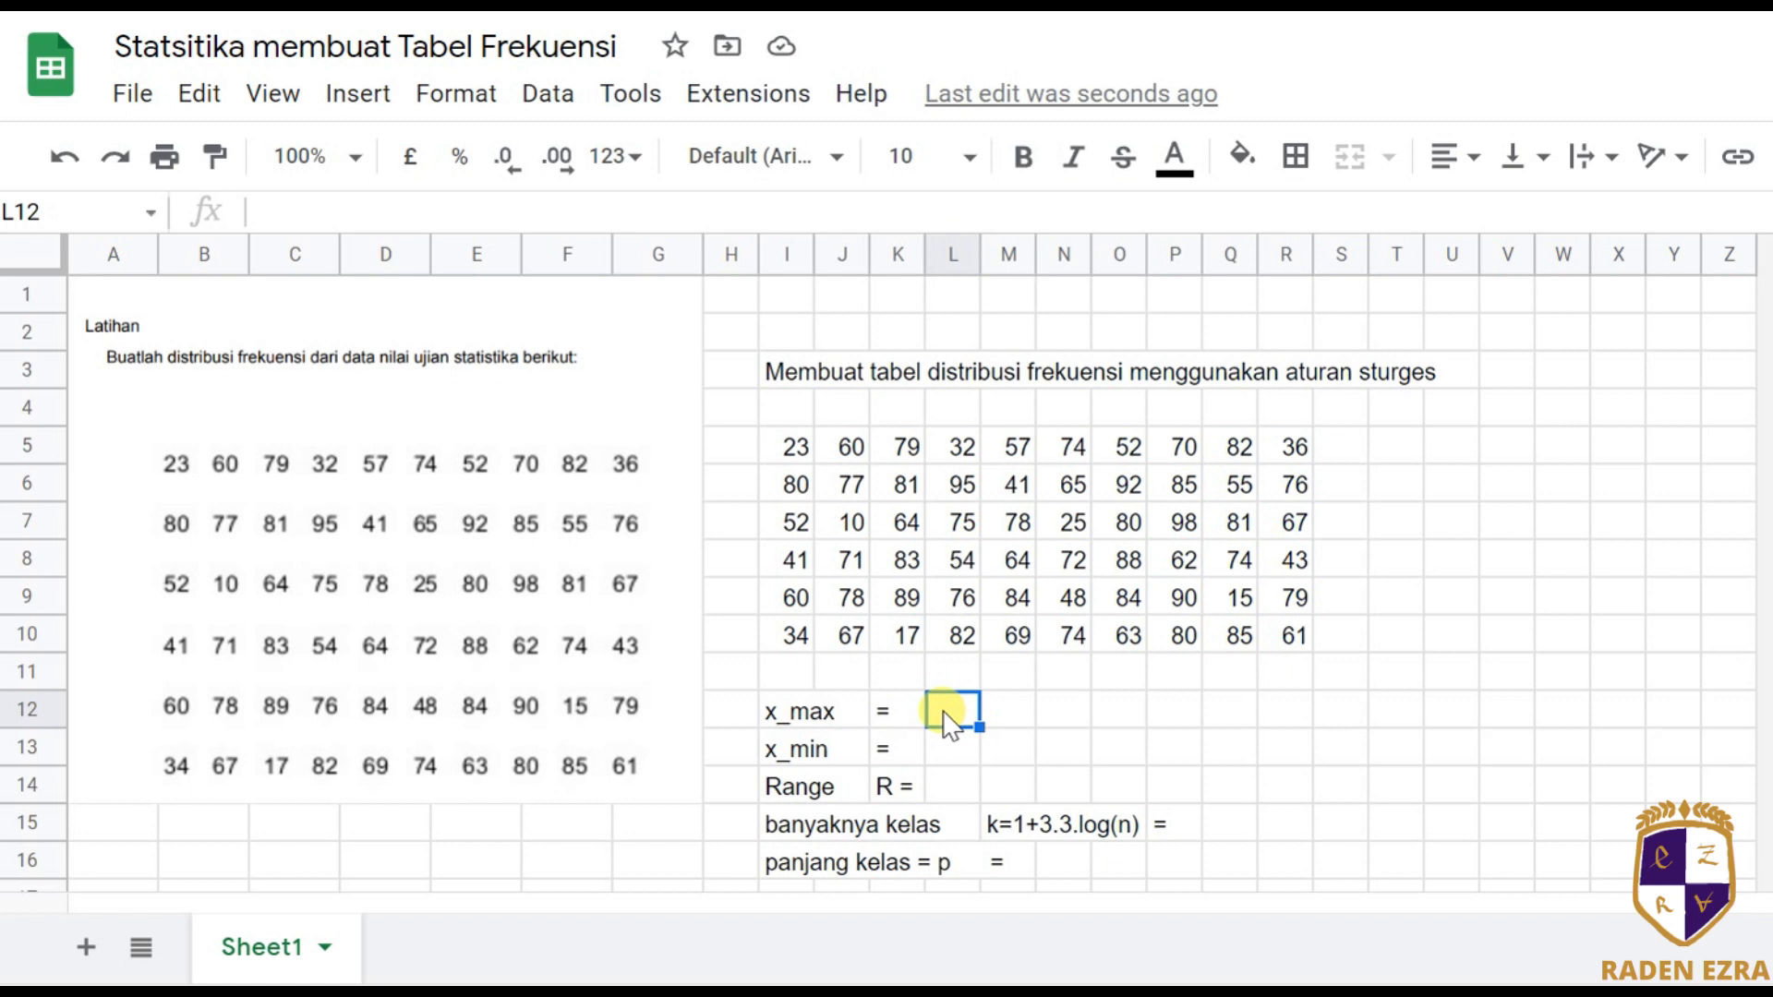
pyautogui.write('=max(')
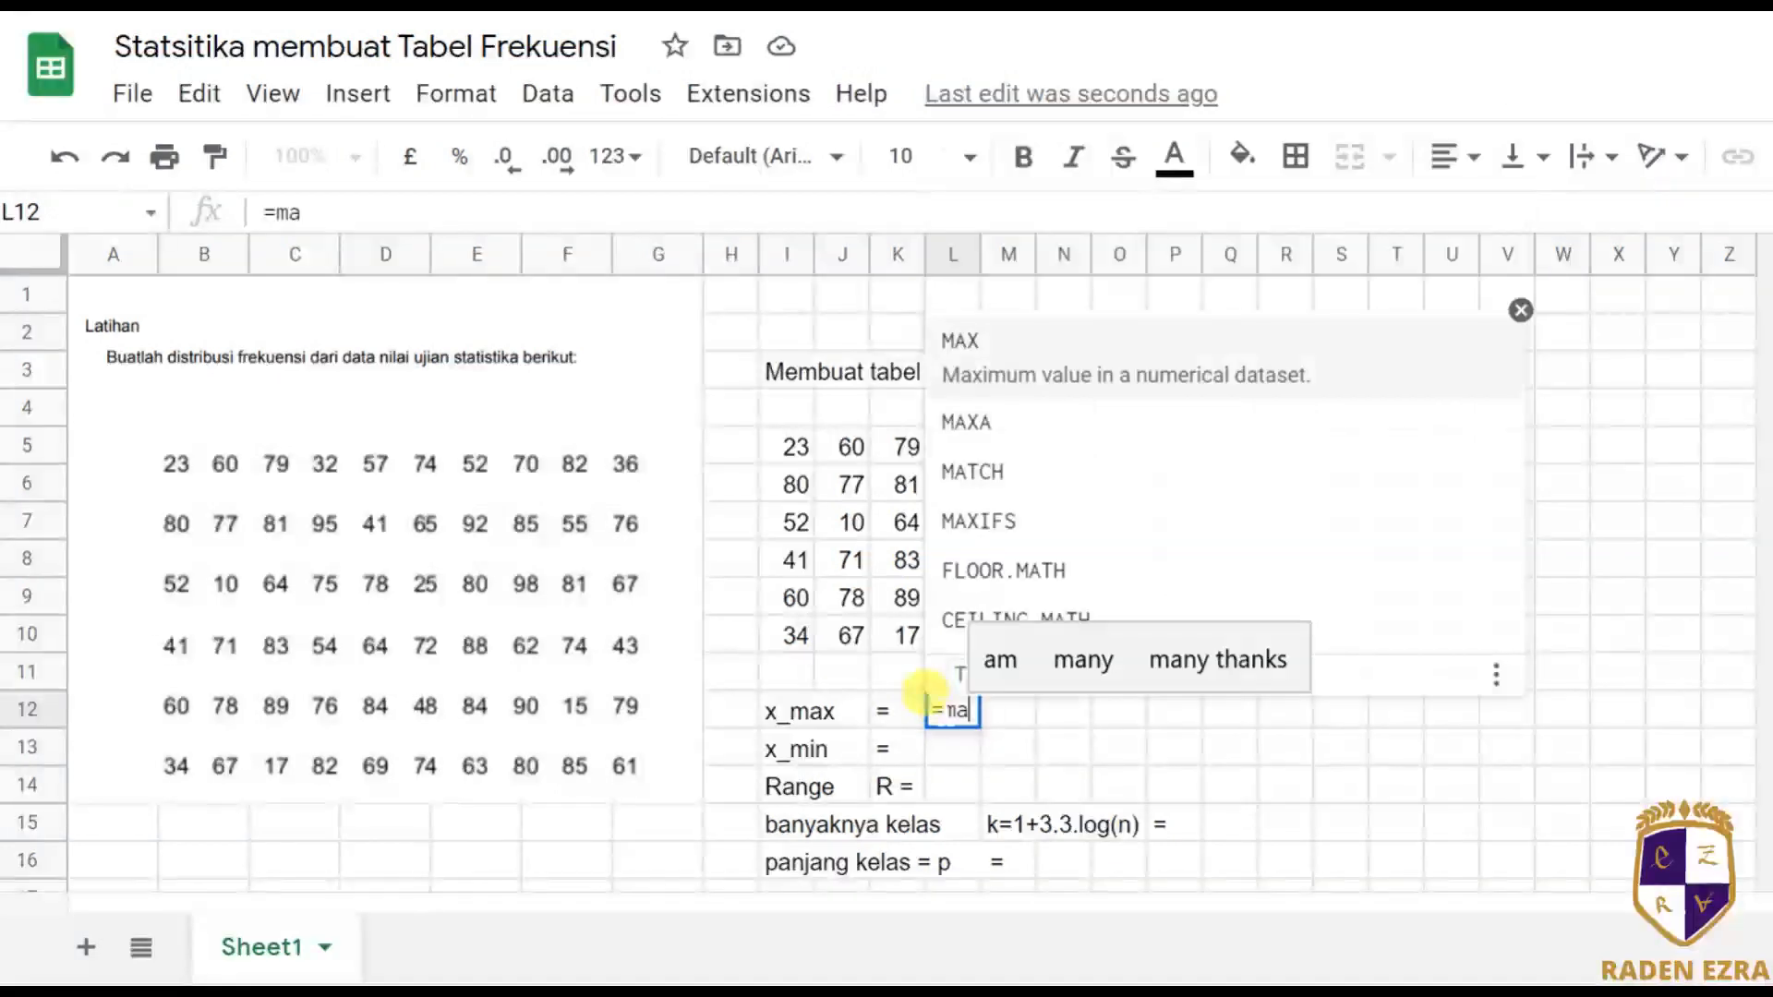
pyautogui.press('Up')
pyautogui.press('Up')
pyautogui.press('Right')
pyautogui.press('Right')
pyautogui.press('Right')
pyautogui.press('Right')
pyautogui.press('Right')
pyautogui.press('Right')
pyautogui.hotkey('shift', 'Left')
pyautogui.hotkey('shift', 'Left')
pyautogui.hotkey('shift', 'Left')
pyautogui.hotkey('shift', 'Left')
pyautogui.hotkey('shift', 'Left')
pyautogui.hotkey('shift', 'Left')
pyautogui.hotkey('shift', 'Left')
pyautogui.hotkey('shift', 'Left')
pyautogui.hotkey('shift', 'Left')
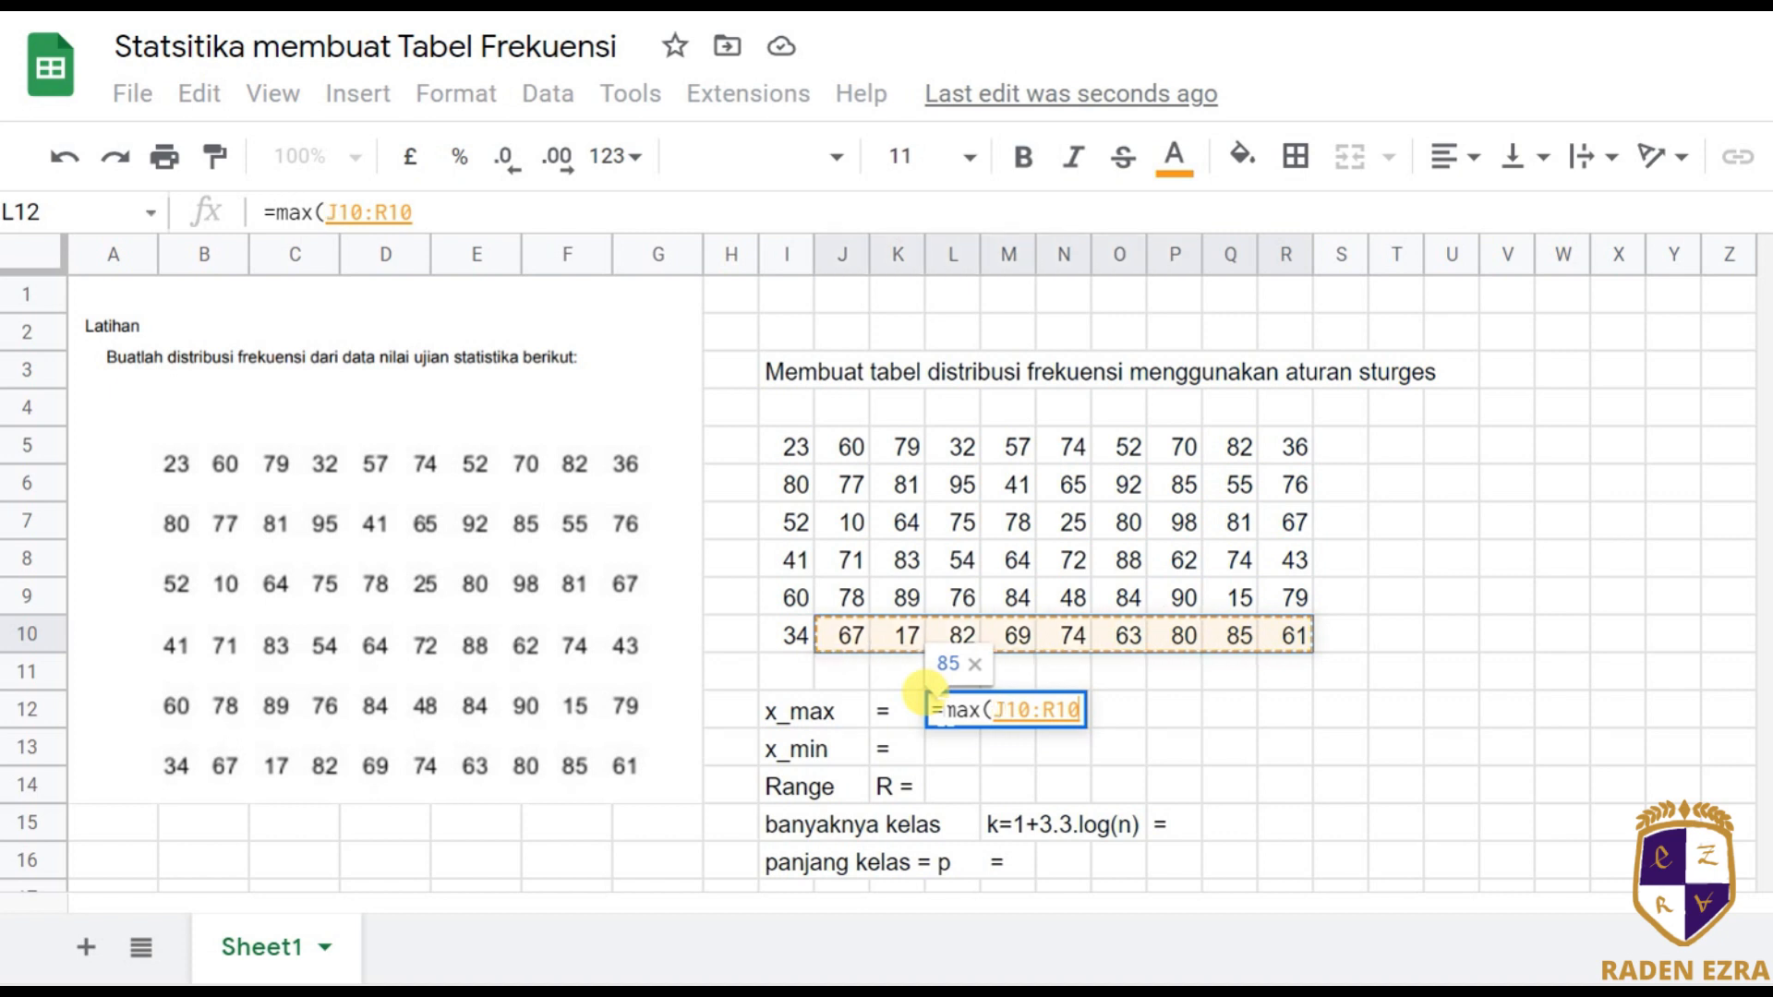
pyautogui.hotkey('shift', 'Up')
pyautogui.hotkey('shift', 'Up')
pyautogui.hotkey('shift', 'Up')
pyautogui.hotkey('shift', 'Up')
pyautogui.hotkey('shift', 'Up')
pyautogui.press('Return')
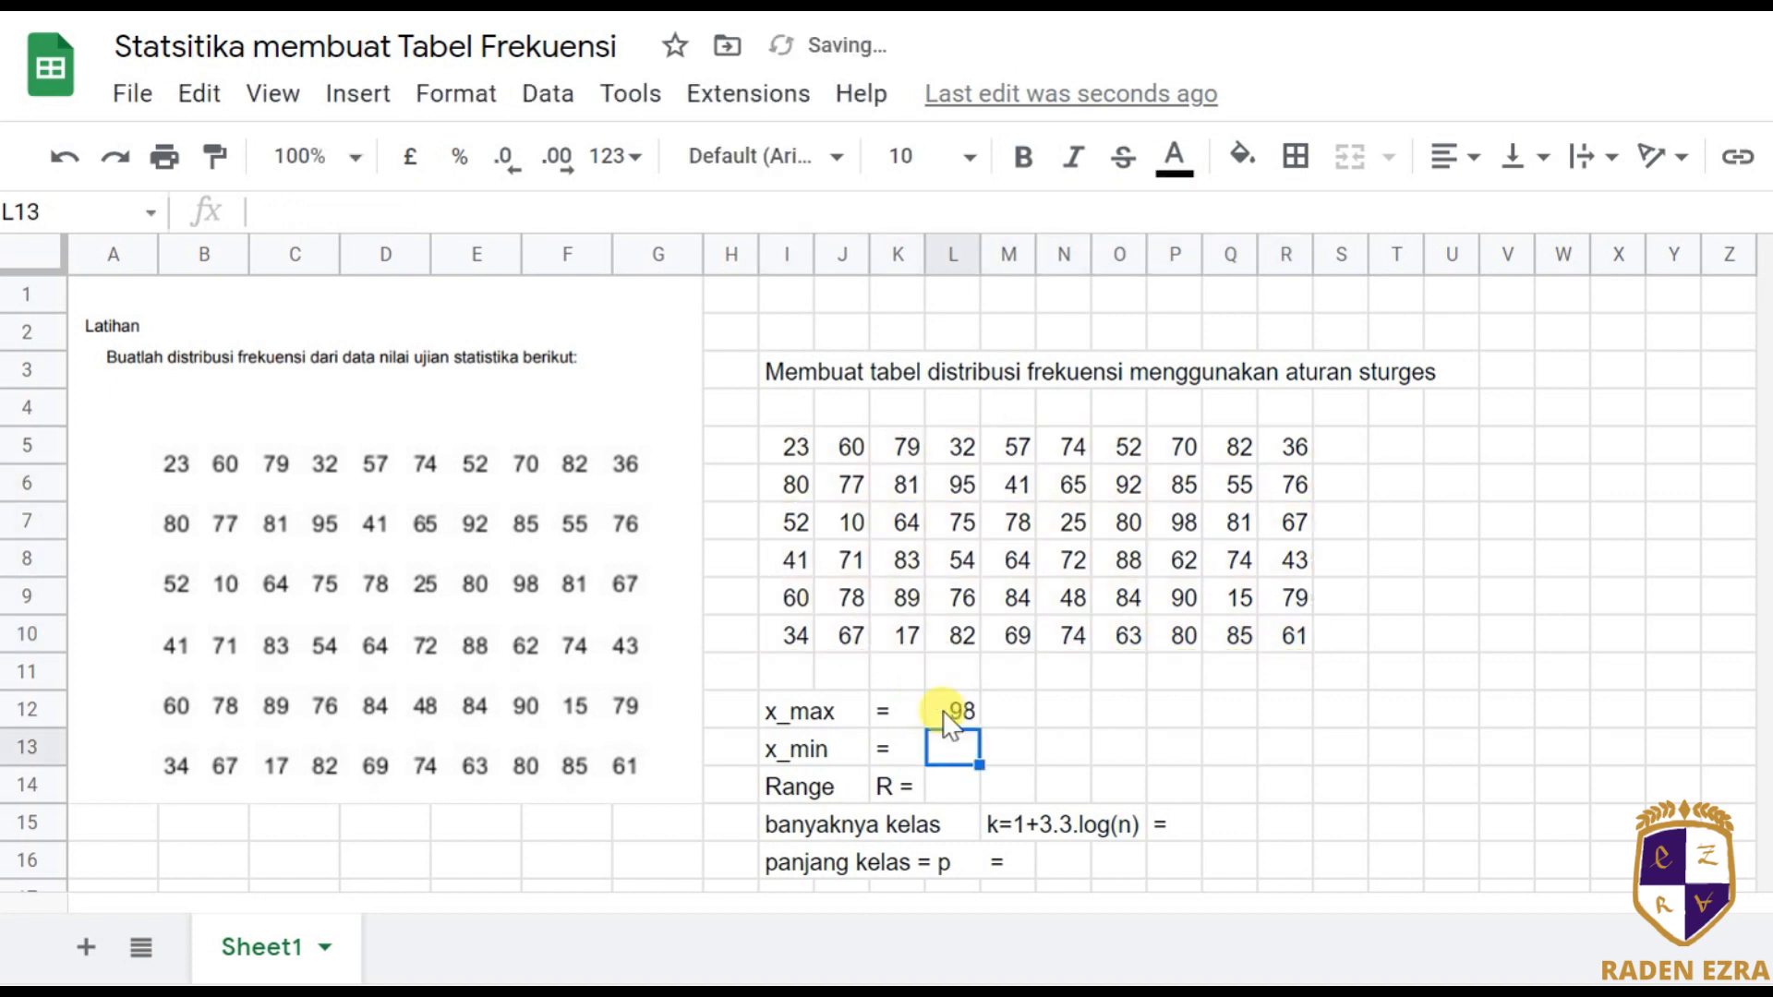
pyautogui.click(1180, 521)
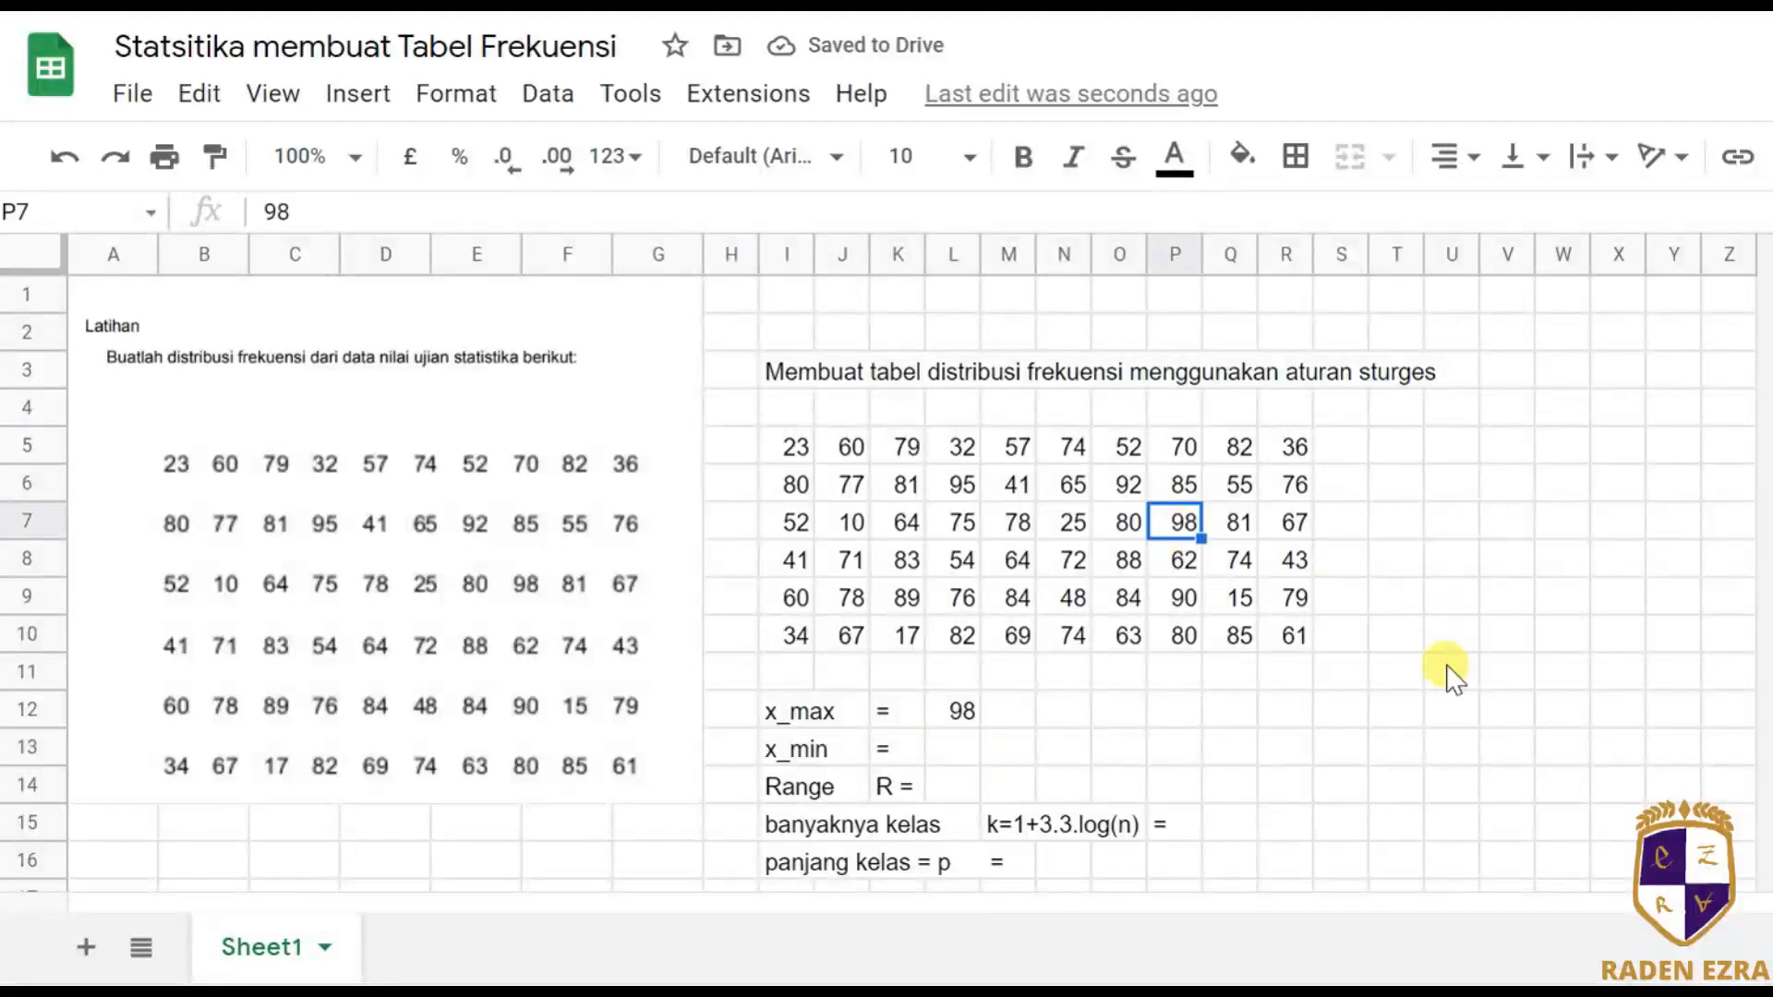
# Calculate x_min in cell L13 with a MIN formula over the score range I5:R10.
pyautogui.click(966, 752)
pyautogui.write('=min(')
pyautogui.press('Up')
pyautogui.press('Up')
pyautogui.press('Up')
pyautogui.press('Right')
pyautogui.press('Right')
pyautogui.press('Right')
pyautogui.press('Right')
pyautogui.press('Right')
pyautogui.press('Right')
pyautogui.hotkey('shift', 'Left')
pyautogui.hotkey('shift', 'Left')
pyautogui.hotkey('shift', 'Left')
pyautogui.hotkey('shift', 'Left')
pyautogui.hotkey('shift', 'Left')
pyautogui.hotkey('shift', 'Left')
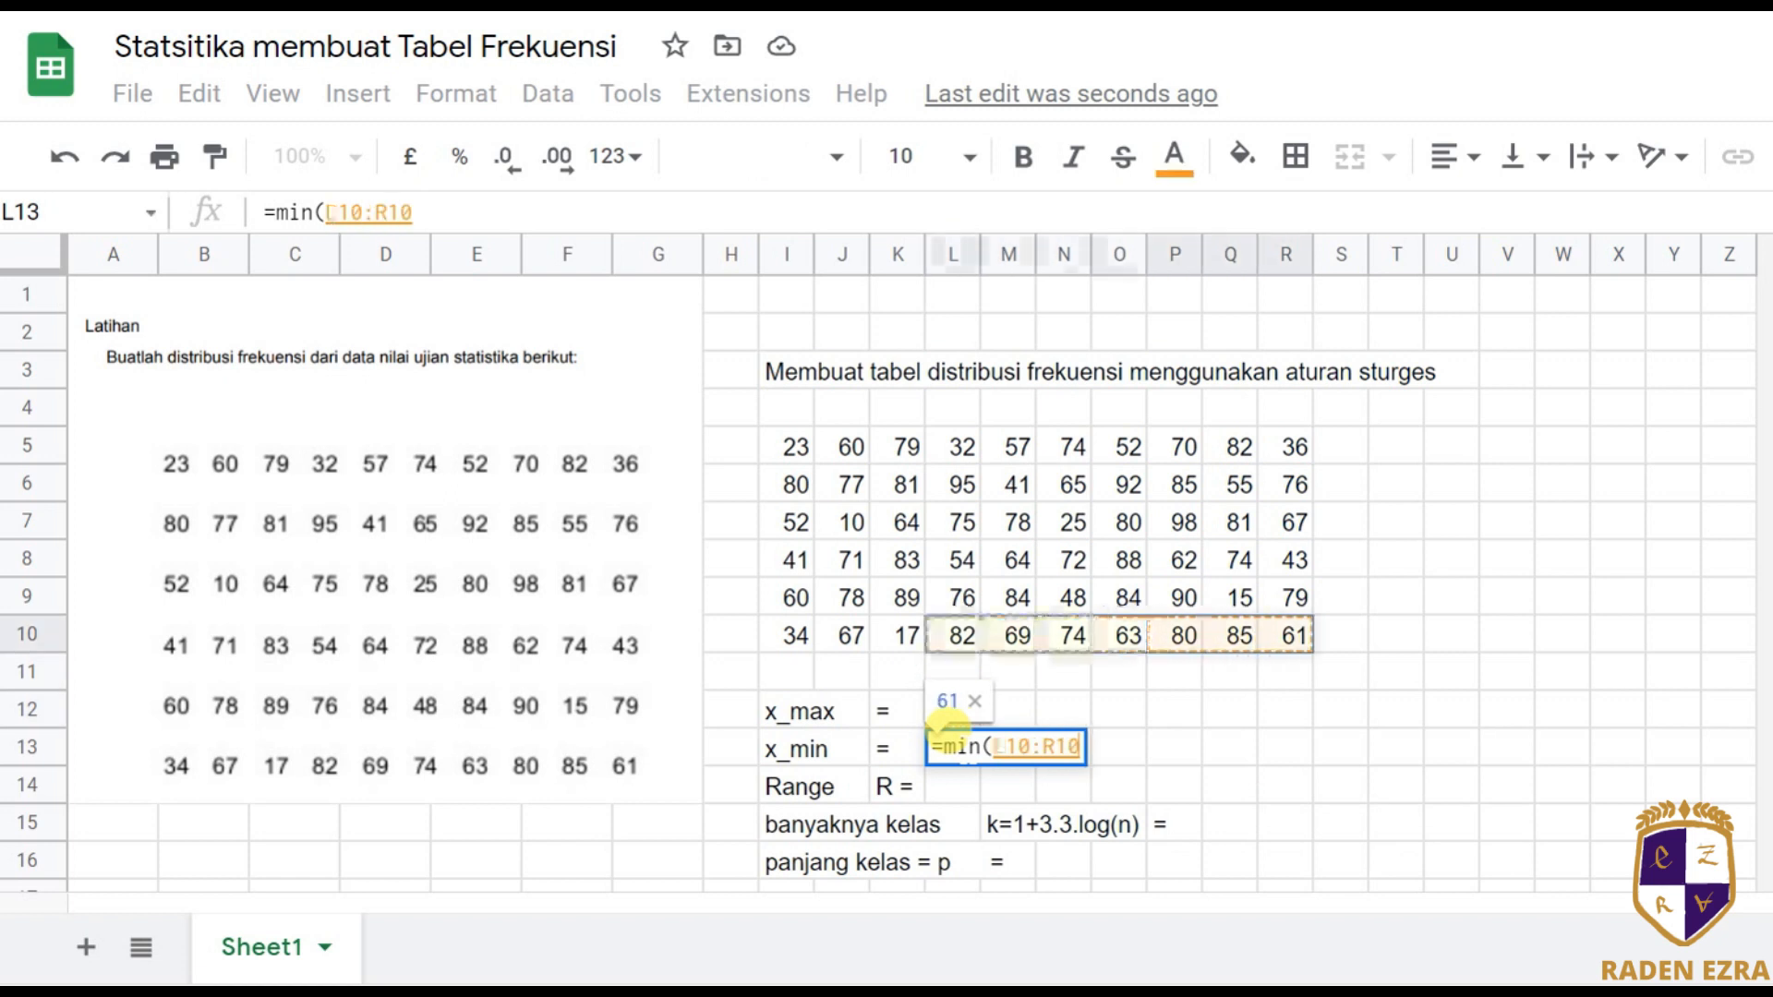
pyautogui.hotkey('shift', 'Left')
pyautogui.hotkey('shift', 'Left')
pyautogui.hotkey('shift', 'Left')
pyautogui.hotkey('shift', 'Up')
pyautogui.hotkey('shift', 'Up')
pyautogui.hotkey('shift', 'Up')
pyautogui.hotkey('shift', 'Up')
pyautogui.hotkey('shift', 'Up')
pyautogui.hotkey('shift', 'Up')
pyautogui.hotkey('shift', 'Down')
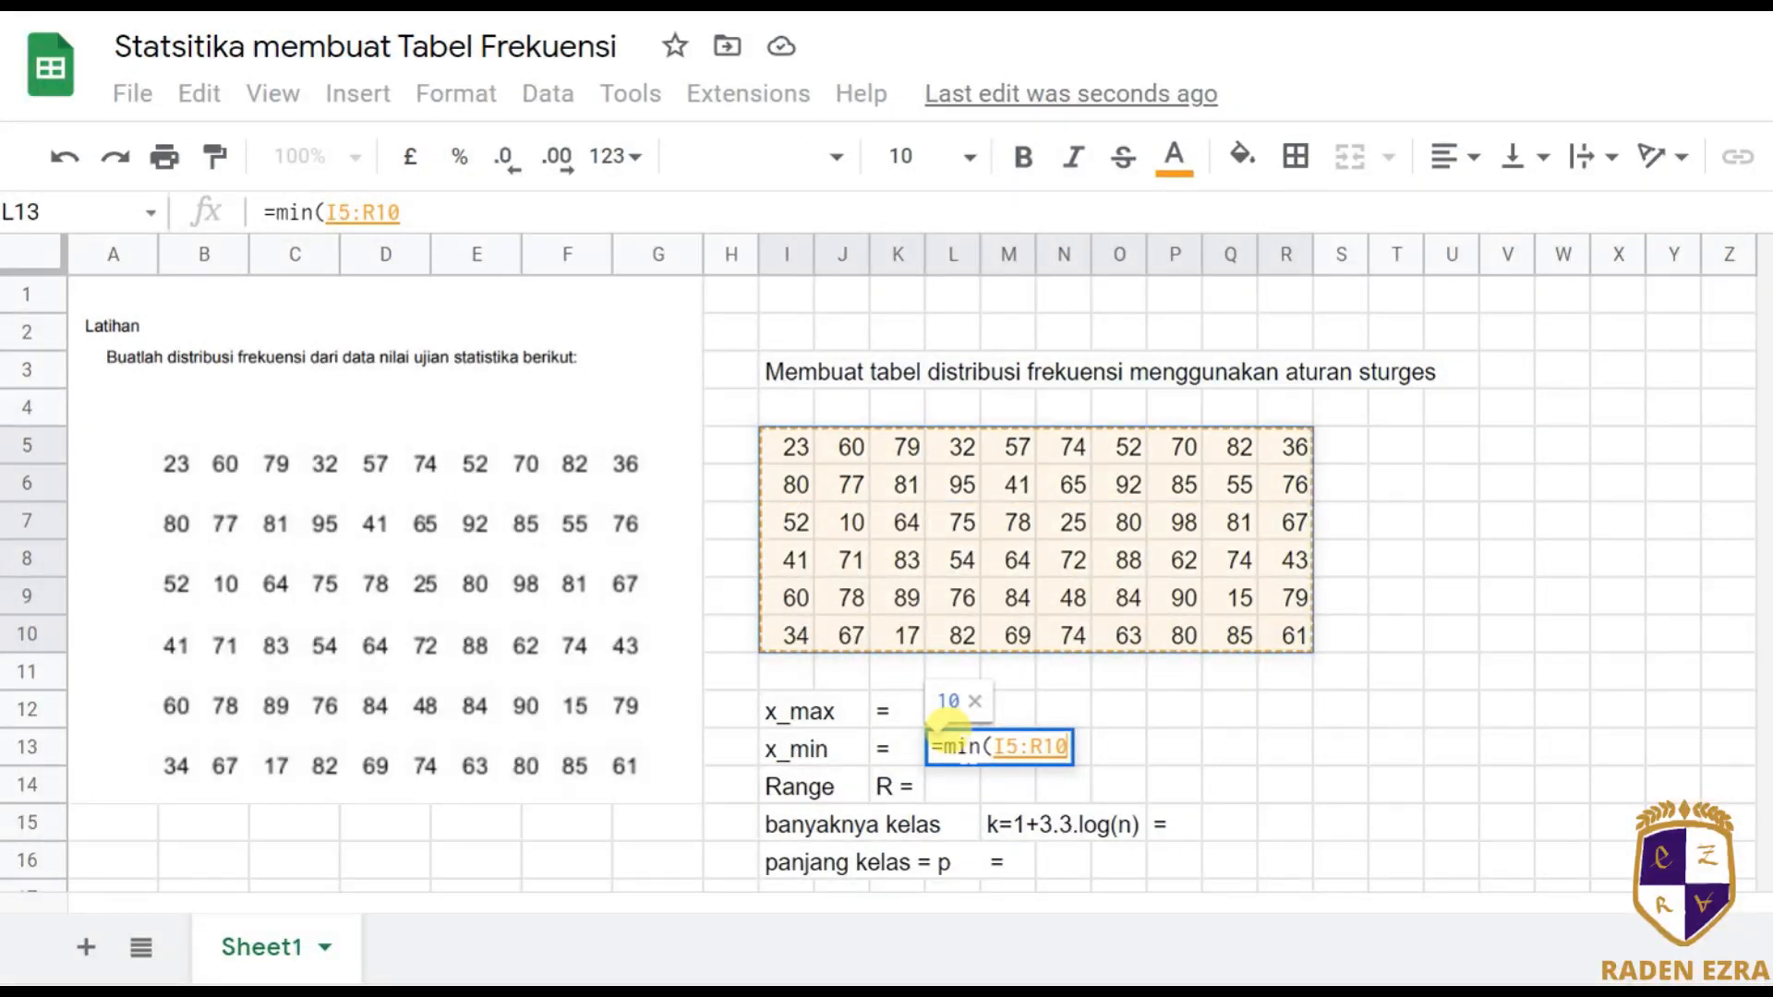
pyautogui.press('Return')
# Calculate the range R in cell L14 by subtracting x_min (L13) from x_max (L12).
pyautogui.press('Down')
pyautogui.press('Down')
pyautogui.press('Up')
pyautogui.press('Up')
pyautogui.write('=')
pyautogui.press('Up')
pyautogui.press('Up')
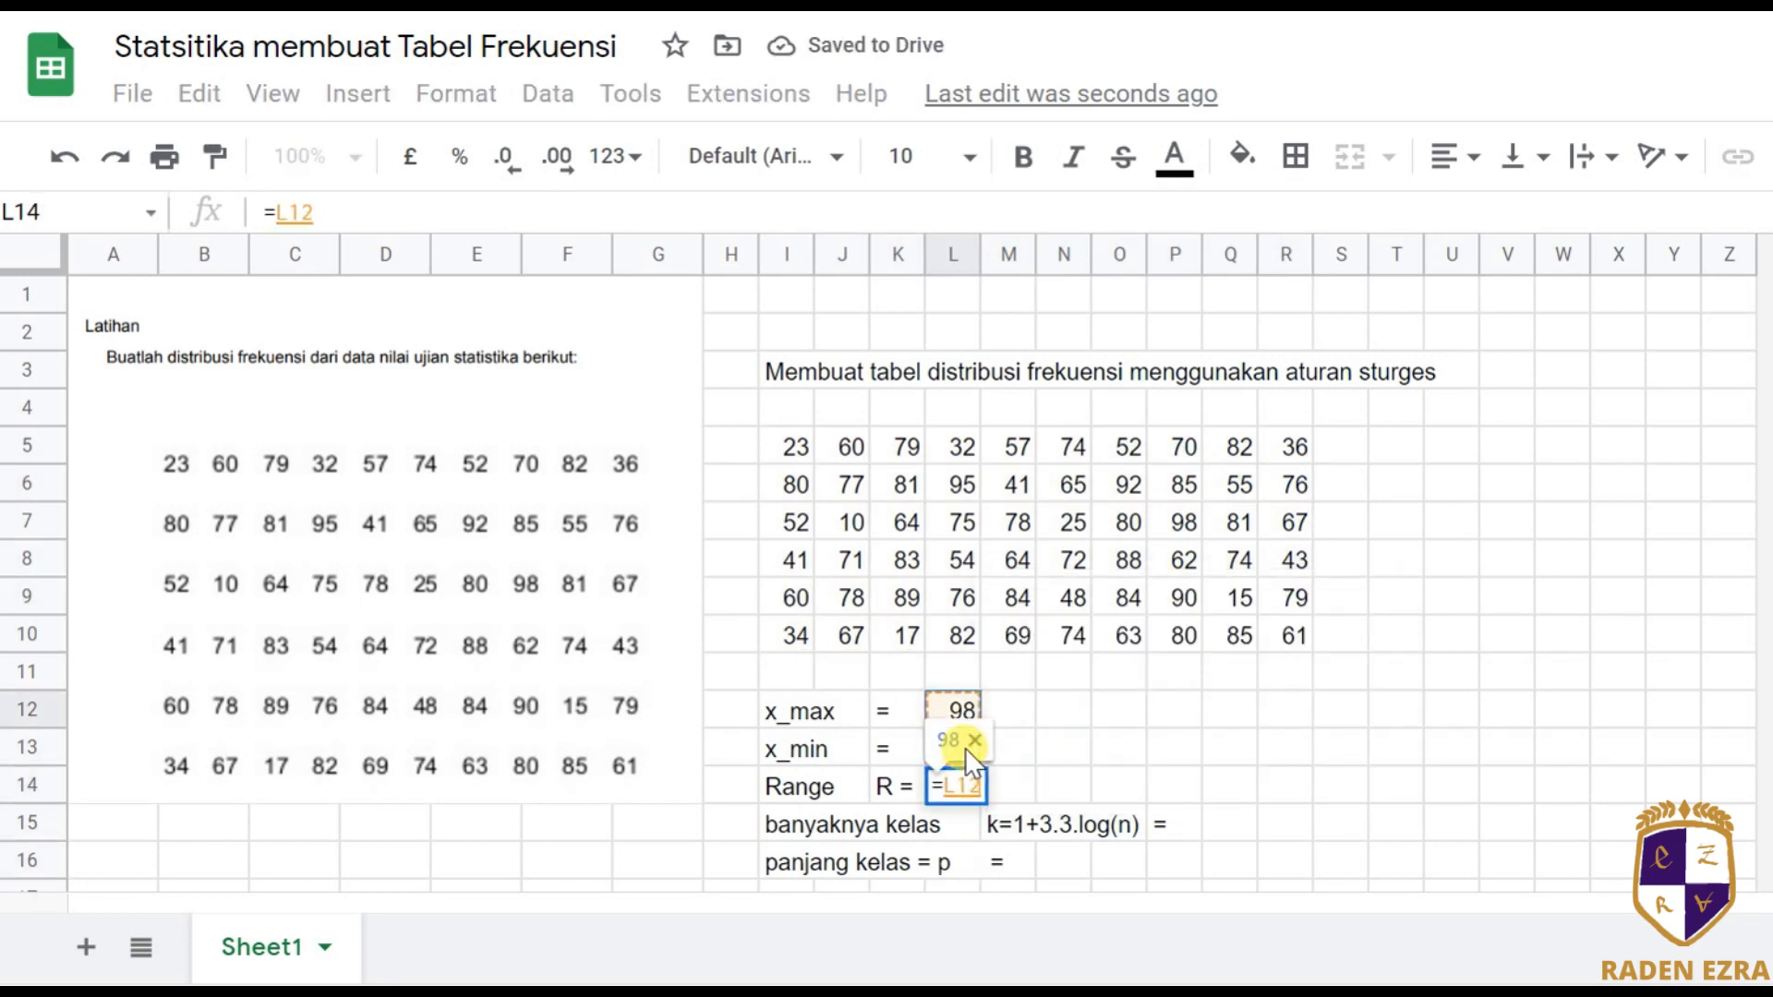
pyautogui.write('-')
pyautogui.press('Up')
pyautogui.press('Return')
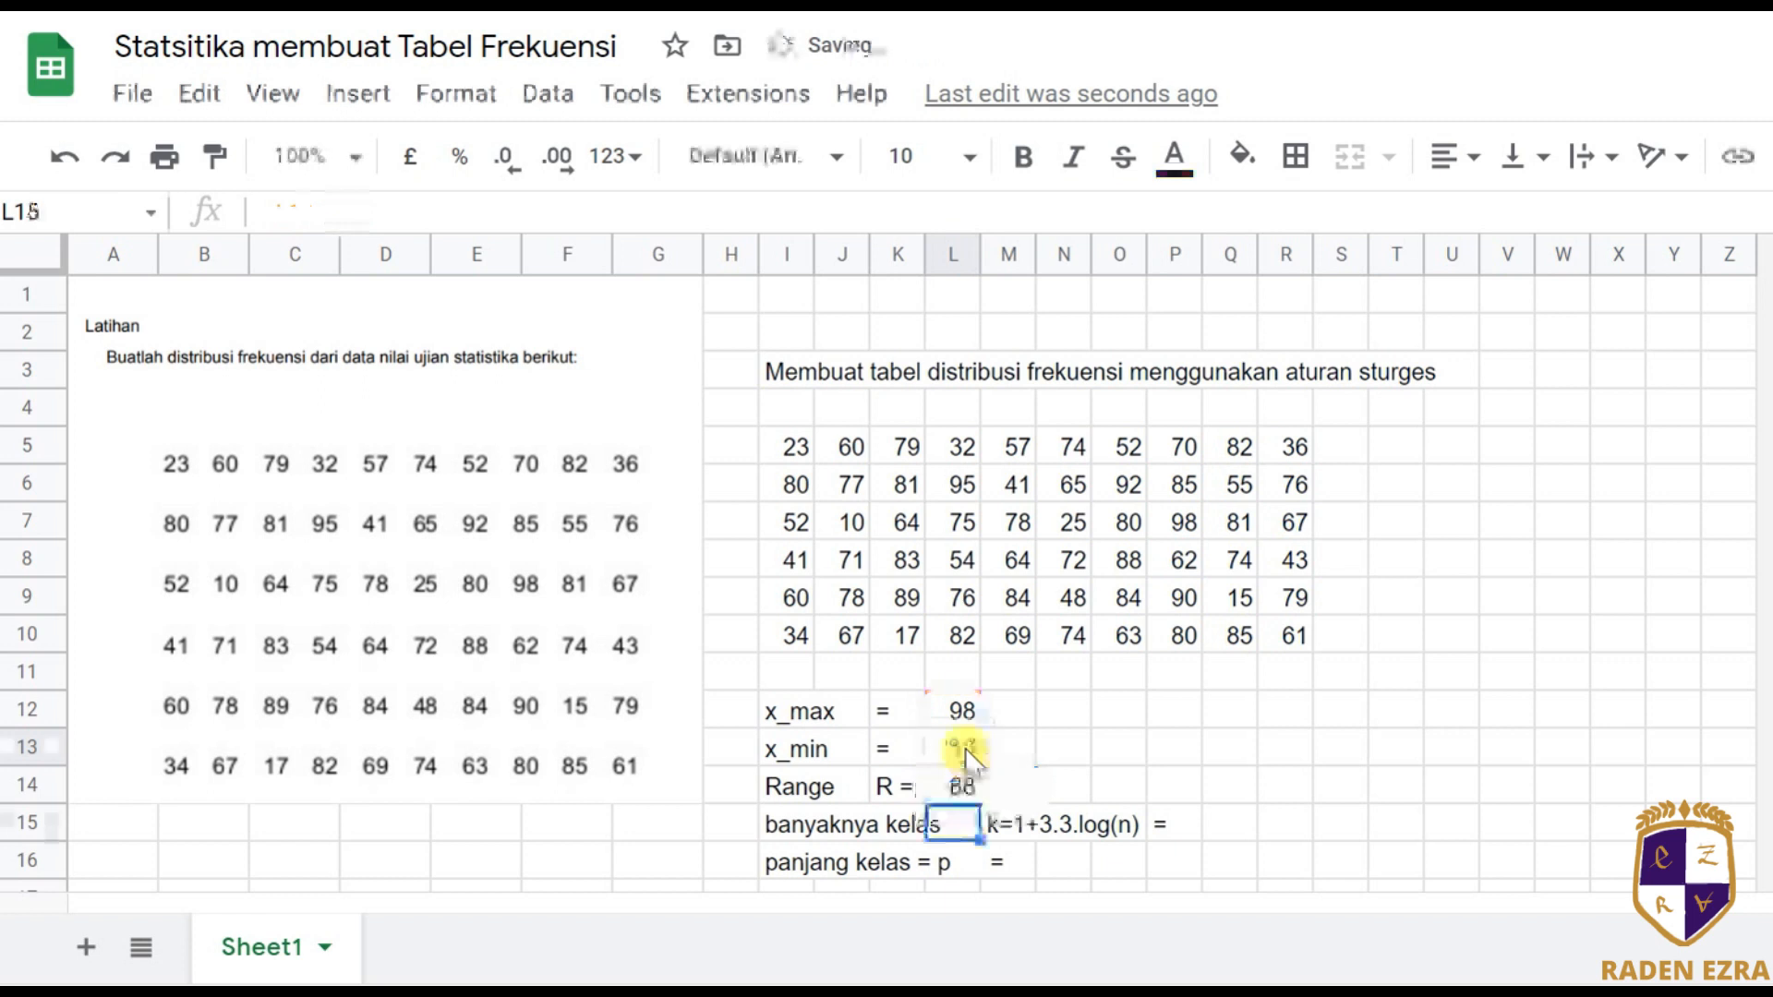
# Enter the class-count formula =1+3.3*log10( in cell Q15, leaving the data-count argument empty.
pyautogui.press('Down')
pyautogui.press('Down')
pyautogui.press('Up')
pyautogui.press('Up')
pyautogui.press('Up')
pyautogui.press('Down')
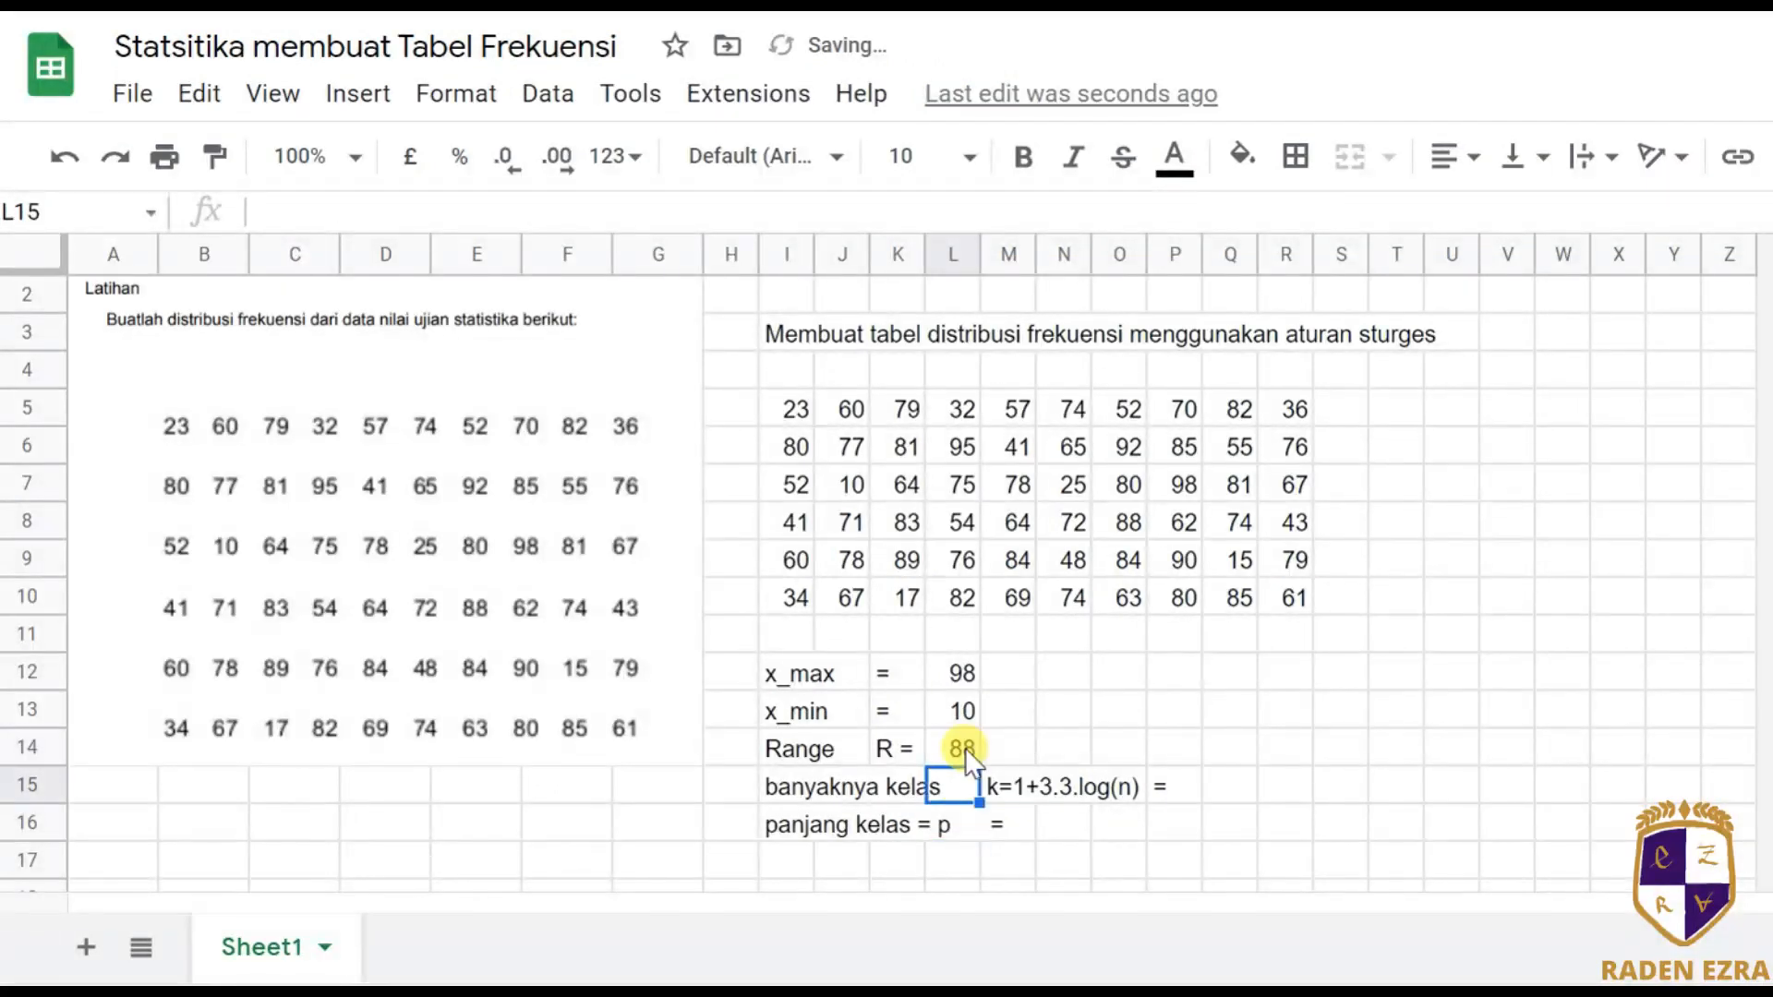
pyautogui.press('Left')
pyautogui.press('Left')
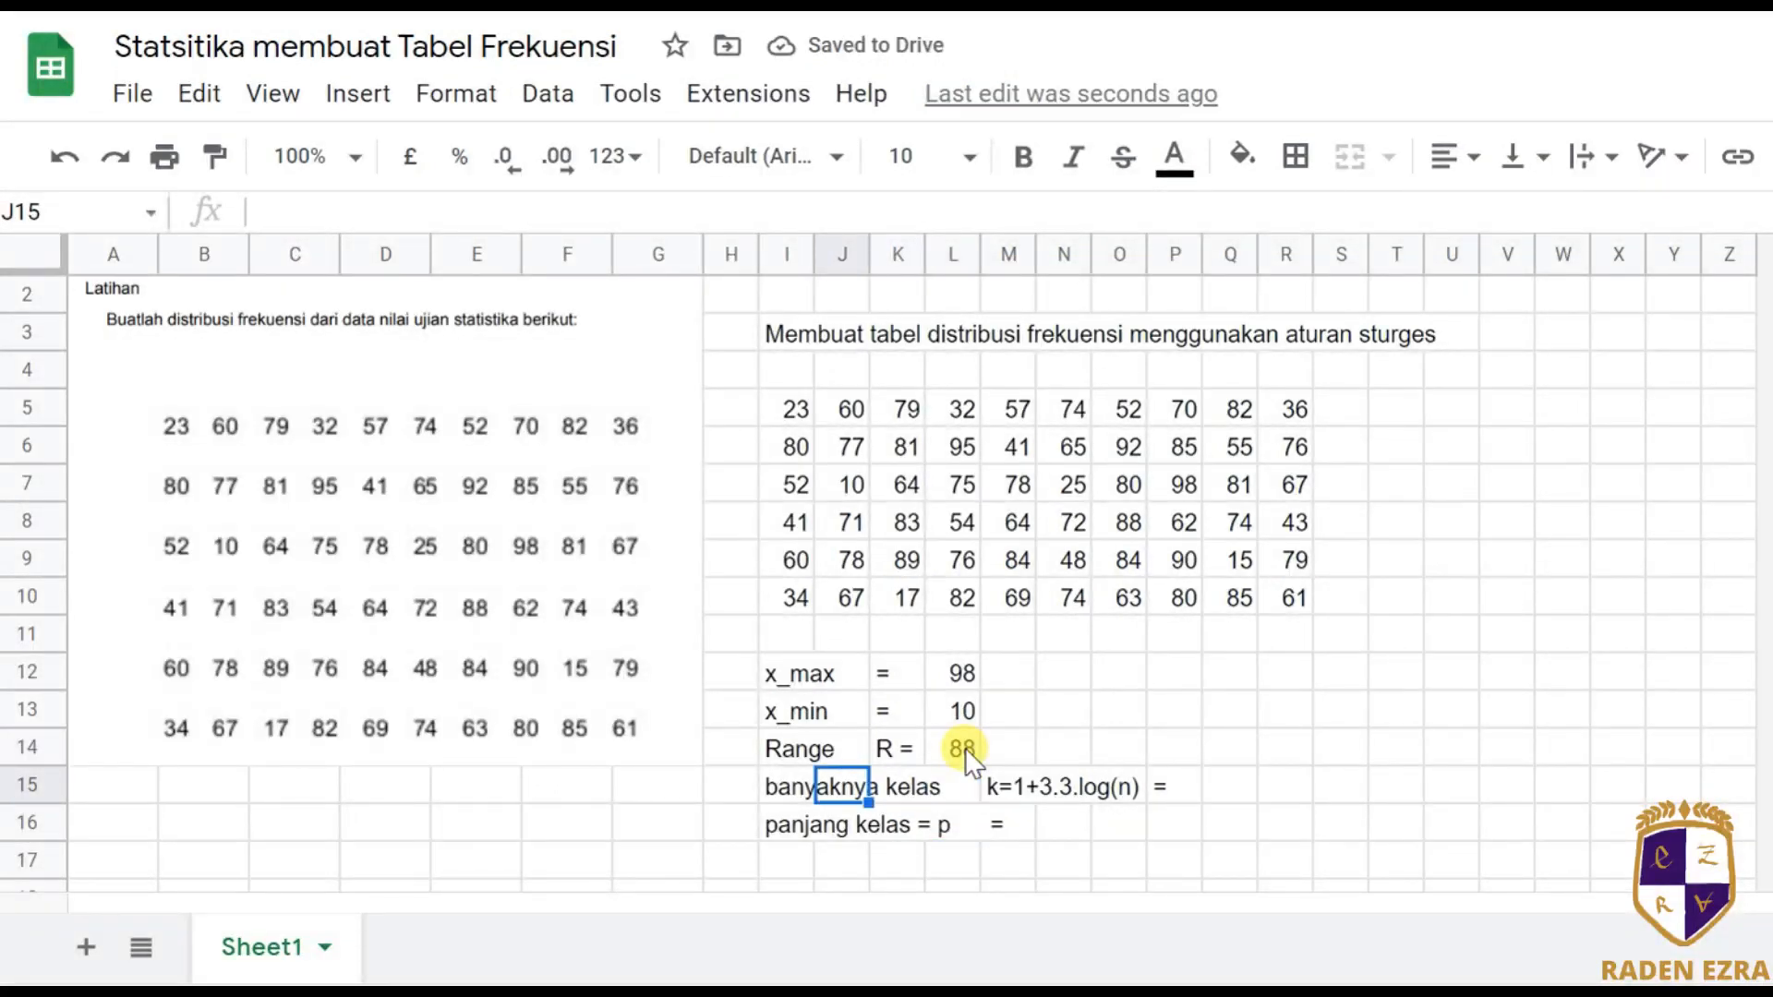
pyautogui.press('Right')
pyautogui.press('Right')
pyautogui.press('Right')
pyautogui.press('Right')
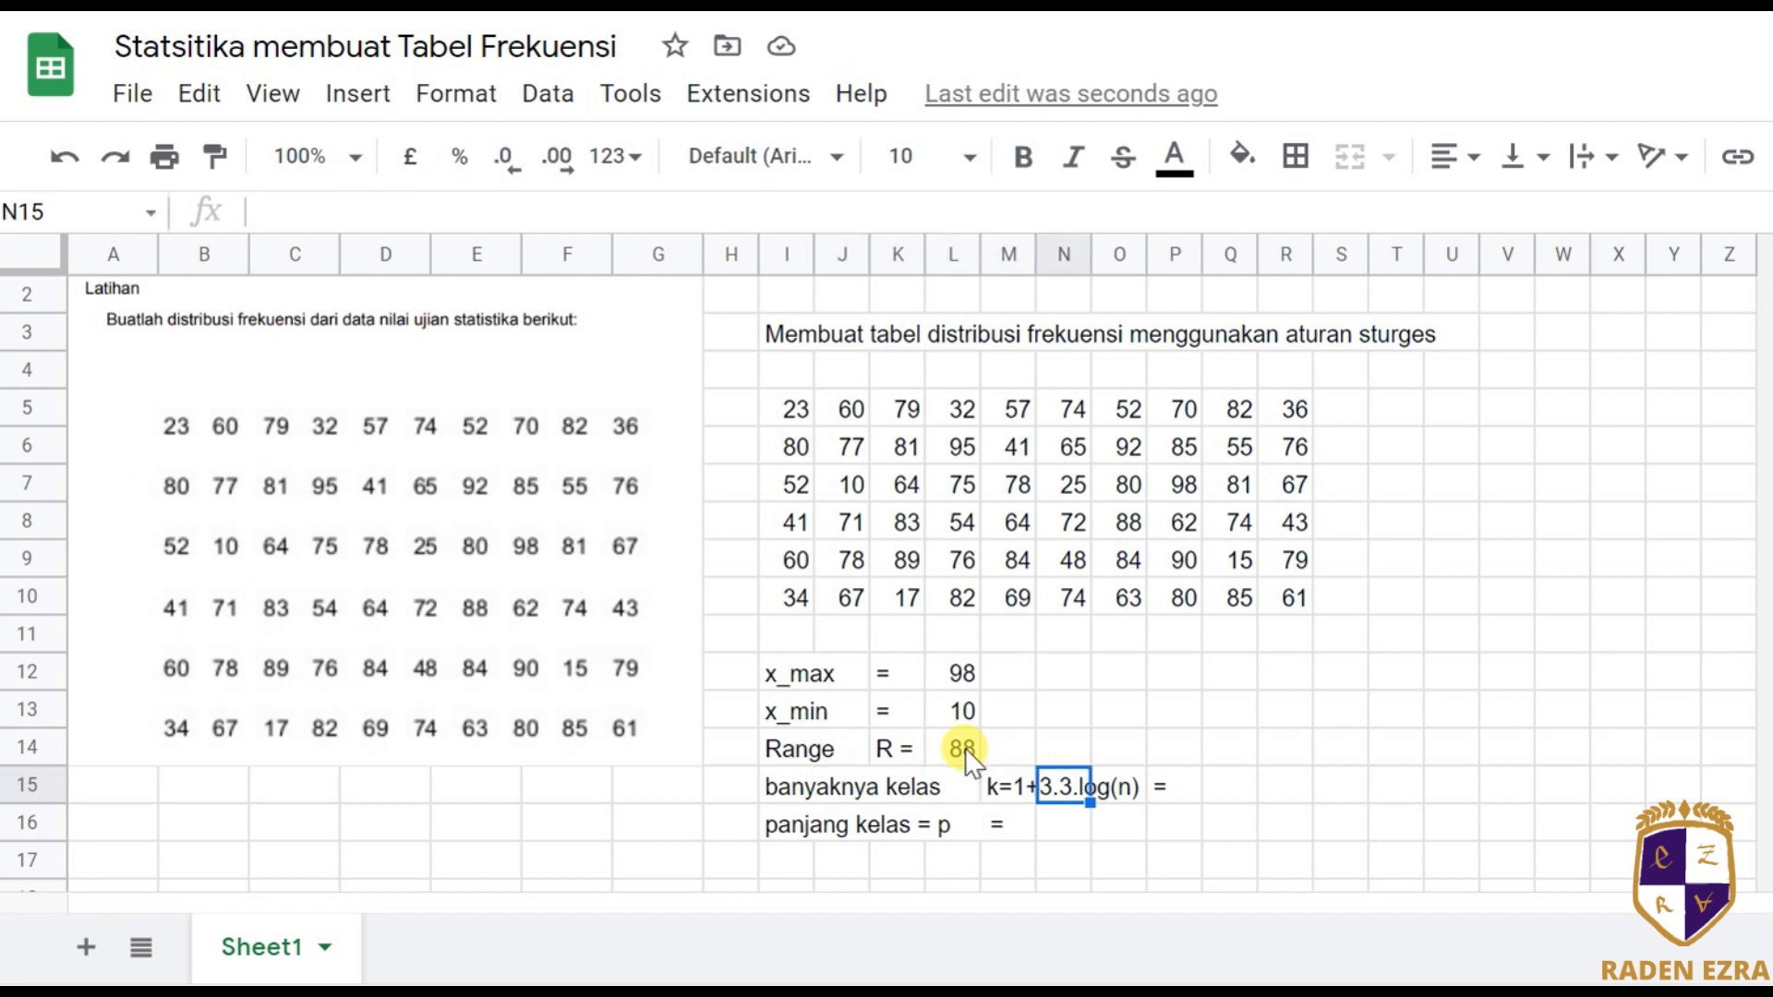
pyautogui.press('Left')
pyautogui.press('Right')
pyautogui.press('Right')
pyautogui.press('Right')
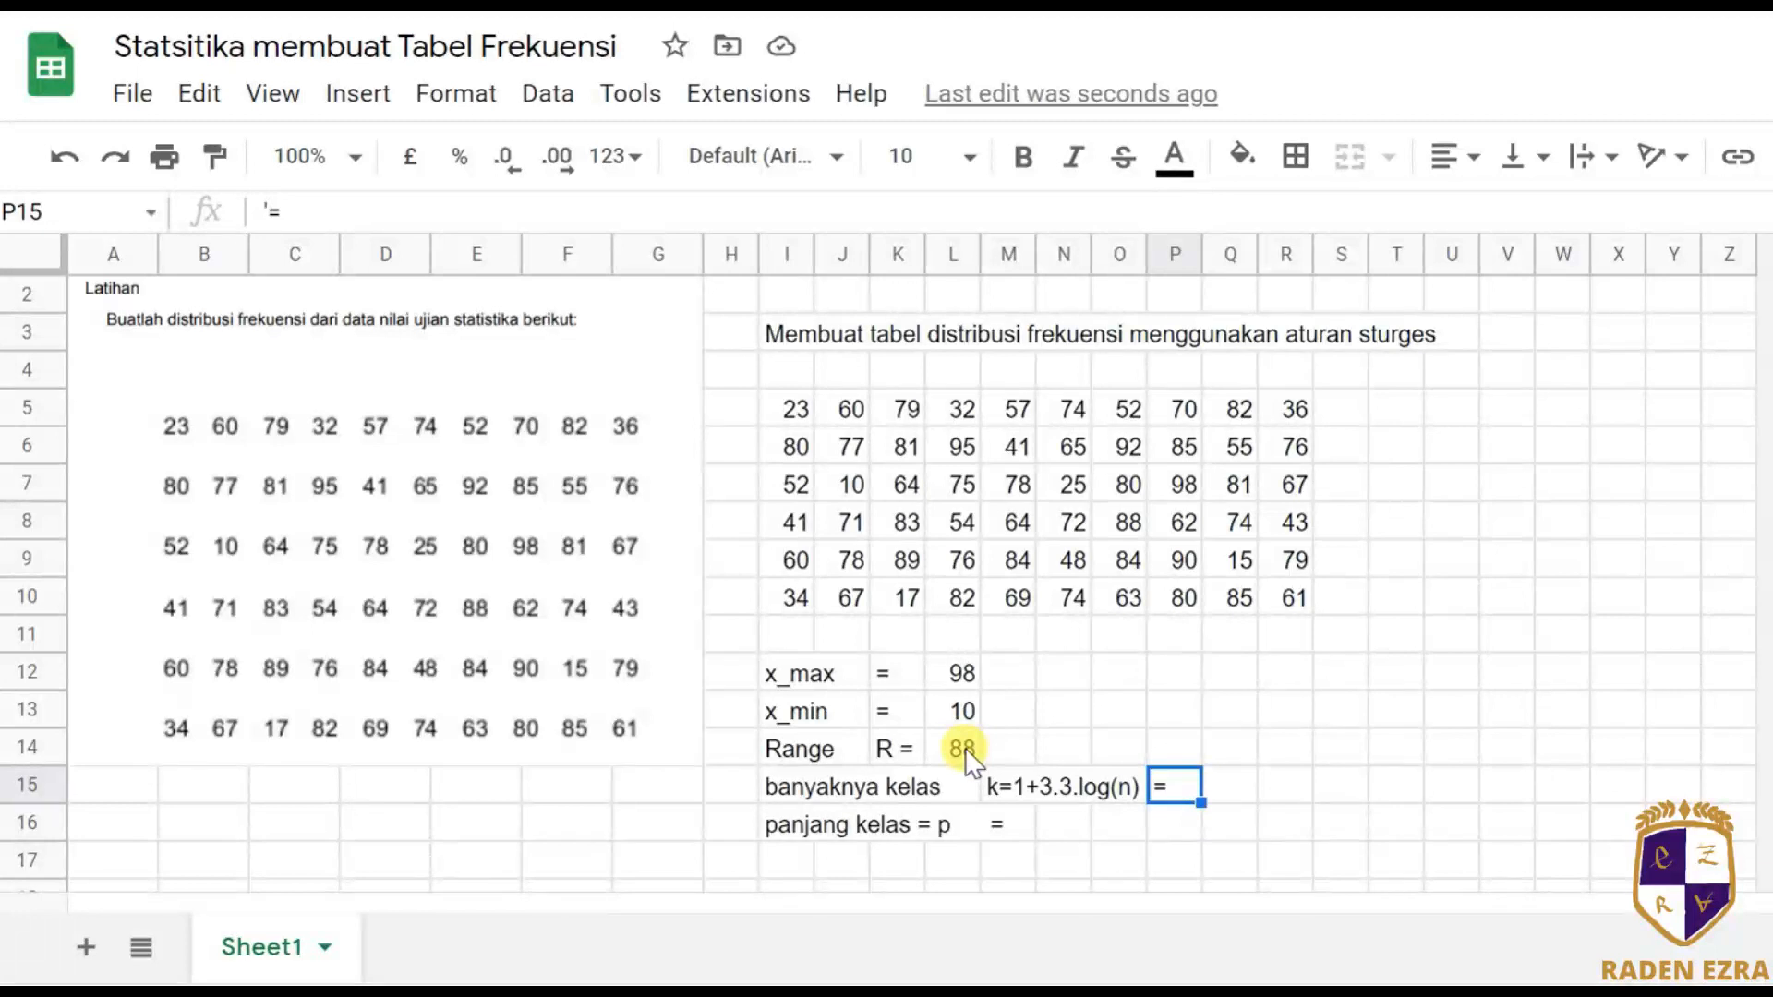
pyautogui.press('Right')
pyautogui.write('=1+3.')
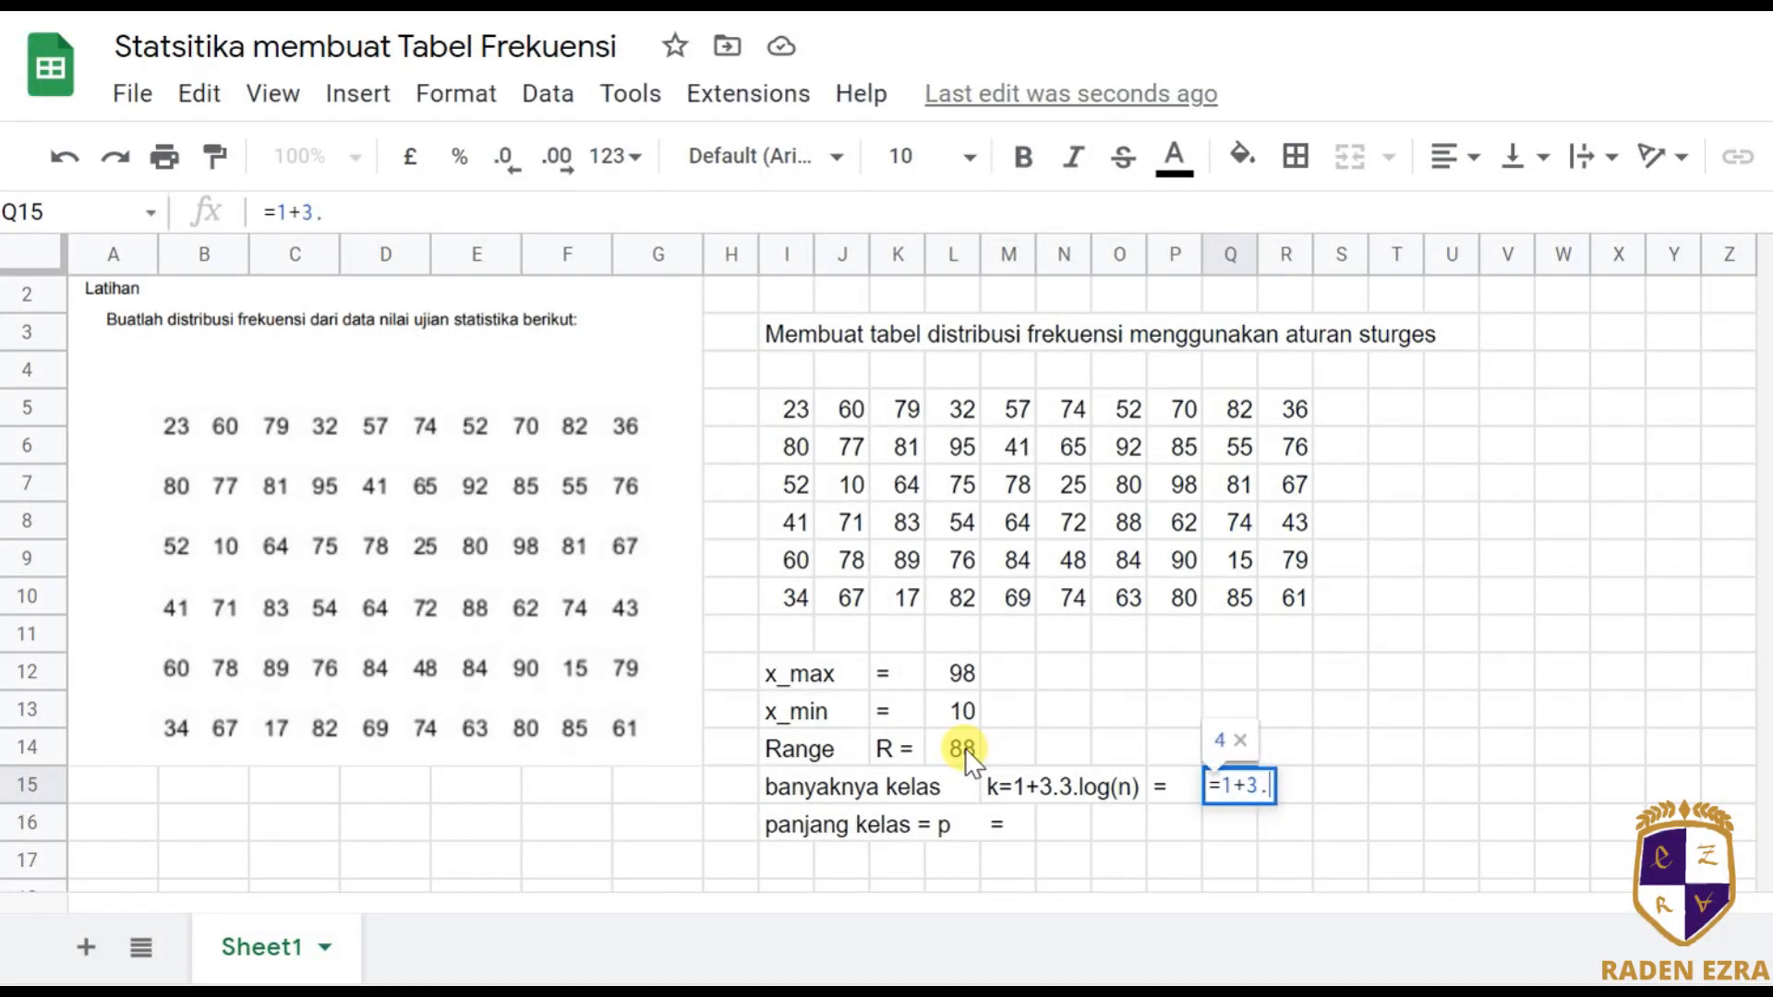
pyautogui.write('3*')
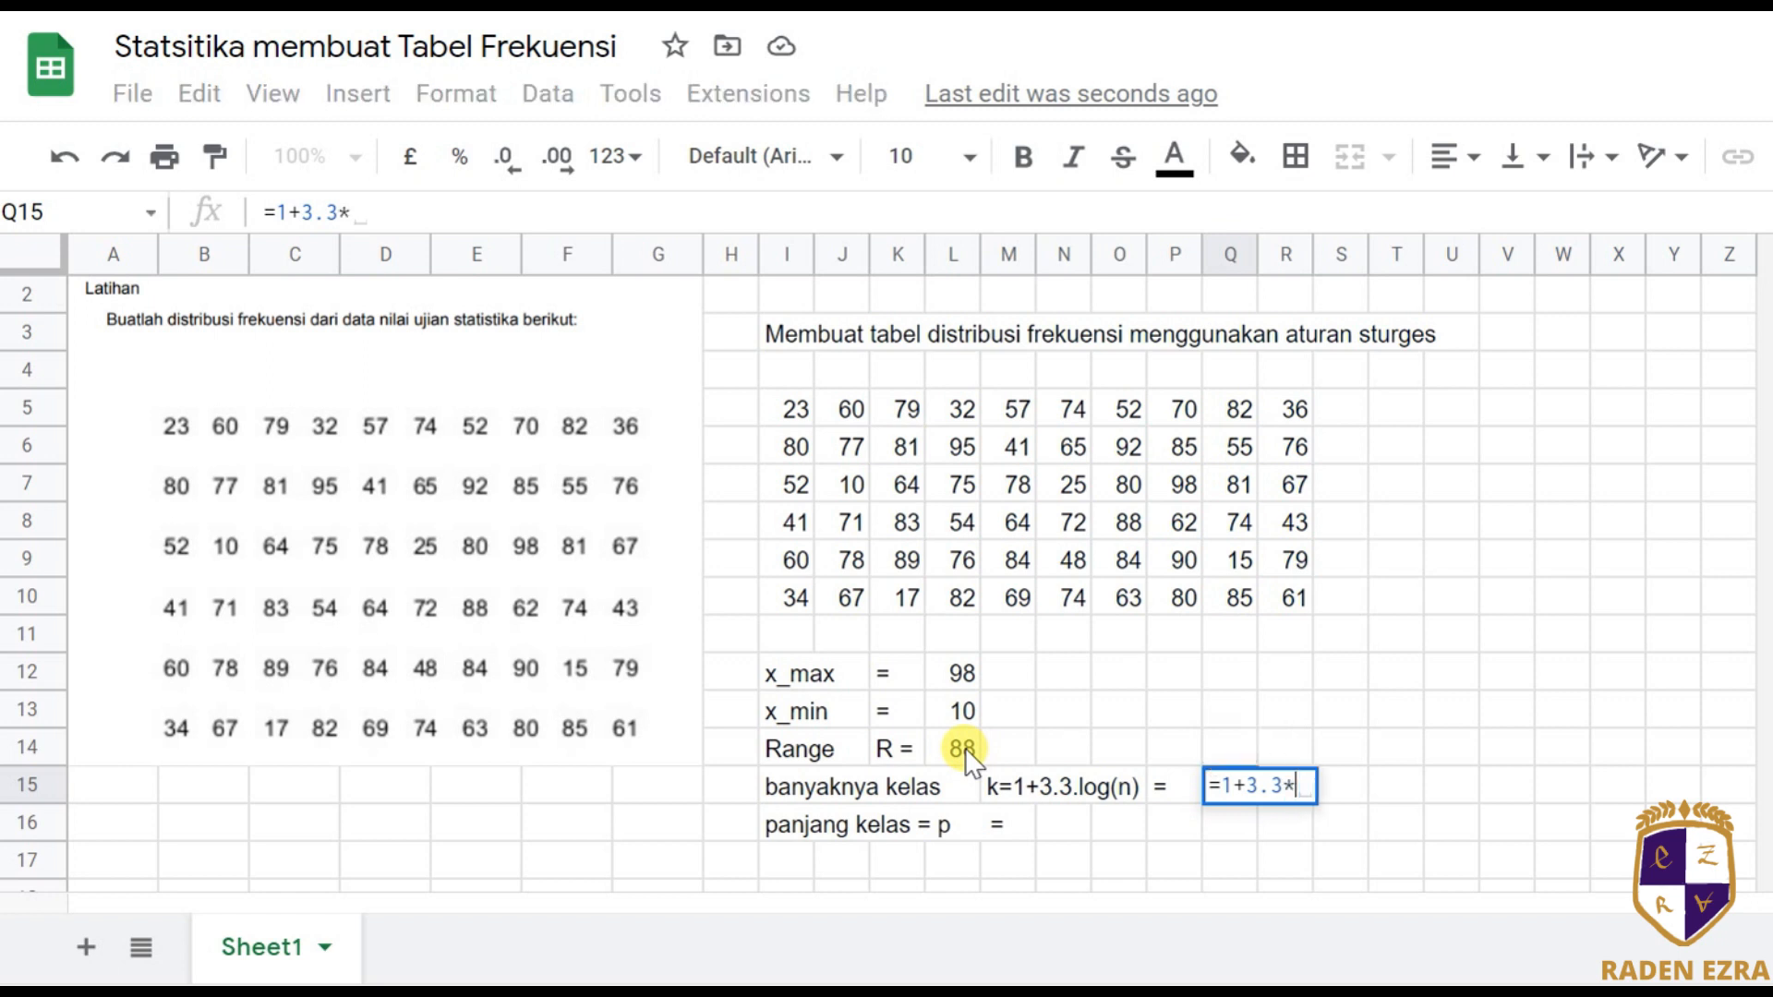
pyautogui.write('log')
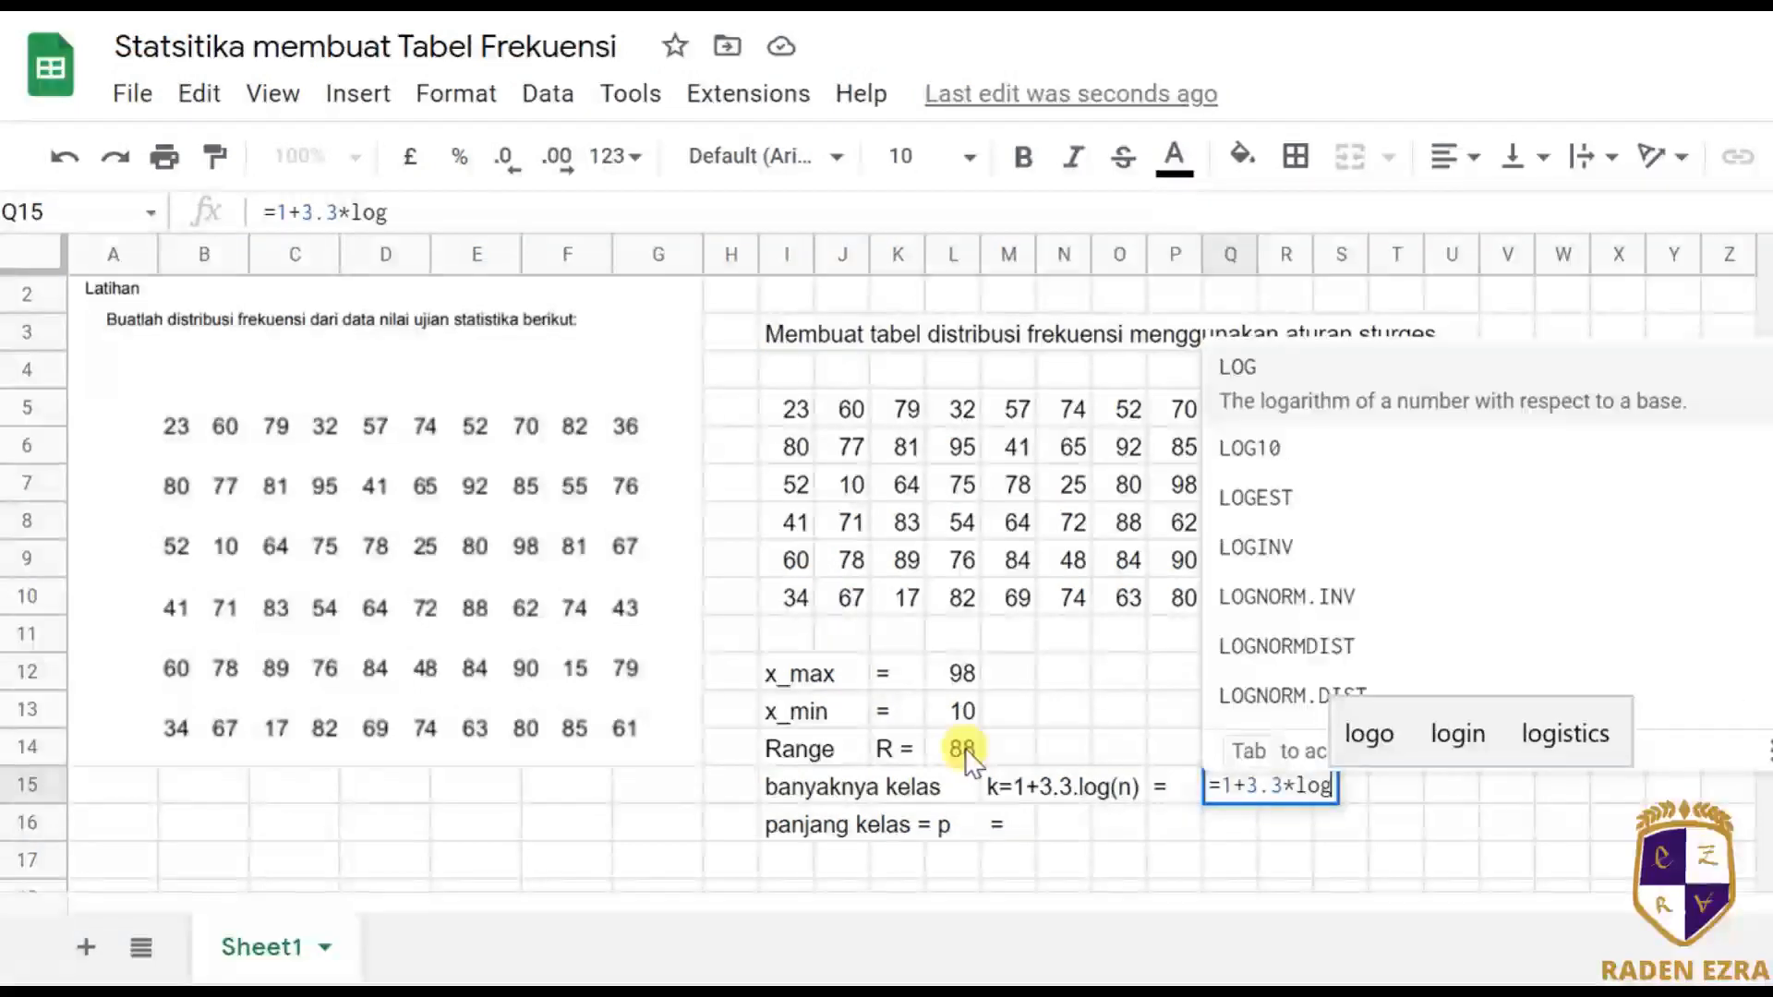
pyautogui.write('(10)')
pyautogui.press('BackSpace')
pyautogui.press('BackSpace')
pyautogui.press('BackSpace')
pyautogui.press('BackSpace')
pyautogui.write('10')
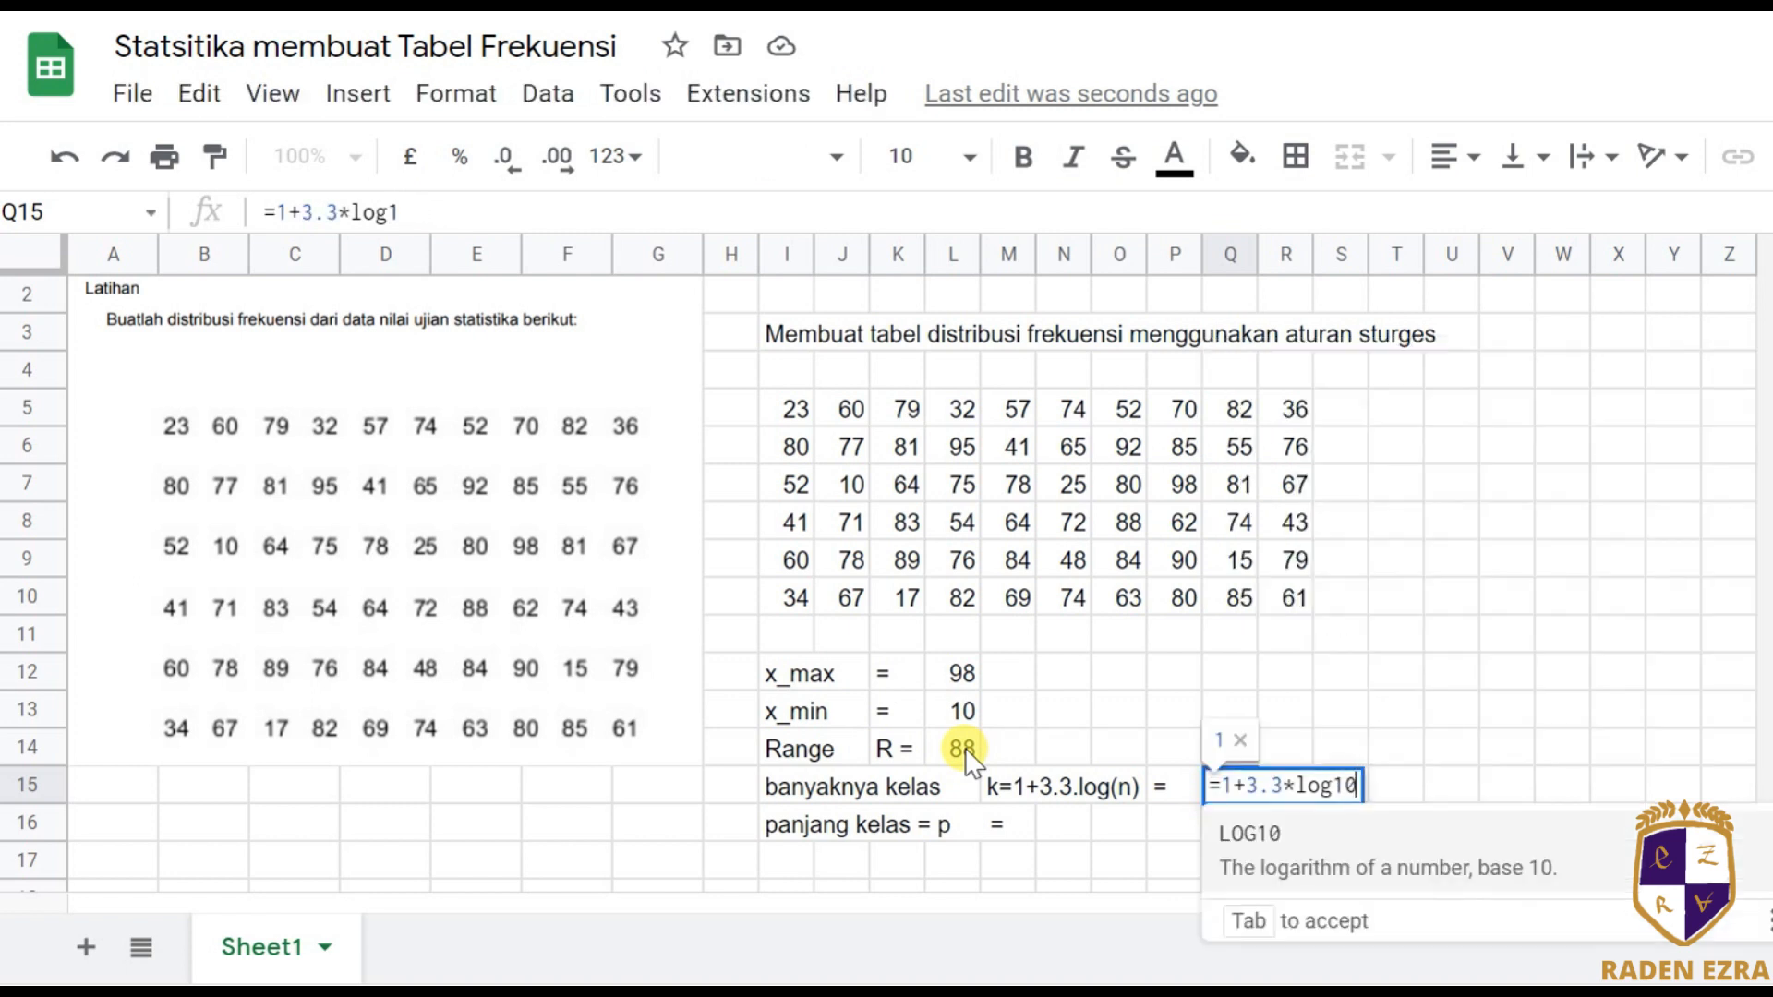
pyautogui.write('(')
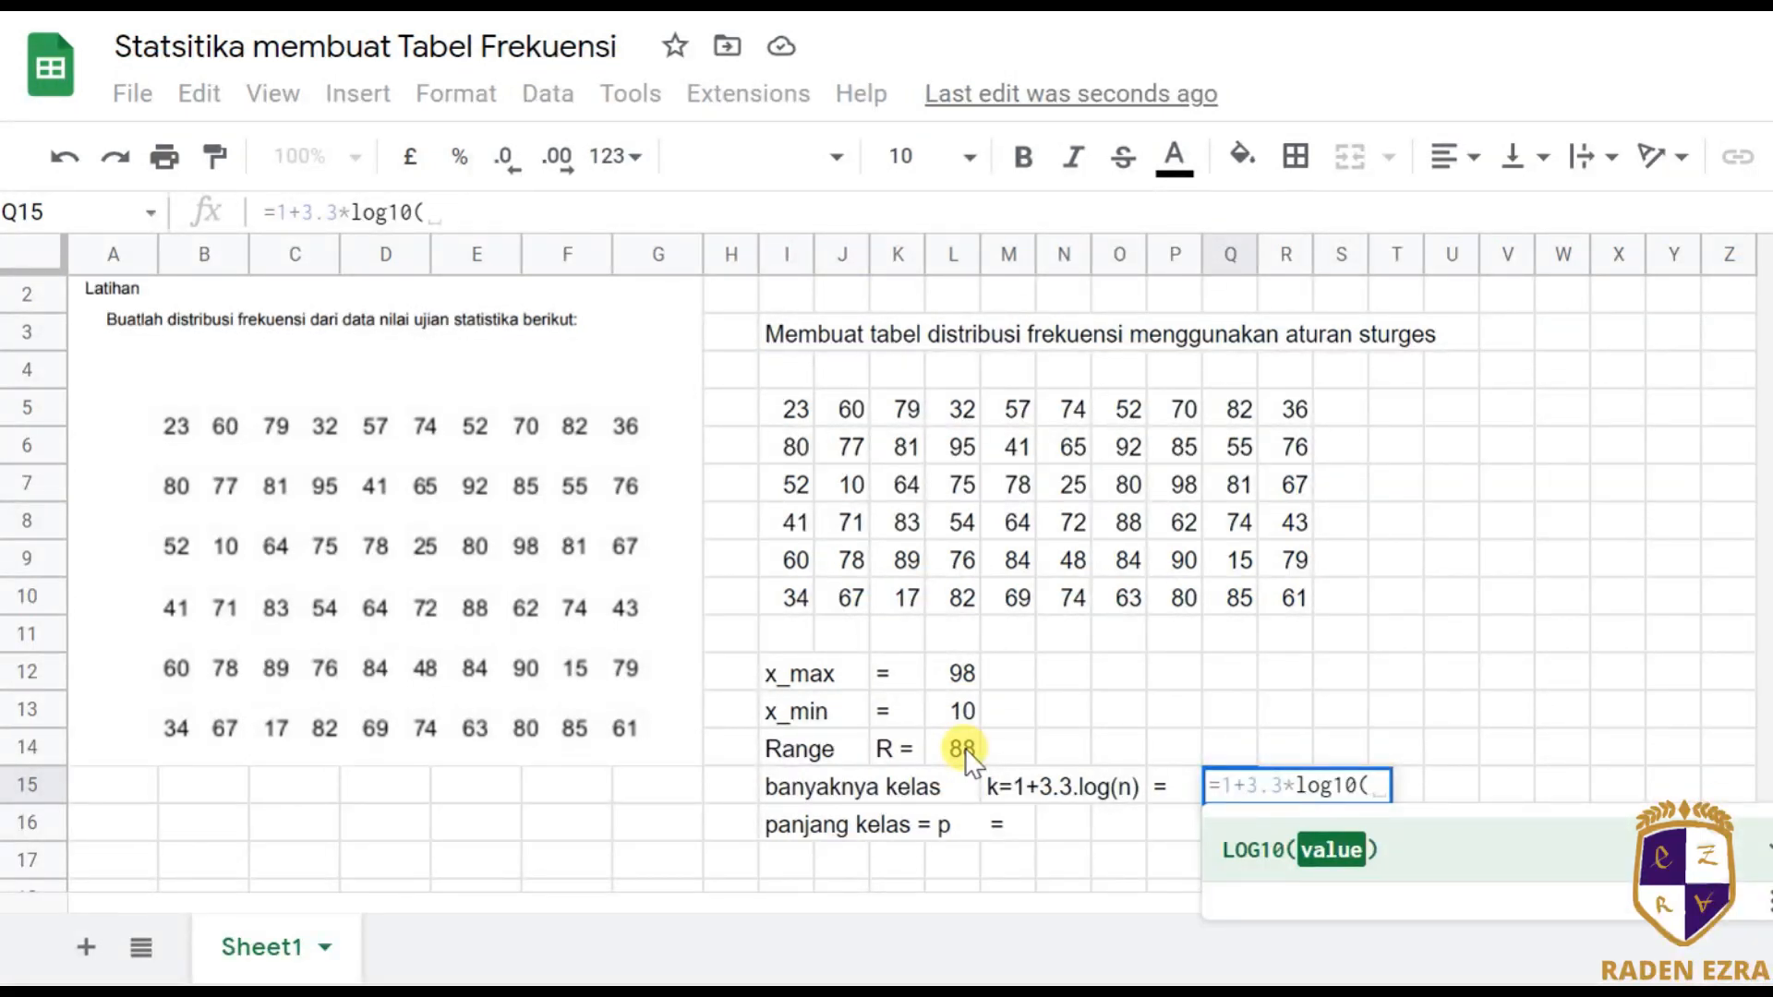
pyautogui.press('Return')
# Go through the rows and columns of the score table to determine the number of data values n.
pyautogui.press('Up')
pyautogui.press('Up')
pyautogui.press('Up')
pyautogui.press('Up')
pyautogui.press('Up')
pyautogui.press('Up')
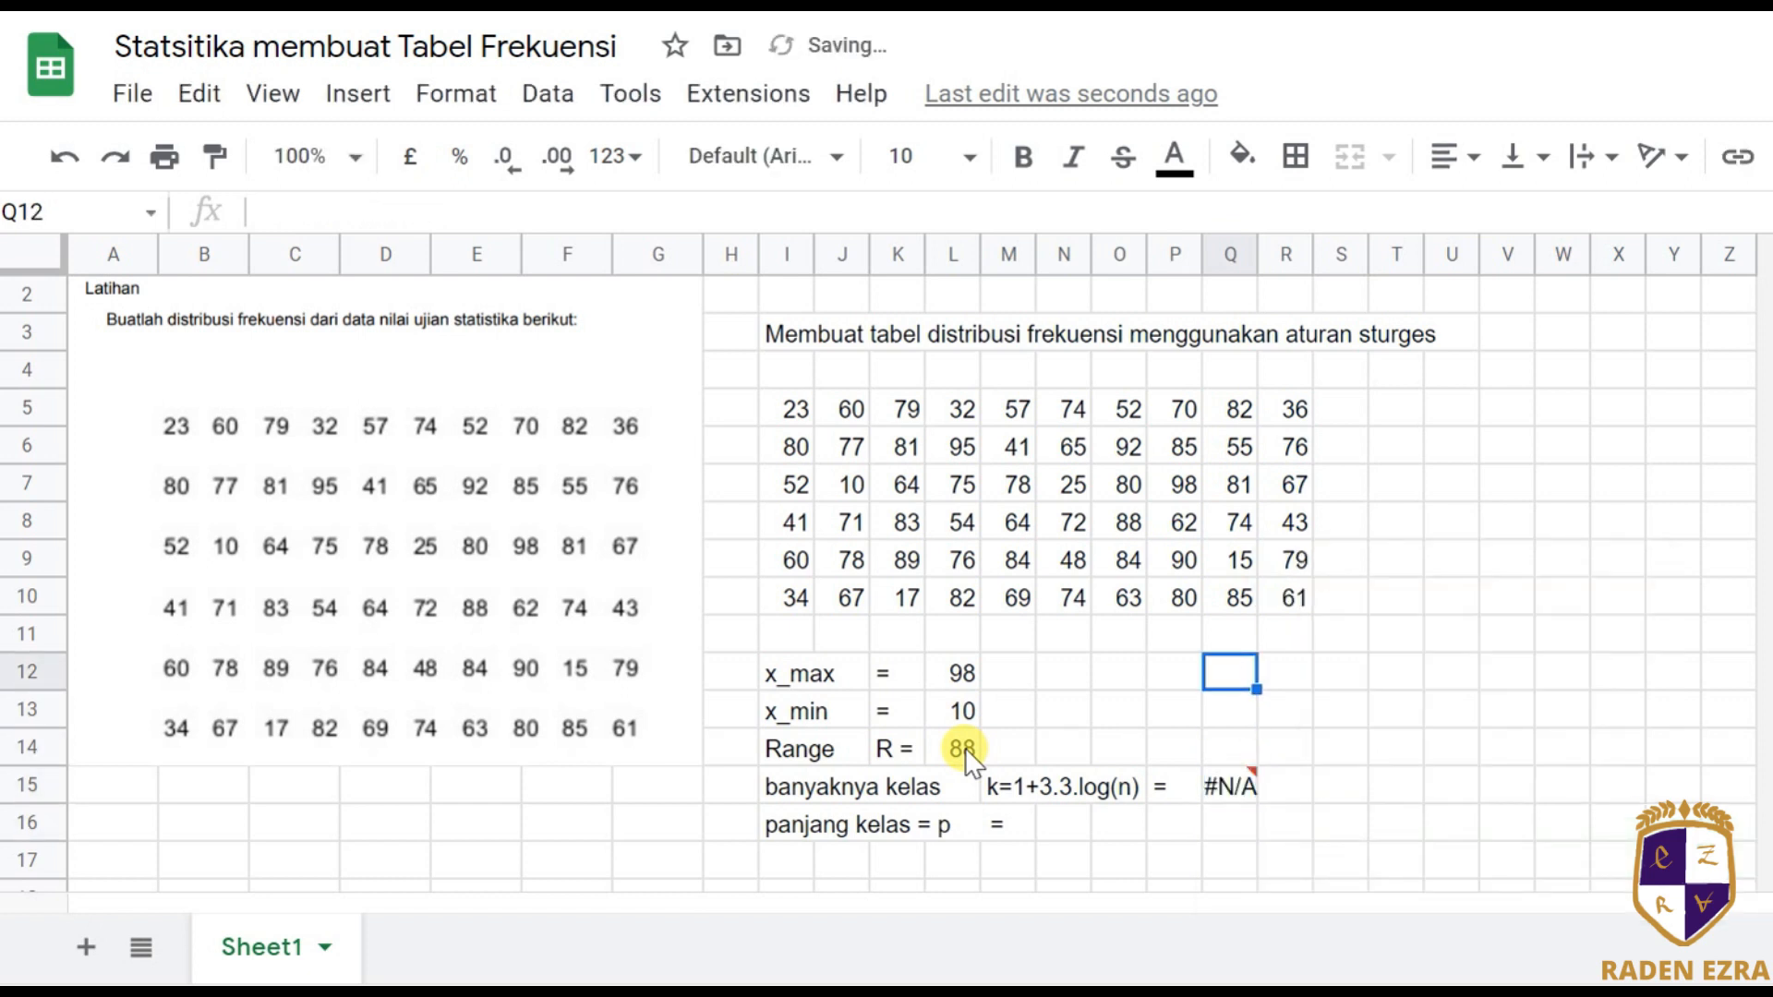
pyautogui.press('Right')
pyautogui.press('Up')
pyautogui.press('Up')
pyautogui.press('Up')
pyautogui.press('Up')
pyautogui.press('Up')
pyautogui.press('Up')
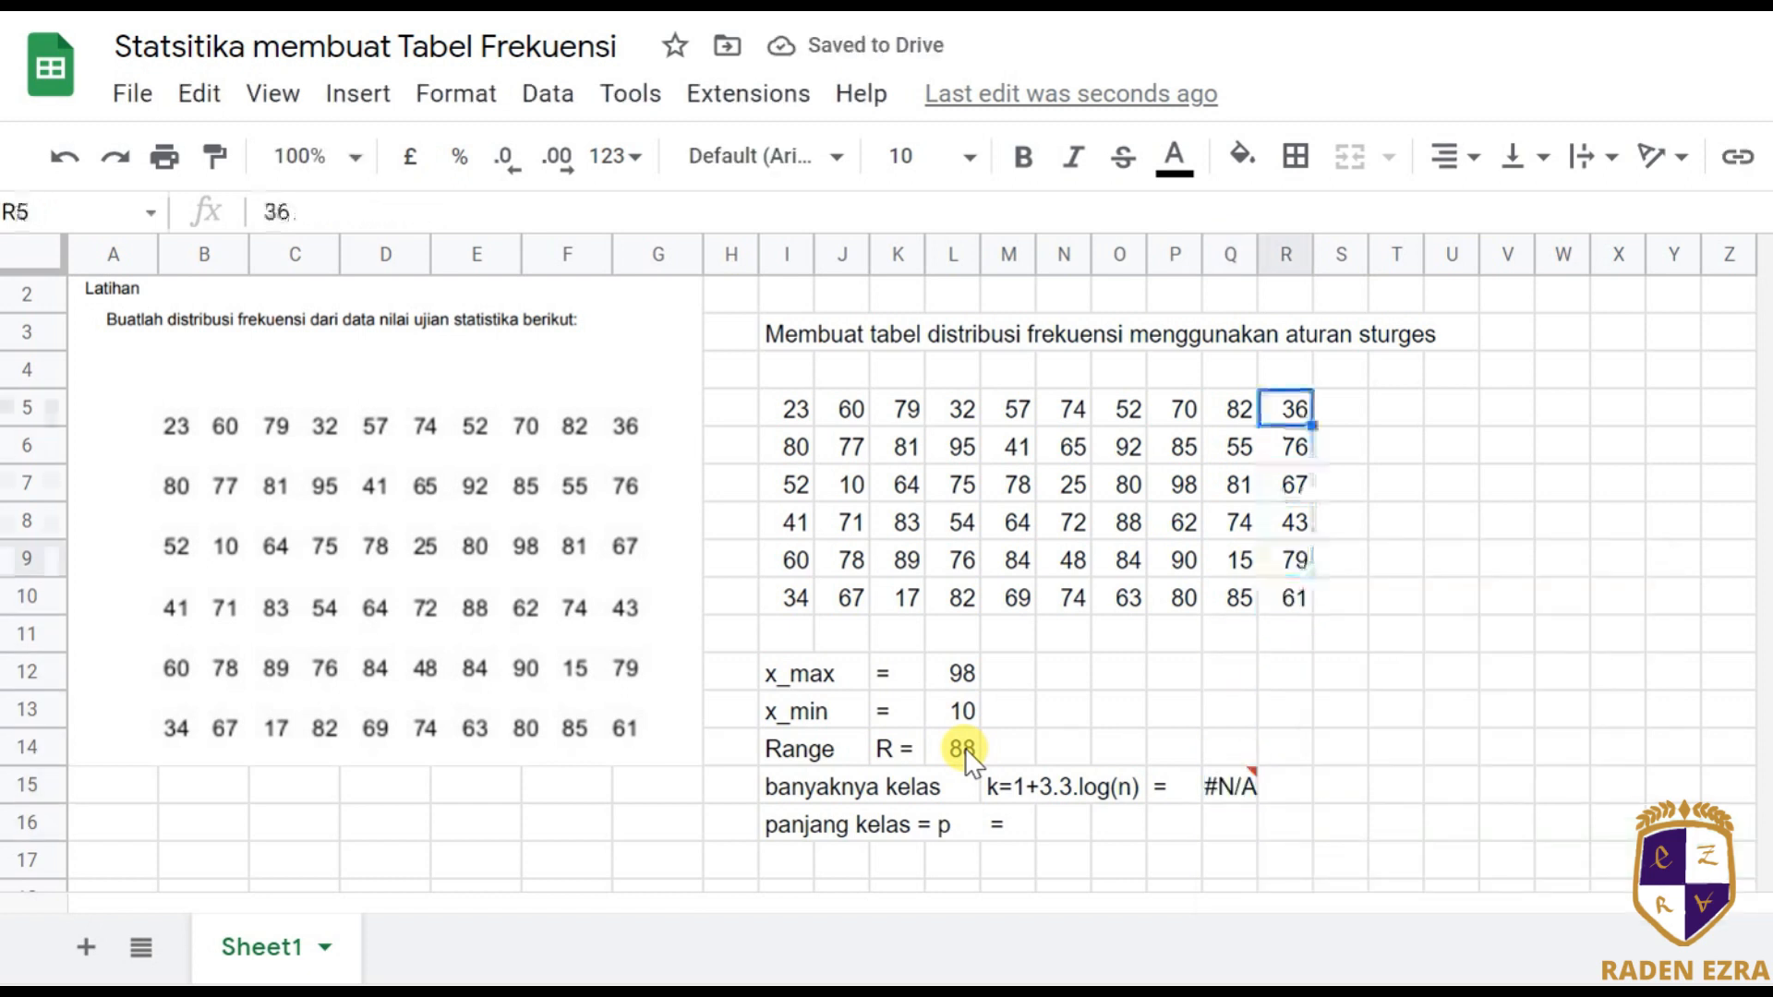
pyautogui.press('Left')
pyautogui.press('Left')
pyautogui.press('Left')
pyautogui.press('Left')
pyautogui.press('Left')
pyautogui.press('Left')
pyautogui.press('Left')
pyautogui.press('Down')
pyautogui.press('Left')
pyautogui.press('Left')
pyautogui.press('Left')
pyautogui.press('Right')
pyautogui.press('Right')
pyautogui.press('Right')
pyautogui.press('Right')
pyautogui.press('Right')
pyautogui.press('Right')
pyautogui.press('Right')
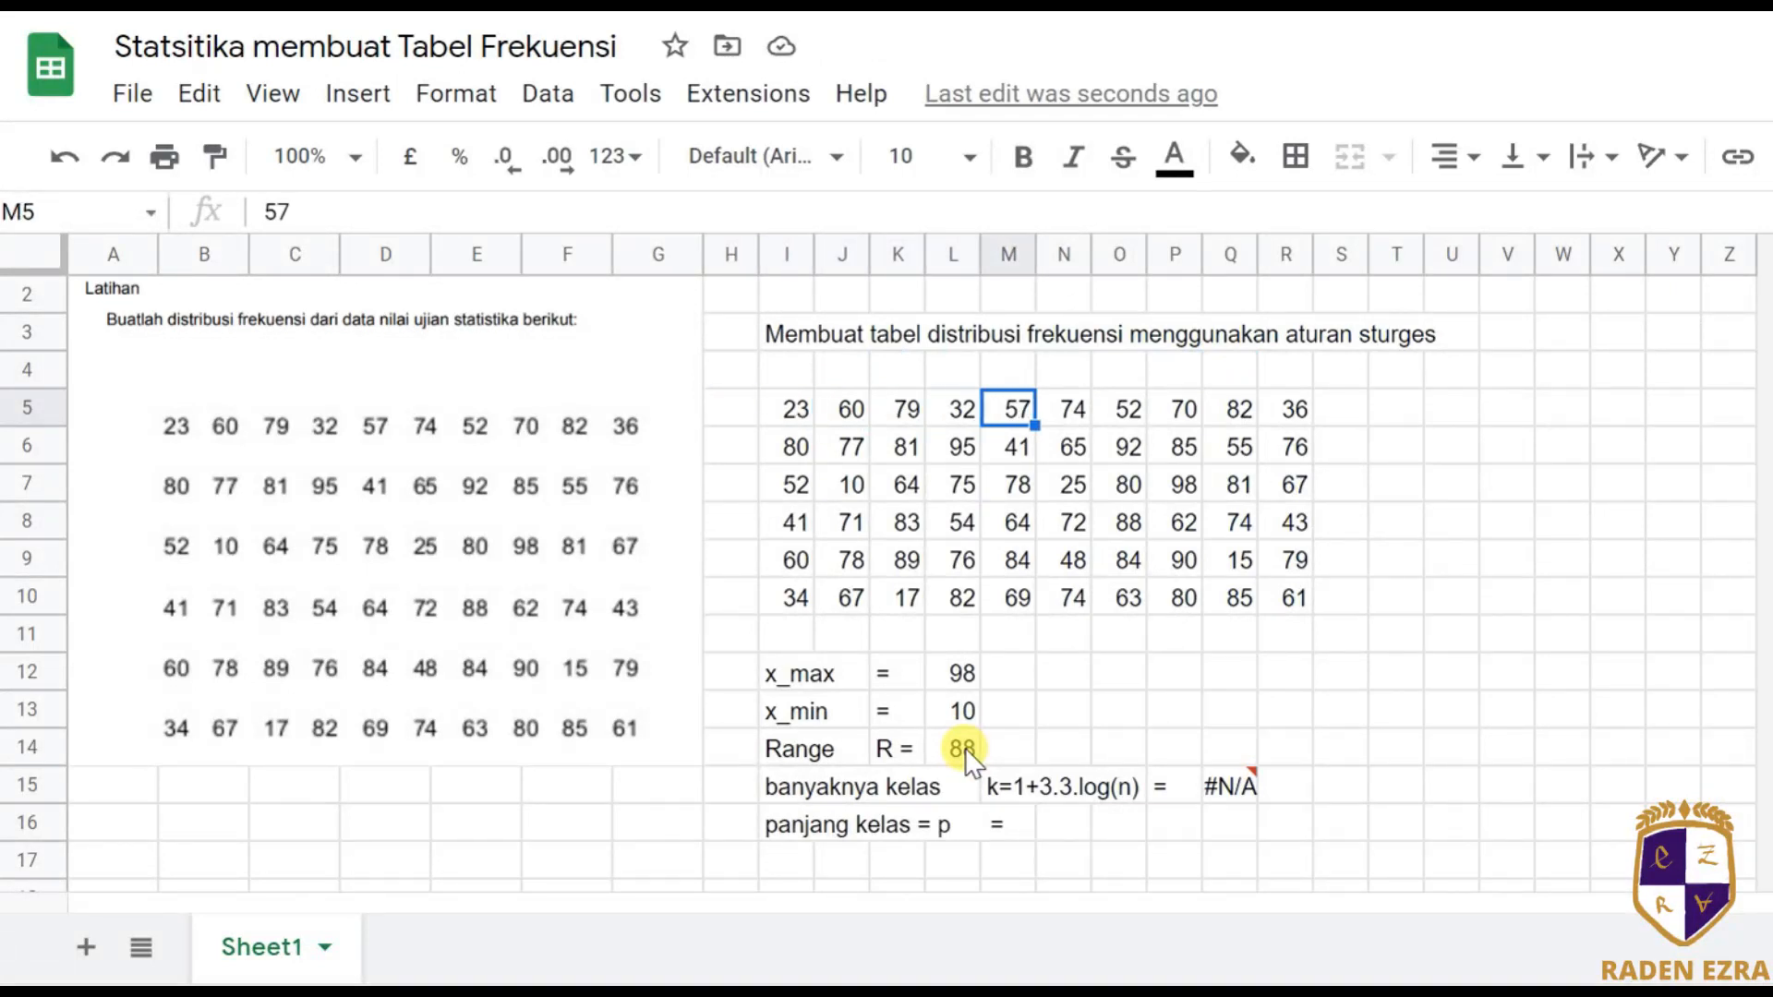
pyautogui.press('Right')
pyautogui.press('Right')
pyautogui.press('Right')
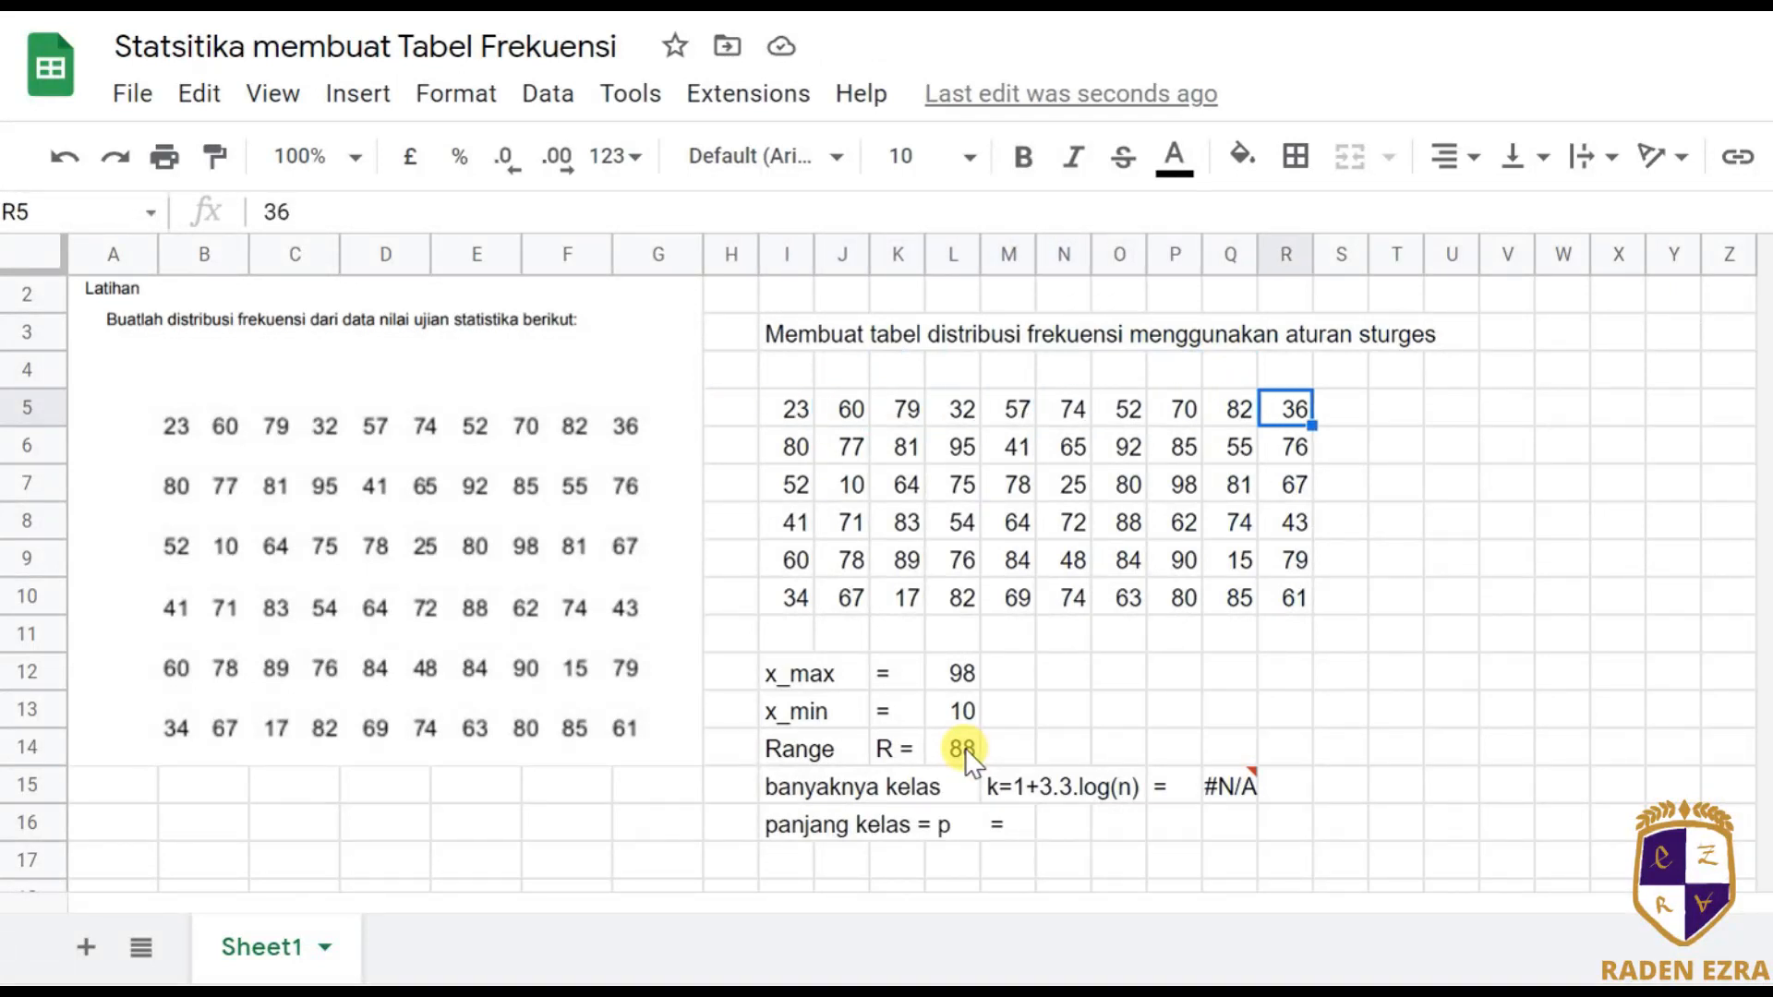
# Add the label n in cell I11, directly beneath the score table.
pyautogui.press('Down')
pyautogui.press('Down')
pyautogui.press('Down')
pyautogui.press('Down')
pyautogui.press('Down')
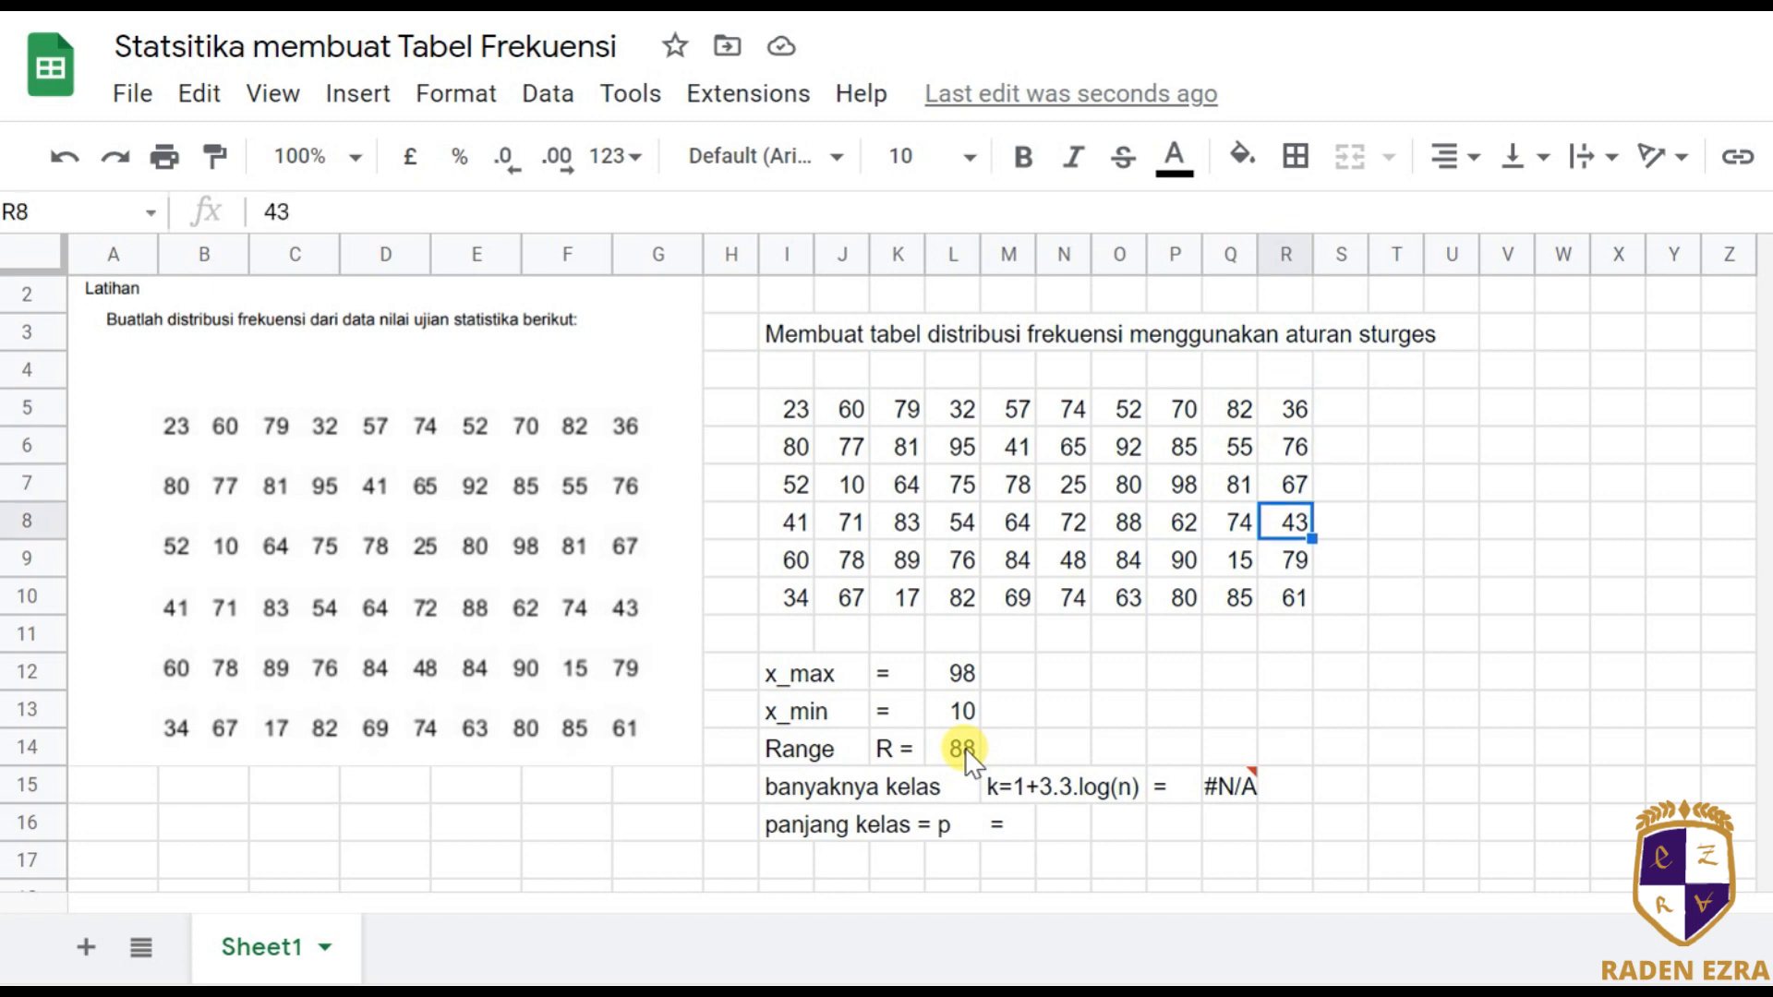
pyautogui.press('Down')
pyautogui.press('Left')
pyautogui.press('Left')
pyautogui.press('Left')
pyautogui.press('Left')
pyautogui.press('Left')
pyautogui.press('Left')
pyautogui.press('Left')
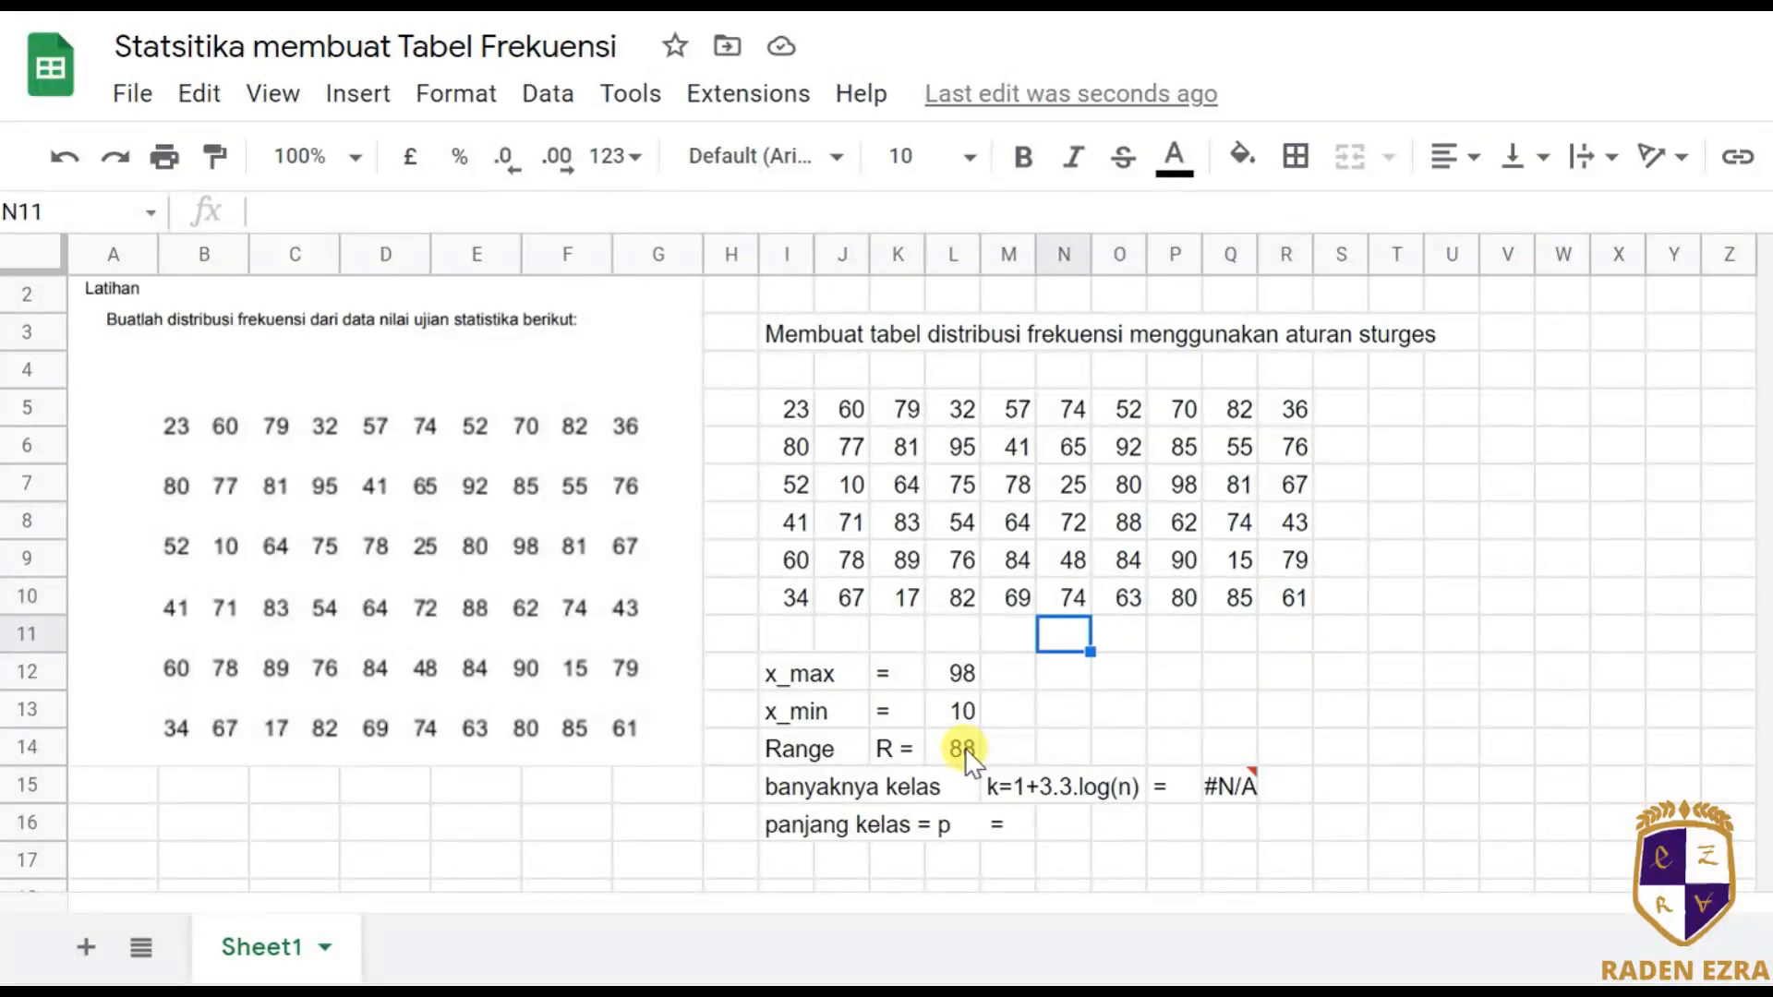
pyautogui.press('Left')
pyautogui.press('Left')
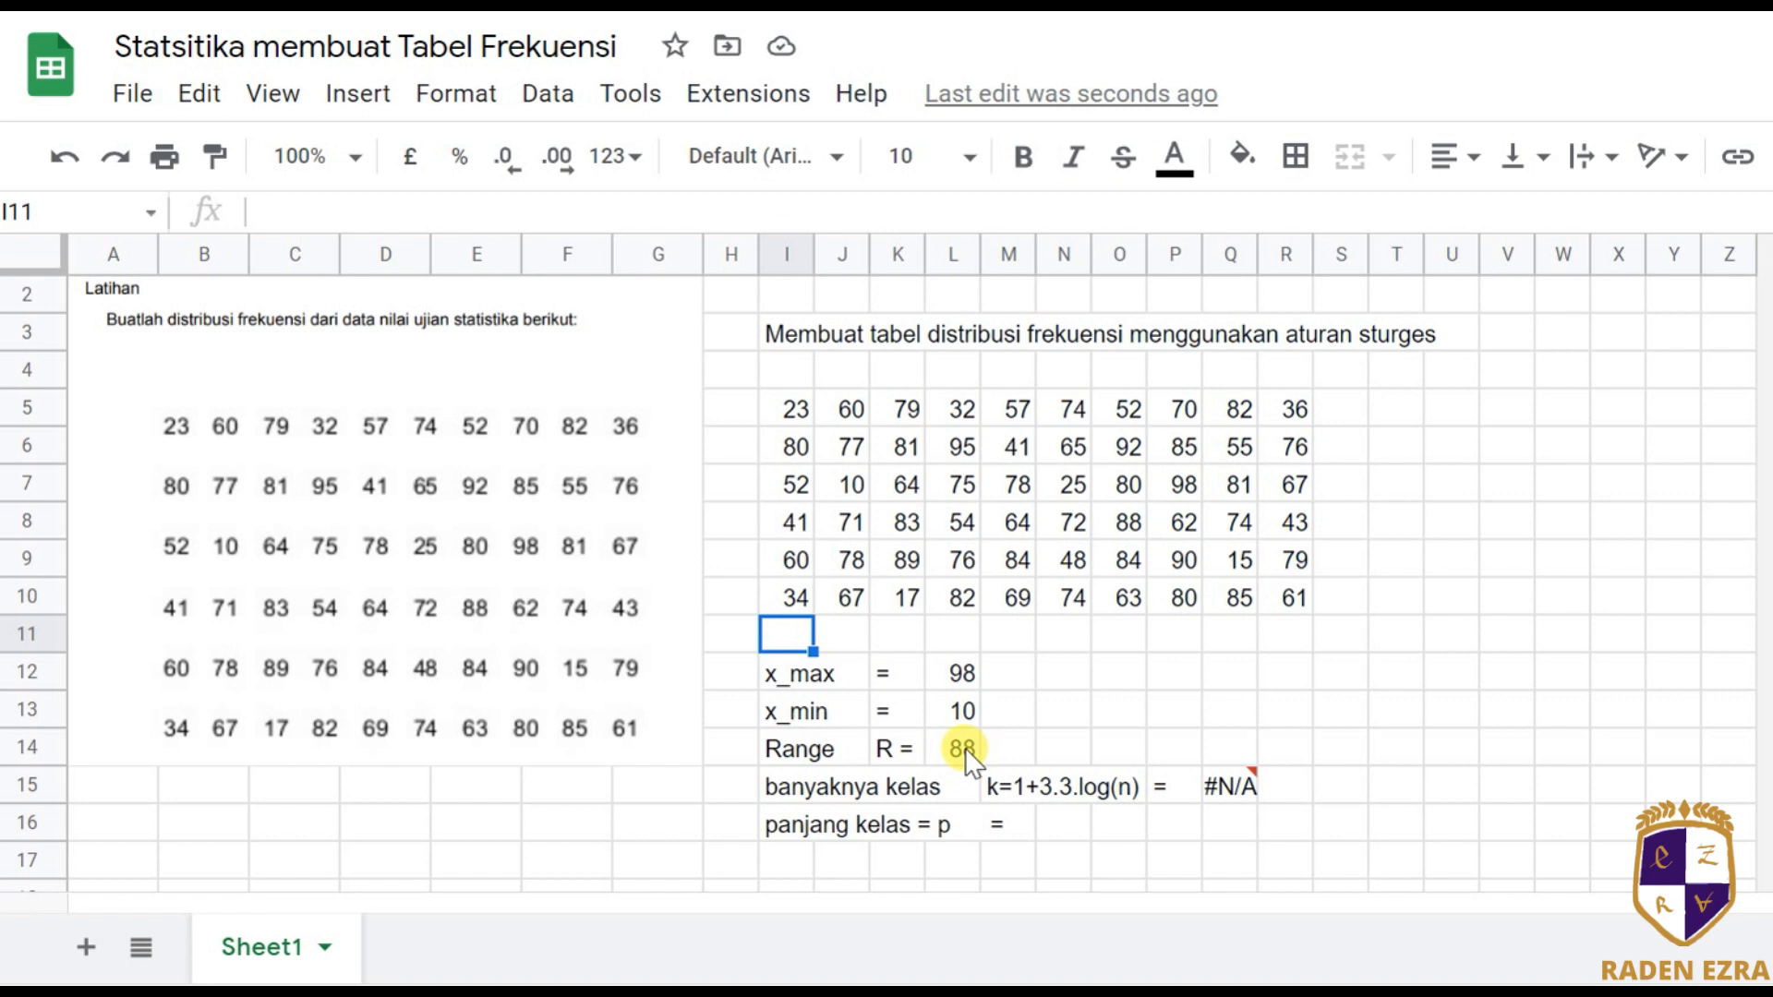
pyautogui.write('n=')
pyautogui.press('Left')
pyautogui.press('Right')
pyautogui.write('n')
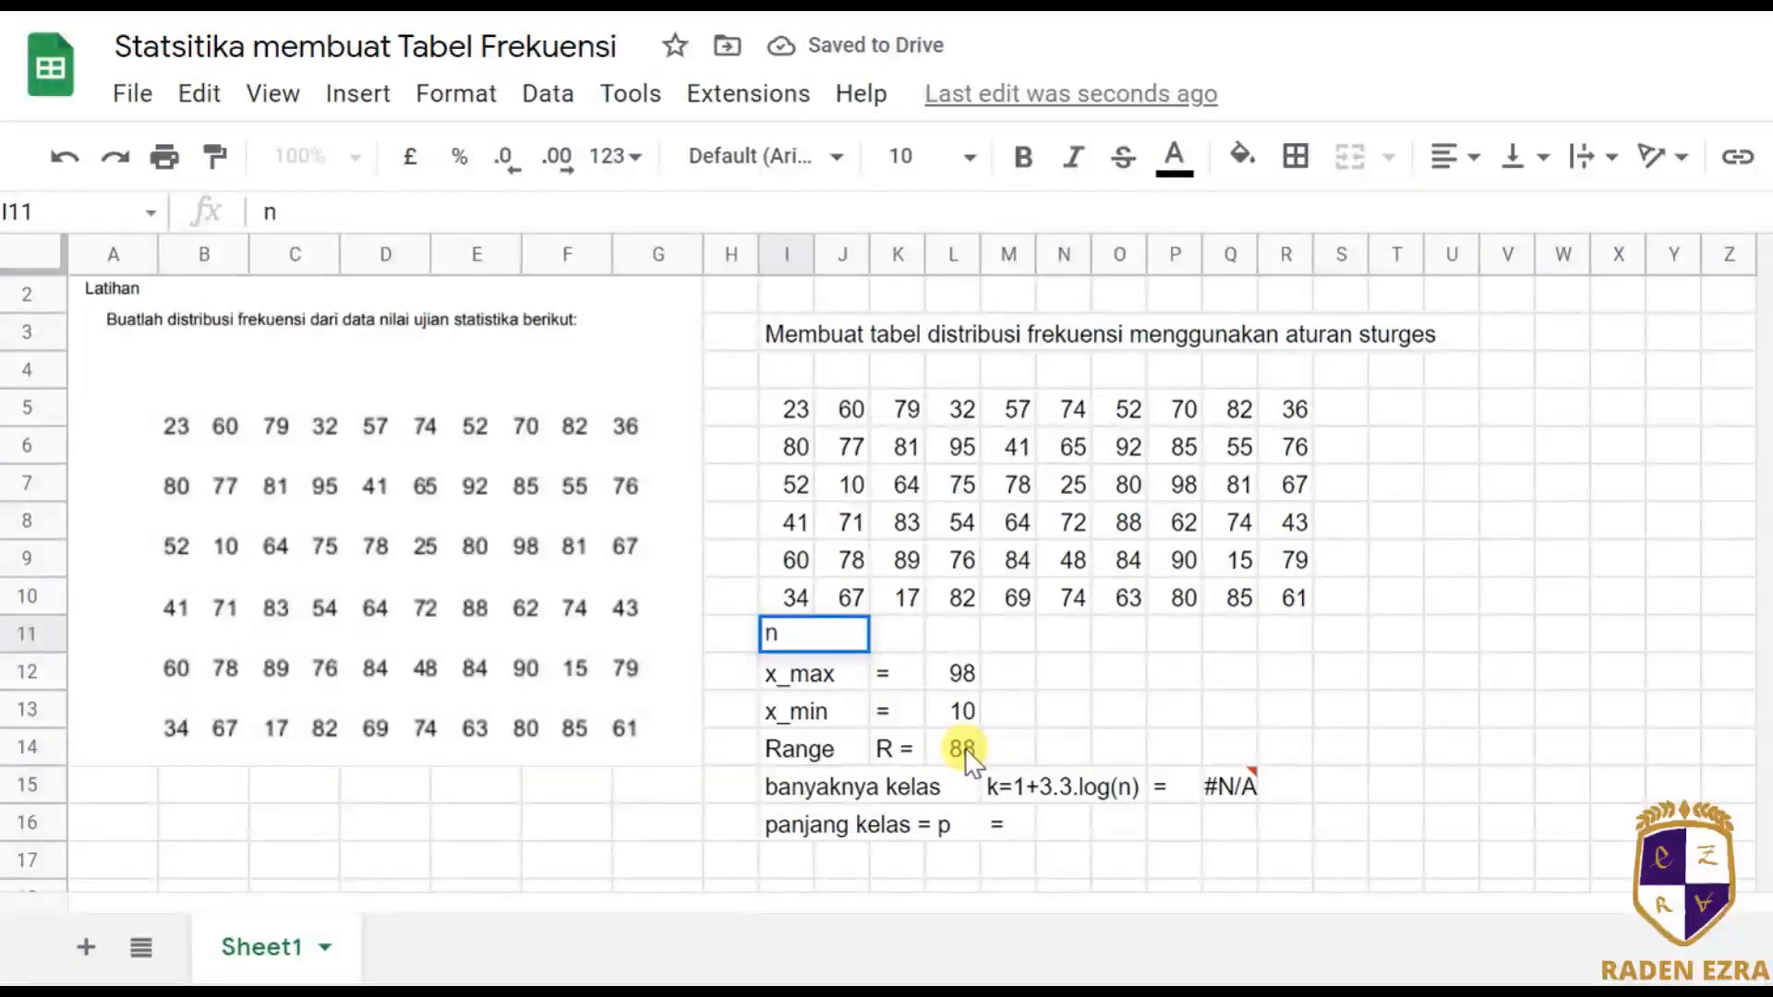
pyautogui.press('Return')
# Enter an equals sign as text in cell K11 of the n row.
pyautogui.press('Up')
pyautogui.press('Right')
pyautogui.press('Right')
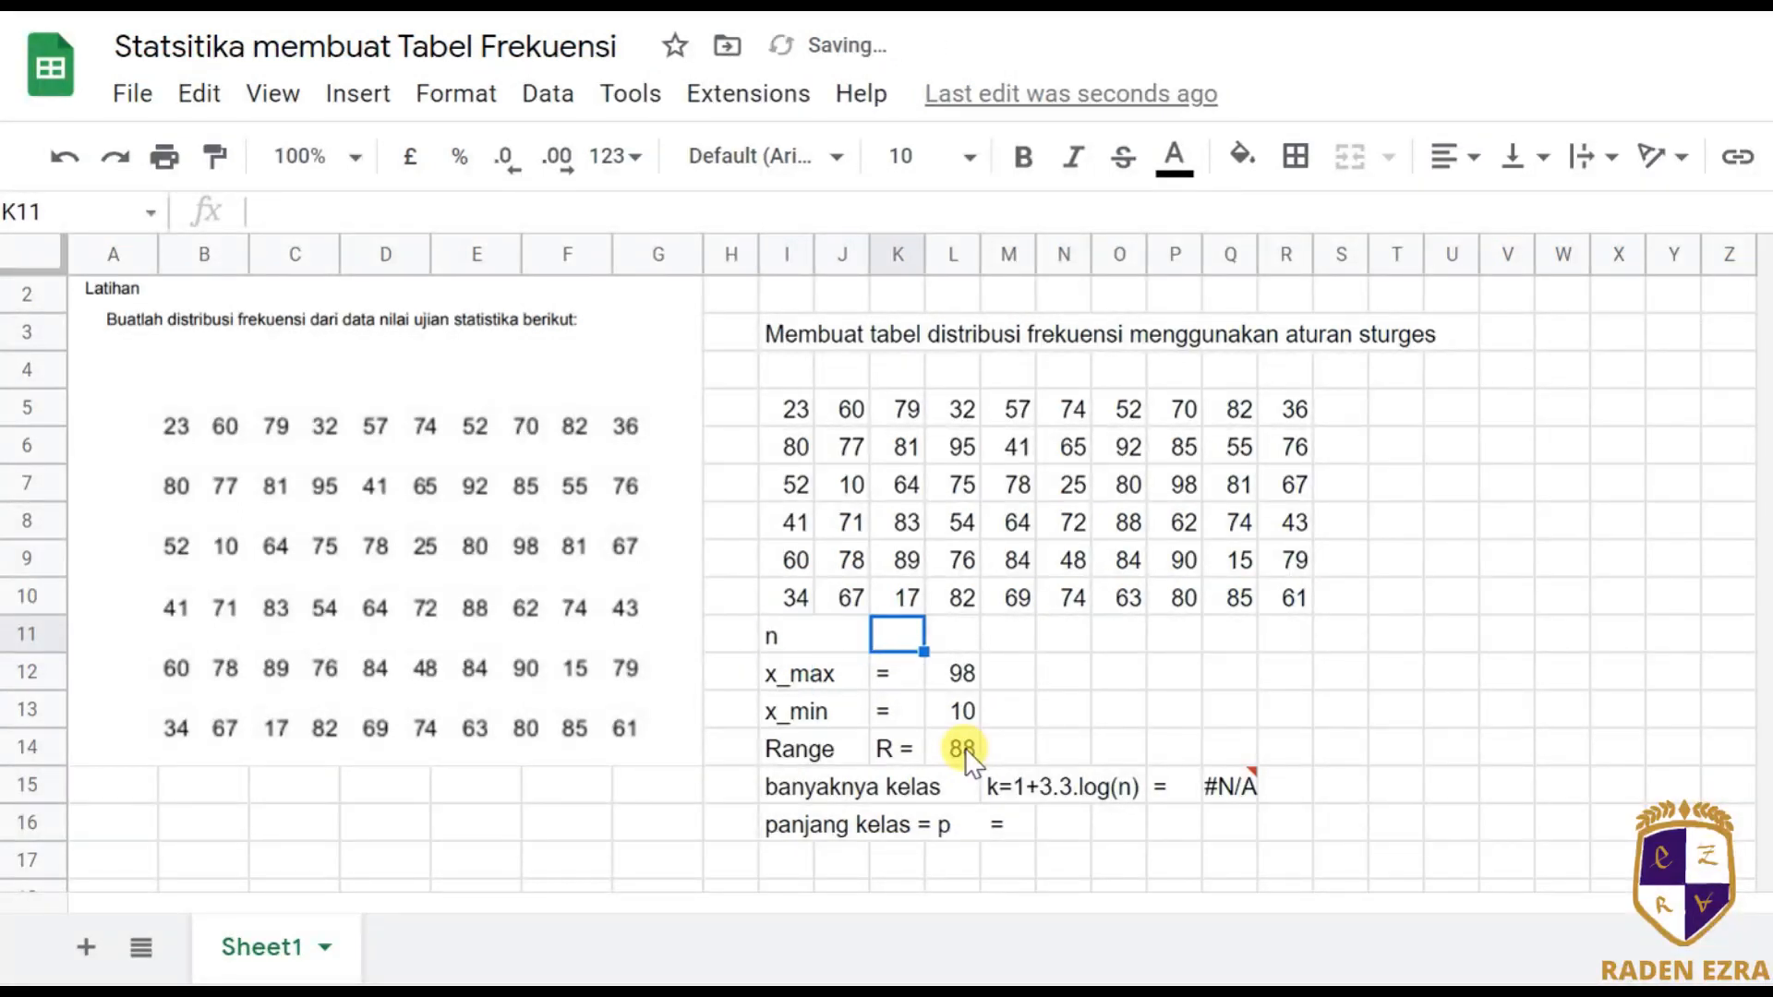
pyautogui.press('Return')
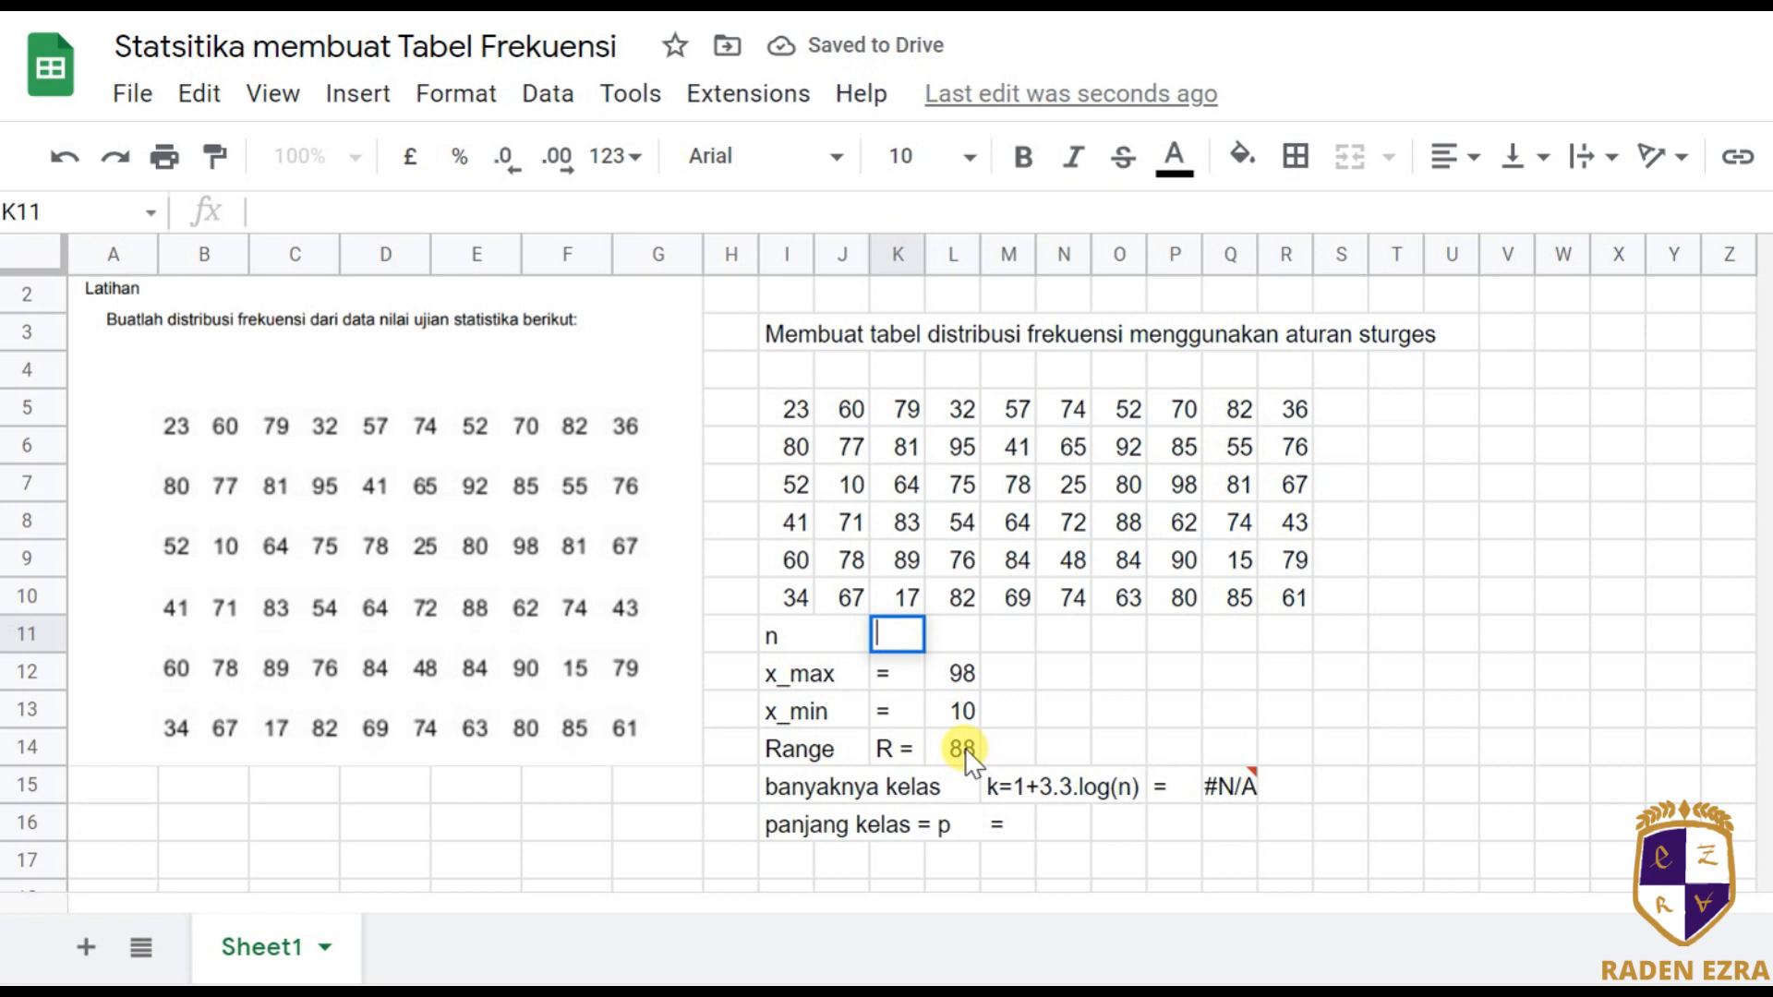
pyautogui.write("'=")
pyautogui.press('Return')
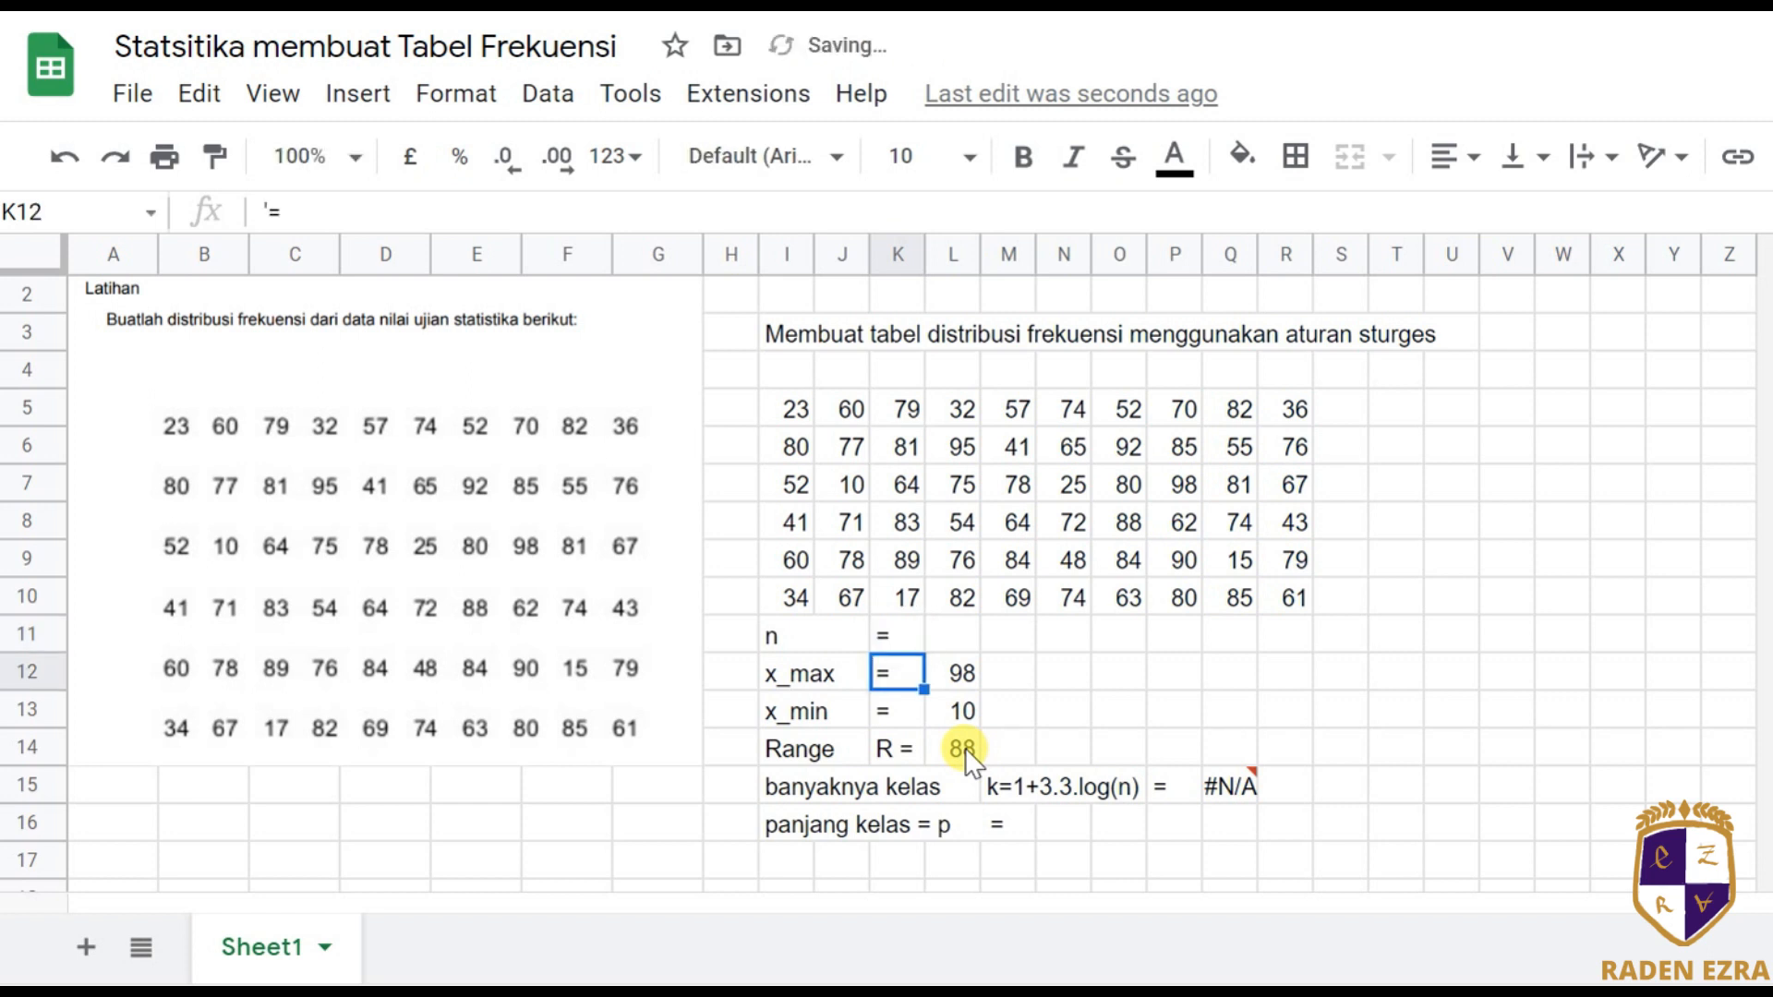
# Calculate n in cell L11 with a COUNTA formula over the score range I5:R10.
pyautogui.press('Up')
pyautogui.press('Right')
pyautogui.write('=')
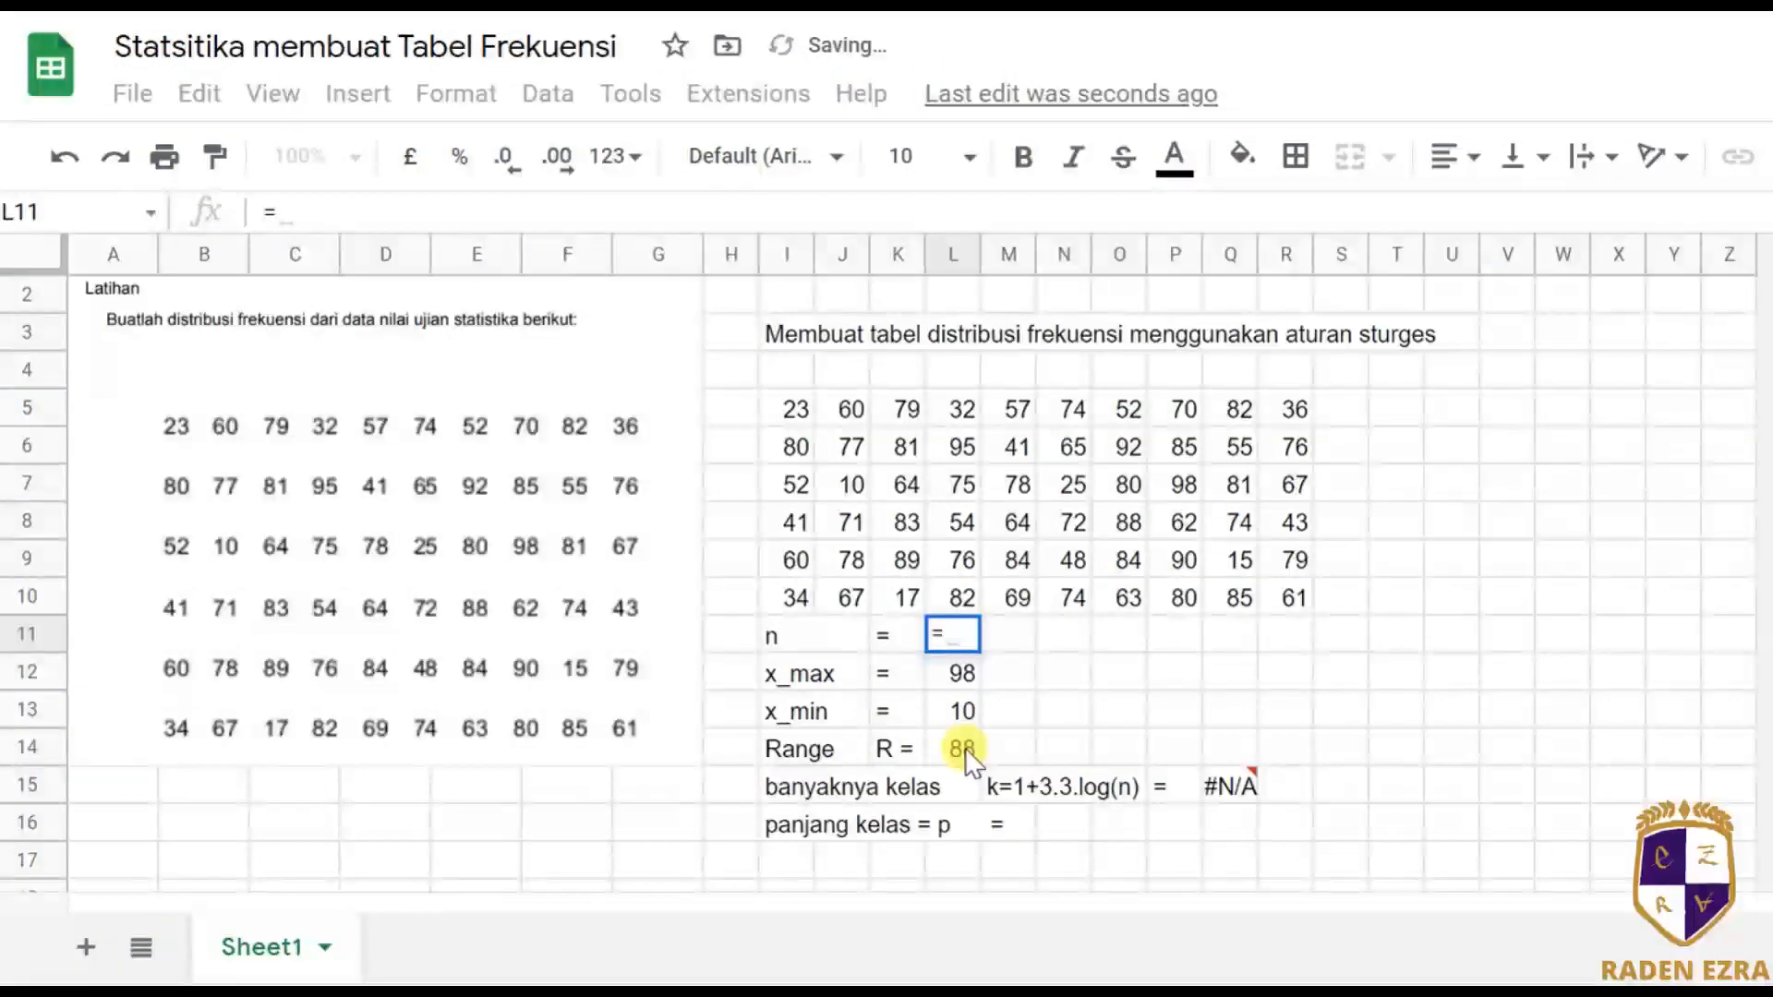
pyautogui.write('counta(')
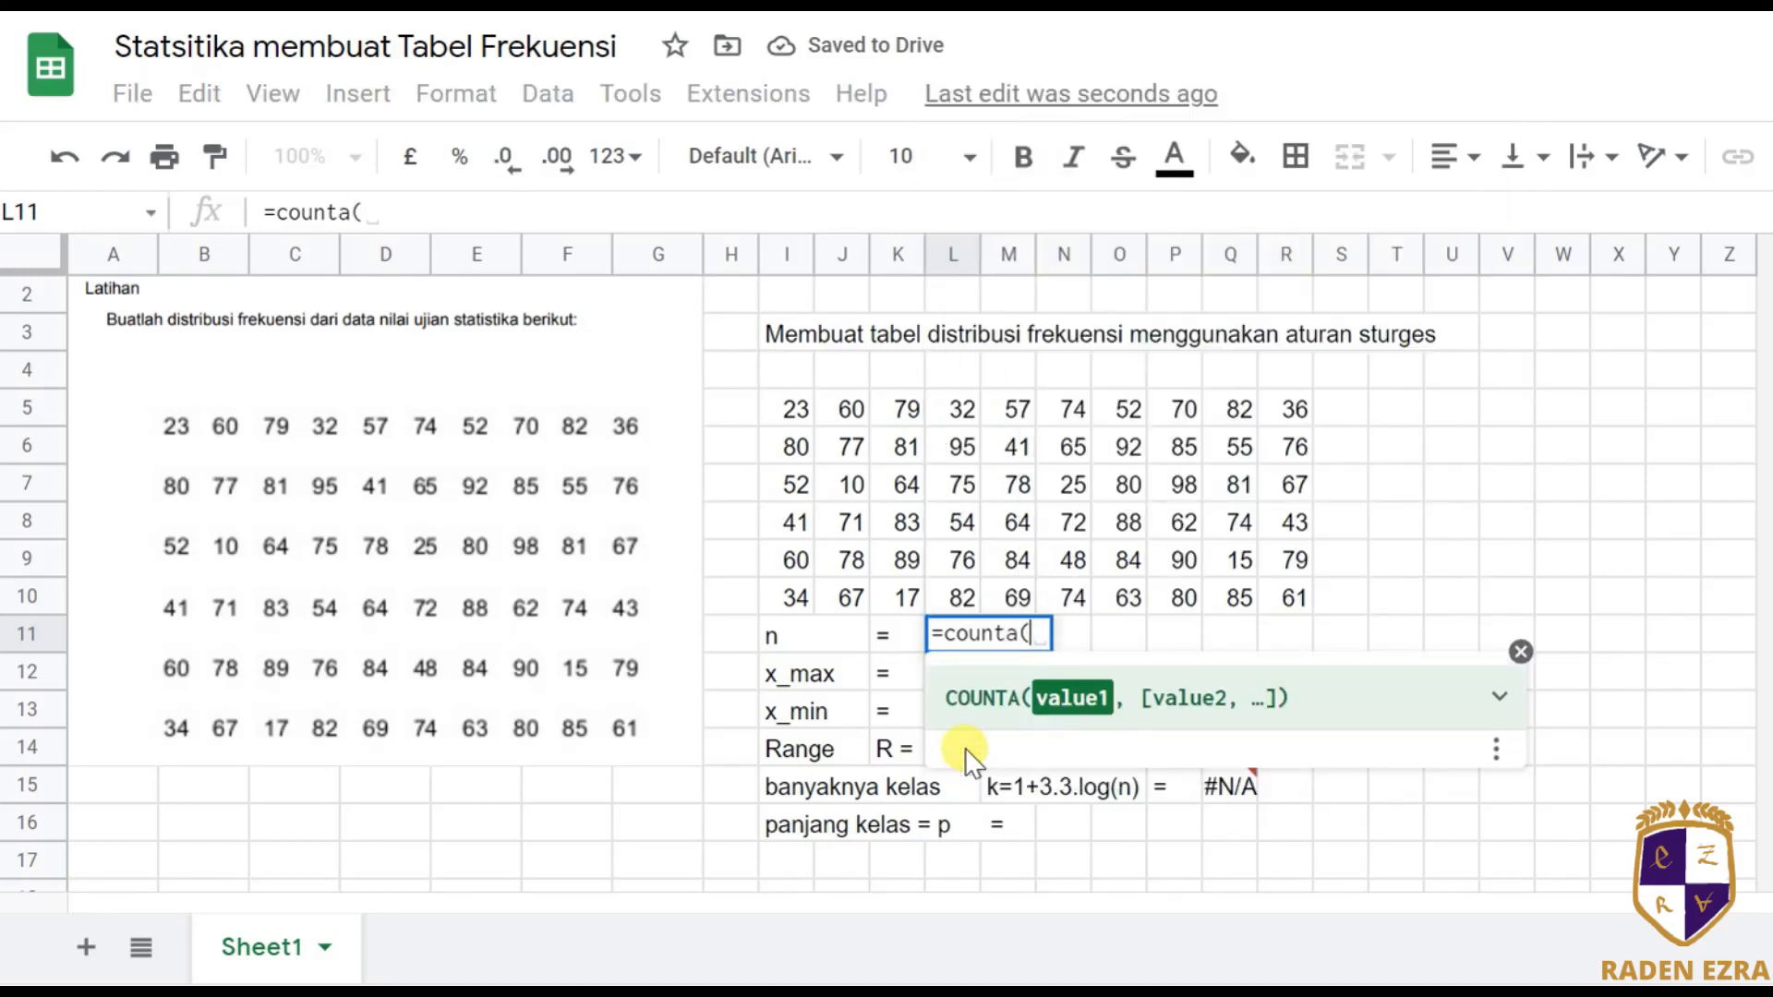
pyautogui.press('Up')
pyautogui.press('Right')
pyautogui.press('Right')
pyautogui.press('Right')
pyautogui.press('Right')
pyautogui.press('Right')
pyautogui.press('Right')
pyautogui.hotkey('shift', 'Left')
pyautogui.hotkey('shift', 'Left')
pyautogui.hotkey('shift', 'Left')
pyautogui.hotkey('shift', 'Left')
pyautogui.hotkey('shift', 'Left')
pyautogui.hotkey('shift', 'Left')
pyautogui.hotkey('shift', 'Left')
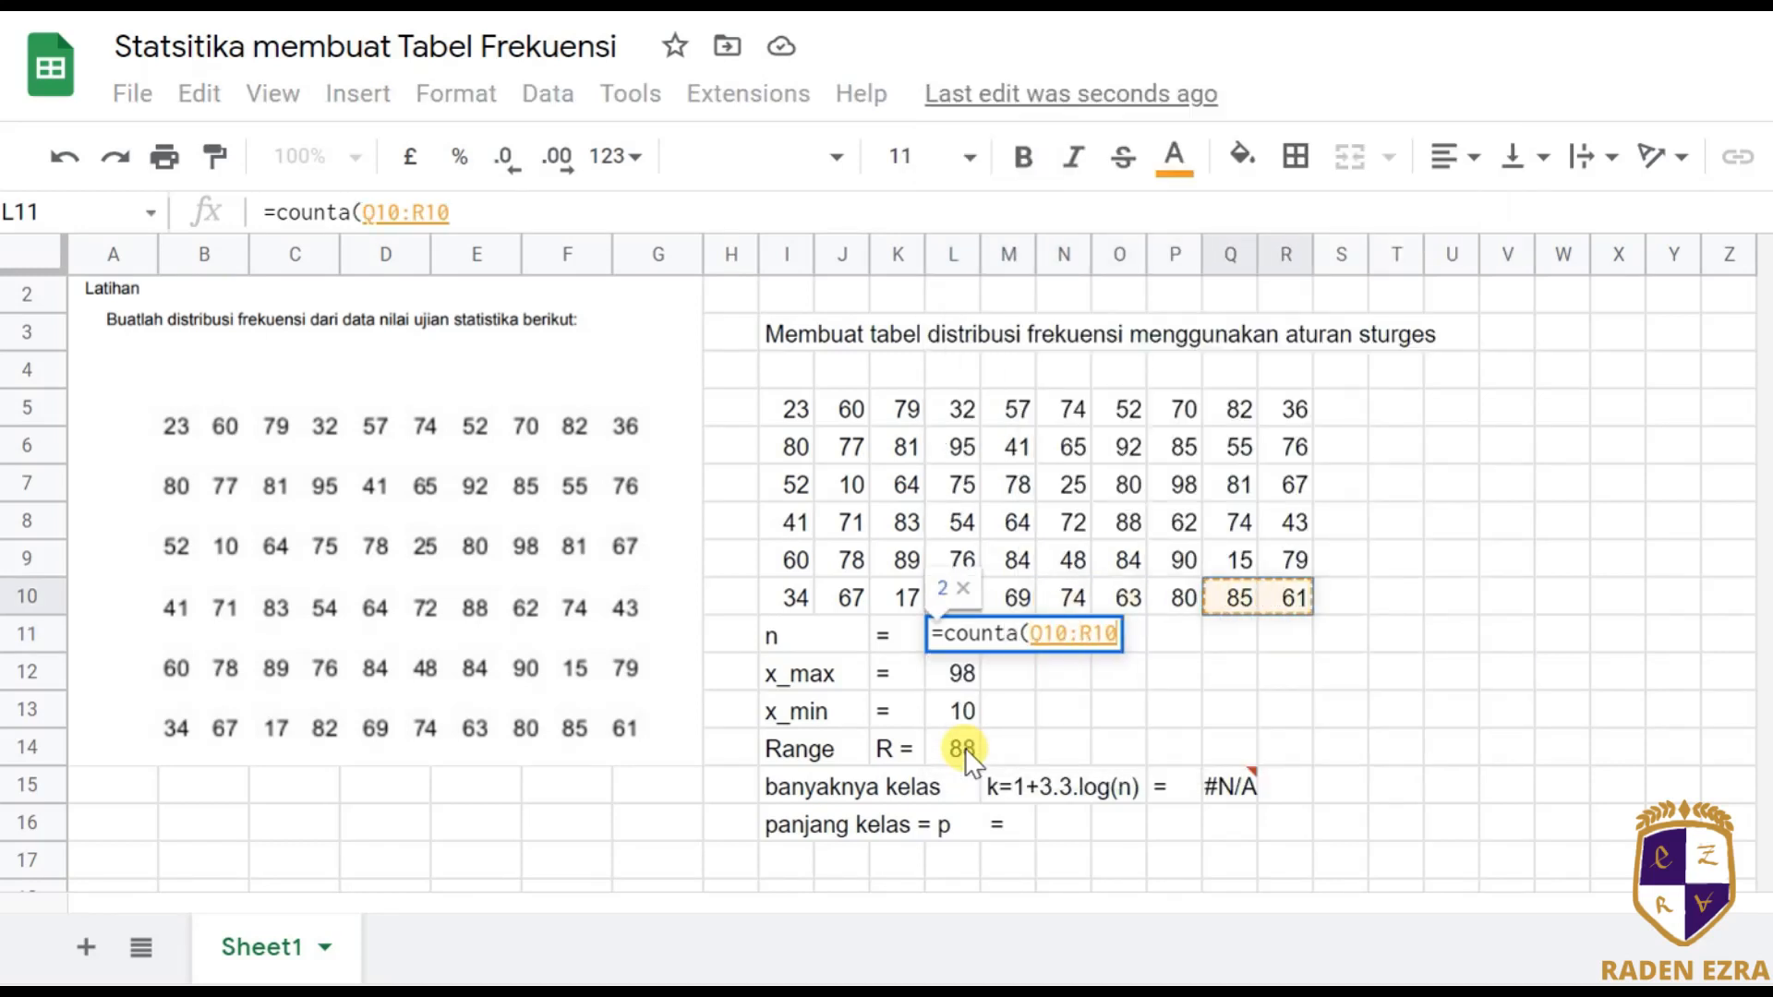
pyautogui.hotkey('shift', 'Left')
pyautogui.hotkey('shift', 'Left')
pyautogui.hotkey('shift', 'Up')
pyautogui.hotkey('shift', 'Up')
pyautogui.hotkey('shift', 'Up')
pyautogui.hotkey('shift', 'Up')
pyautogui.hotkey('shift', 'Up')
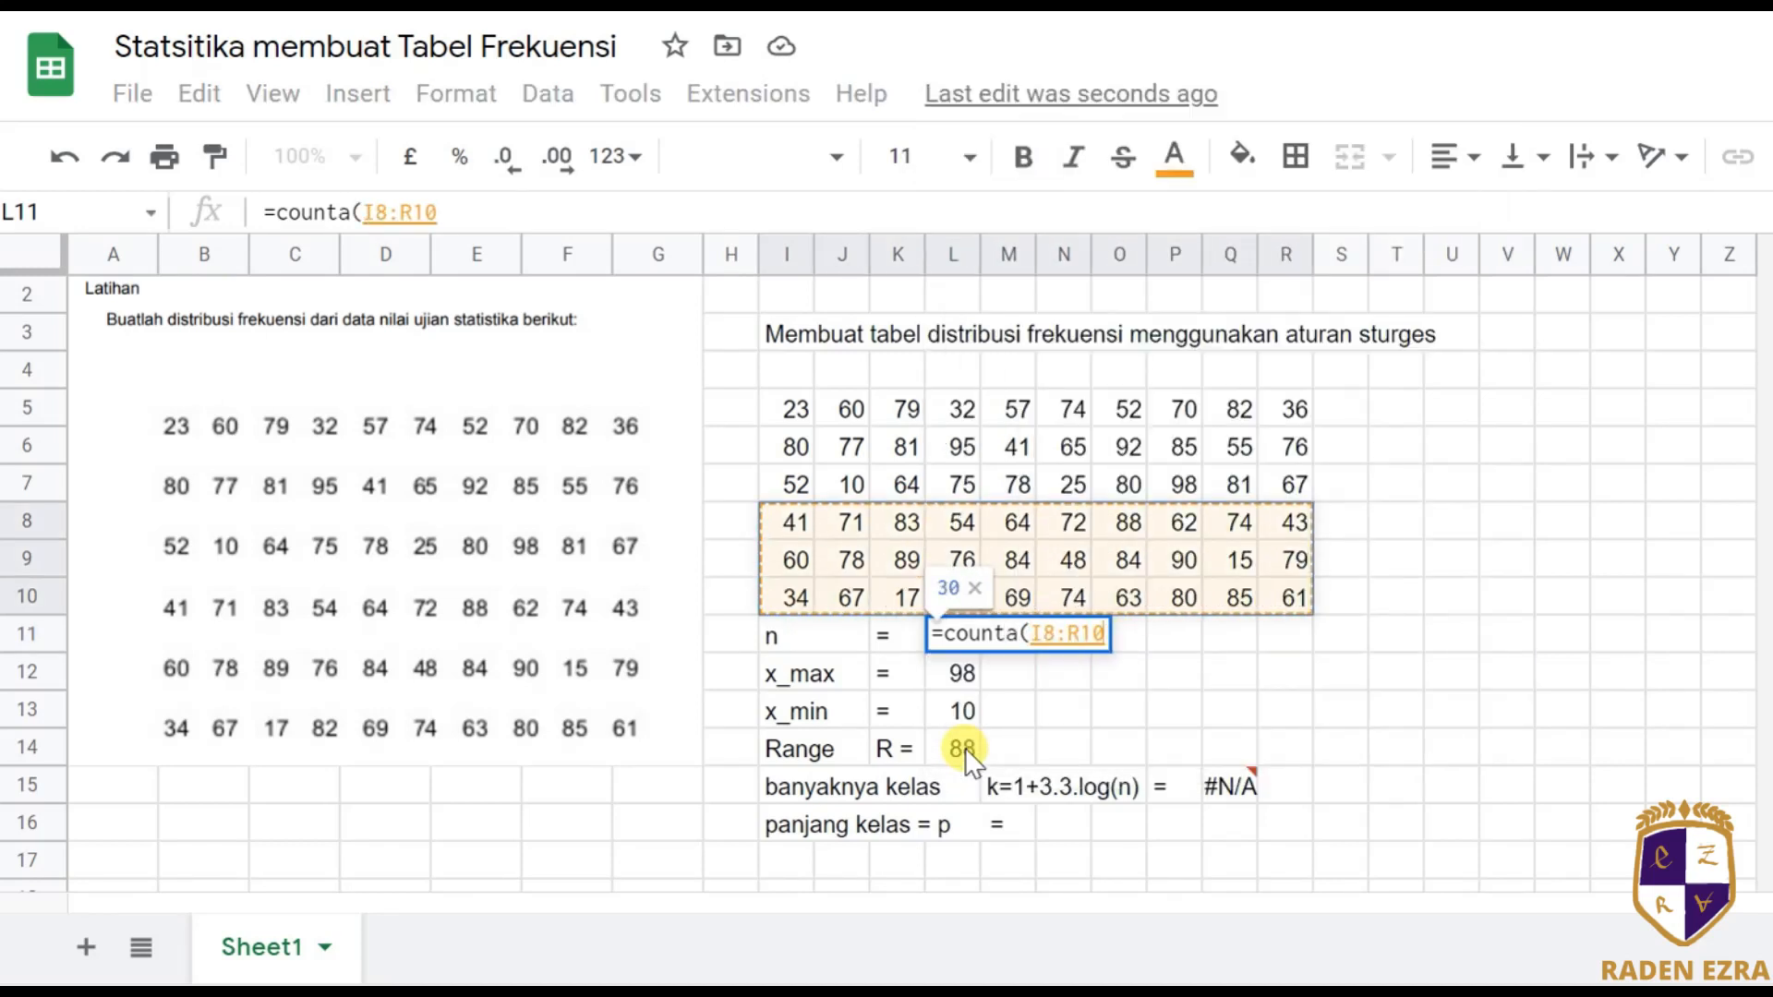
pyautogui.press('Return')
# Complete the class-count formula in cell Q15 as =1+3.3*log10(L11), using n as the log argument.
pyautogui.press('Down')
pyautogui.press('Down')
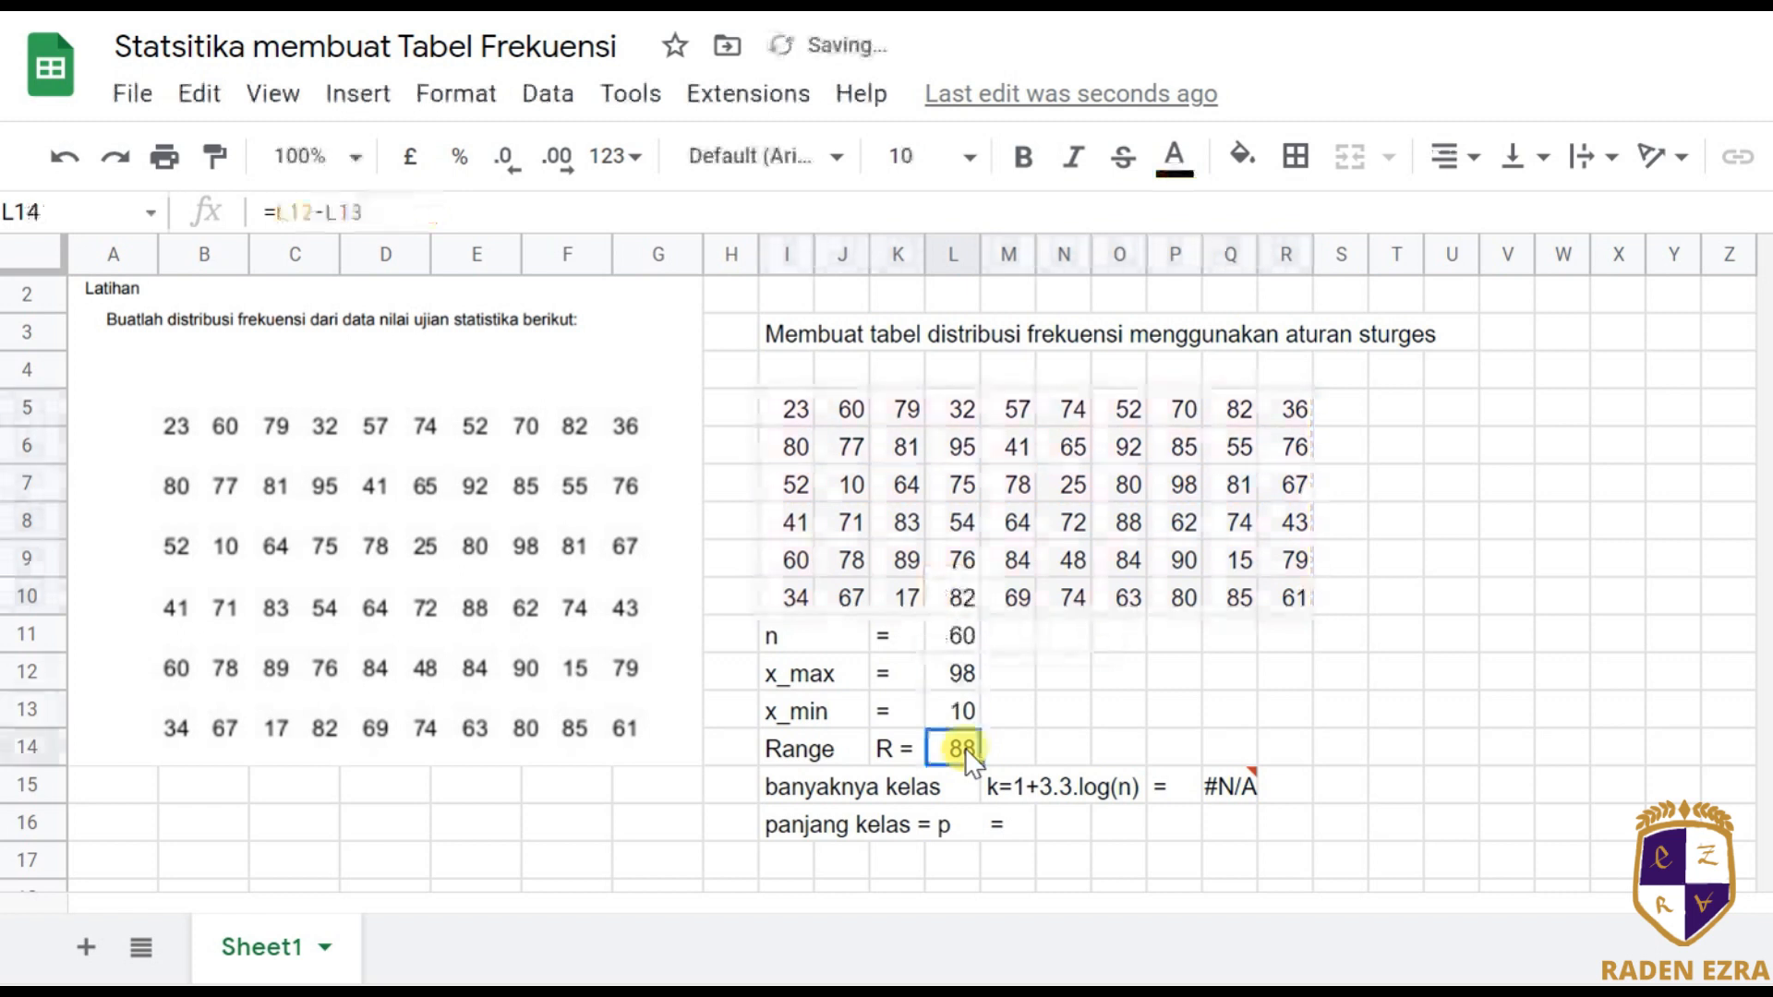
pyautogui.press('Down')
pyautogui.press('Right')
pyautogui.press('Right')
pyautogui.press('Right')
pyautogui.press('Right')
pyautogui.press('Right')
pyautogui.press('Return')
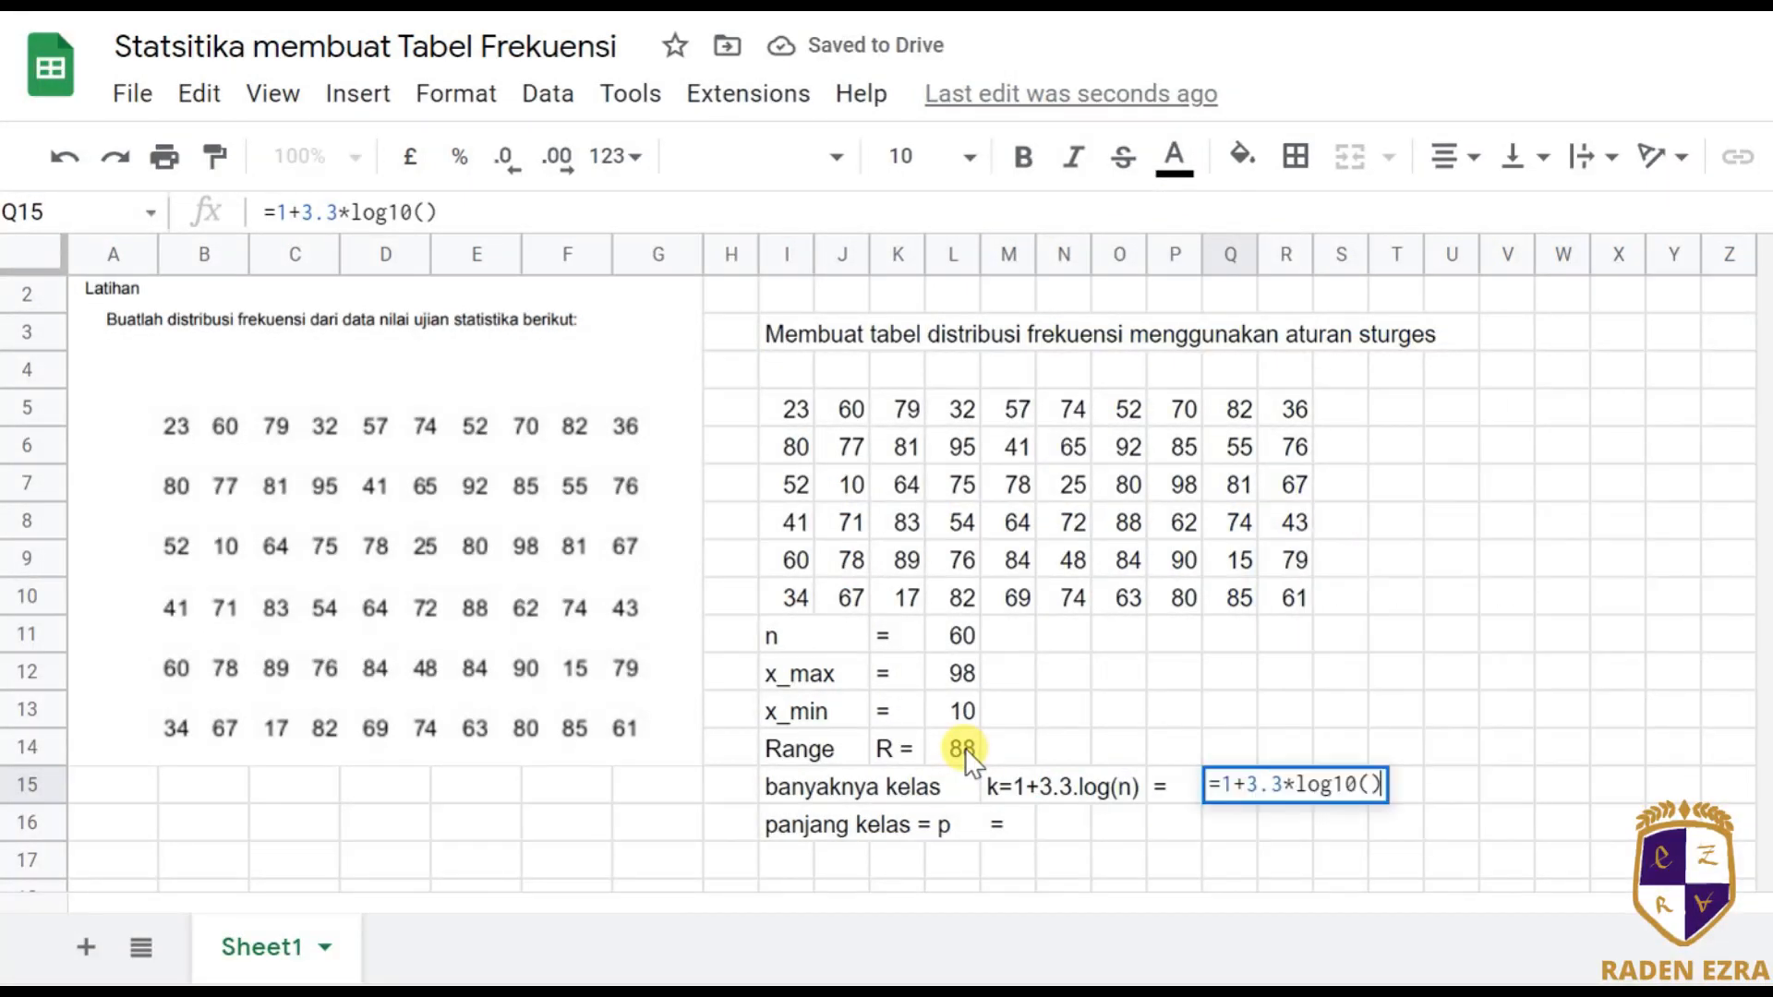
pyautogui.press('Left')
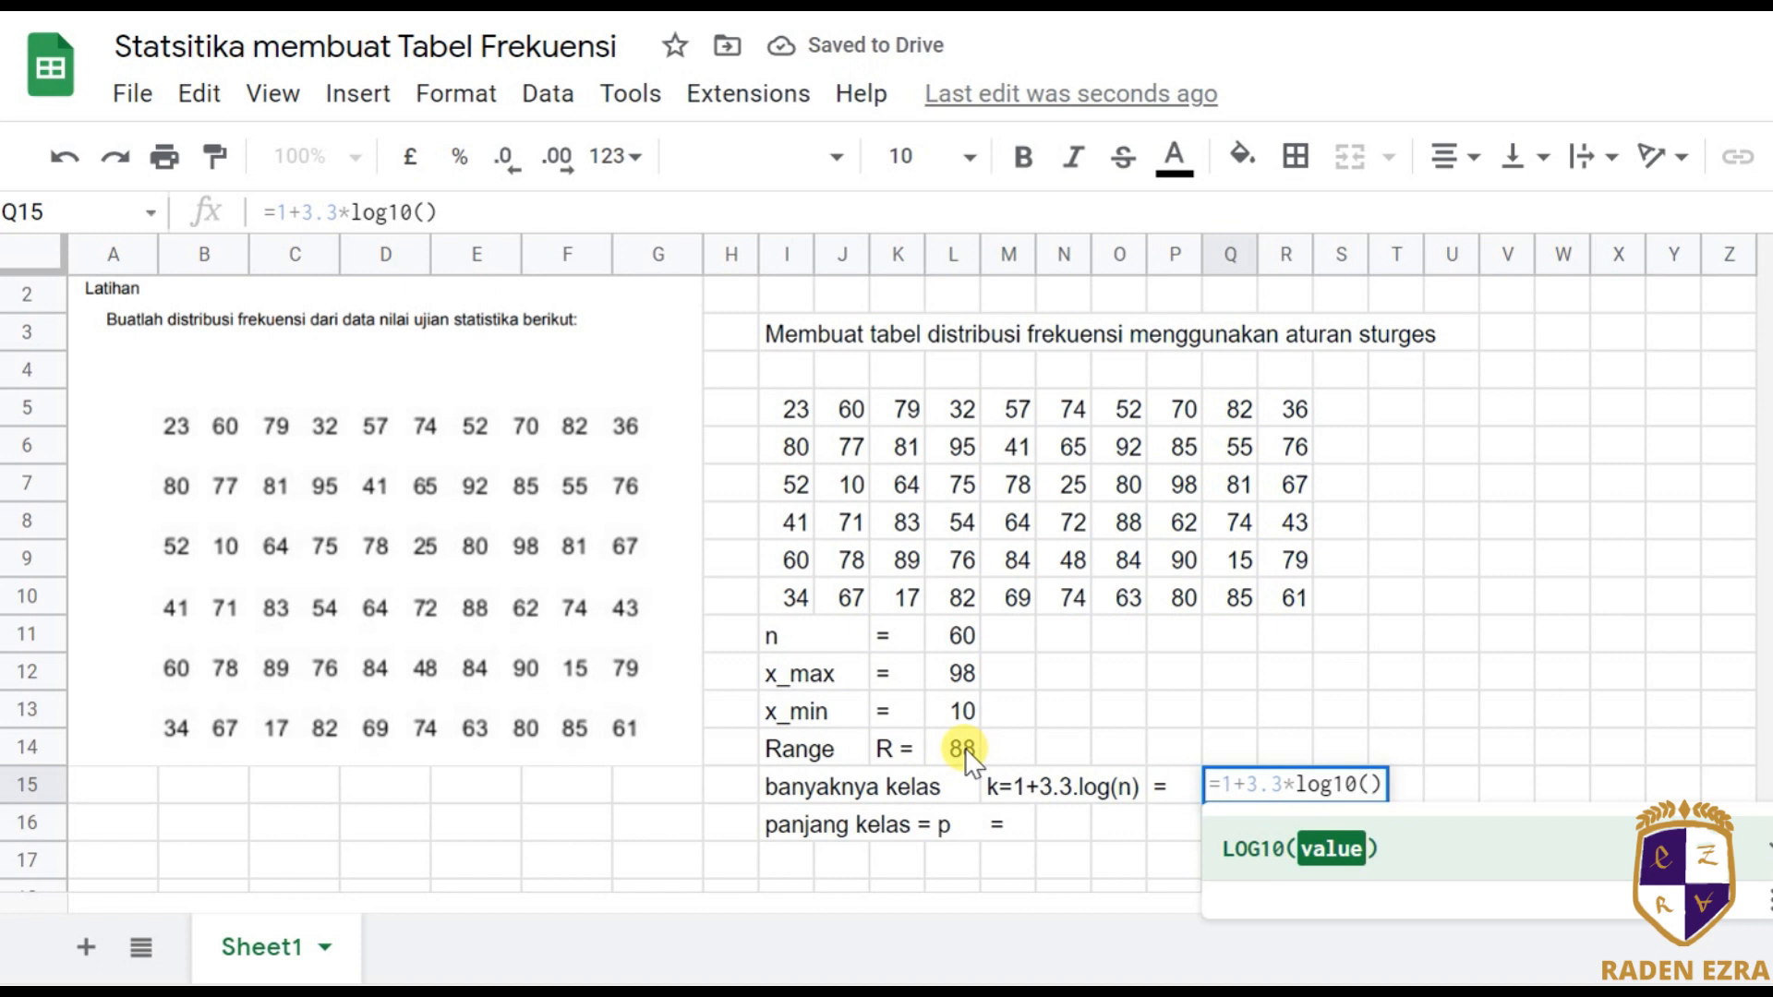
pyautogui.click(953, 643)
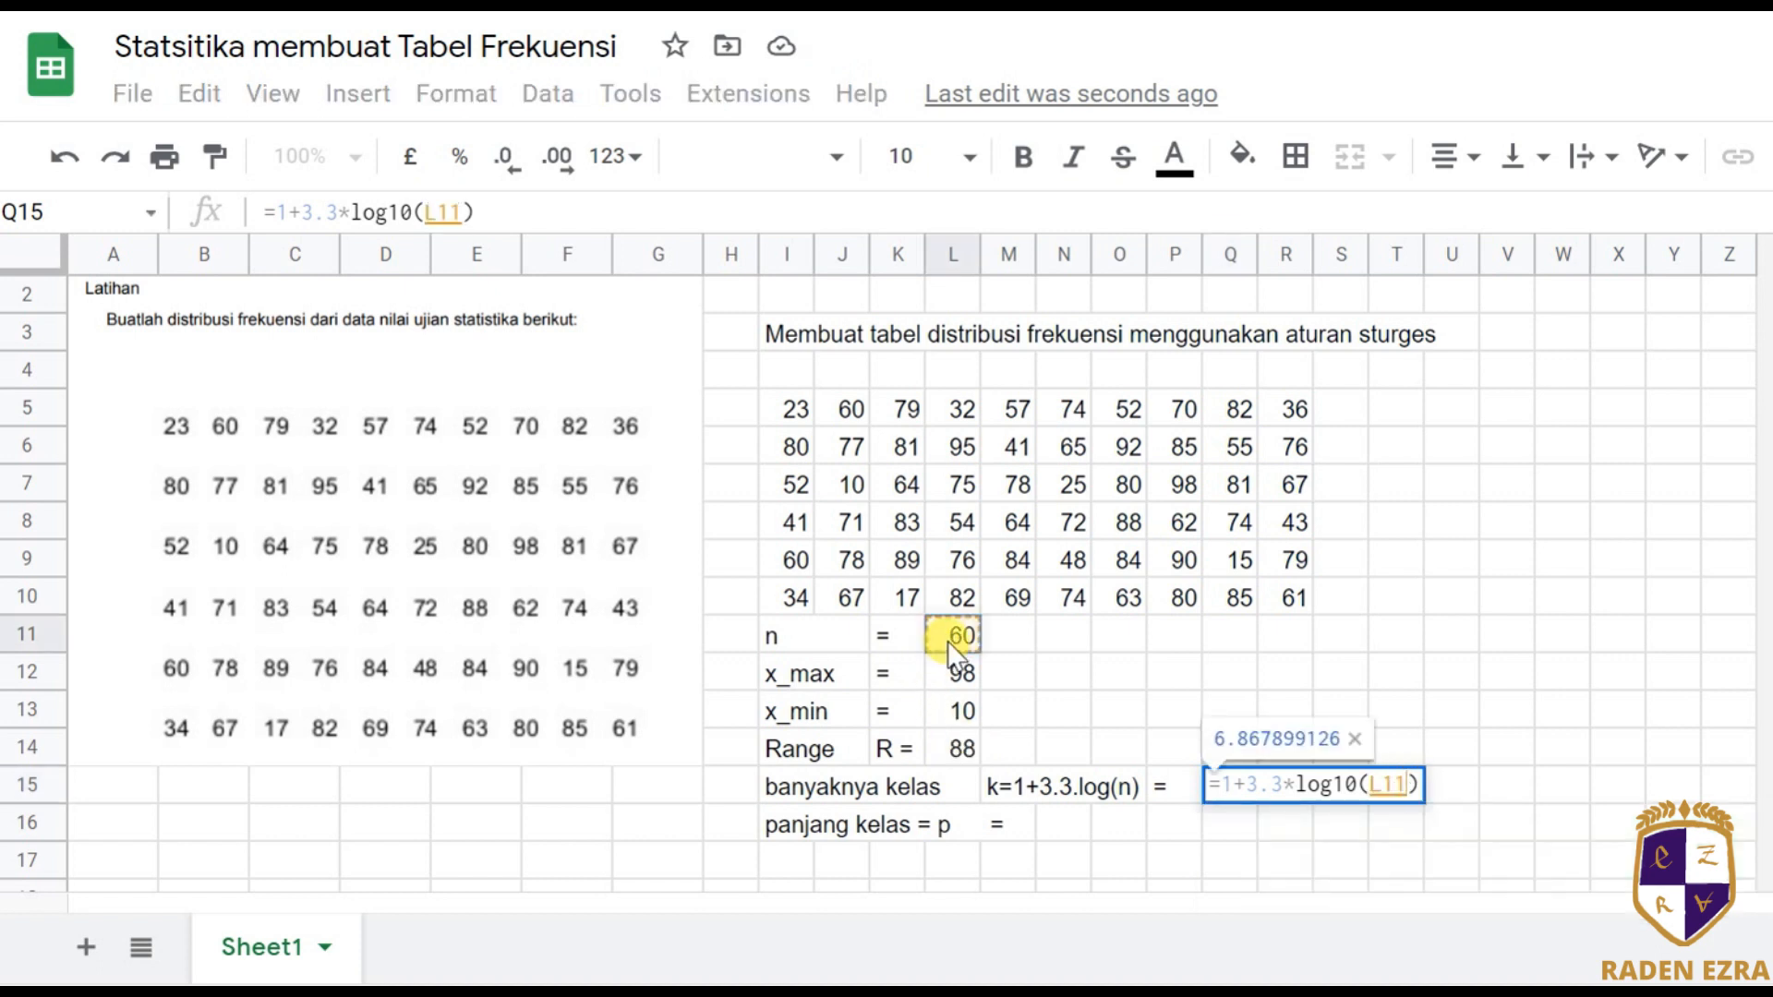
pyautogui.press('Return')
# Round the class count from Q15 to a whole number in cell R15 with a ROUND formula.
pyautogui.press('Up')
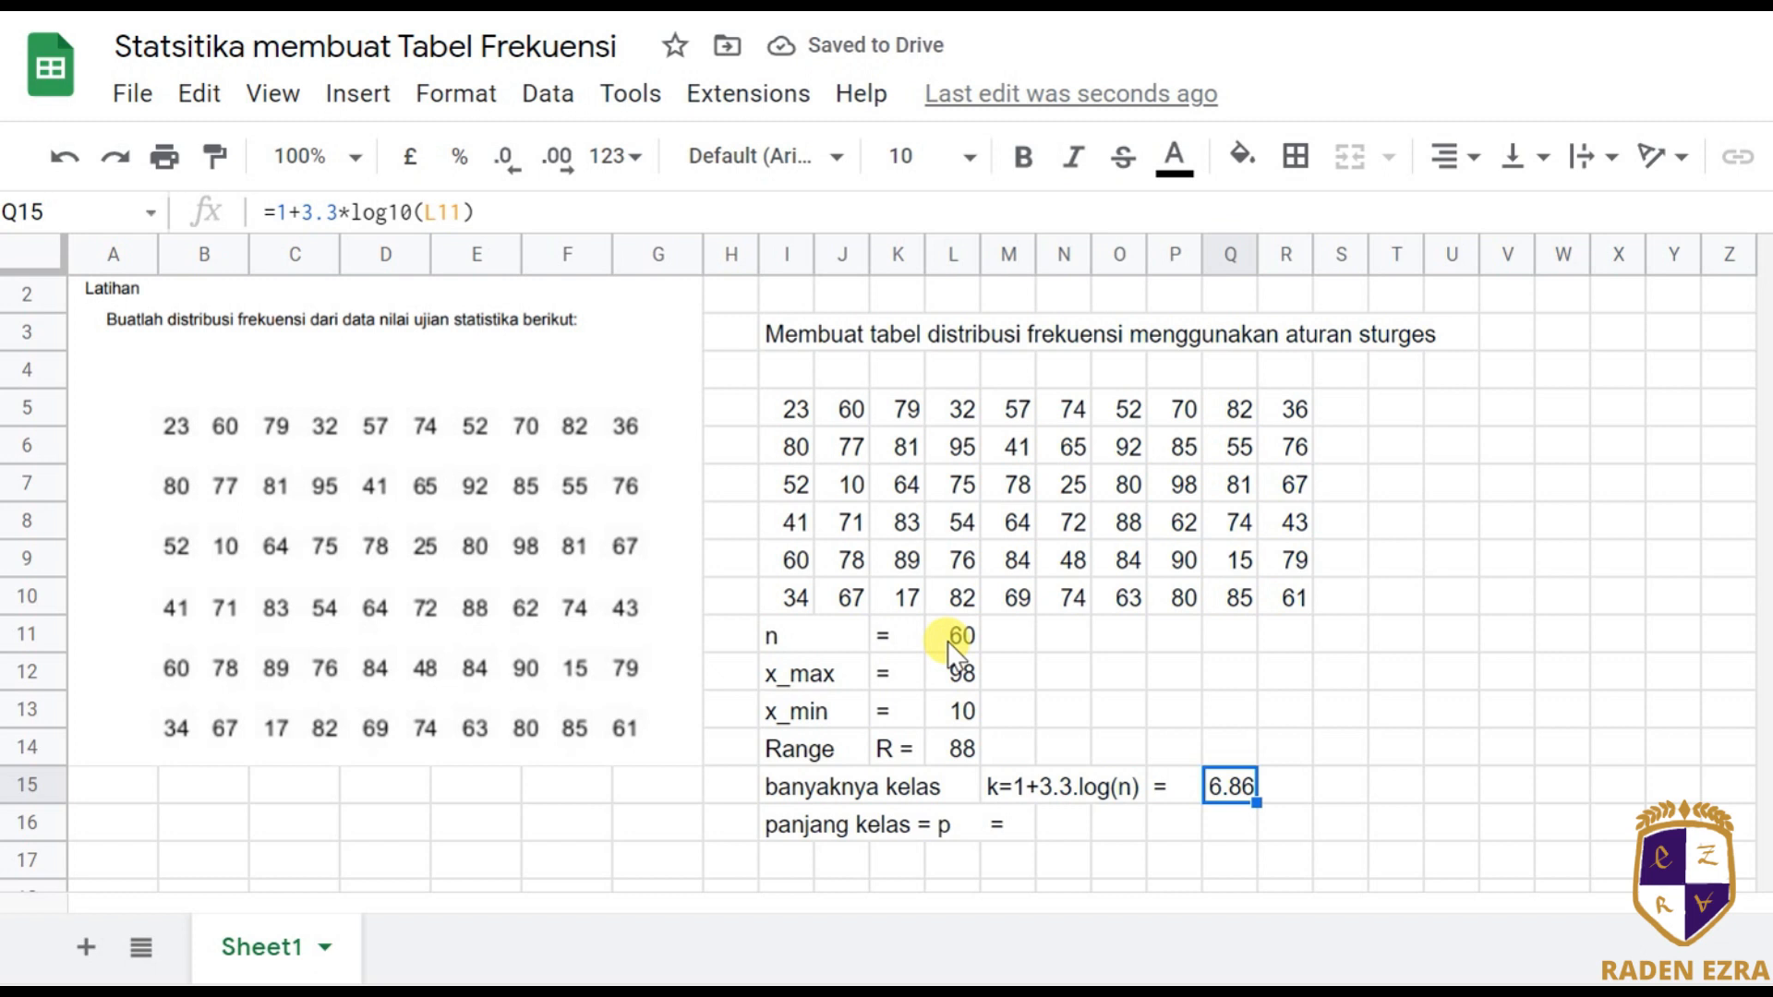
pyautogui.press('Right')
pyautogui.write('=round(')
pyautogui.press('Left')
pyautogui.press('Return')
# Calculate the class width p in cell N16 with the formula =L14/R15, dividing the range by the rounded class count.
pyautogui.press('Up')
pyautogui.press('Down')
pyautogui.press('Left')
pyautogui.press('Left')
pyautogui.press('Left')
pyautogui.press('Left')
pyautogui.press('Left')
pyautogui.press('Right')
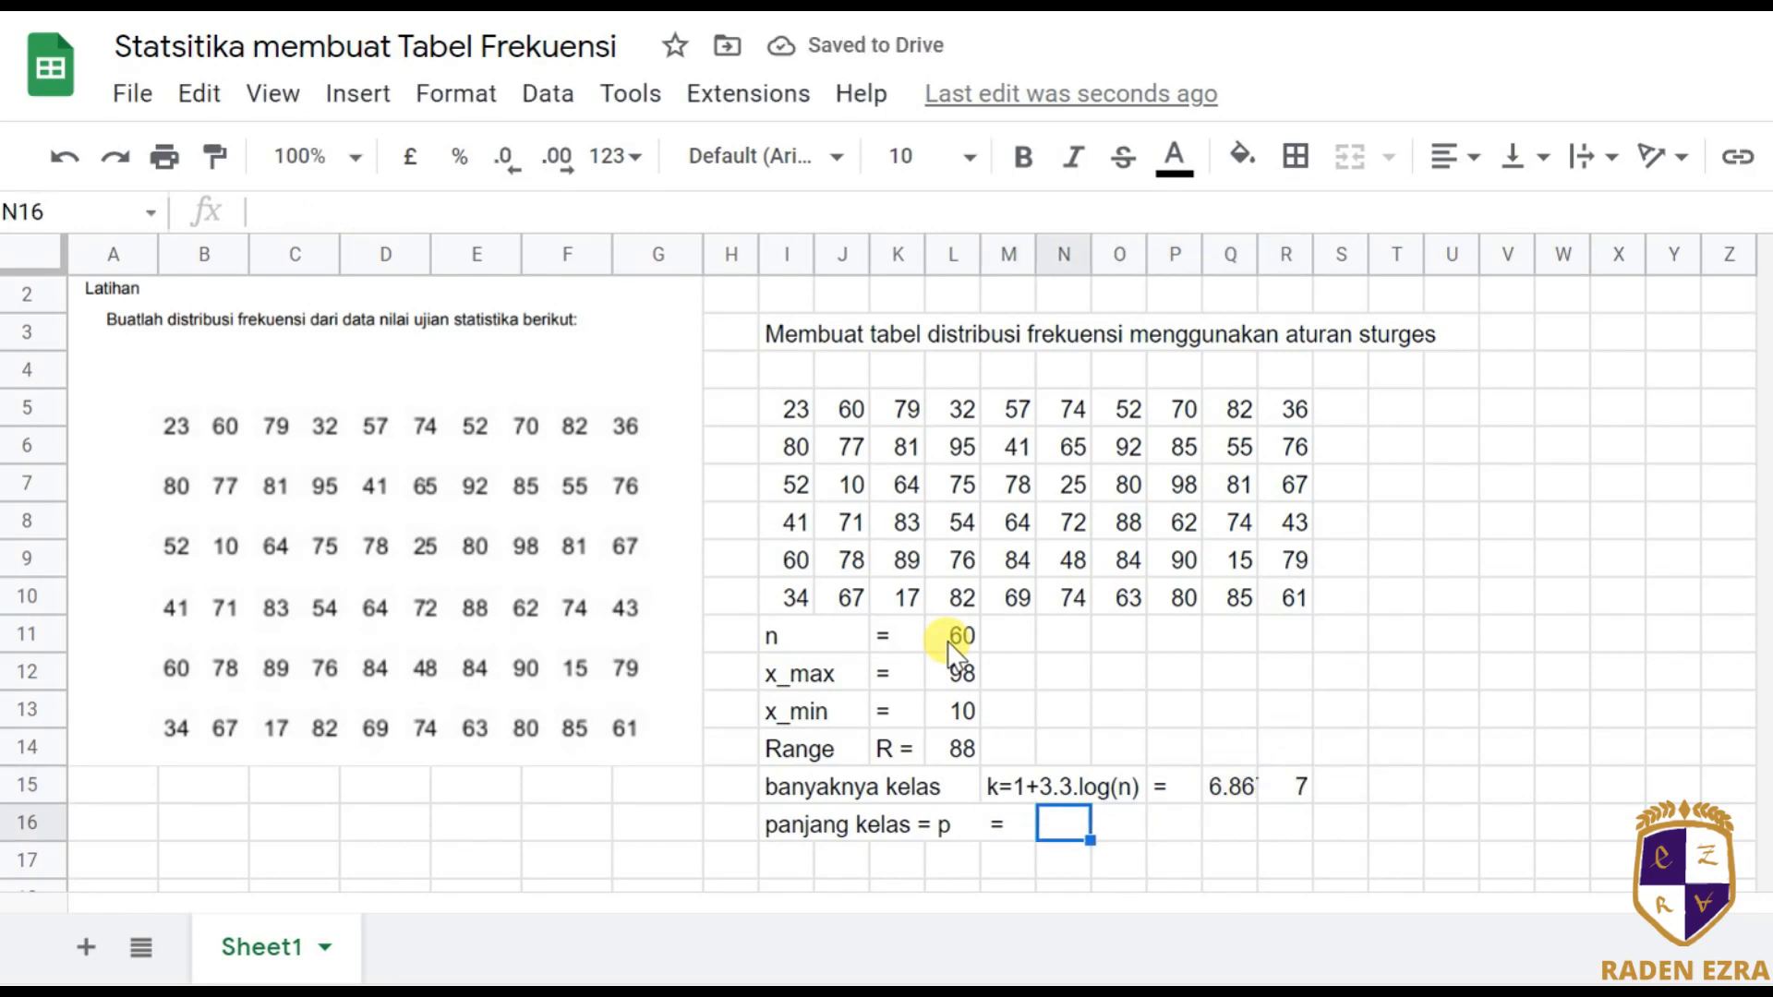
pyautogui.write('=')
pyautogui.press('Up')
pyautogui.press('Up')
pyautogui.press('Left')
pyautogui.press('Left')
pyautogui.write('/')
pyautogui.press('Right')
pyautogui.press('Right')
pyautogui.press('Right')
pyautogui.press('Right')
pyautogui.press('Up')
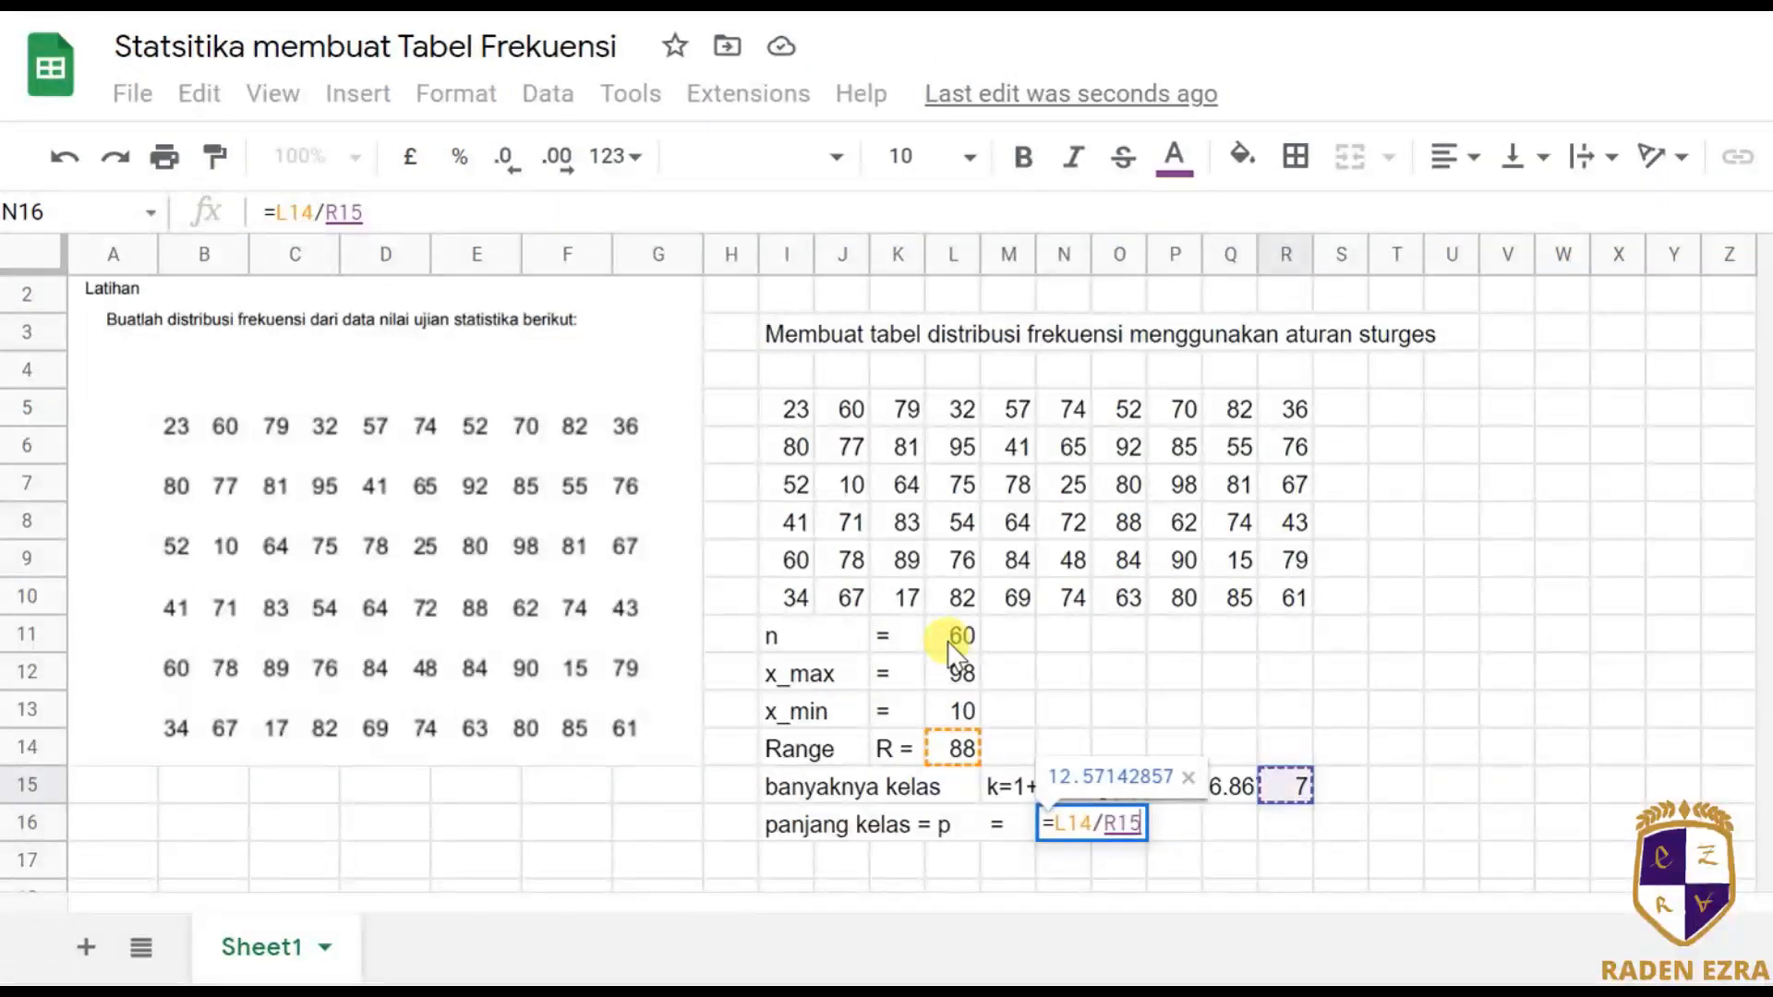
pyautogui.press('Return')
# Round the class width from N16 to a whole number in cell O16 with a ROUND formula.
pyautogui.press('Up')
pyautogui.press('Right')
pyautogui.write('=round')
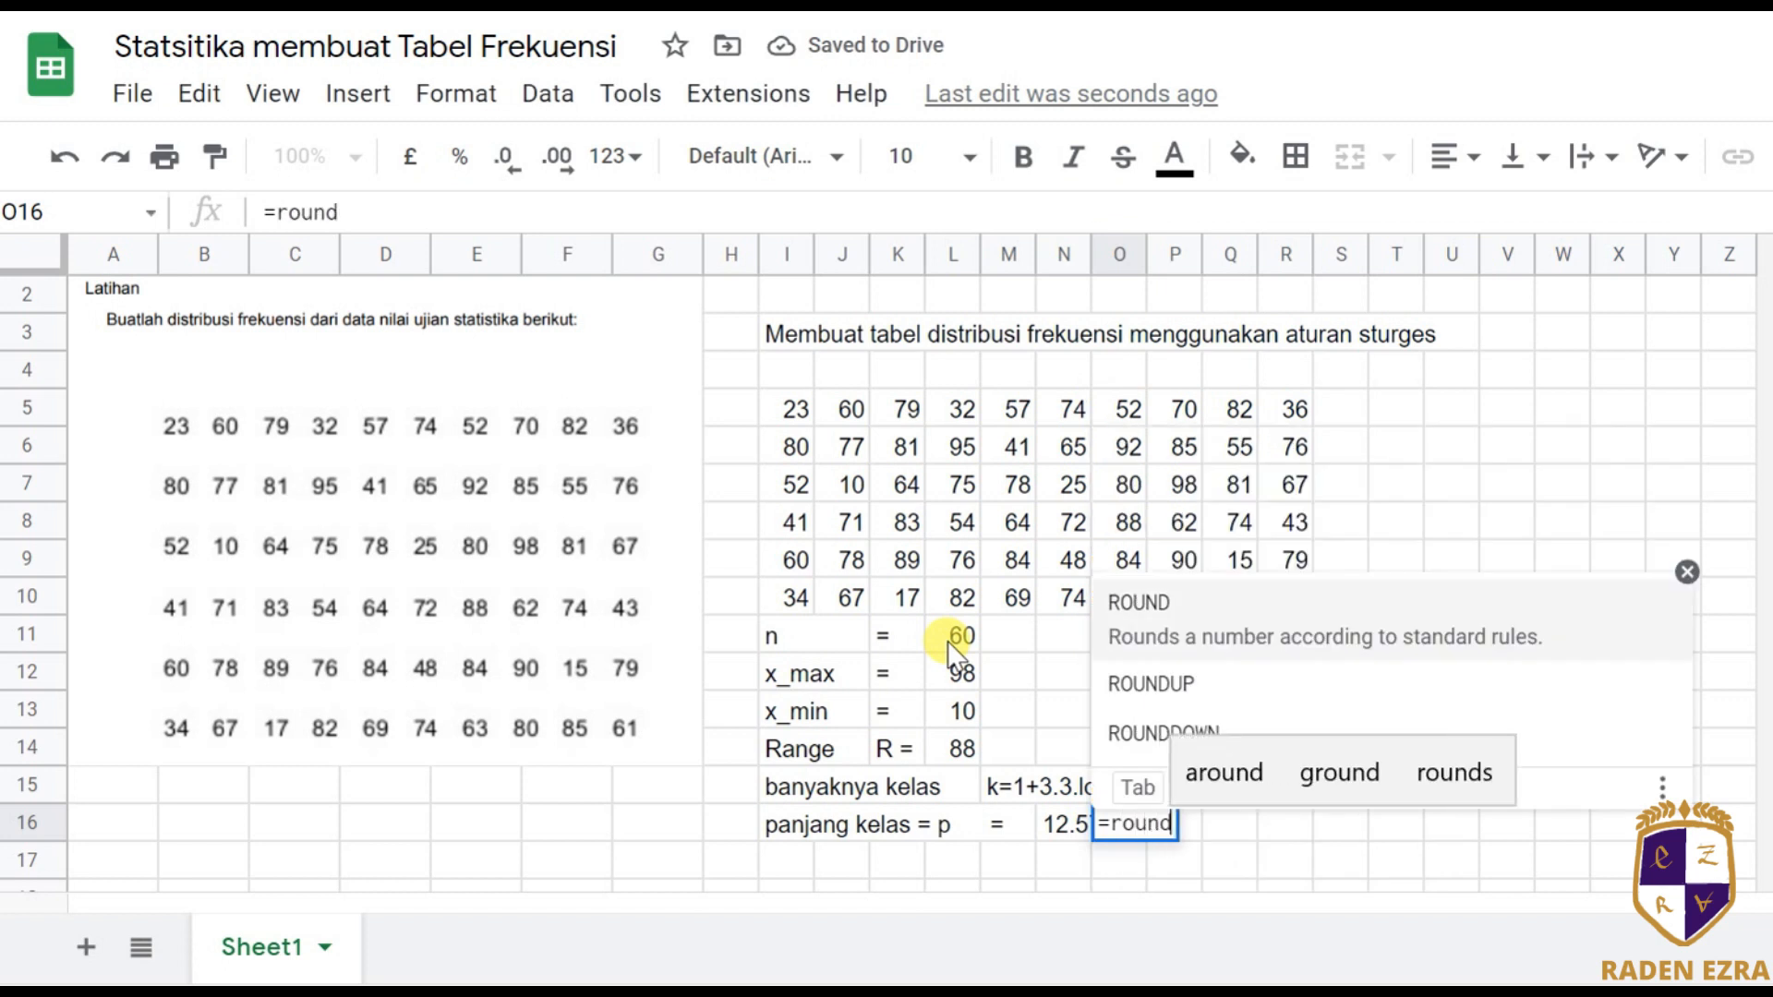
pyautogui.write('(')
pyautogui.press('Left')
pyautogui.press('Return')
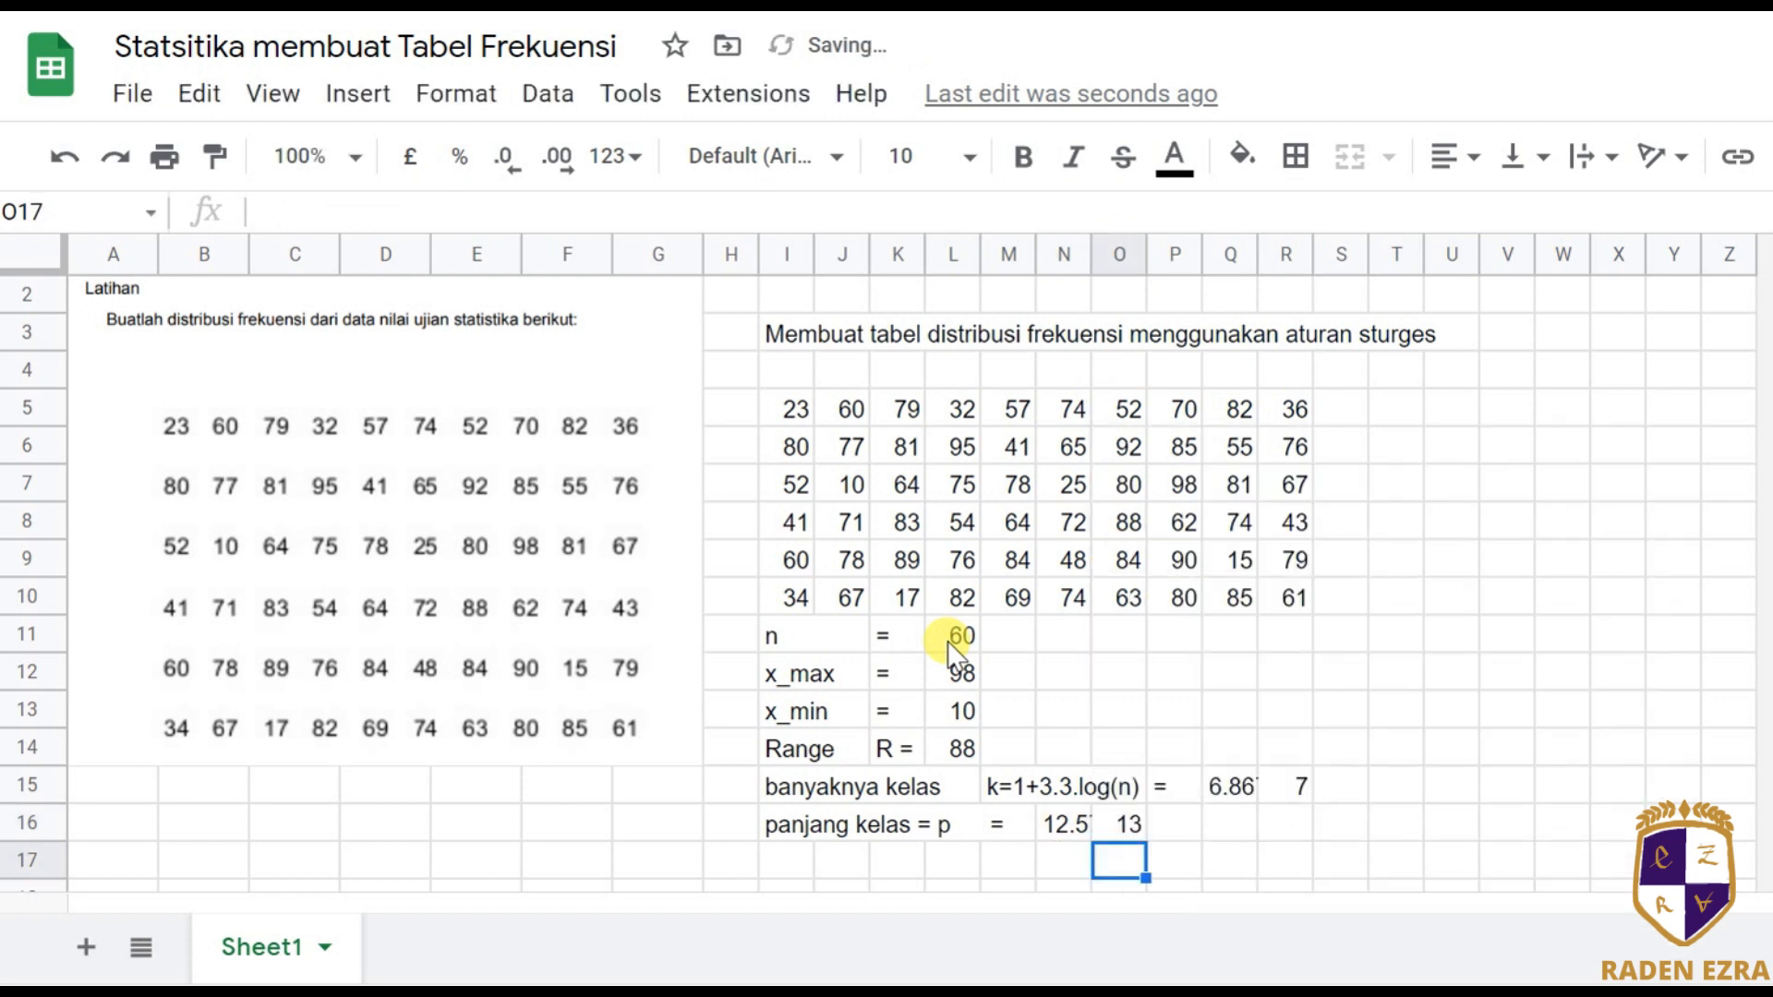
# Check the rounded class count in row 15 to determine how many class rows the frequency table needs.
pyautogui.press('Down')
pyautogui.press('Down')
pyautogui.press('Down')
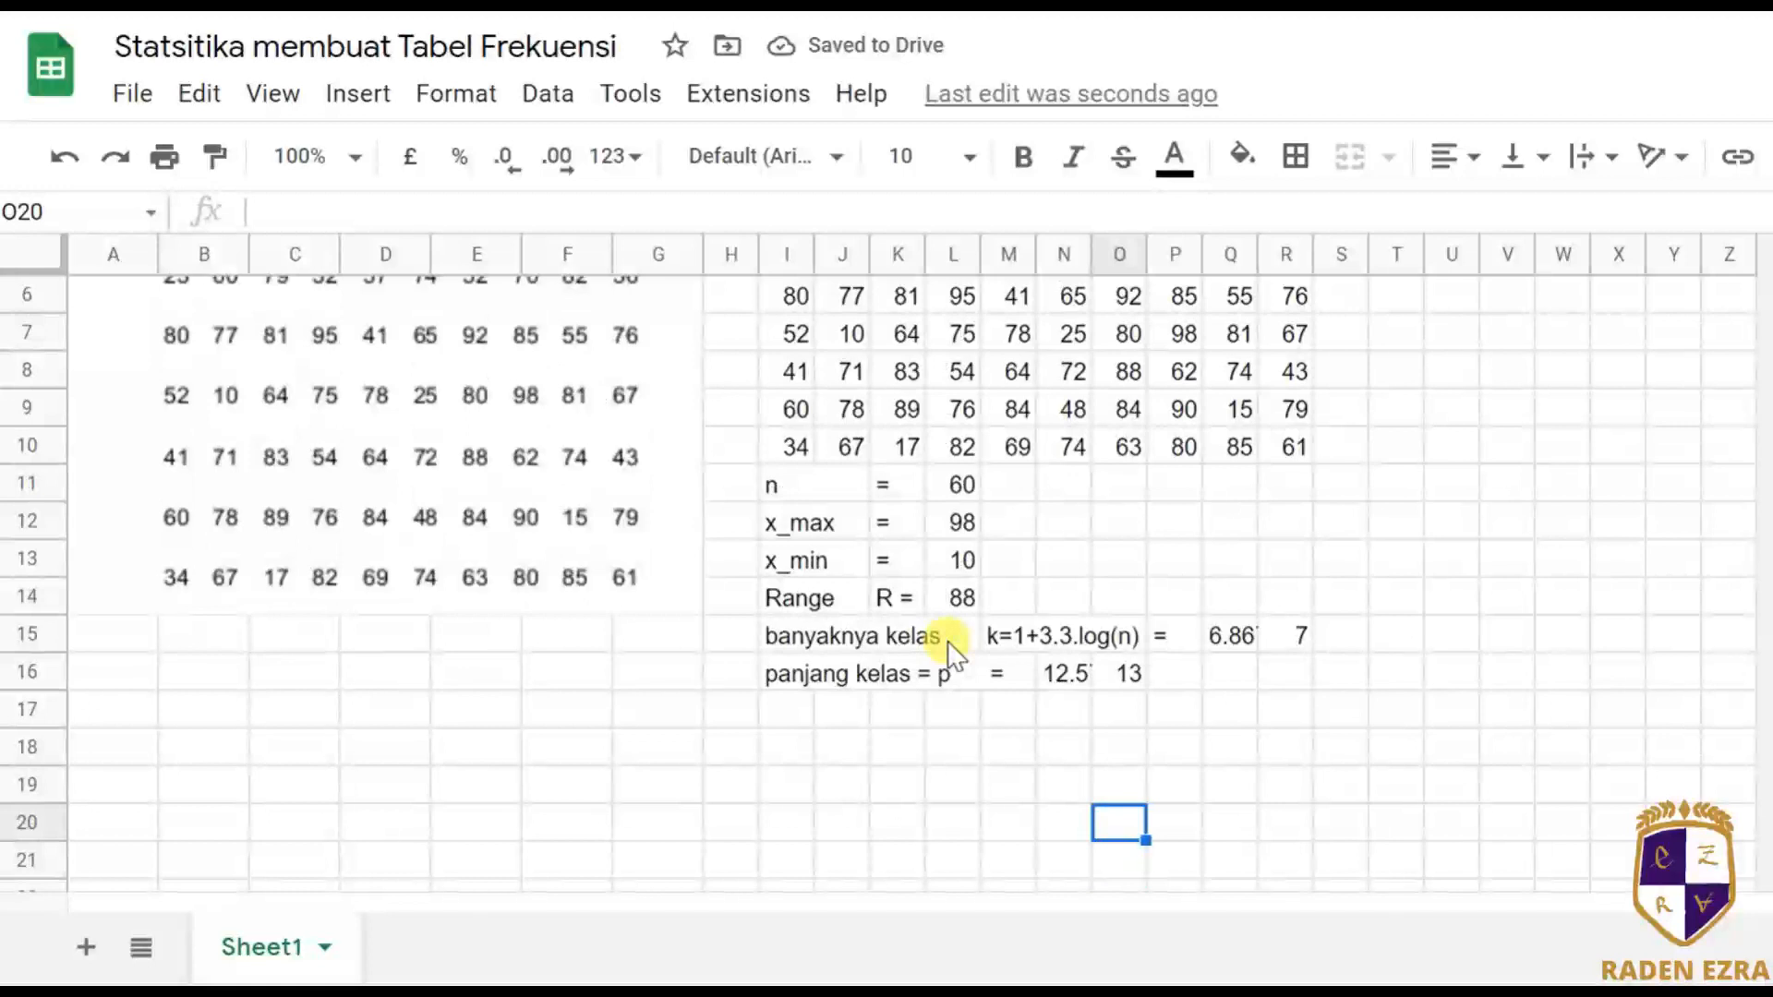
pyautogui.press('Up')
pyautogui.press('Up')
pyautogui.press('Up')
pyautogui.press('Up')
pyautogui.press('Up')
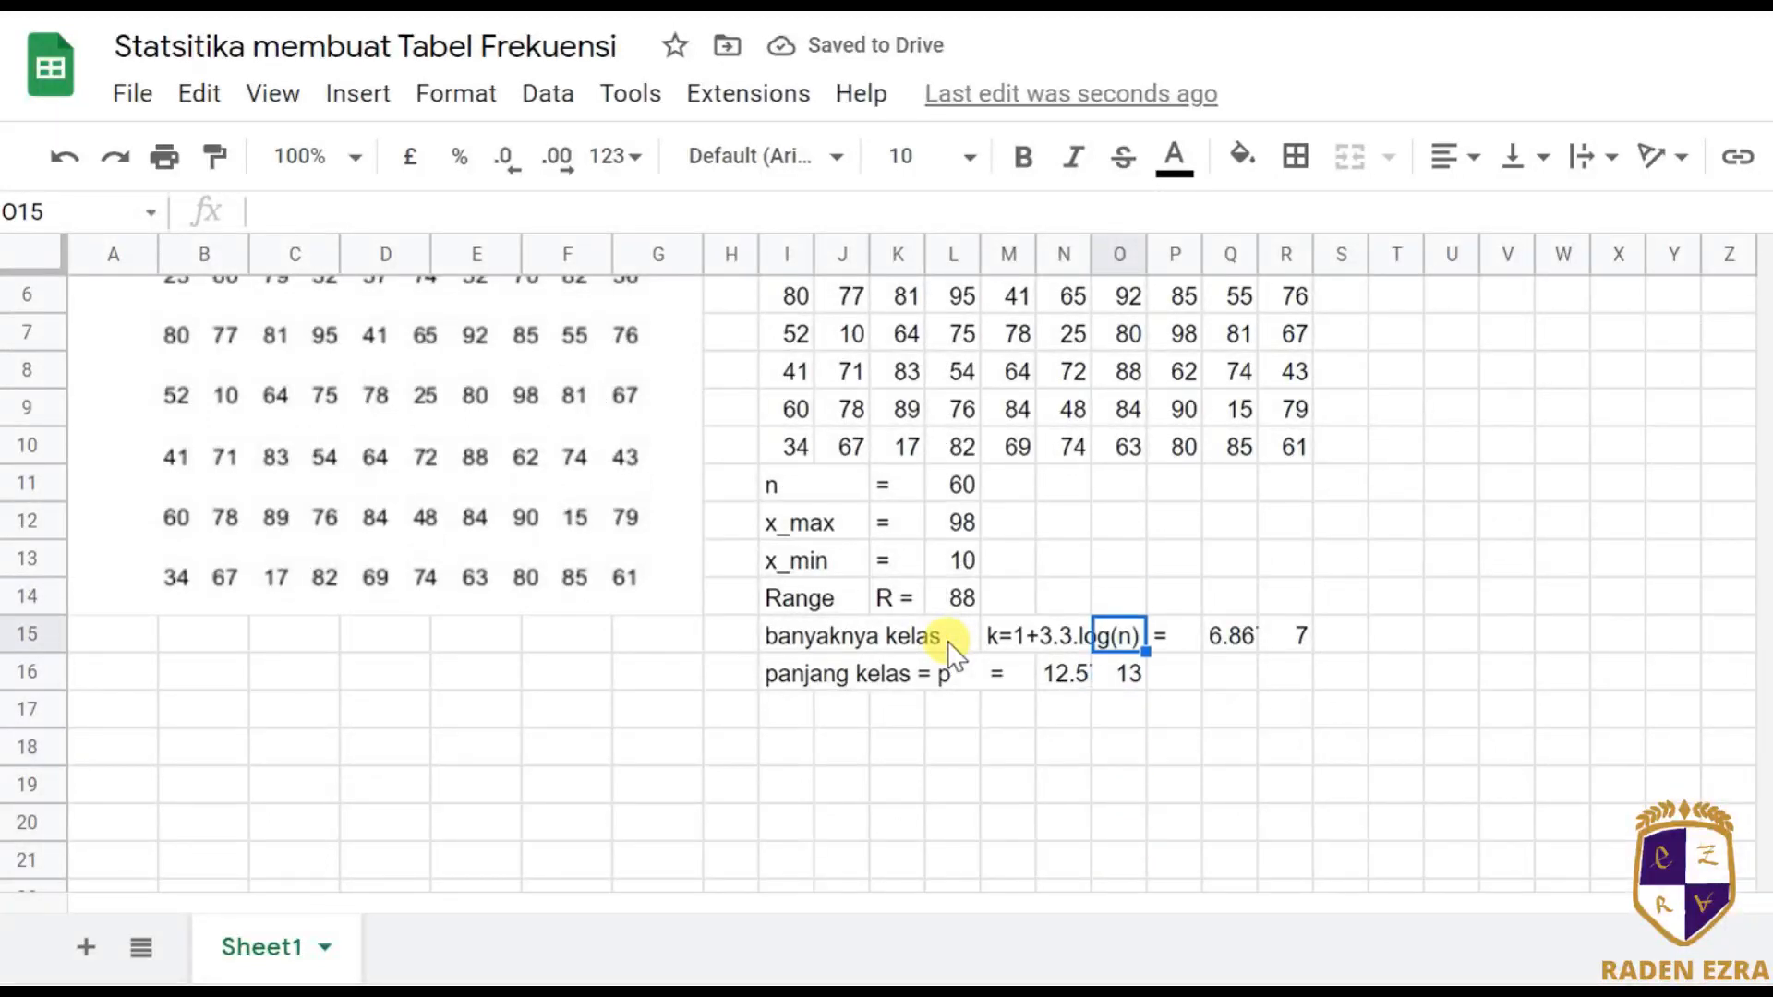
pyautogui.press('Right')
pyautogui.press('Right')
pyautogui.press('Right')
# Number the classes 1 to 7 in cells H18:H24 by entering 1 and 2 and extending the series.
pyautogui.press('Down')
pyautogui.press('Down')
pyautogui.press('Left')
pyautogui.press('Left')
pyautogui.press('Left')
pyautogui.press('Left')
pyautogui.press('Left')
pyautogui.press('Left')
pyautogui.press('Left')
pyautogui.press('Left')
pyautogui.press('Left')
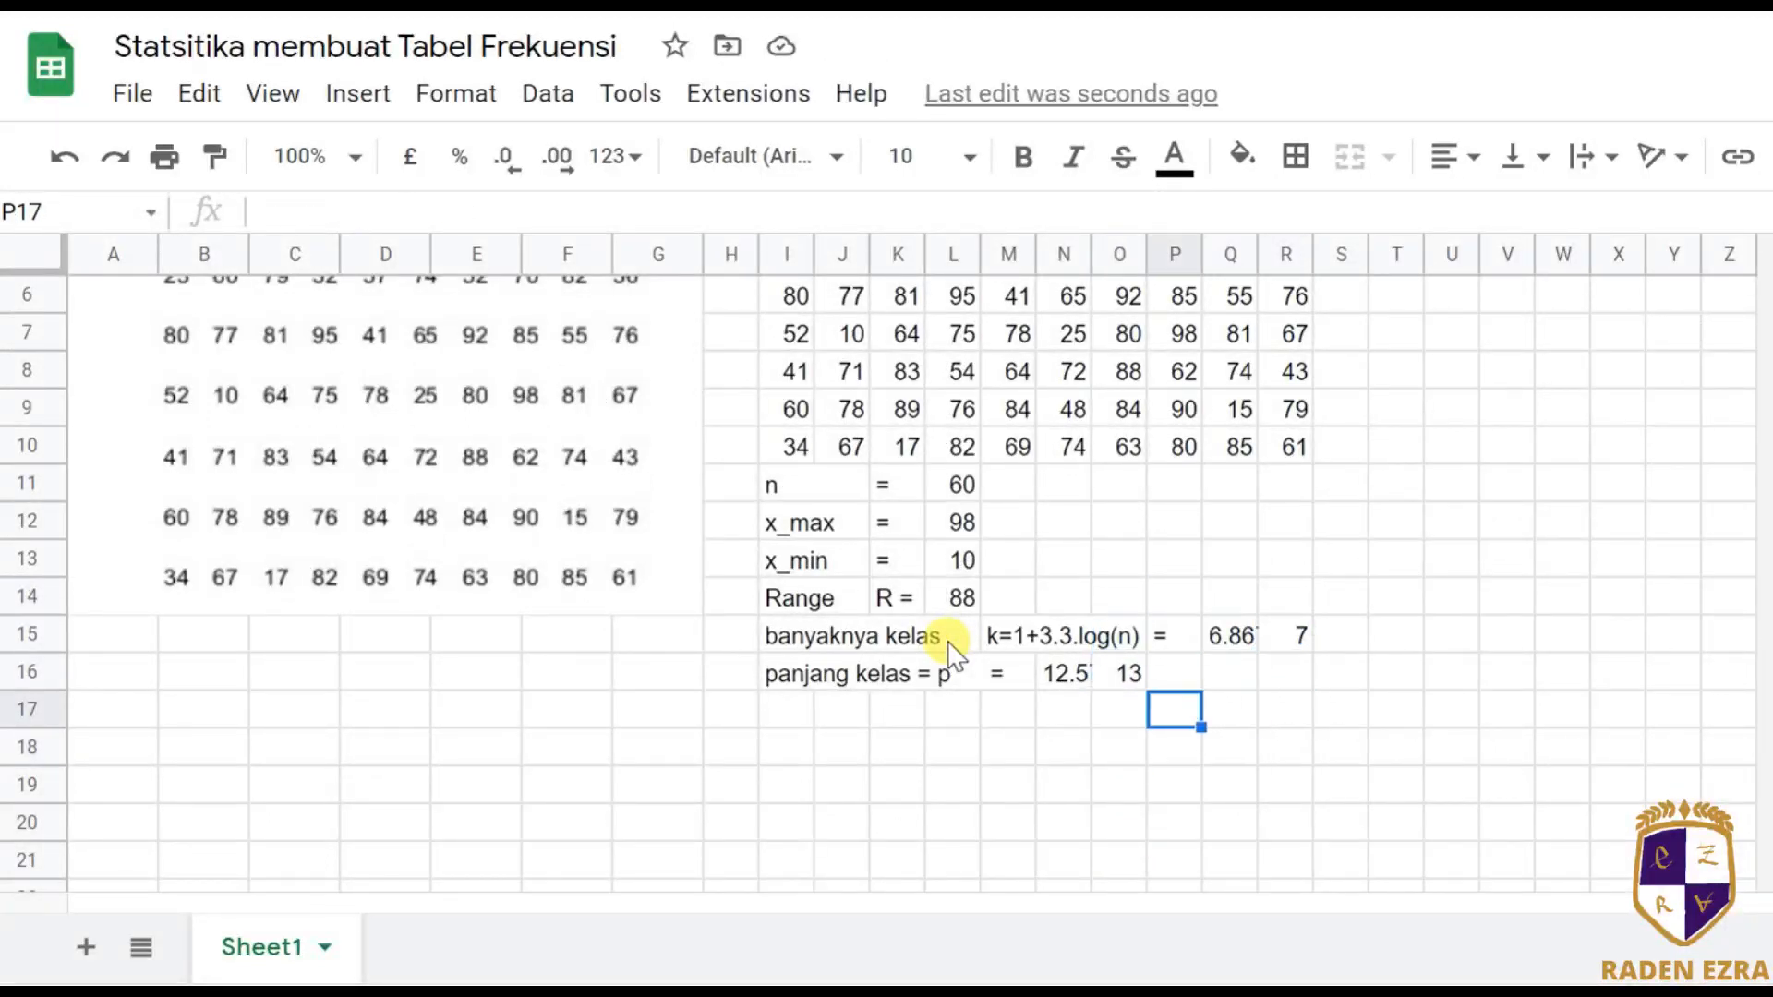
pyautogui.press('Down')
pyautogui.press('Left')
pyautogui.write('1')
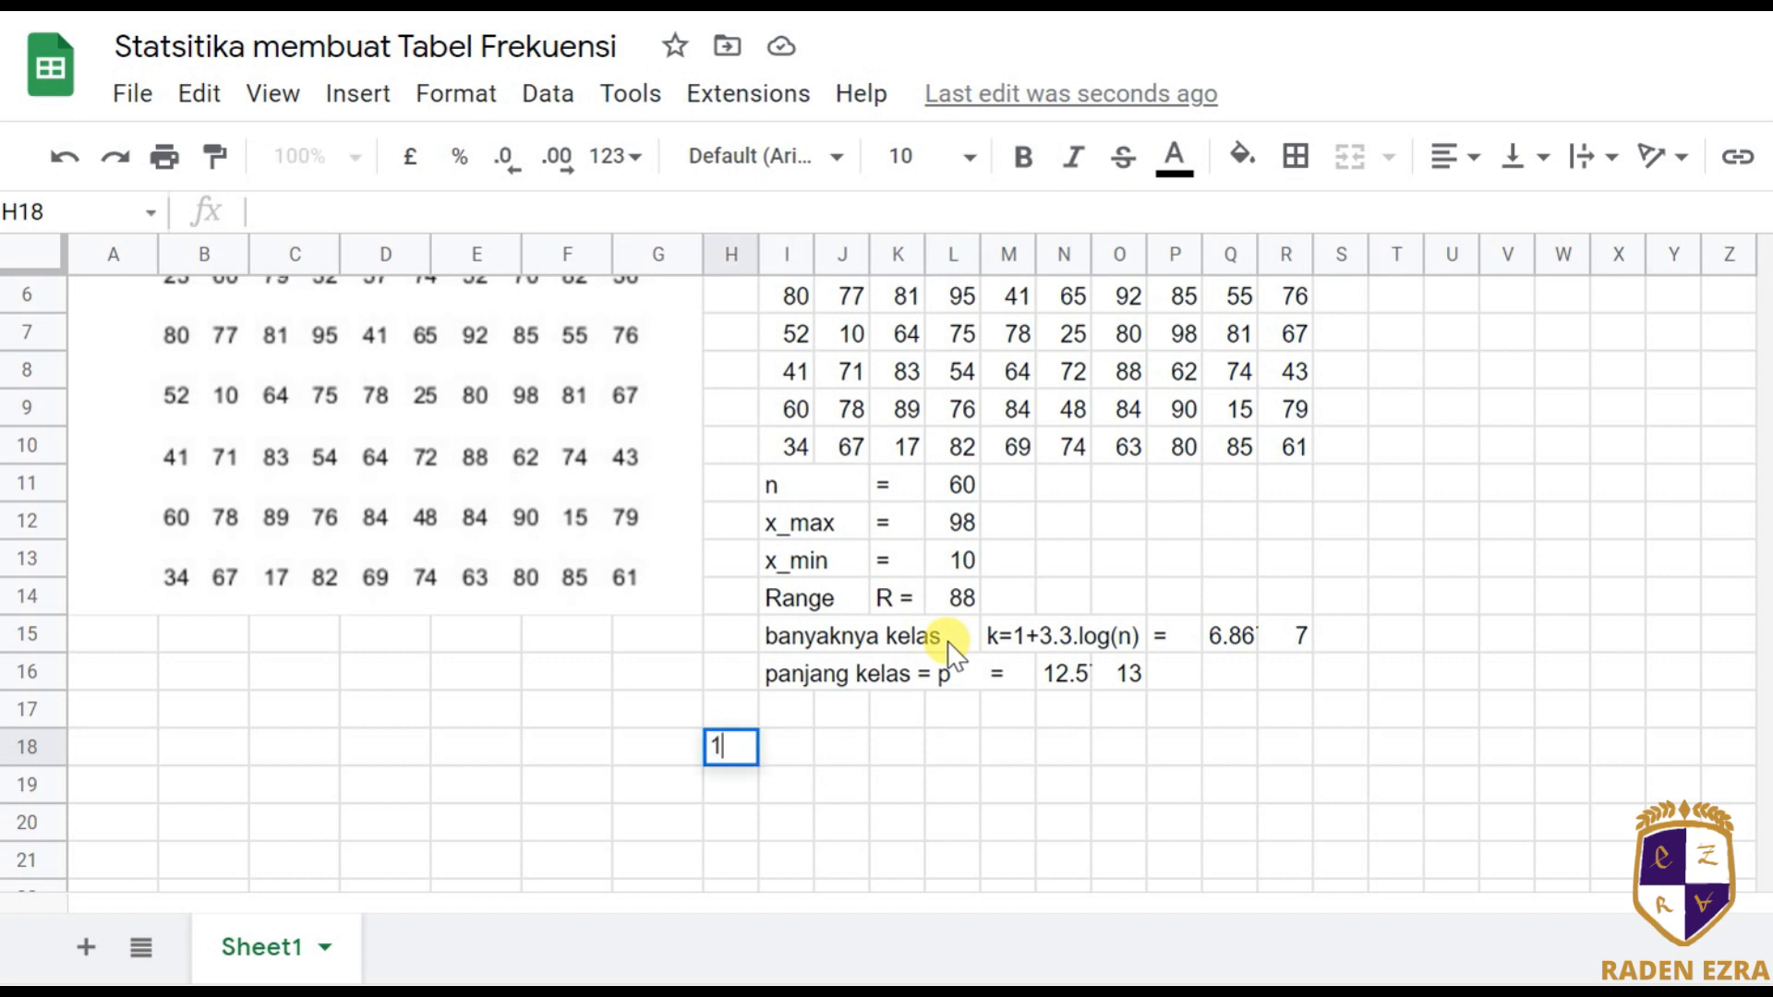
pyautogui.press('Return')
pyautogui.write('2')
pyautogui.press('Up')
pyautogui.press('Up')
pyautogui.press('Down')
pyautogui.hotkey('shift', 'Down')
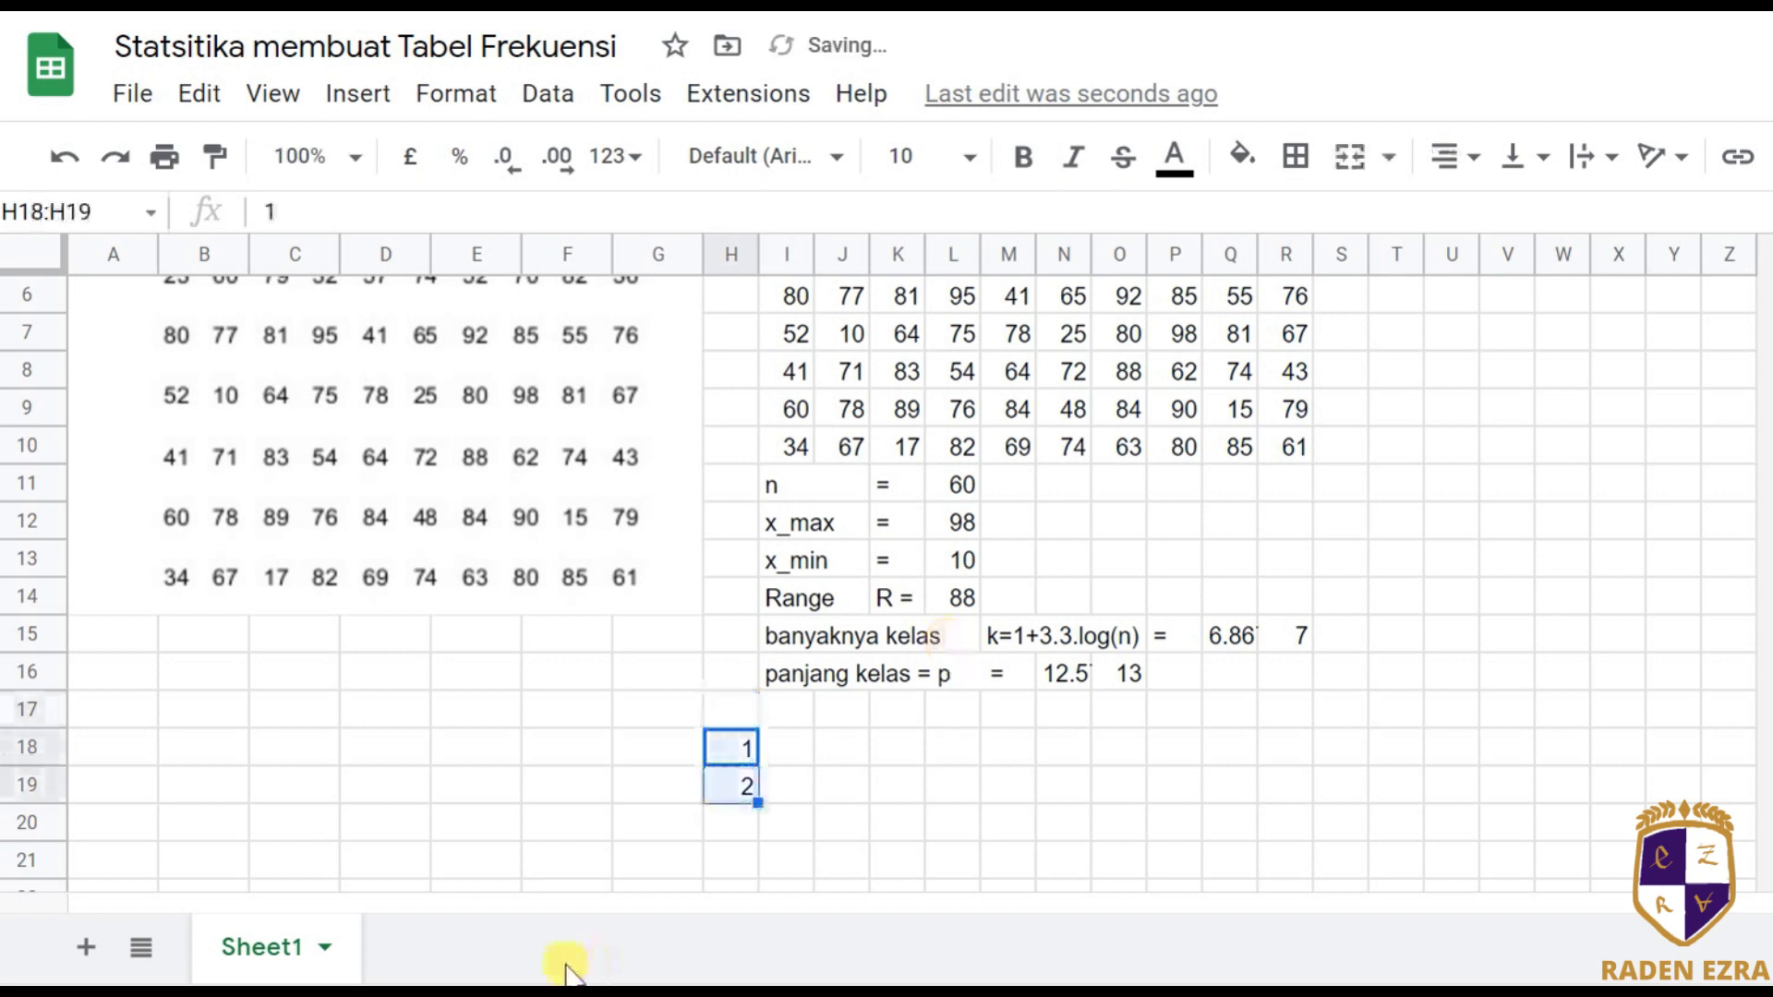
pyautogui.moveTo(756, 801); pyautogui.dragTo(744, 761)
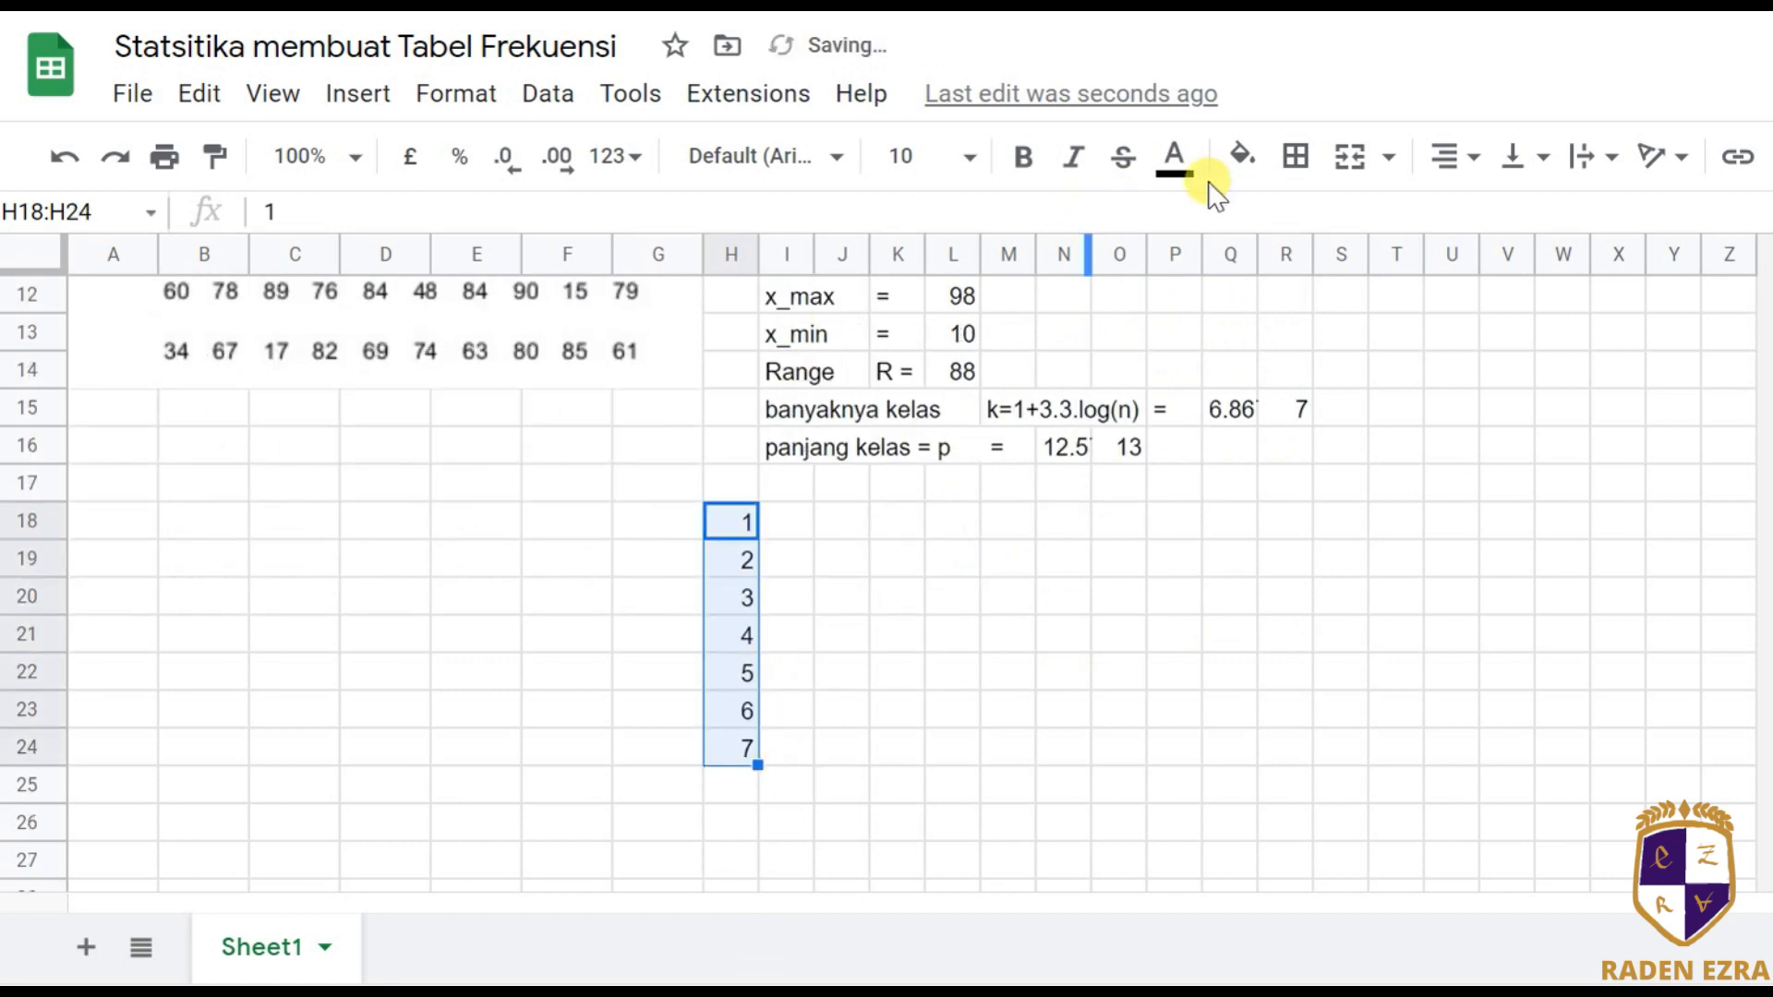
# Italicize the class numbers 1 to 7 and move them two rows down to H20:H26.
pyautogui.hotkey('ctrl', 'i')
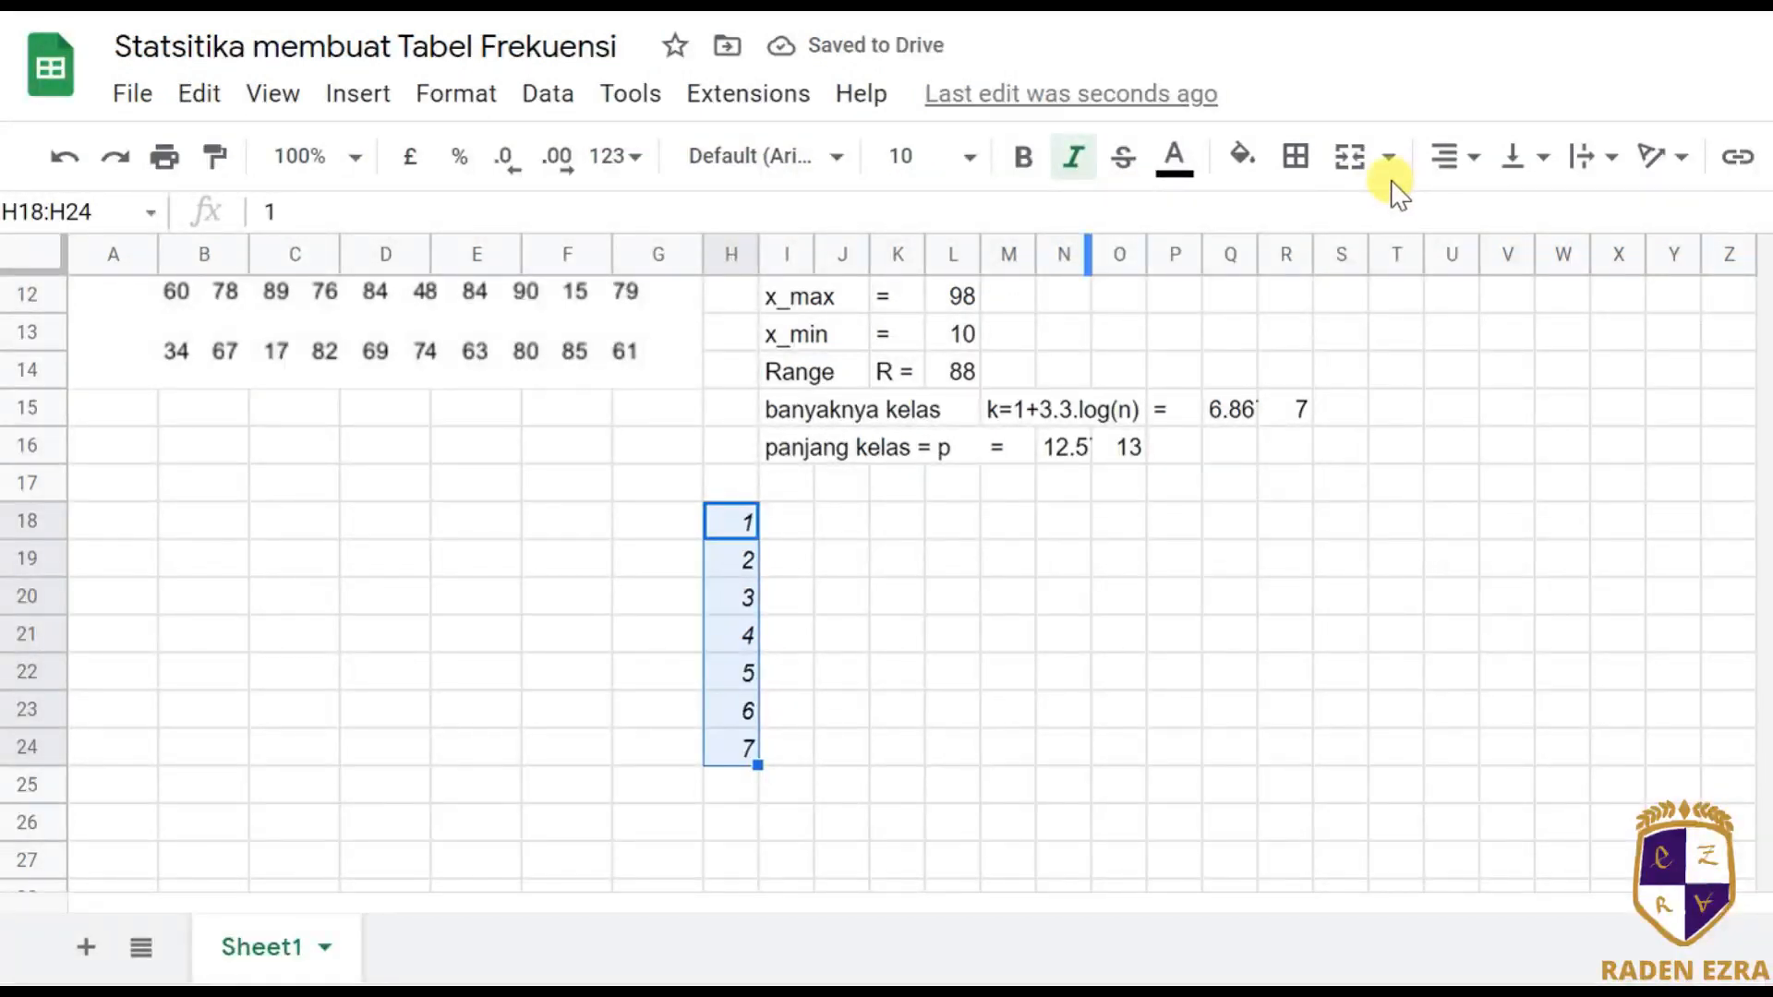
pyautogui.hotkey('ctrl', 'x')
pyautogui.press('Down')
pyautogui.press('Down')
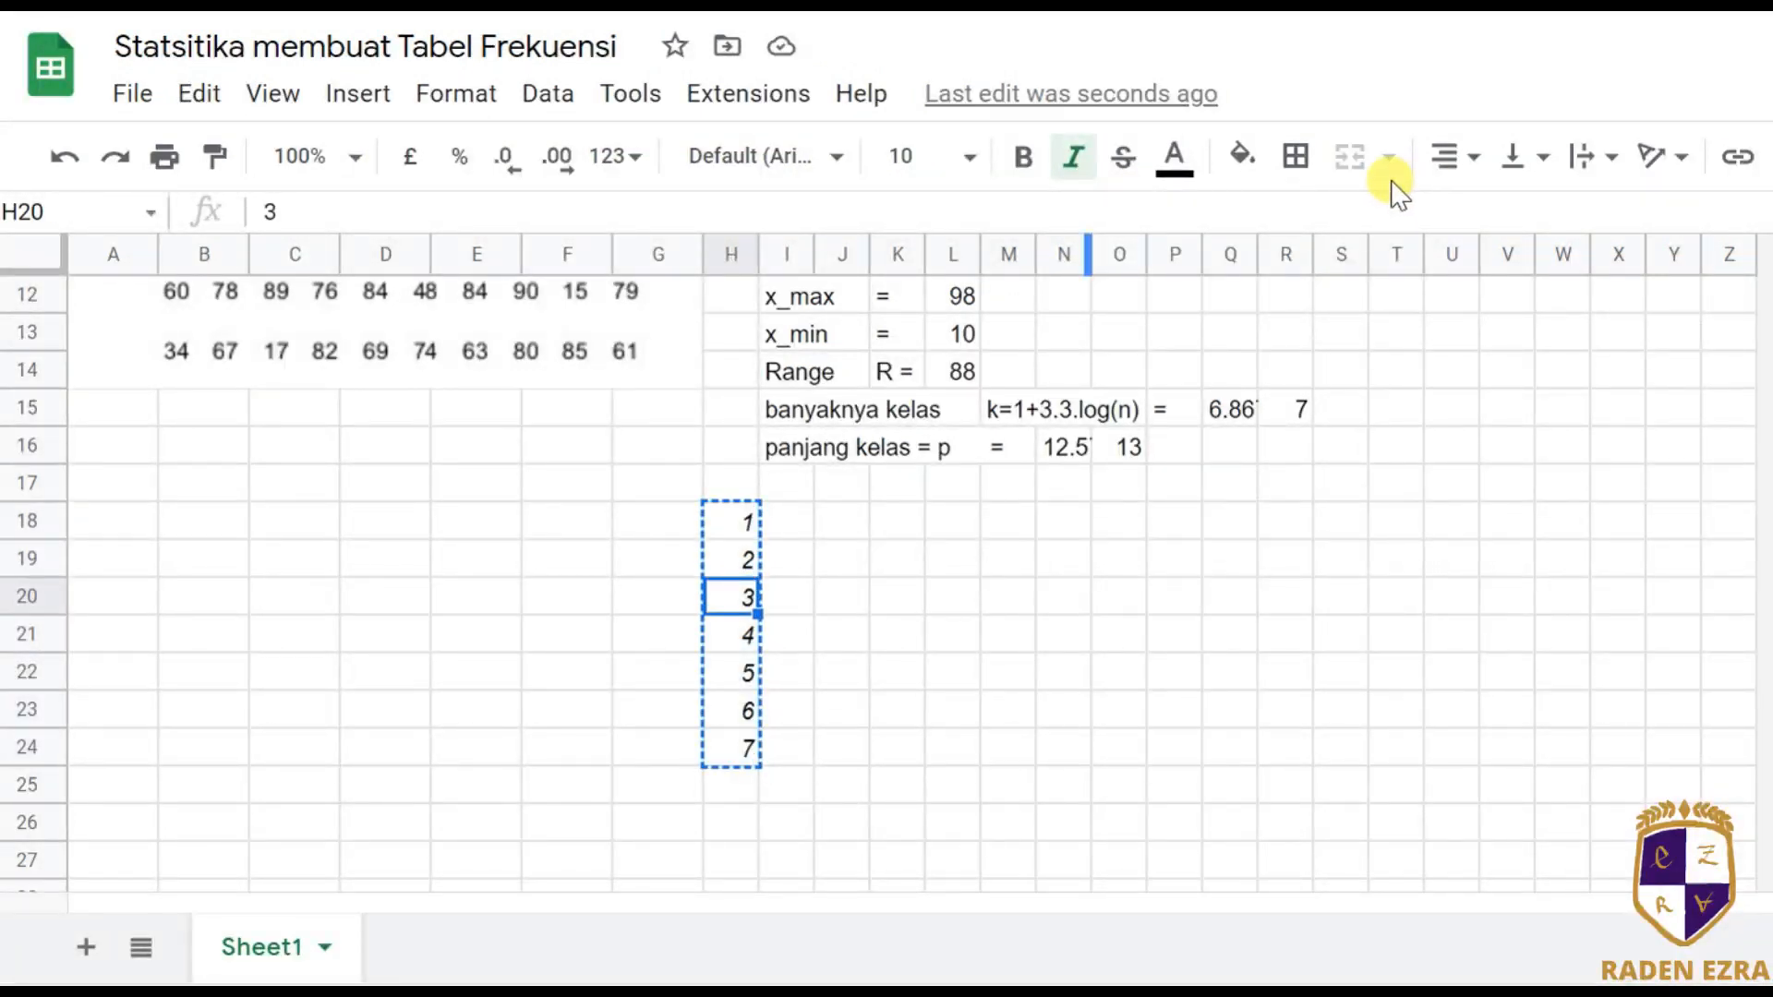
pyautogui.hotkey('ctrl', 'v')
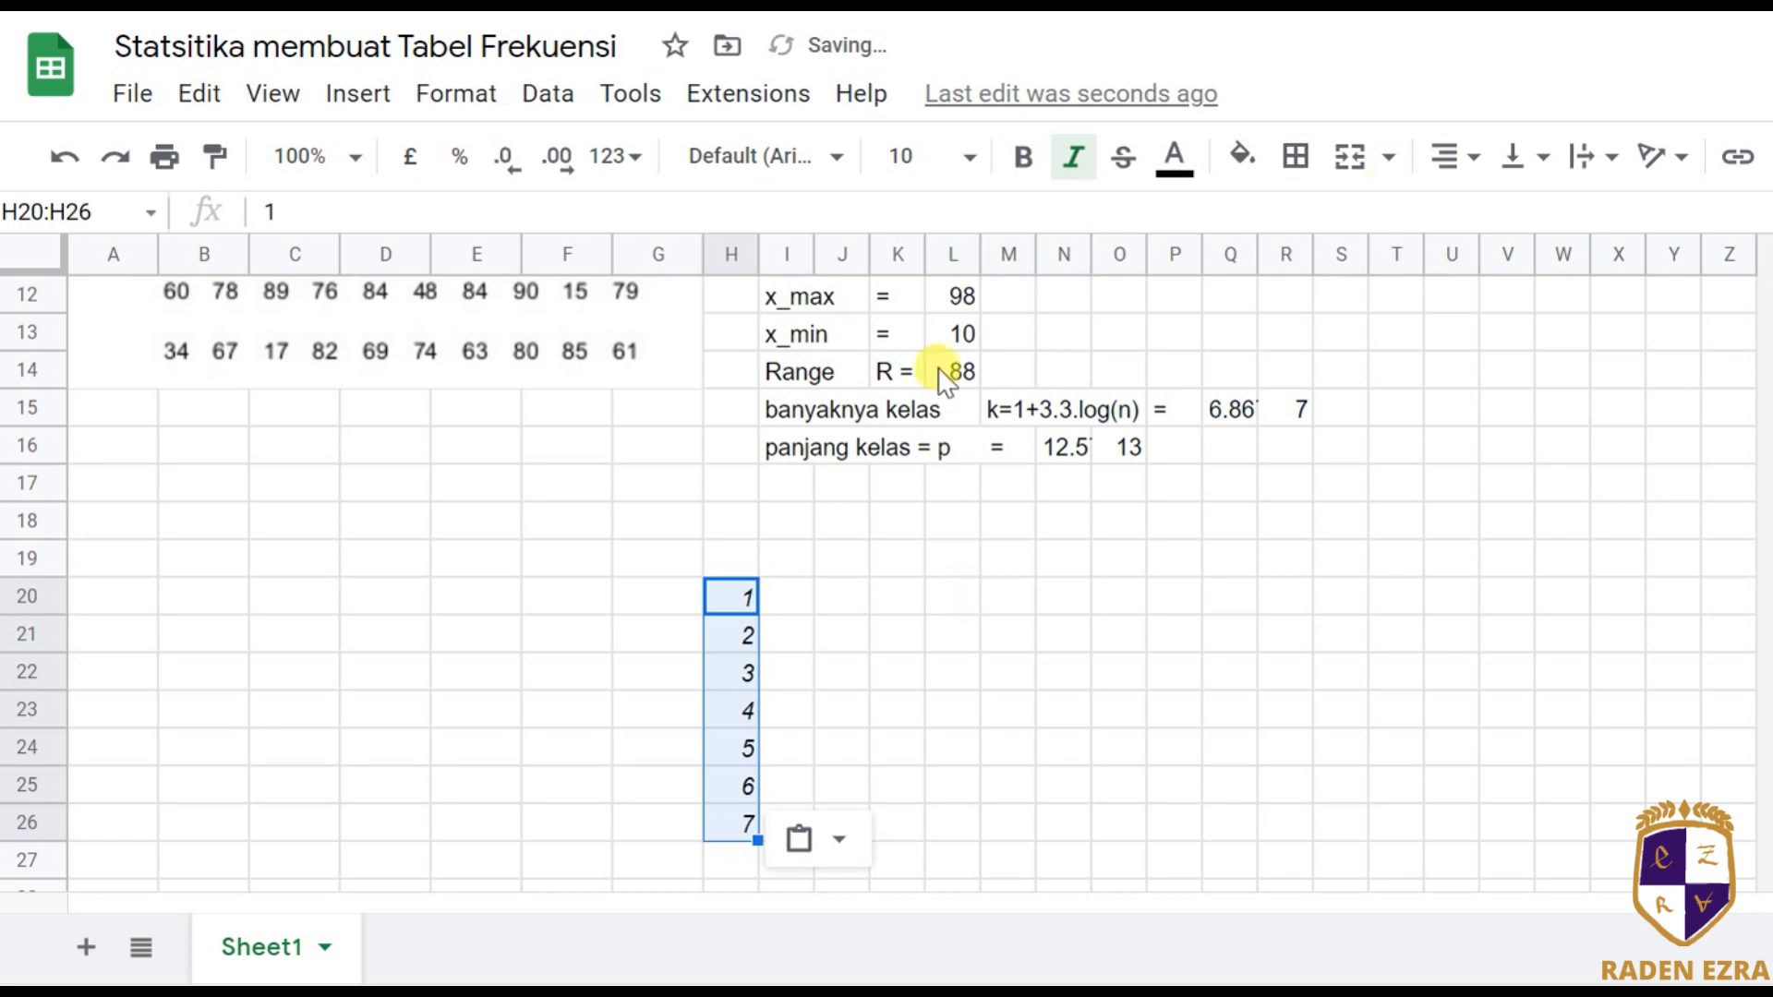
# Change the text color of the class numbers in H20:H26 to light gray.
pyautogui.click(1173, 159)
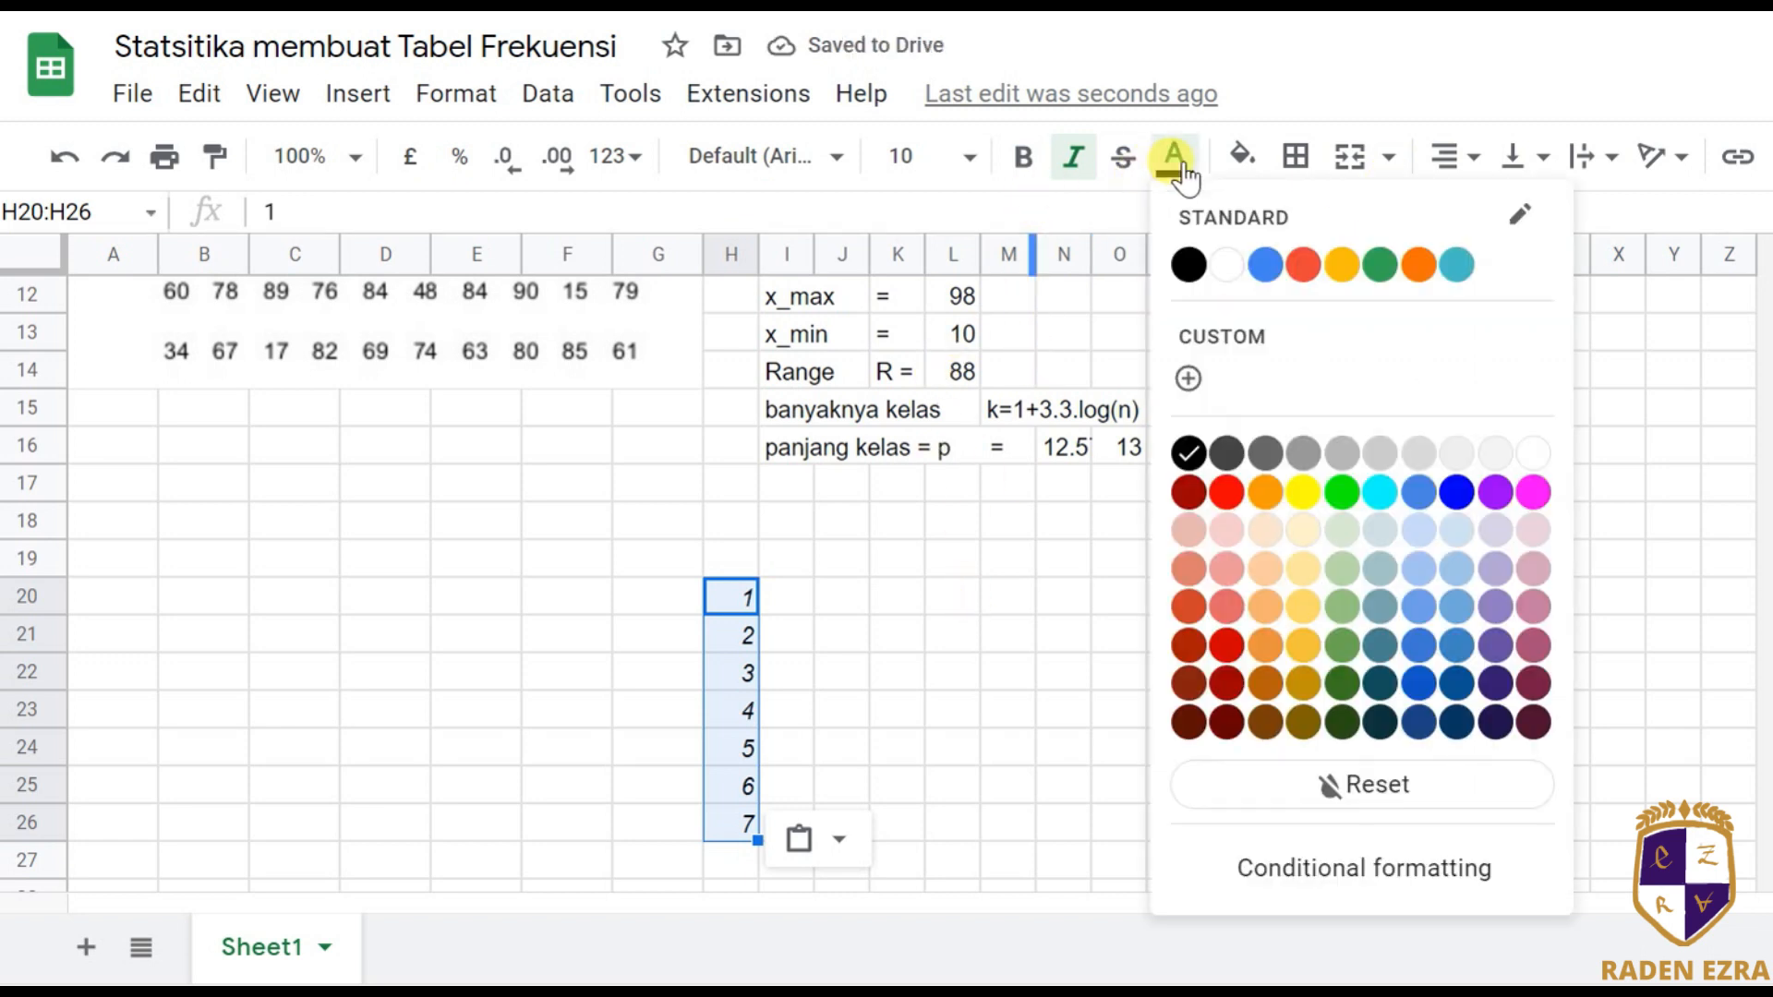
pyautogui.click(1417, 454)
pyautogui.press('Right')
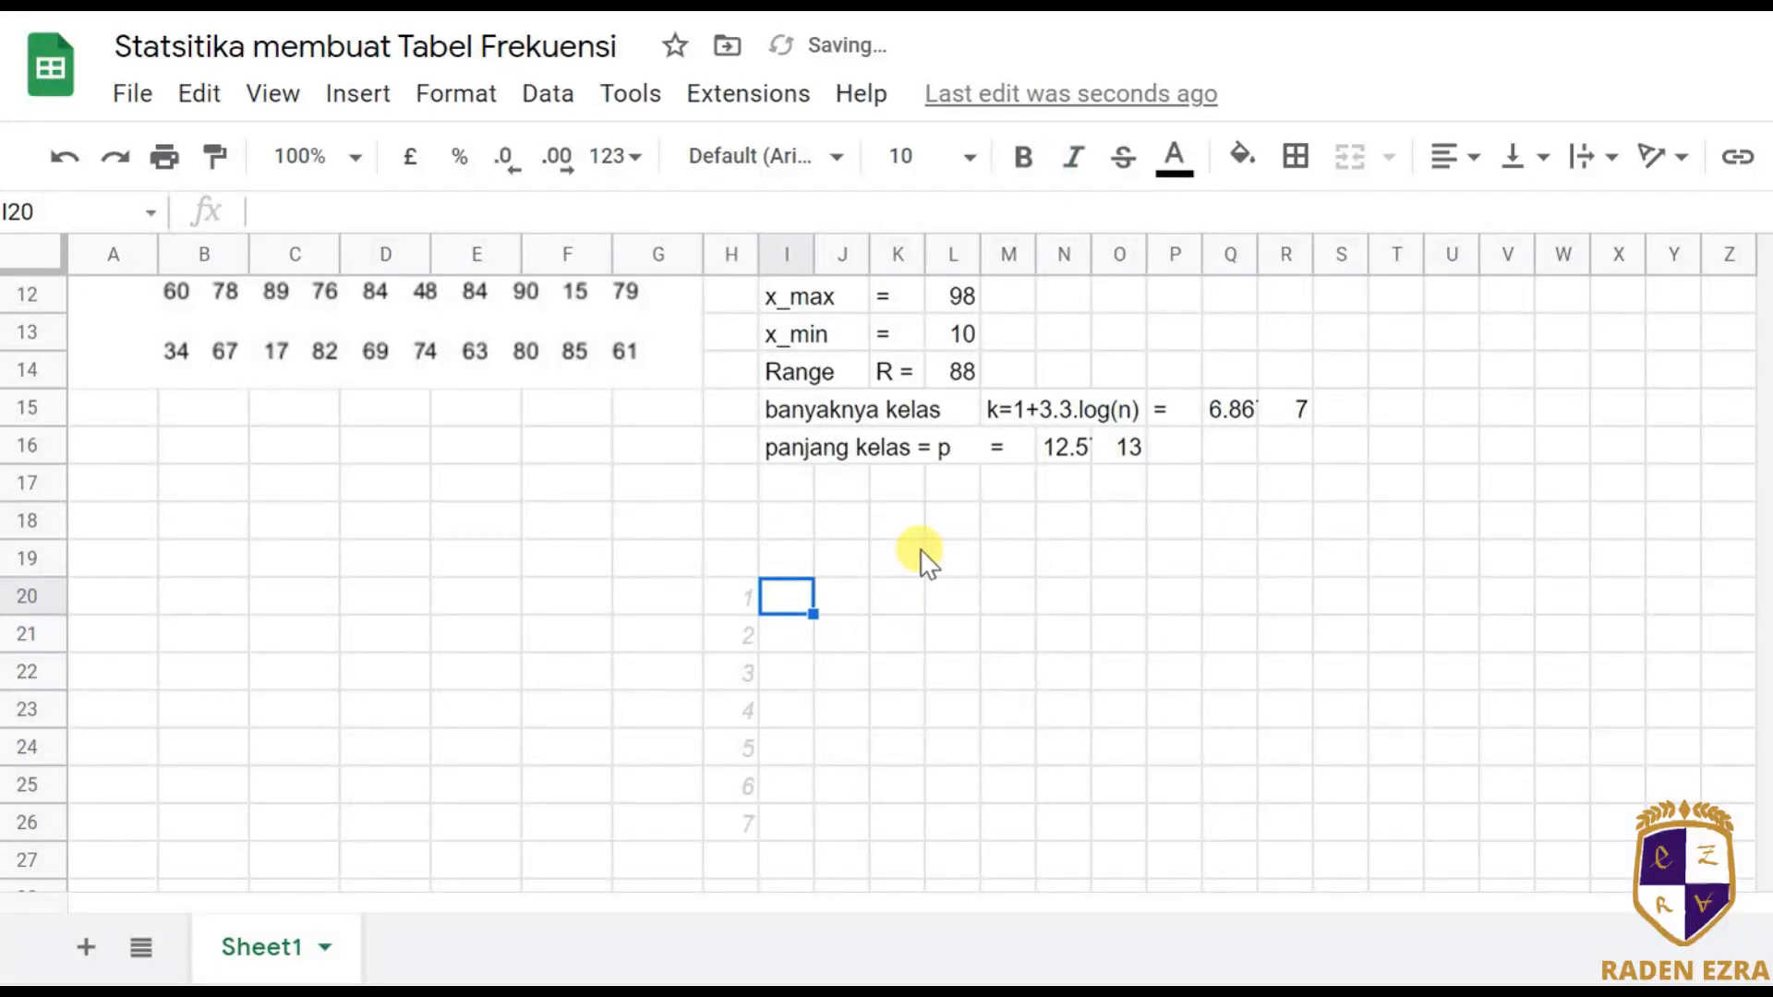
# Enter the column header Interval in cell I19, above the first class row.
pyautogui.press('Up')
pyautogui.press('Up')
pyautogui.press('Down')
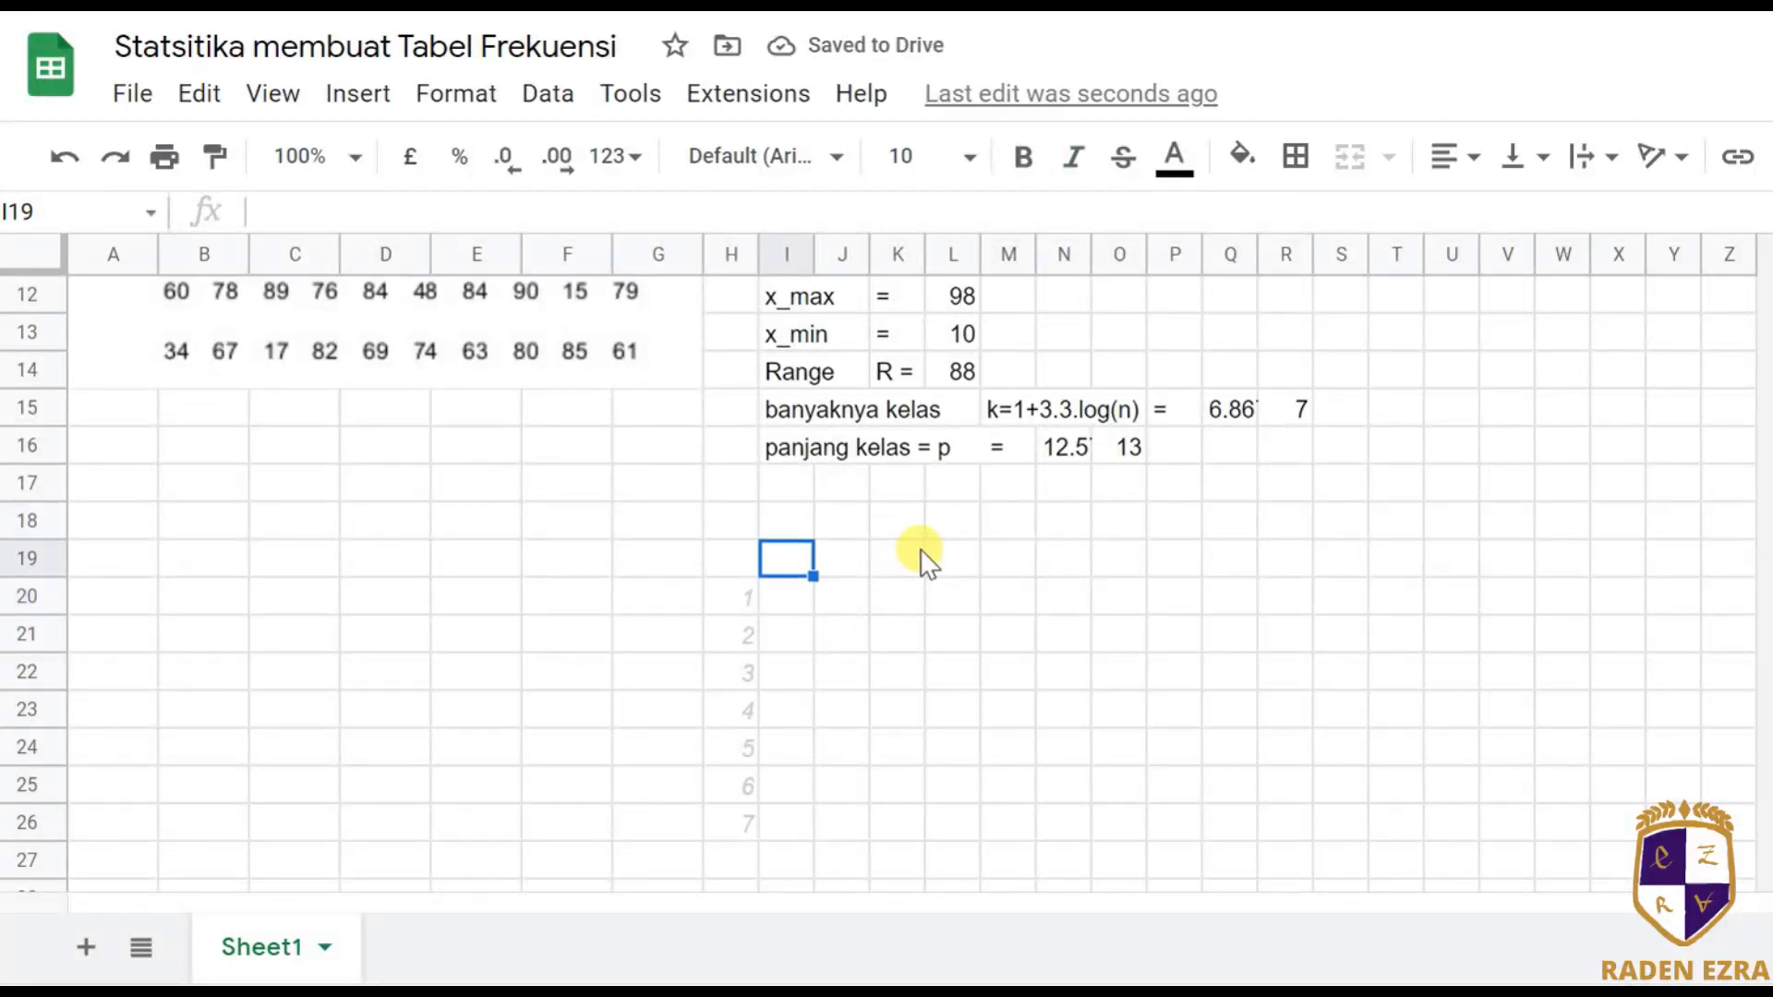
pyautogui.write('Int')
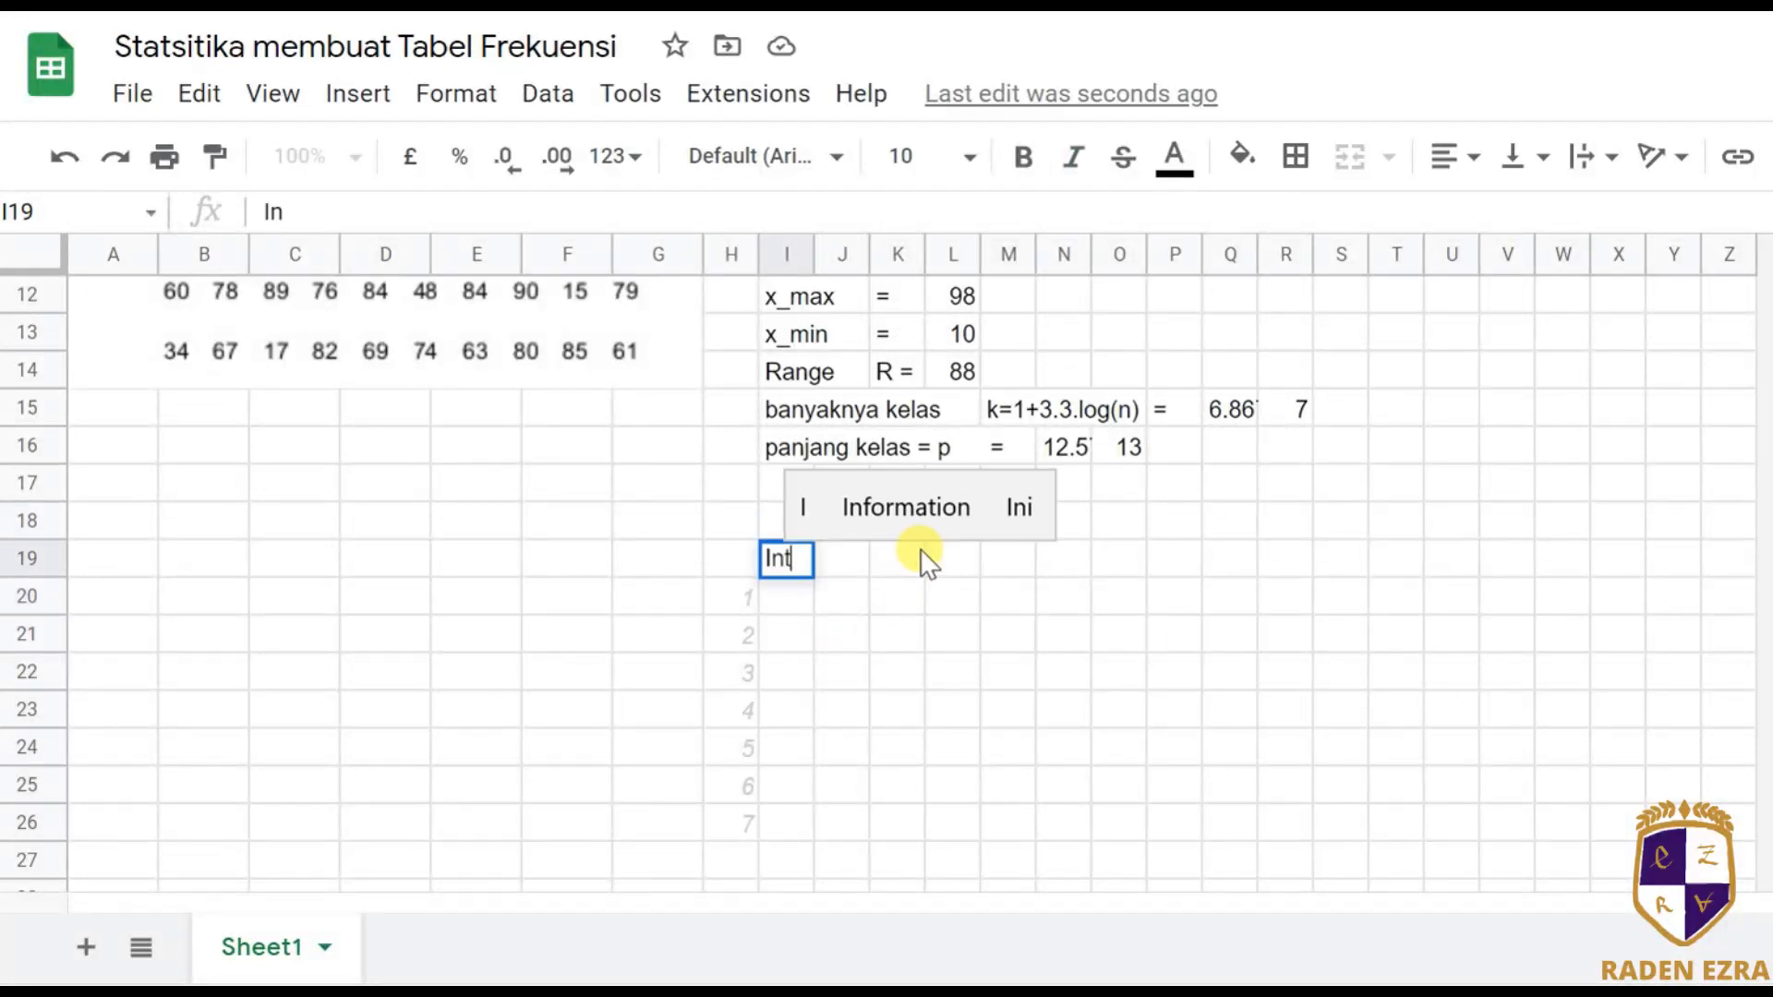
pyautogui.write('erval')
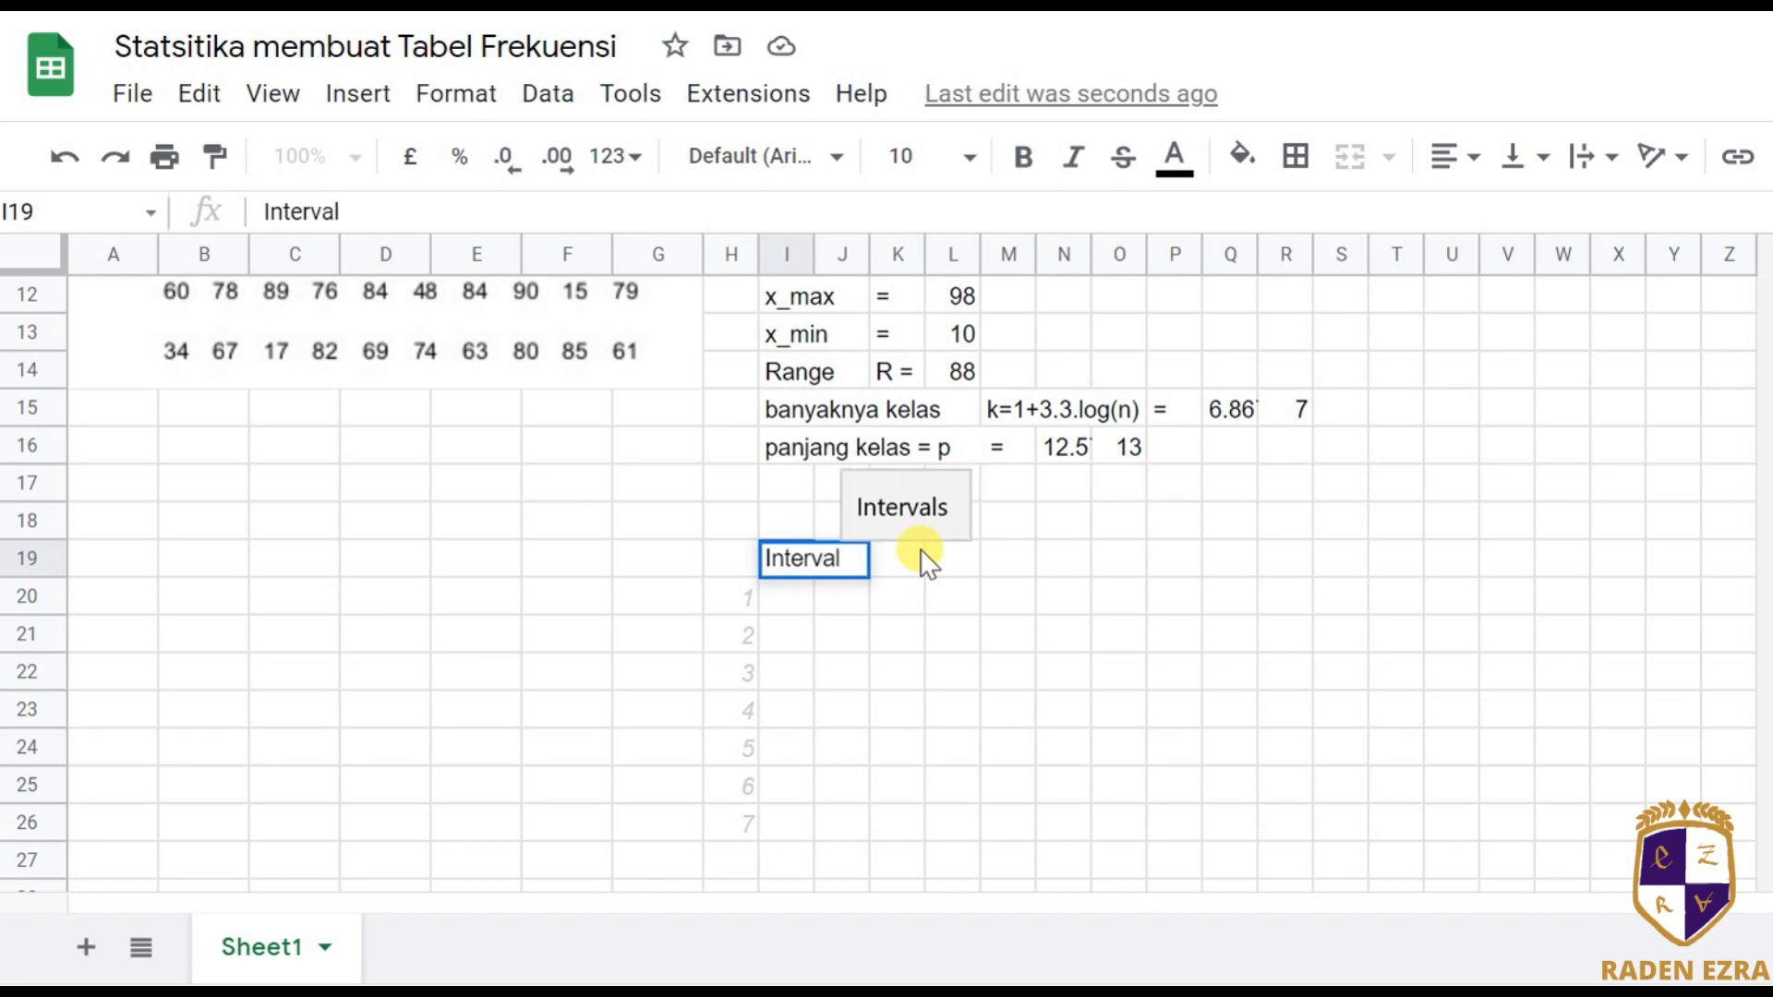
pyautogui.press('Return')
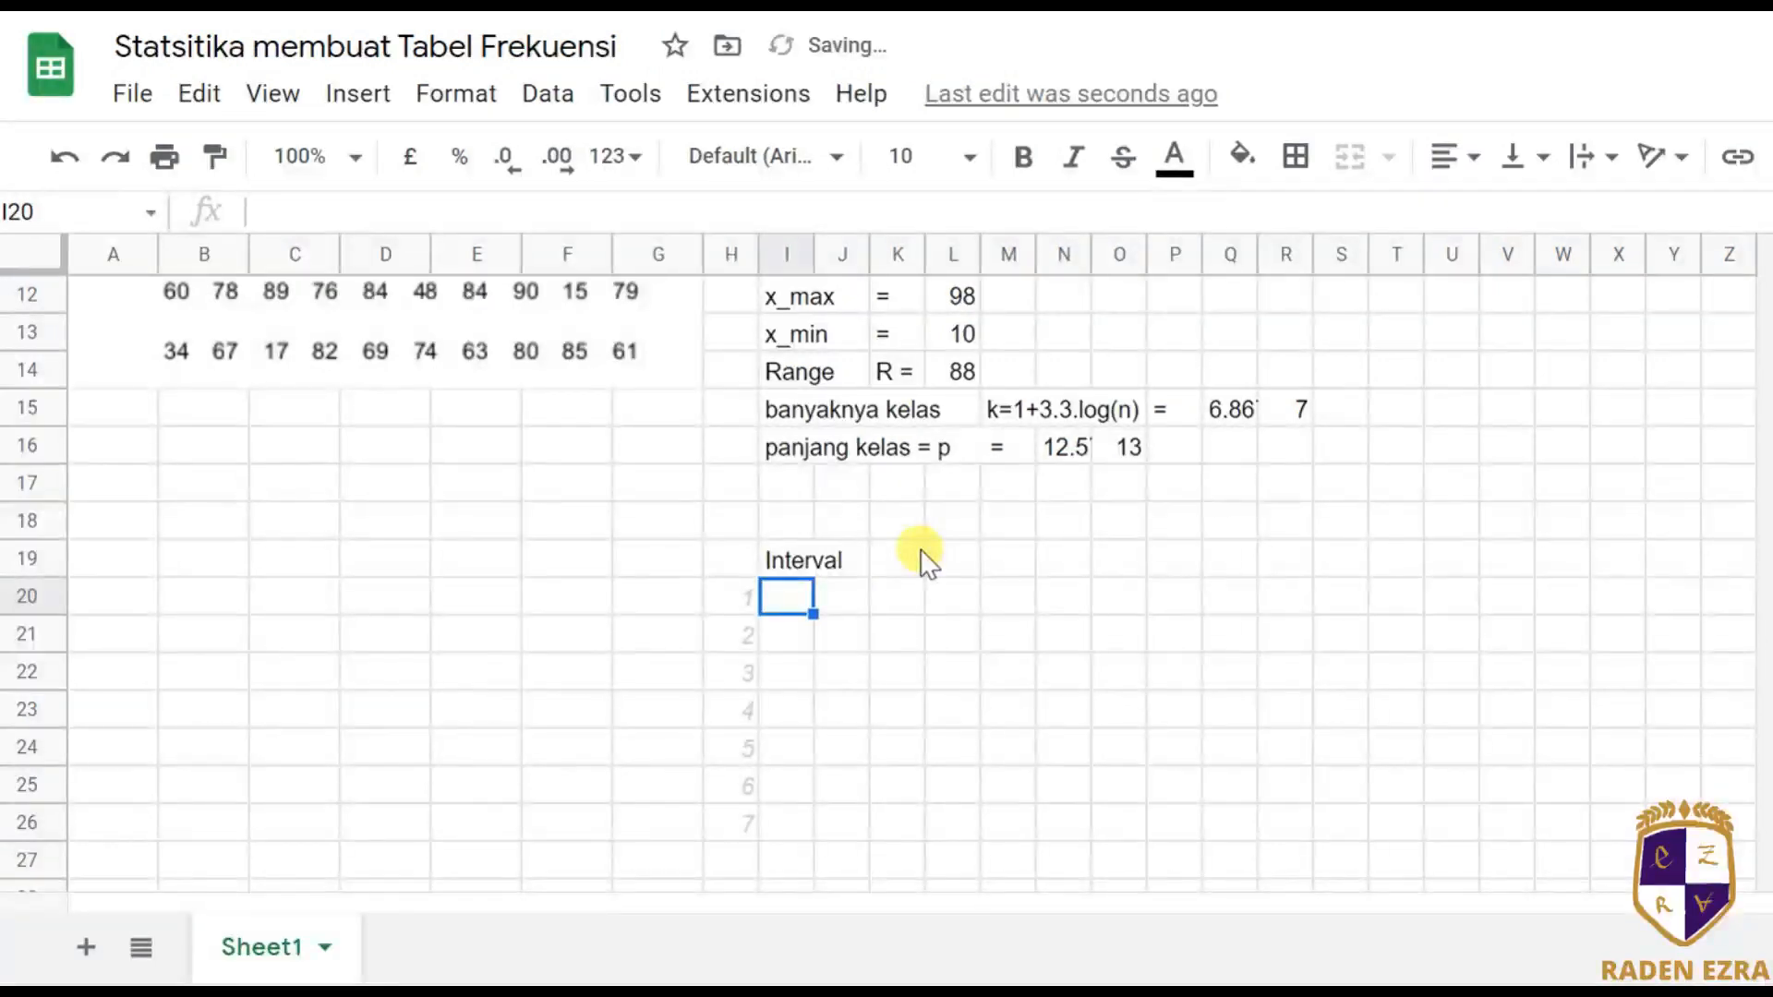
# Set the first class's lower limit in cell I20 to the minimum score with the formula =L13.
pyautogui.write('=')
pyautogui.scroll(3, 928, 563)
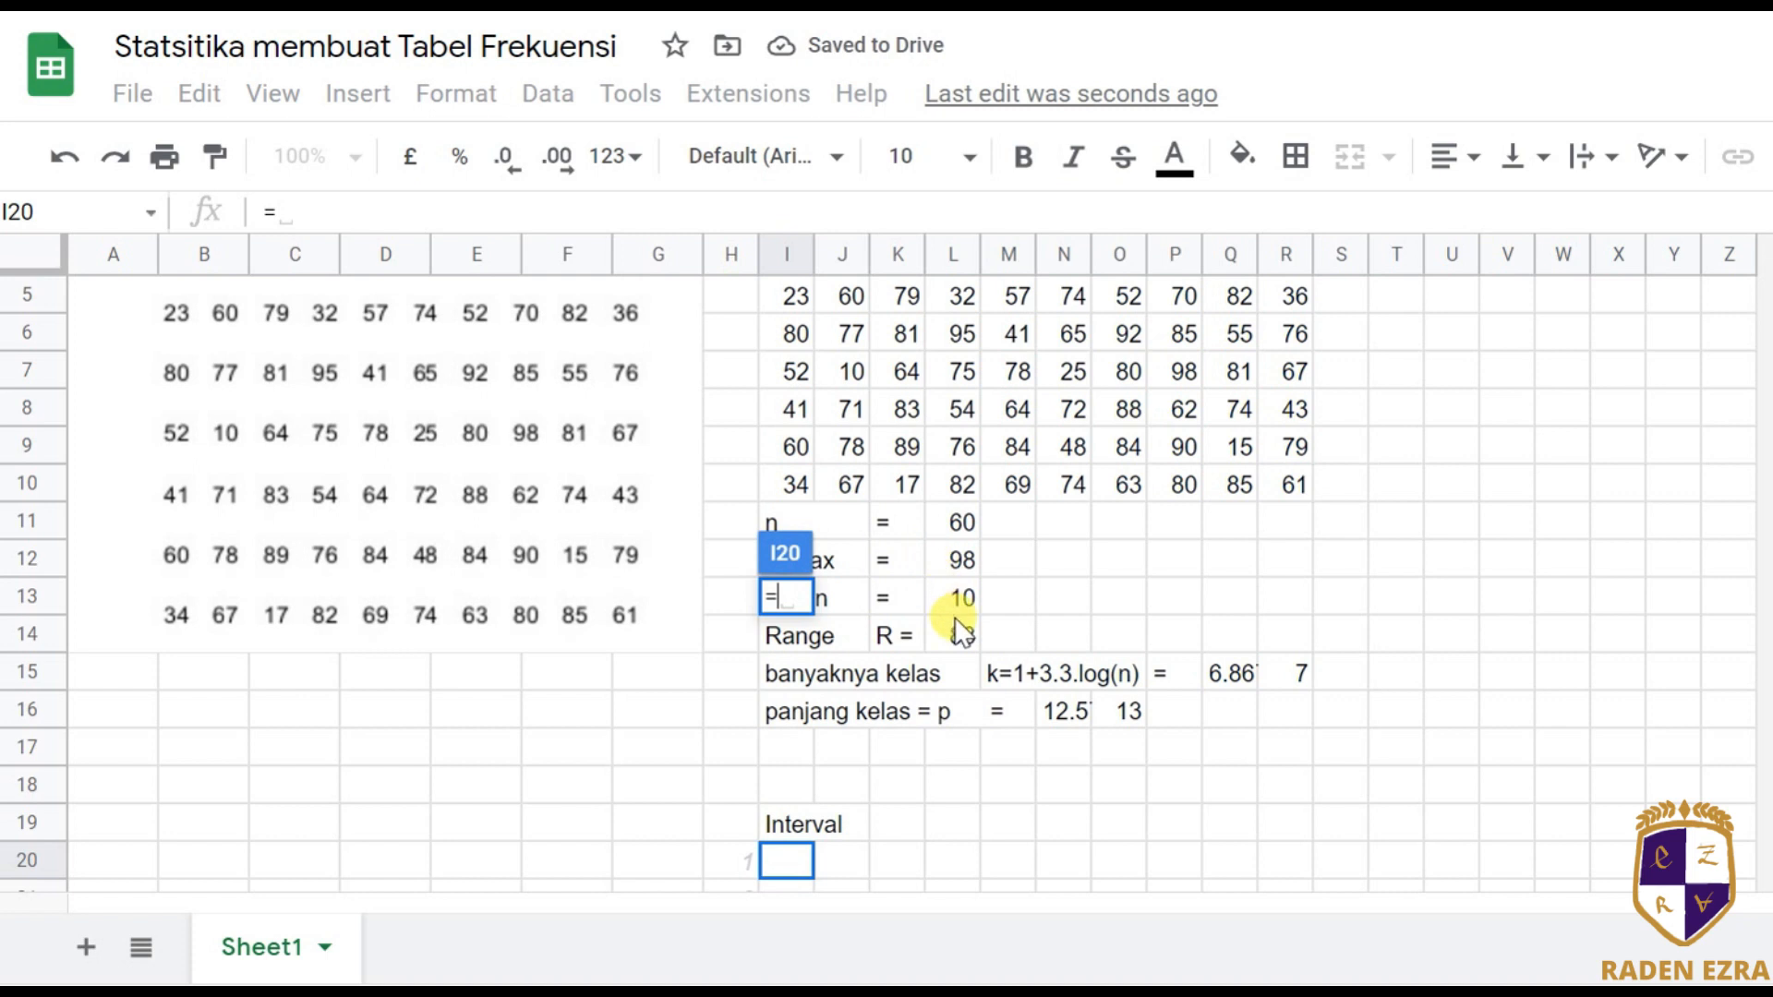
pyautogui.click(960, 597)
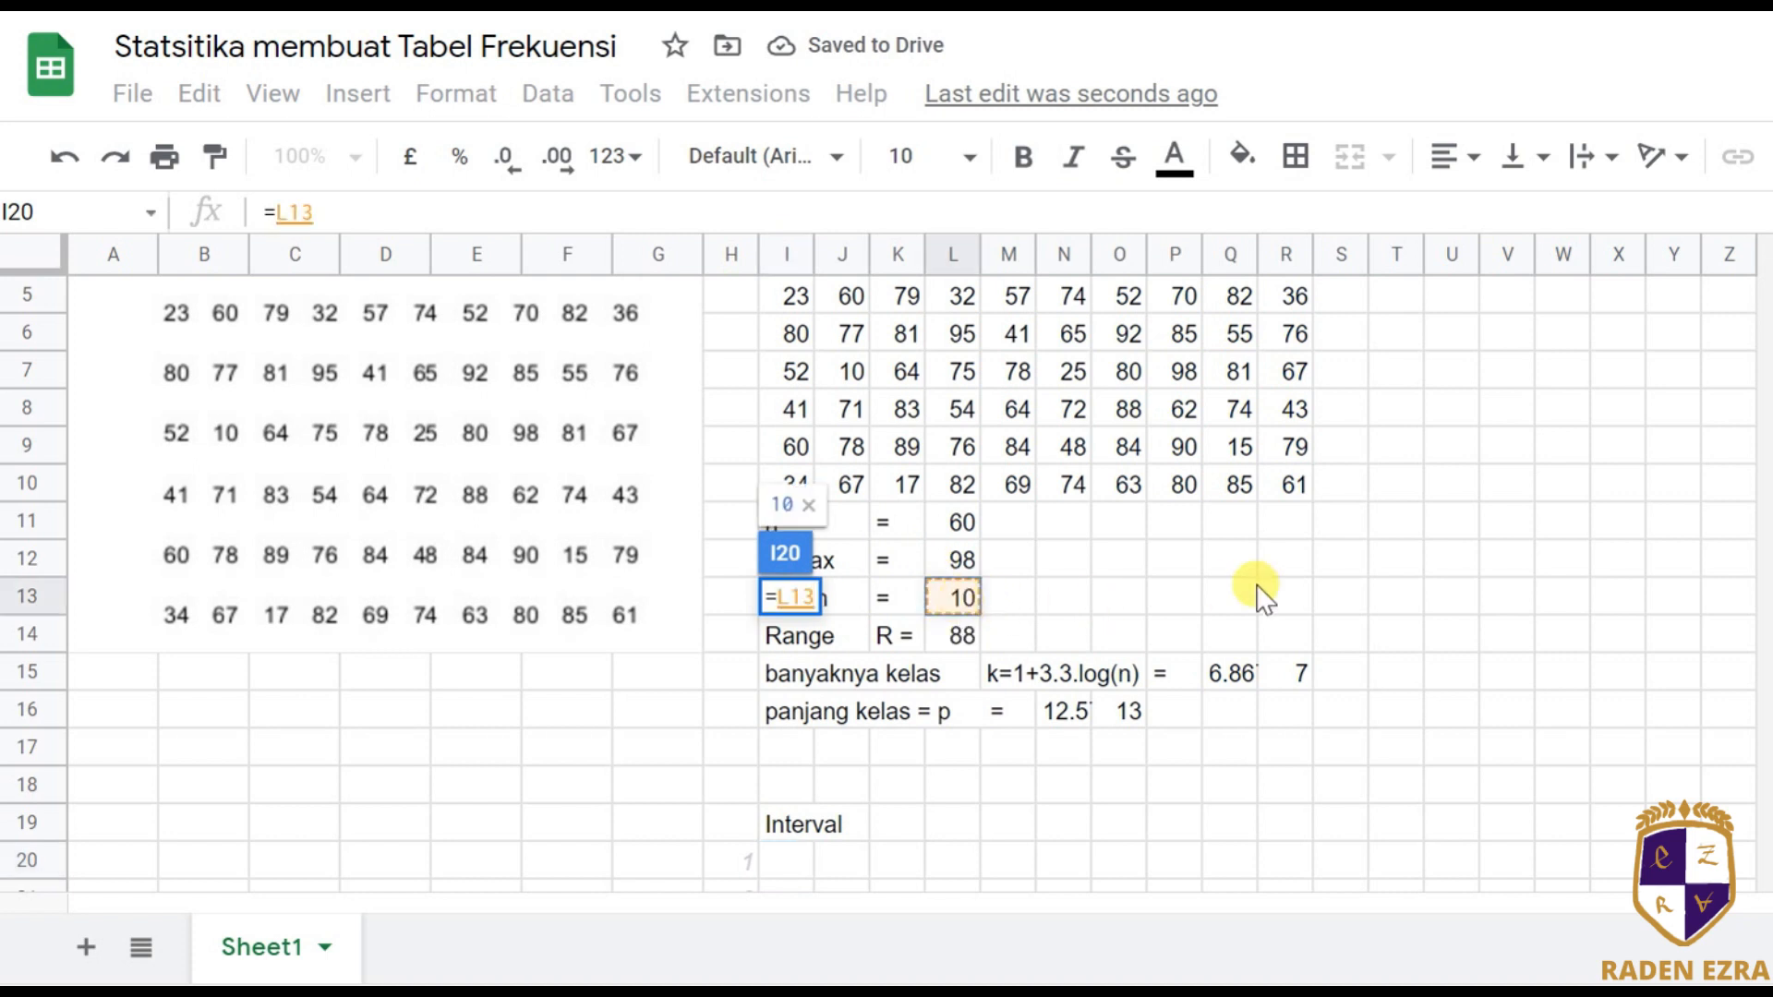
pyautogui.press('Down')
pyautogui.press('Down')
pyautogui.press('Up')
pyautogui.press('Up')
pyautogui.press('Up')
pyautogui.press('Down')
pyautogui.press('Down')
pyautogui.press('Up')
pyautogui.press('Return')
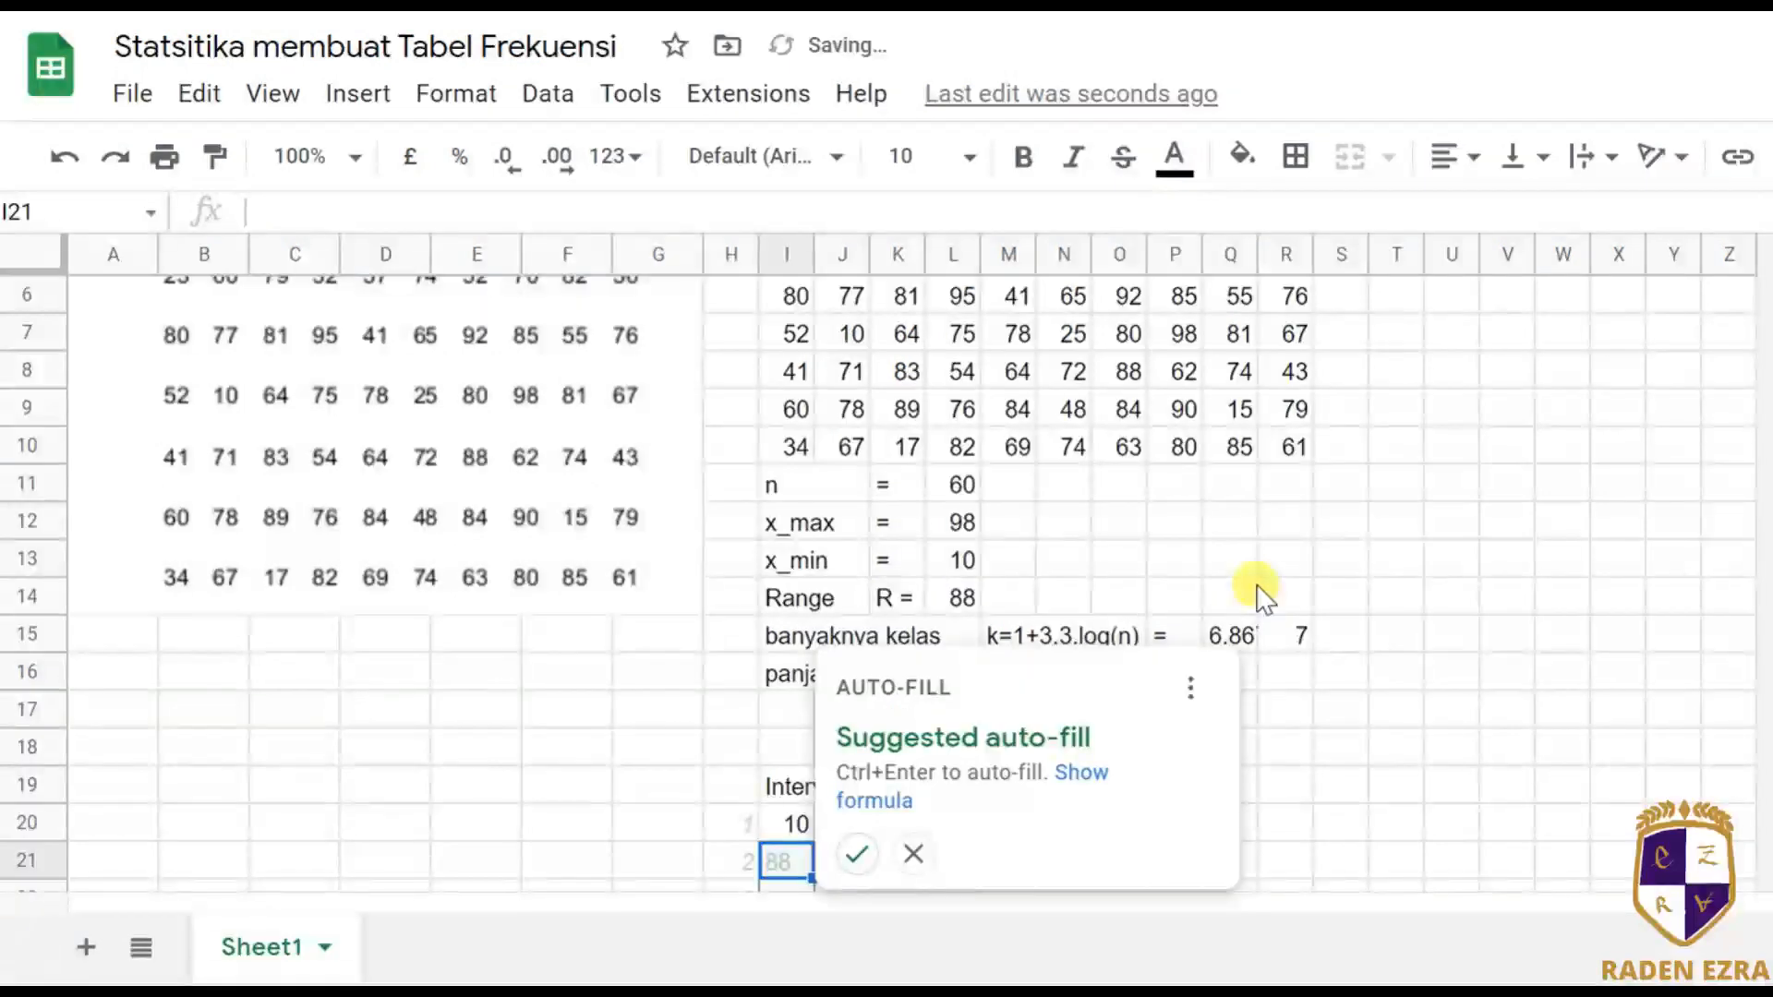
# Examine the rounded class width in cell O16 that determines the spacing of the lower limits.
pyautogui.scroll(-3, 1260, 595)
pyautogui.press('Up')
pyautogui.press('Right')
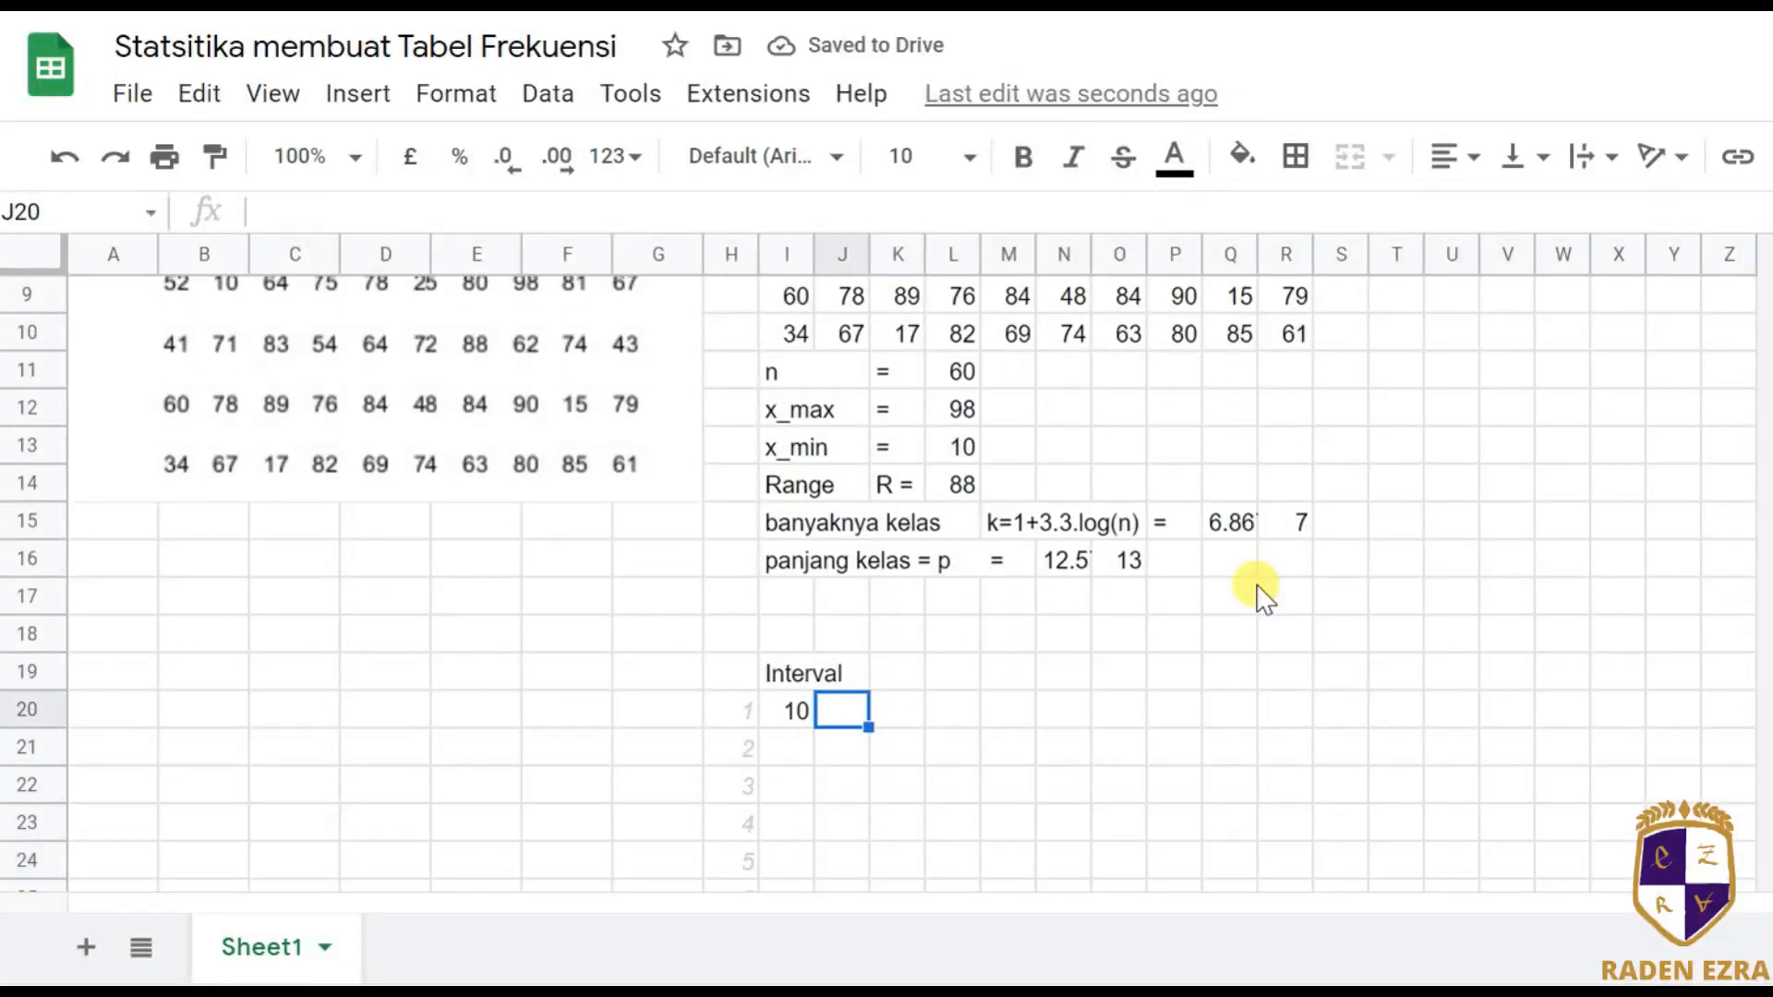
pyautogui.press('Up')
pyautogui.press('Up')
pyautogui.press('Up')
pyautogui.press('Up')
pyautogui.press('Right')
pyautogui.press('Right')
pyautogui.press('Right')
pyautogui.press('Right')
pyautogui.press('Right')
pyautogui.press('Down')
pyautogui.press('Down')
pyautogui.press('Down')
pyautogui.press('Down')
pyautogui.press('Down')
pyautogui.press('Left')
pyautogui.press('Left')
pyautogui.press('Left')
pyautogui.press('Left')
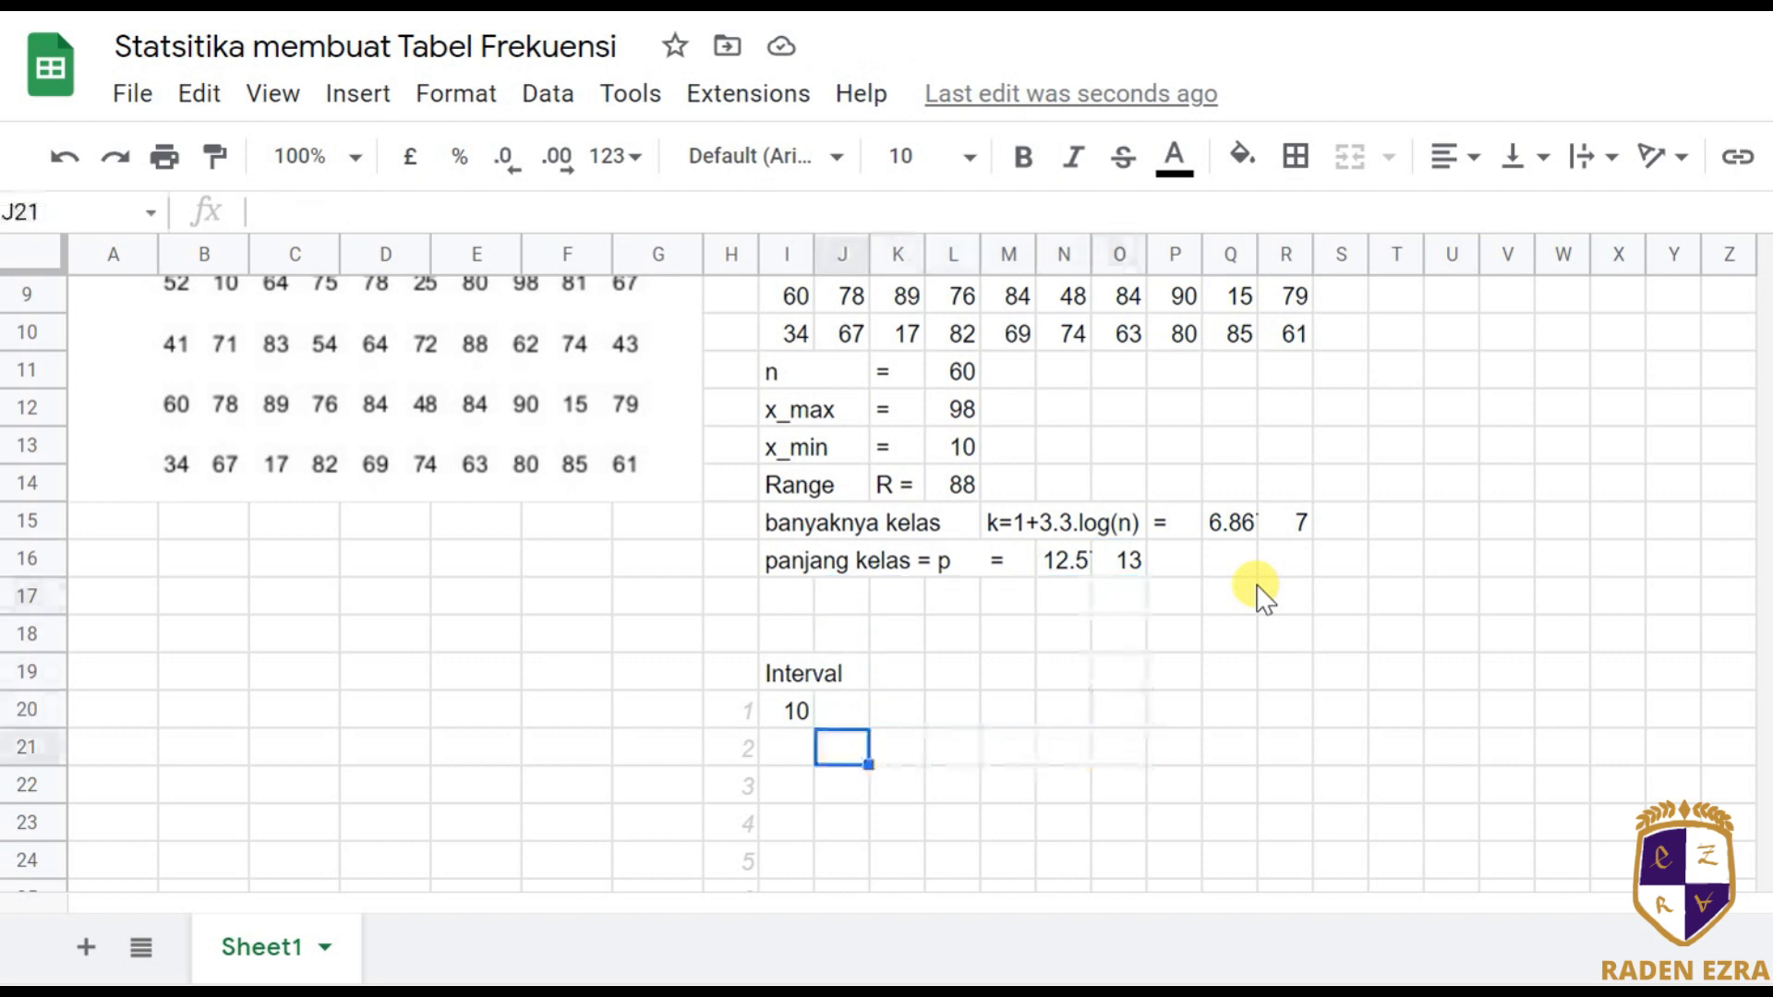
# Enter the second class's lower limit in cell I21 as the previous limit plus the class width, =I20+O16.
pyautogui.press('Left')
pyautogui.press('Left')
pyautogui.write('=')
pyautogui.write('+')
pyautogui.press('Up')
pyautogui.press('Up')
pyautogui.press('Up')
pyautogui.press('Up')
pyautogui.press('Up')
pyautogui.press('Right')
pyautogui.press('Right')
pyautogui.press('Right')
pyautogui.press('Right')
pyautogui.press('Right')
pyautogui.press('Right')
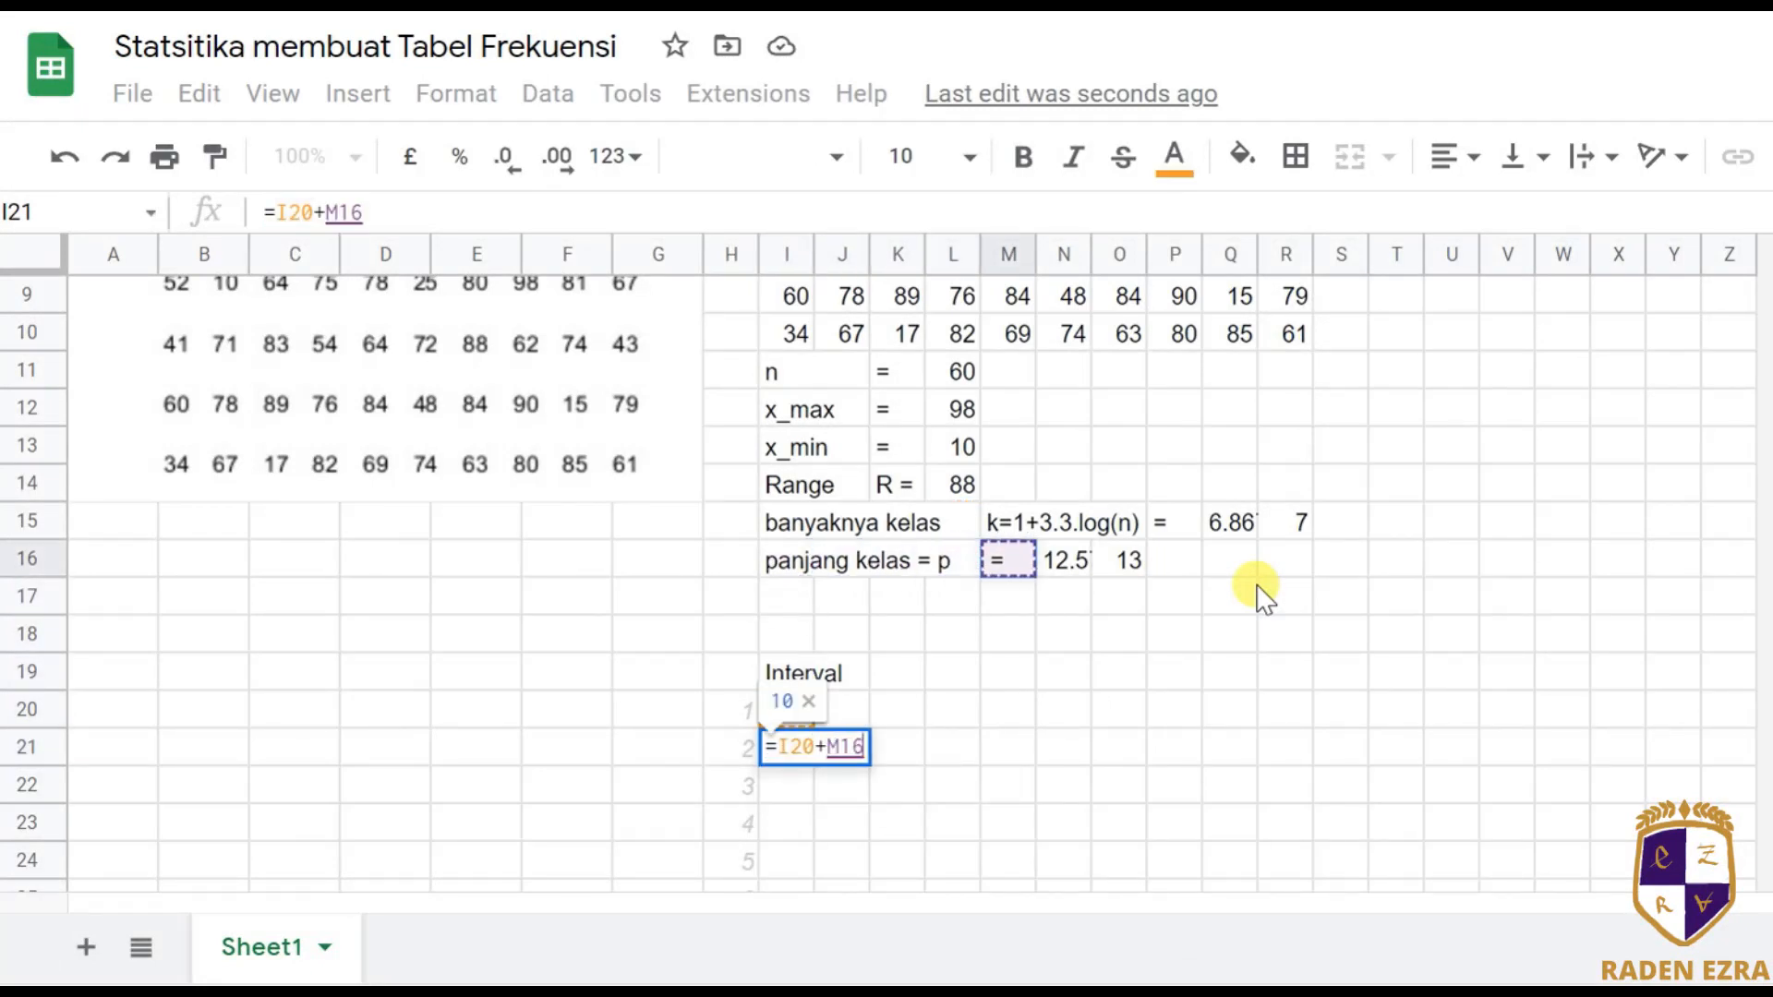
pyautogui.press('Return')
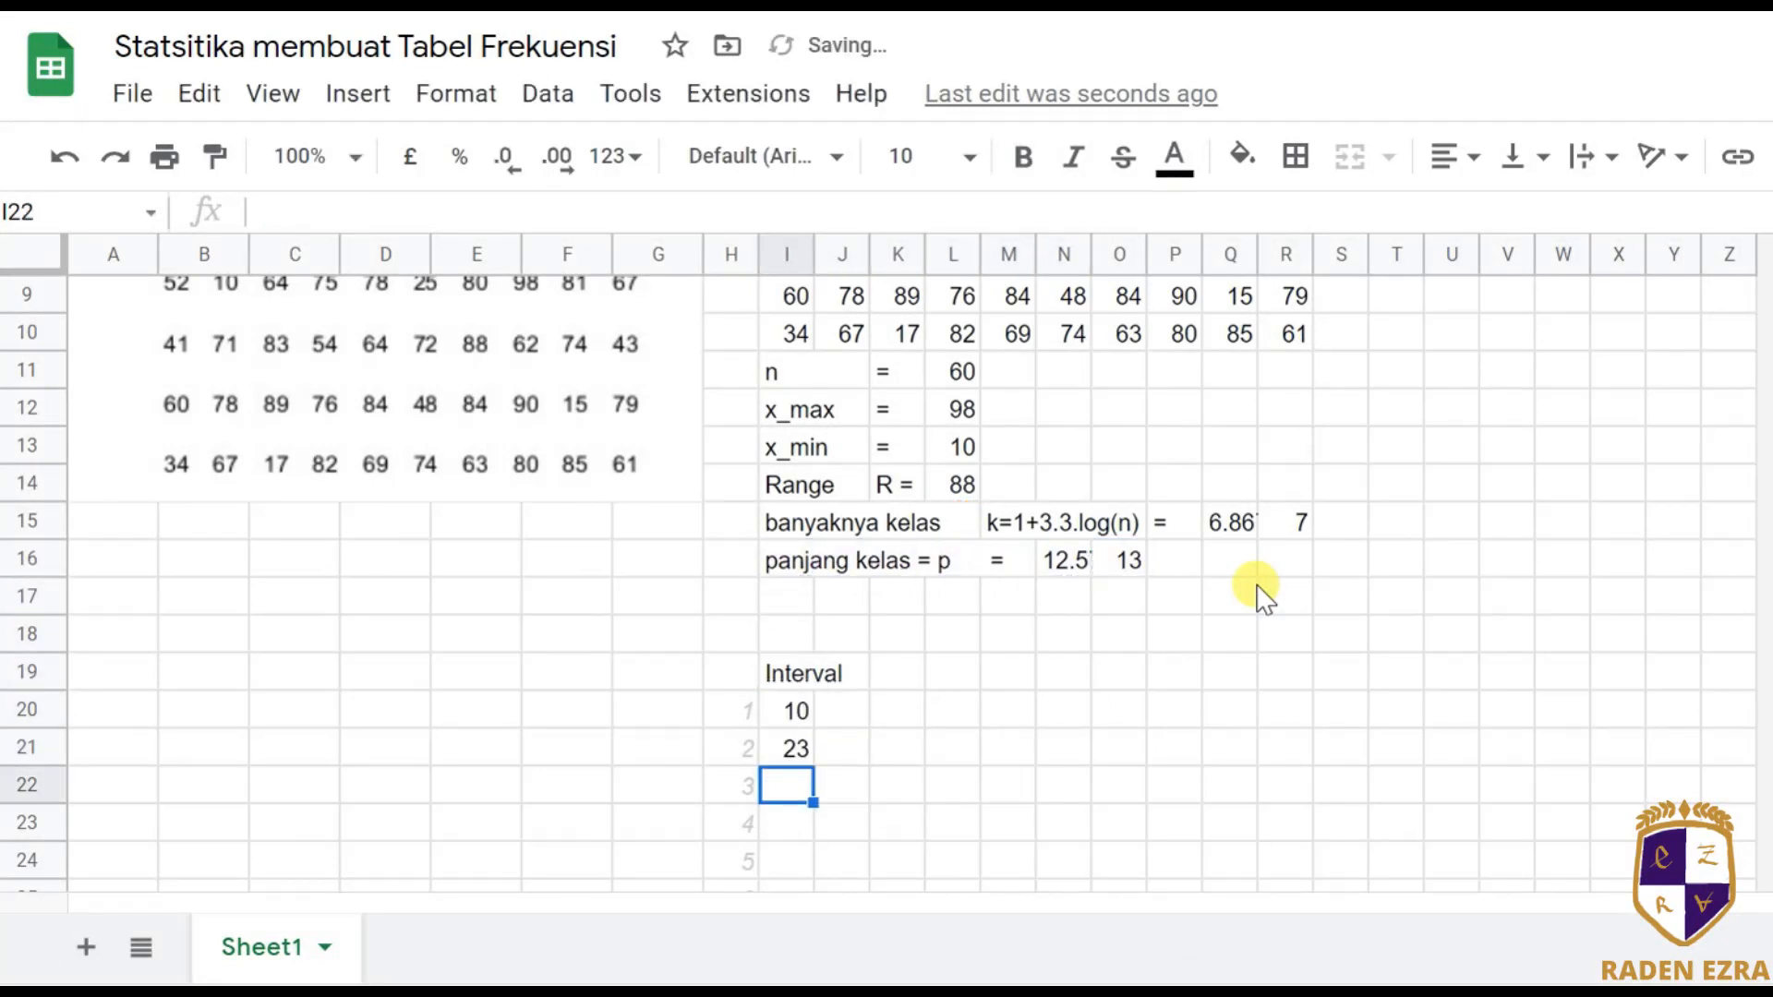
# Fill the lower-limit formula from I21 down through I26 for the remaining classes.
pyautogui.press('Up')
pyautogui.scroll(-3, 1135, 729)
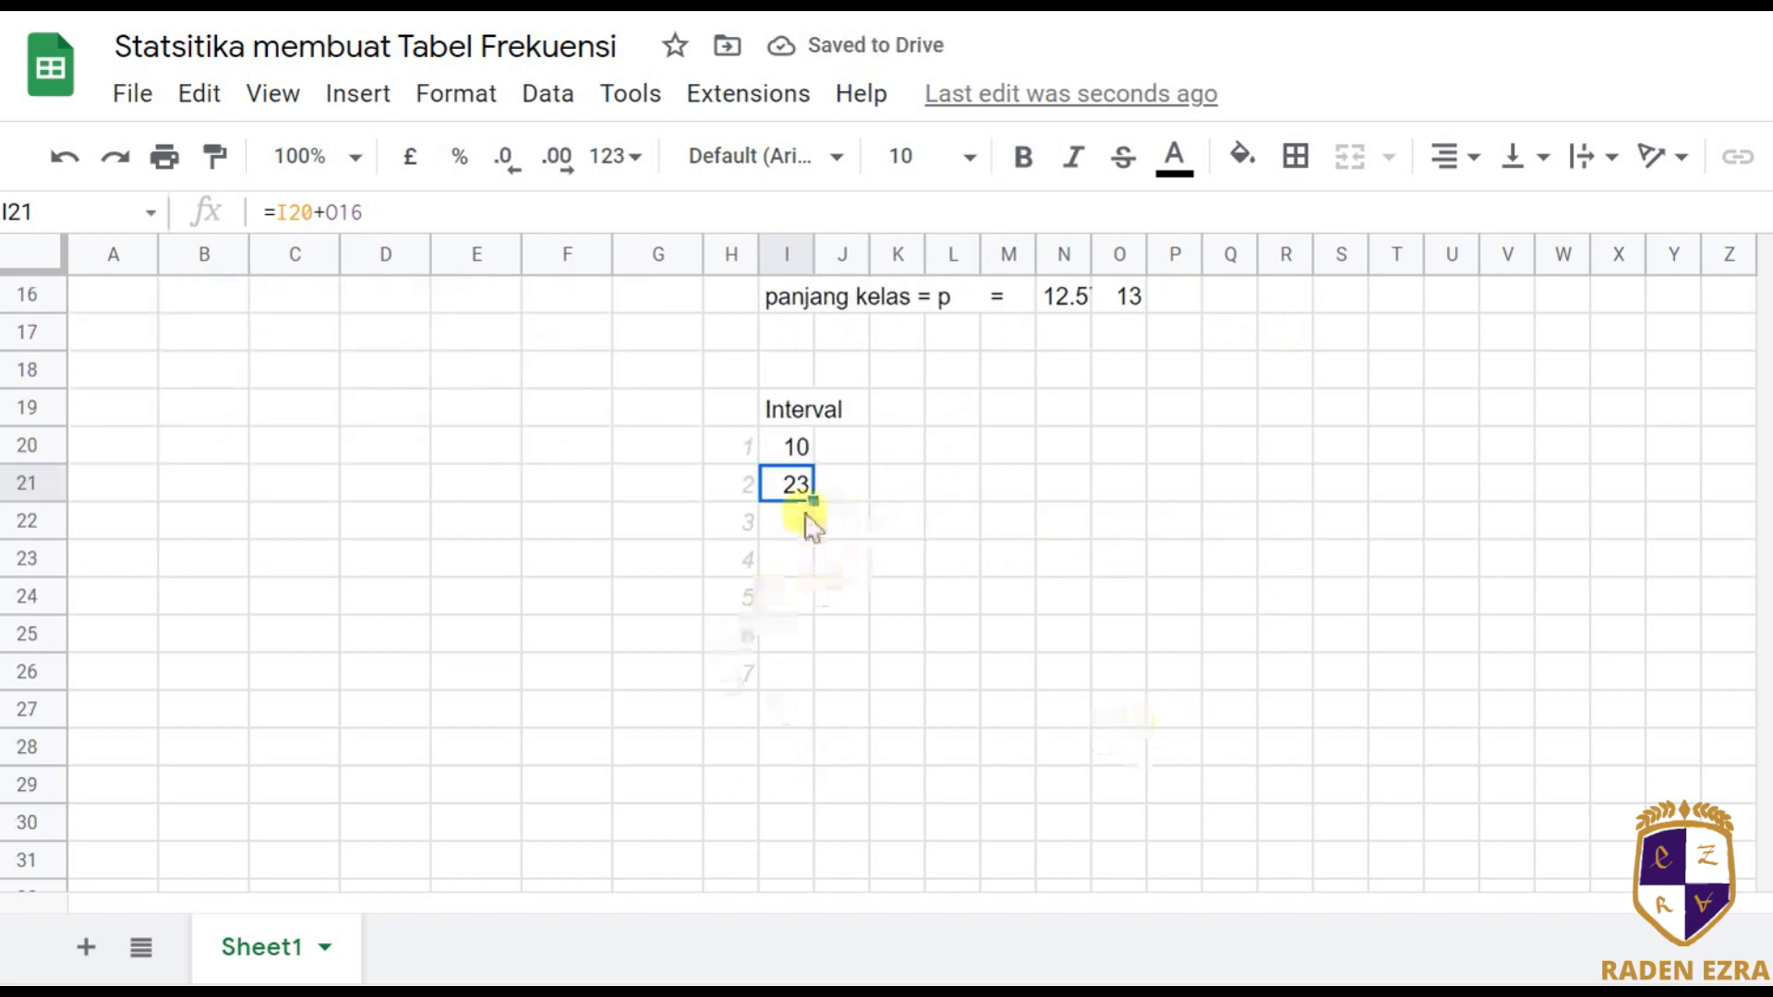
pyautogui.moveTo(811, 499); pyautogui.dragTo(802, 683)
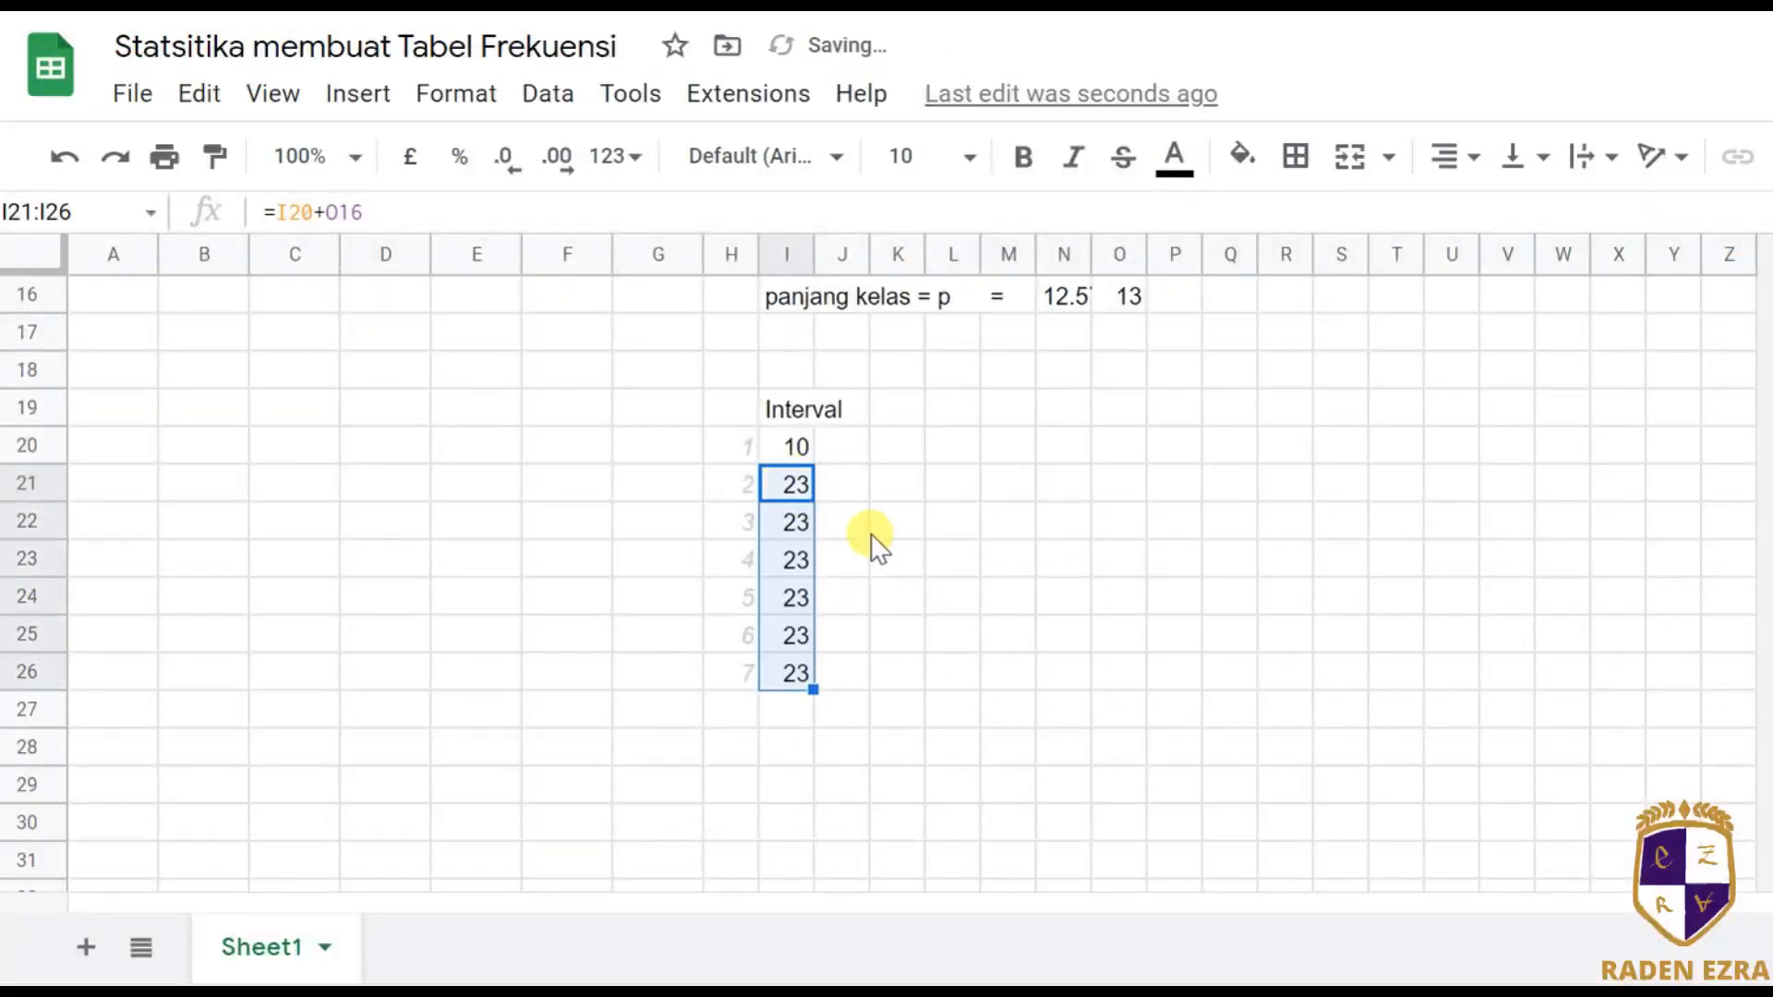
# Copy the interval table H19:J26 and paste it beside the exam scores, starting at cell W3.
pyautogui.click(846, 449)
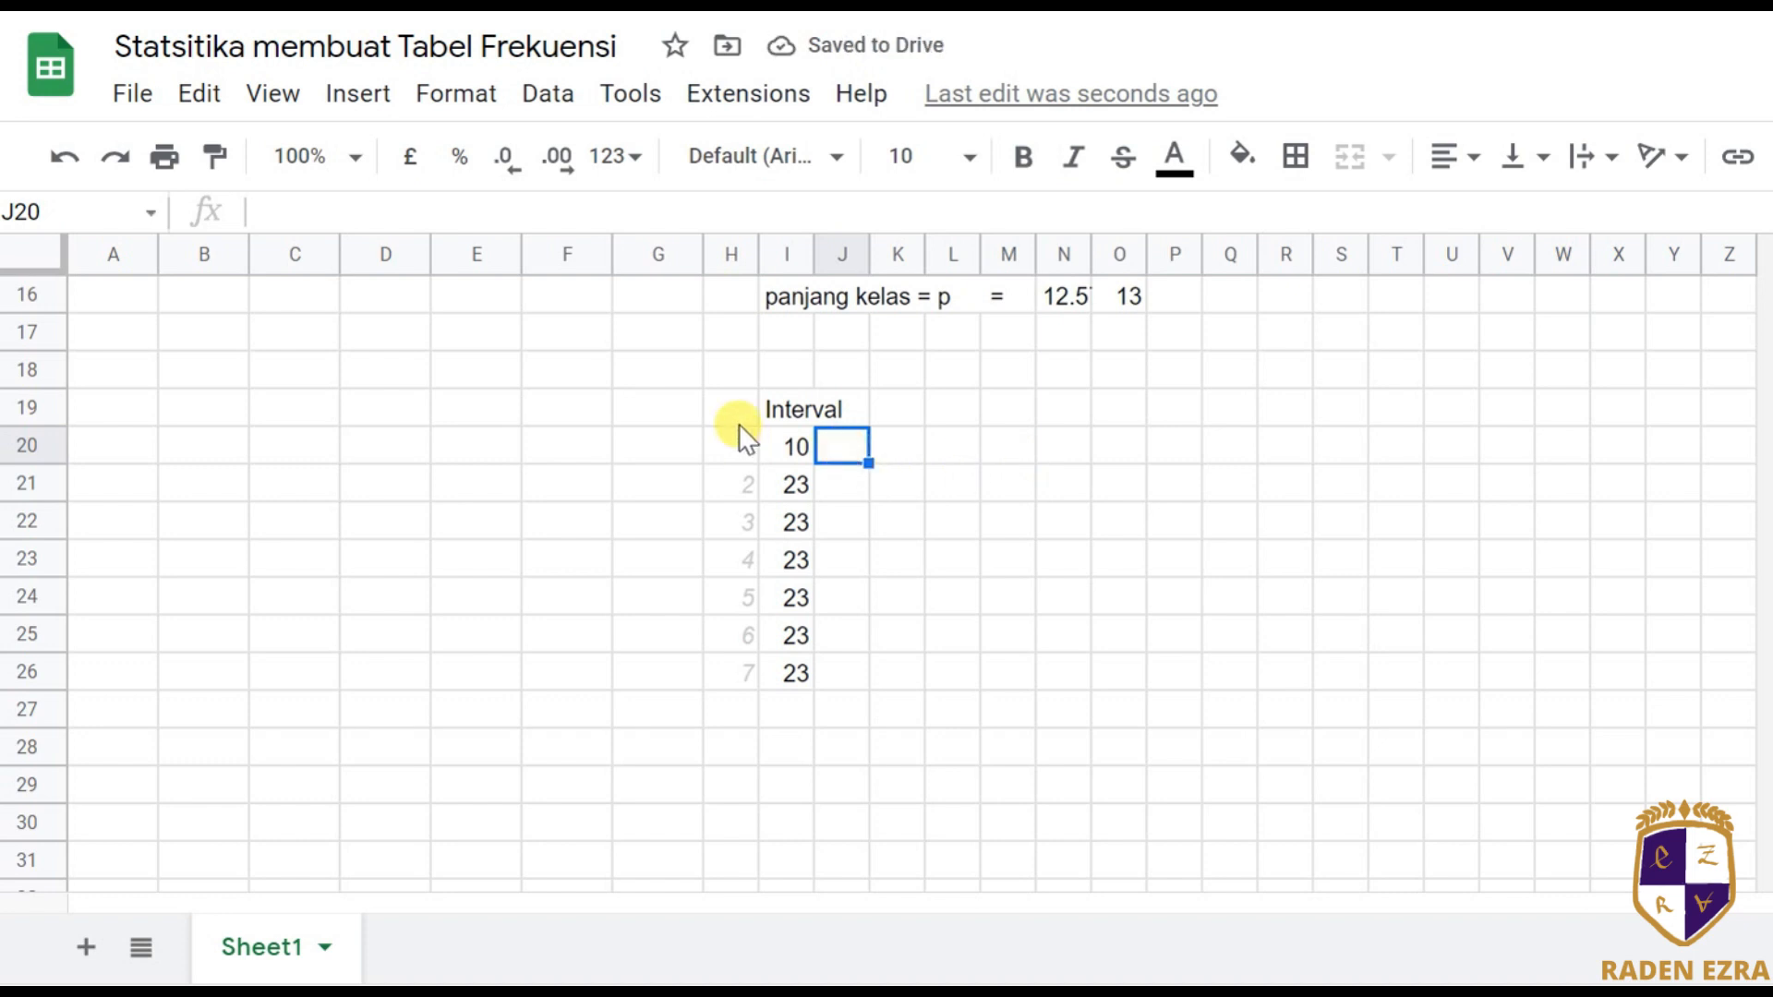
pyautogui.scroll(5, 1329, 640)
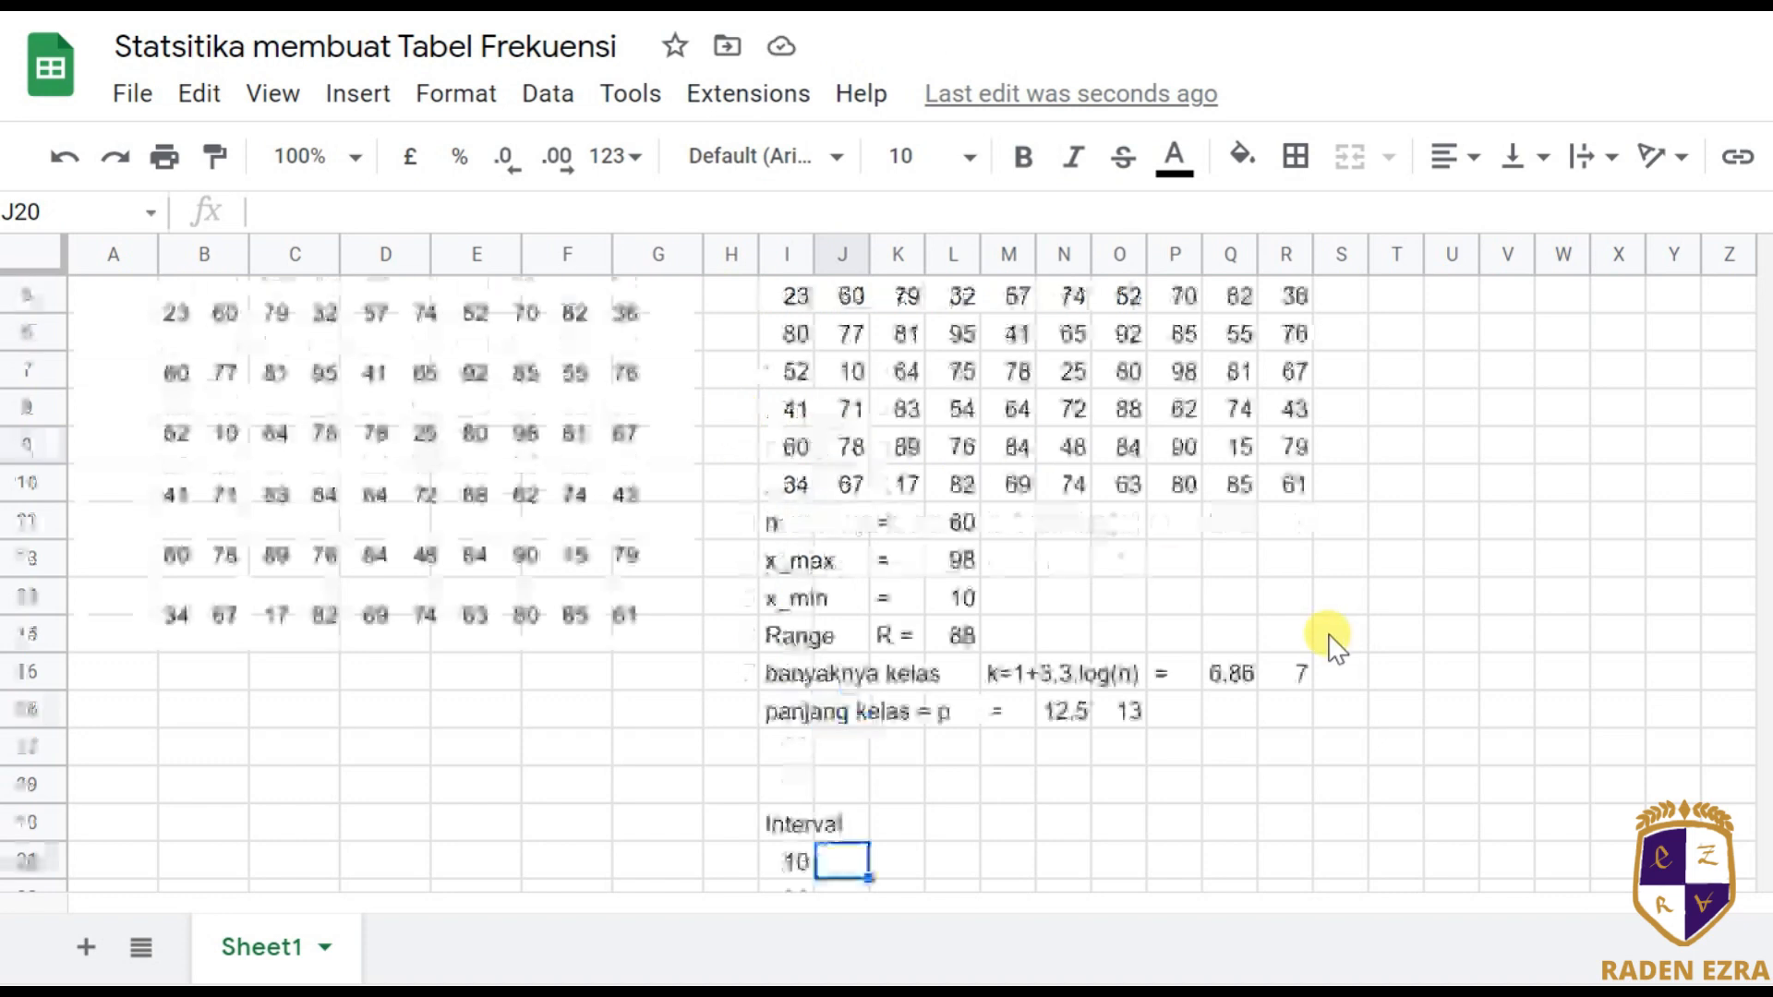
pyautogui.scroll(-1, 1333, 637)
pyautogui.click(727, 712)
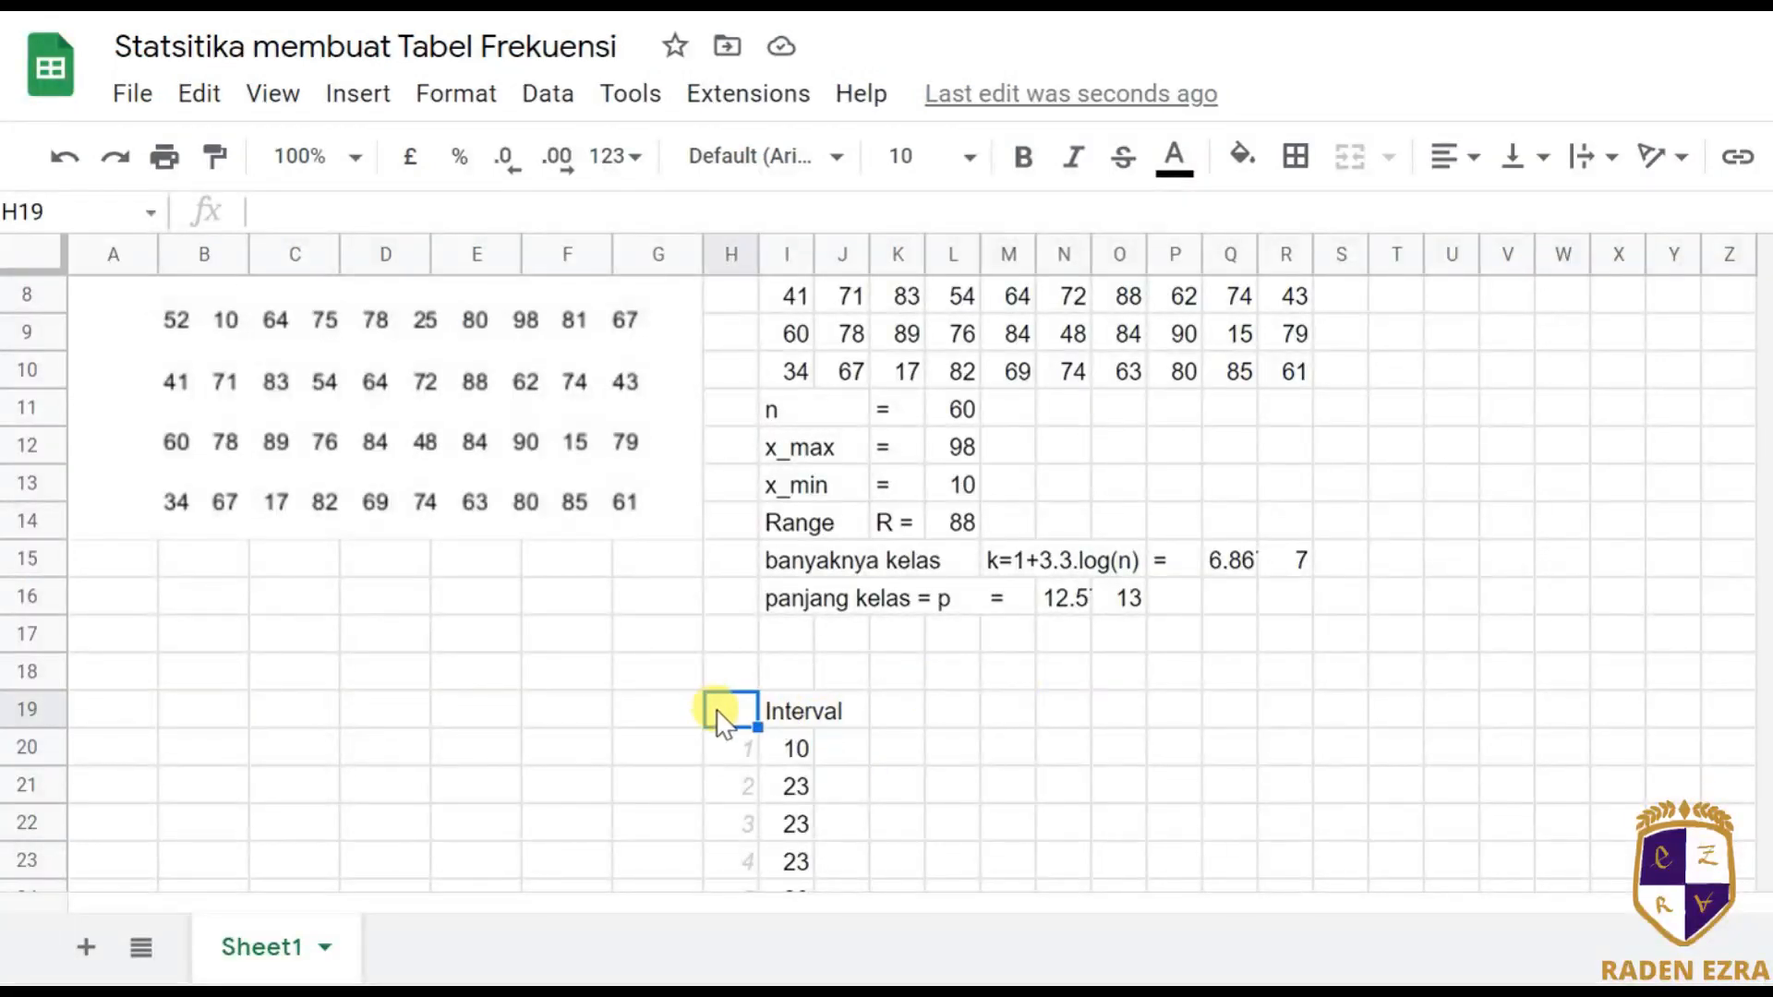
pyautogui.scroll(-3, 834, 772)
pyautogui.keyDown('shift'); pyautogui.click(852, 719); pyautogui.keyUp('shift')
pyautogui.hotkey('ctrl', 'c')
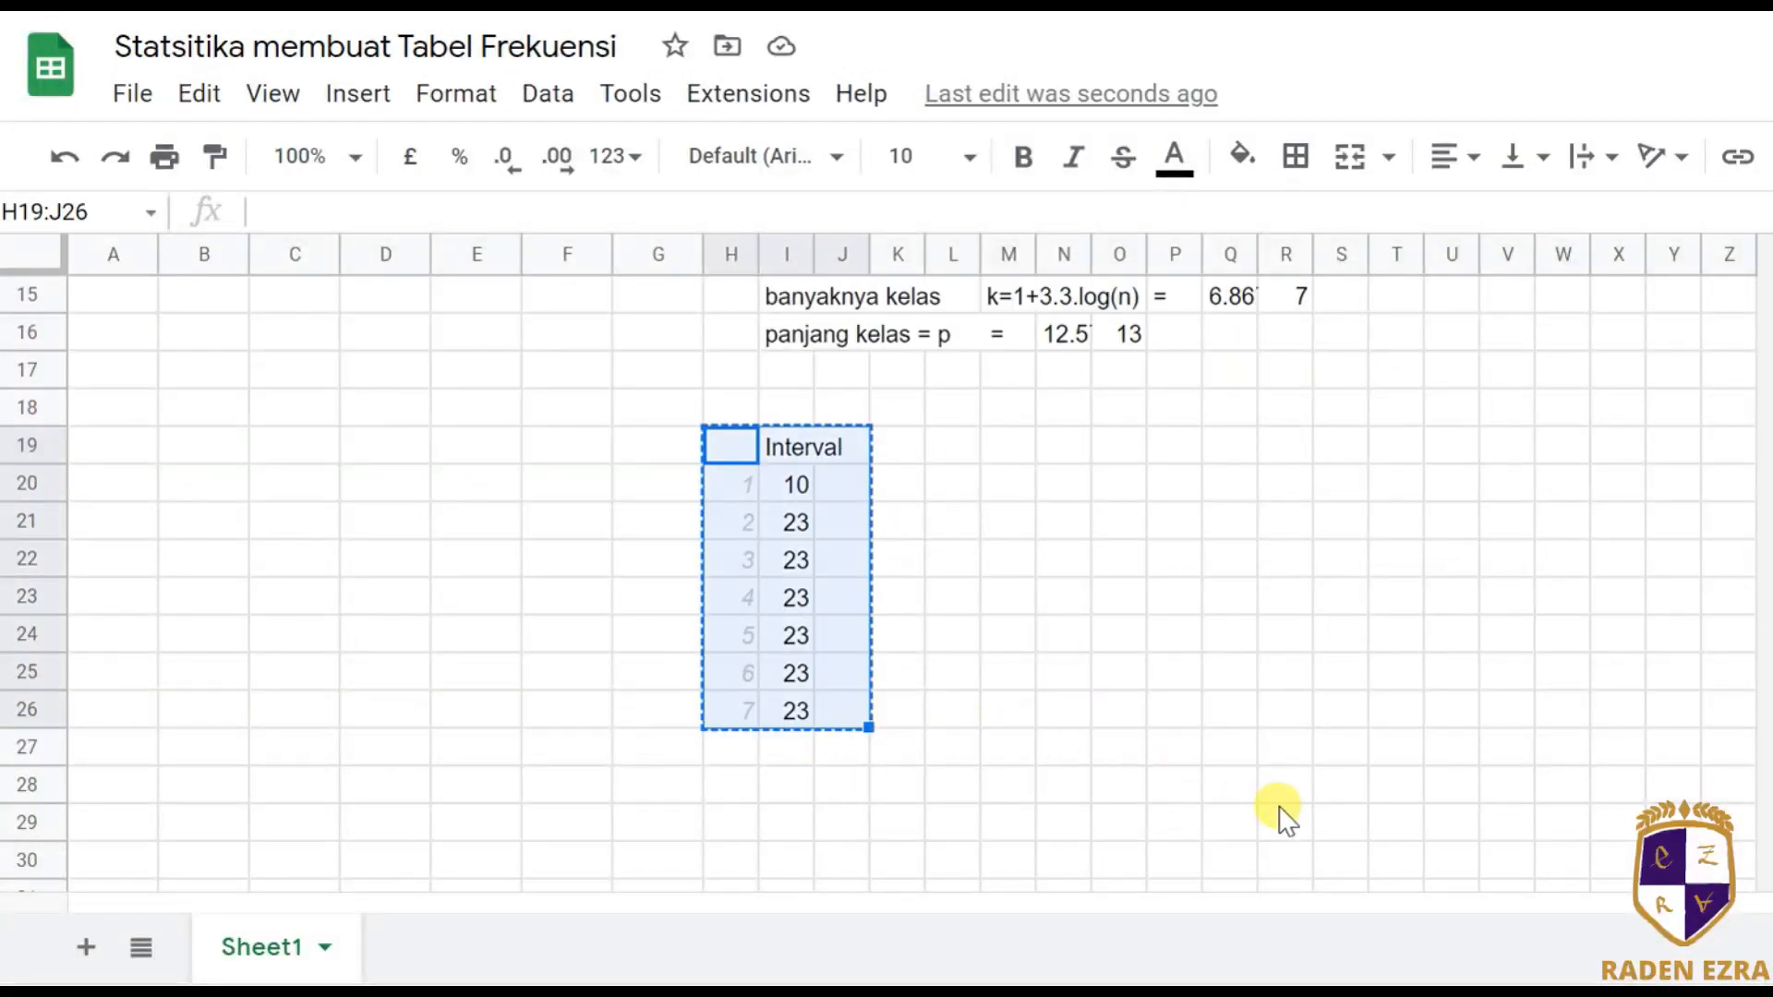
pyautogui.scroll(5, 1288, 803)
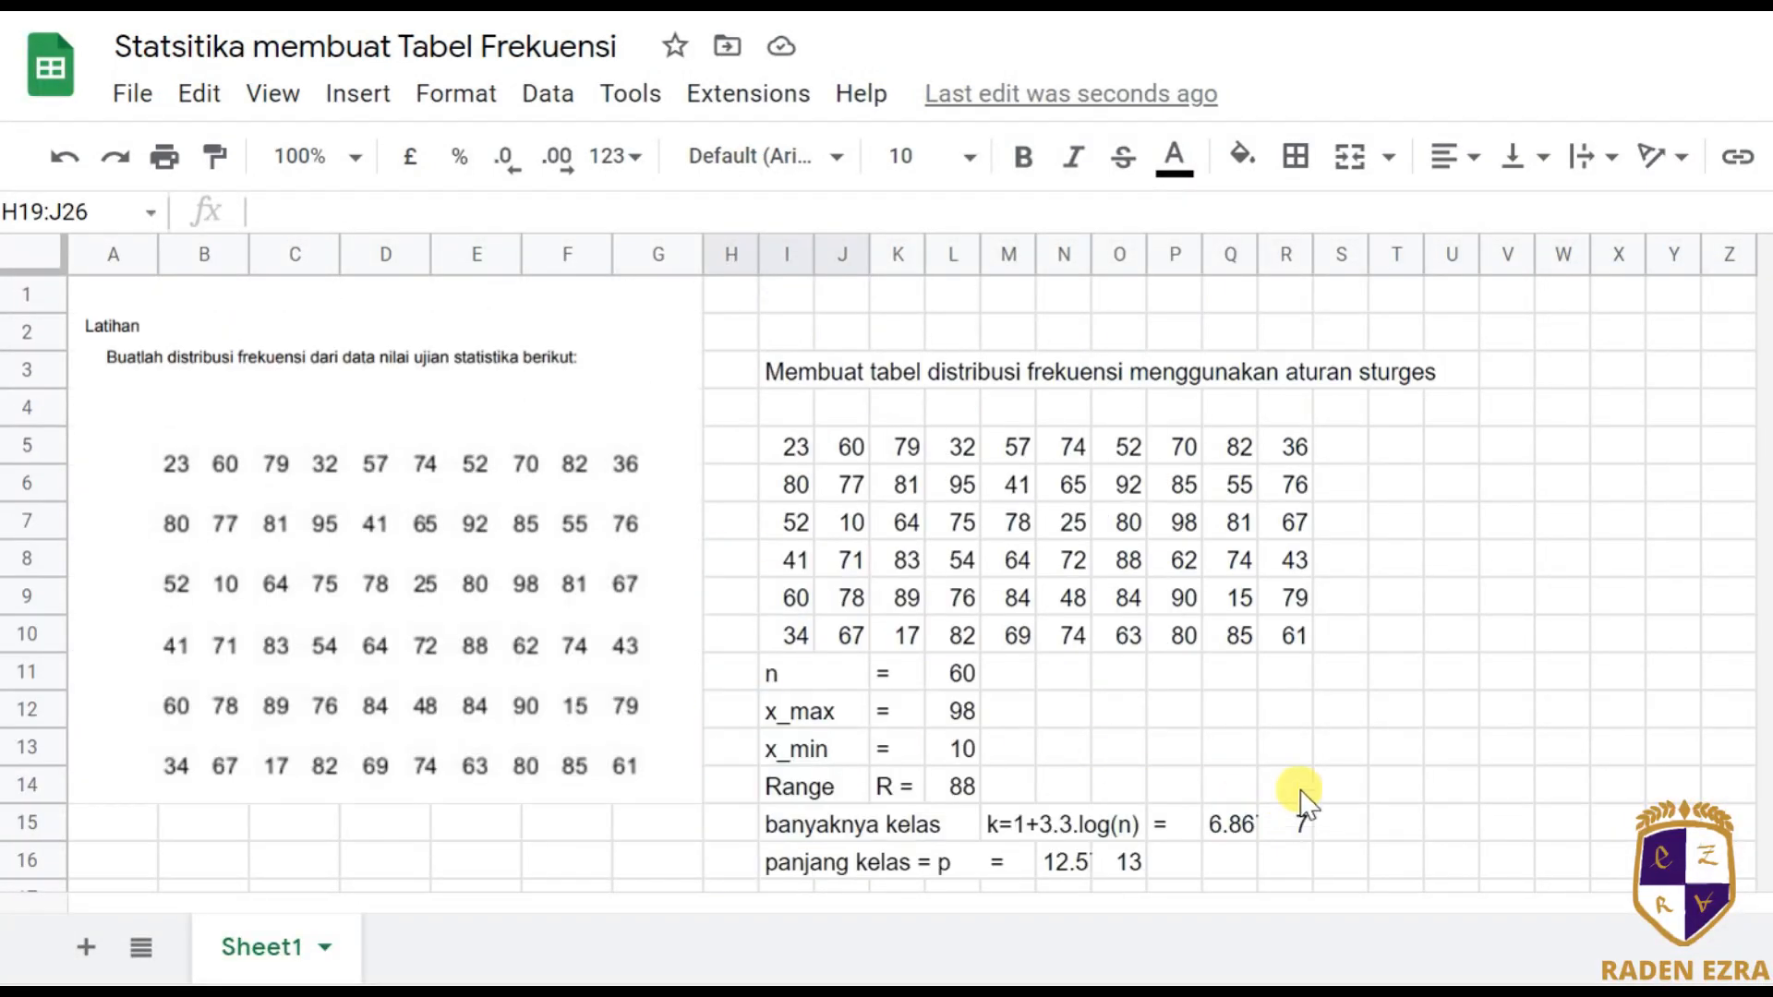
pyautogui.click(1570, 390)
pyautogui.hotkey('ctrl', 'v')
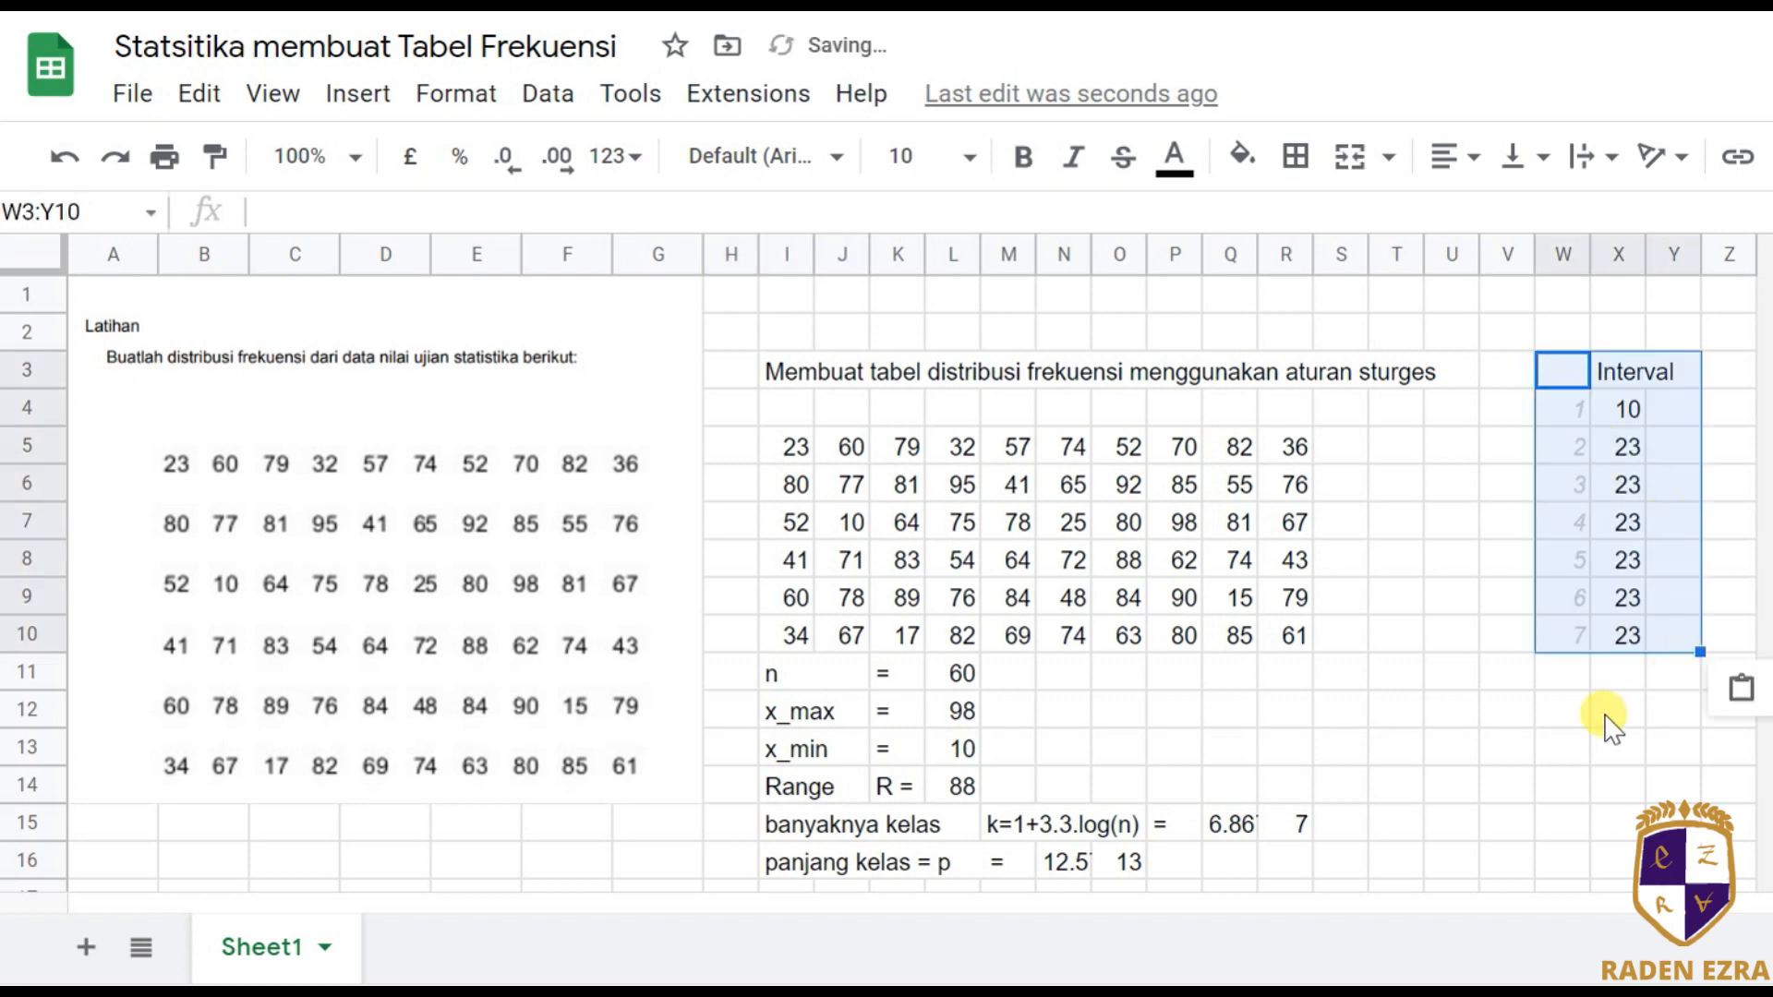
# Narrow column Y and fill Y4:Y10 with a hyphen as the separator between interval limits.
pyautogui.click(1611, 713)
pyautogui.moveTo(1700, 254); pyautogui.dragTo(1671, 253)
pyautogui.click(1659, 409)
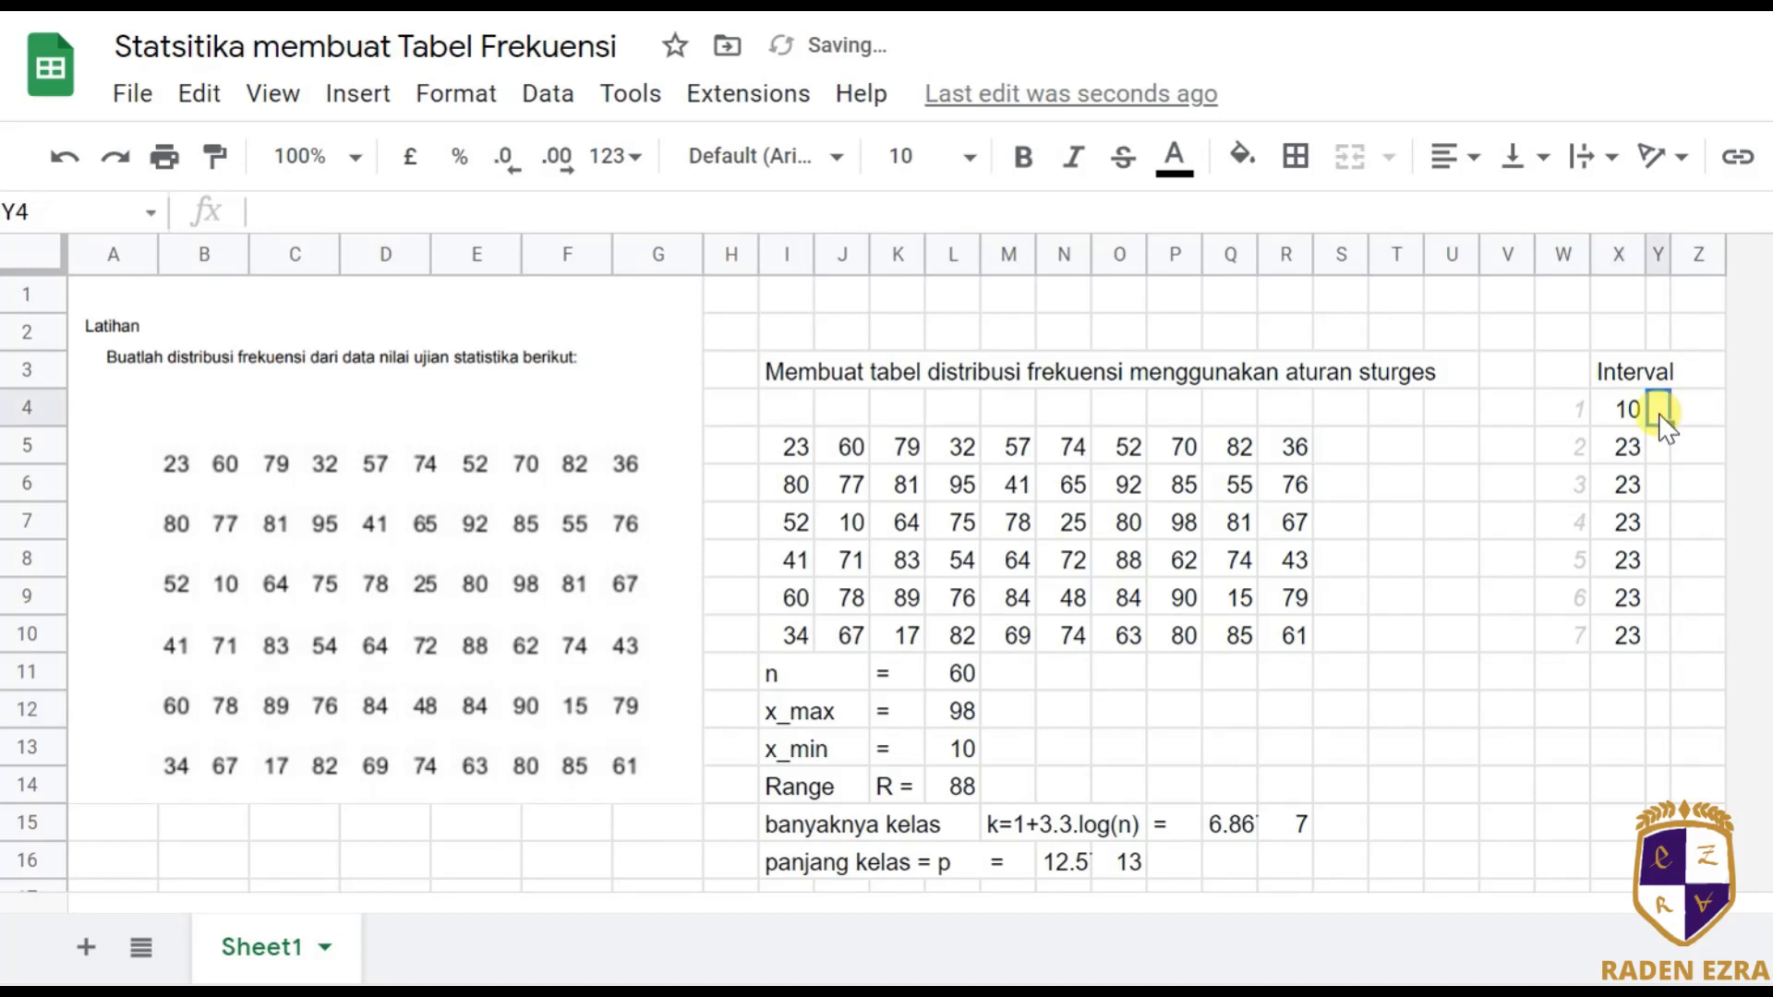
pyautogui.click(1659, 447)
pyautogui.click(1659, 417)
pyautogui.write("'-")
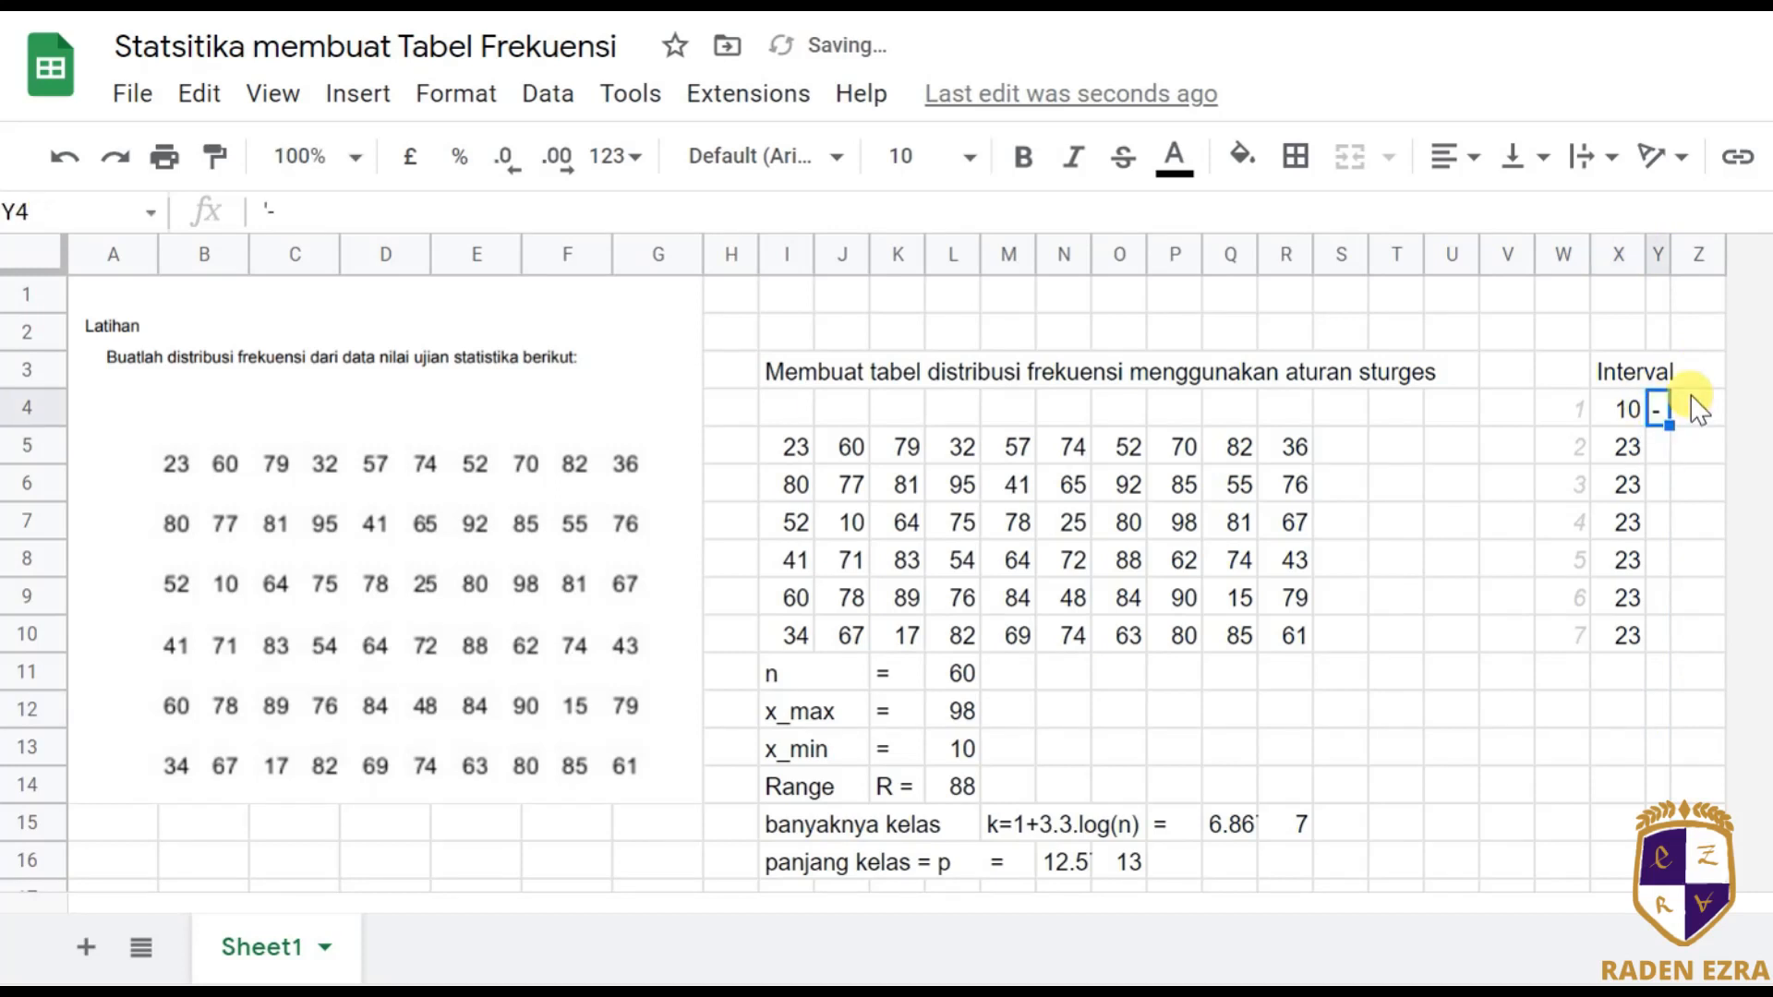
pyautogui.moveTo(1668, 423); pyautogui.dragTo(1674, 647)
pyautogui.click(1616, 672)
# Enter the first class's upper limit in cell Z4 as one less than the next lower limit, =X5-1.
pyautogui.click(1678, 416)
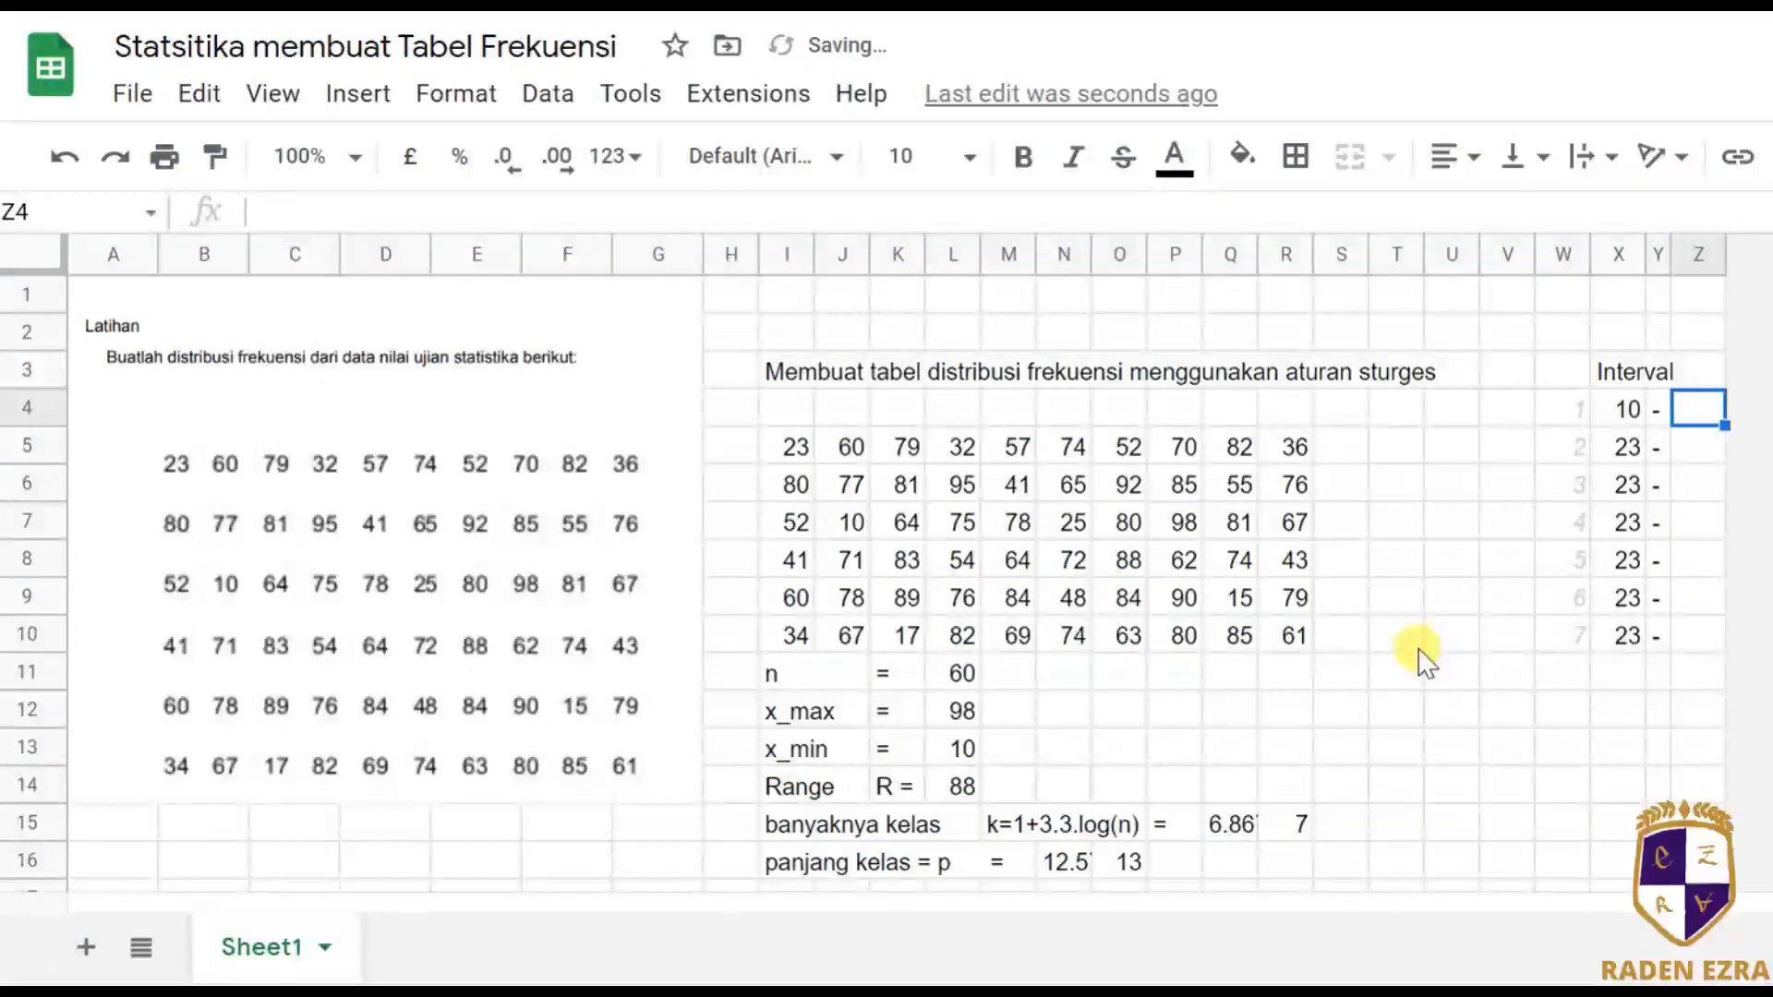
pyautogui.write('=')
pyautogui.press('Down')
pyautogui.press('Left')
pyautogui.press('Left')
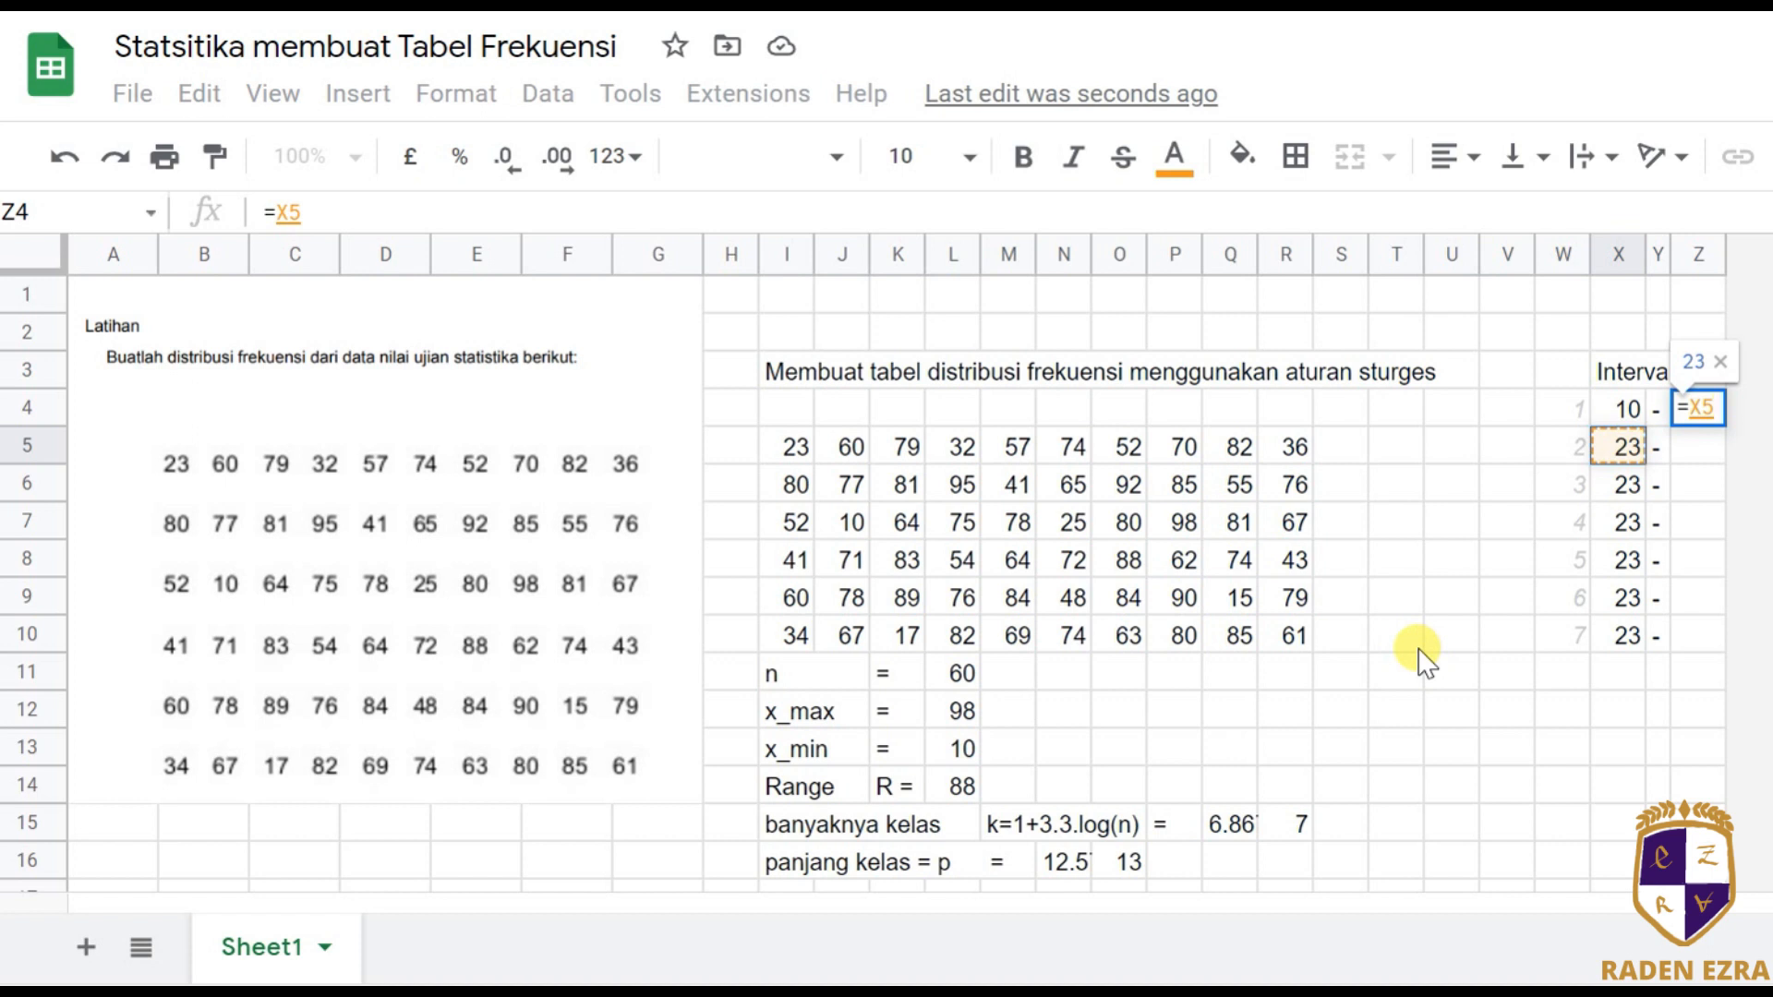
pyautogui.write('-1')
pyautogui.press('Return')
# Re-enter the second class's lower-limit formula =X4+O16 in cell X5.
pyautogui.press('Down')
pyautogui.press('Up')
pyautogui.press('Left')
pyautogui.press('Left')
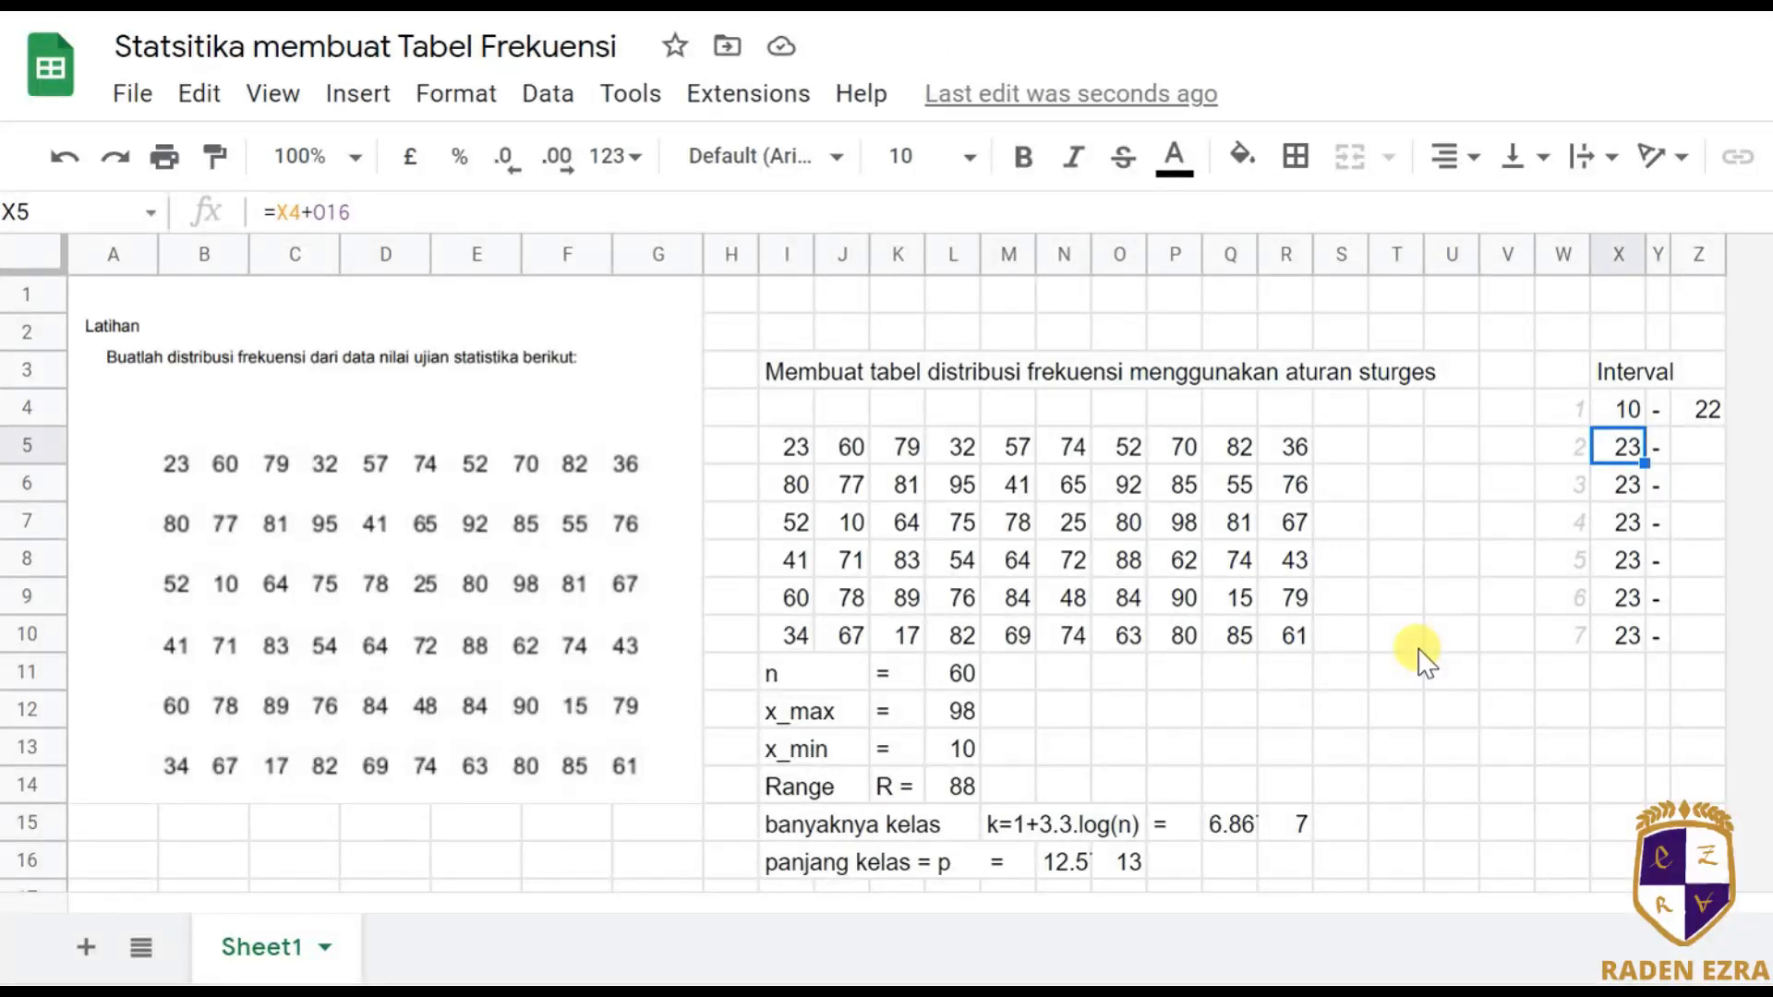
pyautogui.press('F2')
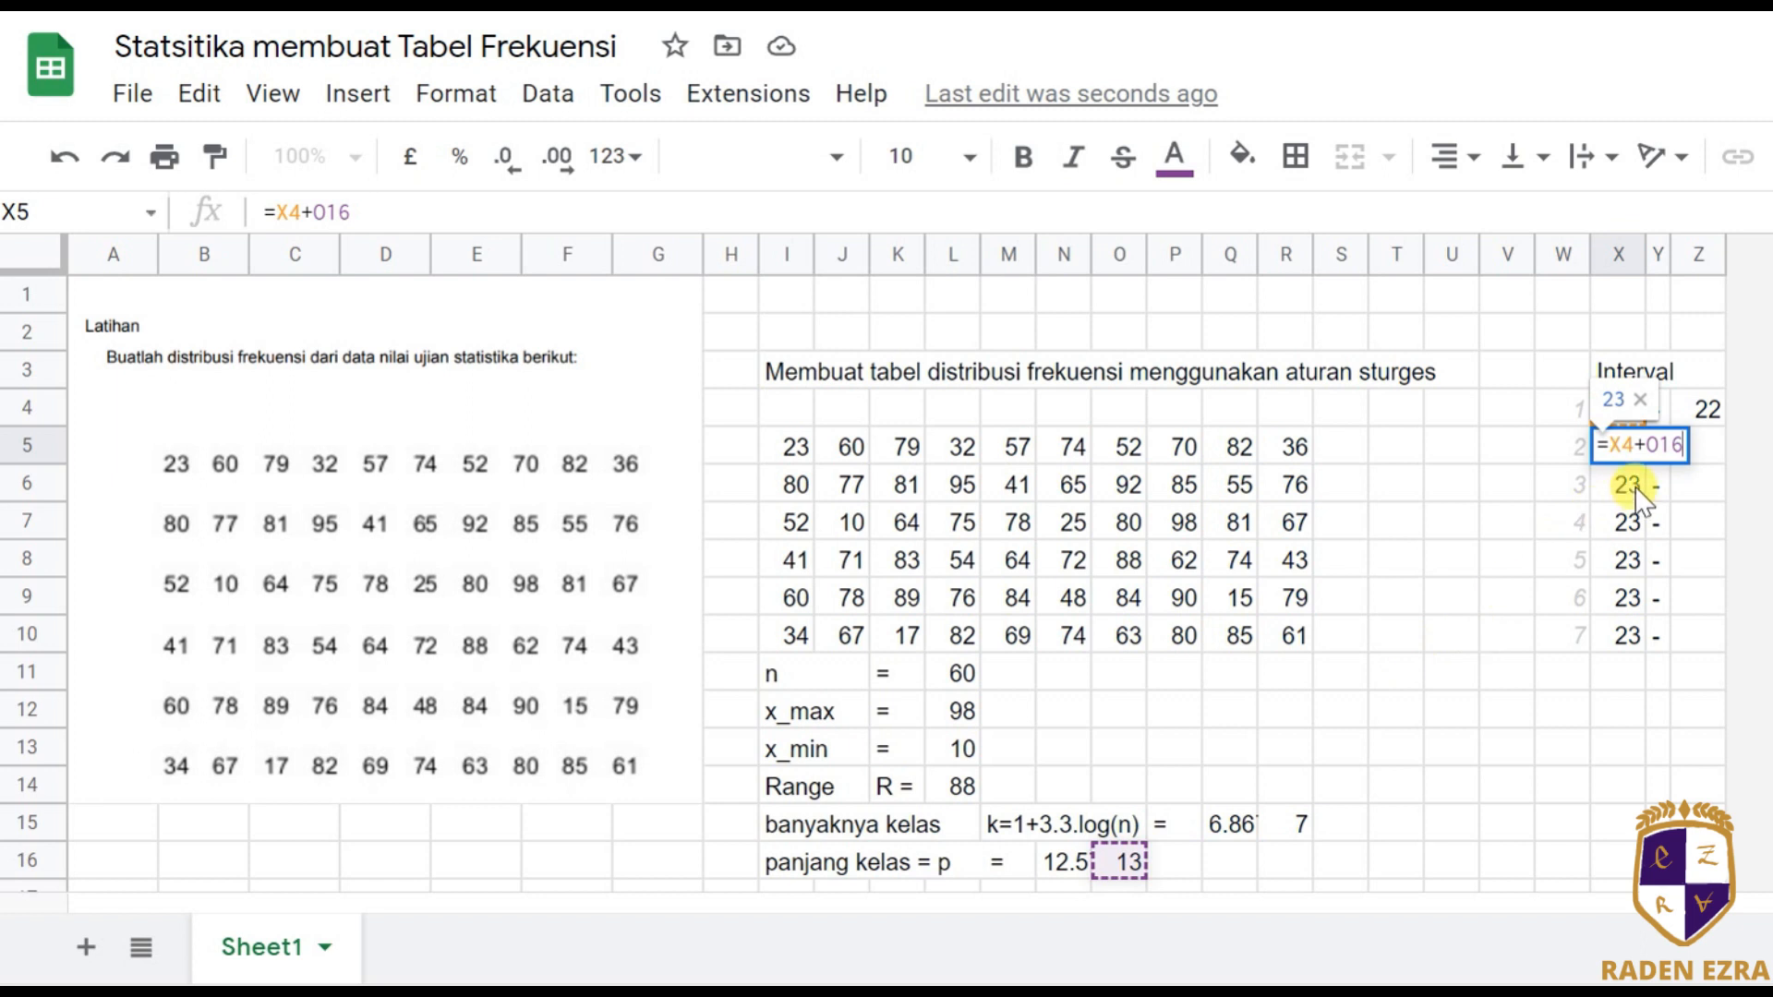
pyautogui.press('BackSpace')
pyautogui.press('BackSpace')
pyautogui.press('BackSpace')
pyautogui.press('BackSpace')
pyautogui.press('BackSpace')
pyautogui.press('BackSpace')
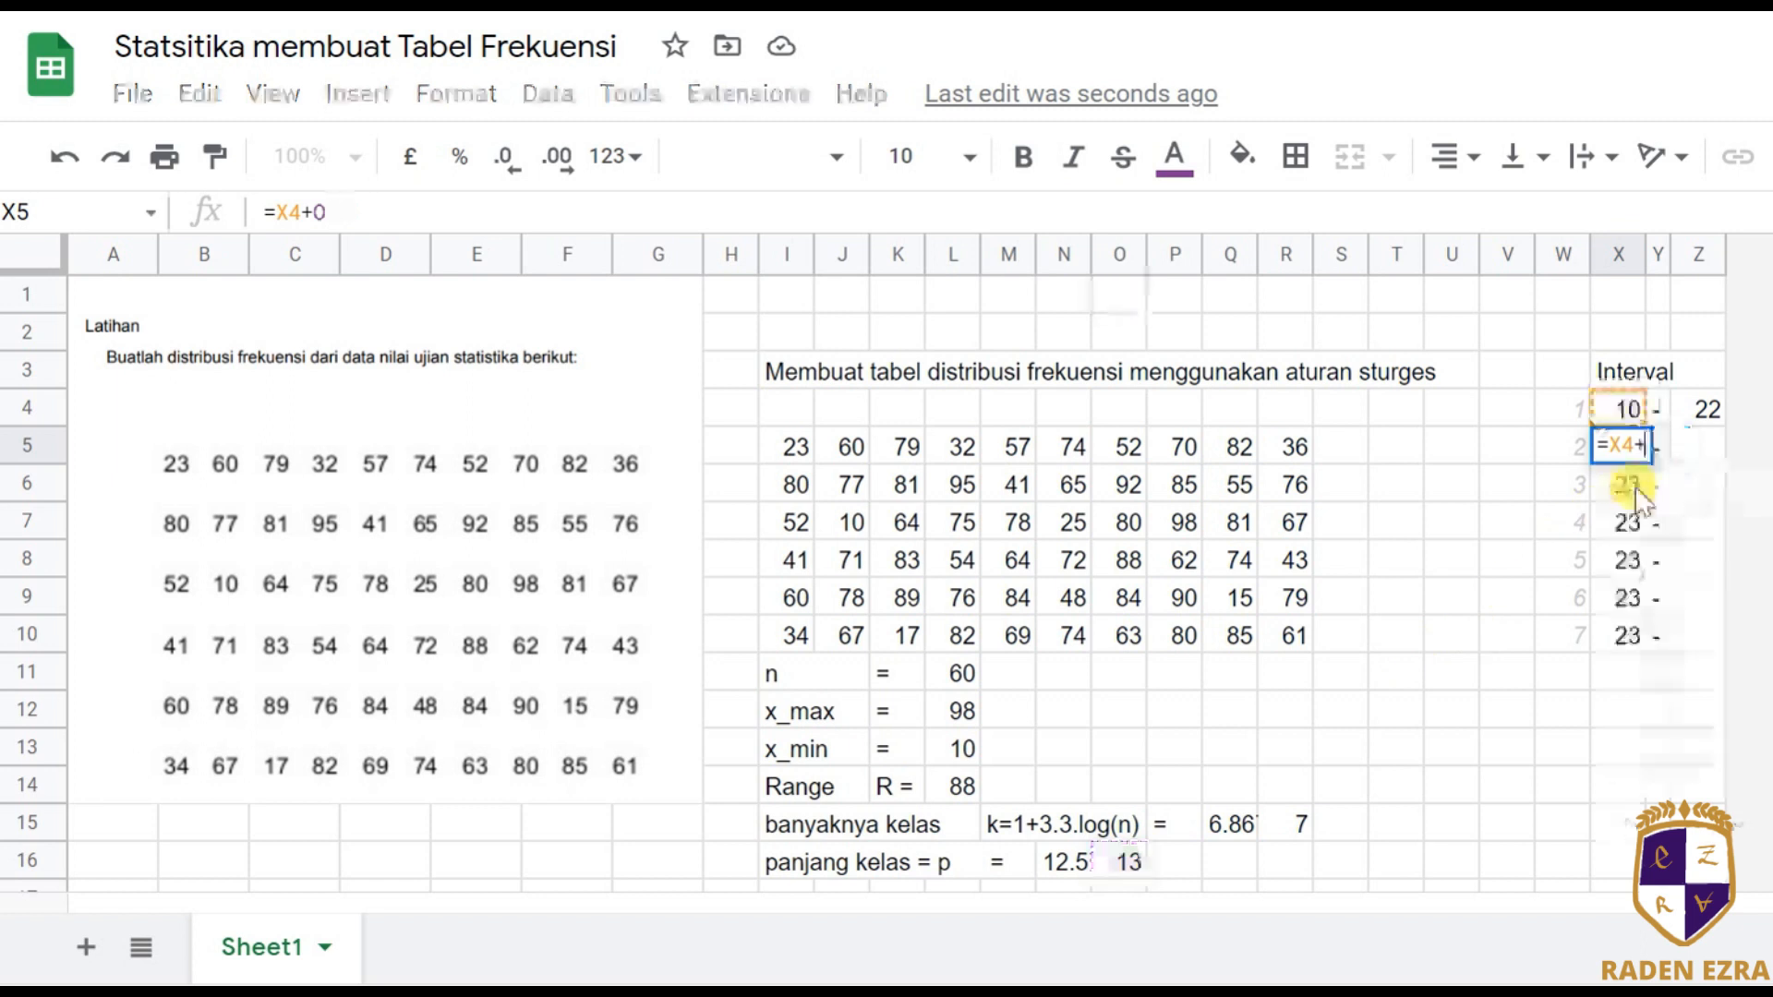
pyautogui.click(1611, 405)
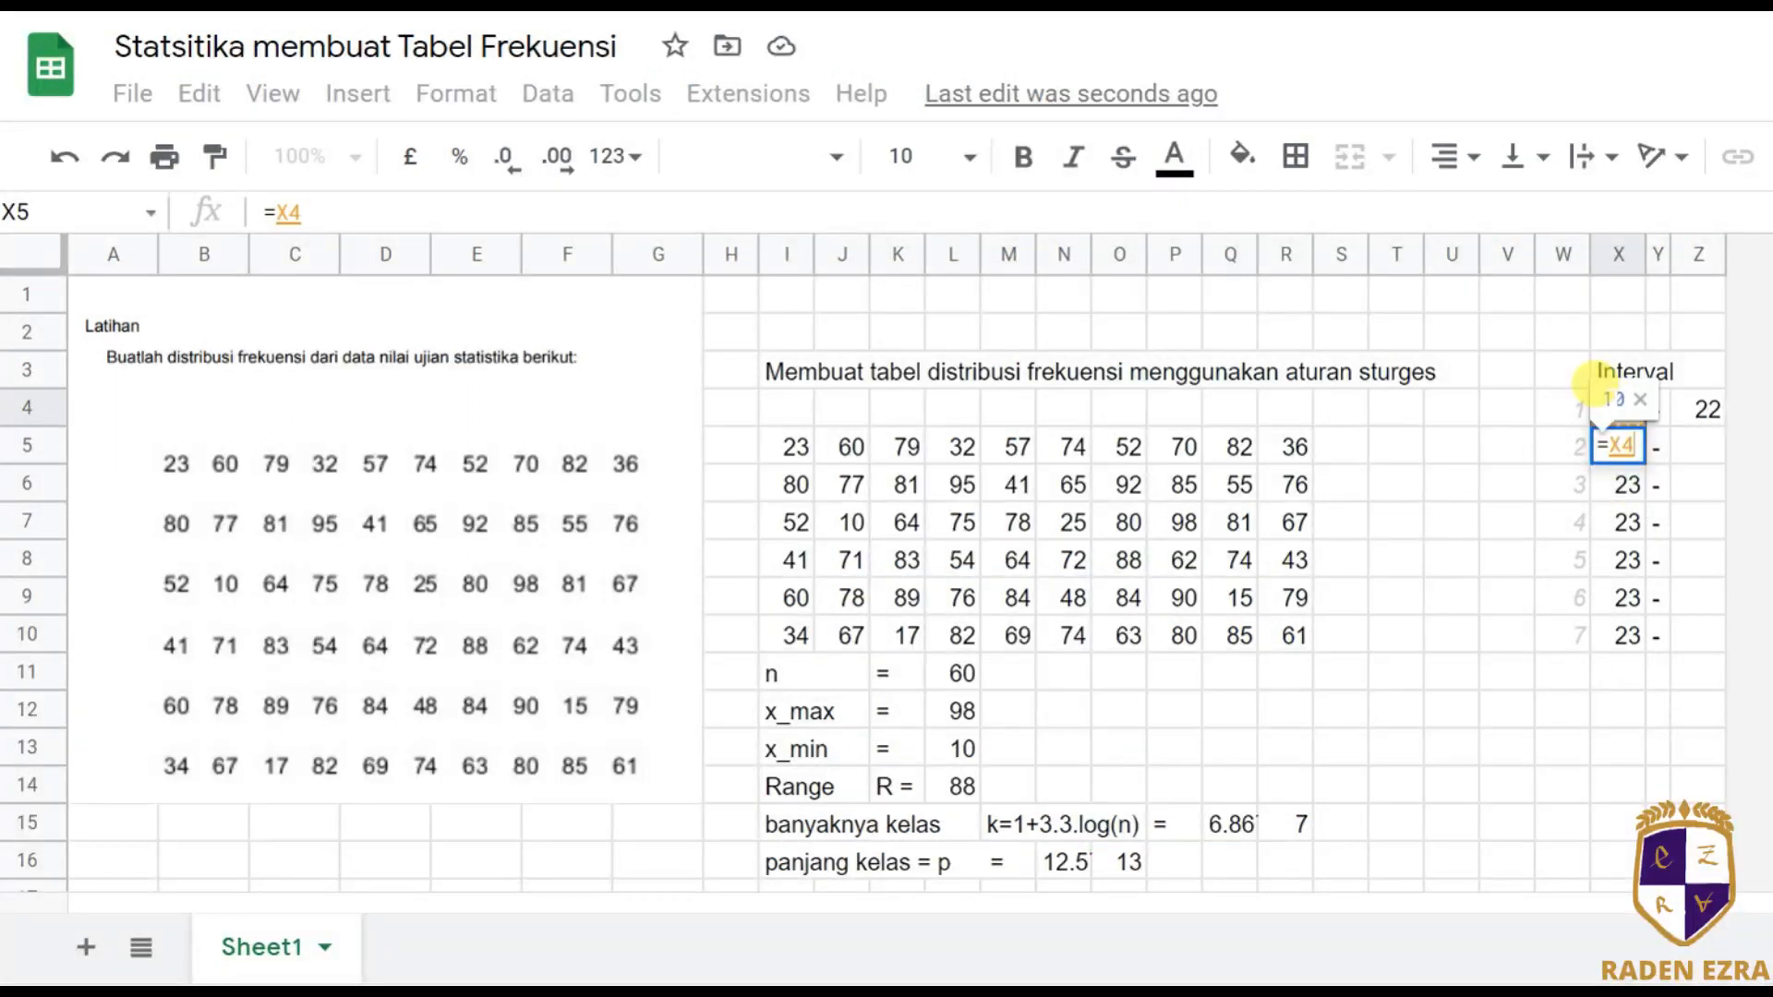
pyautogui.write('+')
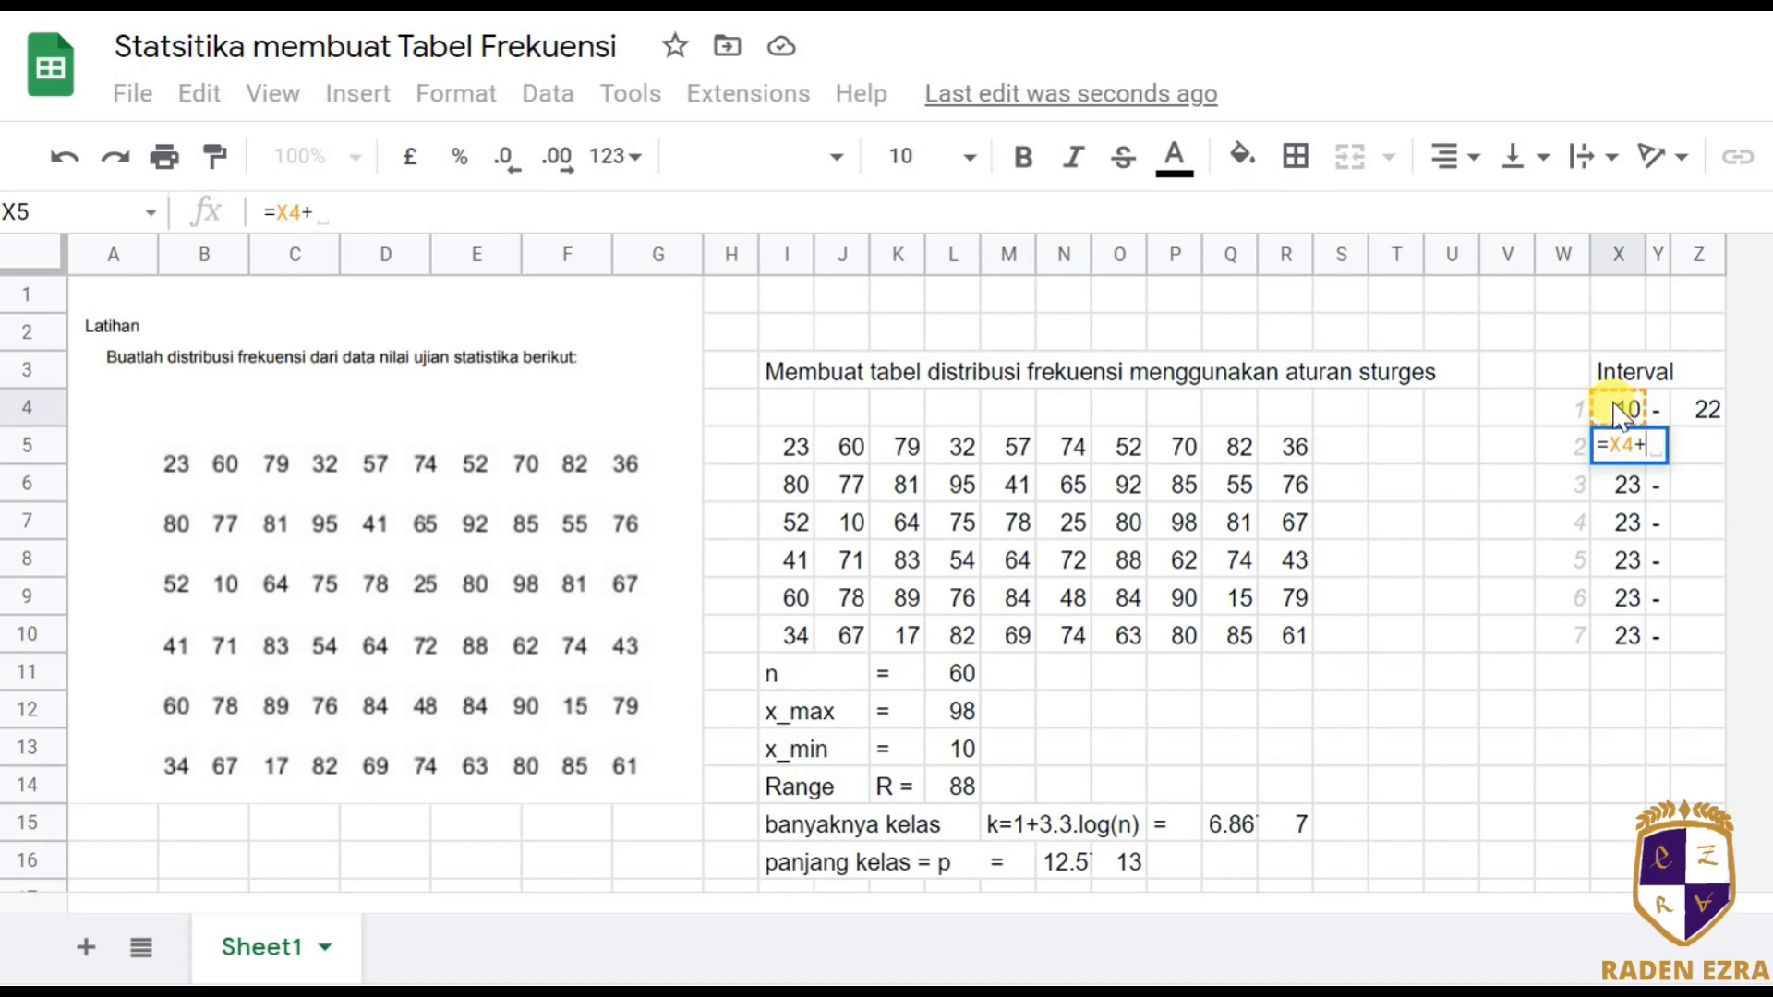
pyautogui.click(1121, 871)
pyautogui.press('Return')
pyautogui.press('Up')
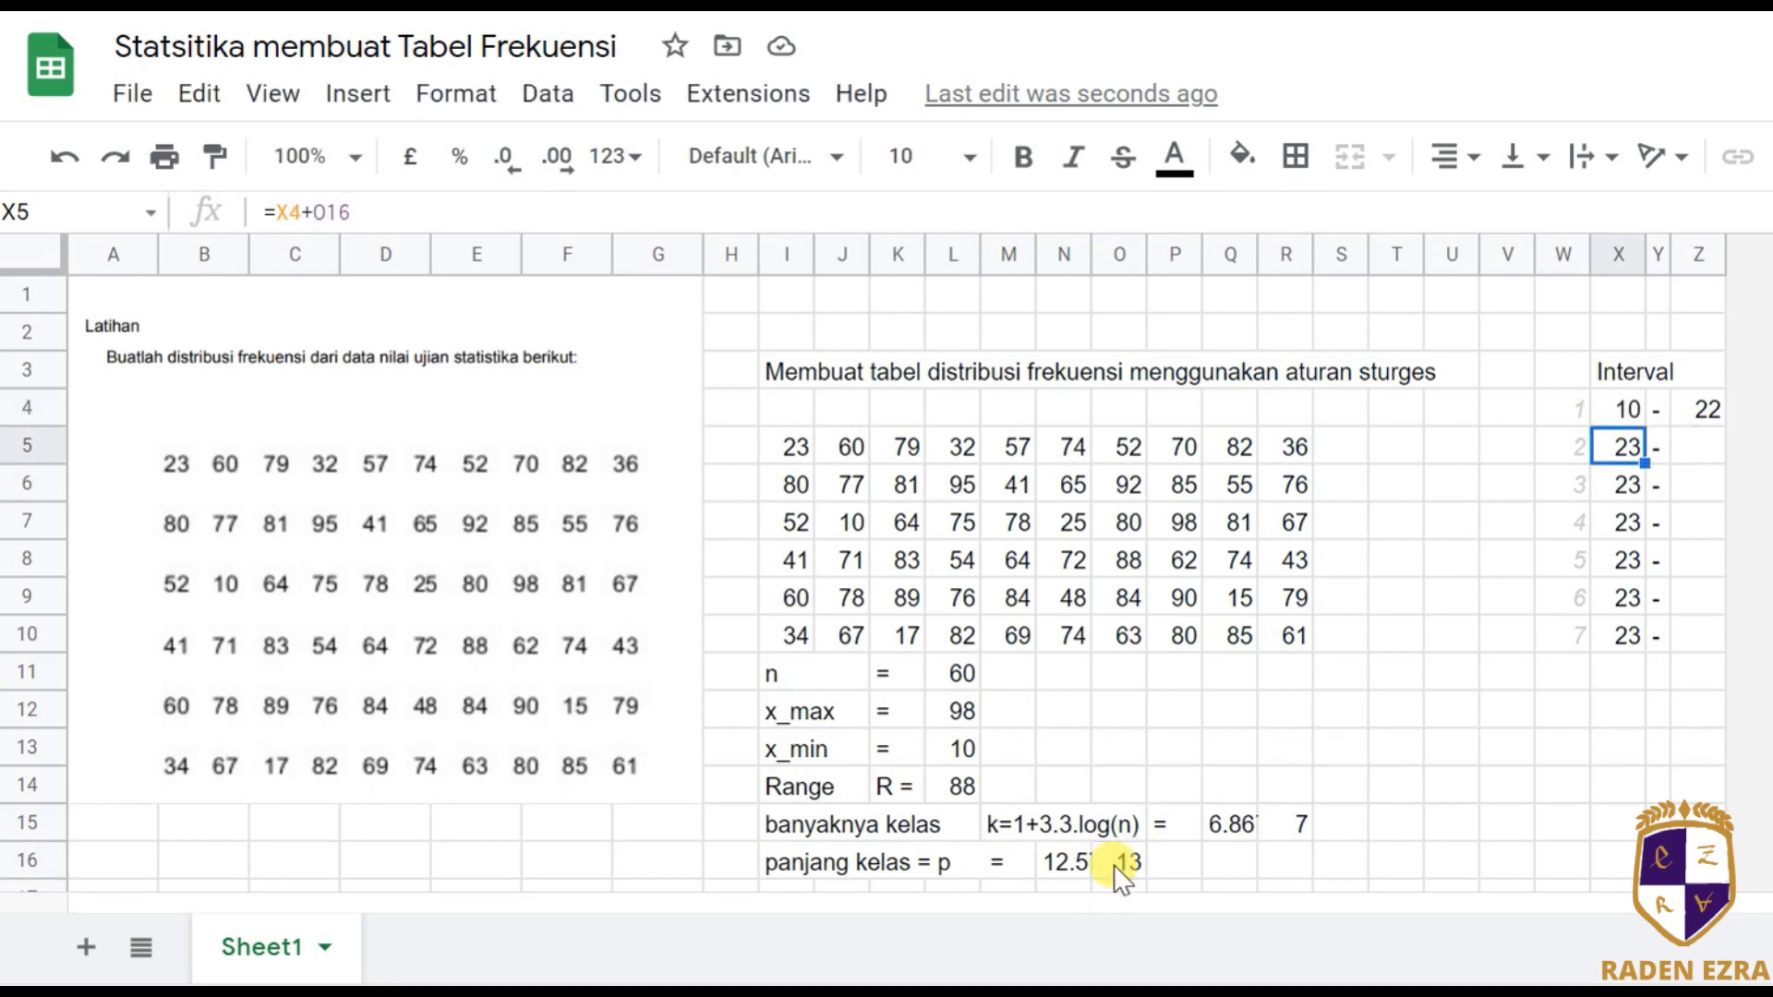
# Make the class width reference absolute in X5, giving =X4+$O$16, and fill the formula down to X10.
pyautogui.press('Return')
pyautogui.write('$')
pyautogui.press('Right')
pyautogui.write('$')
pyautogui.press('Return')
pyautogui.press('Up')
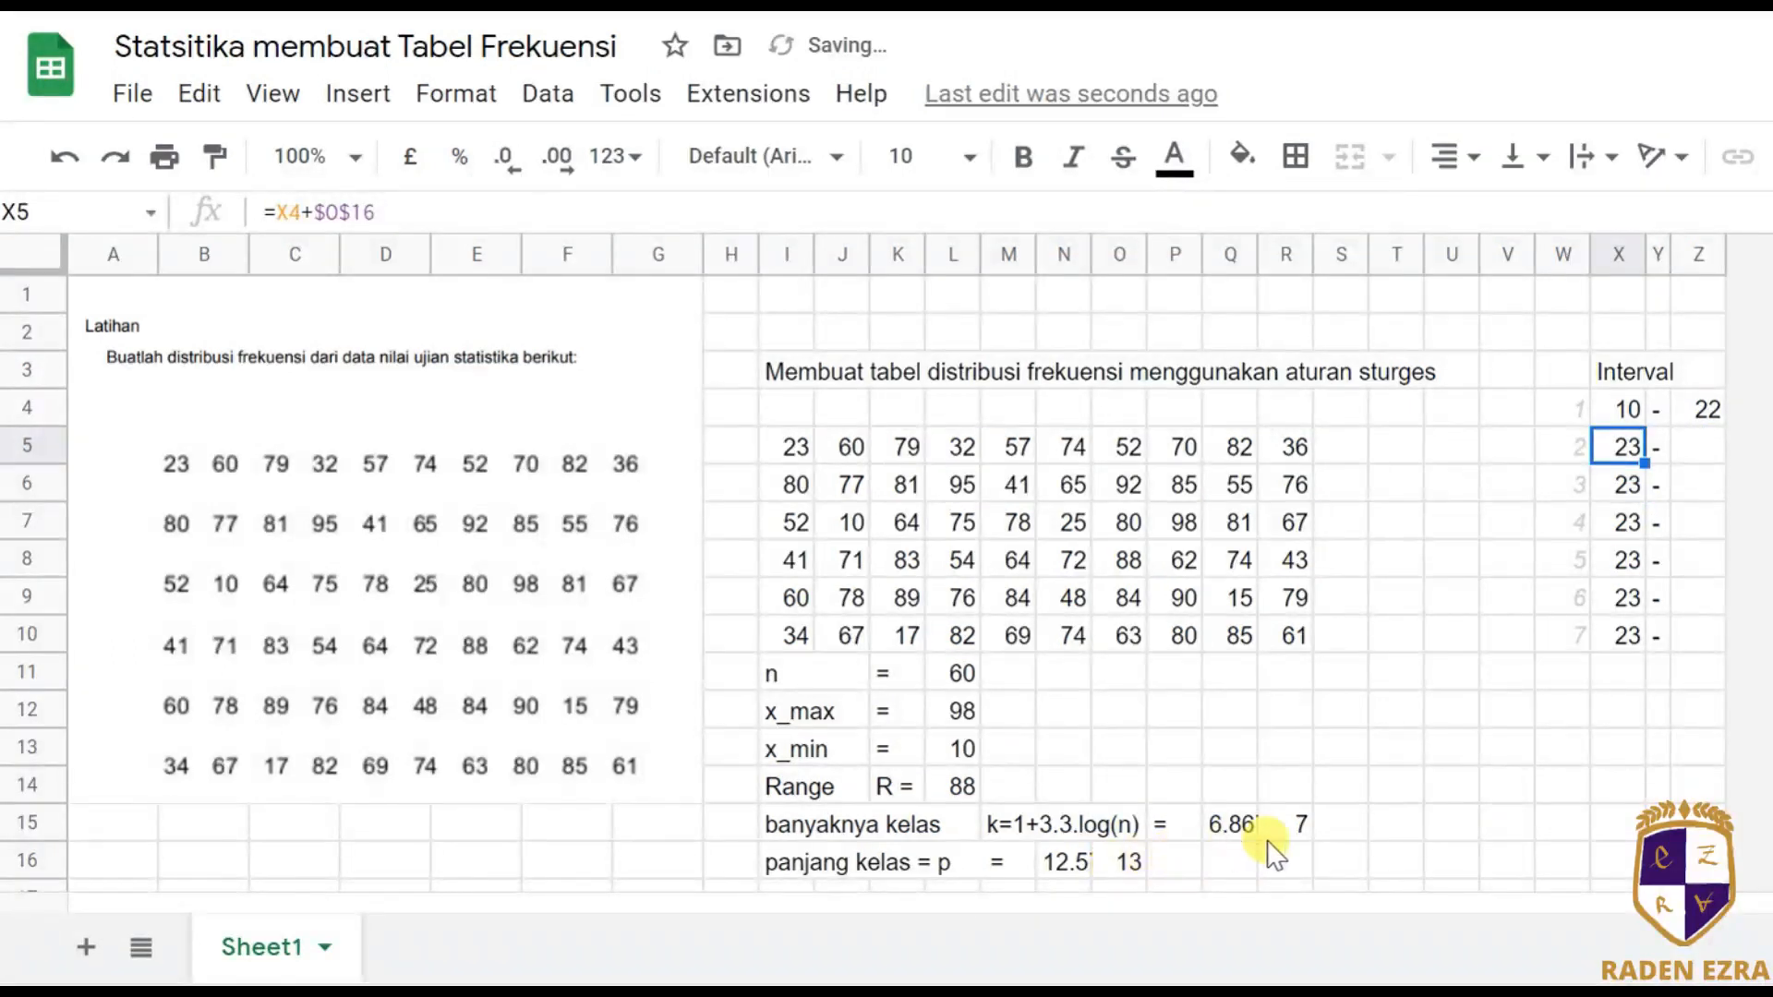
pyautogui.moveTo(1646, 463); pyautogui.dragTo(1625, 637)
# Enter the upper limit =X6-1 in cell Z5 and fill it down through Z9.
pyautogui.click(1698, 452)
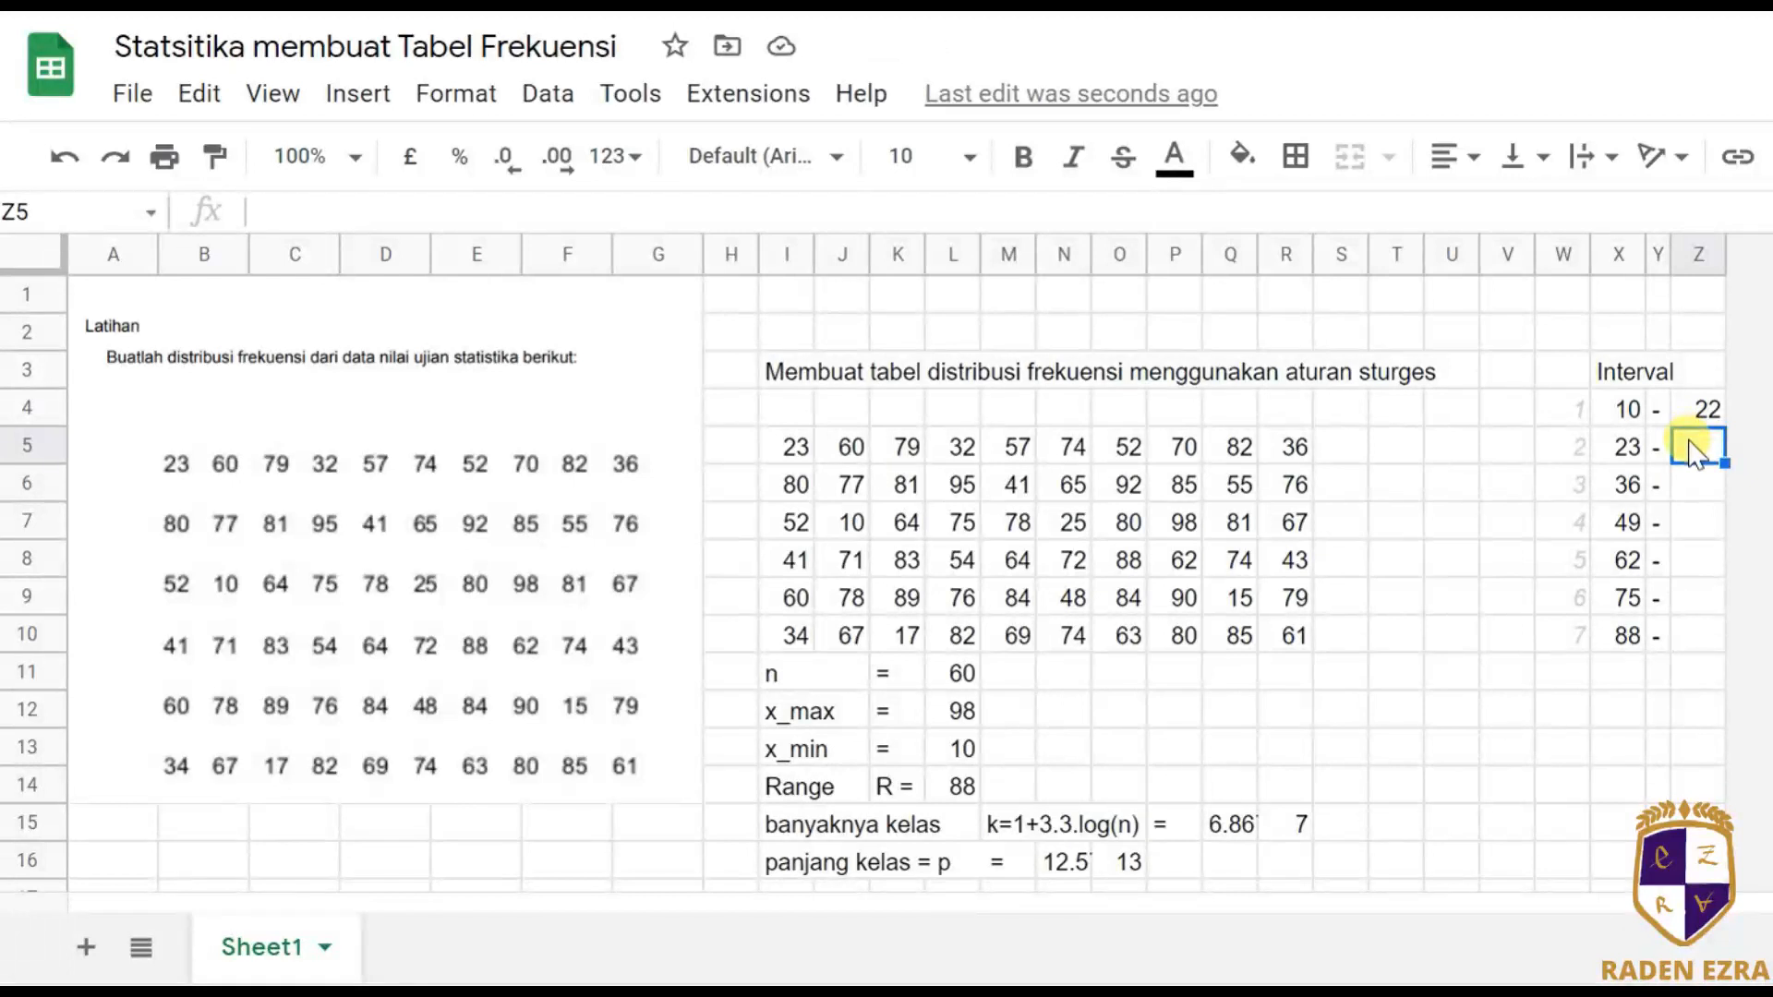
pyautogui.write('=')
pyautogui.click(1626, 485)
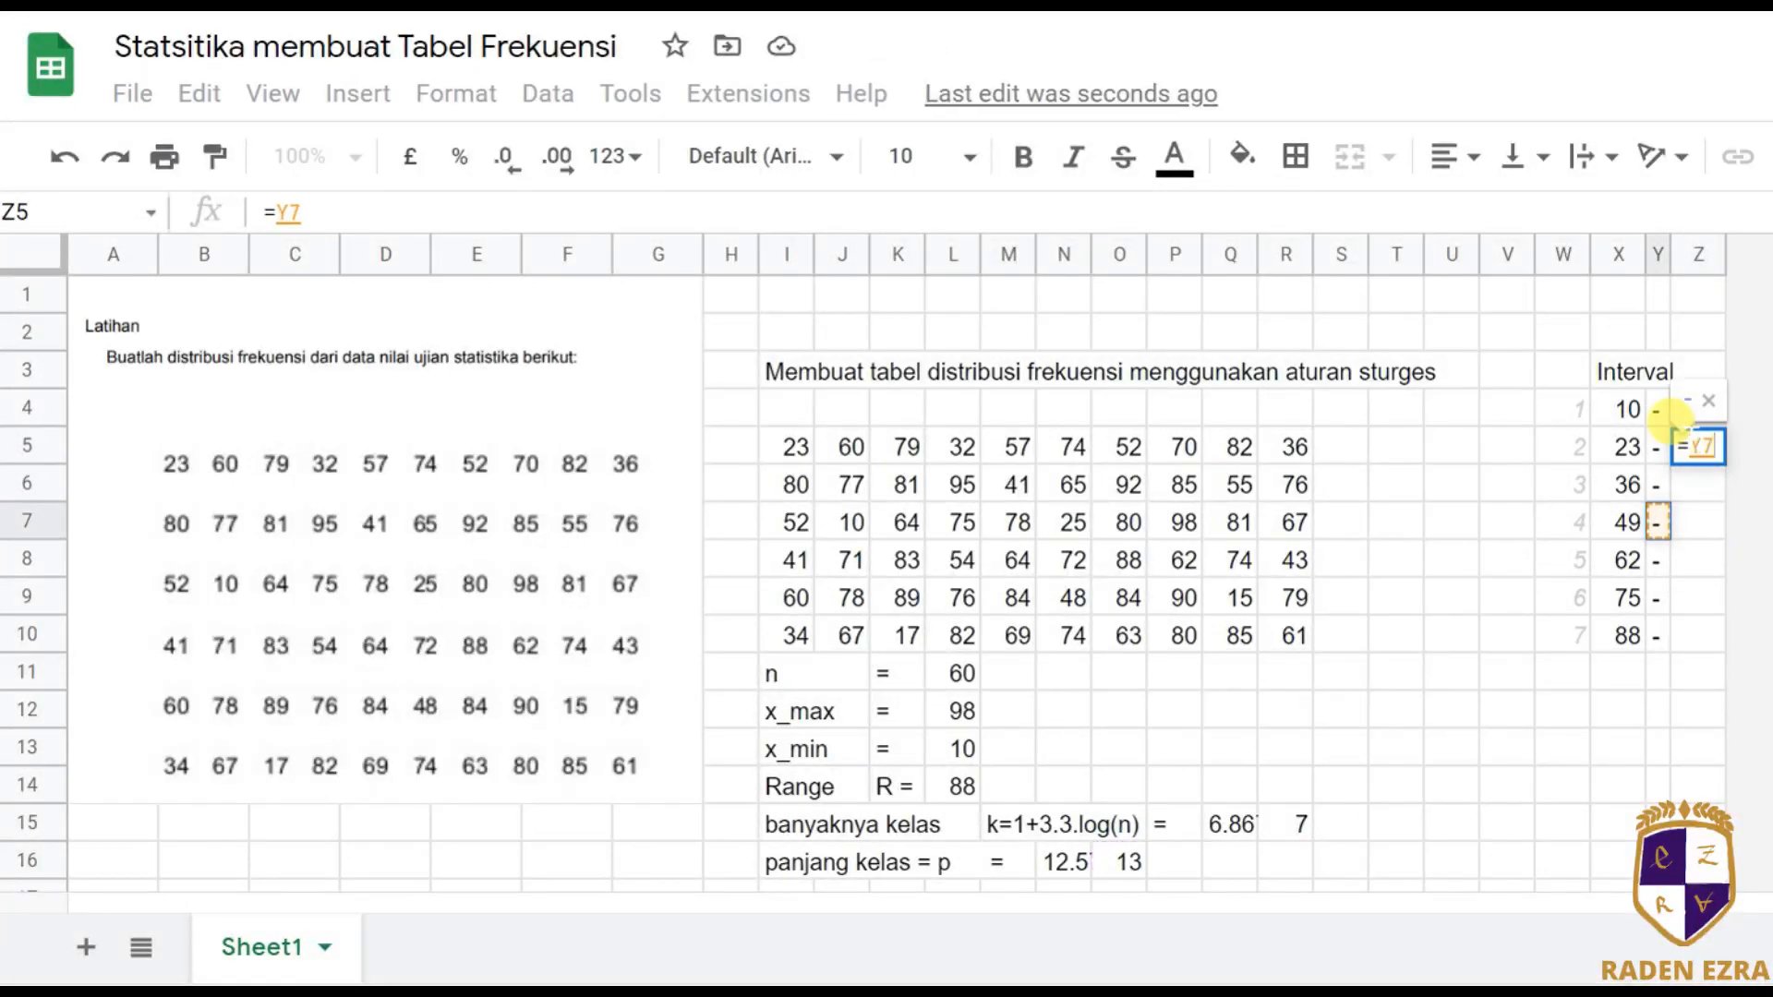
pyautogui.write('-1')
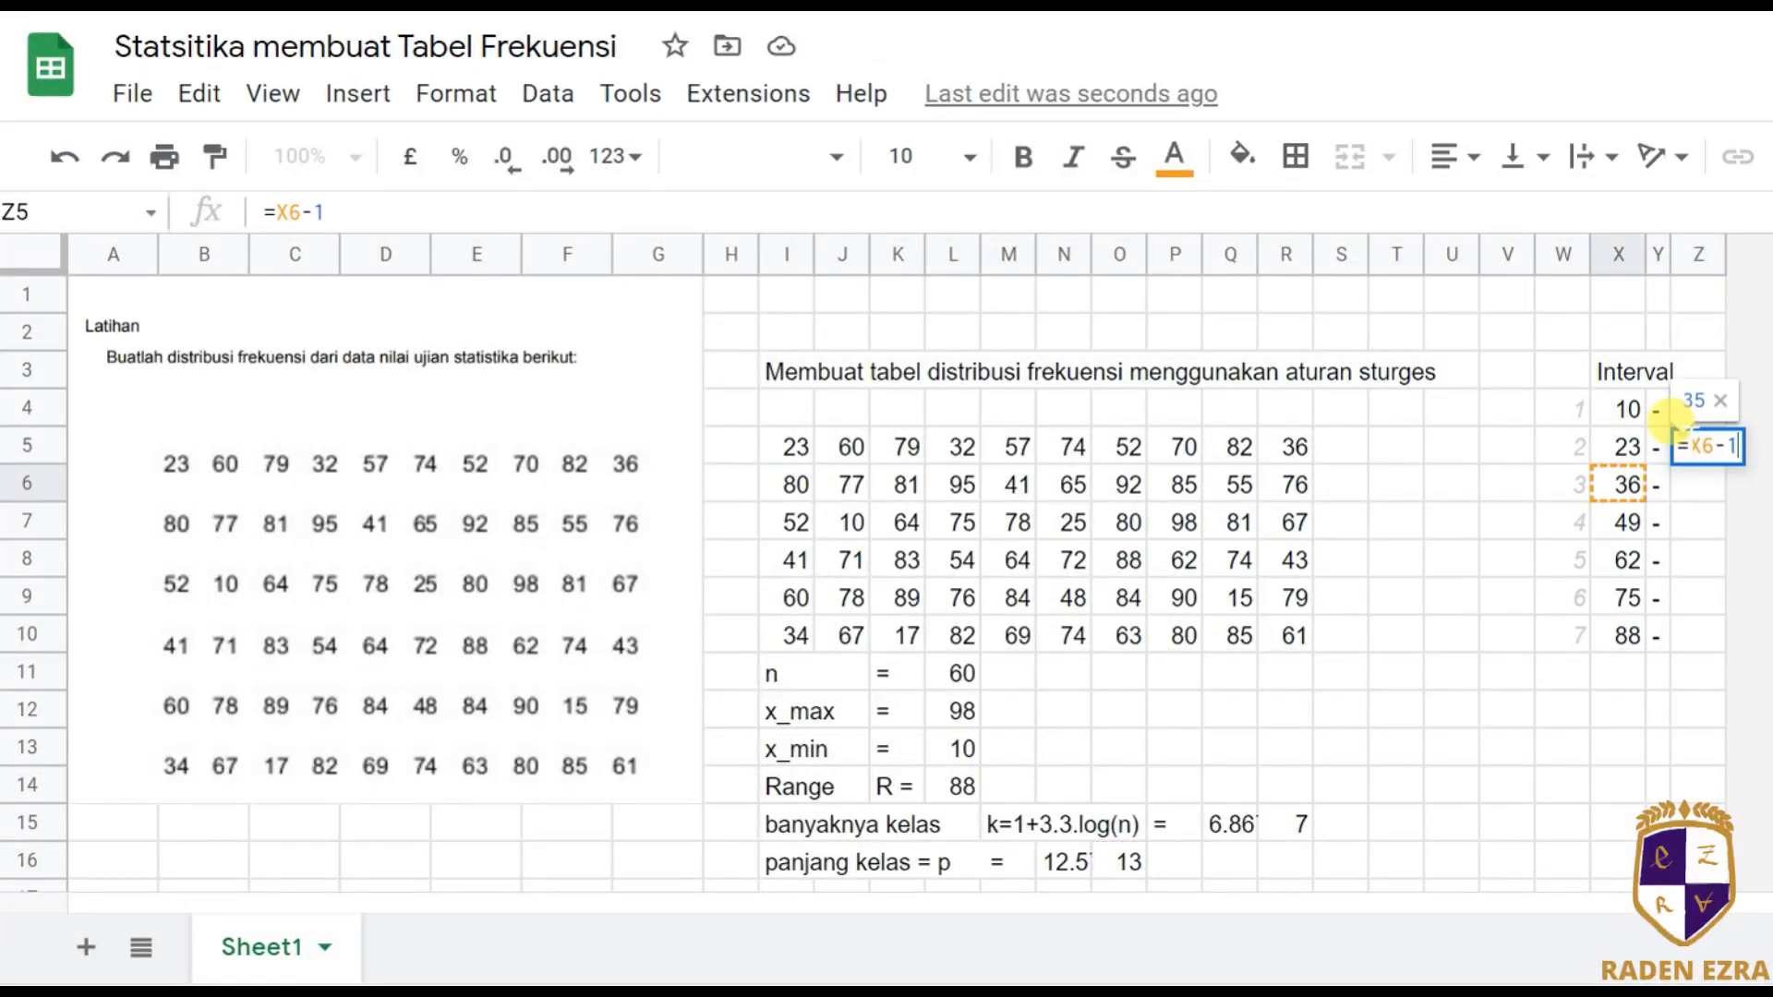
pyautogui.press('Return')
pyautogui.click(1694, 451)
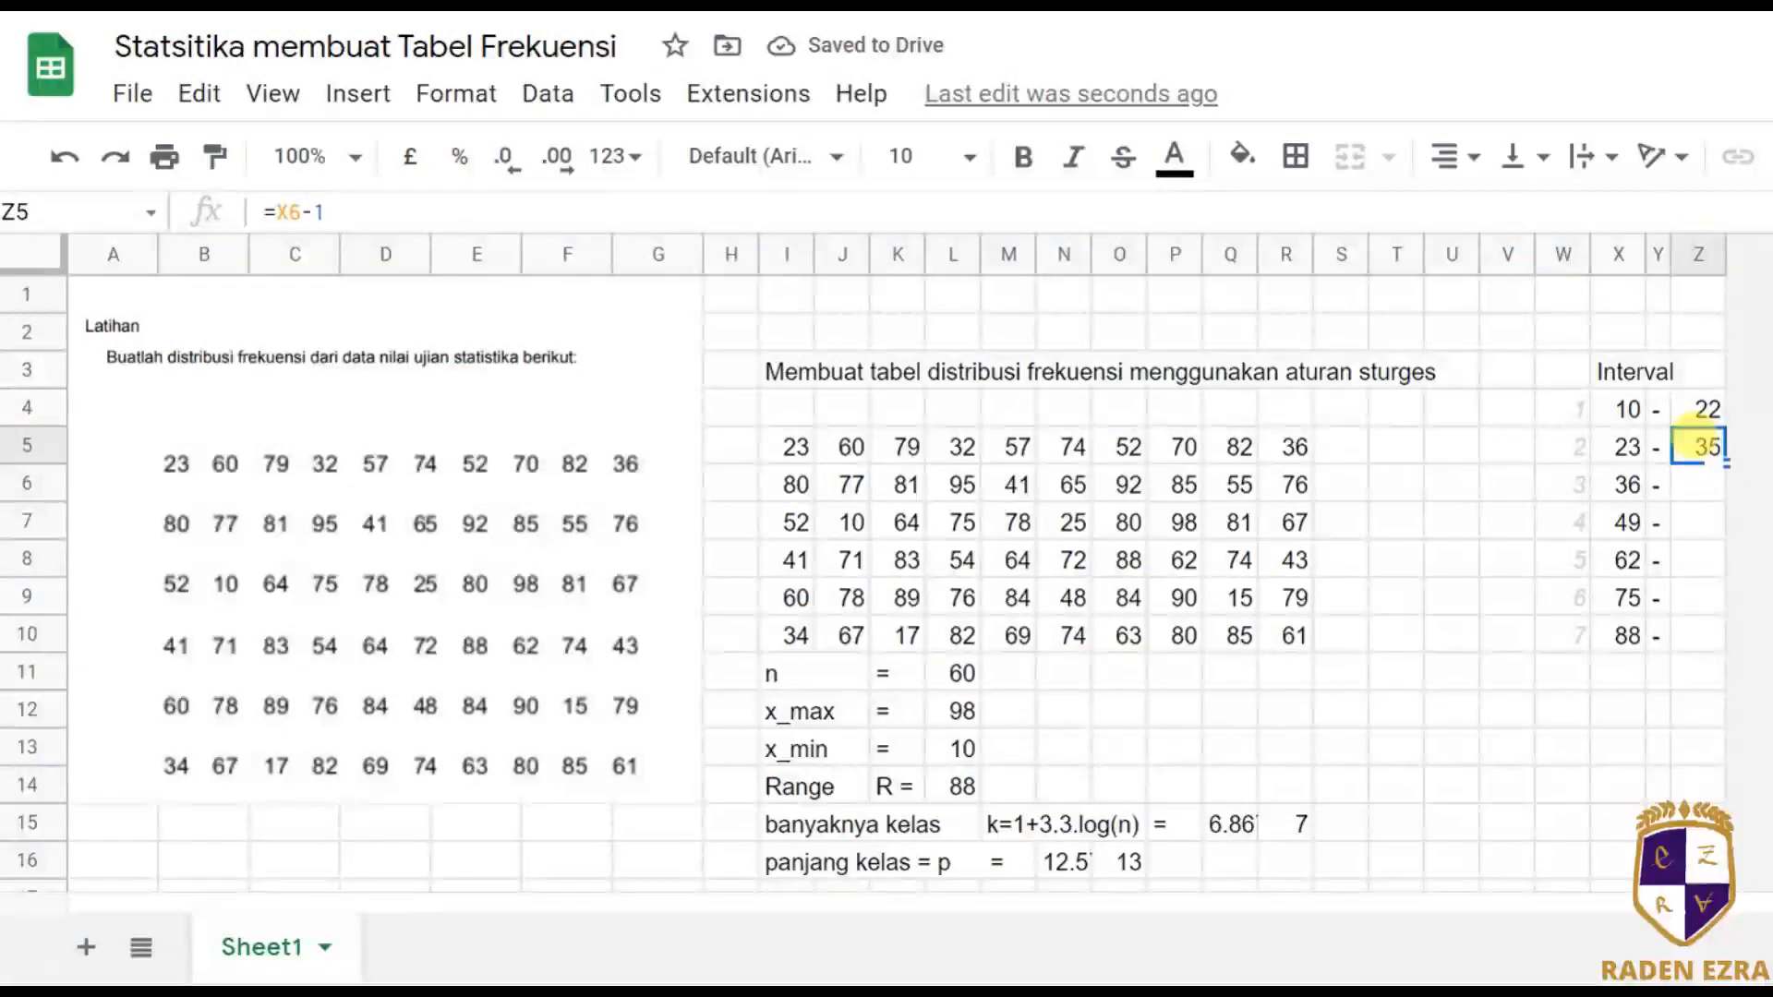
pyautogui.moveTo(1721, 457); pyautogui.dragTo(1703, 595)
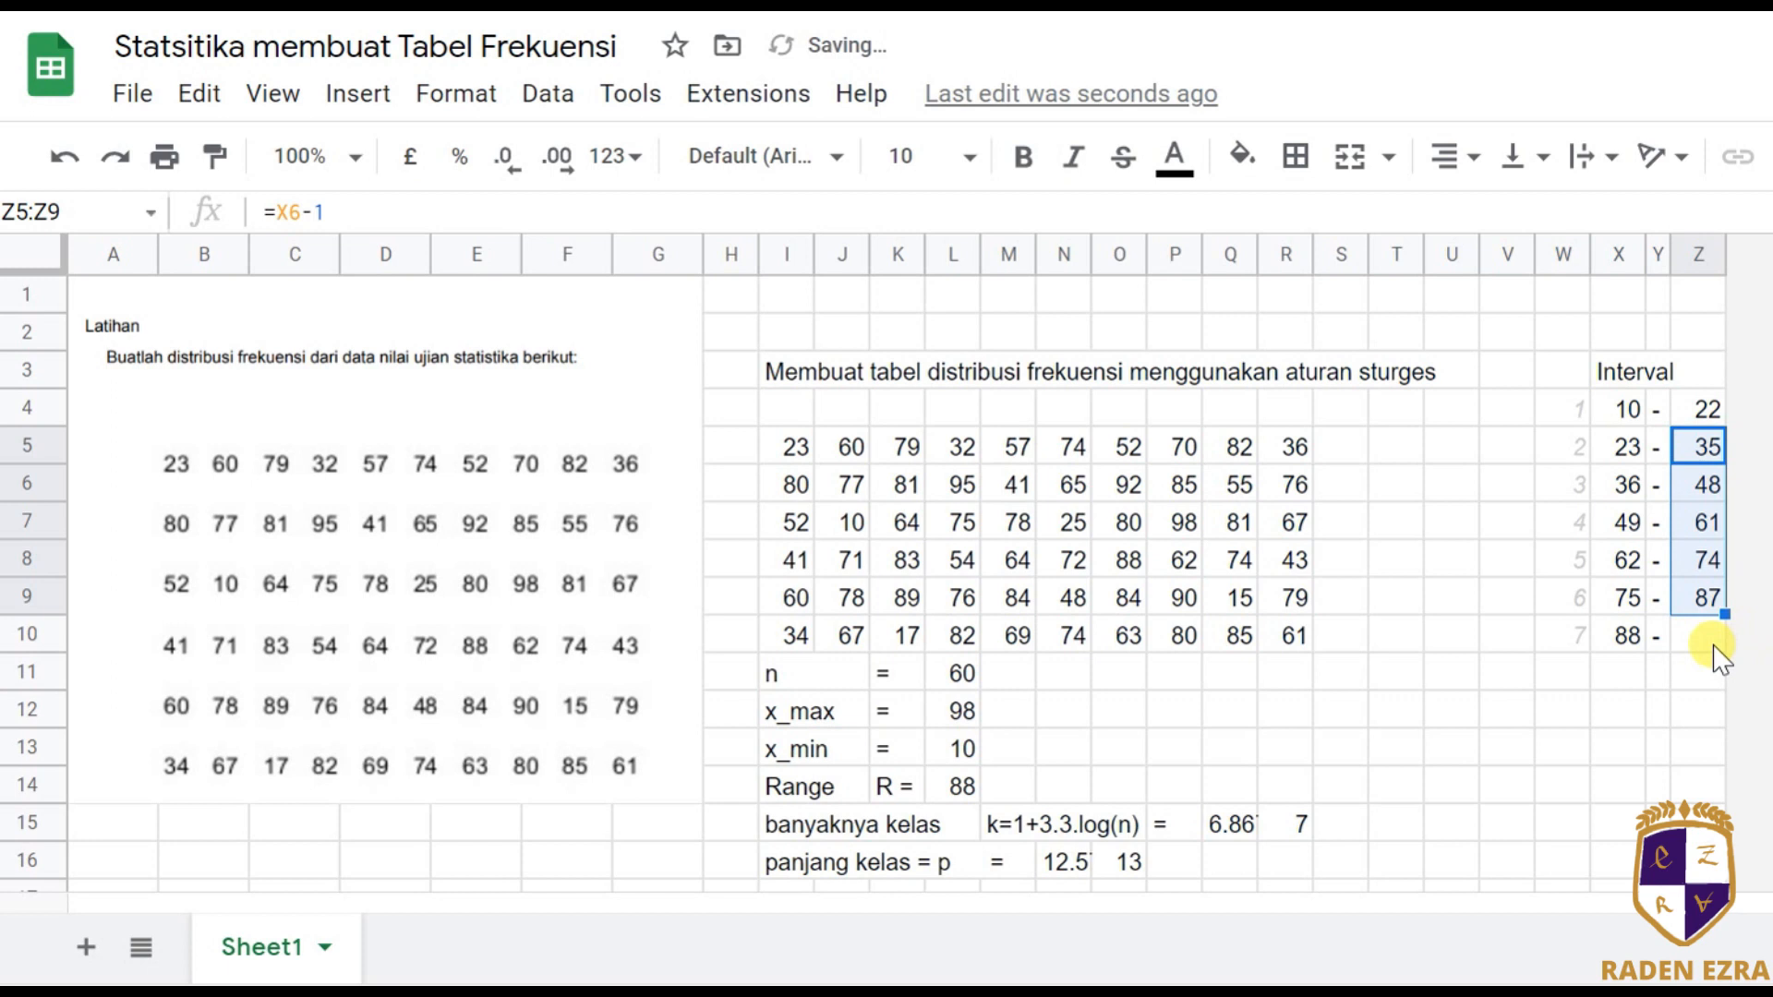
# Enter the last class's upper limit in cell Z10 with the formula =X10+O16-1.
pyautogui.click(1708, 639)
pyautogui.write('=X10')
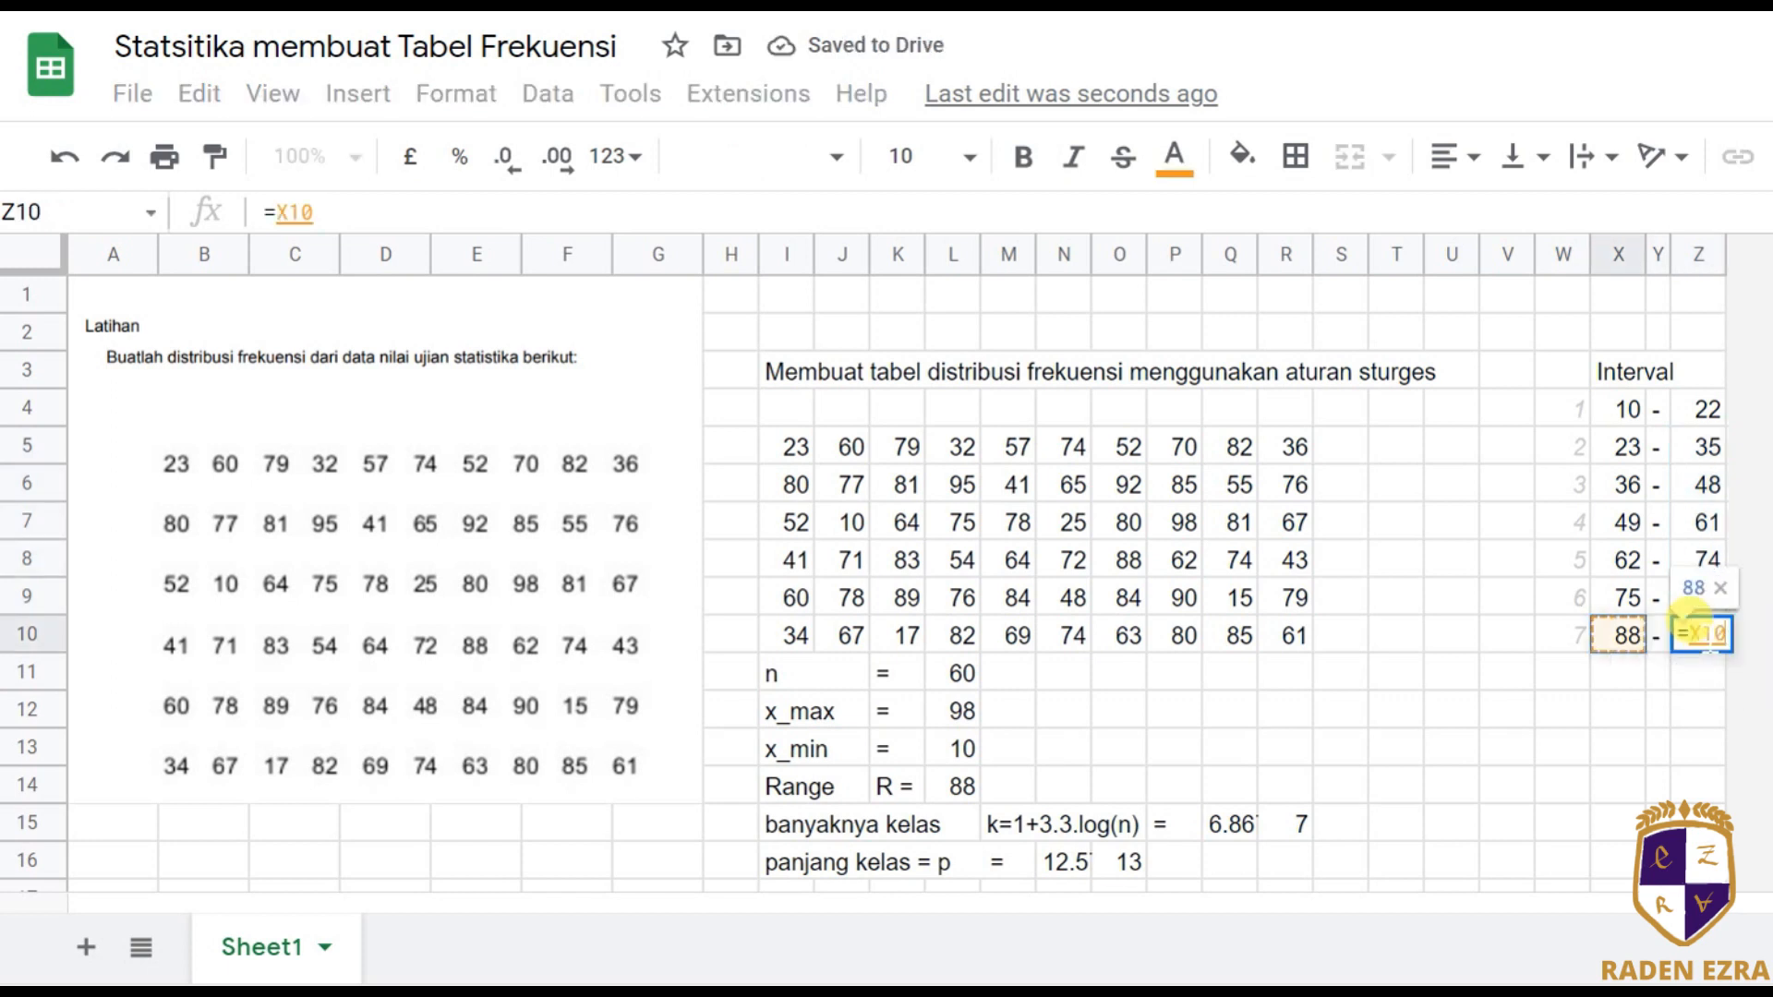
pyautogui.write('+')
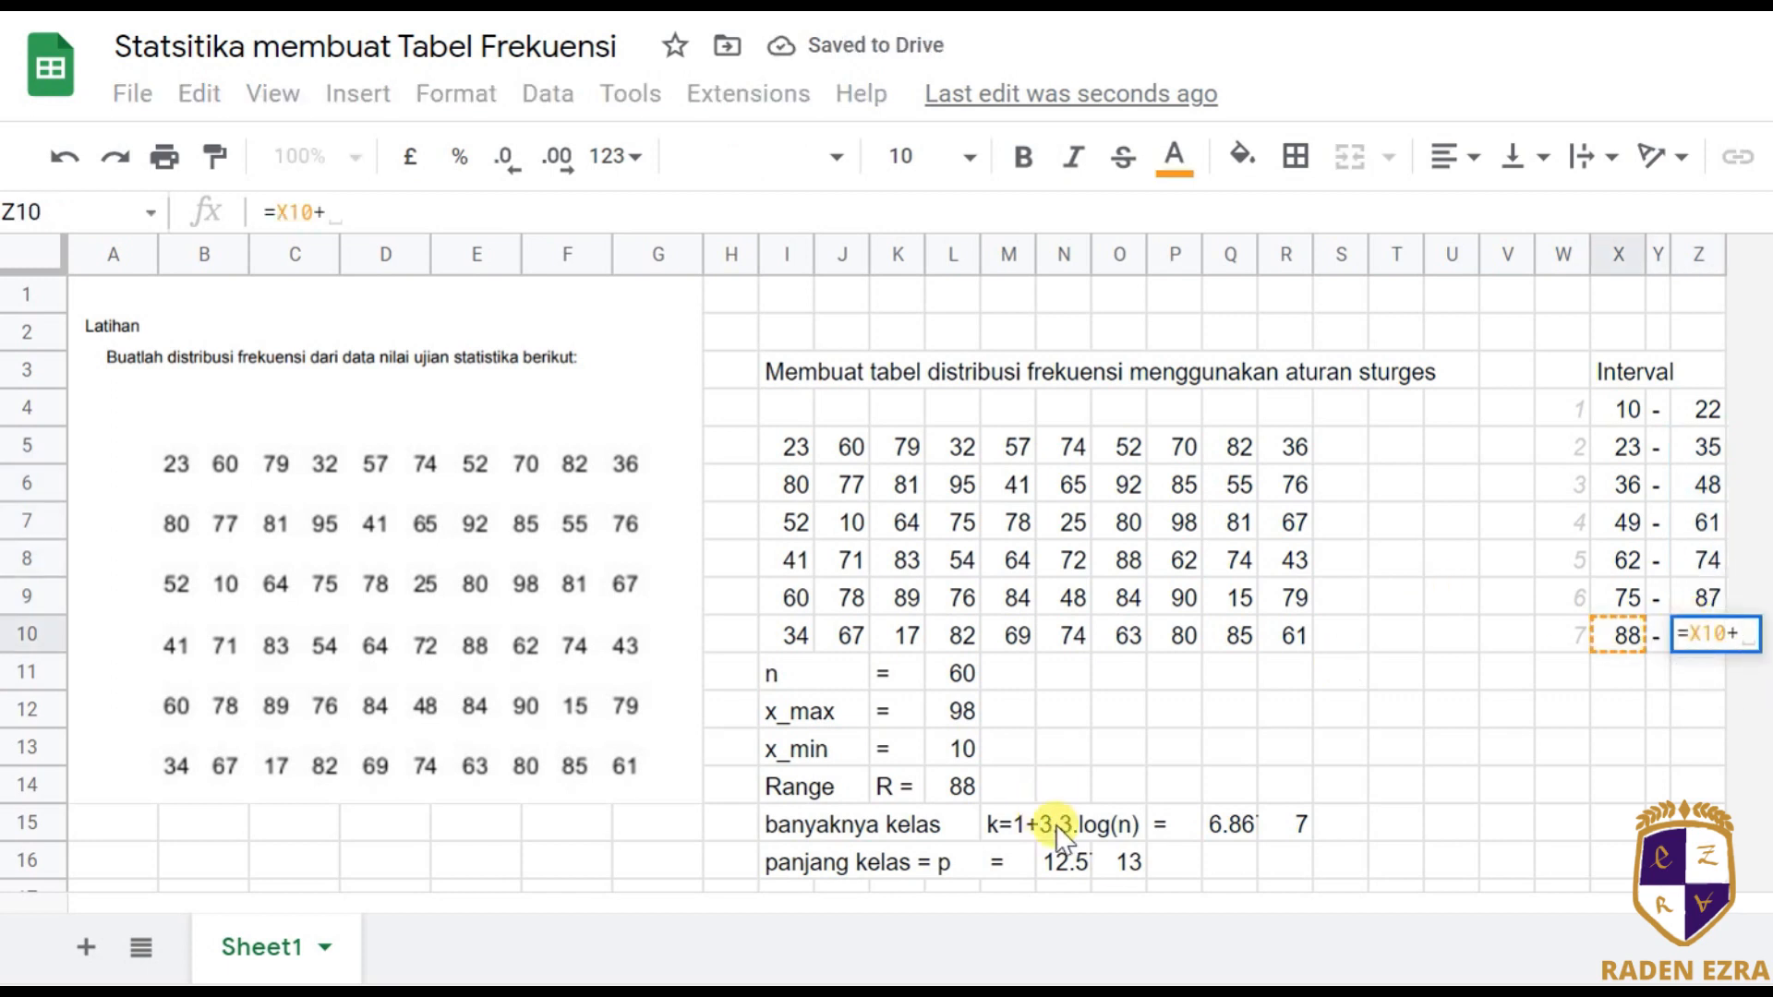
pyautogui.click(1122, 859)
pyautogui.write('-1')
pyautogui.press('Return')
pyautogui.press('Up')
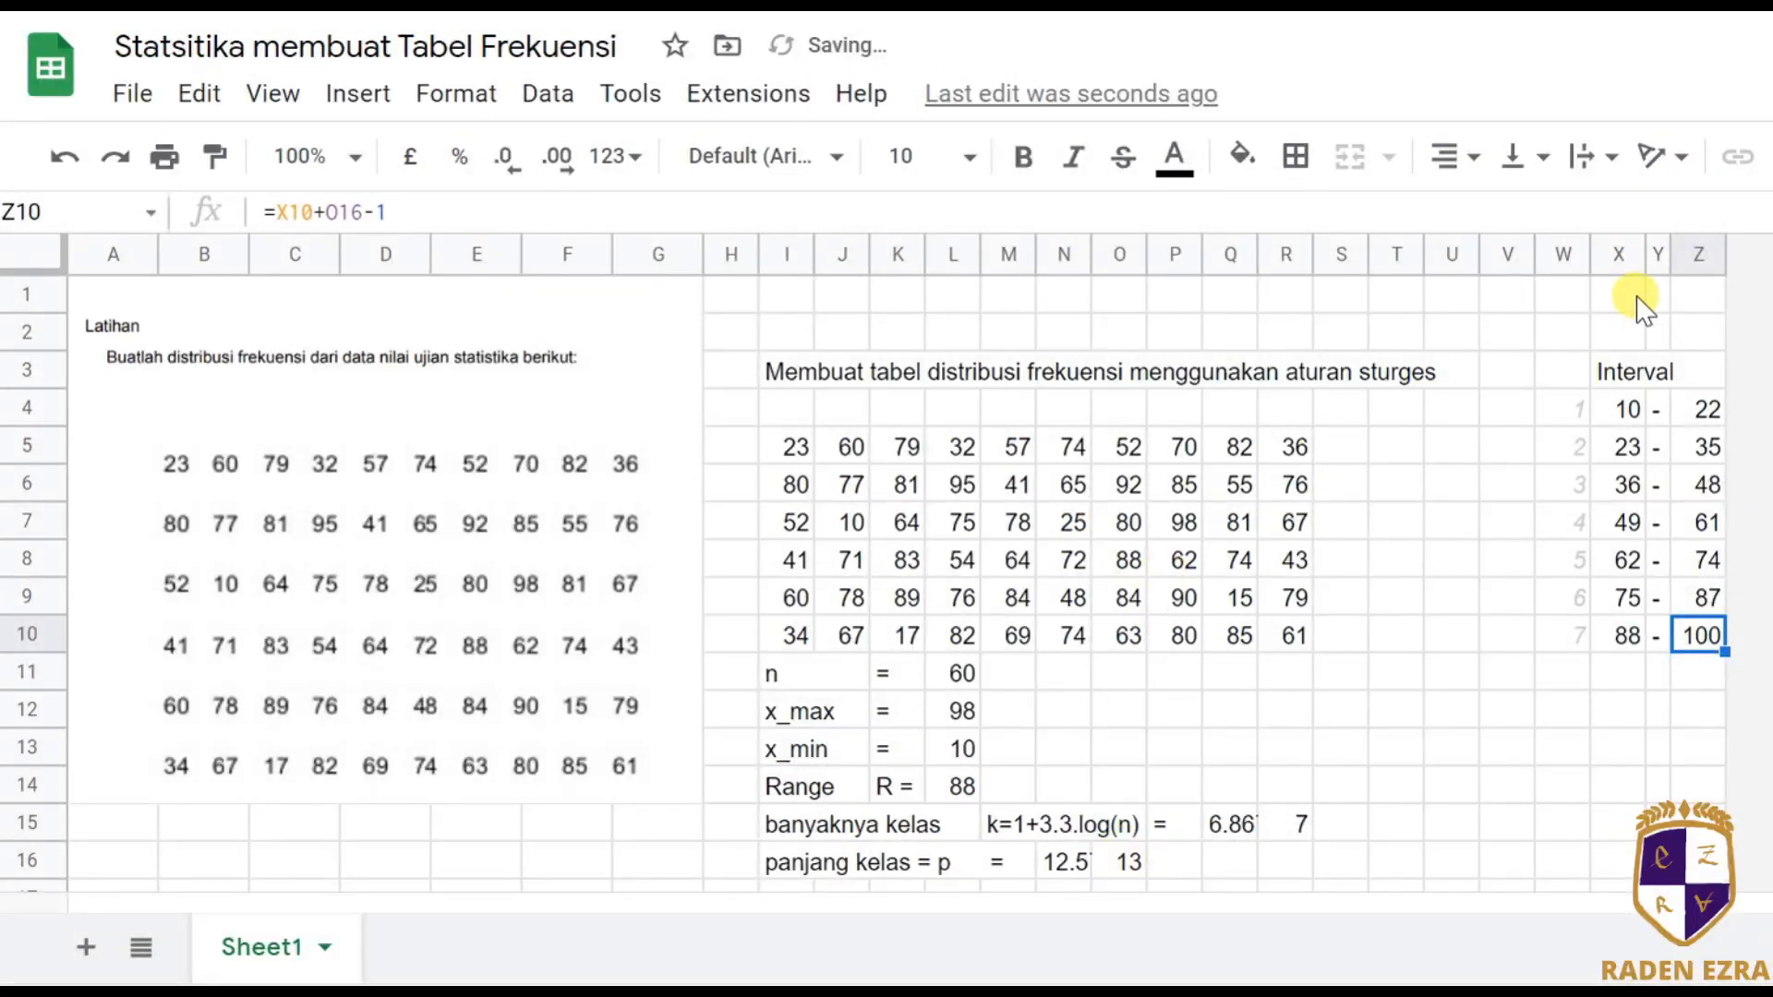
# Insert several blank columns to the right of column Z to make room for more table columns.
pyautogui.click(1689, 264)
pyautogui.rightClick(1689, 263)
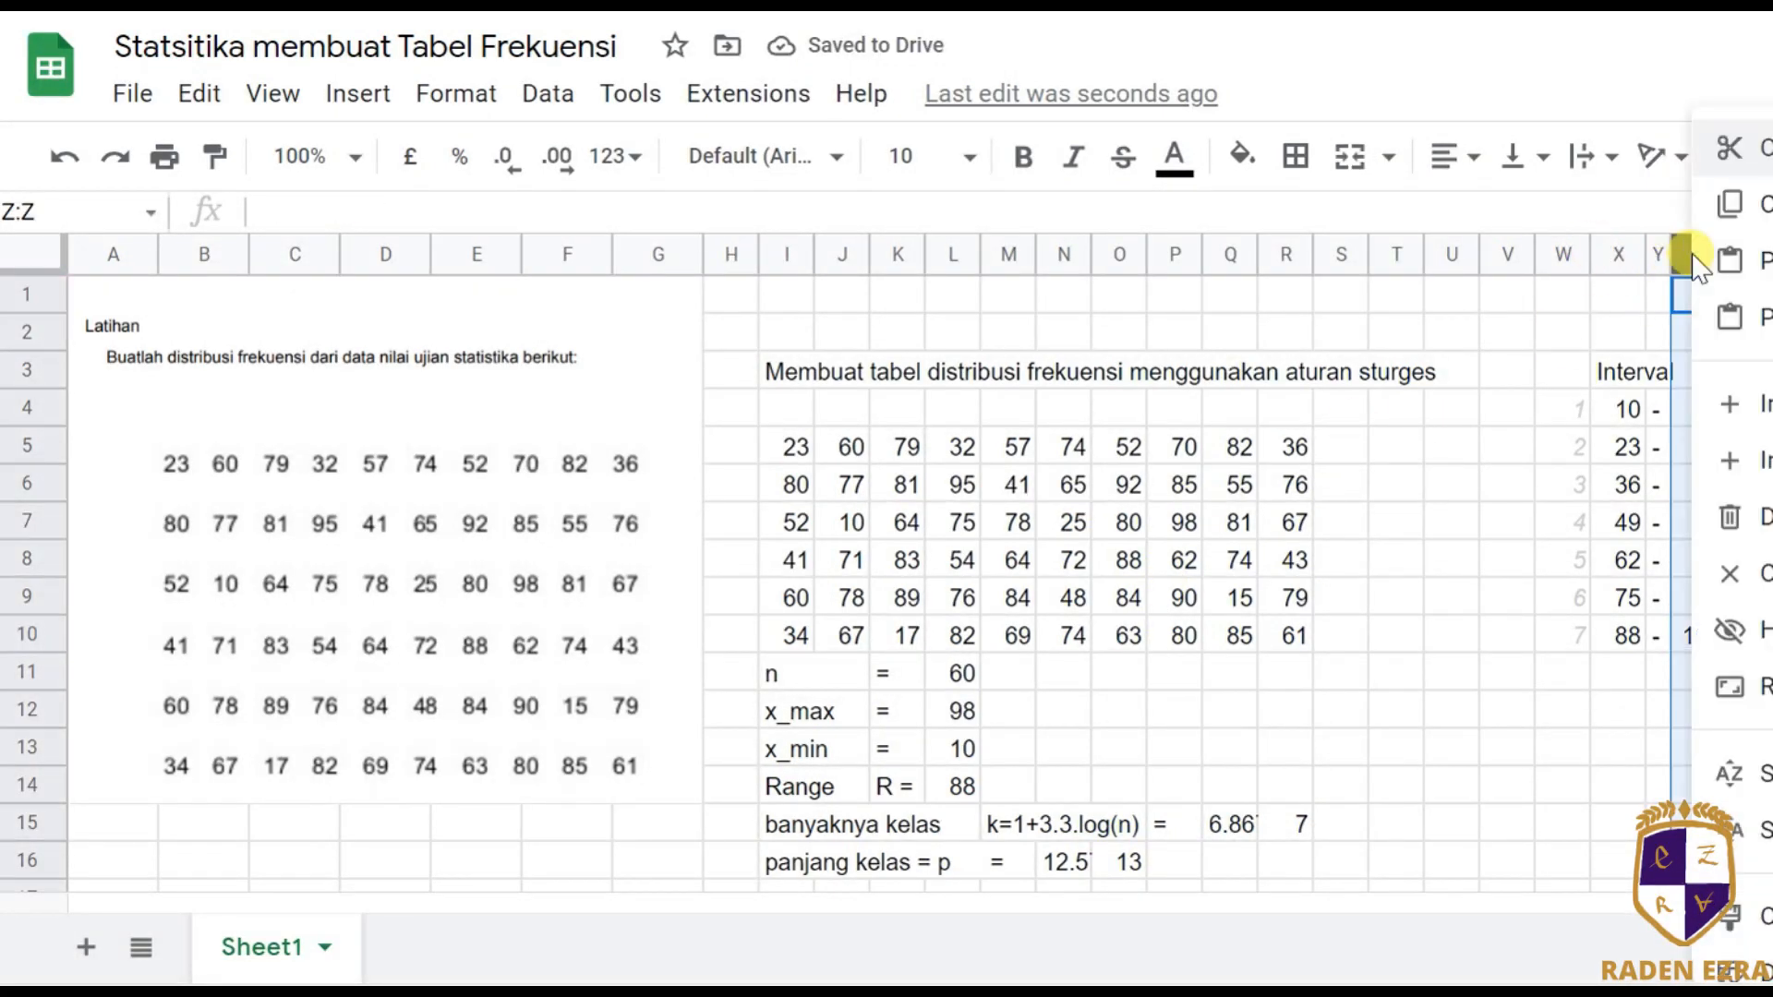
pyautogui.click(1741, 460)
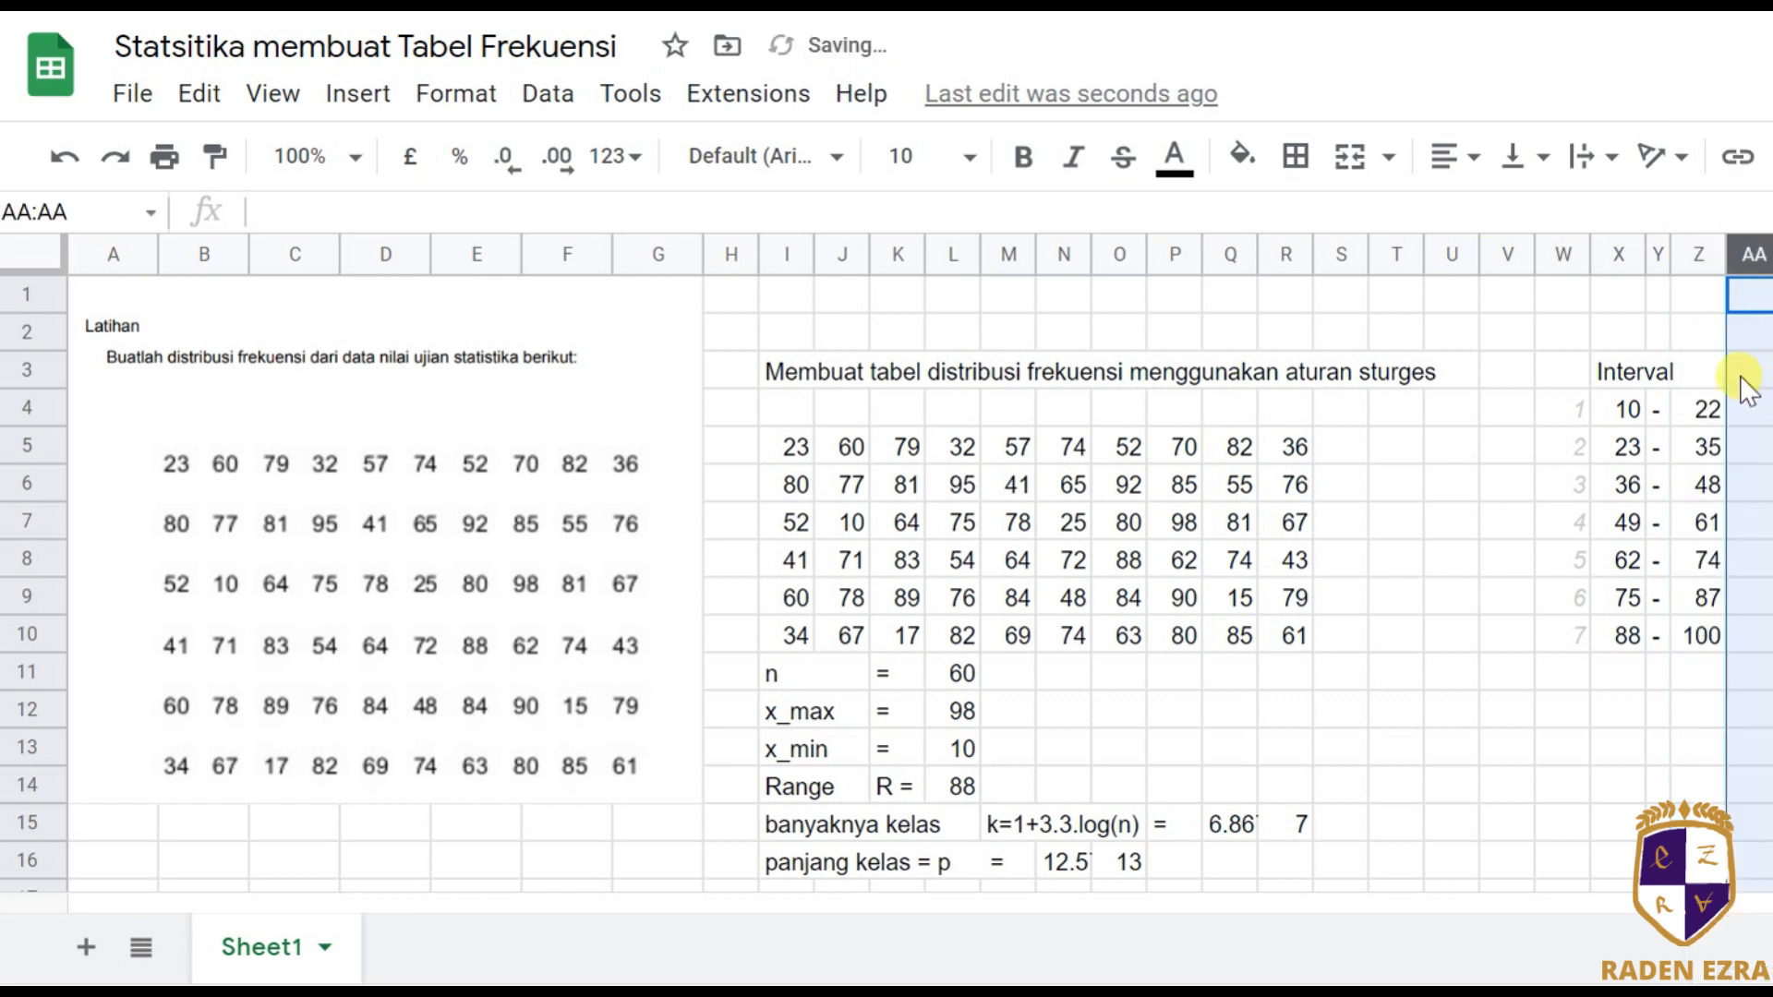
pyautogui.rightClick(1743, 247)
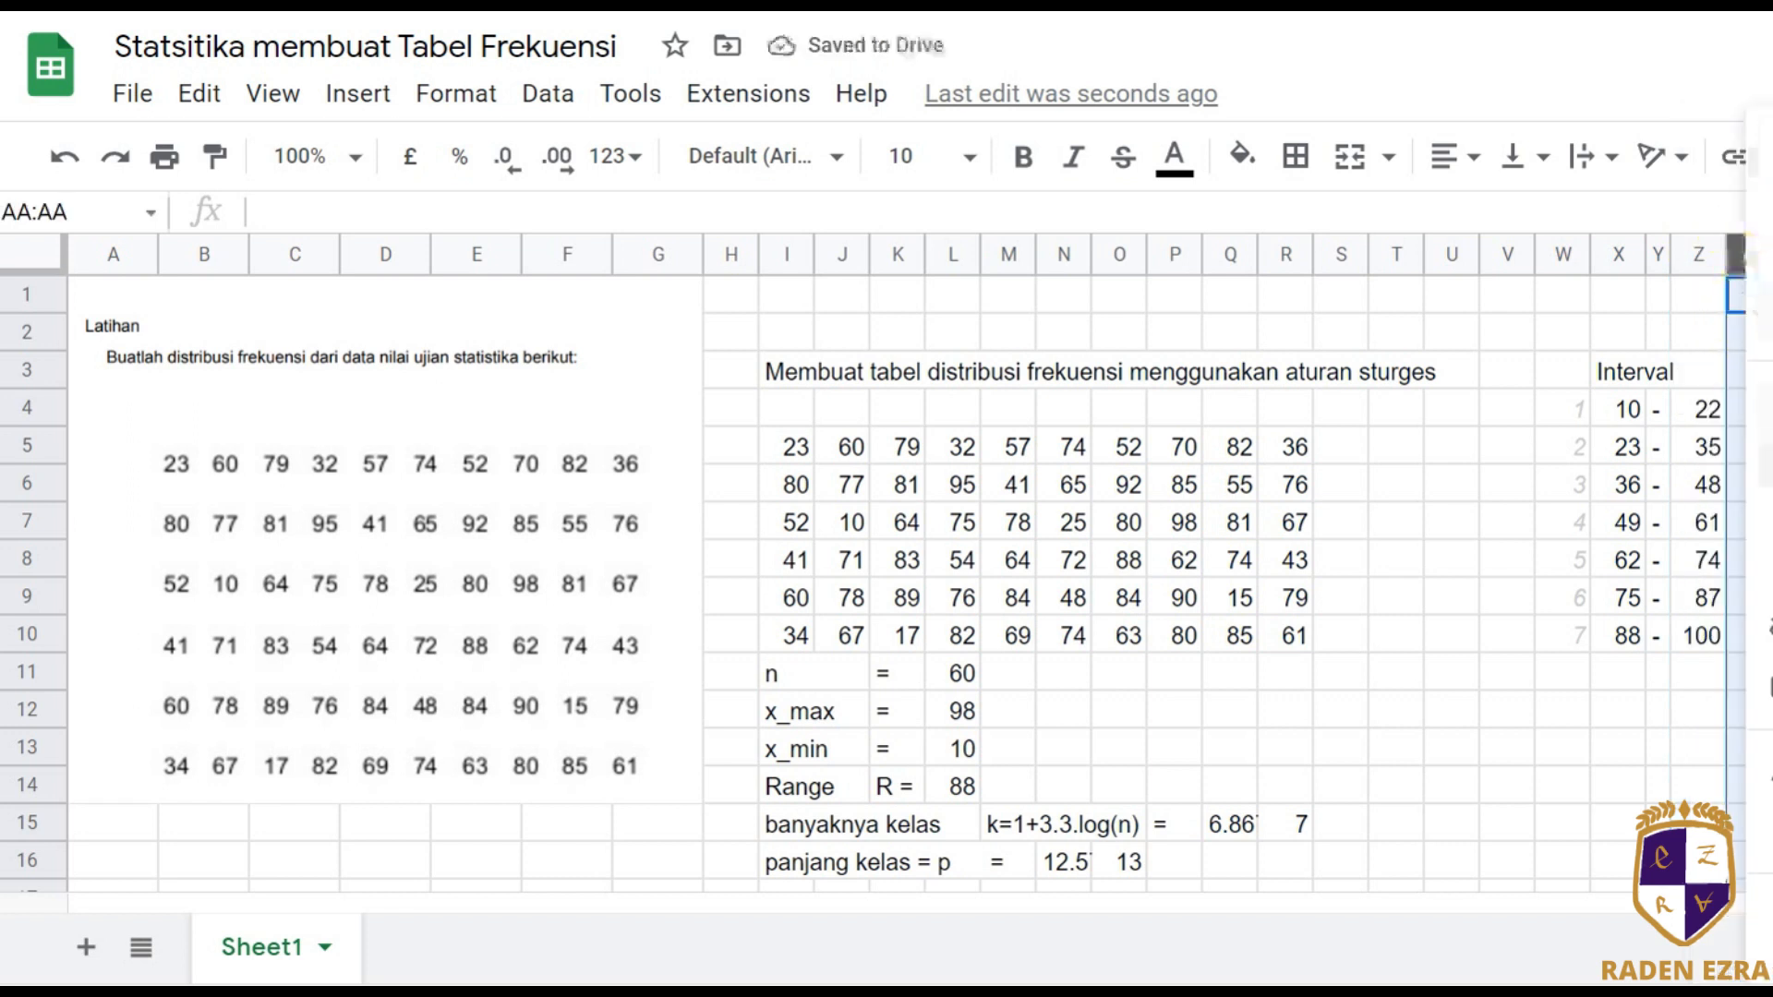
pyautogui.click(1759, 459)
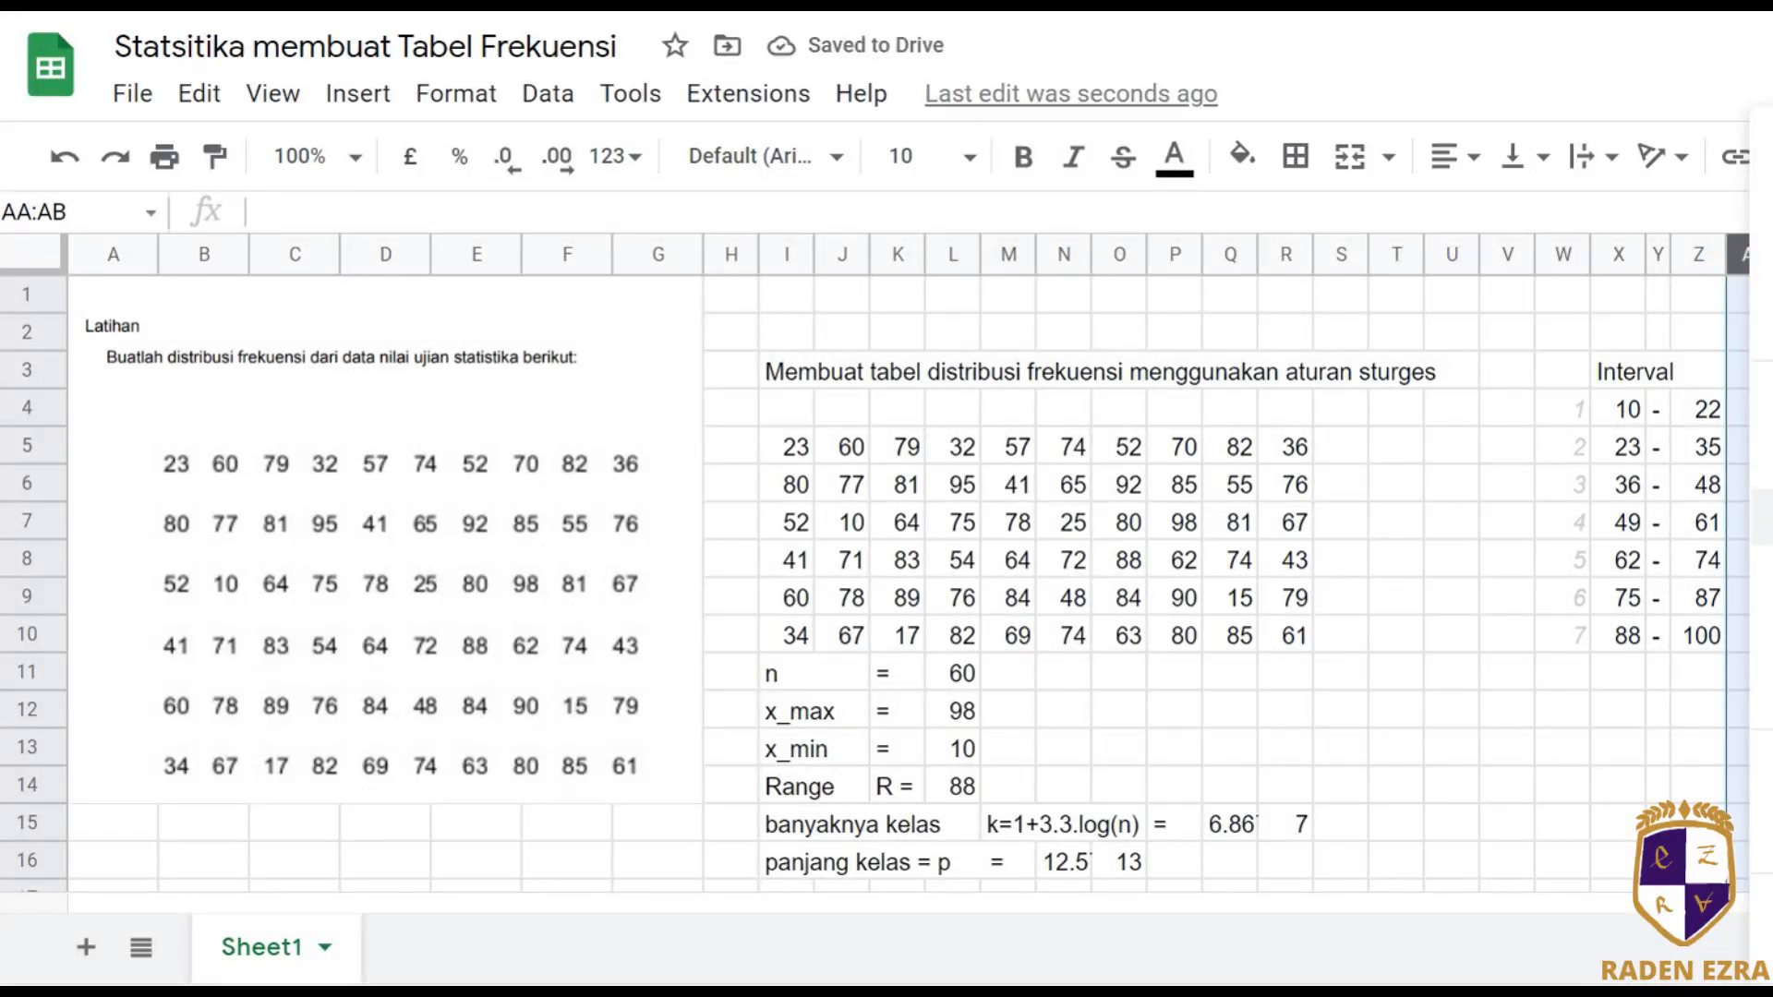
pyautogui.click(1704, 684)
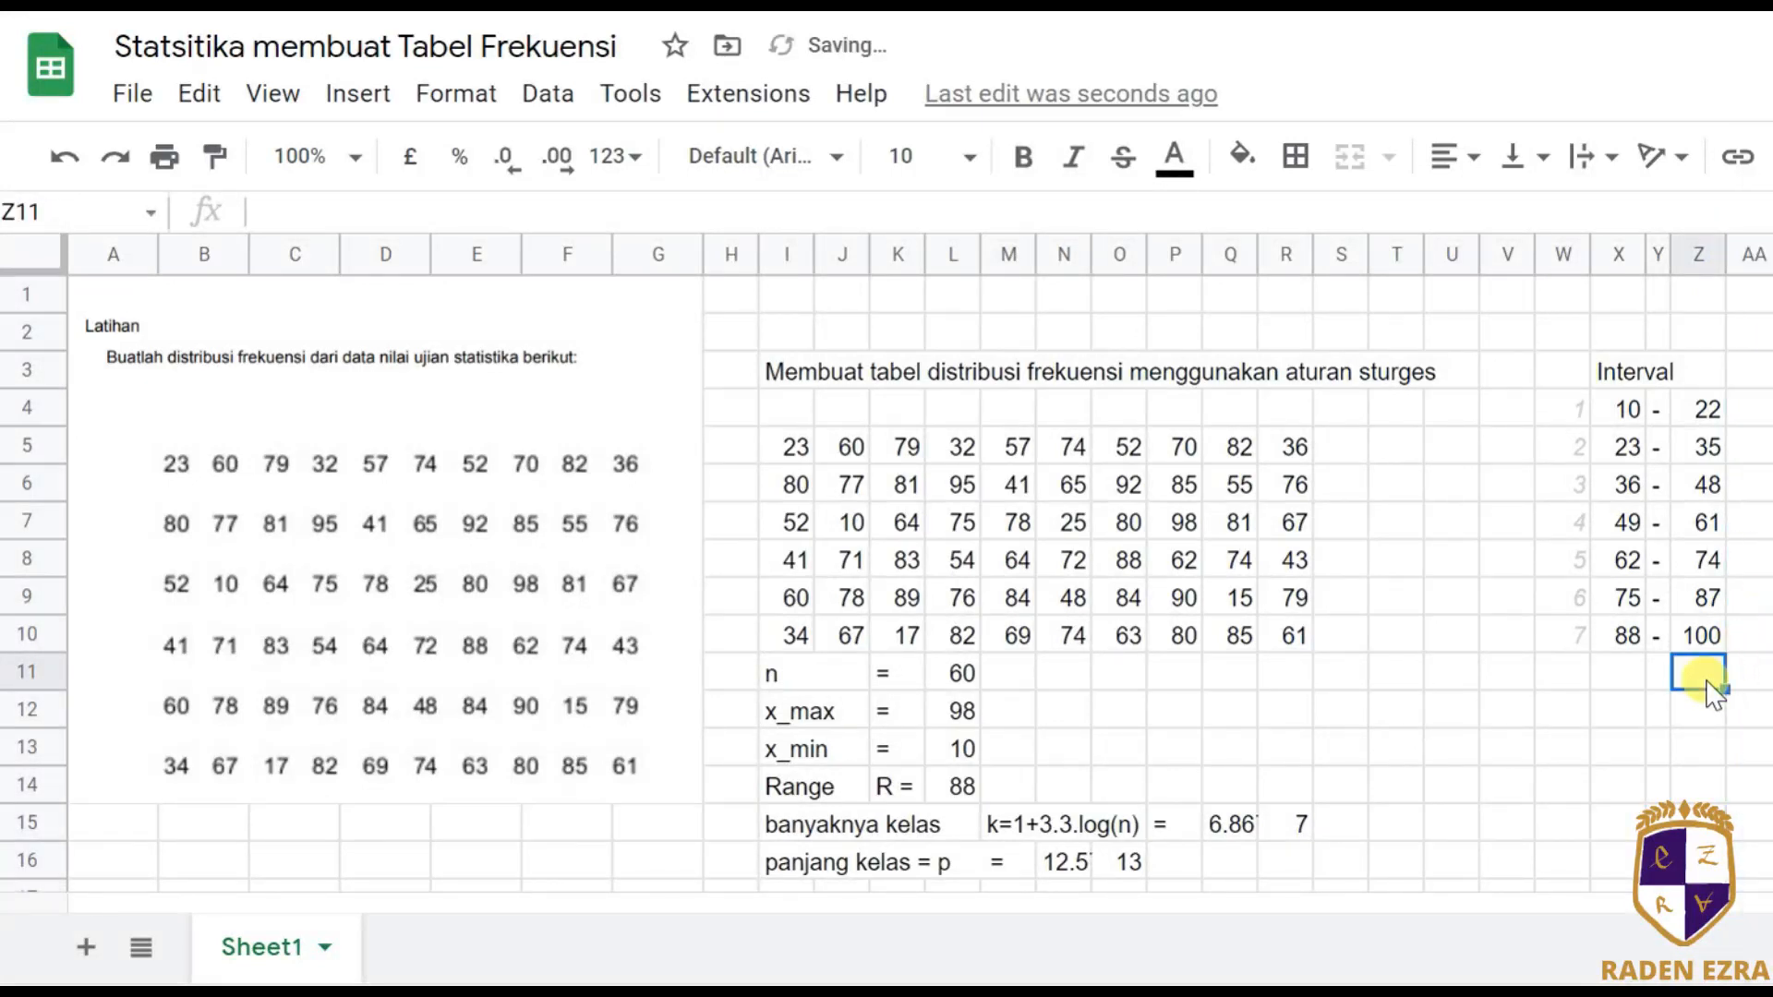
pyautogui.press('Right')
pyautogui.press('Right')
pyautogui.press('Right')
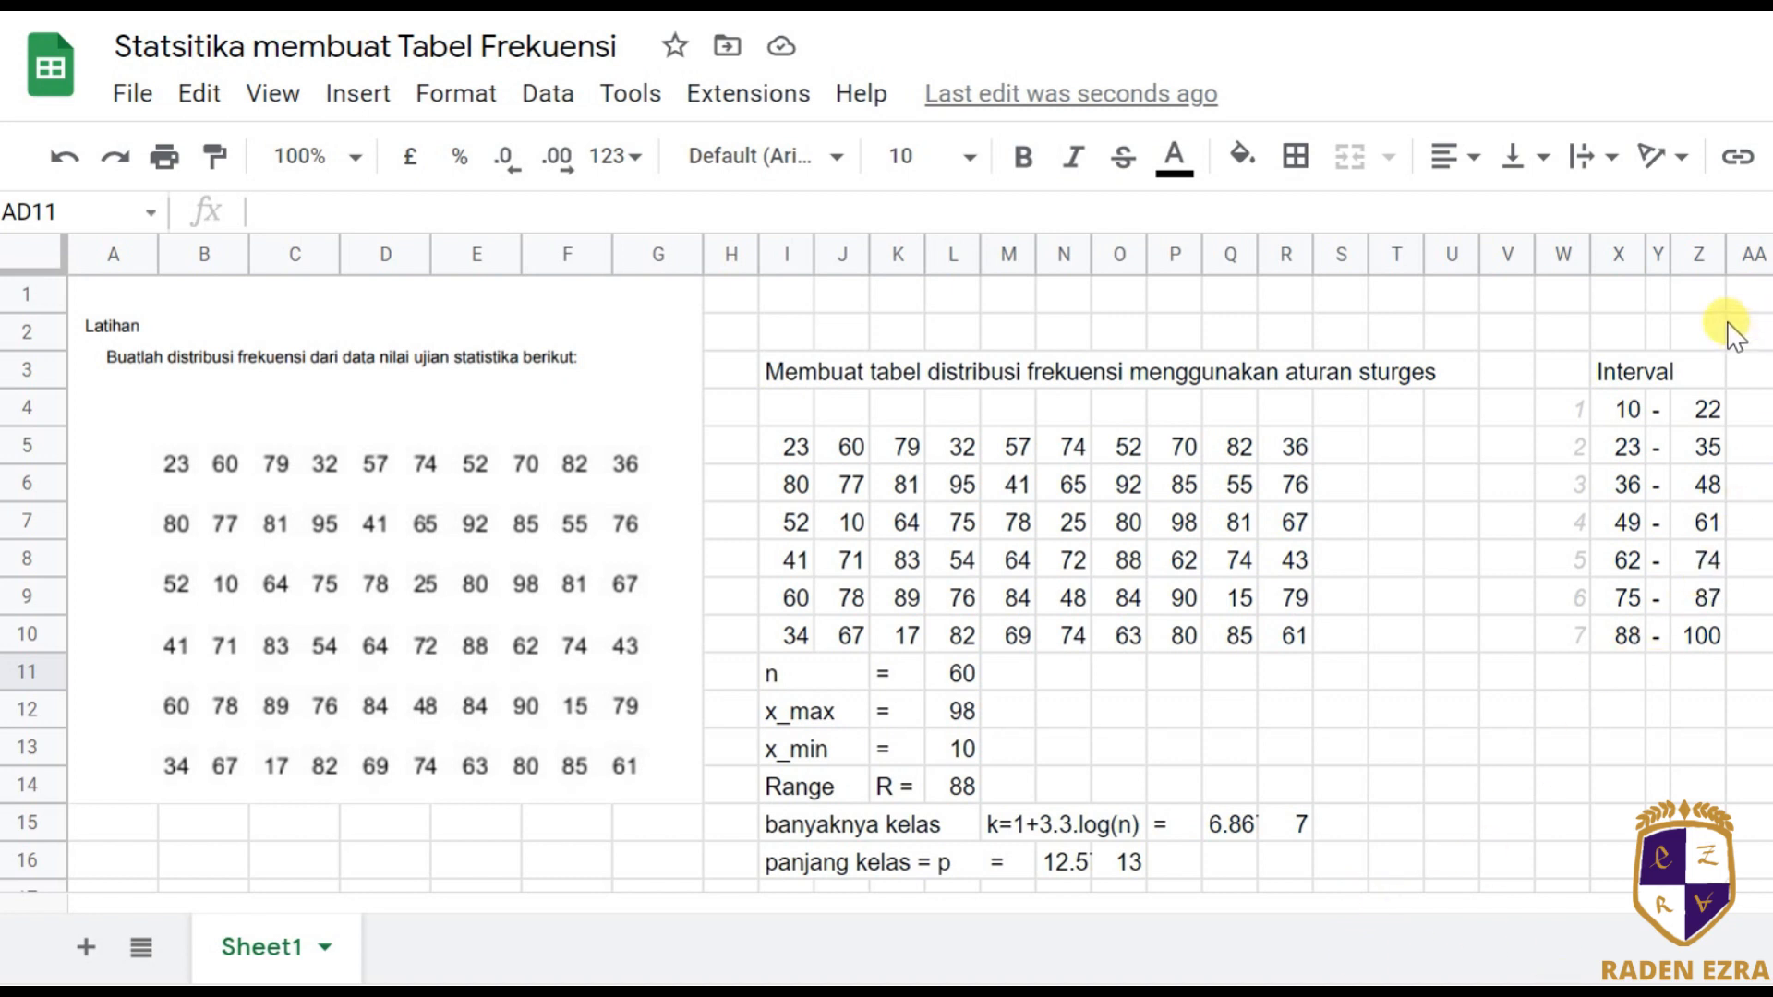
pyautogui.click(1753, 252)
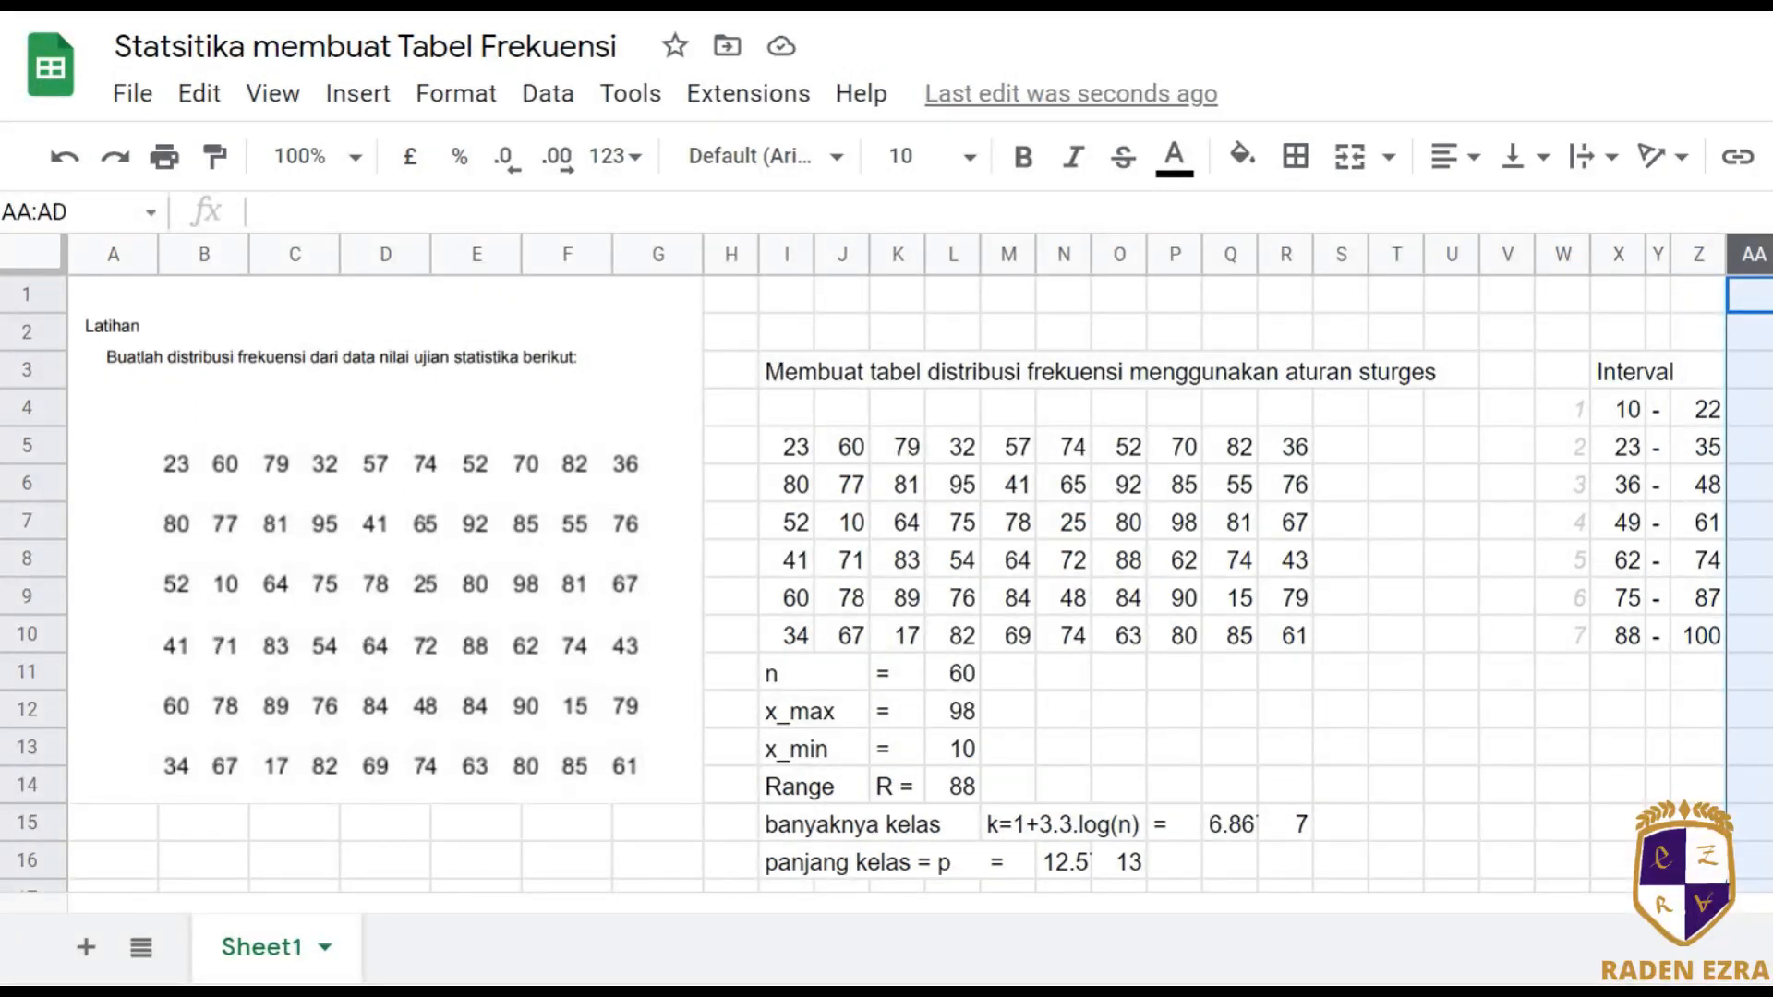
pyautogui.click(1772, 503)
pyautogui.click(1771, 521)
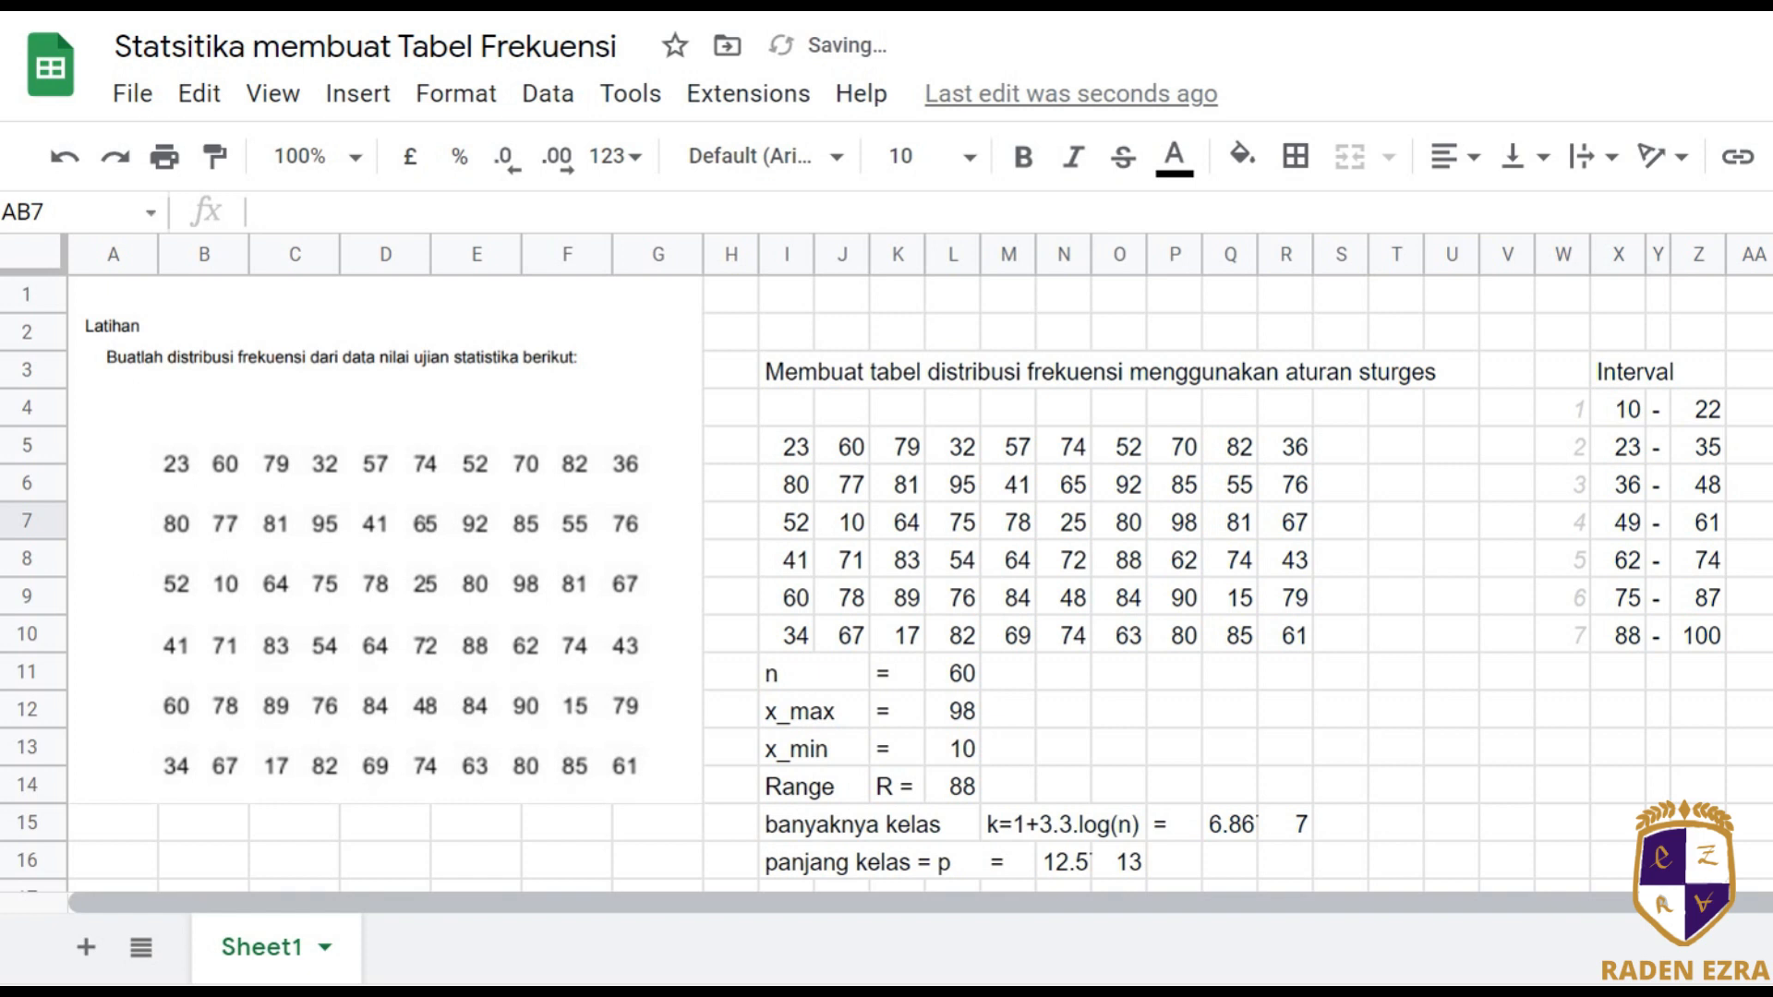
# Merge cells X3:Z3 and center the Interval heading across them.
pyautogui.moveTo(1732, 903); pyautogui.dragTo(1772, 902)
pyautogui.click(1662, 373)
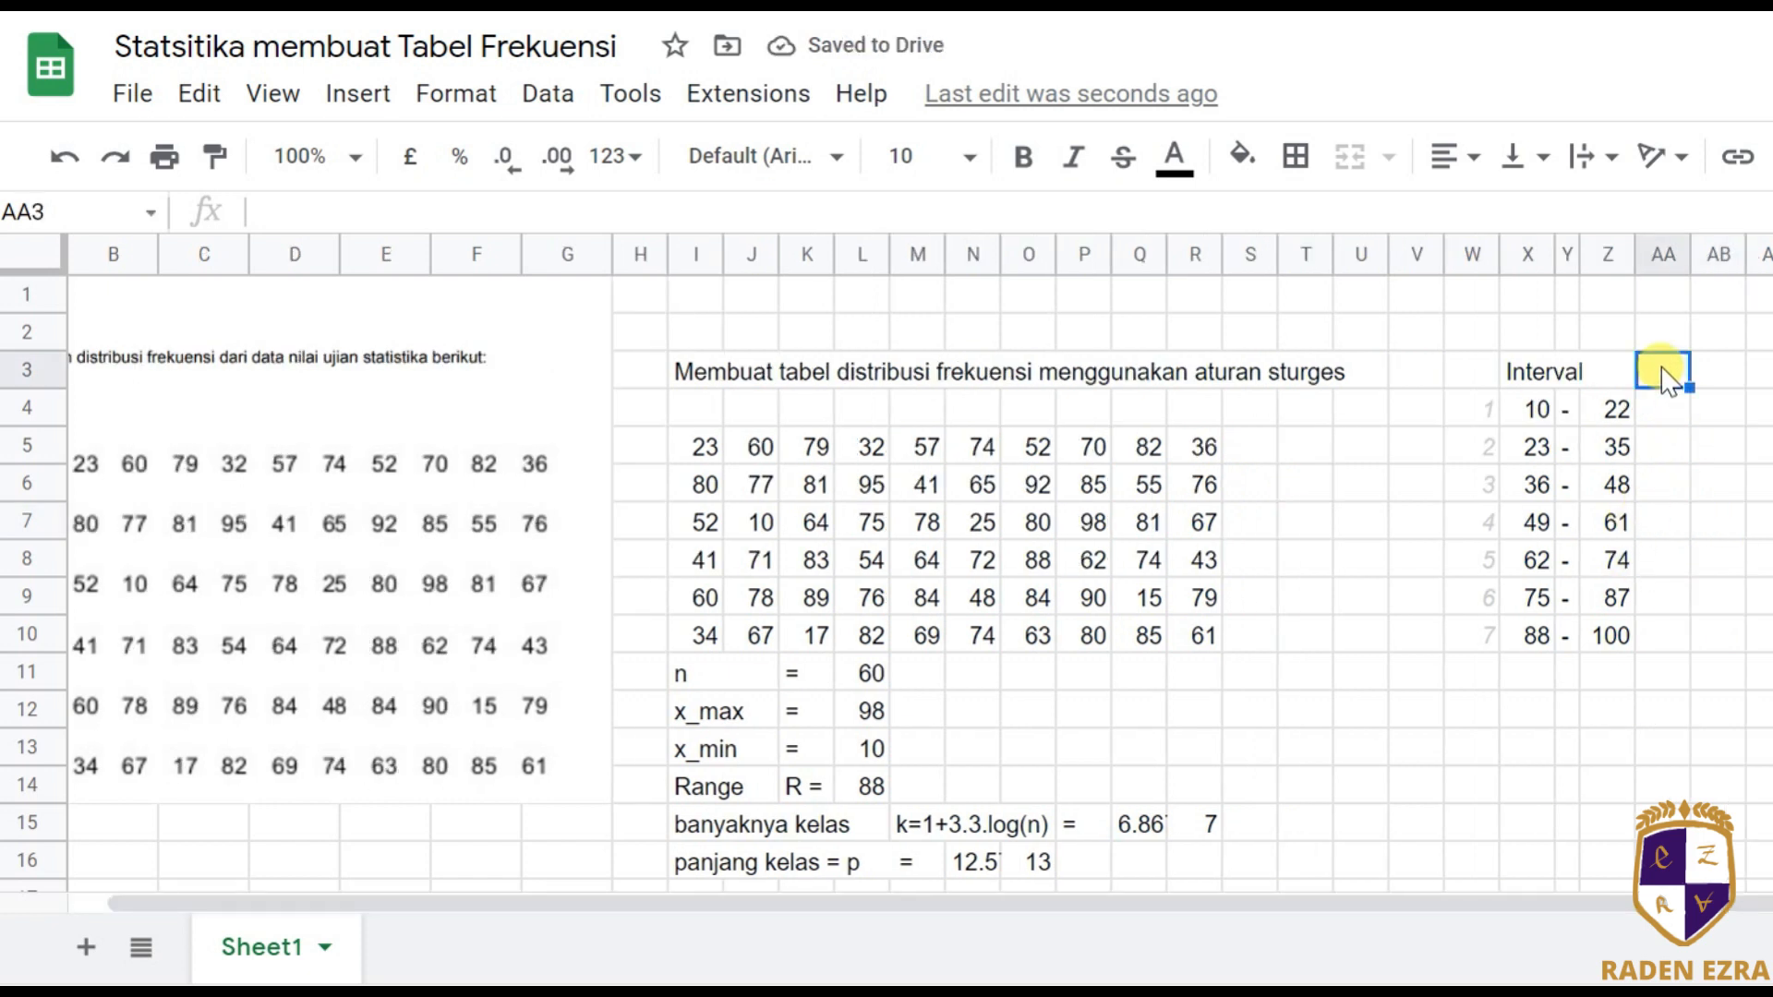
pyautogui.press('Right')
pyautogui.press('Left')
pyautogui.press('Left')
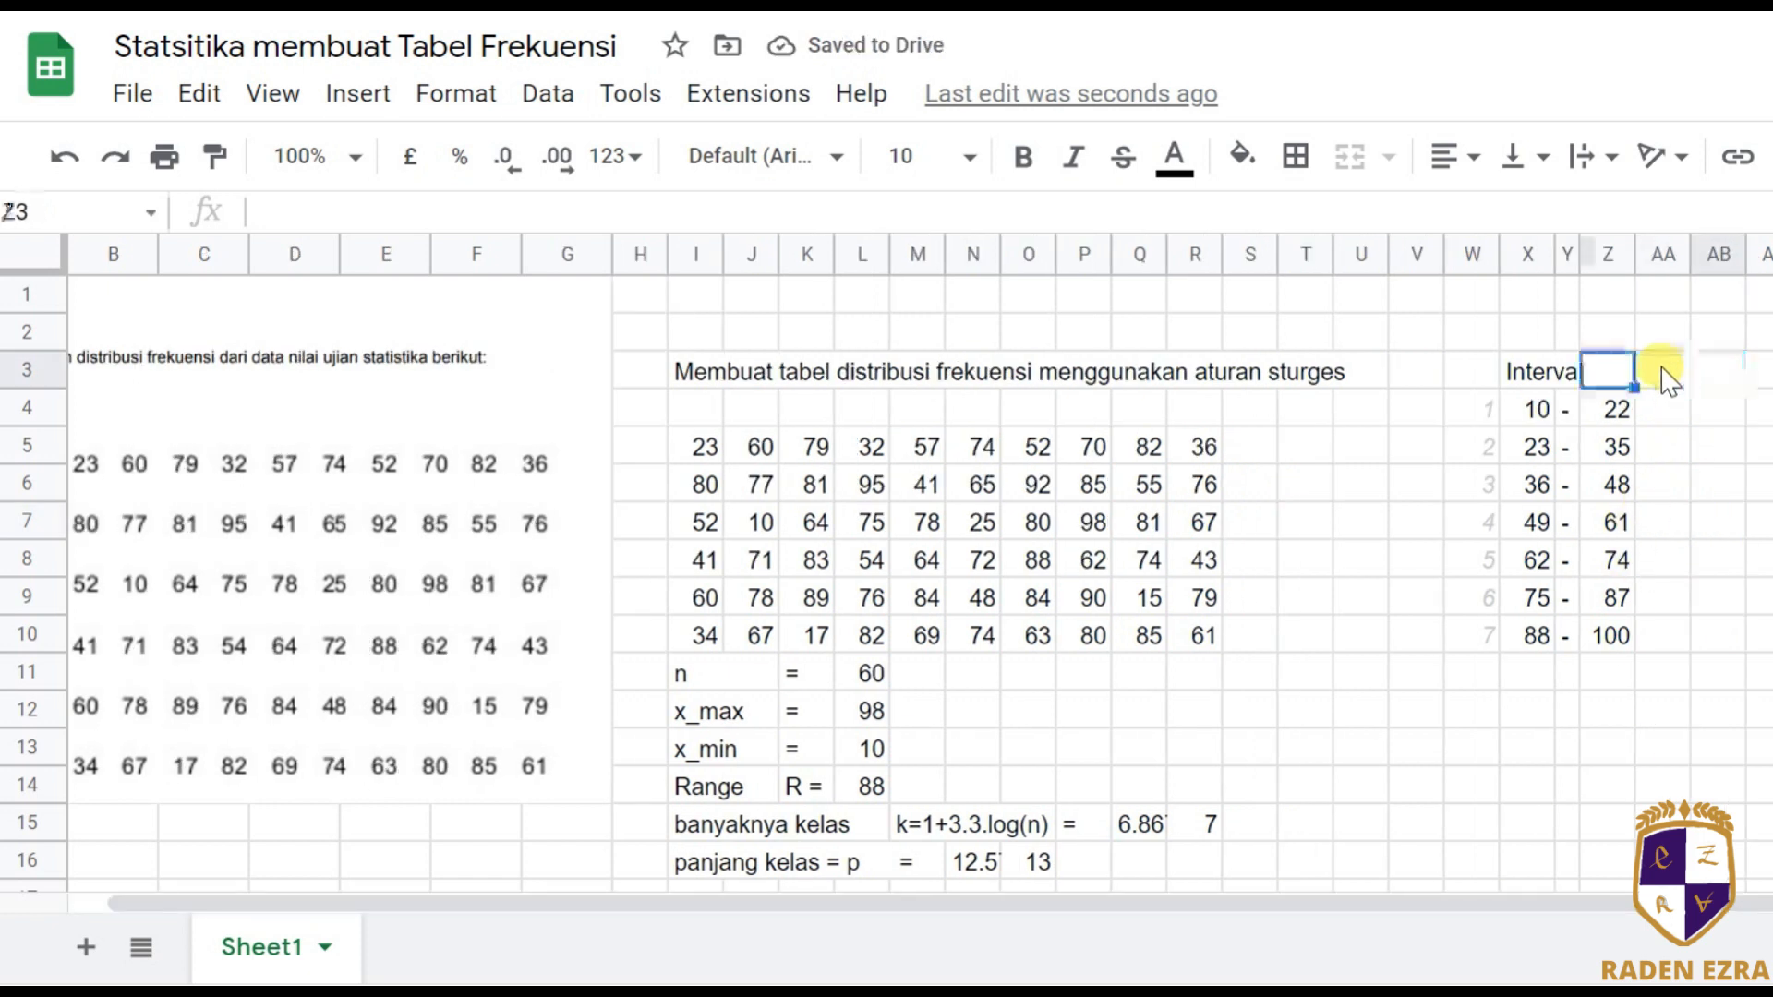
pyautogui.press('Left')
pyautogui.press('Left')
pyautogui.hotkey('shift', 'Right')
pyautogui.hotkey('shift', 'Right')
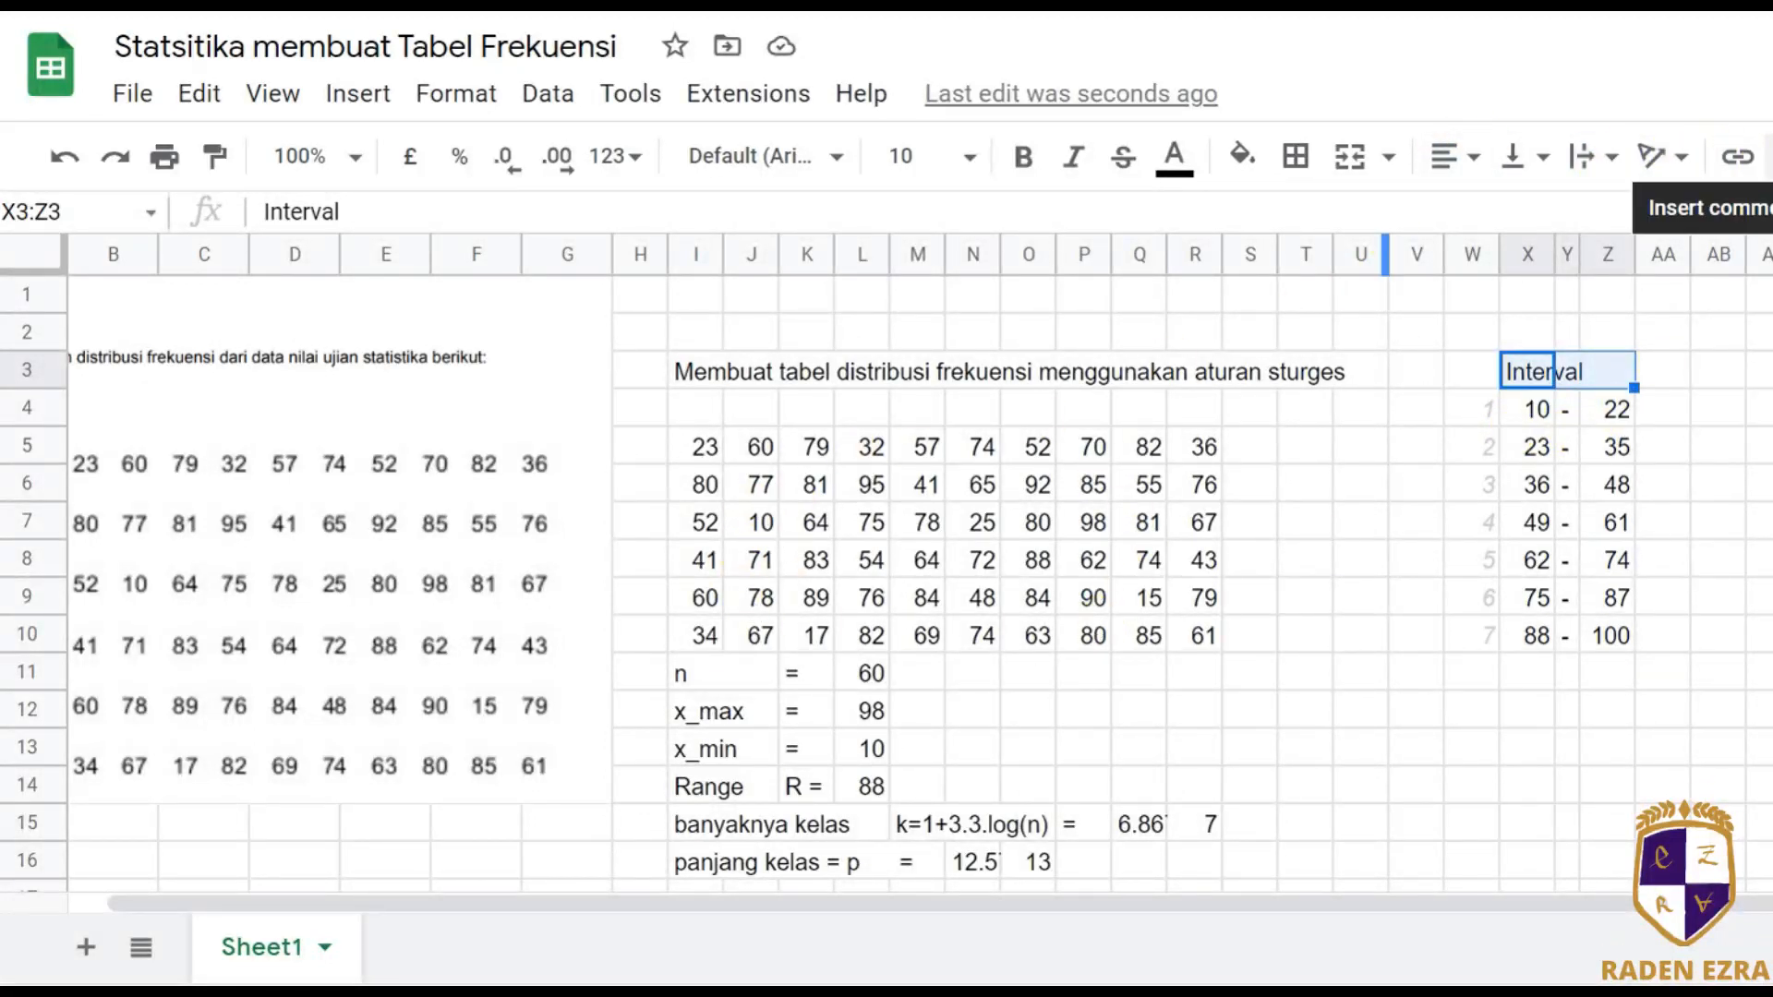
pyautogui.click(1348, 157)
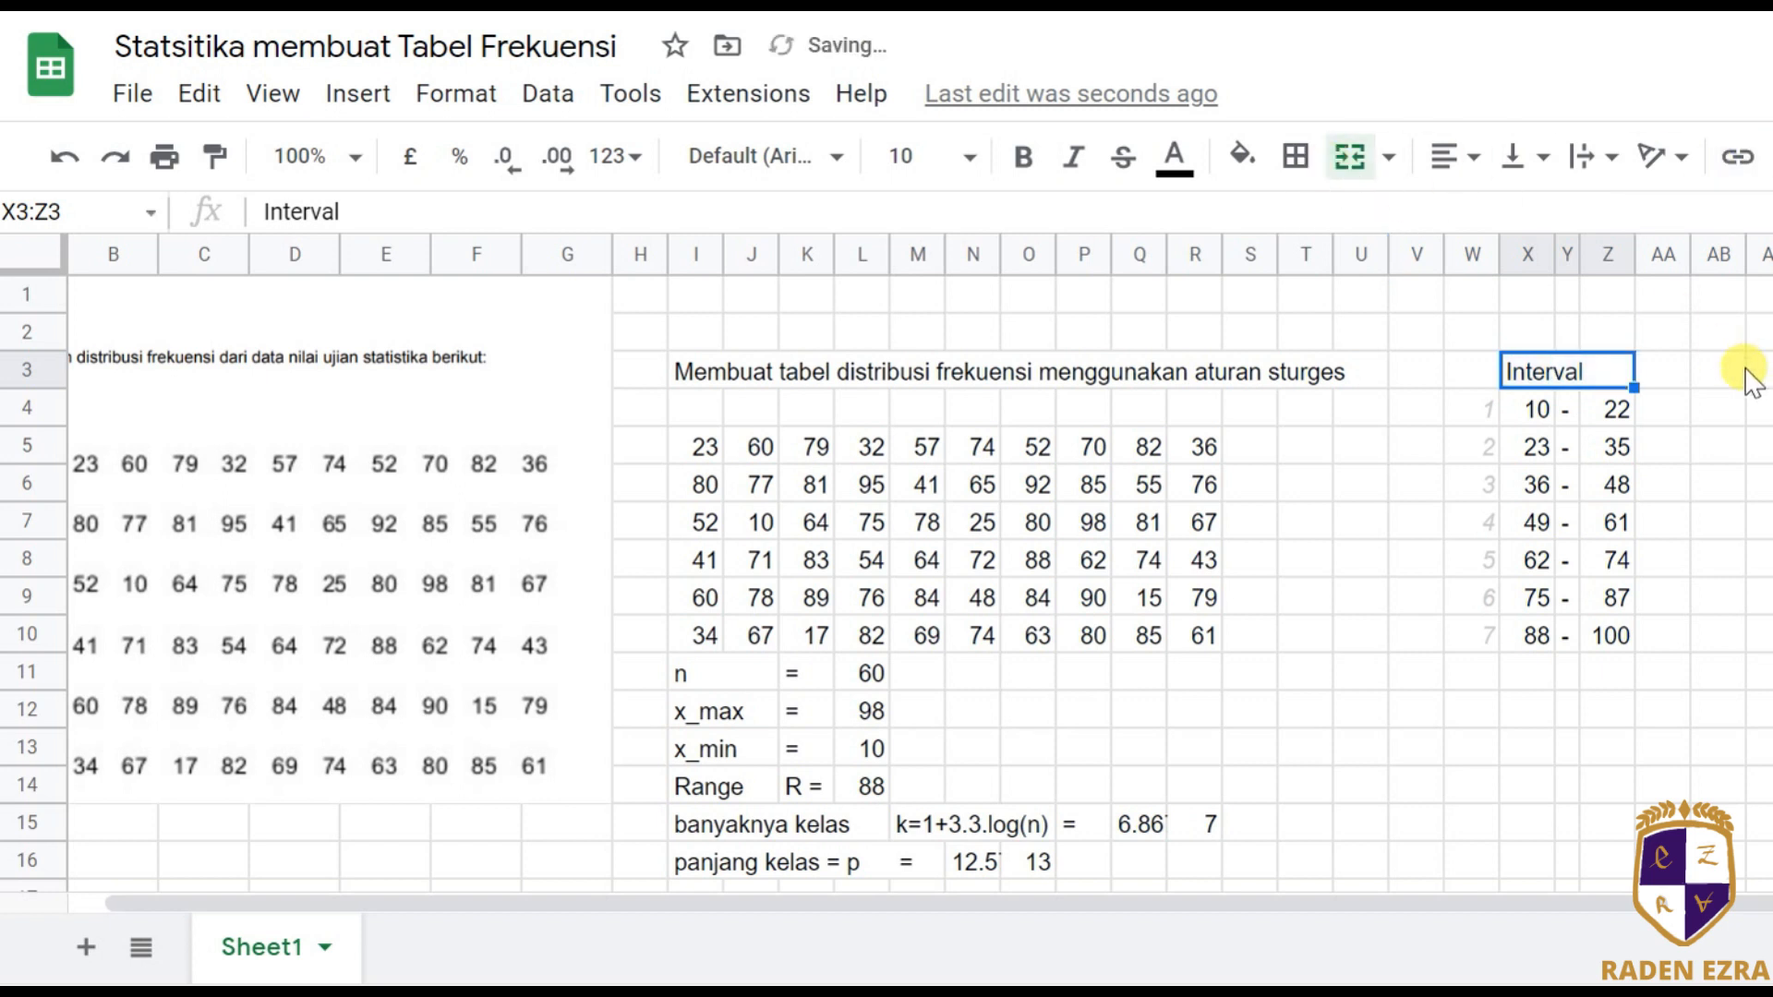
pyautogui.click(1448, 156)
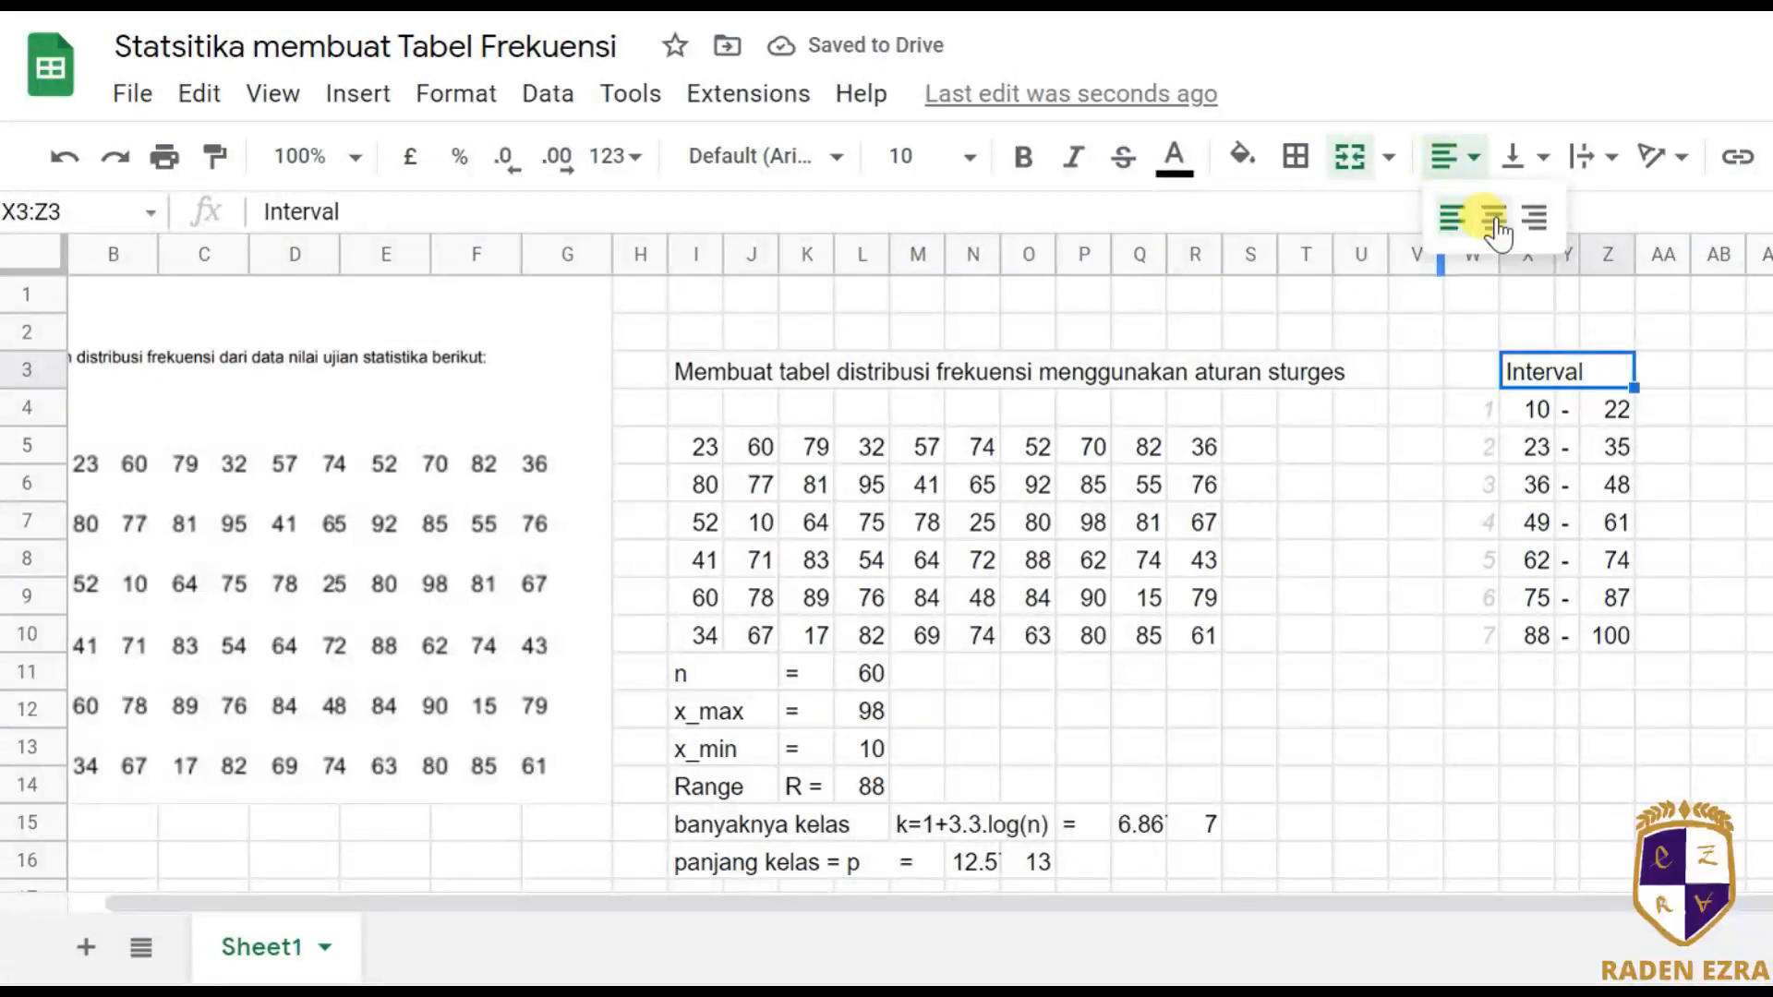
pyautogui.click(1495, 220)
# Enter the heading "frekuensi" in cell AA3 and fit column AA's width to the text.
pyautogui.click(1686, 373)
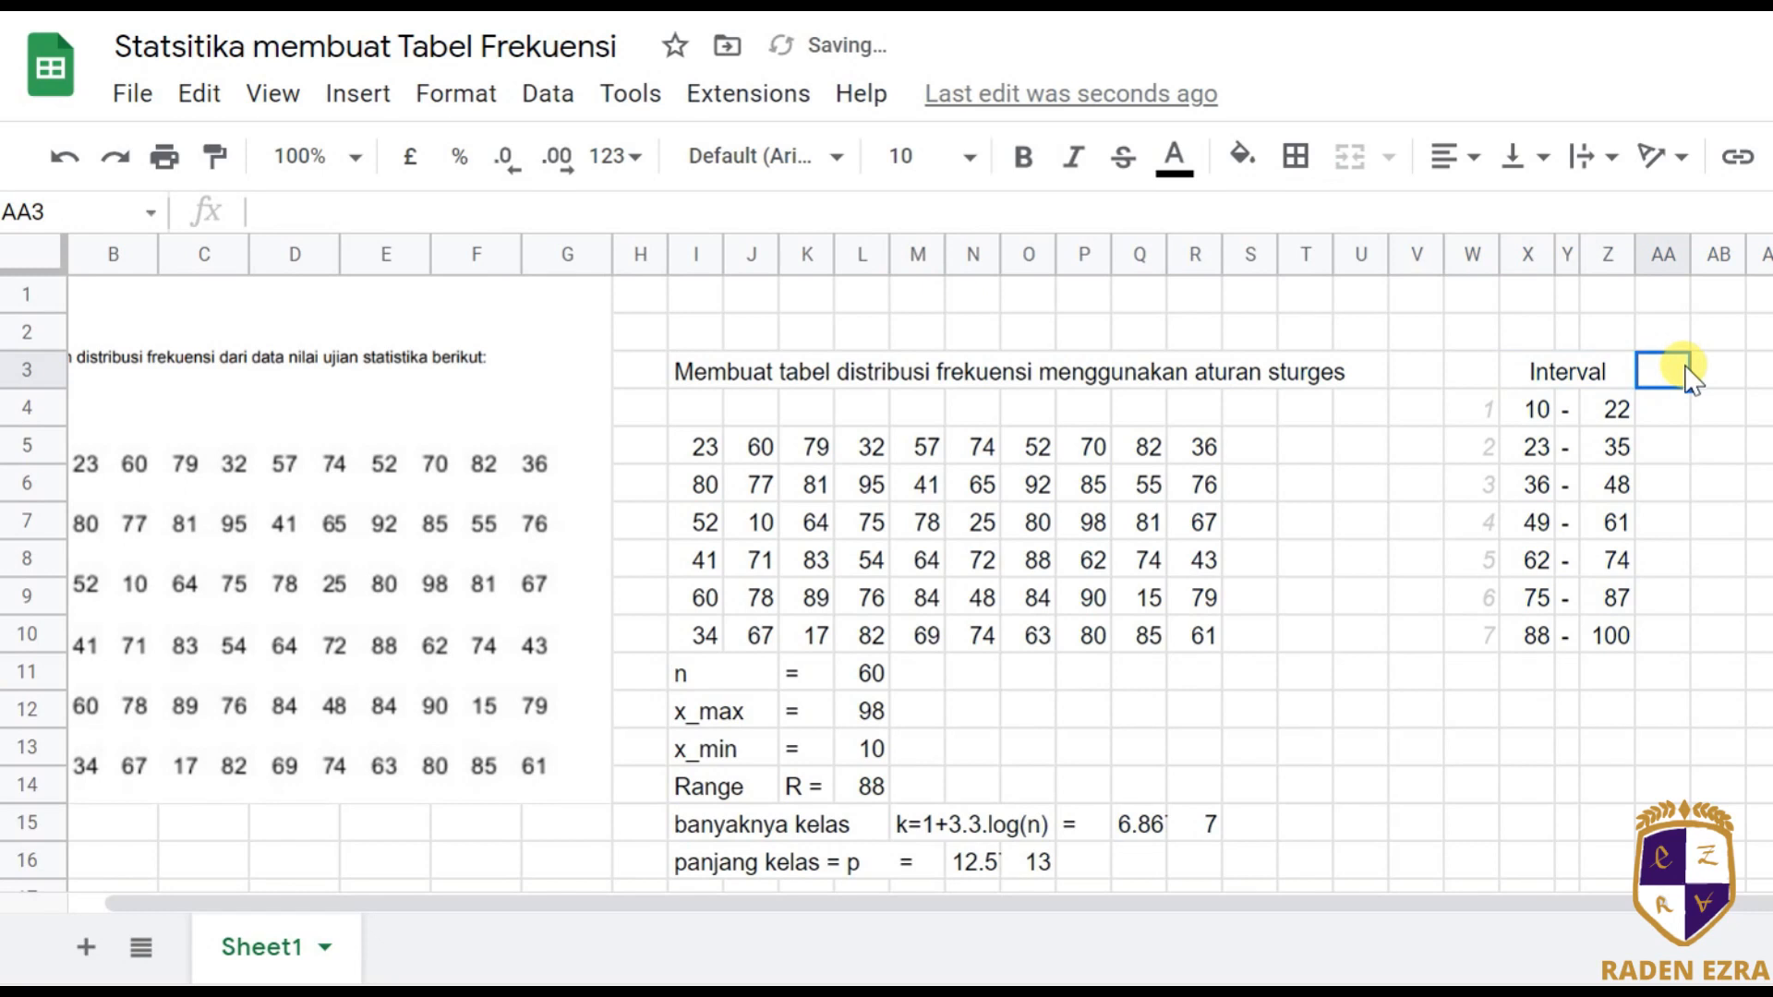
pyautogui.write('frekuensi')
pyautogui.press('Return')
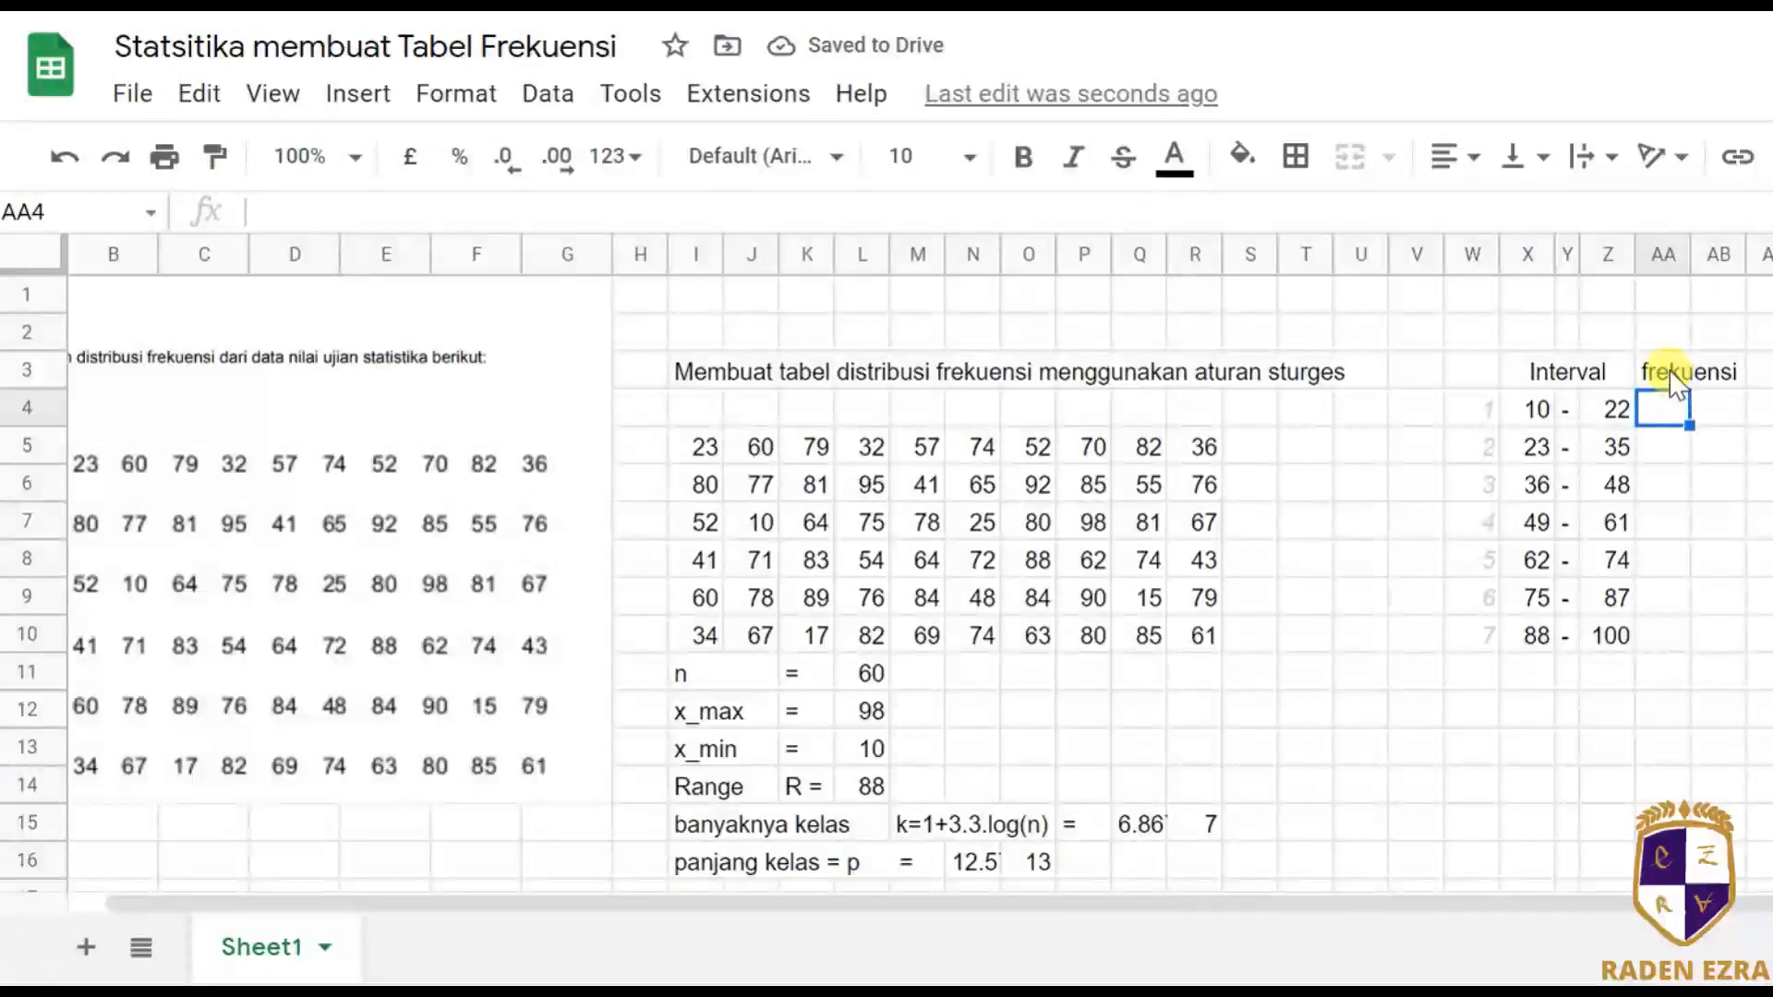
pyautogui.doubleClick(1686, 252)
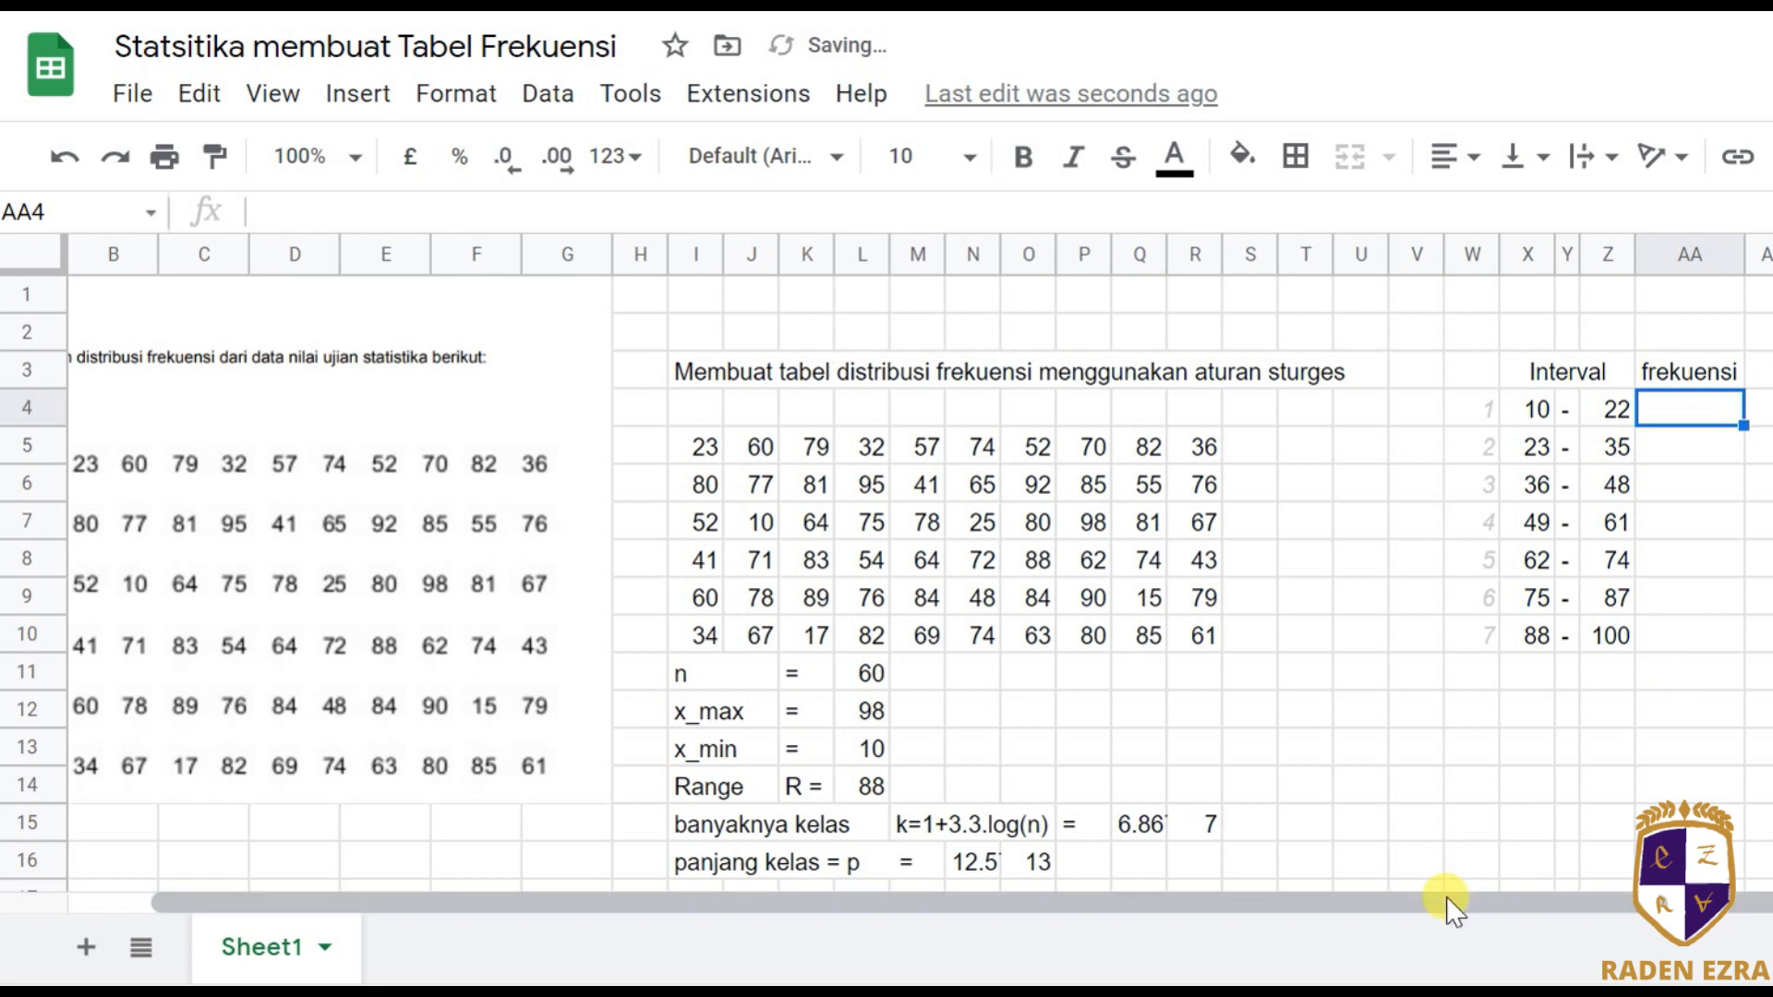
# Enter the heading "titik atas" in cell AB3.
pyautogui.moveTo(1447, 904); pyautogui.dragTo(1624, 905)
pyautogui.click(1688, 374)
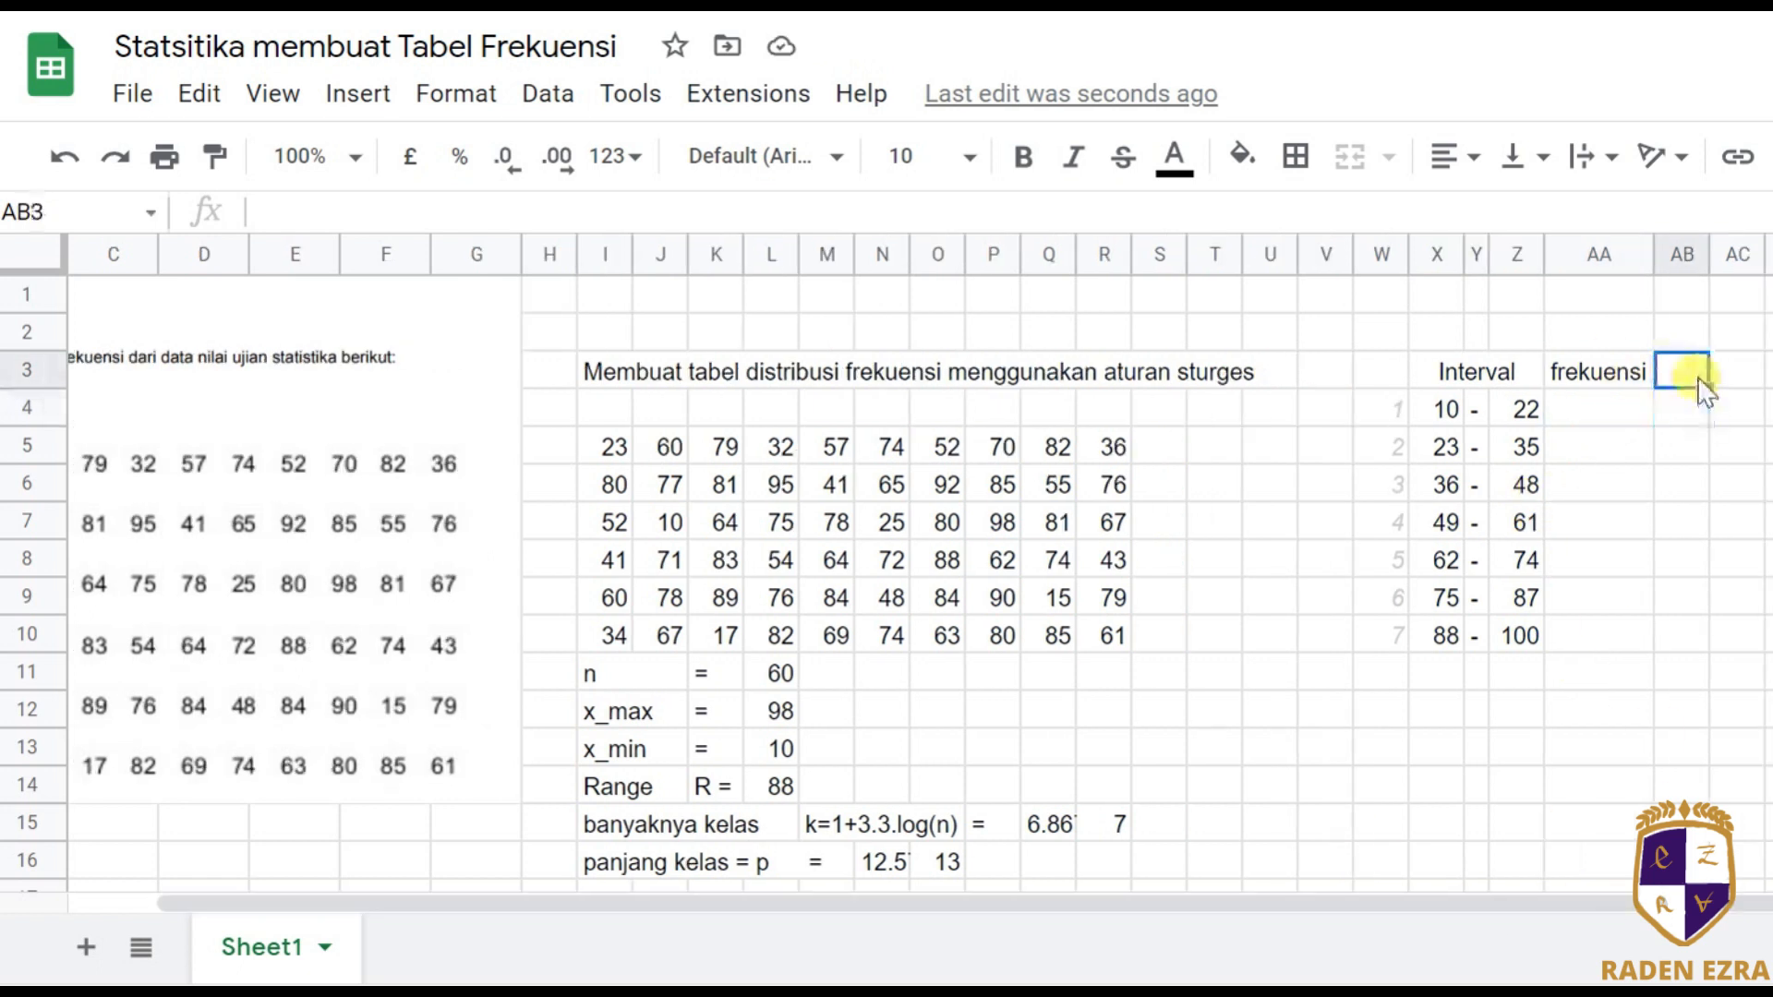
pyautogui.write('titik')
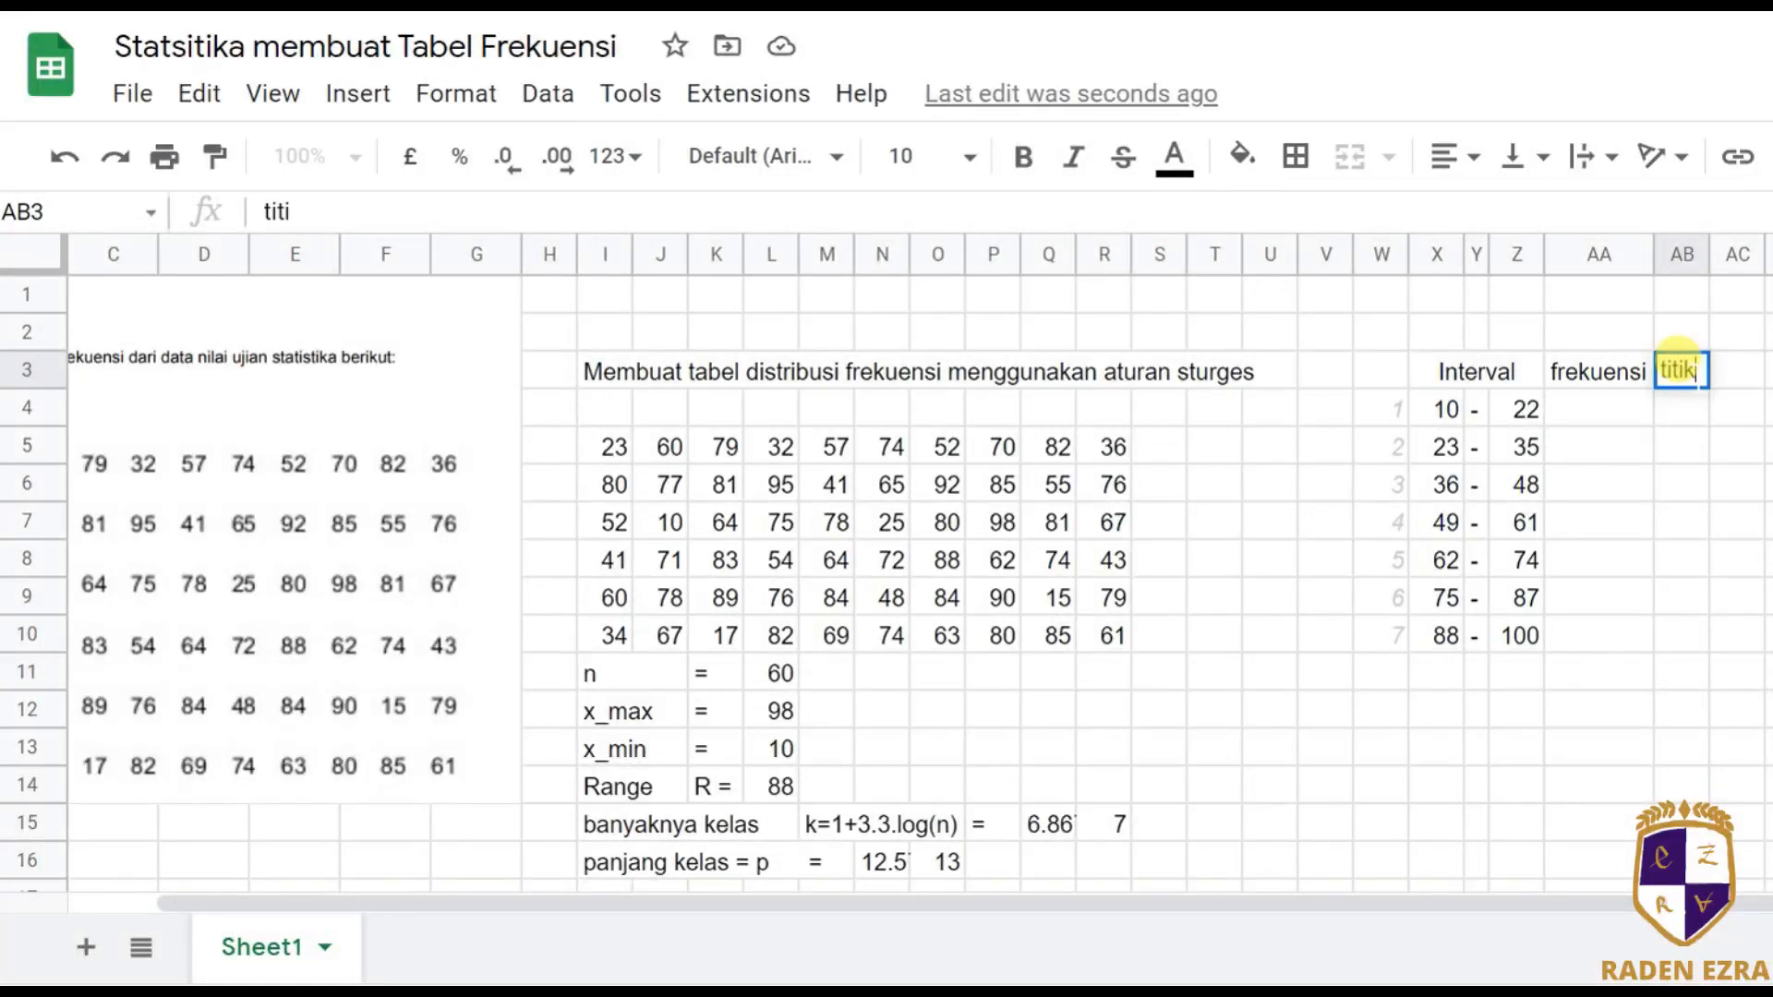
pyautogui.write(' atas')
pyautogui.press('Return')
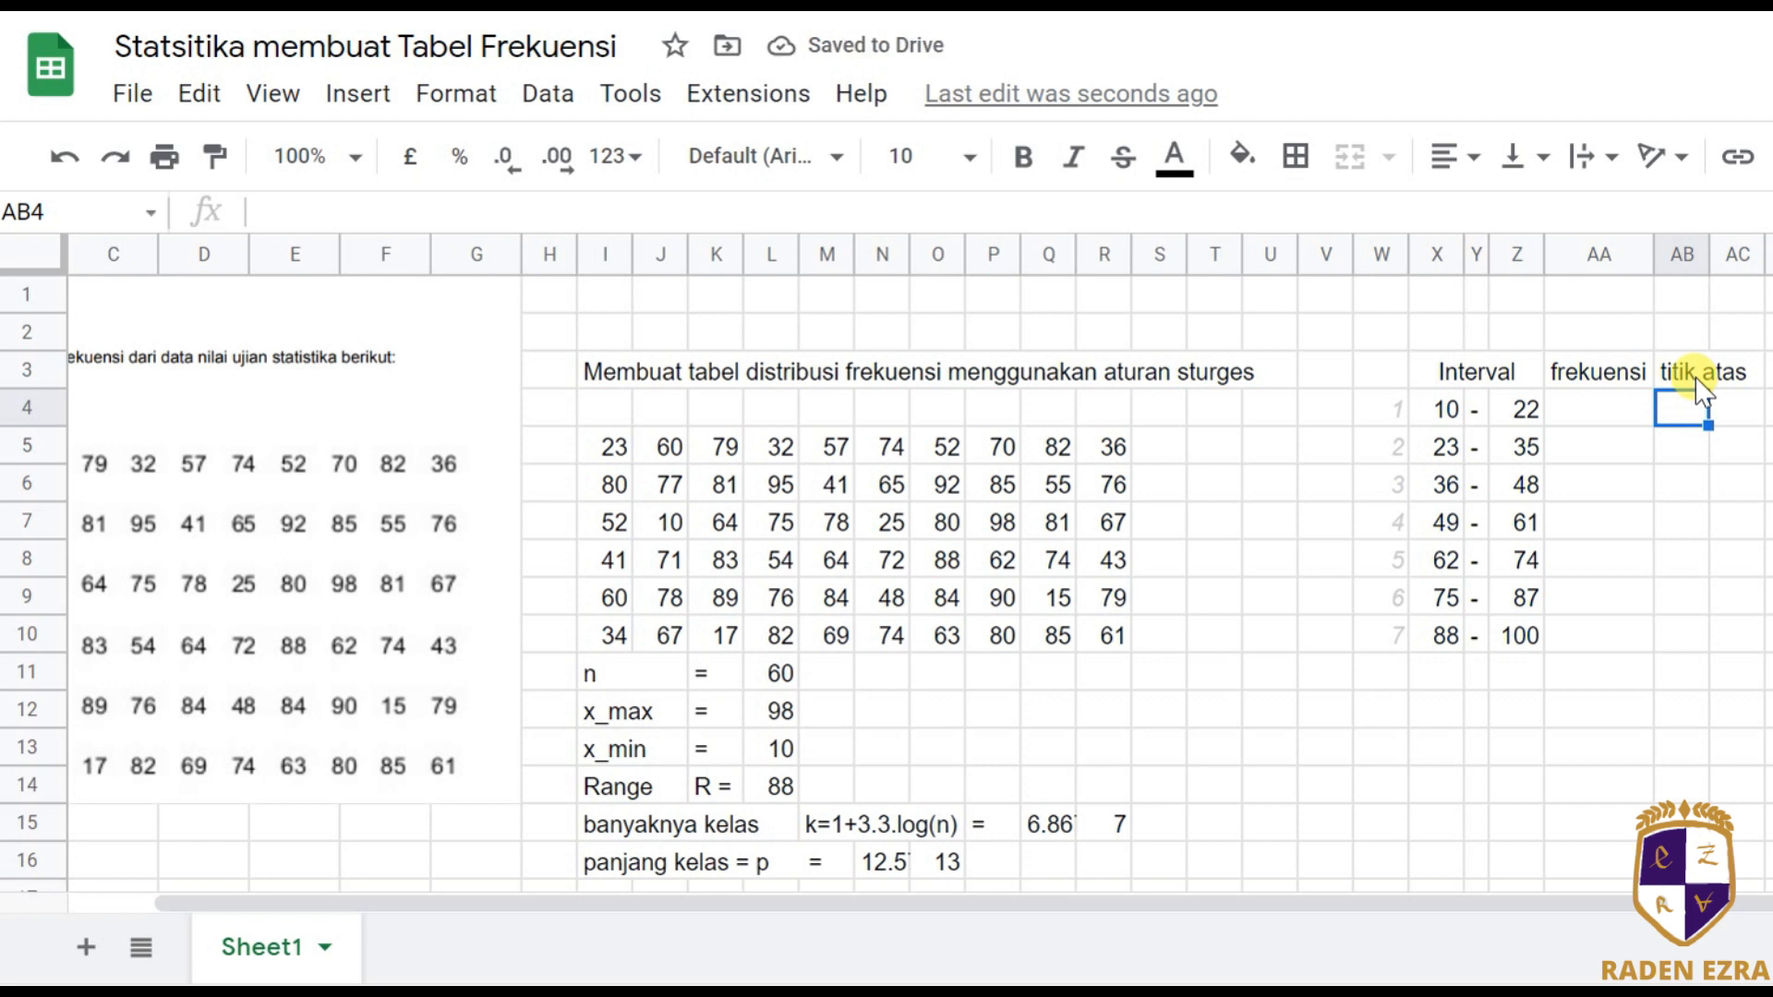
# Examine the first class's lower and upper limits in row 4 against the titik atas column.
pyautogui.press('Left')
pyautogui.press('Left')
pyautogui.press('Left')
pyautogui.press('Left')
pyautogui.press('Right')
pyautogui.press('Right')
pyautogui.press('Right')
pyautogui.press('Right')
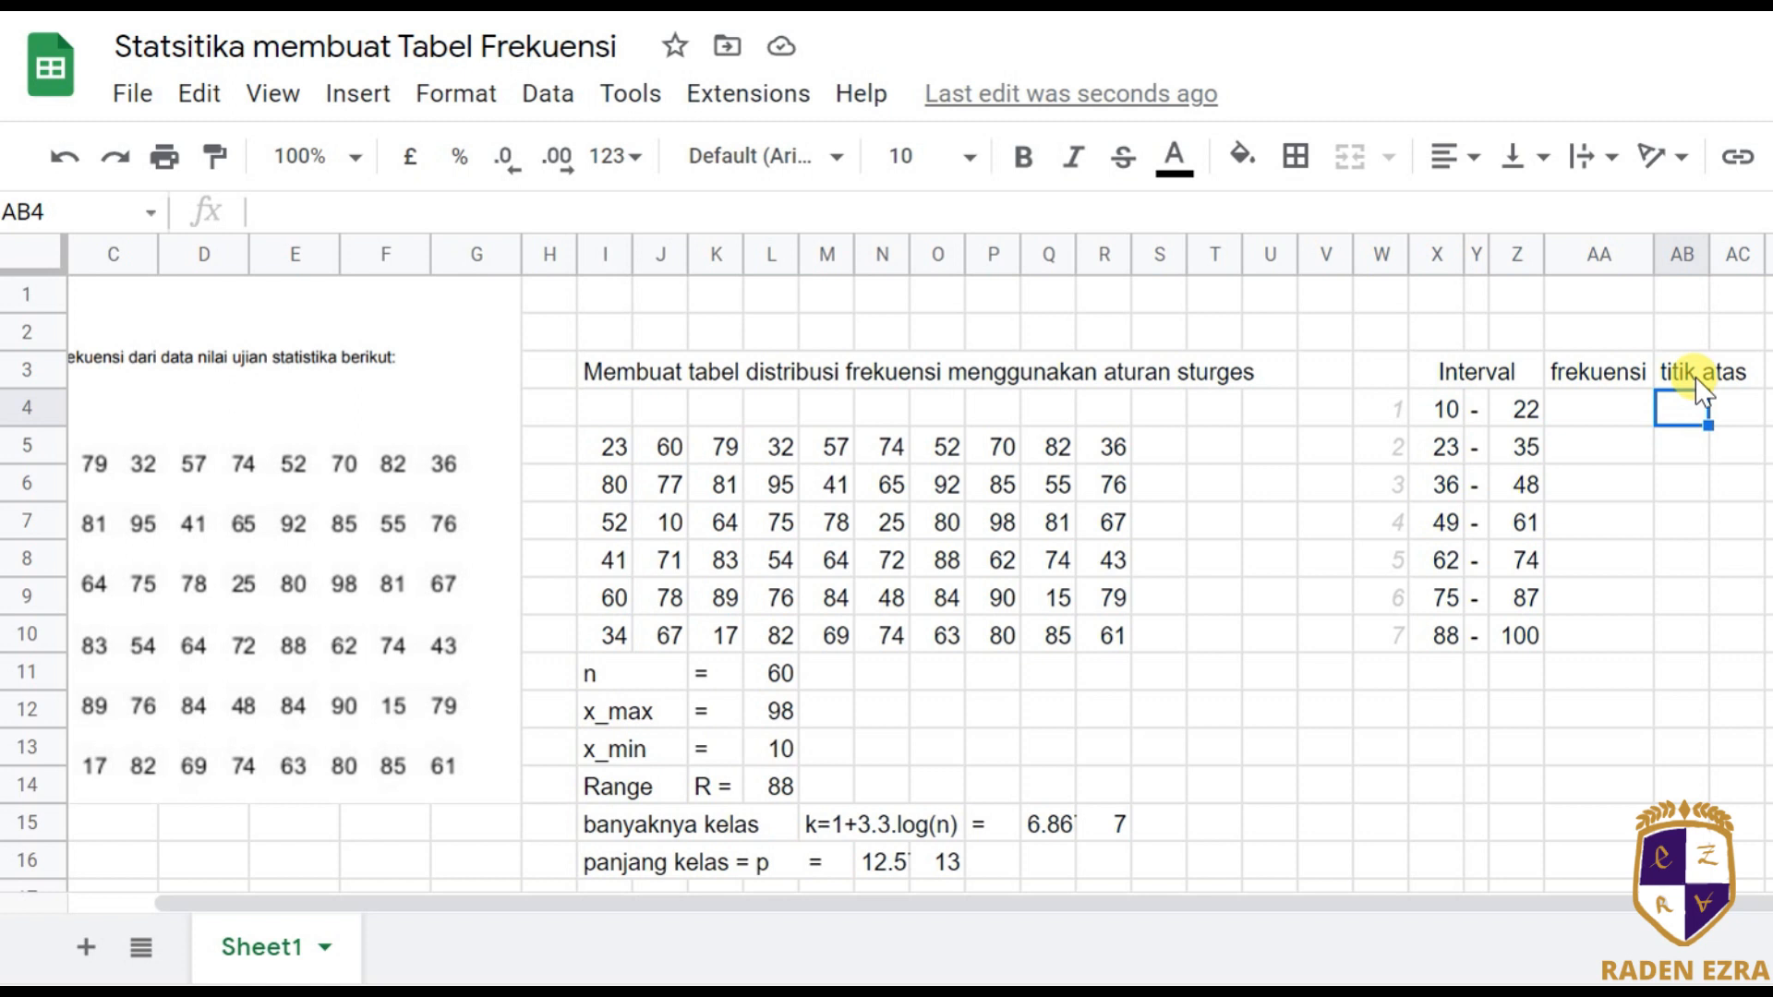
pyautogui.press('Left')
pyautogui.press('Left')
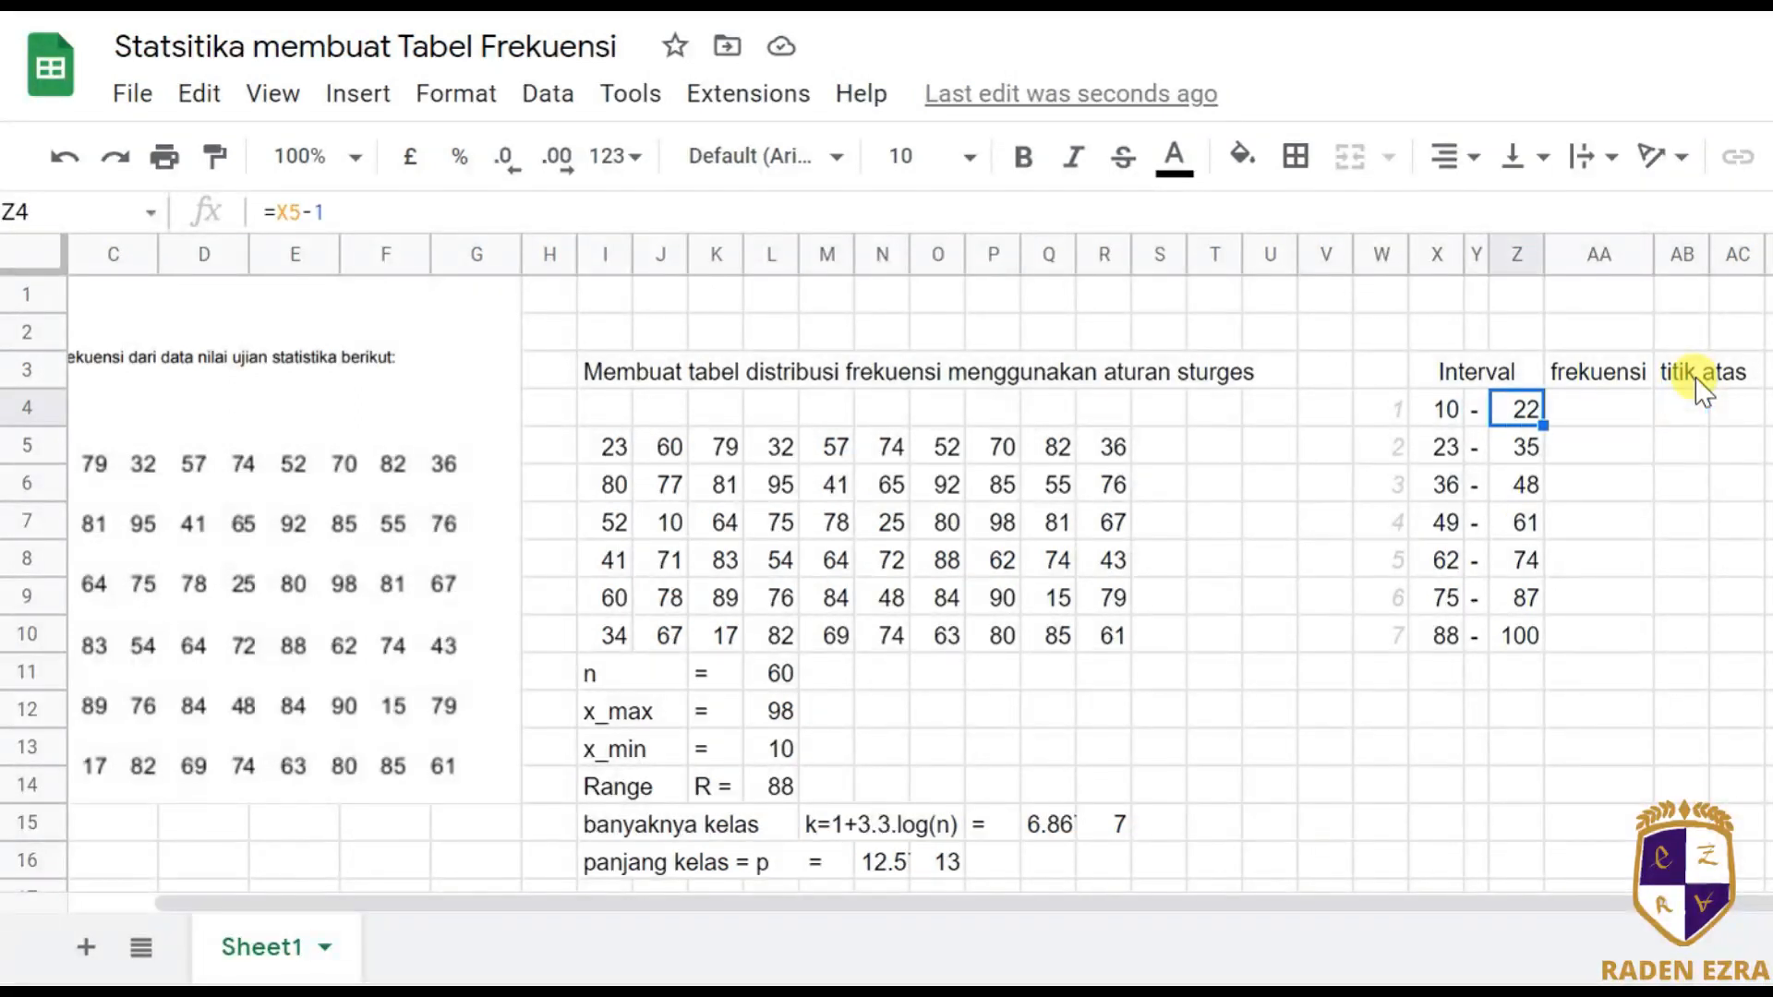
pyautogui.press('Right')
pyautogui.press('Right')
pyautogui.press('Right')
pyautogui.press('Left')
pyautogui.press('Right')
pyautogui.press('Left')
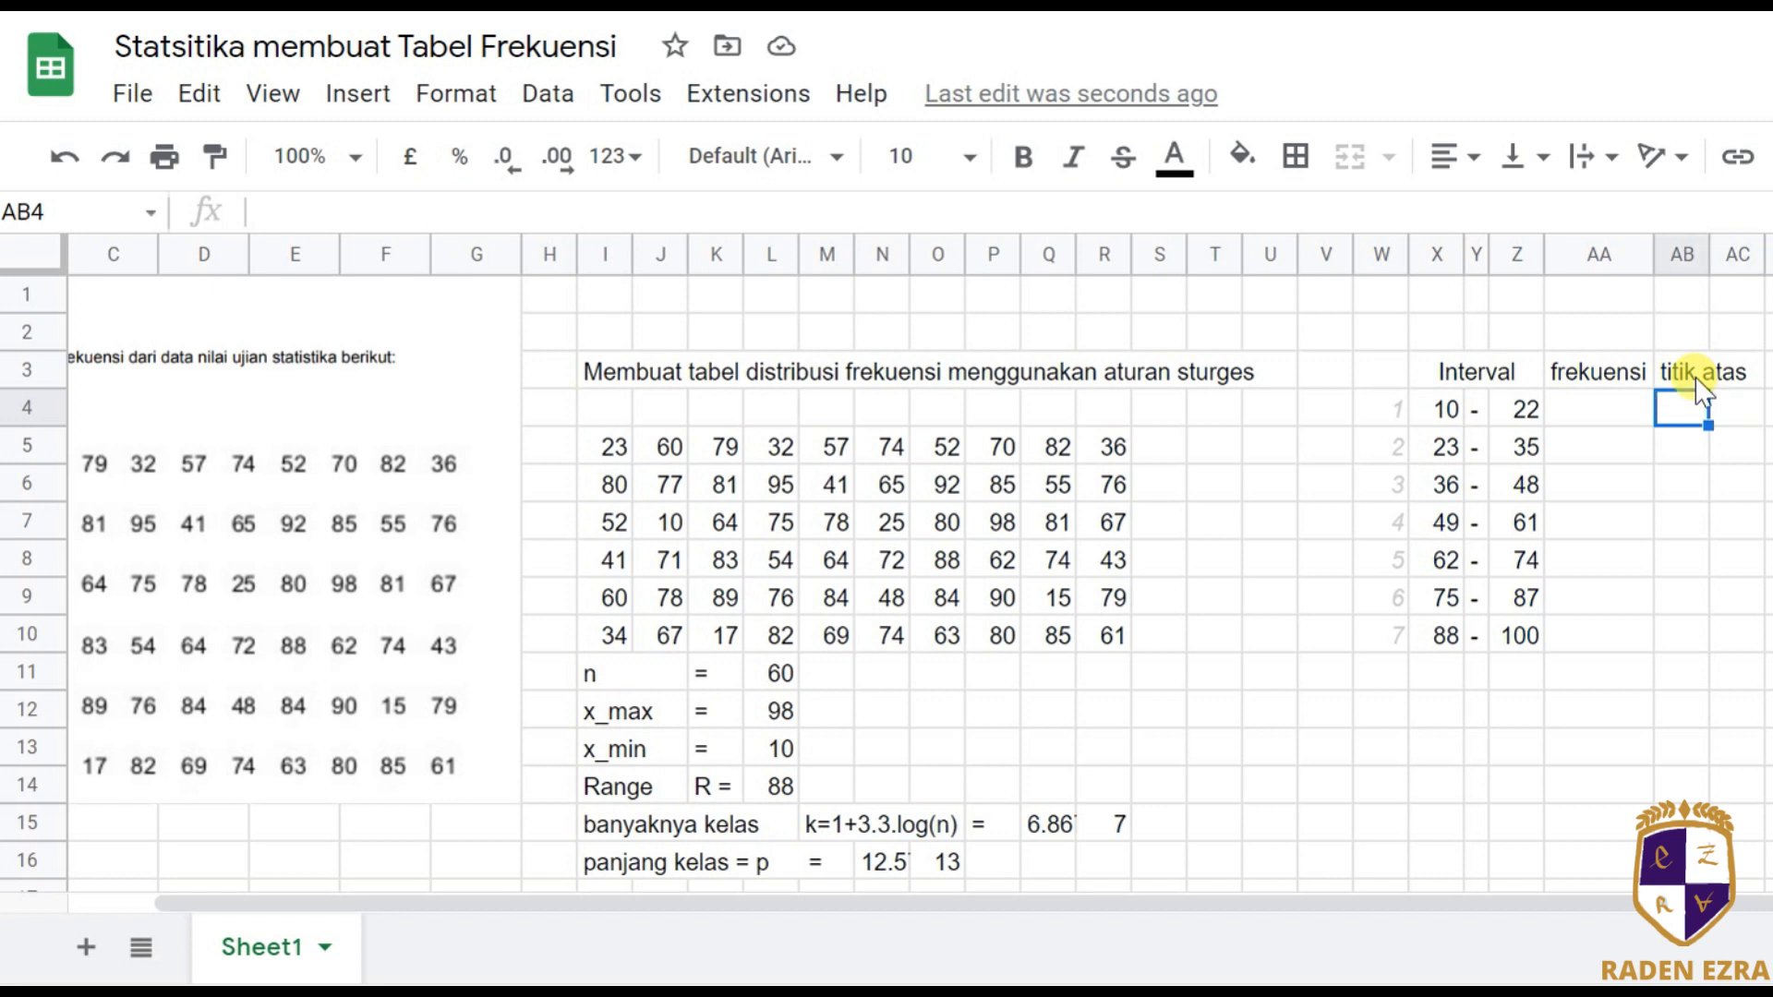
# Enter the upper boundaries 22.5 in AB4 and 35.5 in AB5 for the first two classes.
pyautogui.write('22.5')
pyautogui.press('Return')
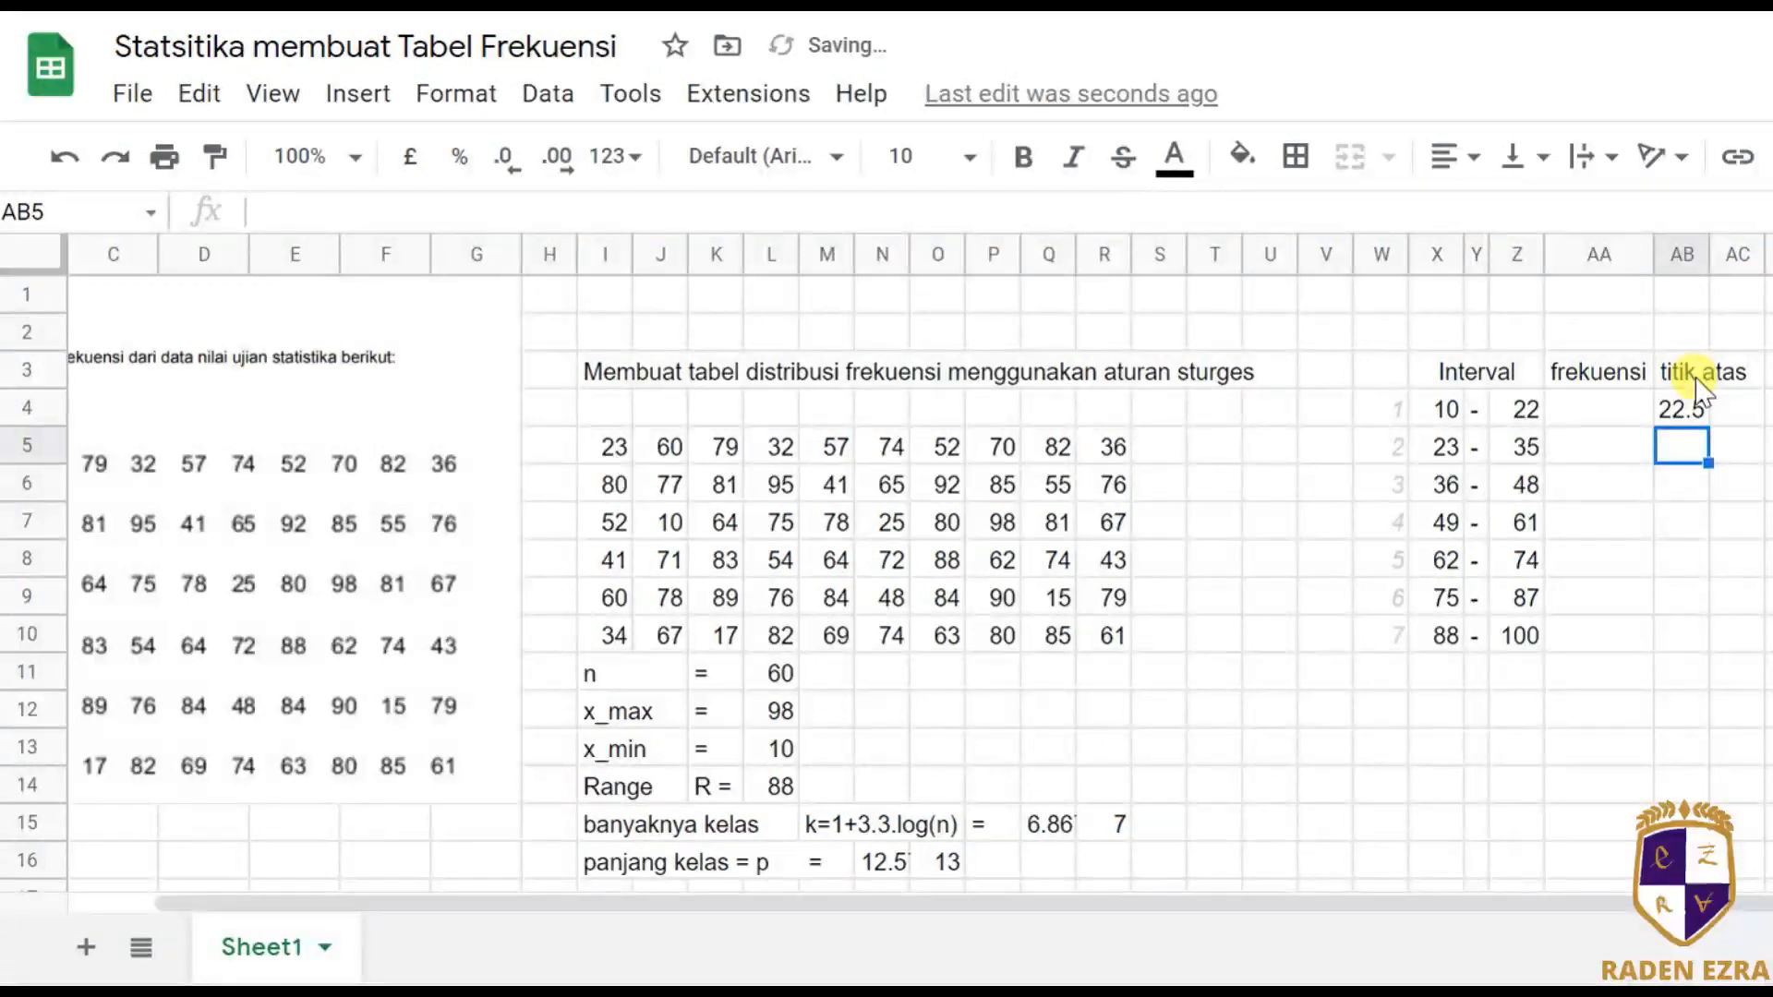
pyautogui.press('Left')
pyautogui.press('Left')
pyautogui.press('Right')
pyautogui.press('Right')
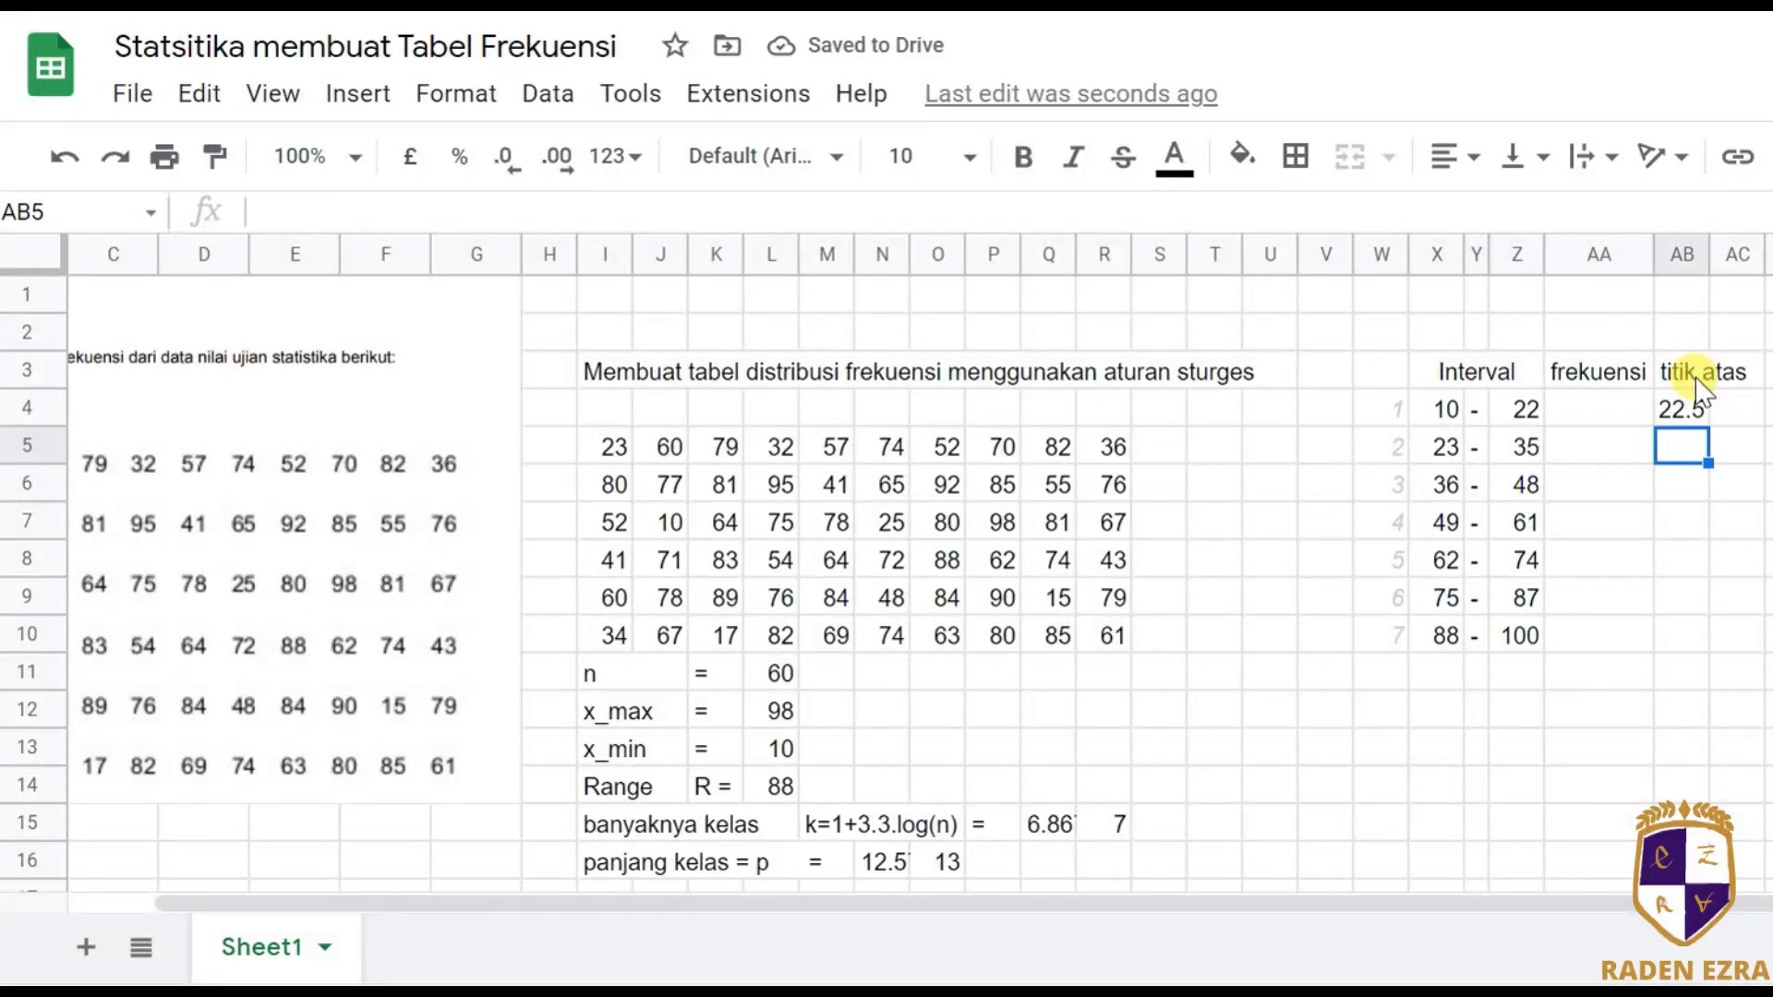
pyautogui.write('35.5')
pyautogui.press('Return')
# Fill the boundary series from AB4:AB5 down to AB10 and widen column AB to fit the values.
pyautogui.press('Up')
pyautogui.press('Up')
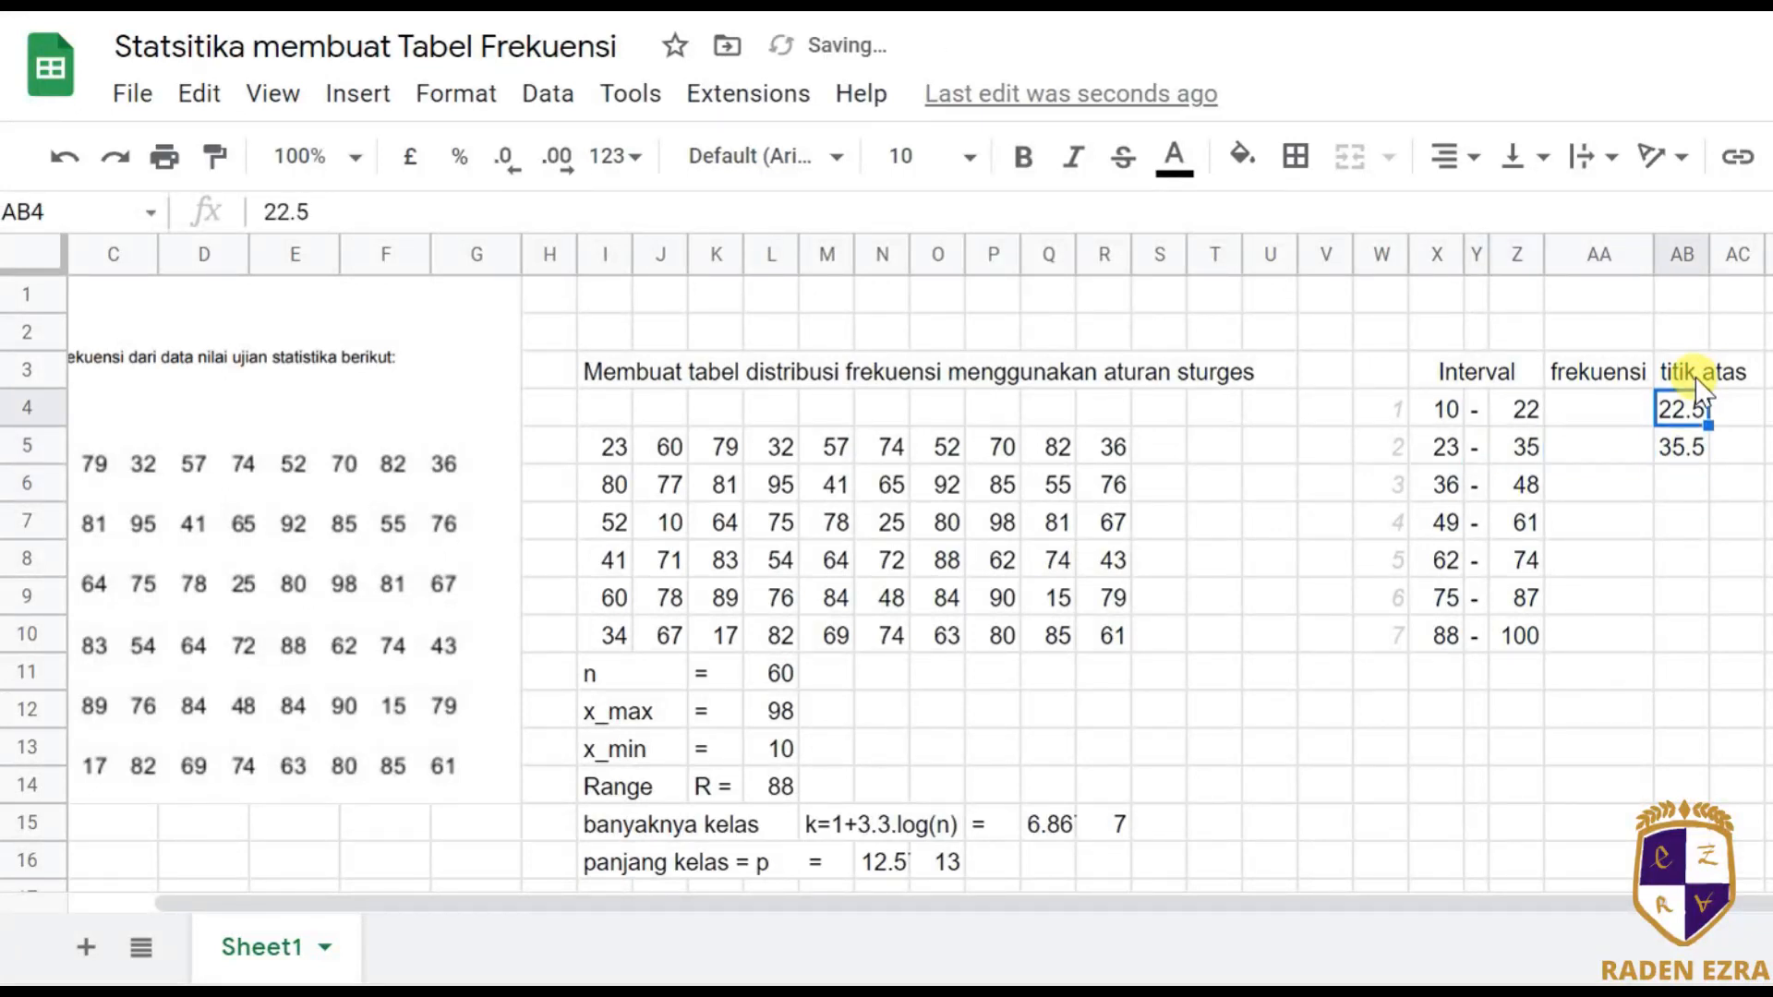
pyautogui.hotkey('shift', 'Down')
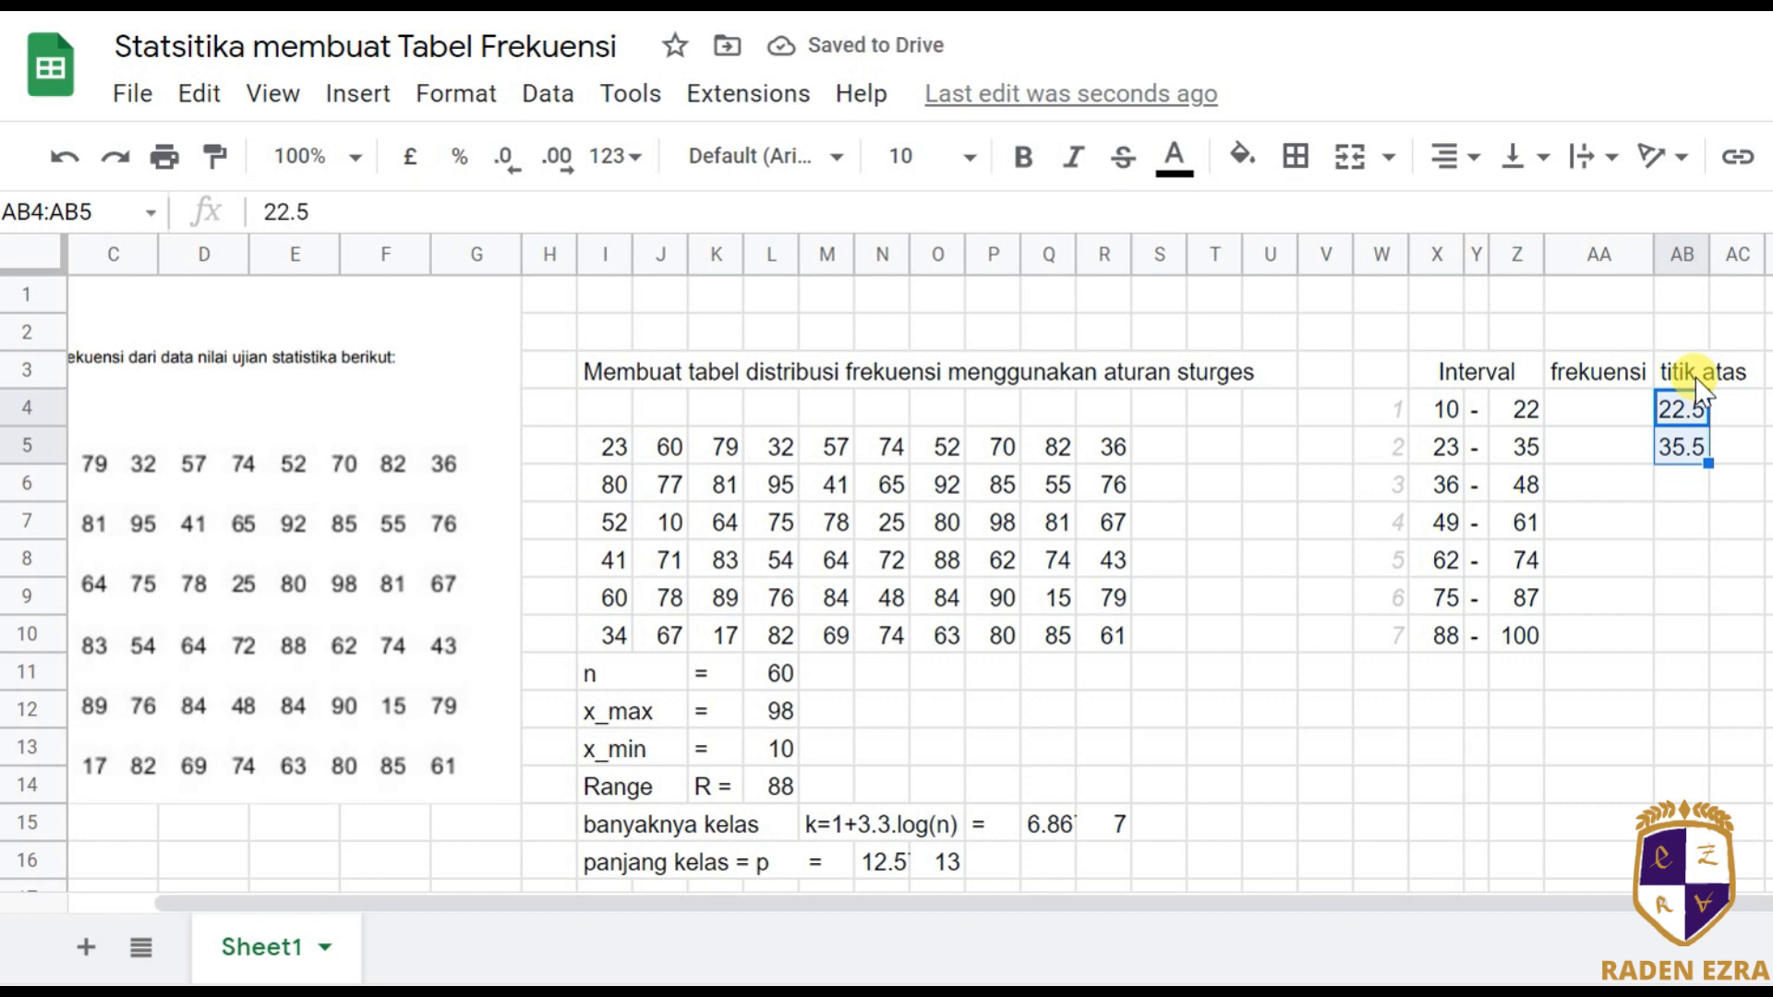
pyautogui.moveTo(1707, 462); pyautogui.dragTo(1672, 613)
pyautogui.click(1675, 482)
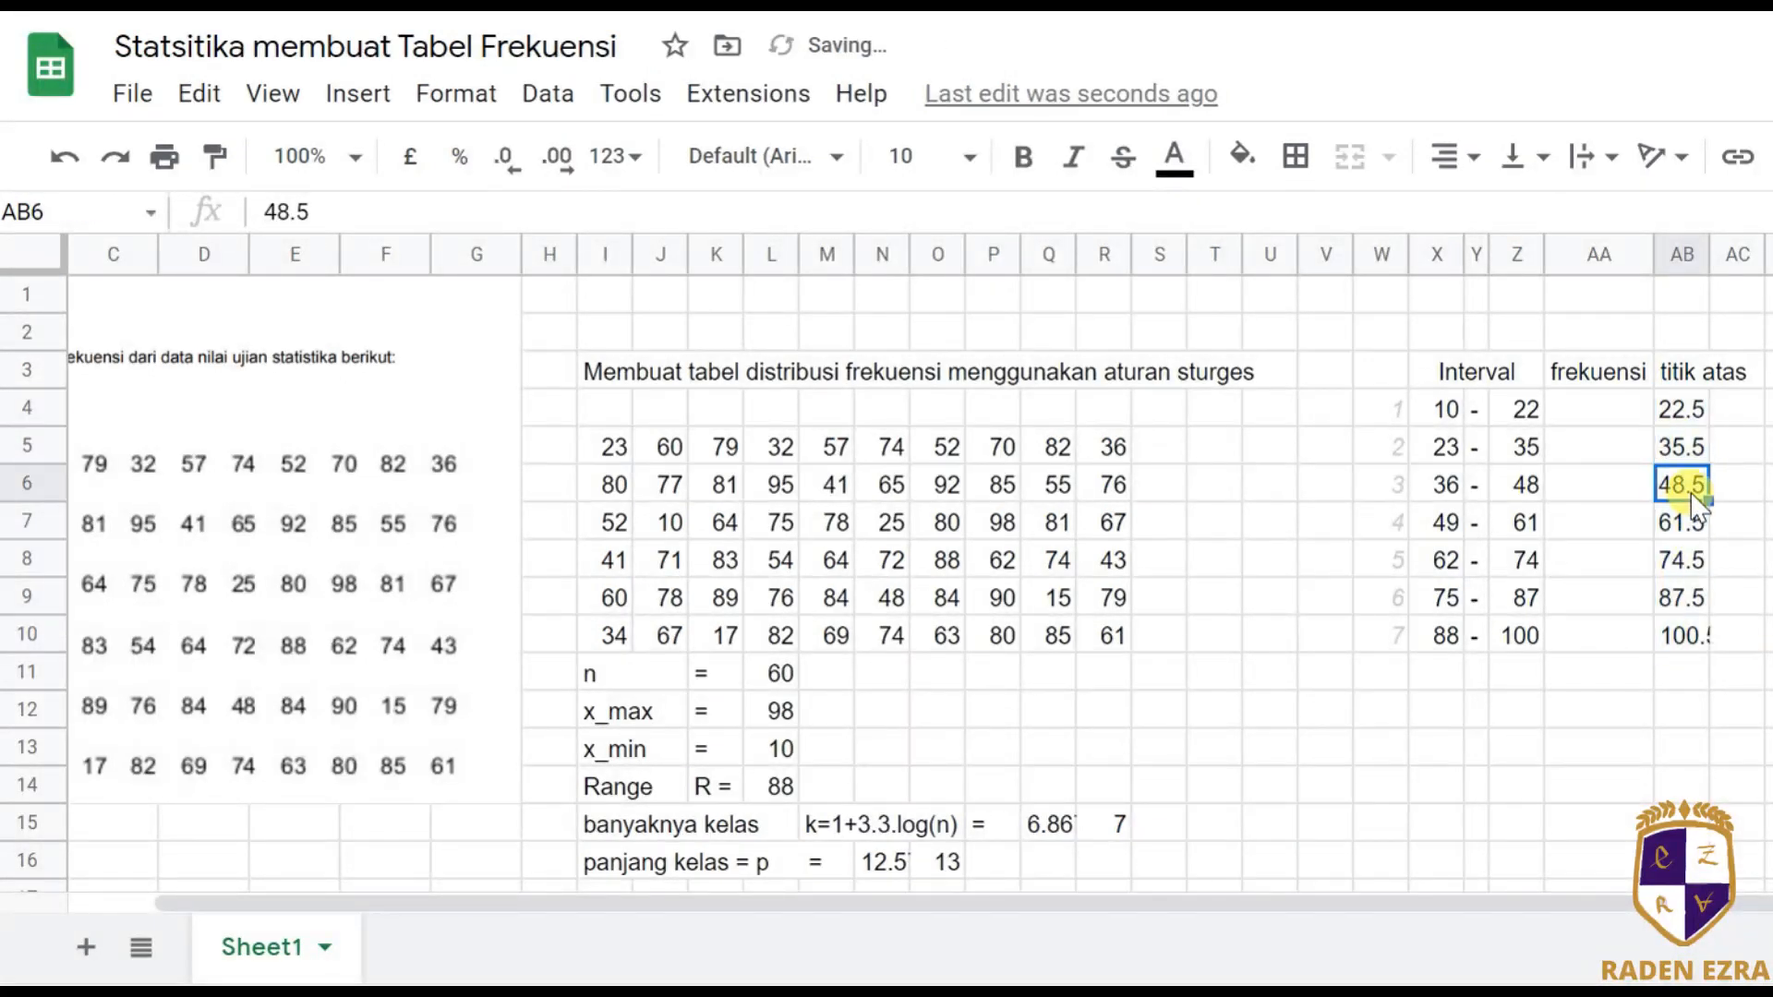
pyautogui.click(1677, 519)
pyautogui.click(1690, 563)
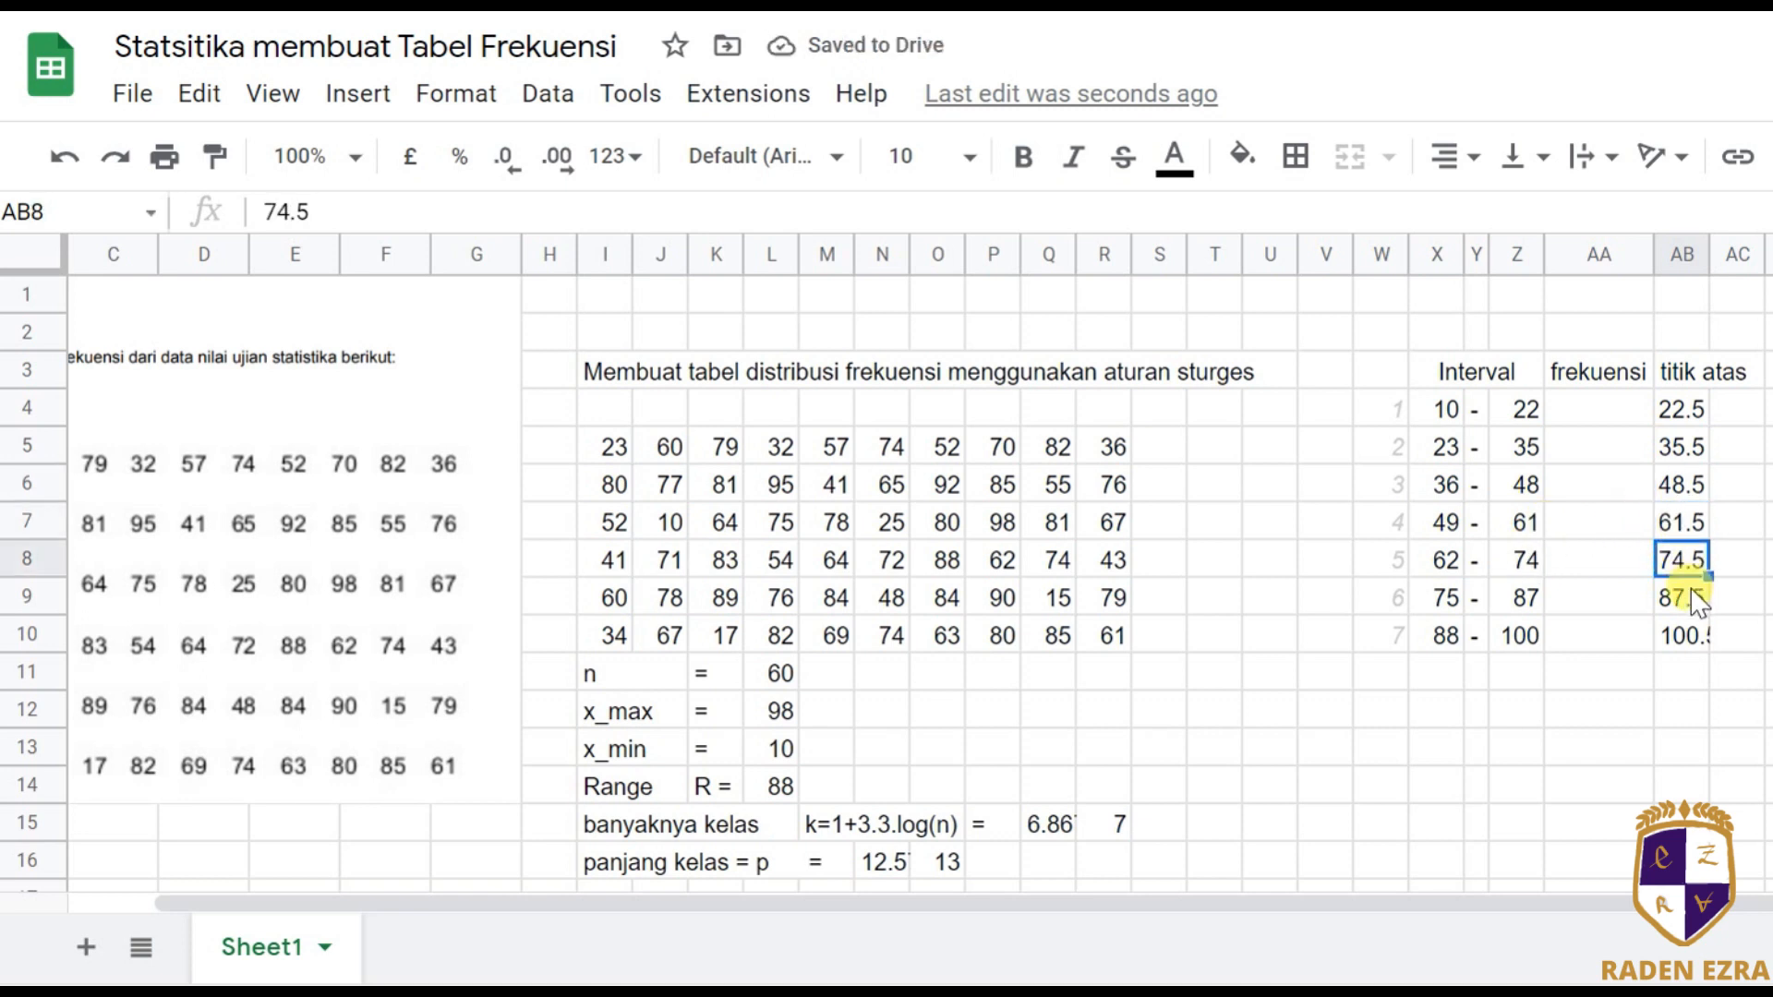
pyautogui.click(1694, 609)
pyautogui.click(1697, 646)
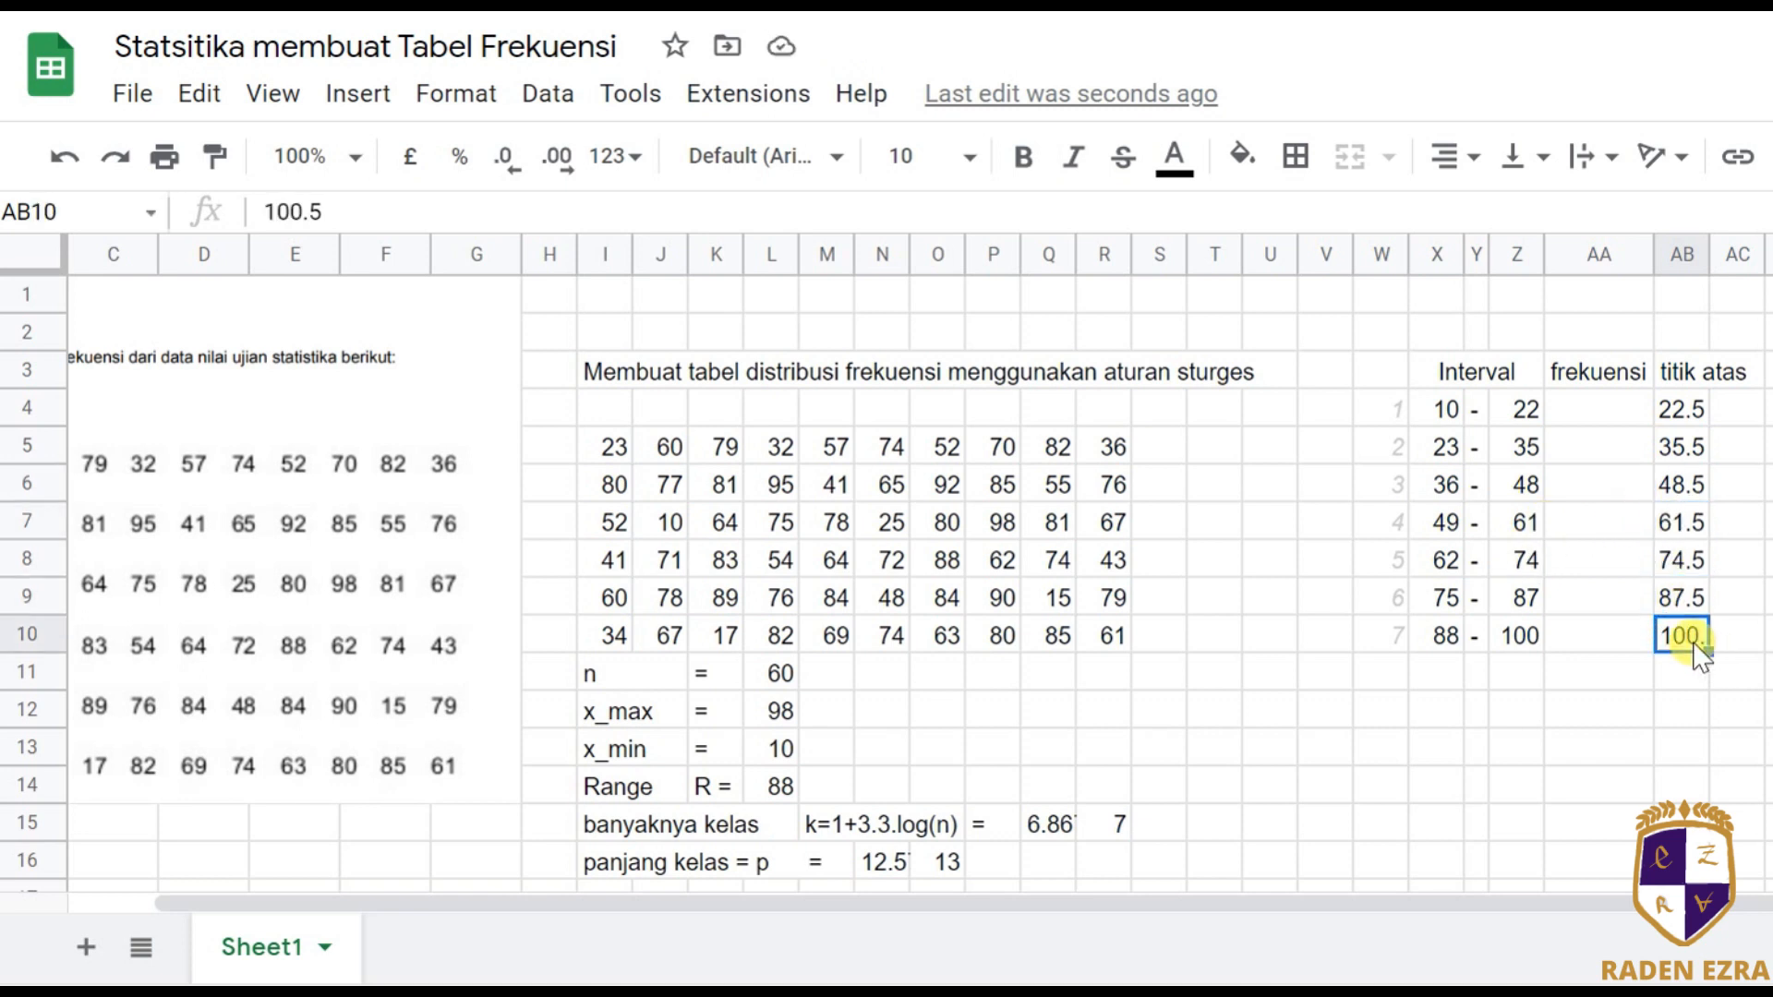
pyautogui.moveTo(1704, 261)
pyautogui.mouseDown()
pyautogui.moveTo(1752, 263)
pyautogui.moveTo(1723, 258)
pyautogui.mouseUp()
# Insert five blank columns to the right of columns AD:AH.
pyautogui.click(1761, 373)
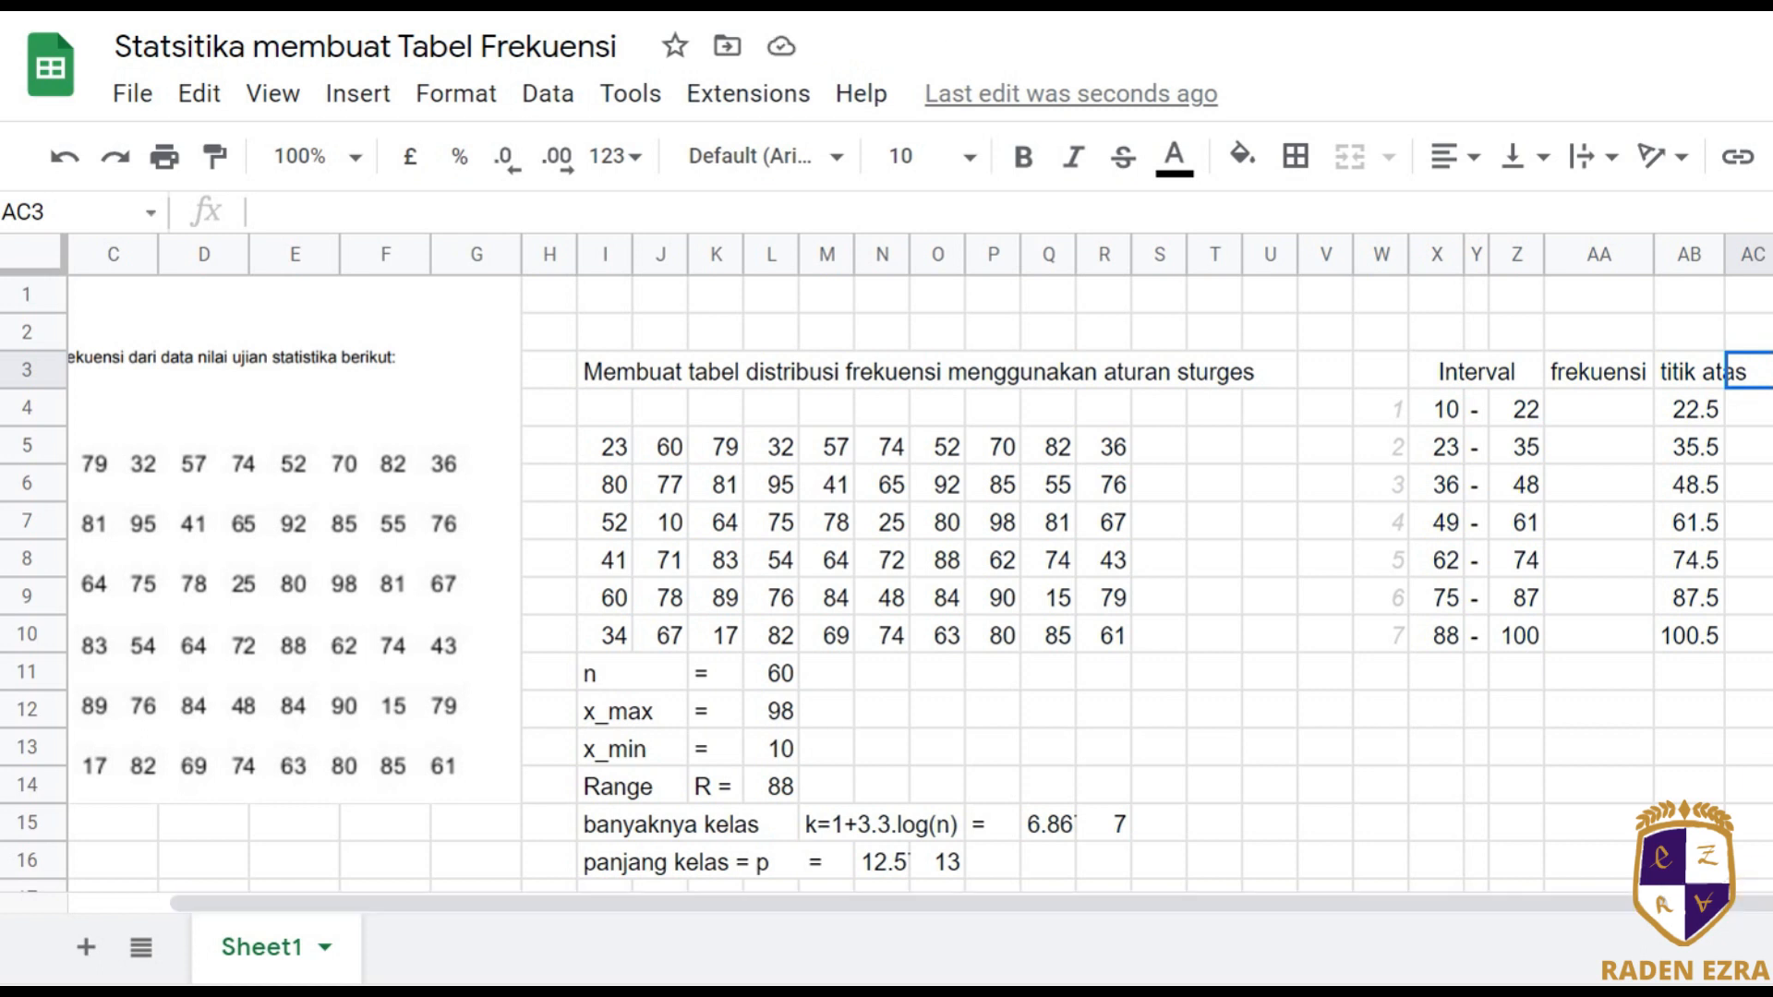
pyautogui.click(1771, 255)
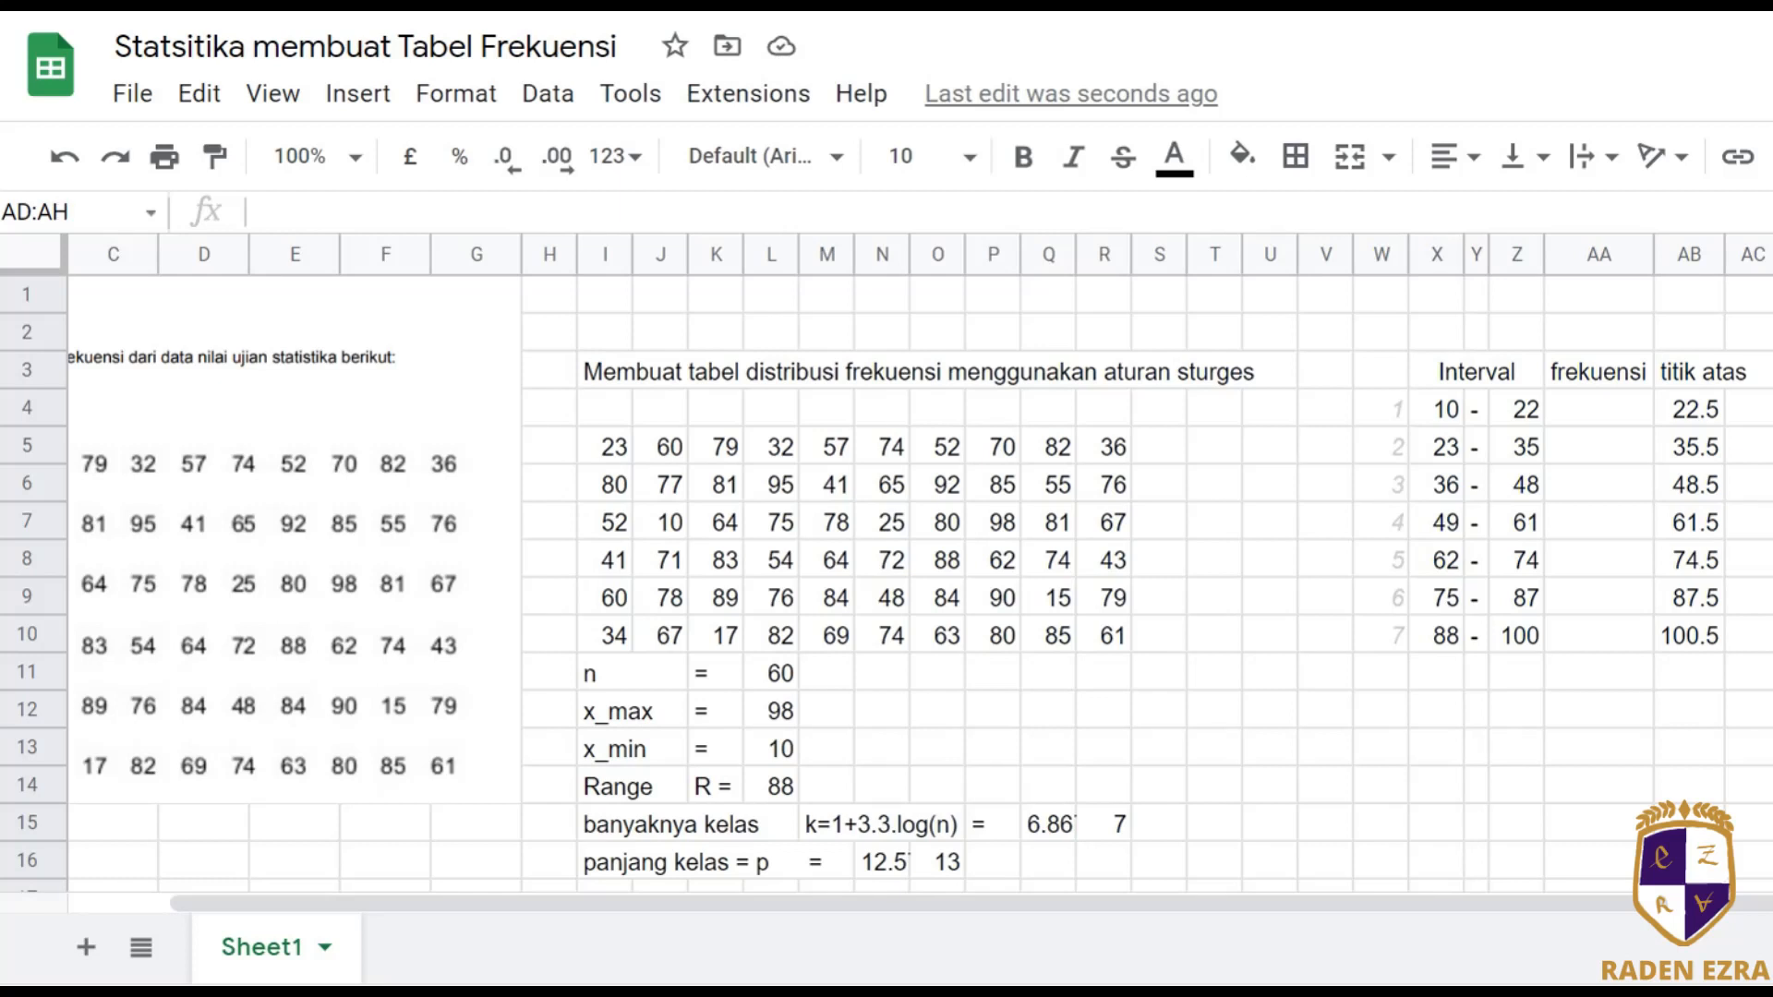
pyautogui.hotkey('ctrl', 'alt', '0')
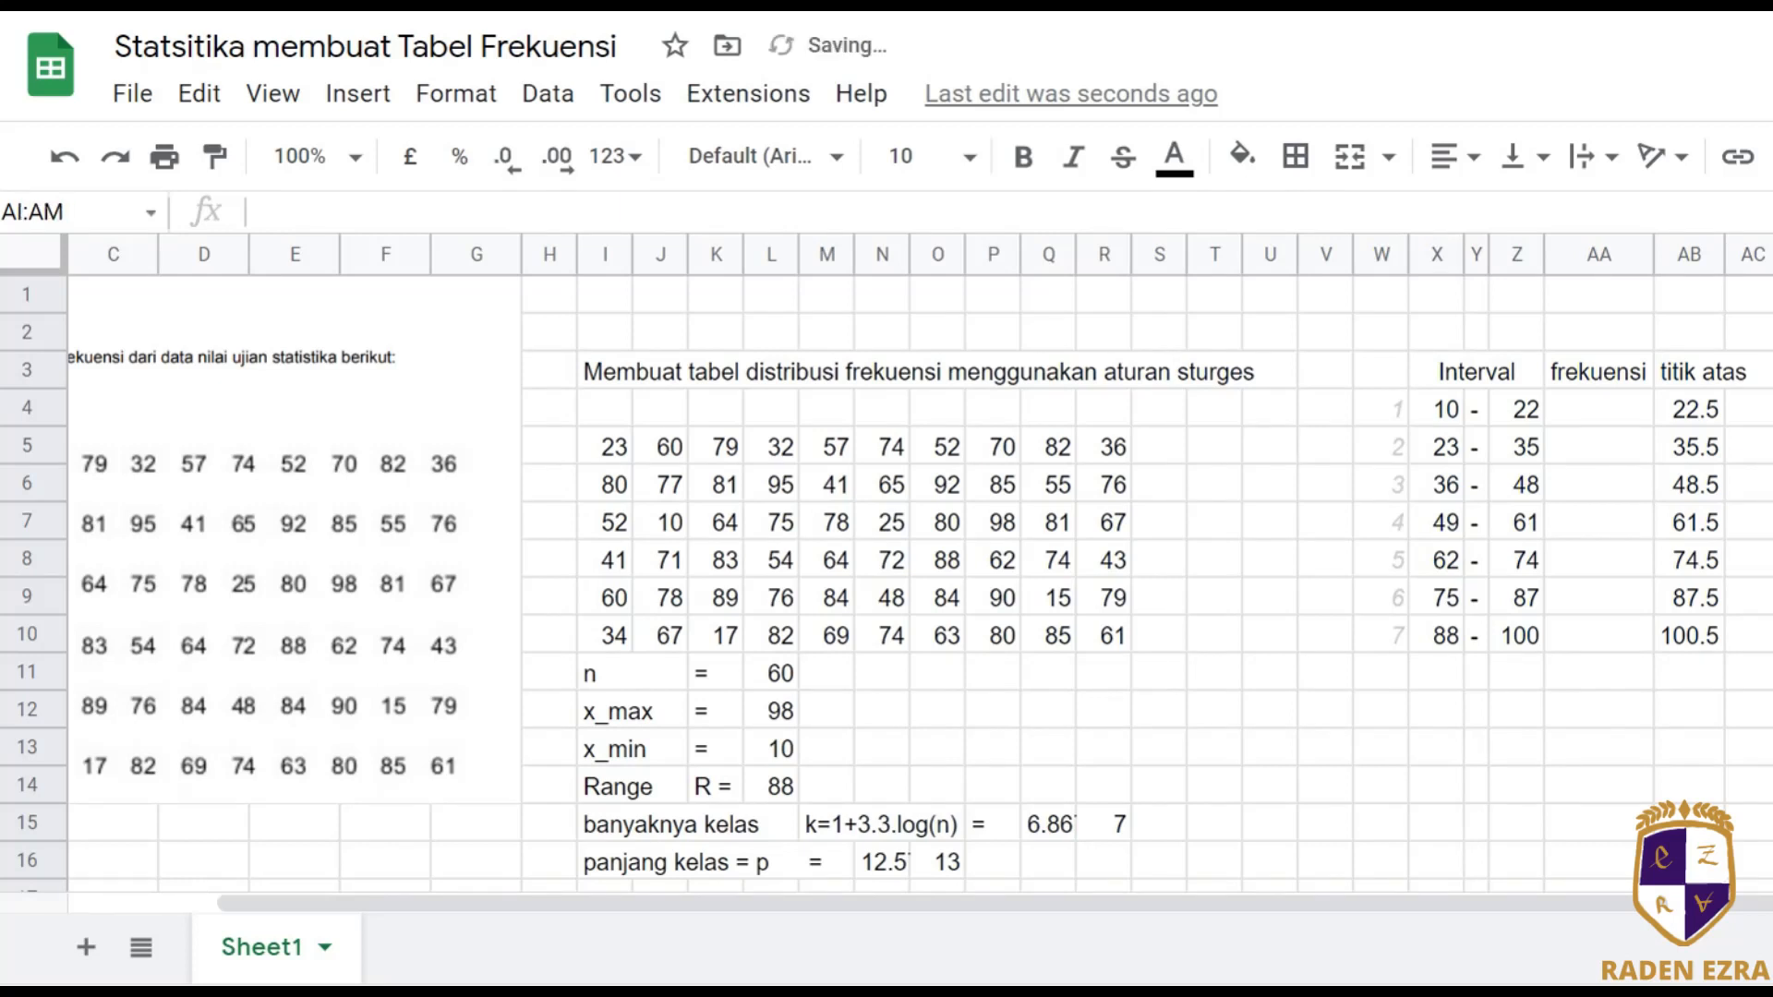
pyautogui.moveTo(1602, 902); pyautogui.dragTo(1770, 903)
# Label AC3 as fk and enter =countif(I5:R10,"<22.5") in AC4 for the first class's cumulative frequency.
pyautogui.click(1480, 371)
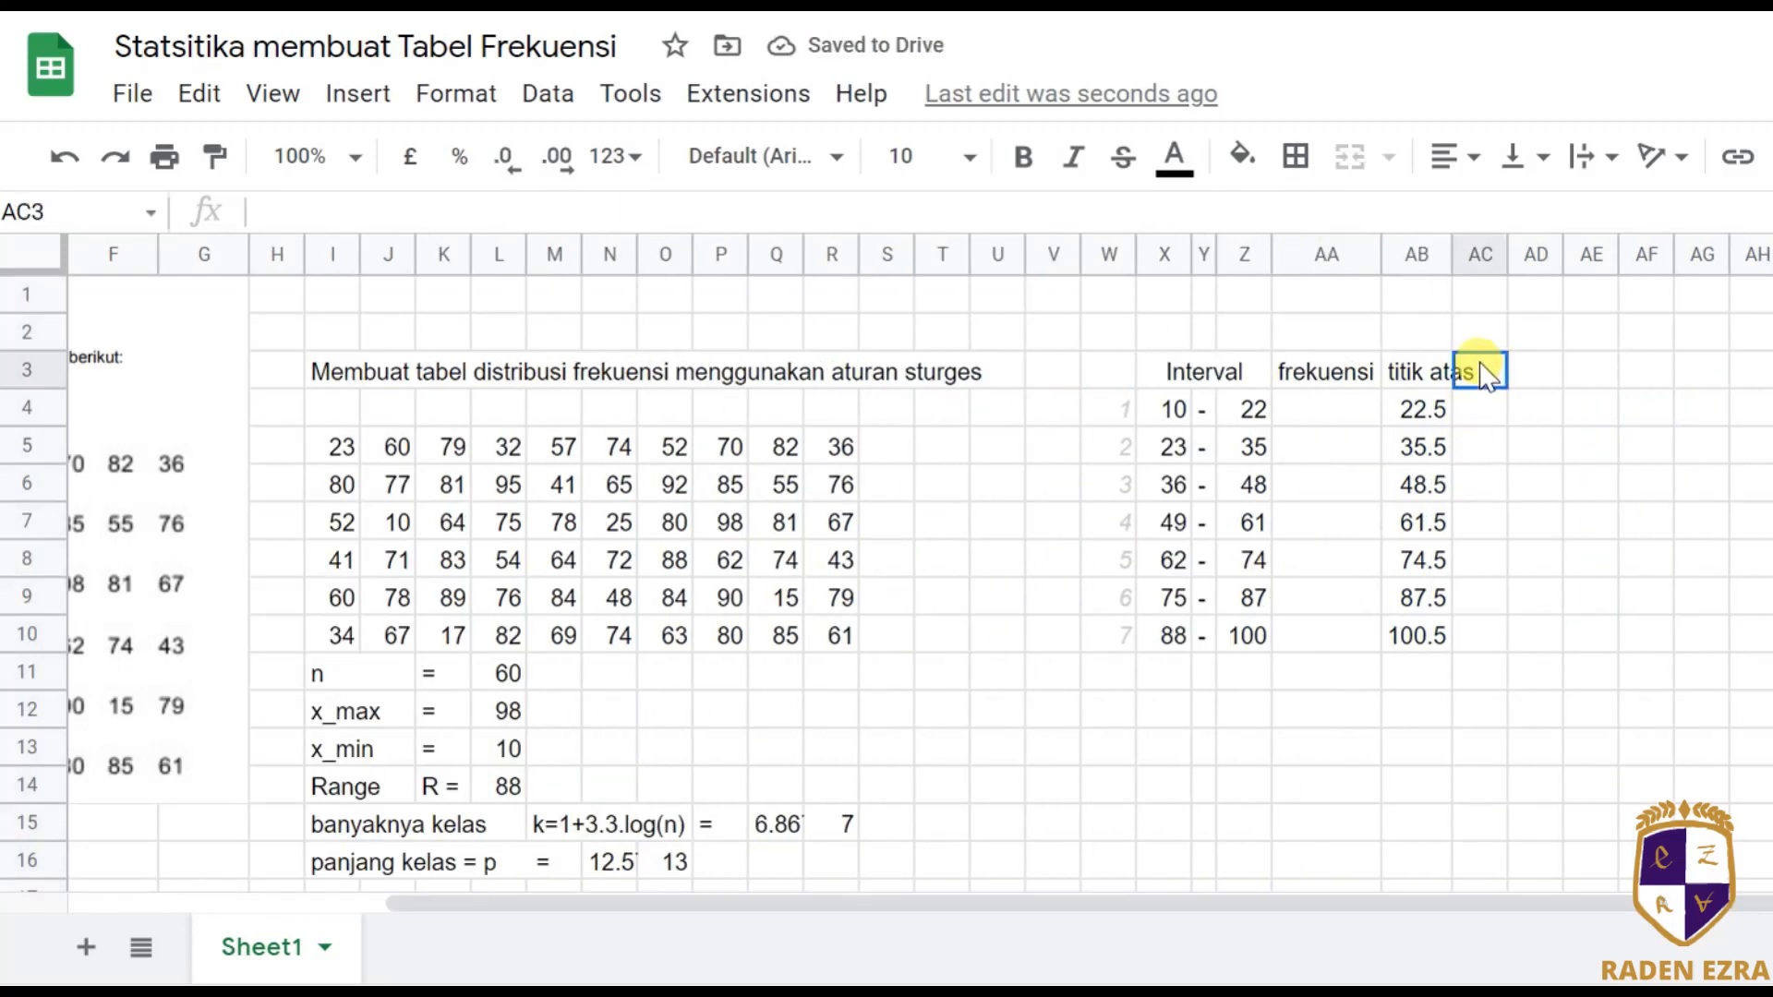
pyautogui.press('Return')
pyautogui.write('=co')
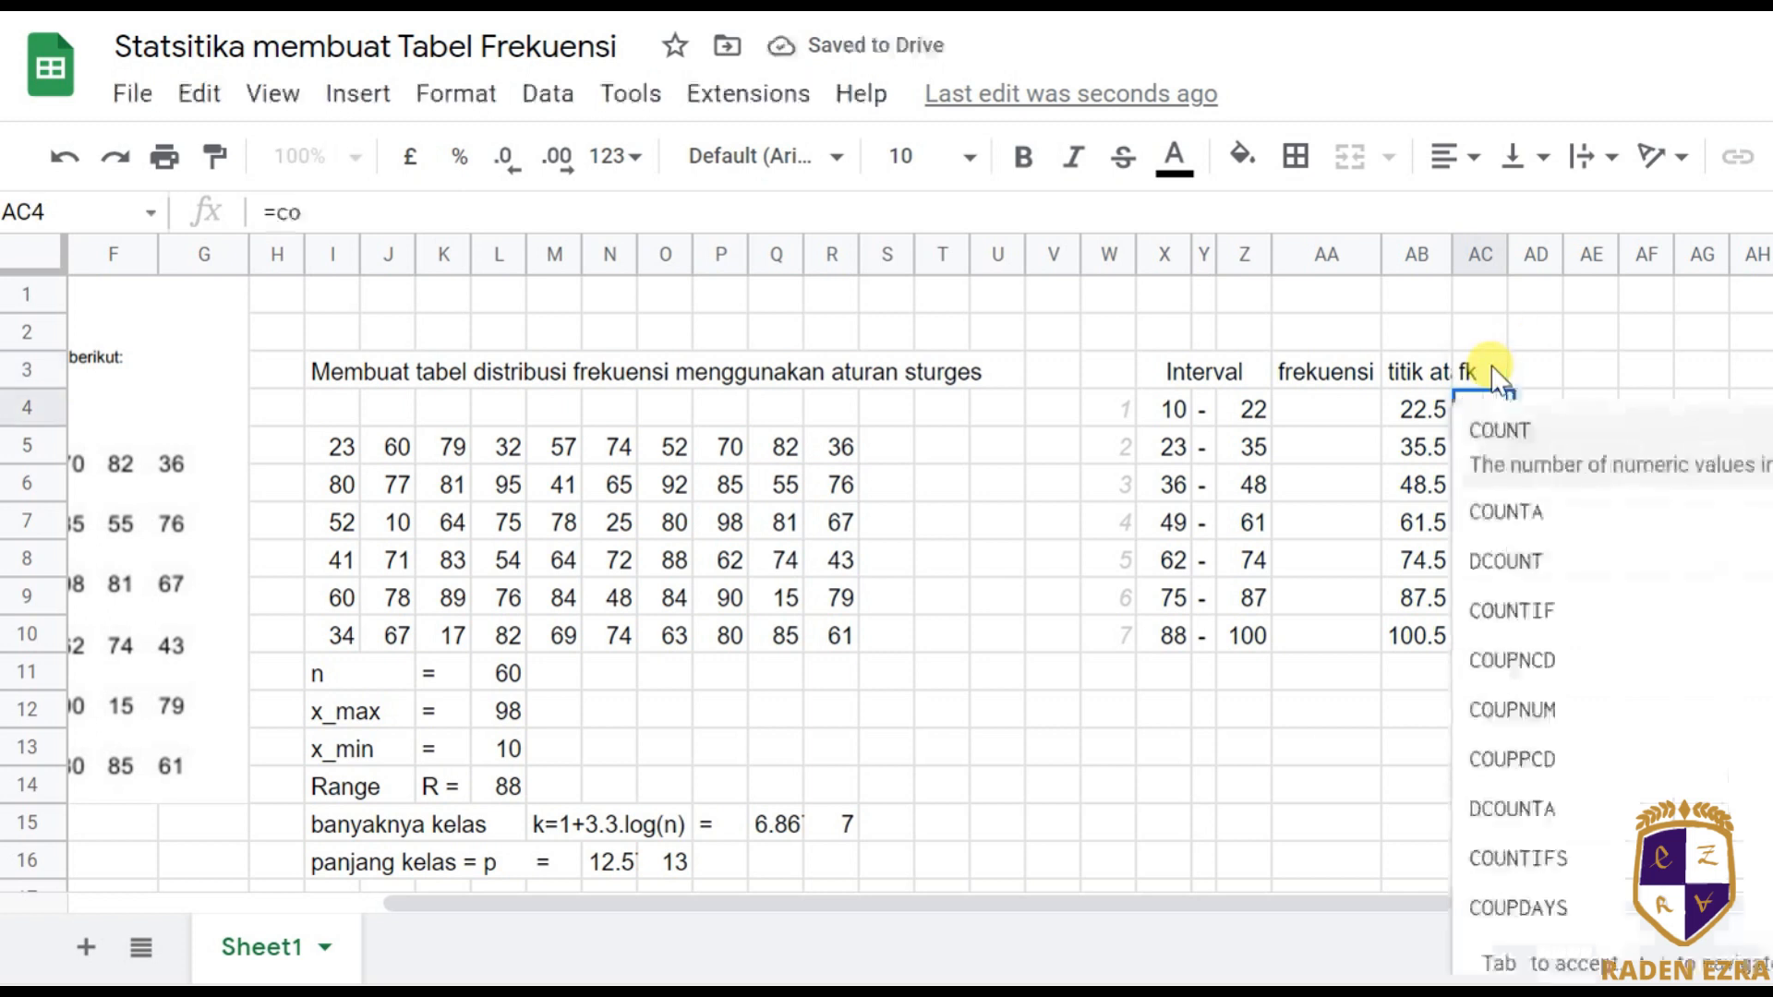
pyautogui.write('untif(')
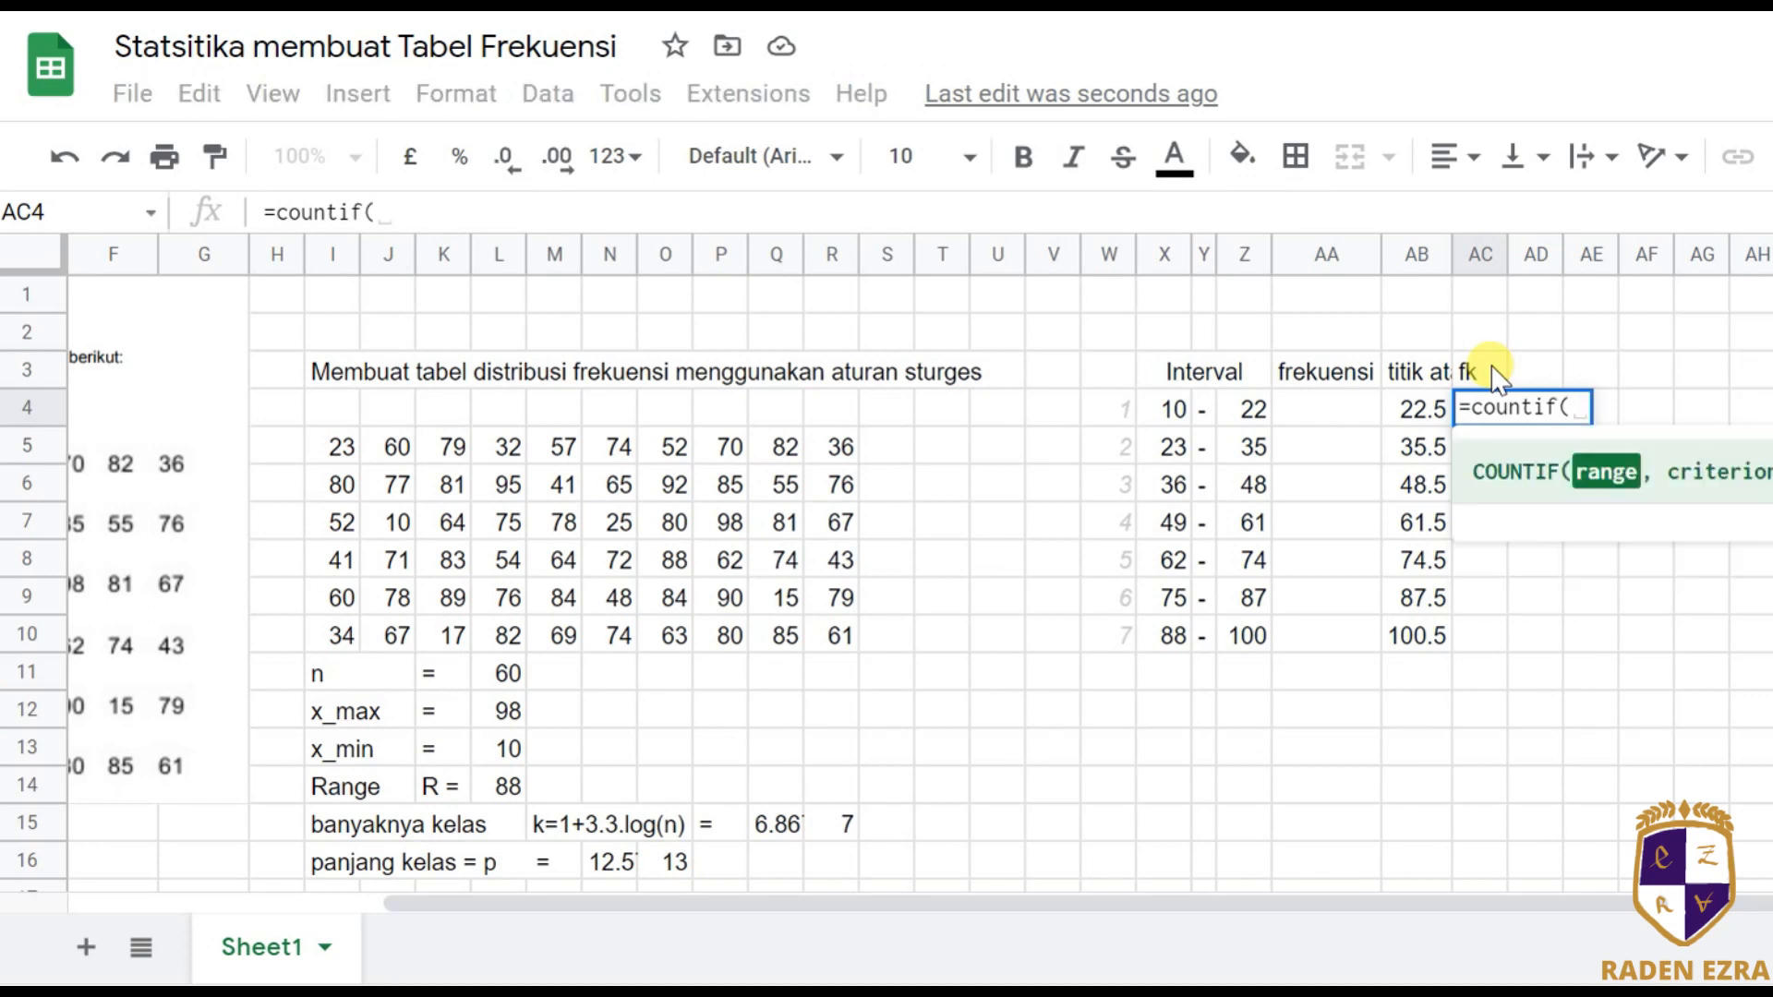
pyautogui.press('Left')
pyautogui.press('Left')
pyautogui.press('Left')
pyautogui.press('Left')
pyautogui.press('Left')
pyautogui.press('Left')
pyautogui.press('Left')
pyautogui.press('Left')
pyautogui.press('Left')
pyautogui.press('Left')
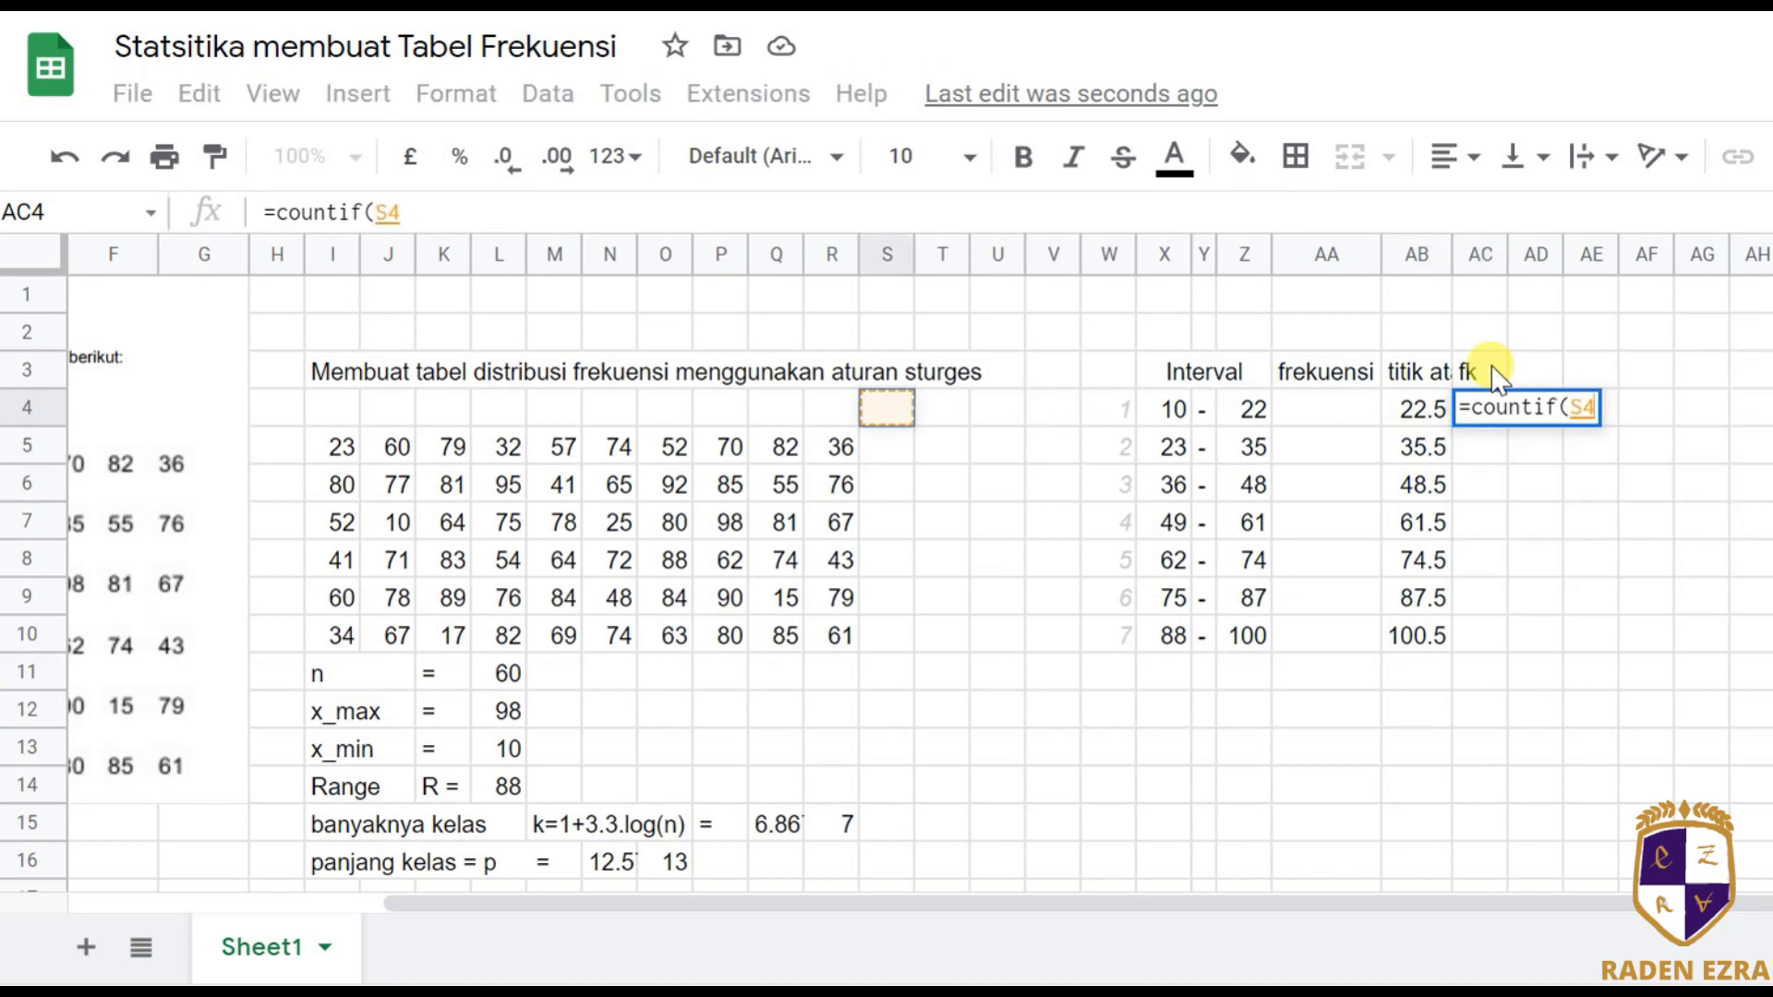
pyautogui.press('Down')
pyautogui.press('Left')
pyautogui.press('Left')
pyautogui.press('Left')
pyautogui.press('Left')
pyautogui.press('Left')
pyautogui.press('Left')
pyautogui.press('Left')
pyautogui.press('Left')
pyautogui.press('Left')
pyautogui.press('Left')
pyautogui.hotkey('shift', 'Right')
pyautogui.hotkey('shift', 'Right')
pyautogui.hotkey('shift', 'Right')
pyautogui.hotkey('shift', 'Right')
pyautogui.hotkey('shift', 'Right')
pyautogui.hotkey('shift', 'Right')
pyautogui.hotkey('shift', 'Right')
pyautogui.hotkey('shift', 'Right')
pyautogui.hotkey('shift', 'Right')
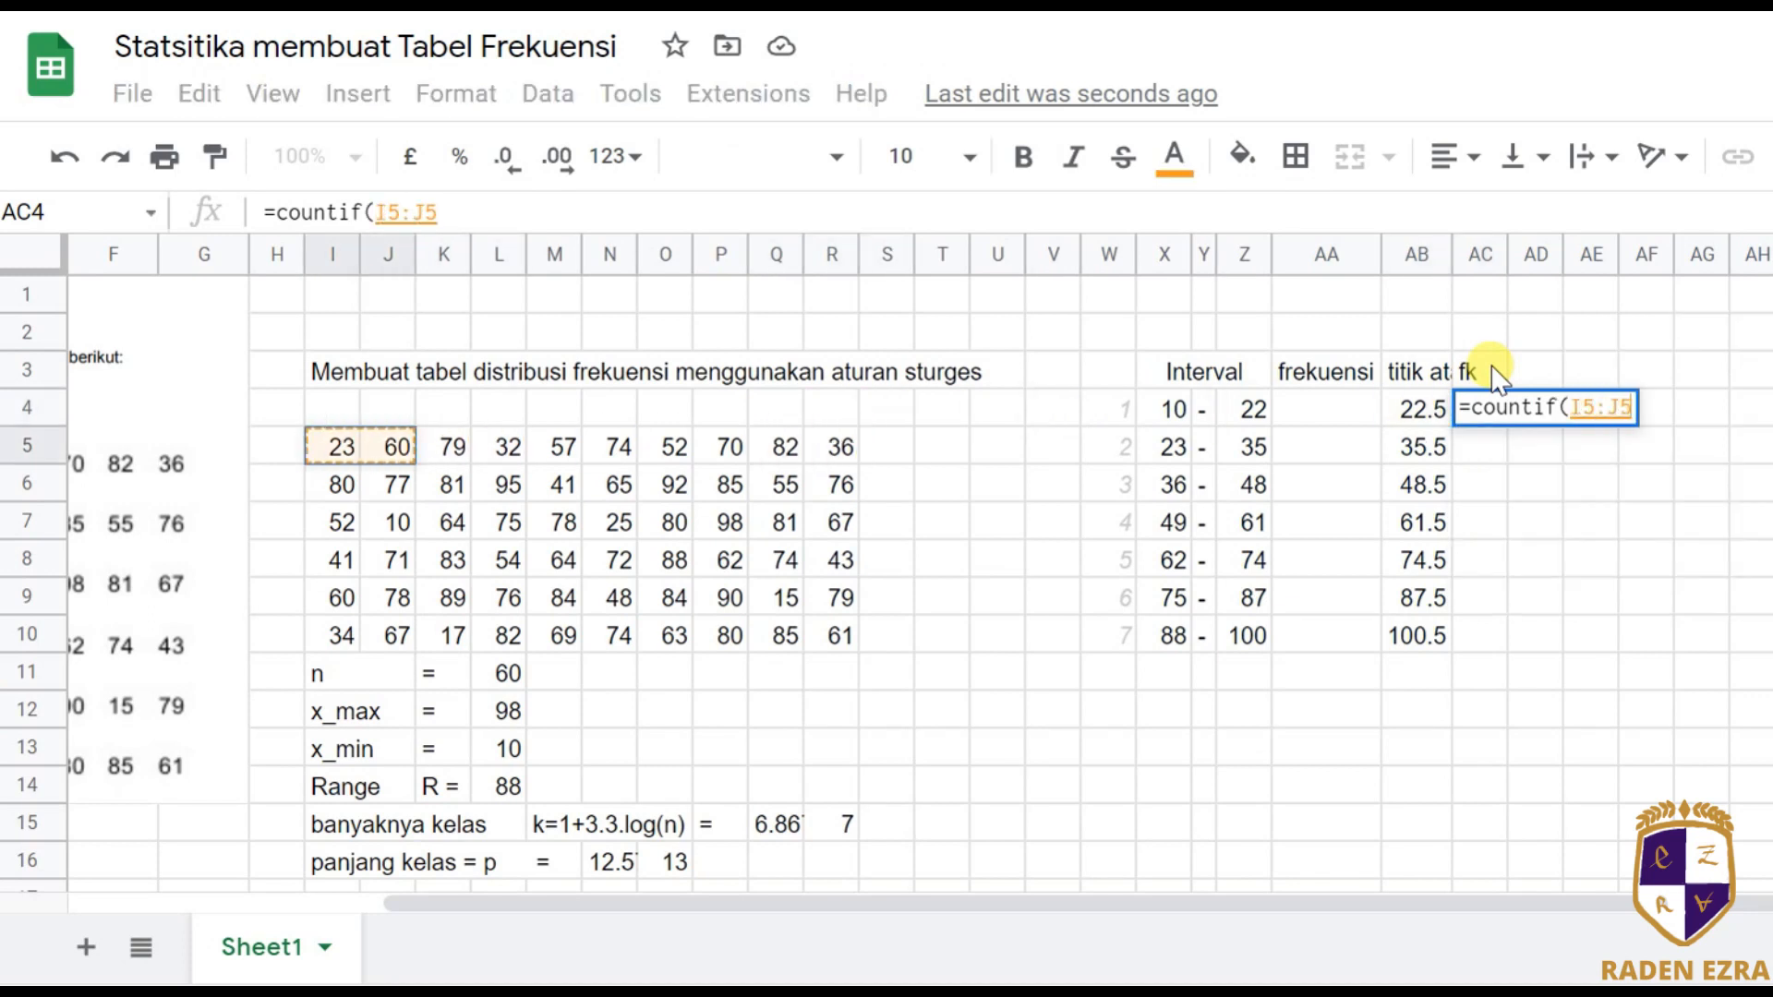
pyautogui.hotkey('shift', 'Down')
pyautogui.hotkey('shift', 'Down')
pyautogui.hotkey('shift', 'Down')
pyautogui.hotkey('shift', 'Down')
pyautogui.hotkey('shift', 'Down')
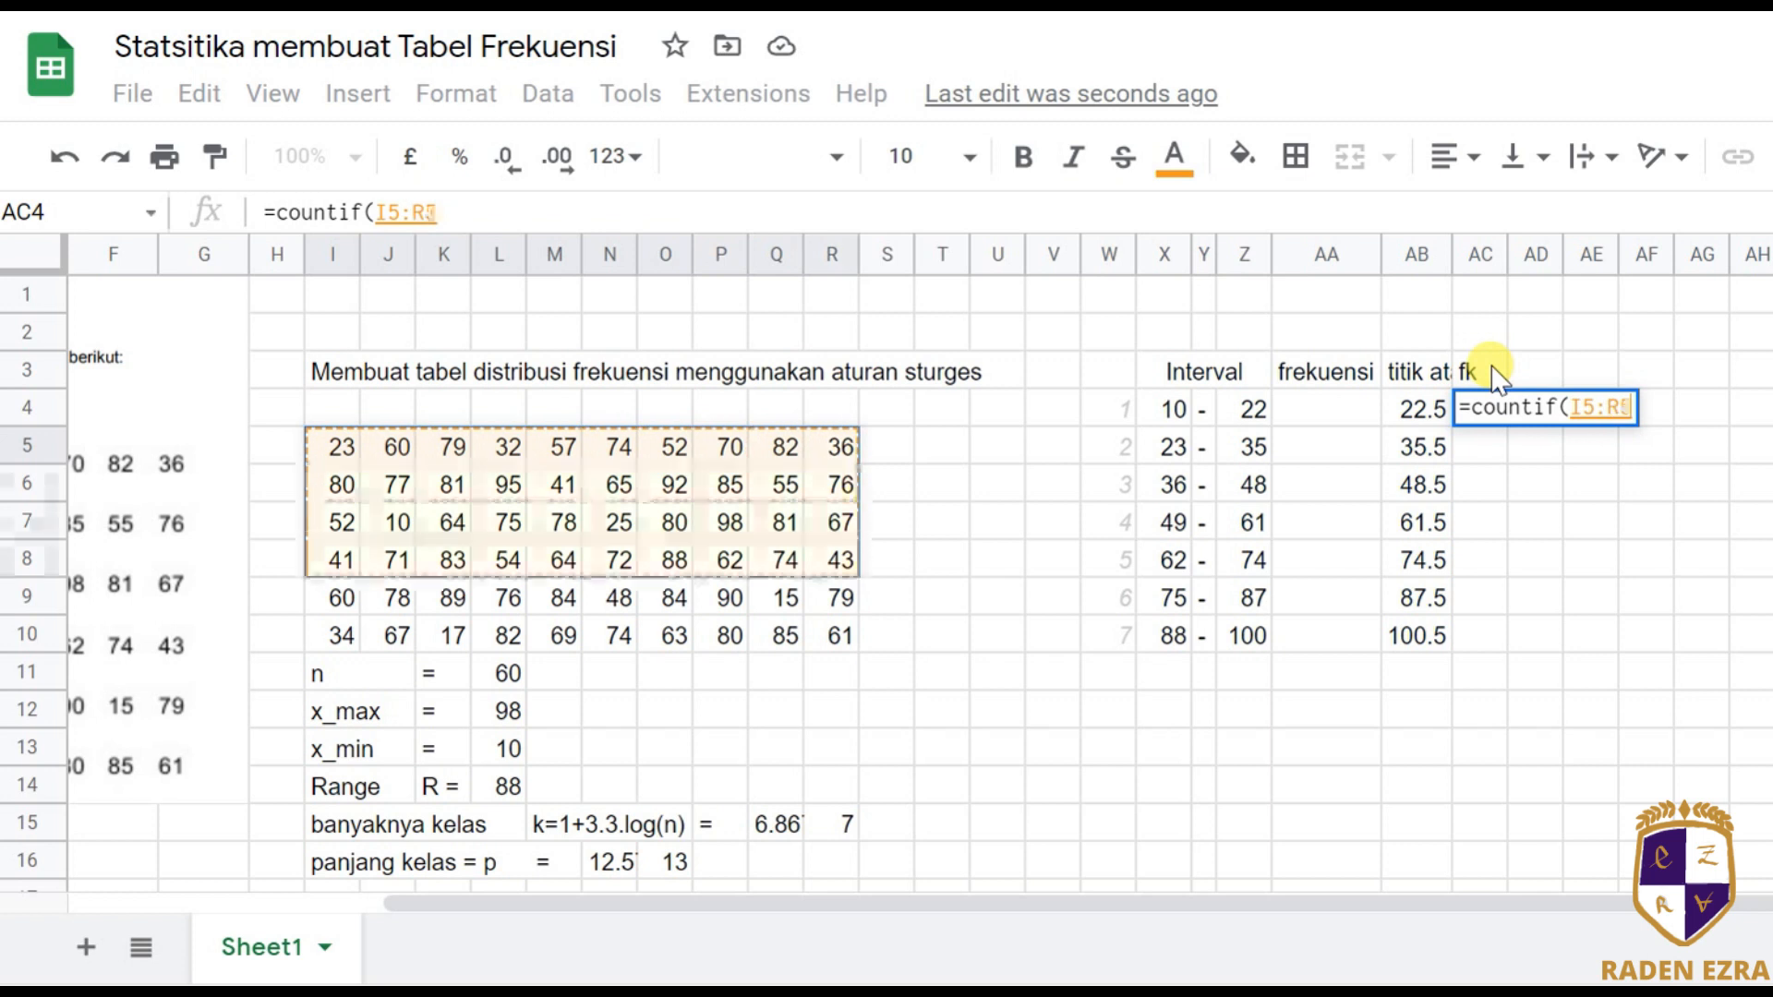
pyautogui.write(',"<')
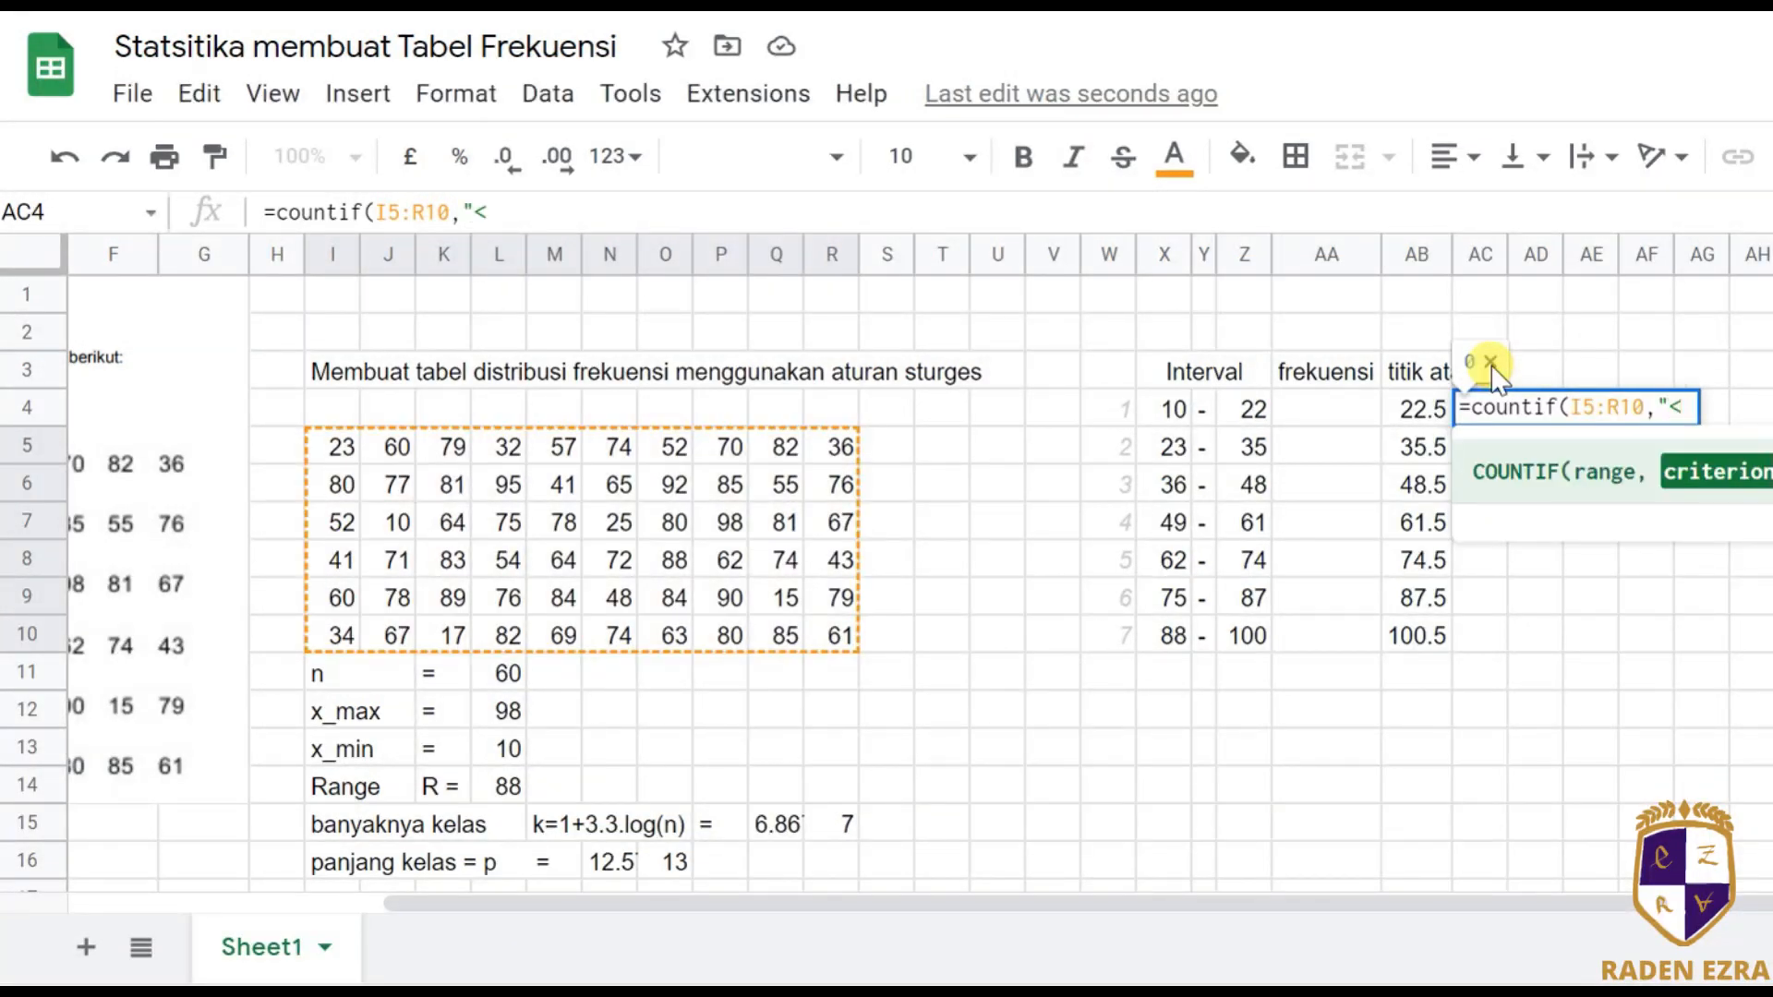
pyautogui.write('22.5')
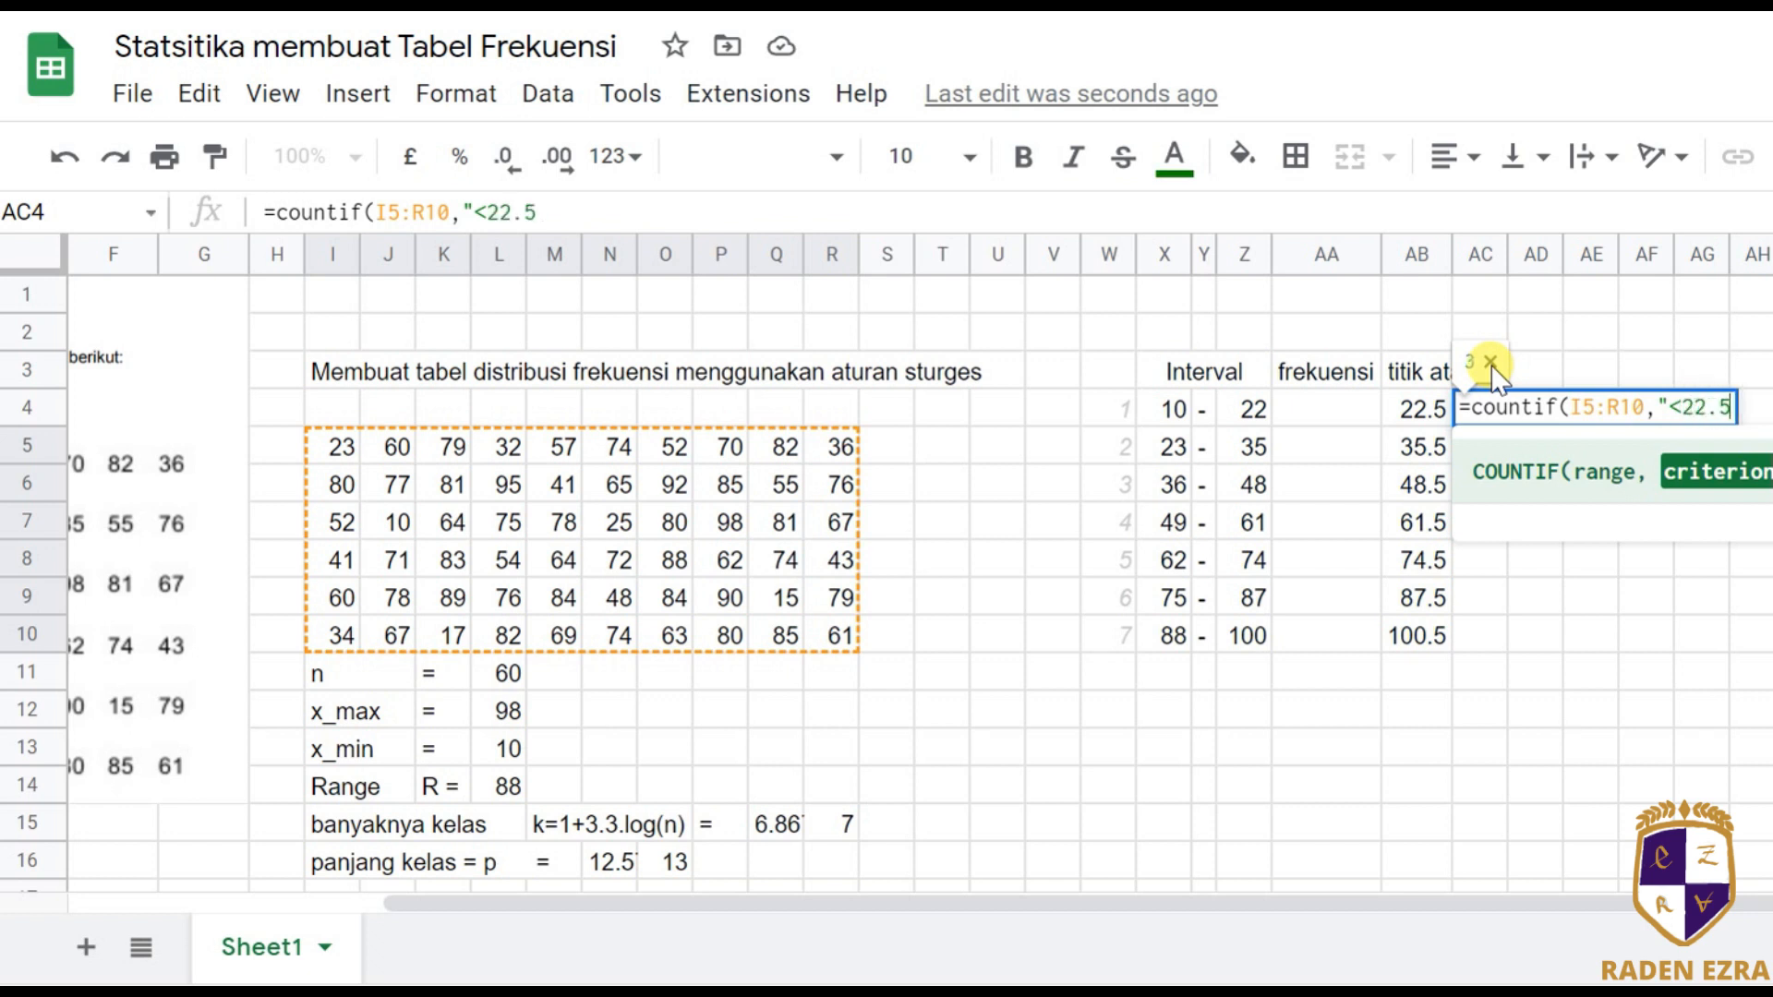
pyautogui.write('")')
pyautogui.press('Return')
pyautogui.press('Up')
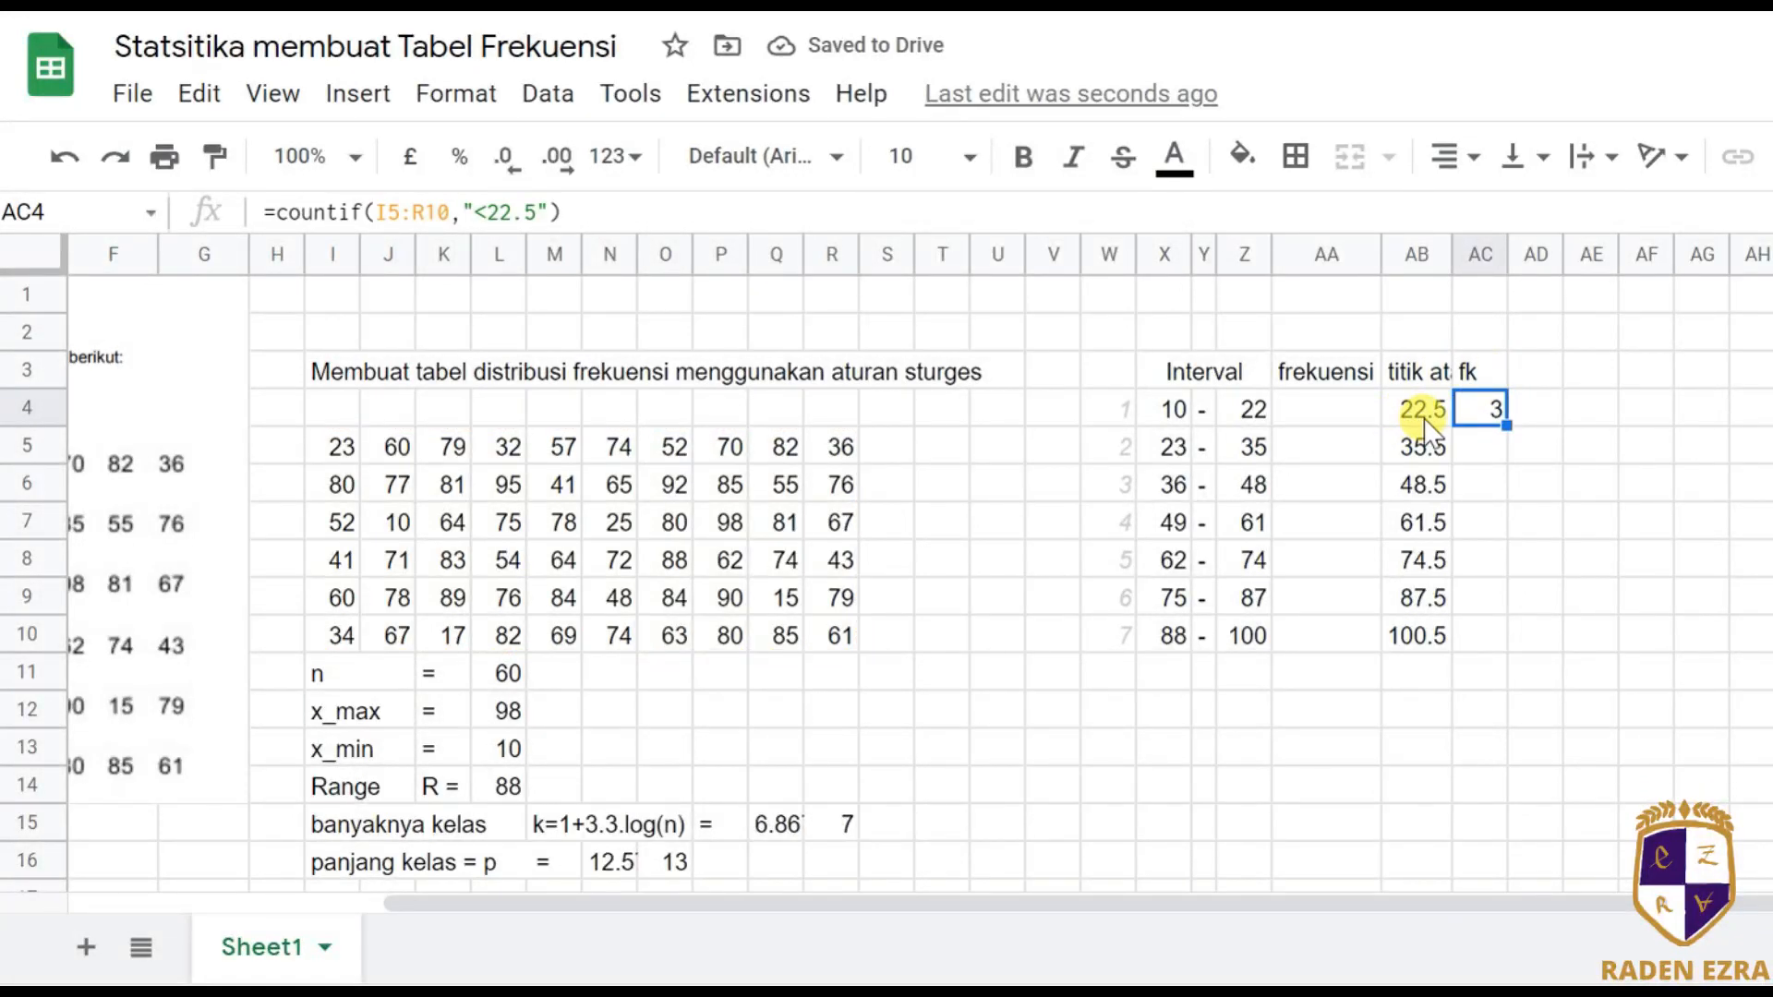
# Set the first class's frequency in AA4 to =AC4.
pyautogui.click(1334, 411)
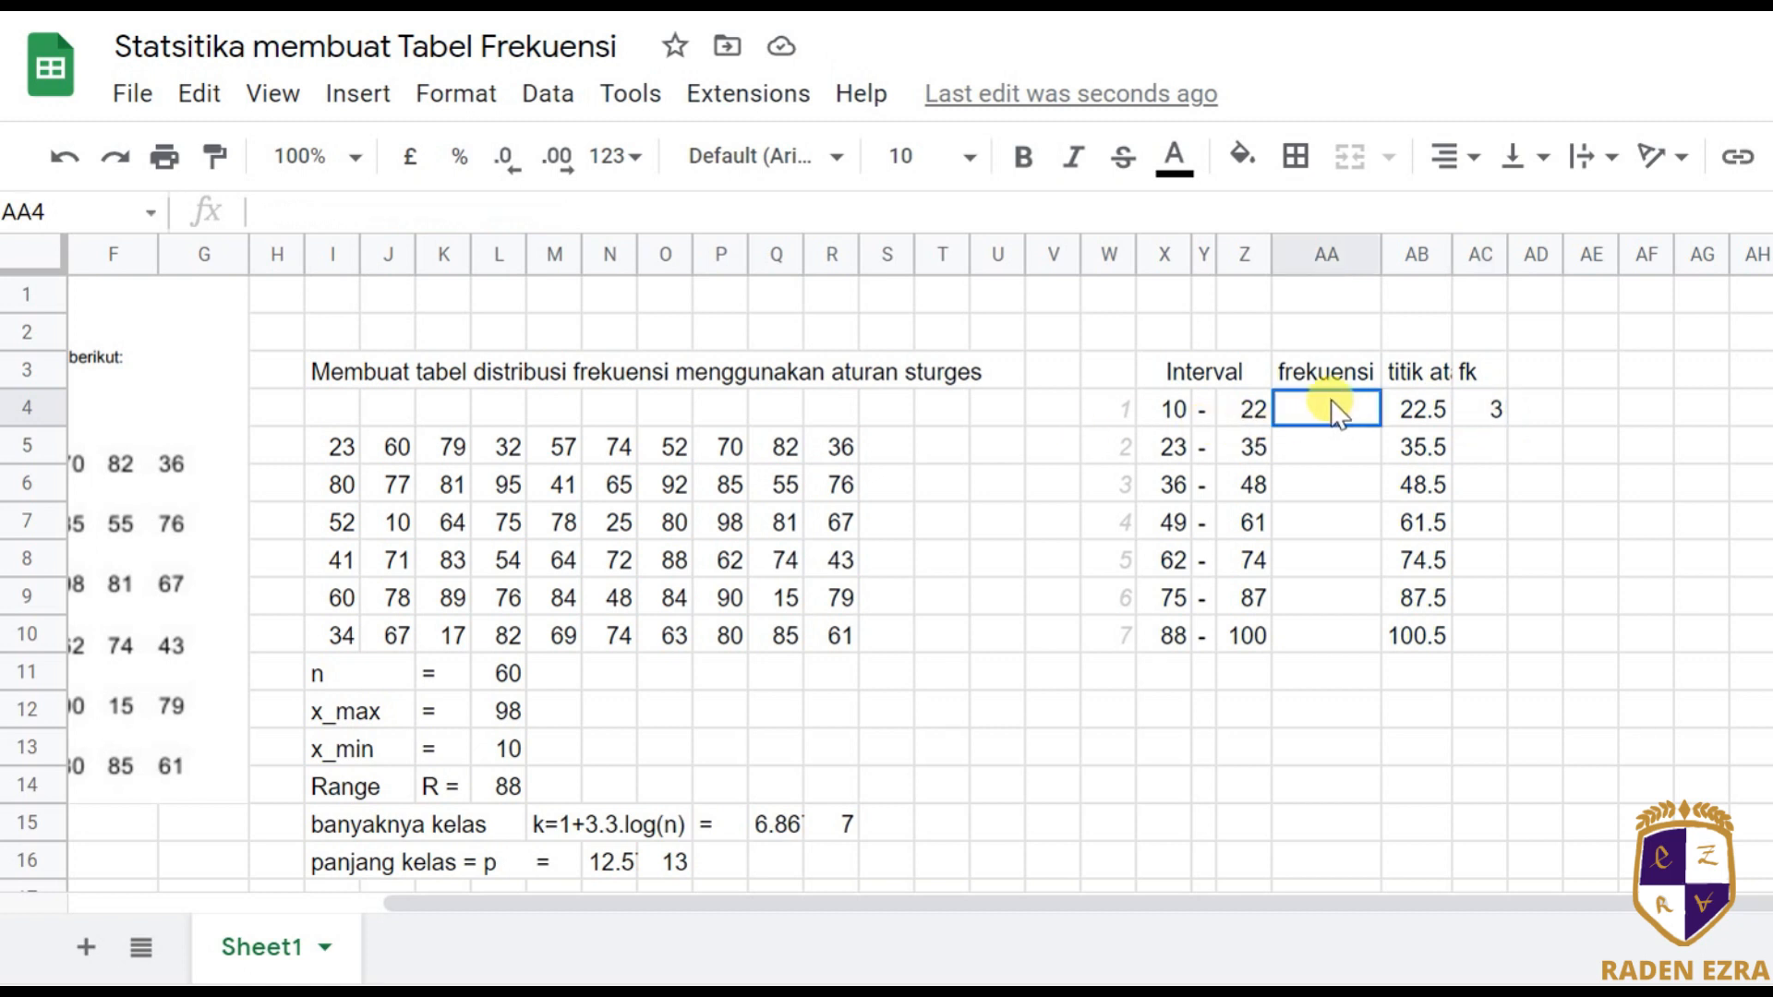
pyautogui.write('=AC4')
pyautogui.press('Return')
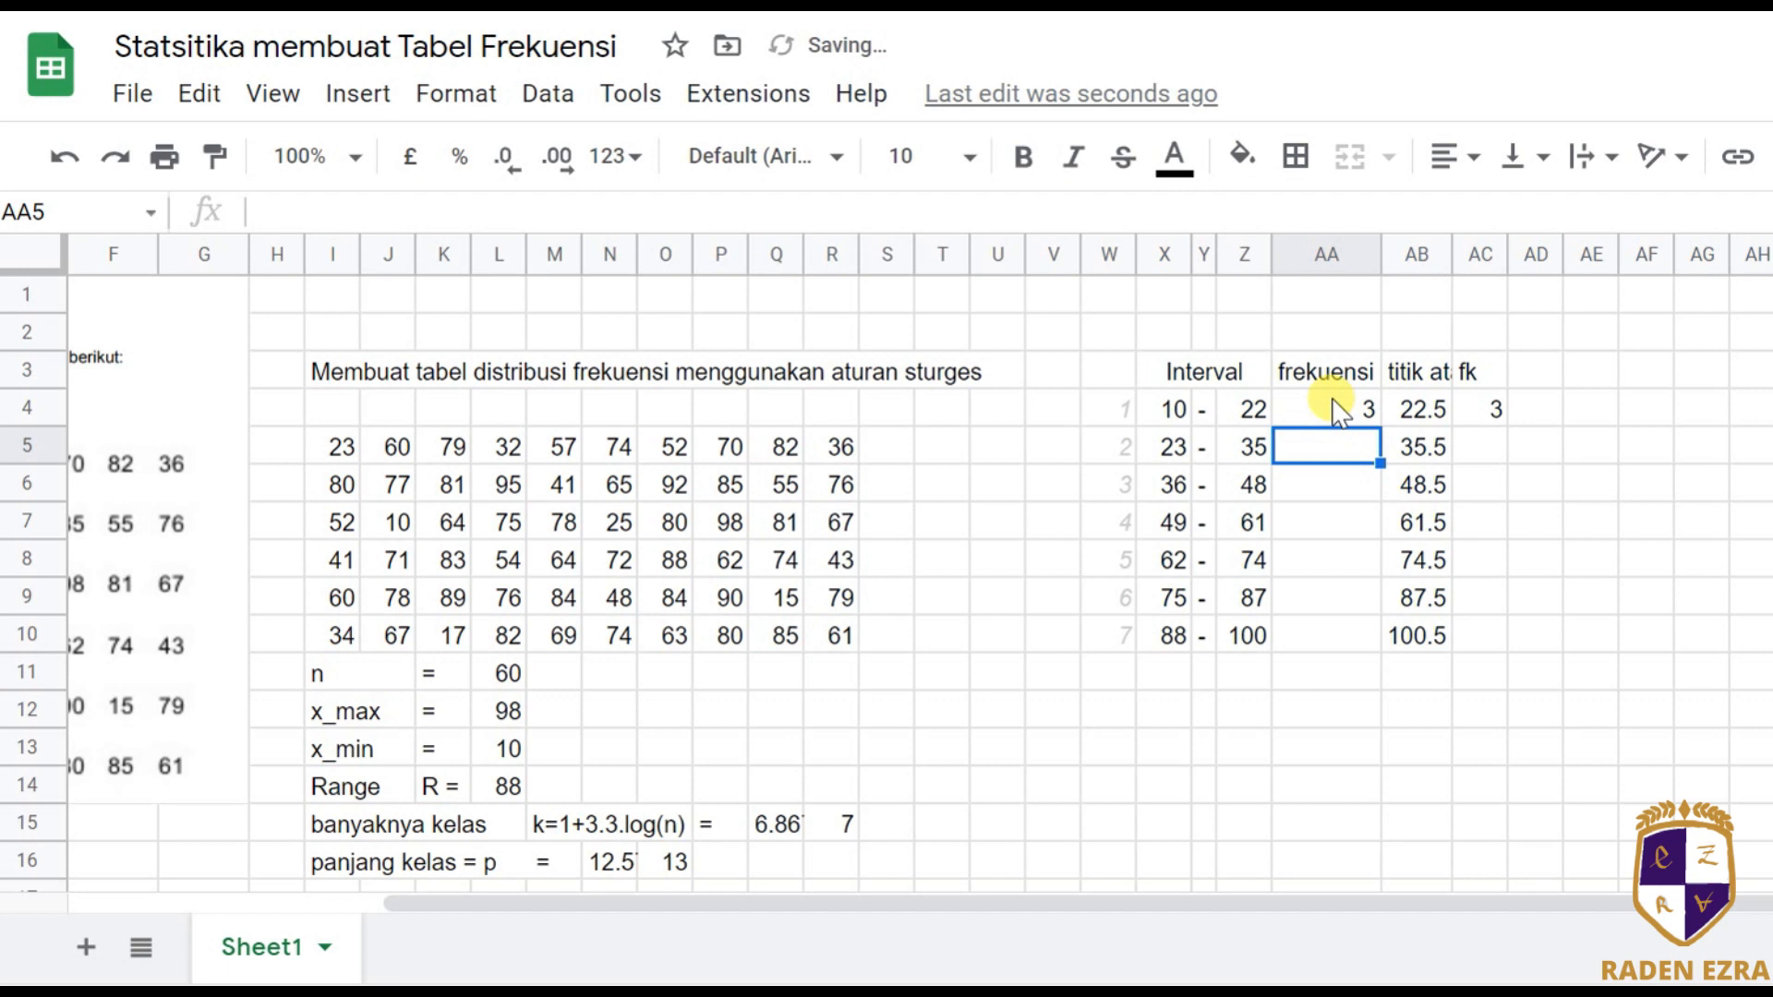
pyautogui.click(1337, 411)
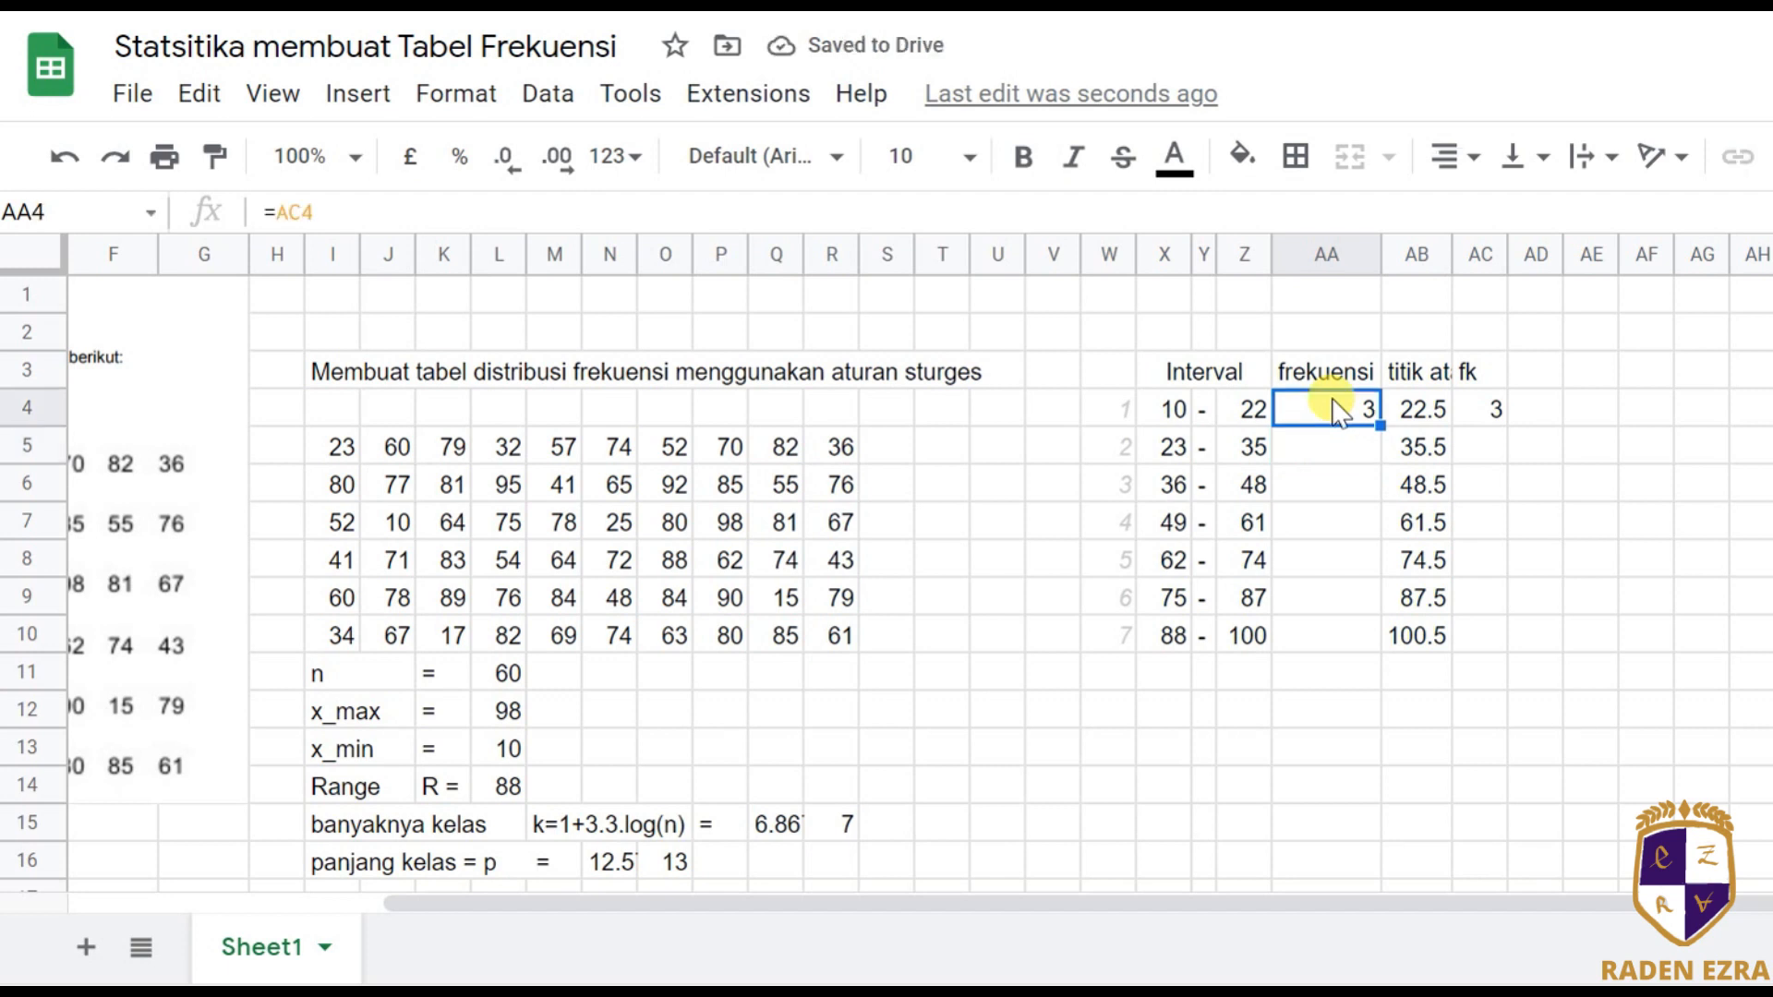
# Highlight the exam scores in I5:R10 that are less than 22.5 using a conditional formatting rule with the default green style.
pyautogui.press('Left')
pyautogui.press('Left')
pyautogui.press('Left')
pyautogui.press('Left')
pyautogui.press('Left')
pyautogui.press('Left')
pyautogui.press('Left')
pyautogui.press('Left')
pyautogui.press('Left')
pyautogui.press('Left')
pyautogui.press('Left')
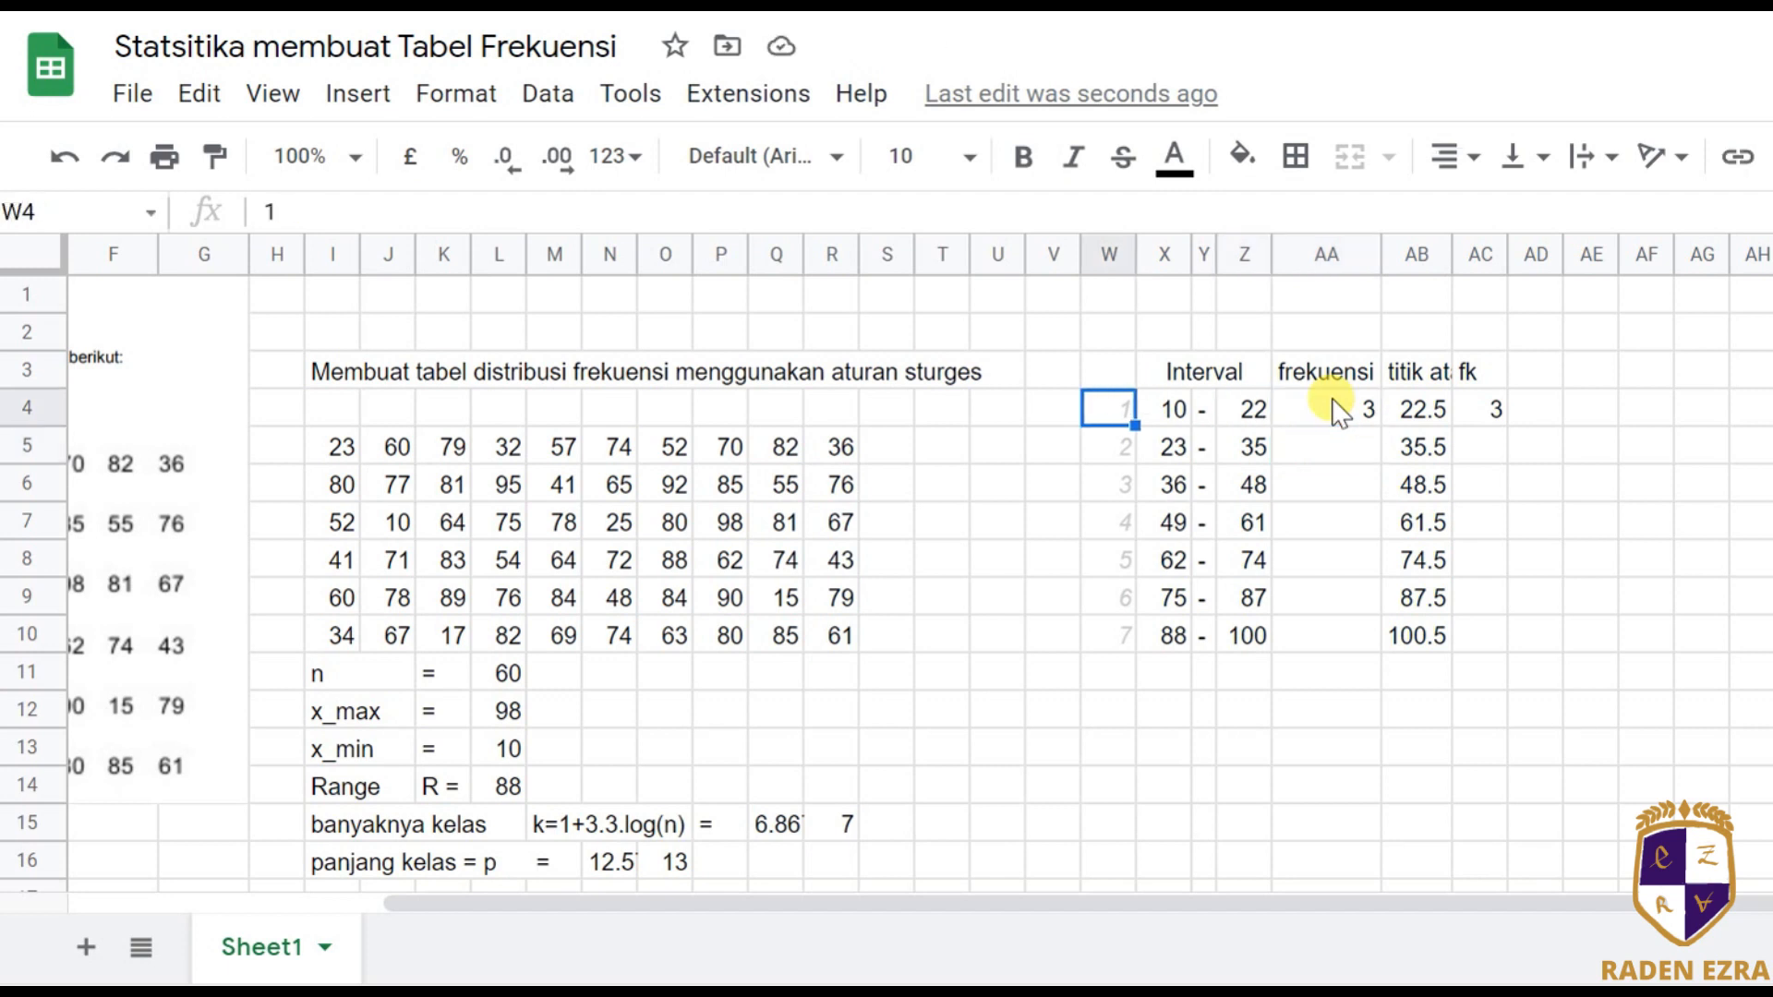
pyautogui.press('Down')
pyautogui.press('Left')
pyautogui.press('Left')
pyautogui.press('Left')
pyautogui.press('Left')
pyautogui.press('Left')
pyautogui.press('Left')
pyautogui.press('Left')
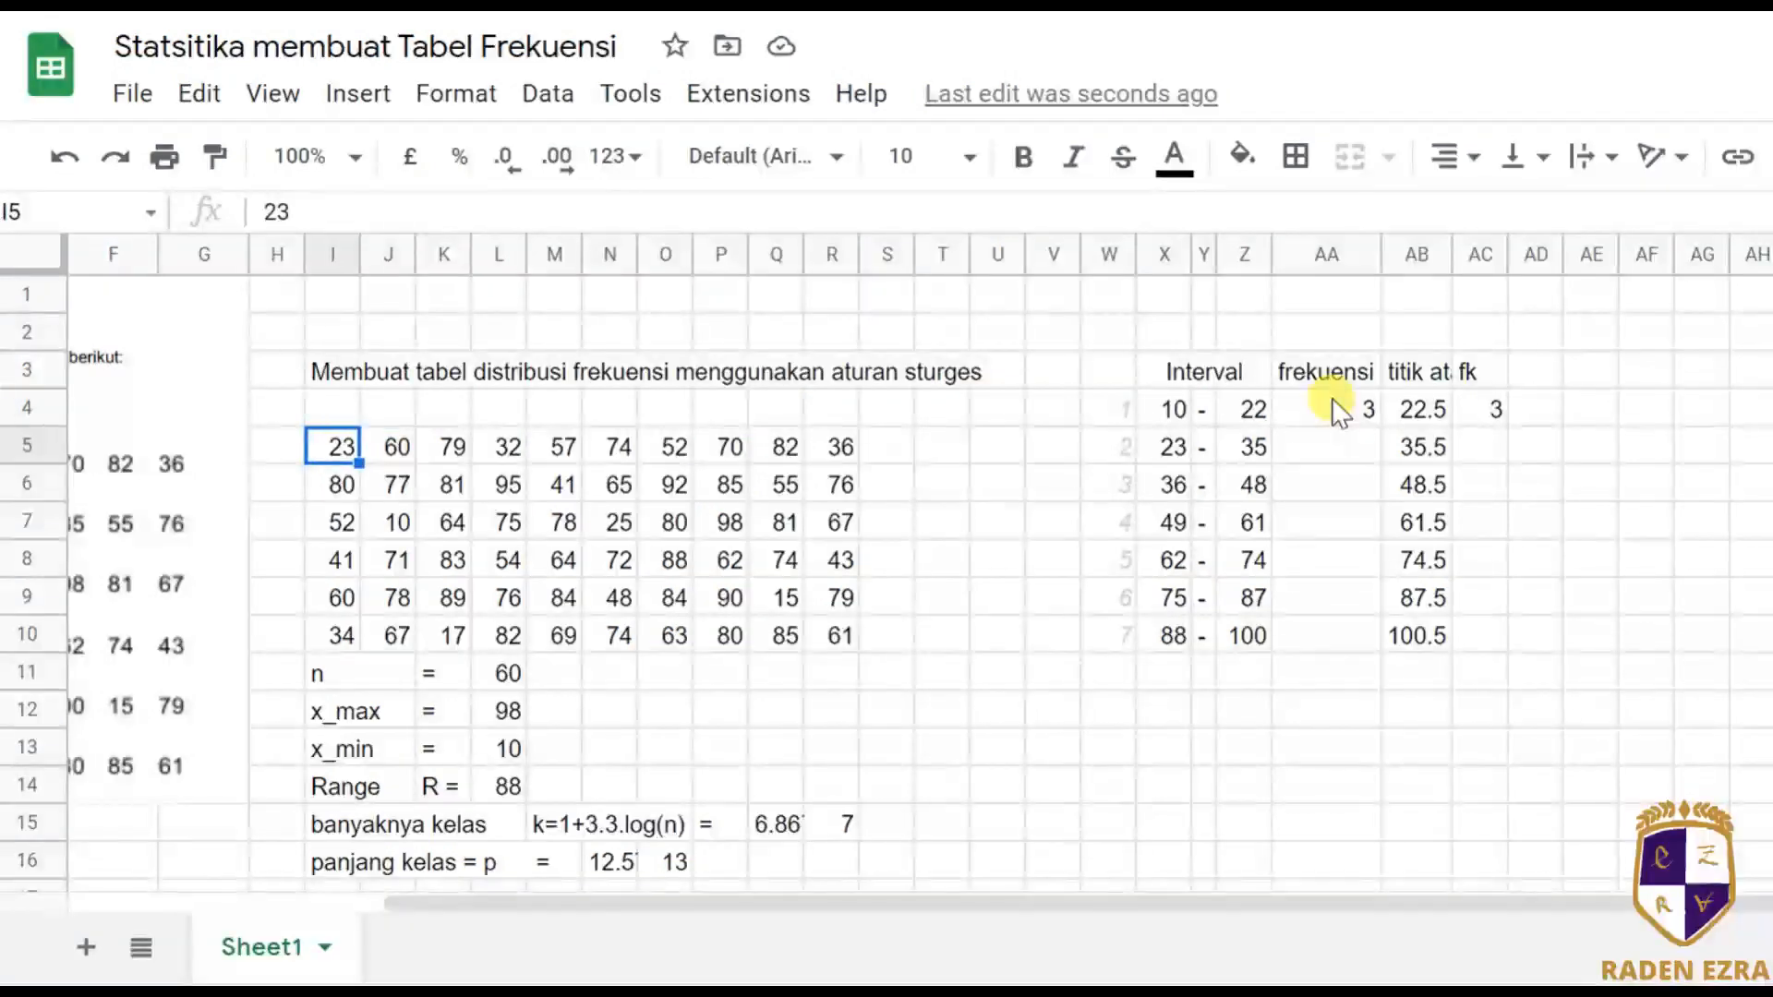
pyautogui.hotkey('shift', 'Right')
pyautogui.hotkey('shift', 'Right')
pyautogui.hotkey('shift', 'Right')
pyautogui.hotkey('shift', 'Right')
pyautogui.hotkey('shift', 'Right')
pyautogui.hotkey('shift', 'Right')
pyautogui.hotkey('shift', 'Right')
pyautogui.hotkey('shift', 'Right')
pyautogui.hotkey('shift', 'Right')
pyautogui.hotkey('shift', 'Down')
pyautogui.hotkey('shift', 'Down')
pyautogui.hotkey('shift', 'Down')
pyautogui.hotkey('shift', 'Down')
pyautogui.hotkey('shift', 'Down')
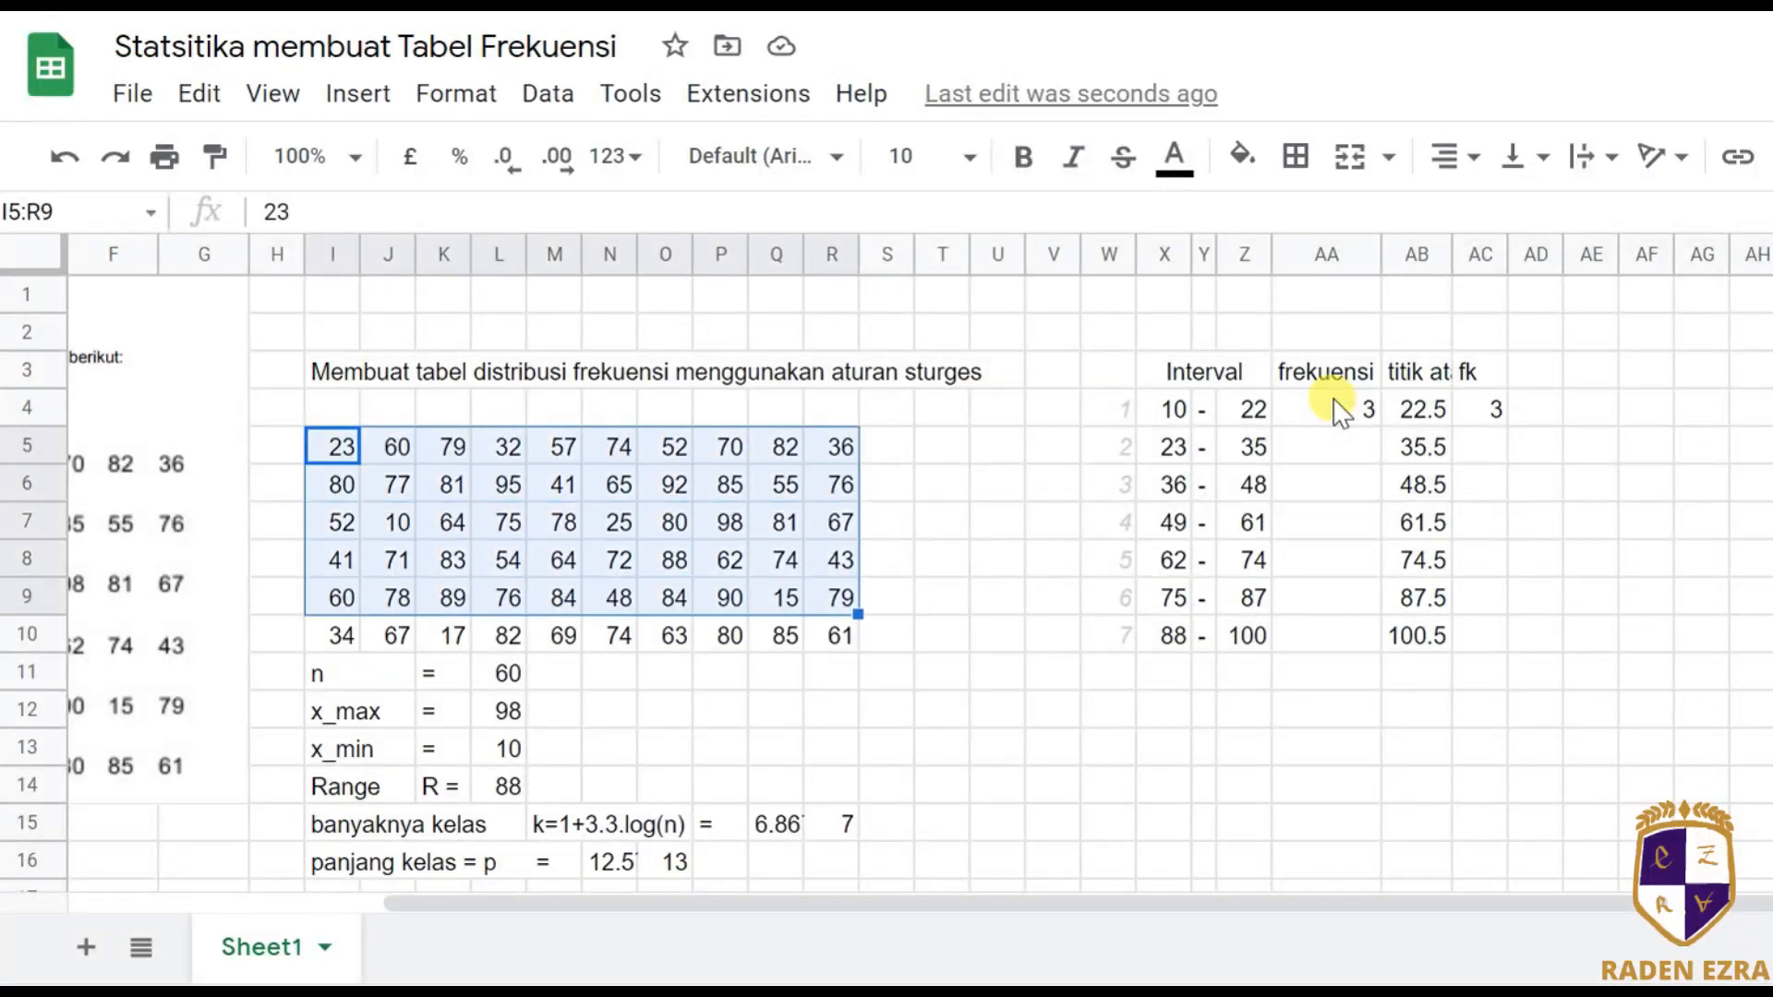
pyautogui.click(436, 98)
pyautogui.moveTo(367, 100)
pyautogui.moveTo(432, 109)
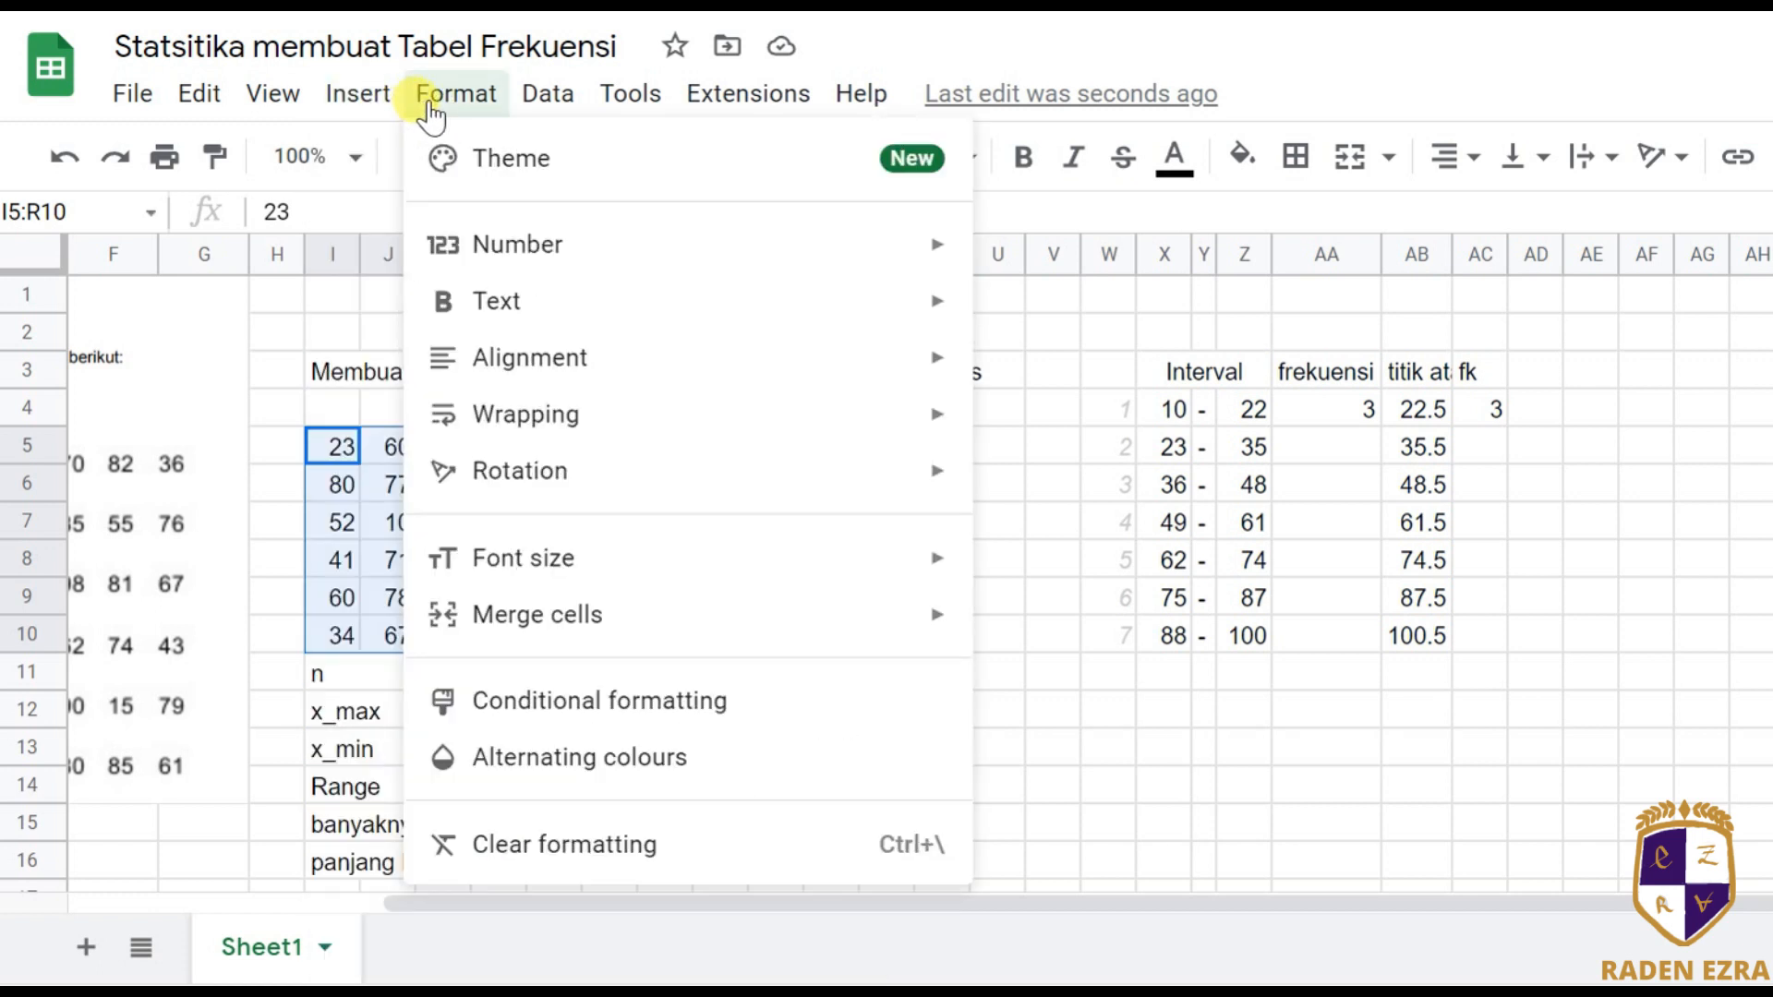
pyautogui.click(499, 707)
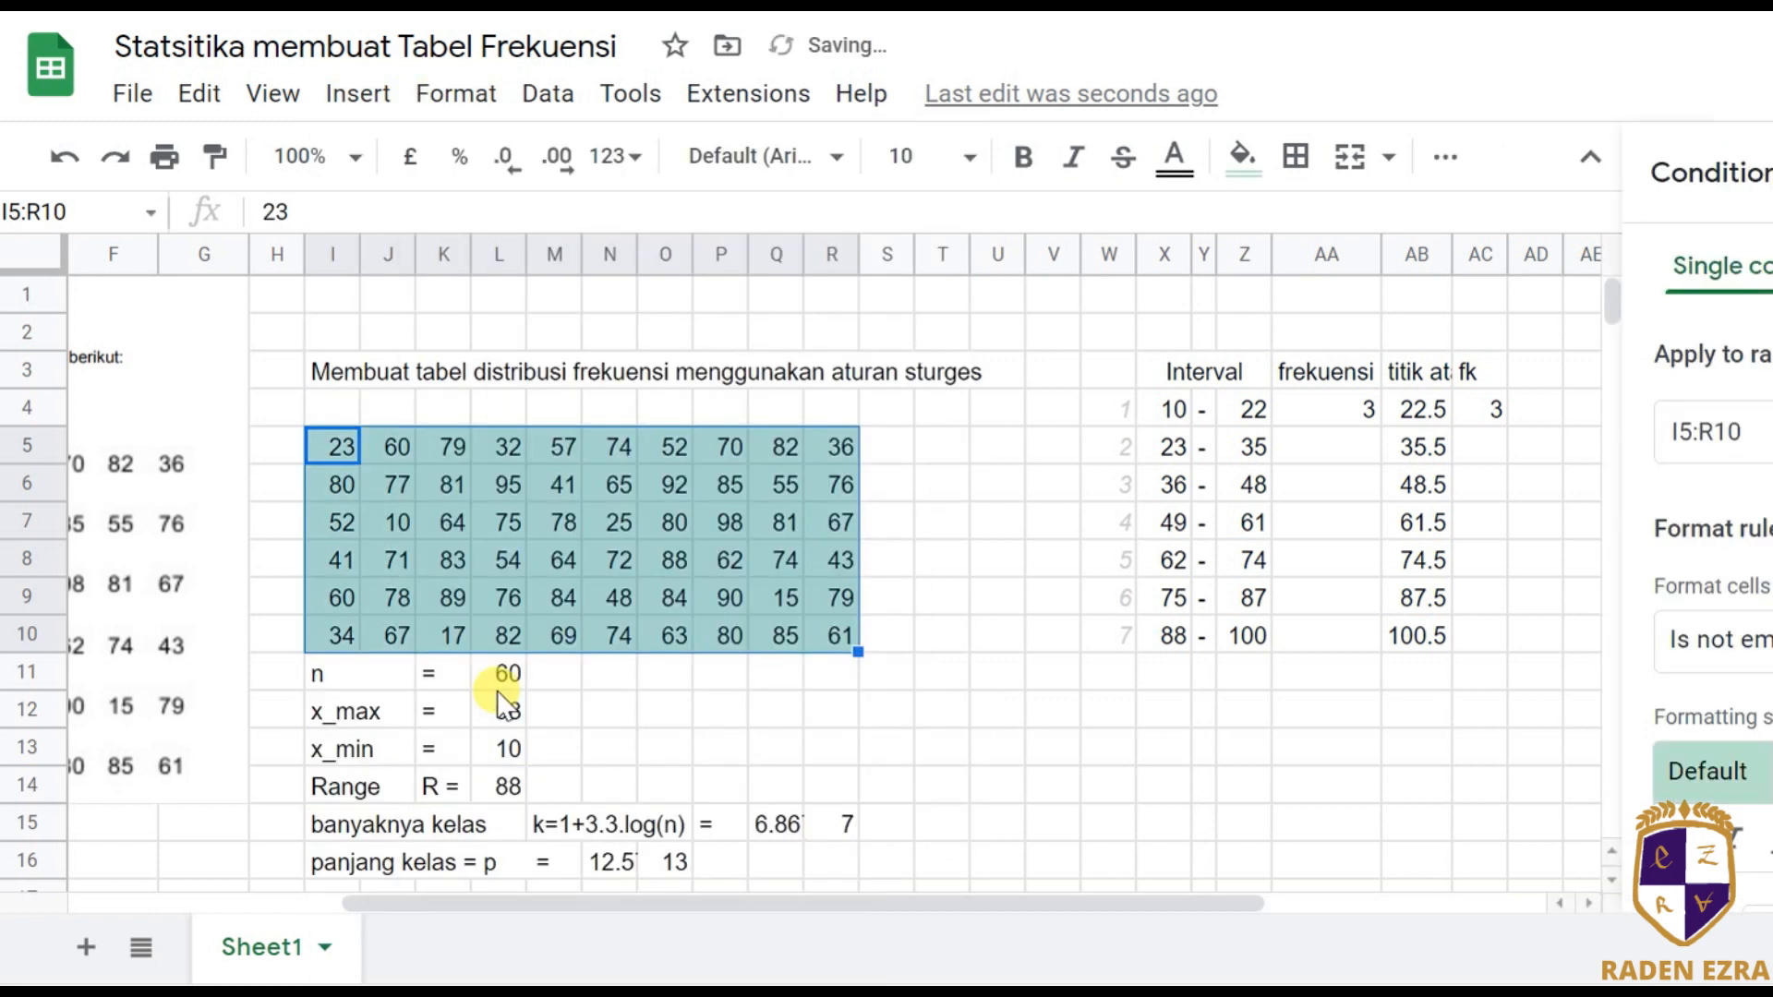
pyautogui.click(1735, 640)
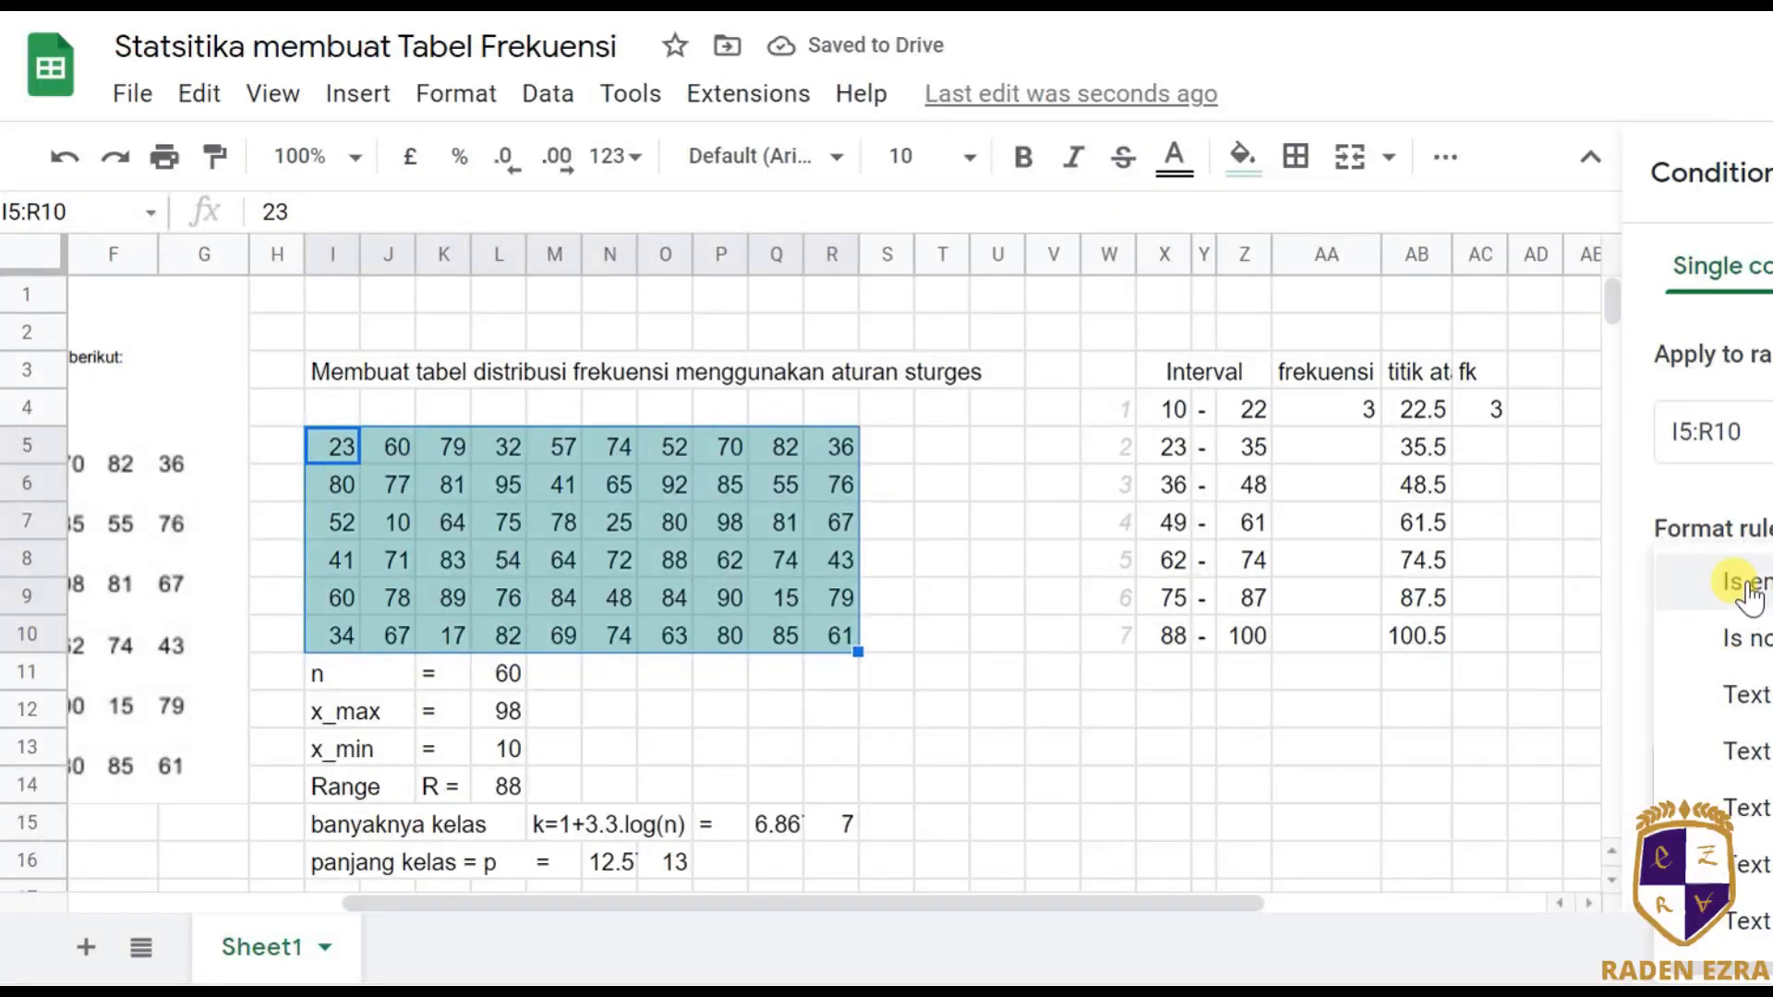
pyautogui.moveTo(1215, 905); pyautogui.dragTo(1442, 906)
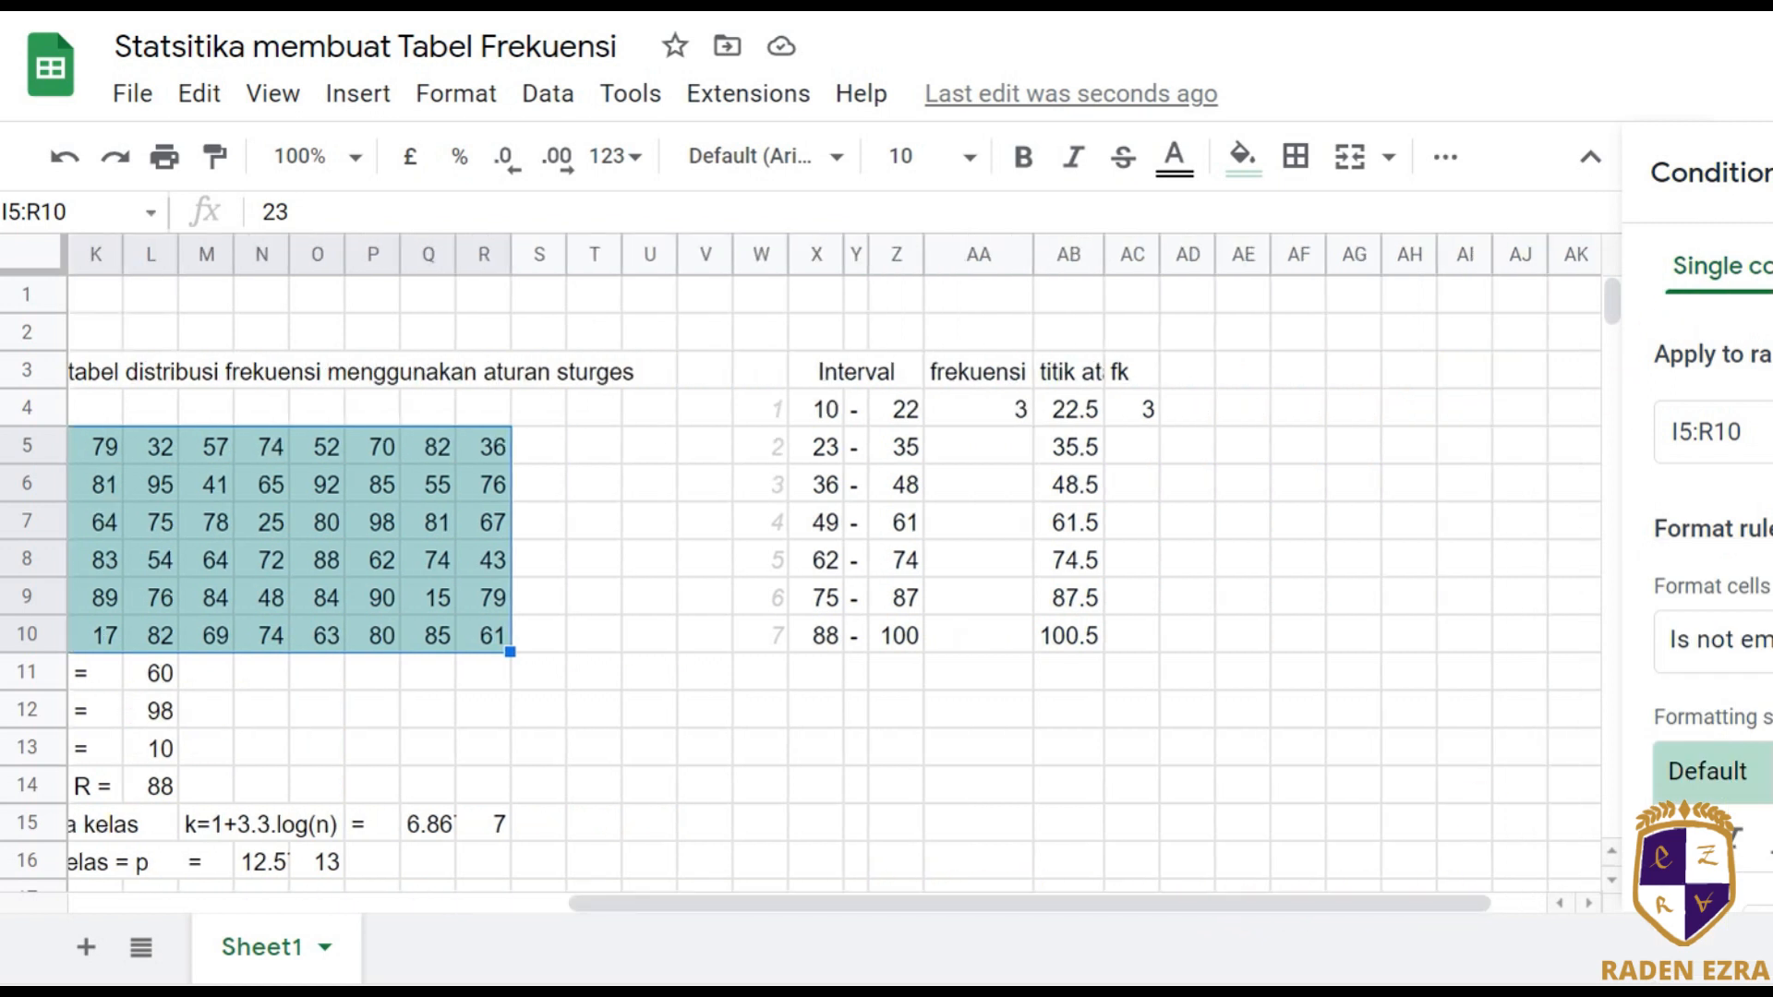
pyautogui.click(1712, 639)
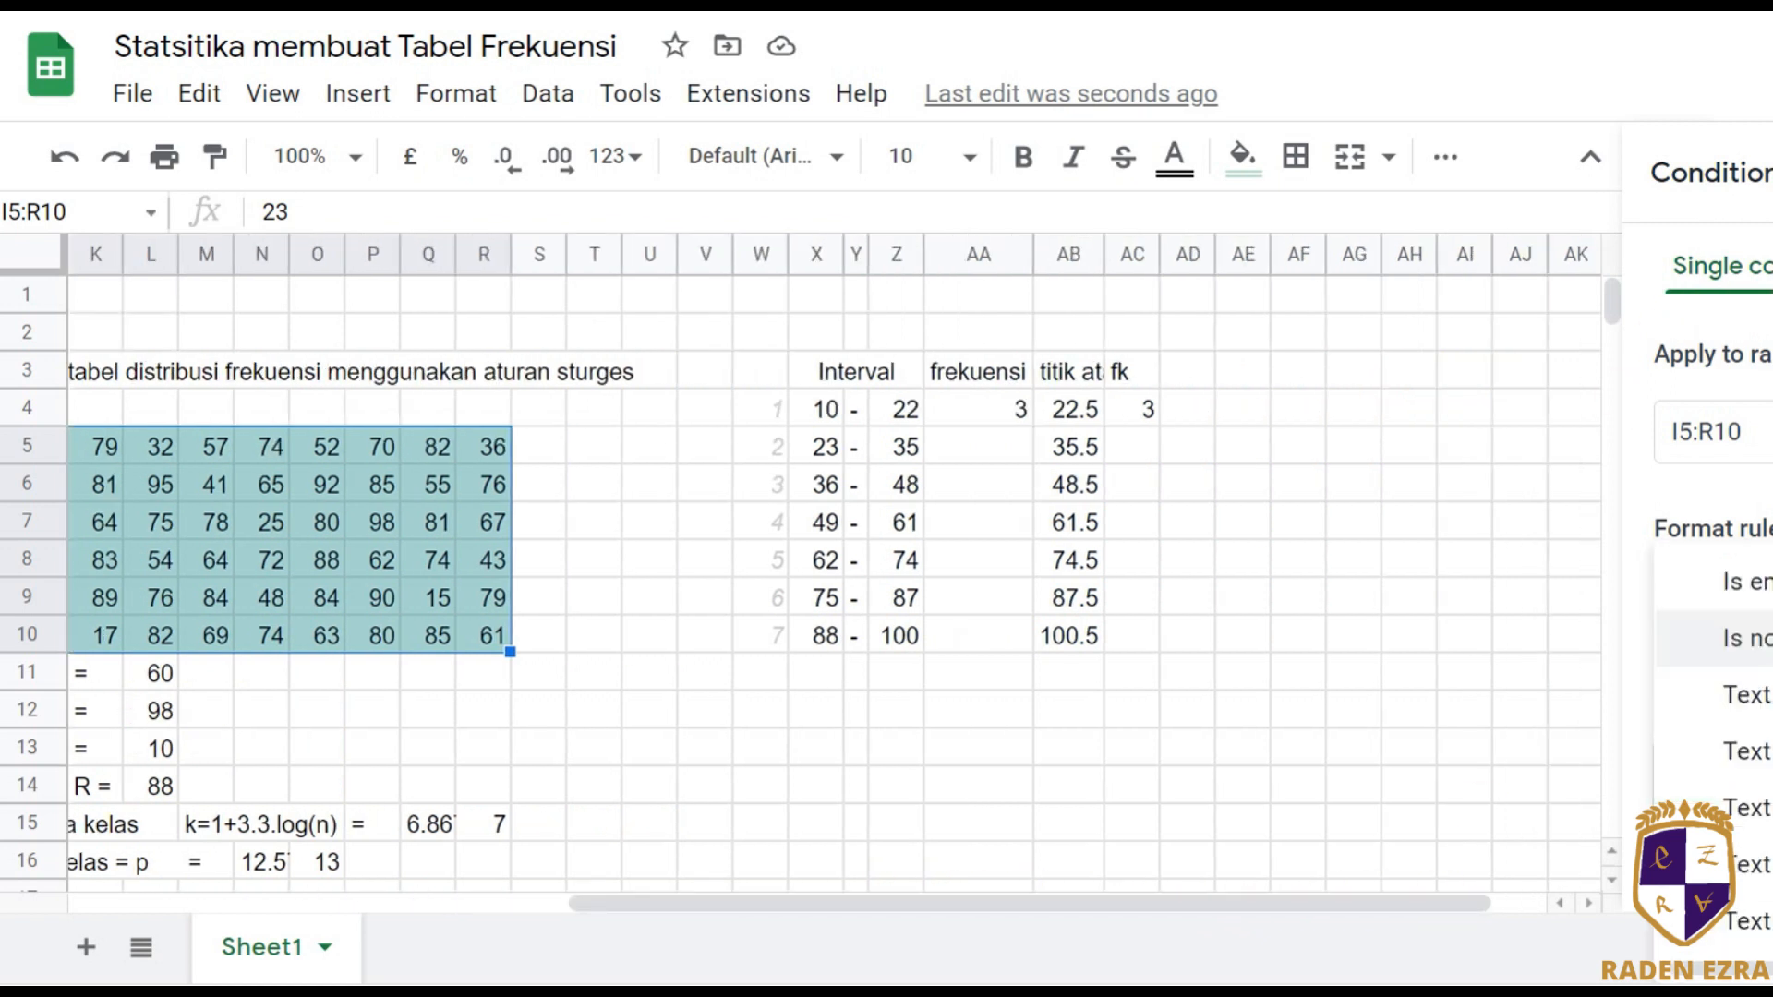
pyautogui.scroll(-3, 1717, 720)
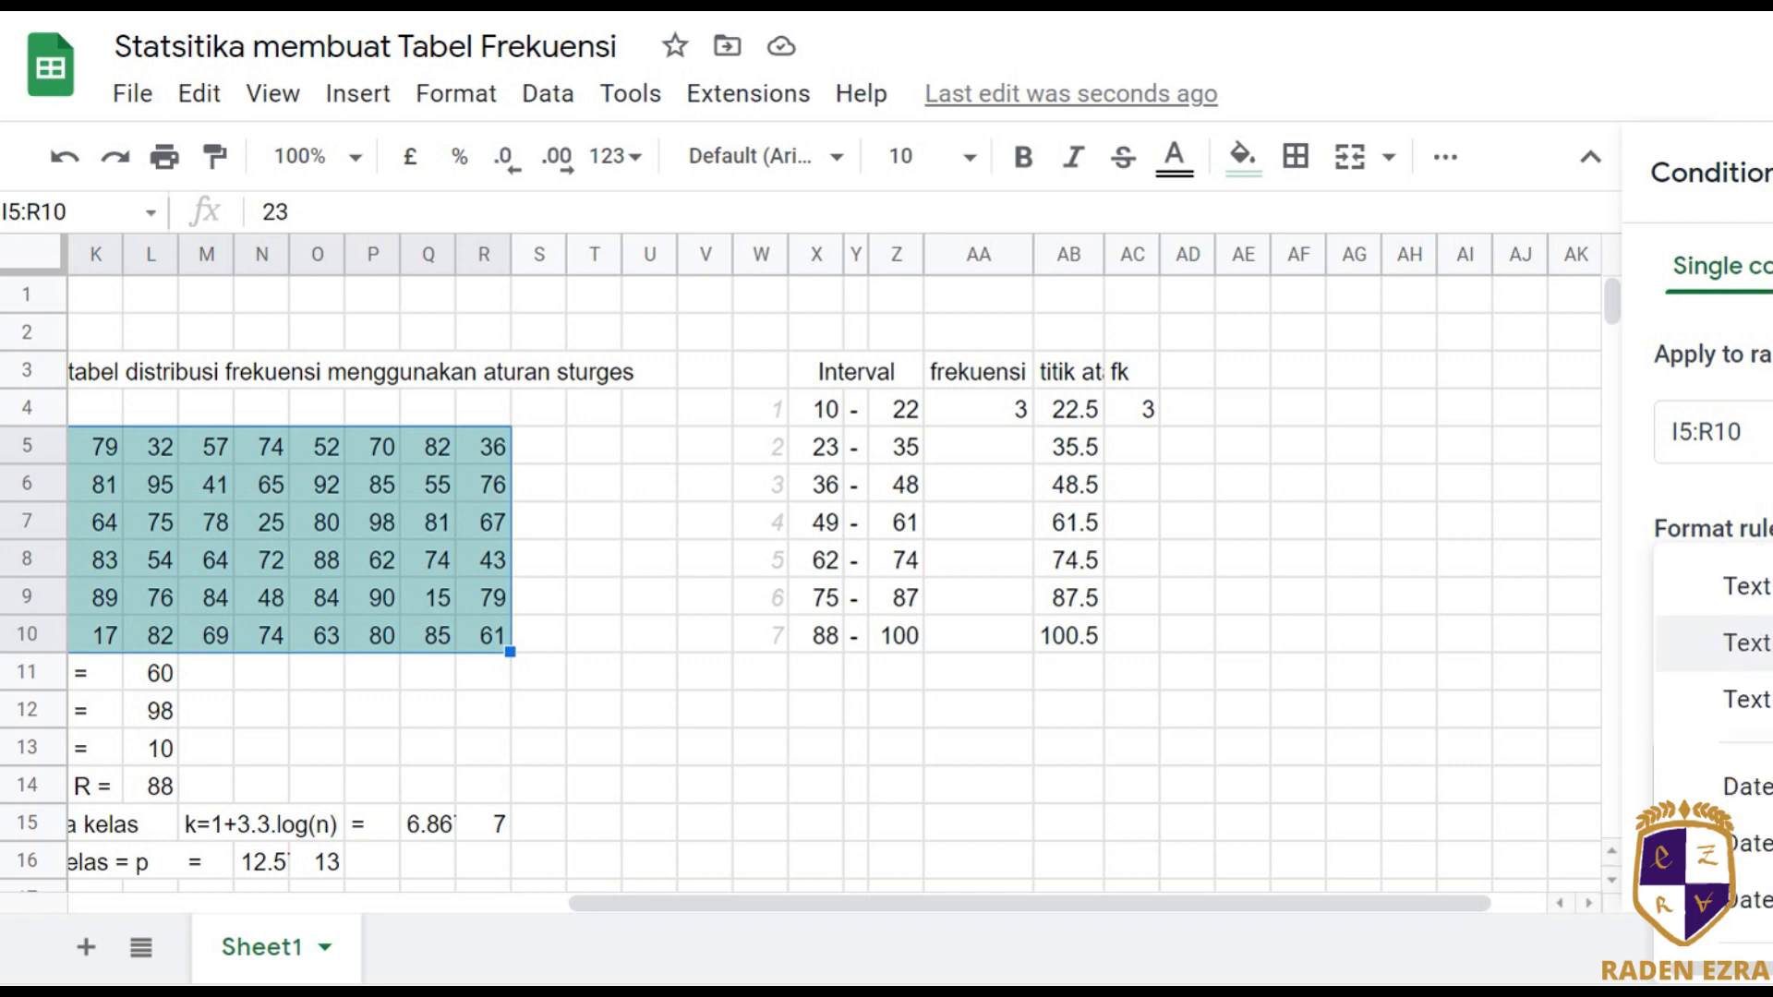
pyautogui.scroll(-3, 1717, 789)
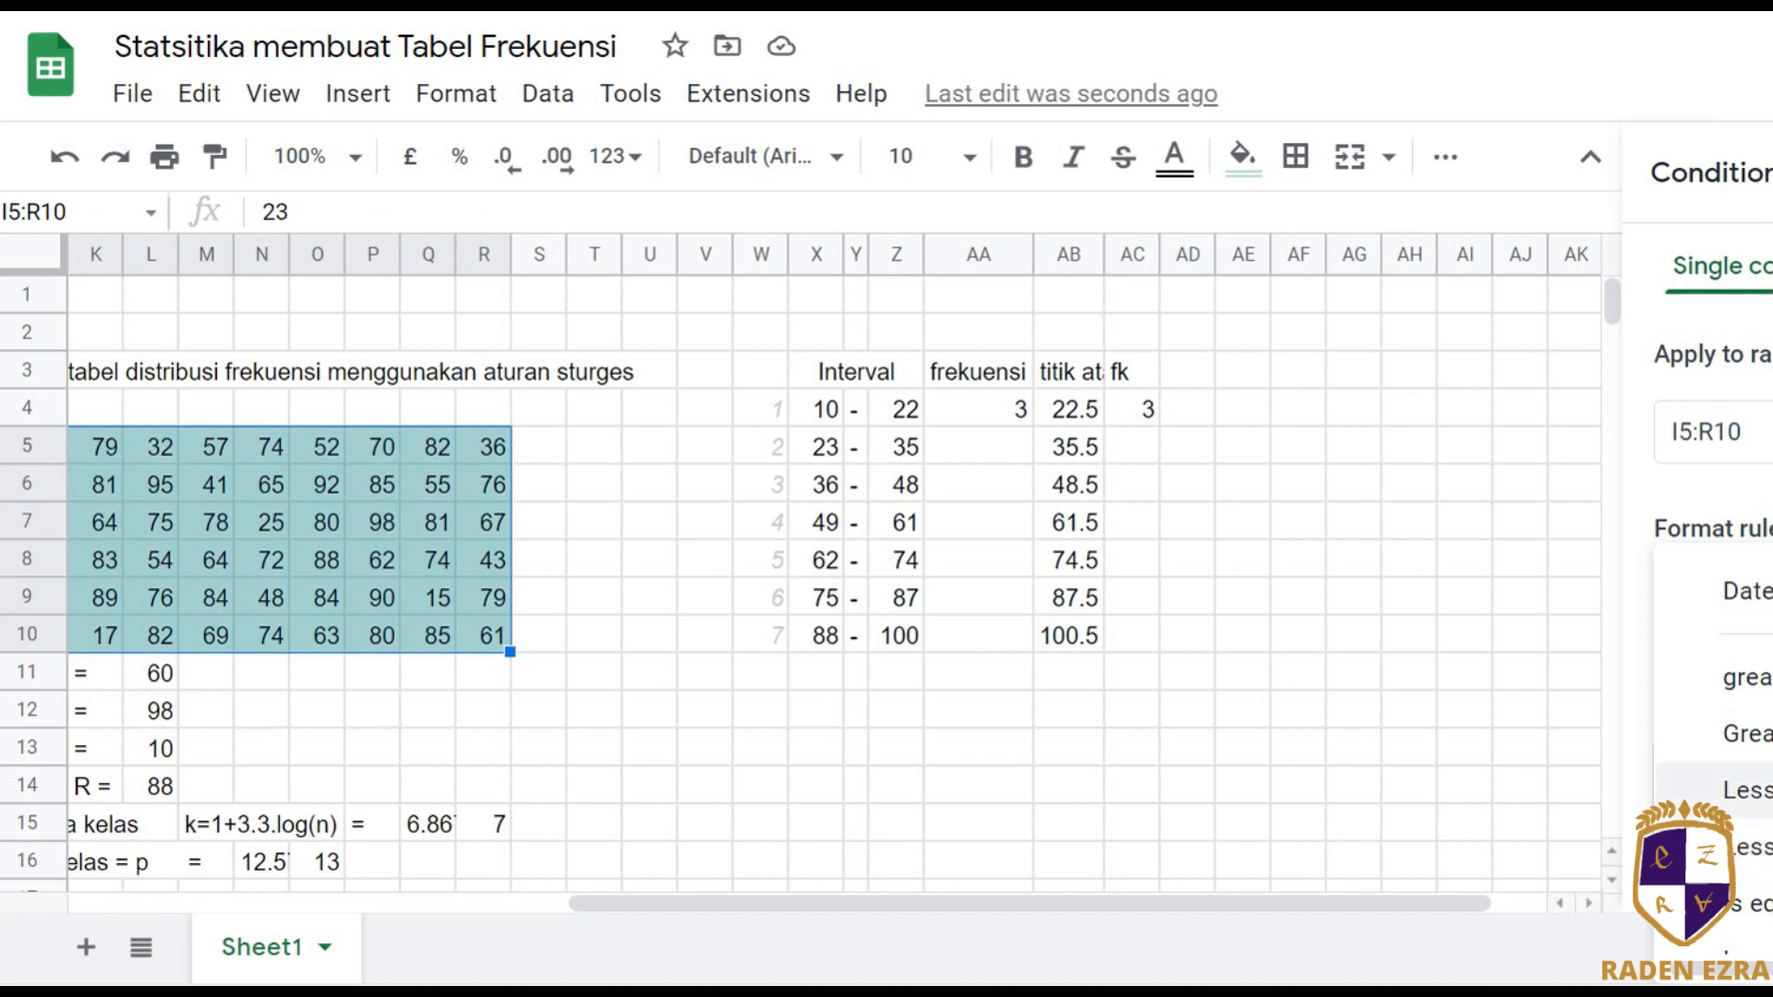
pyautogui.click(1735, 847)
pyautogui.click(1713, 719)
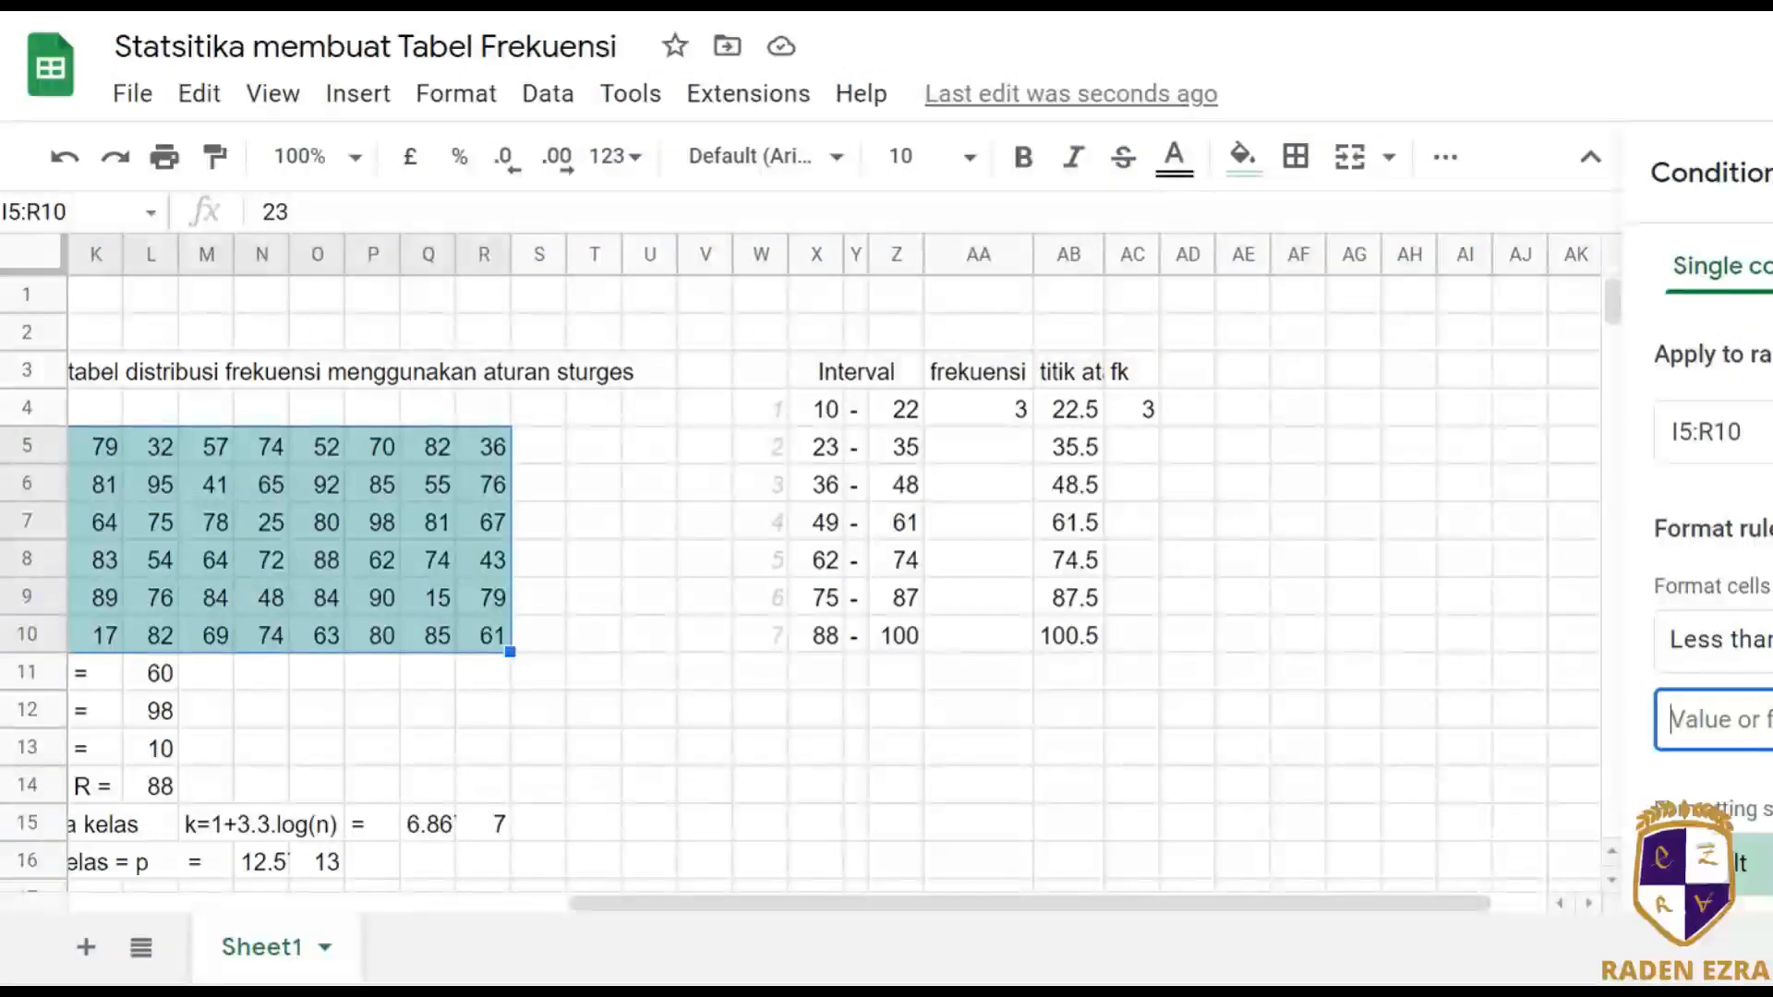
pyautogui.write('22.5')
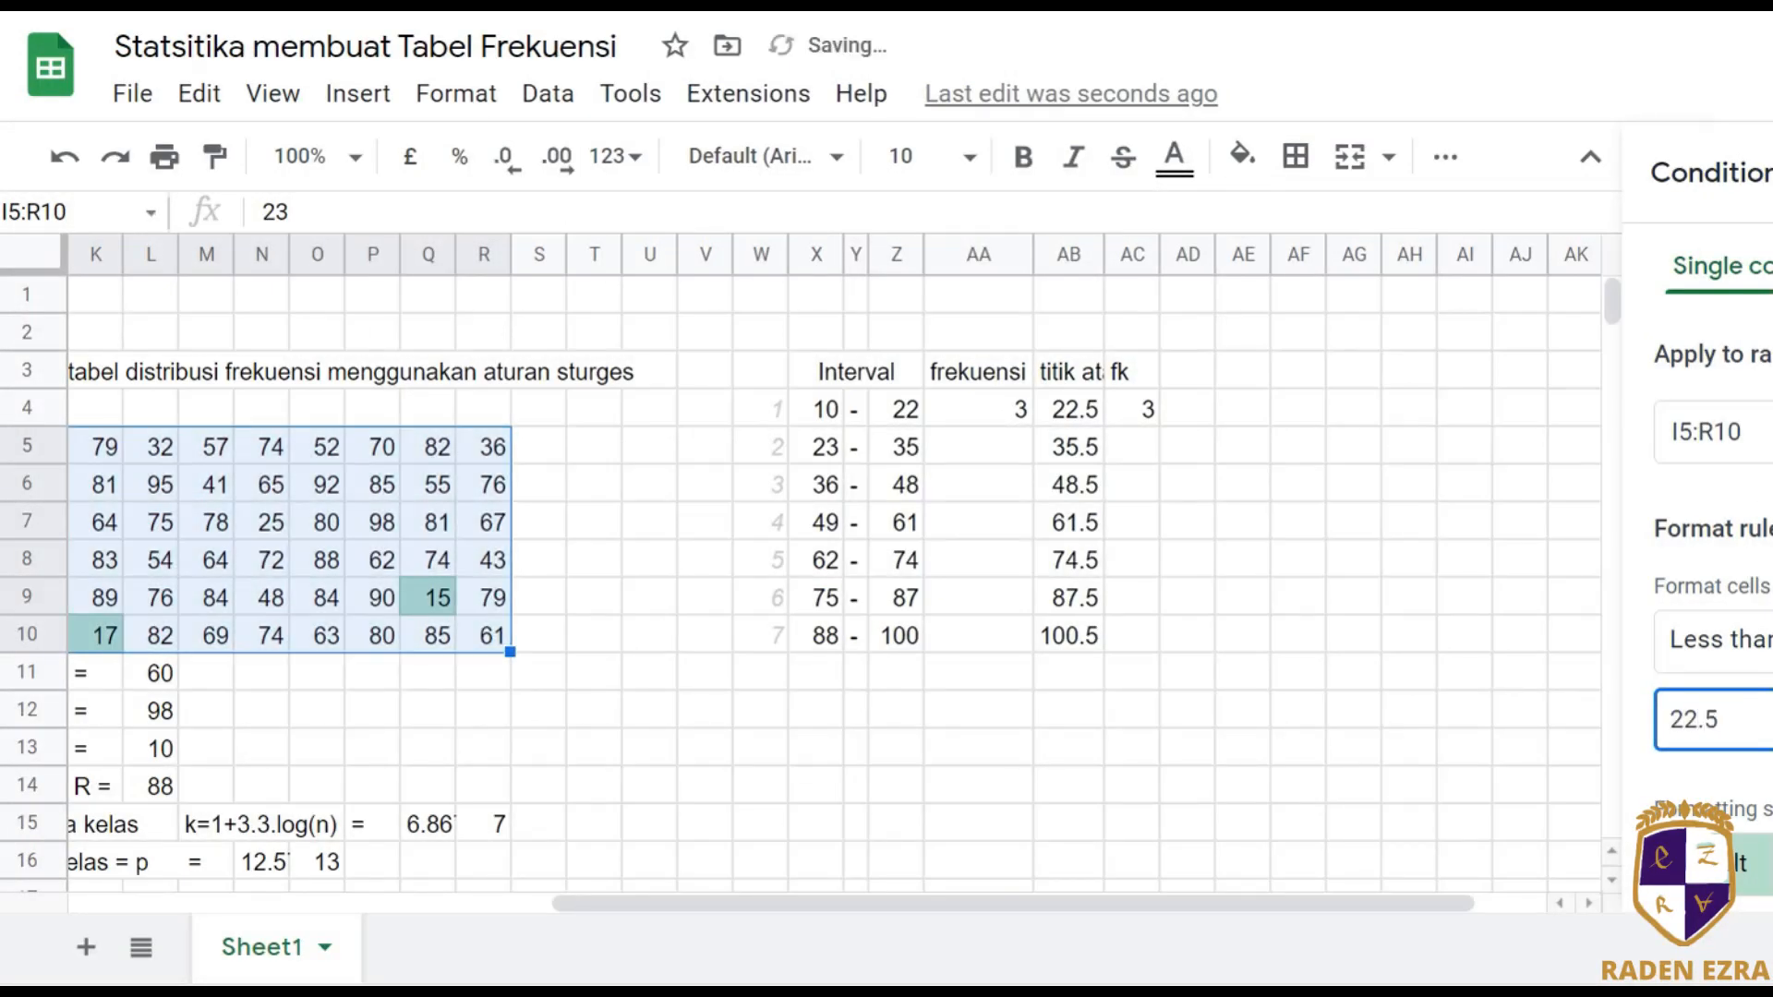
pyautogui.scroll(-3, 1712, 719)
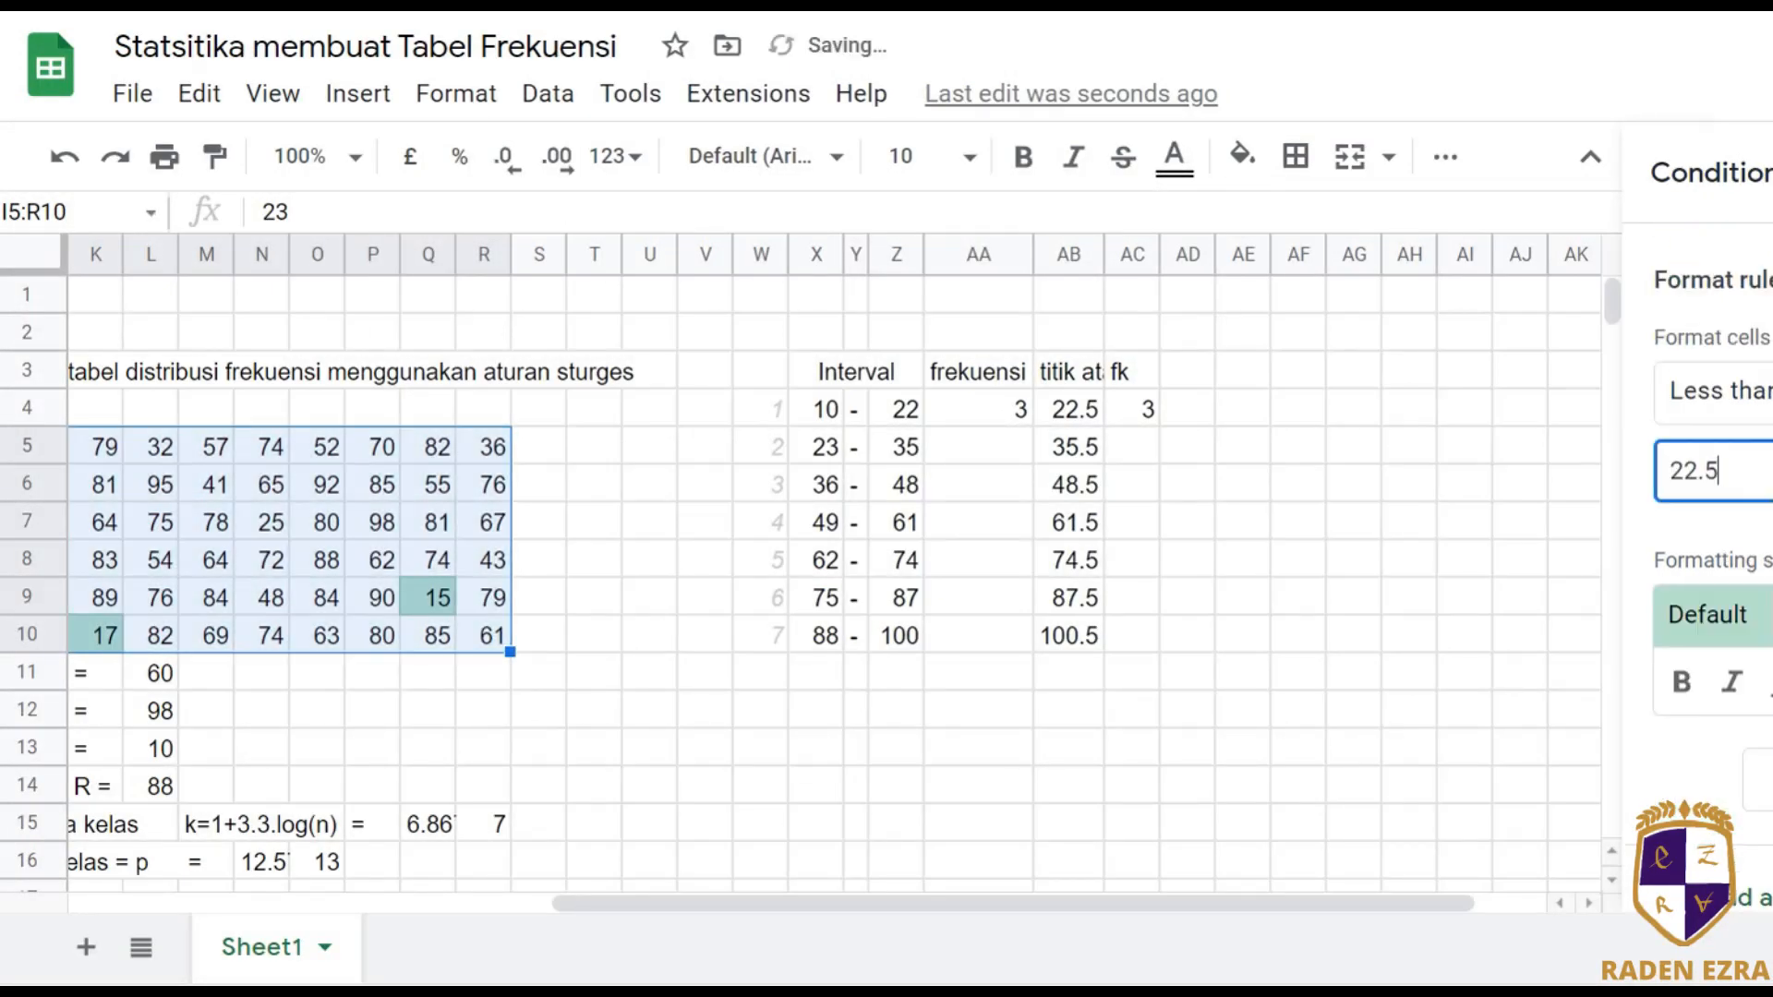
pyautogui.click(1767, 748)
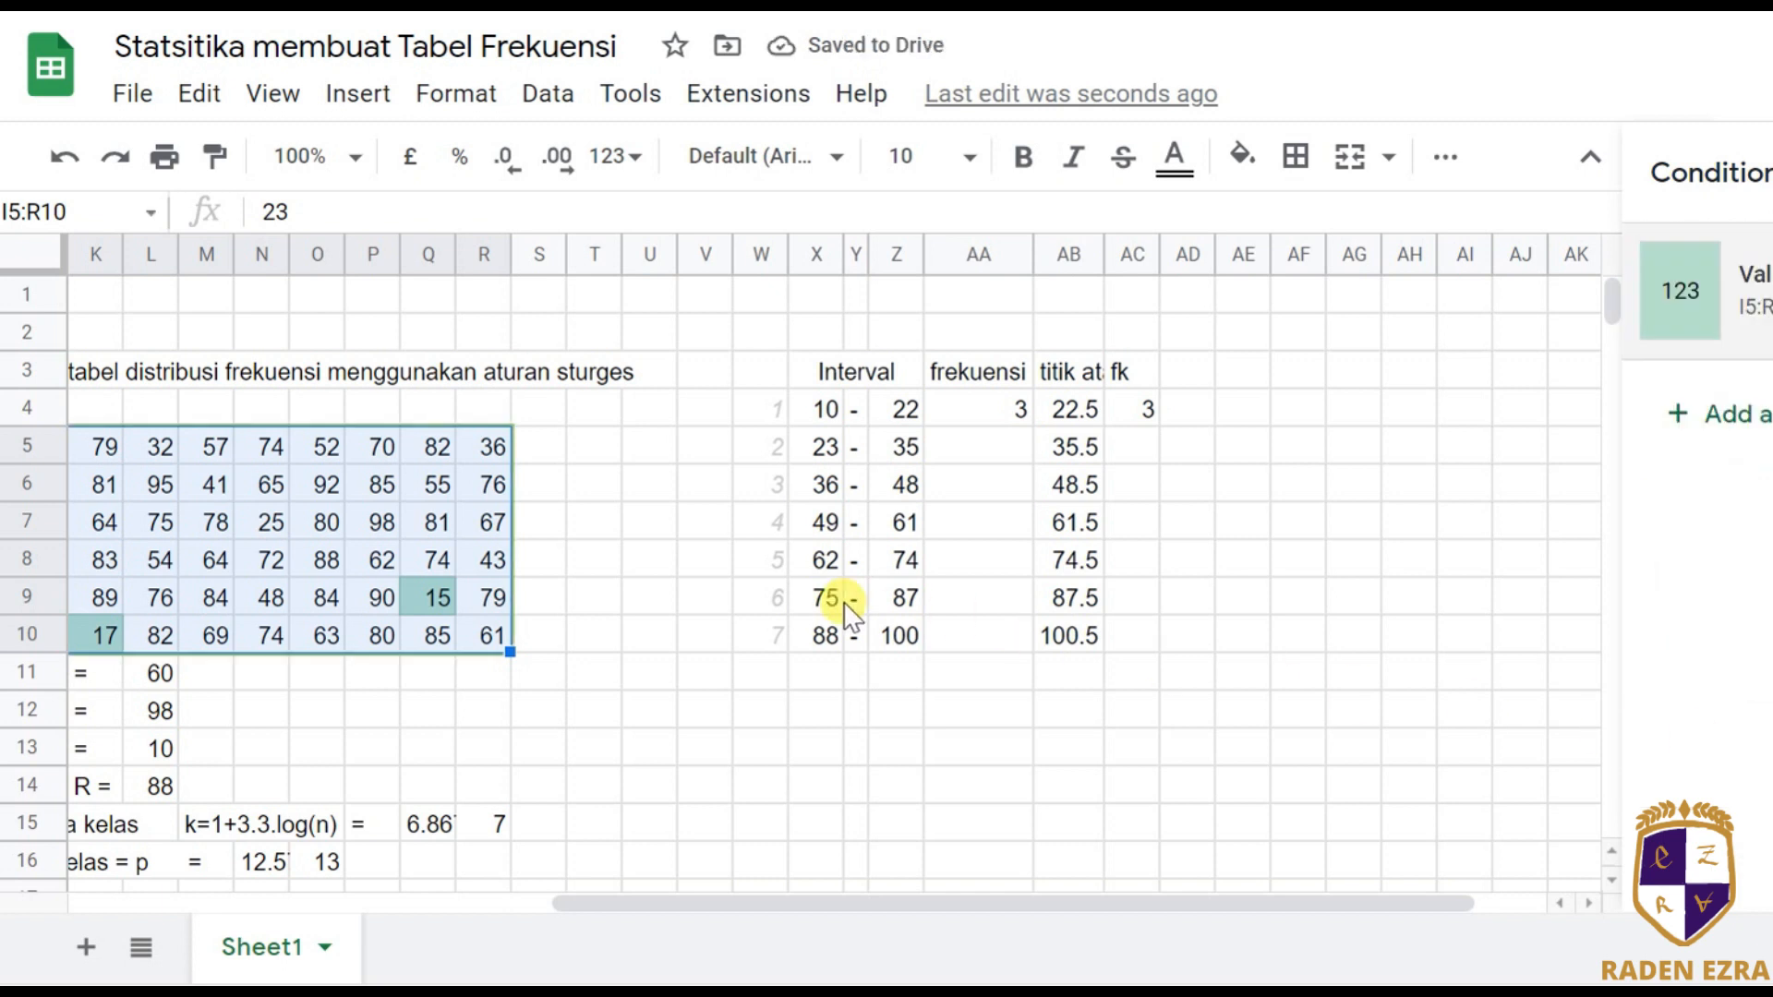
pyautogui.moveTo(922, 904); pyautogui.dragTo(724, 914)
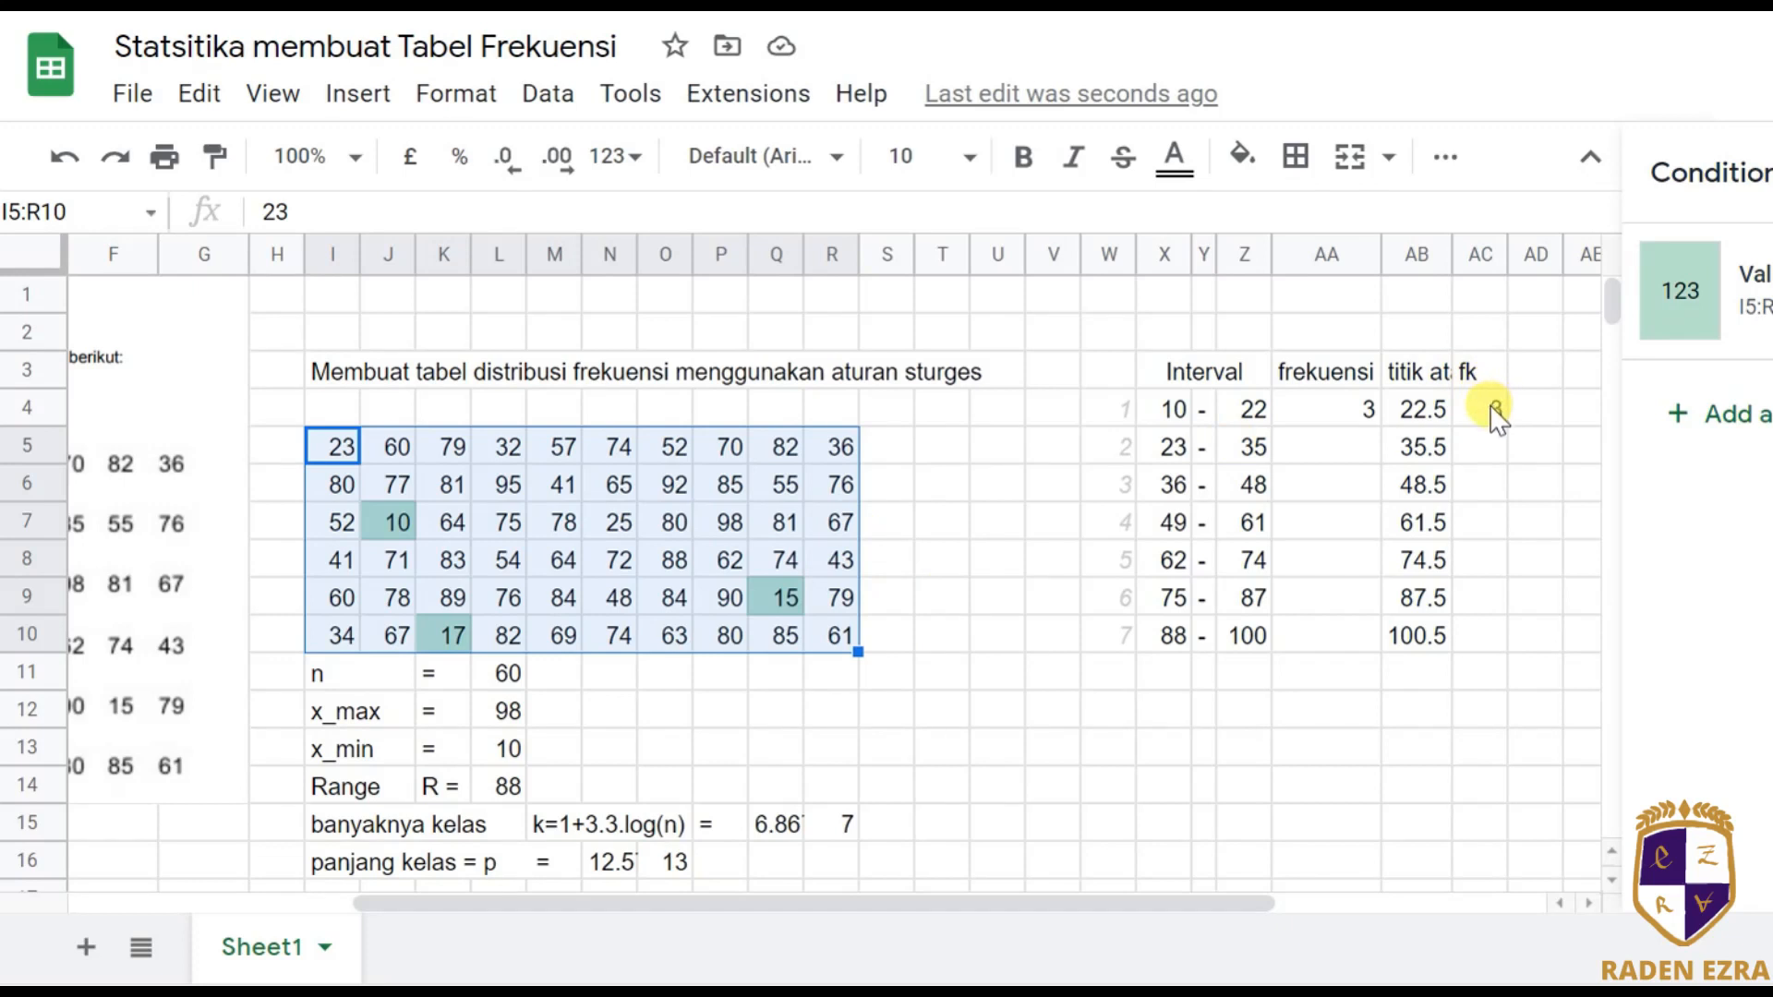
# Copy the COUNTIF formula from AC4 into AC5 and change its criterion to "<35.5".
pyautogui.click(1345, 452)
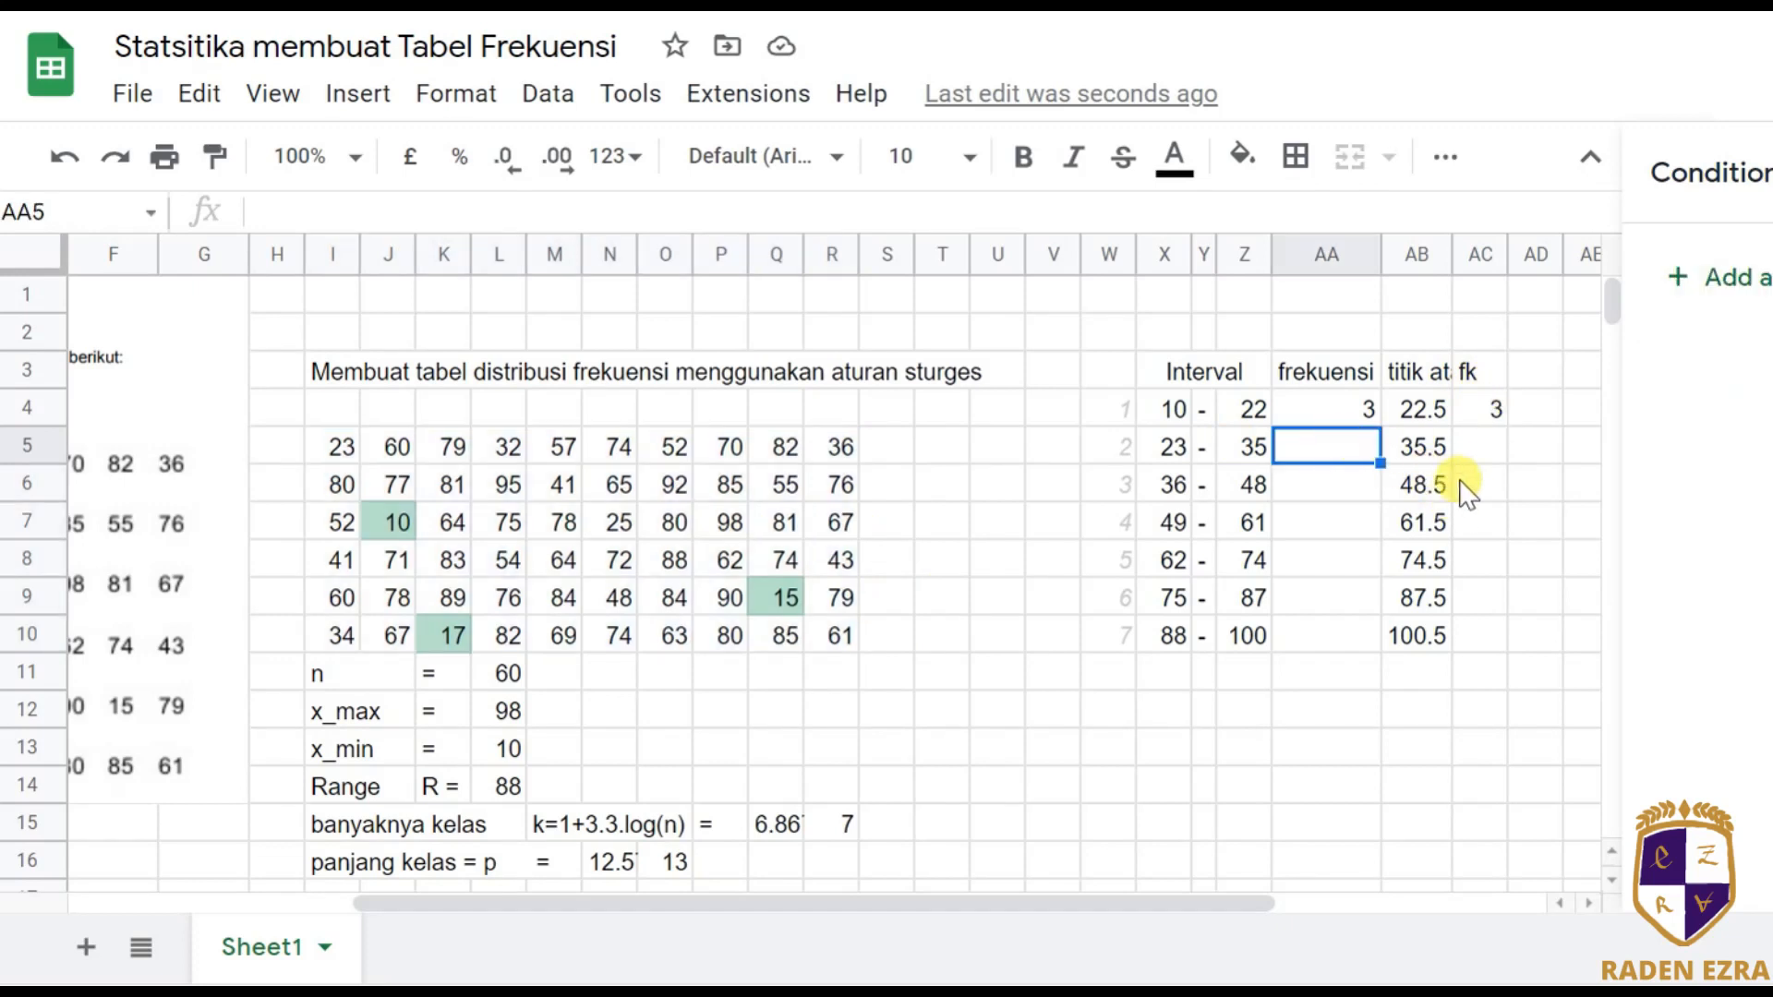
pyautogui.click(1477, 447)
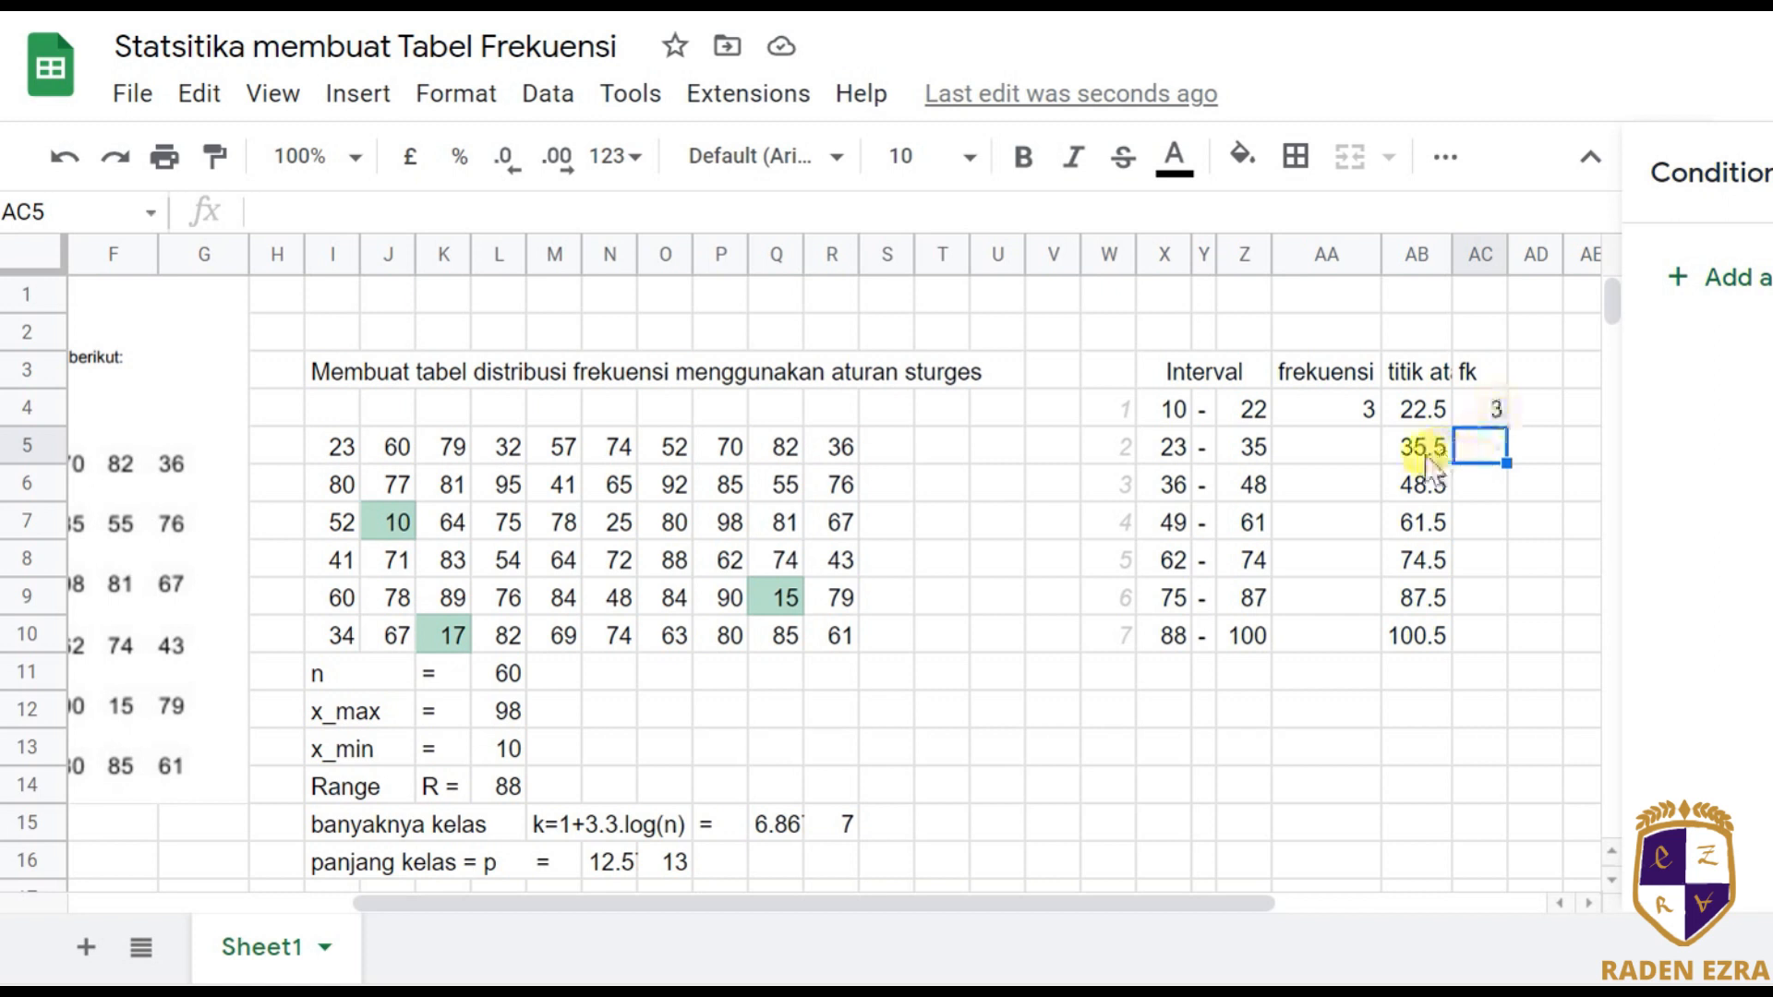
pyautogui.click(1493, 412)
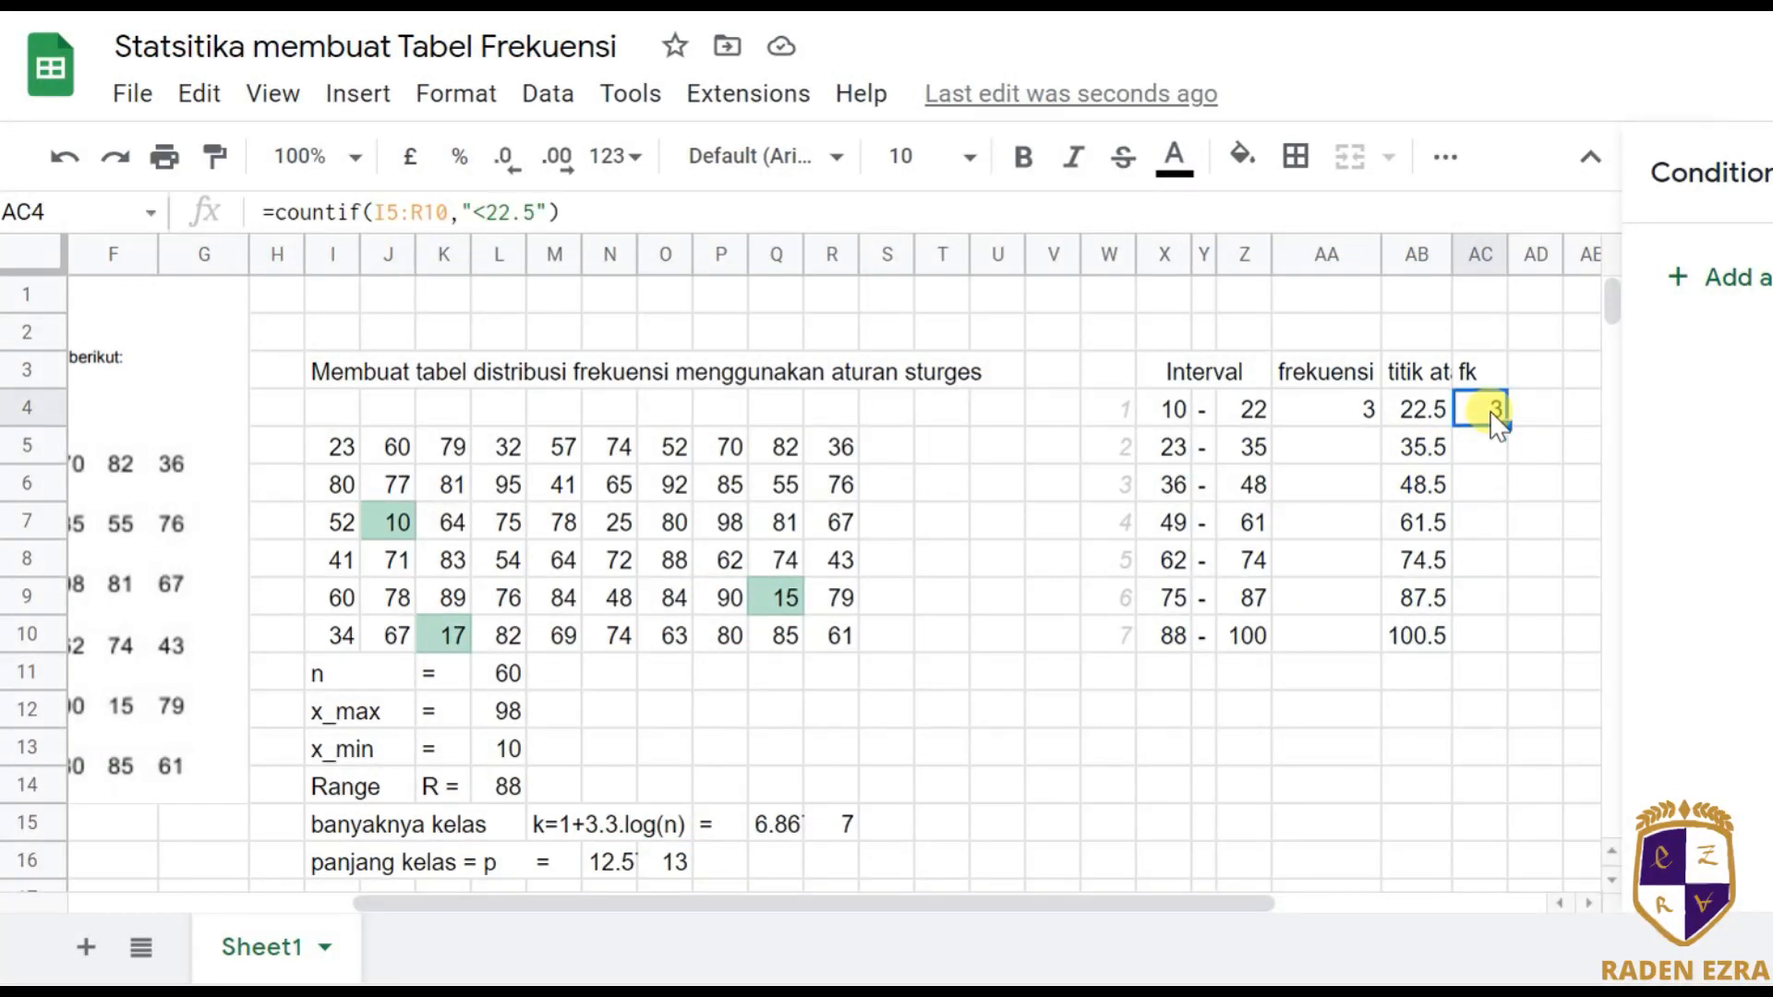
pyautogui.click(582, 196)
pyautogui.hotkey('ctrl', 'a')
pyautogui.hotkey('ctrl', 'c')
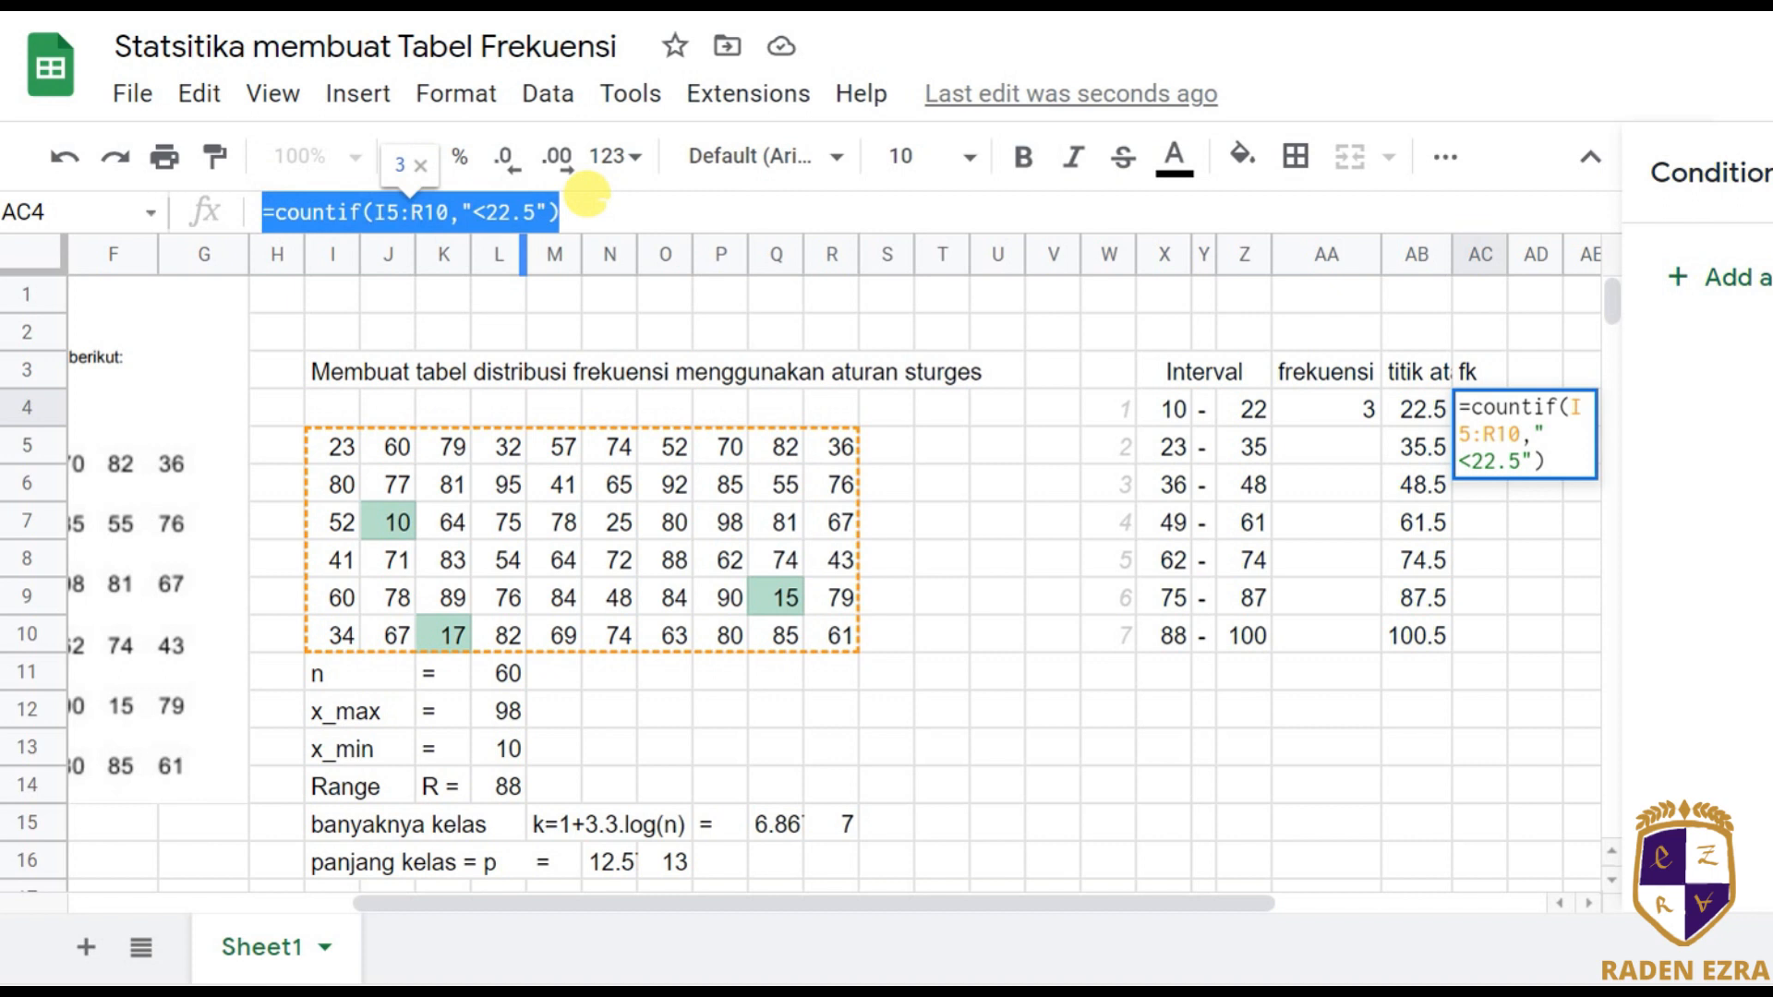
pyautogui.press('Return')
pyautogui.hotkey('ctrl', 'v')
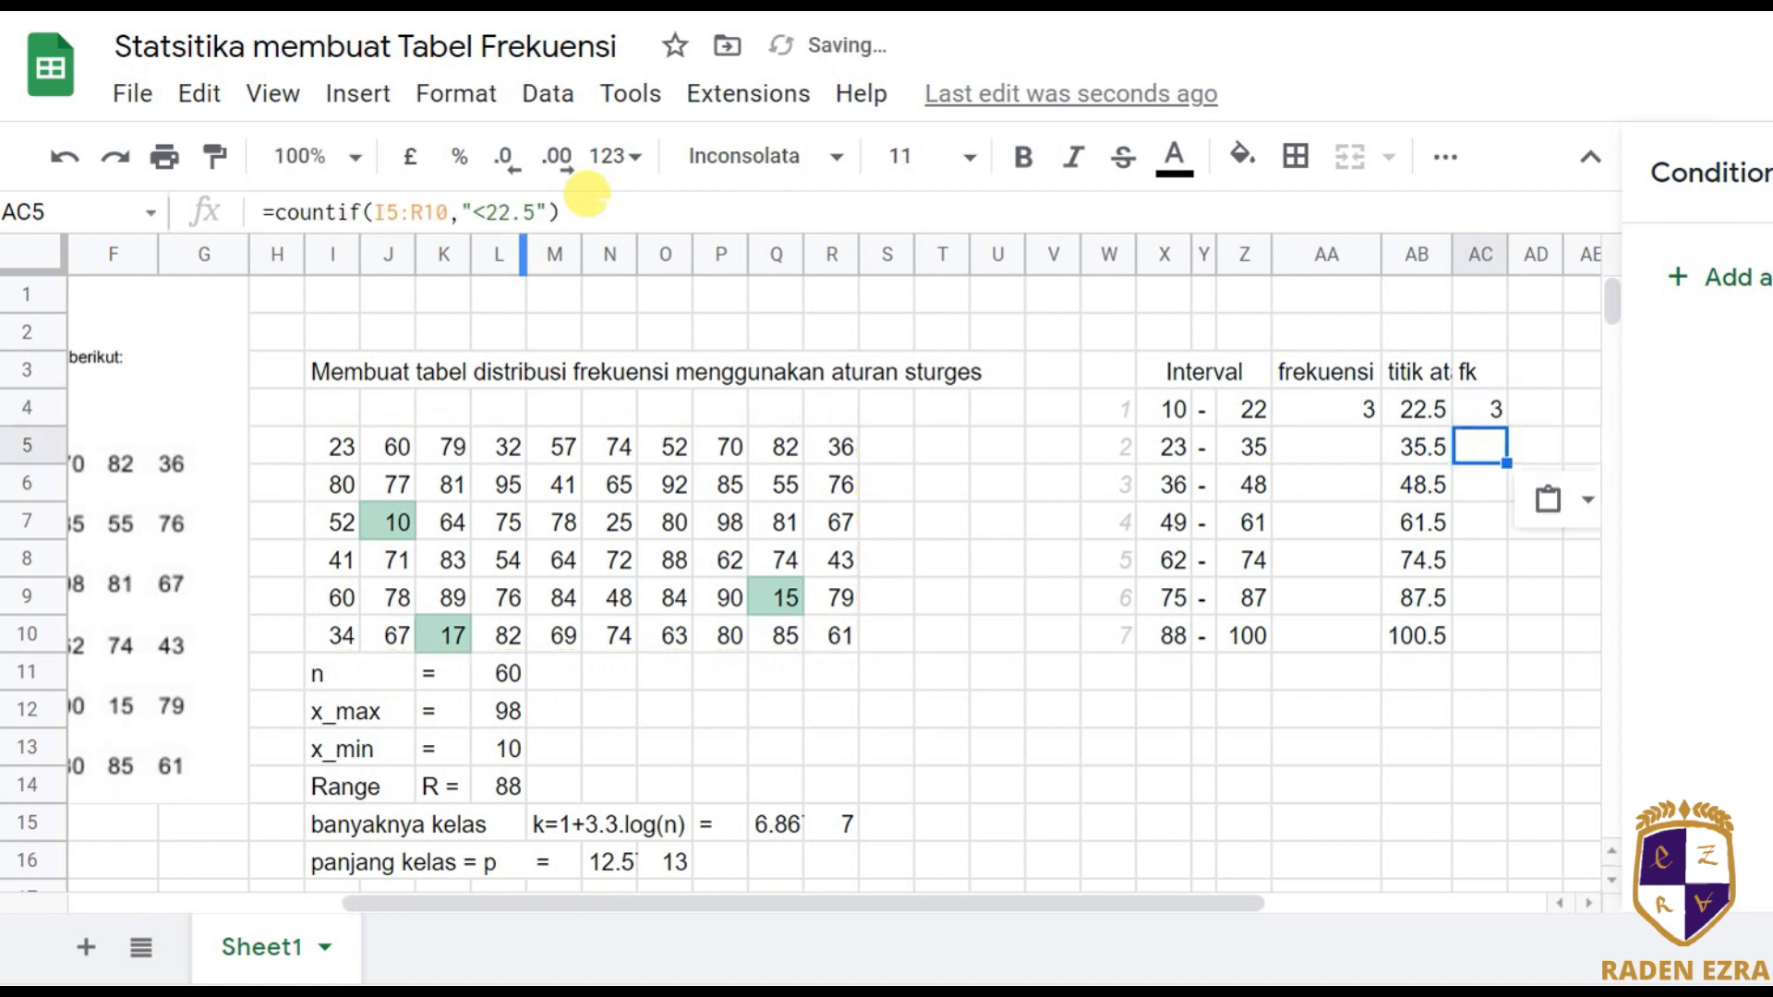
pyautogui.click(586, 196)
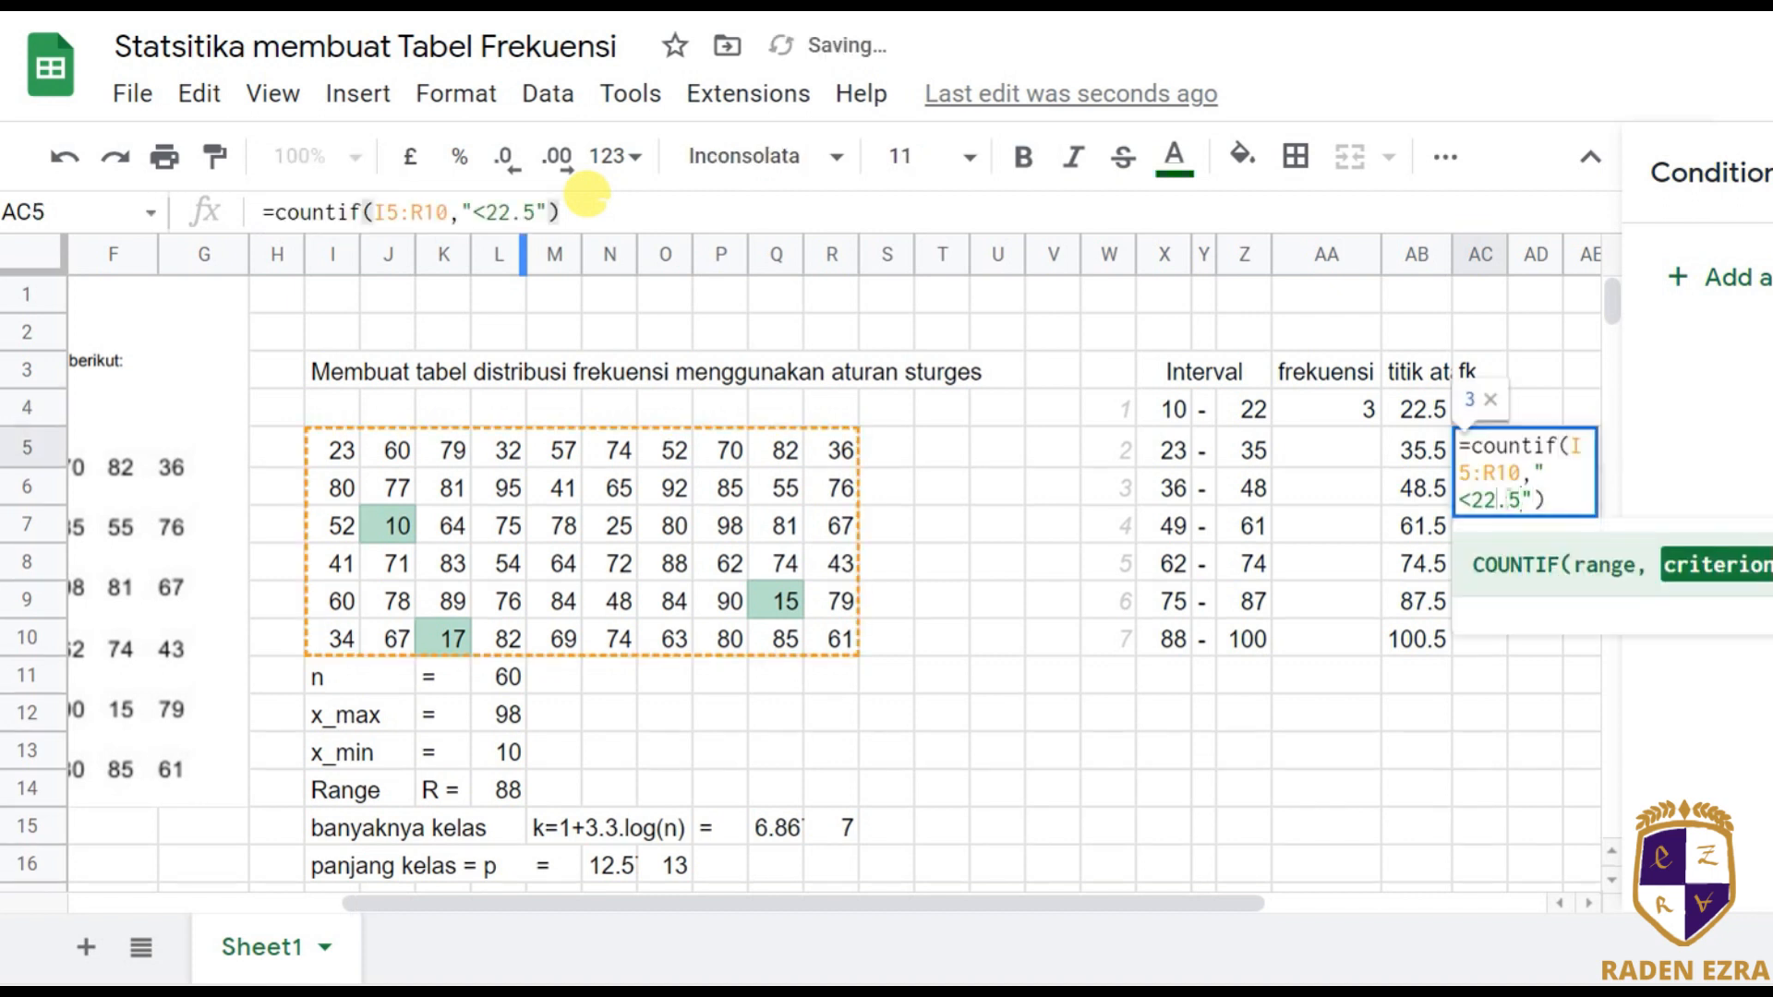
pyautogui.press('BackSpace')
pyautogui.press('BackSpace')
pyautogui.write('35')
pyautogui.press('Return')
pyautogui.press('Up')
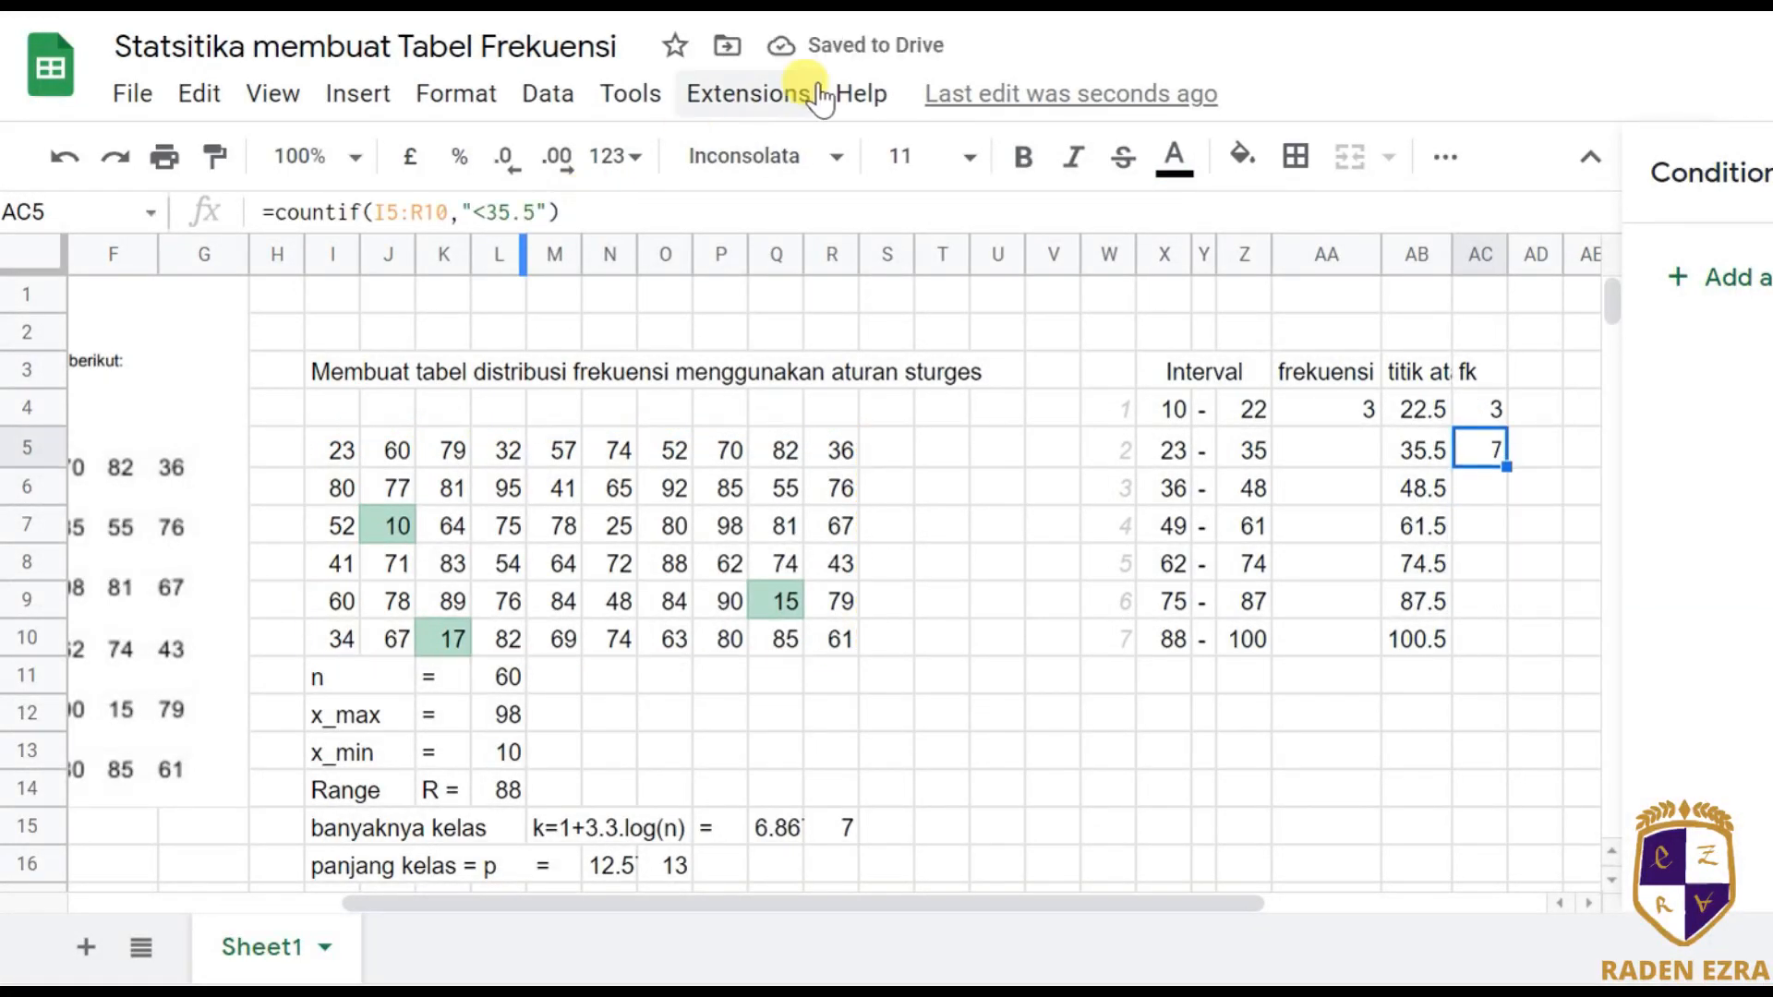
# Change the conditional formatting rule on scores I5:R10 to highlight values less than 35.5.
pyautogui.moveTo(353, 447); pyautogui.dragTo(839, 643)
pyautogui.click(1752, 291)
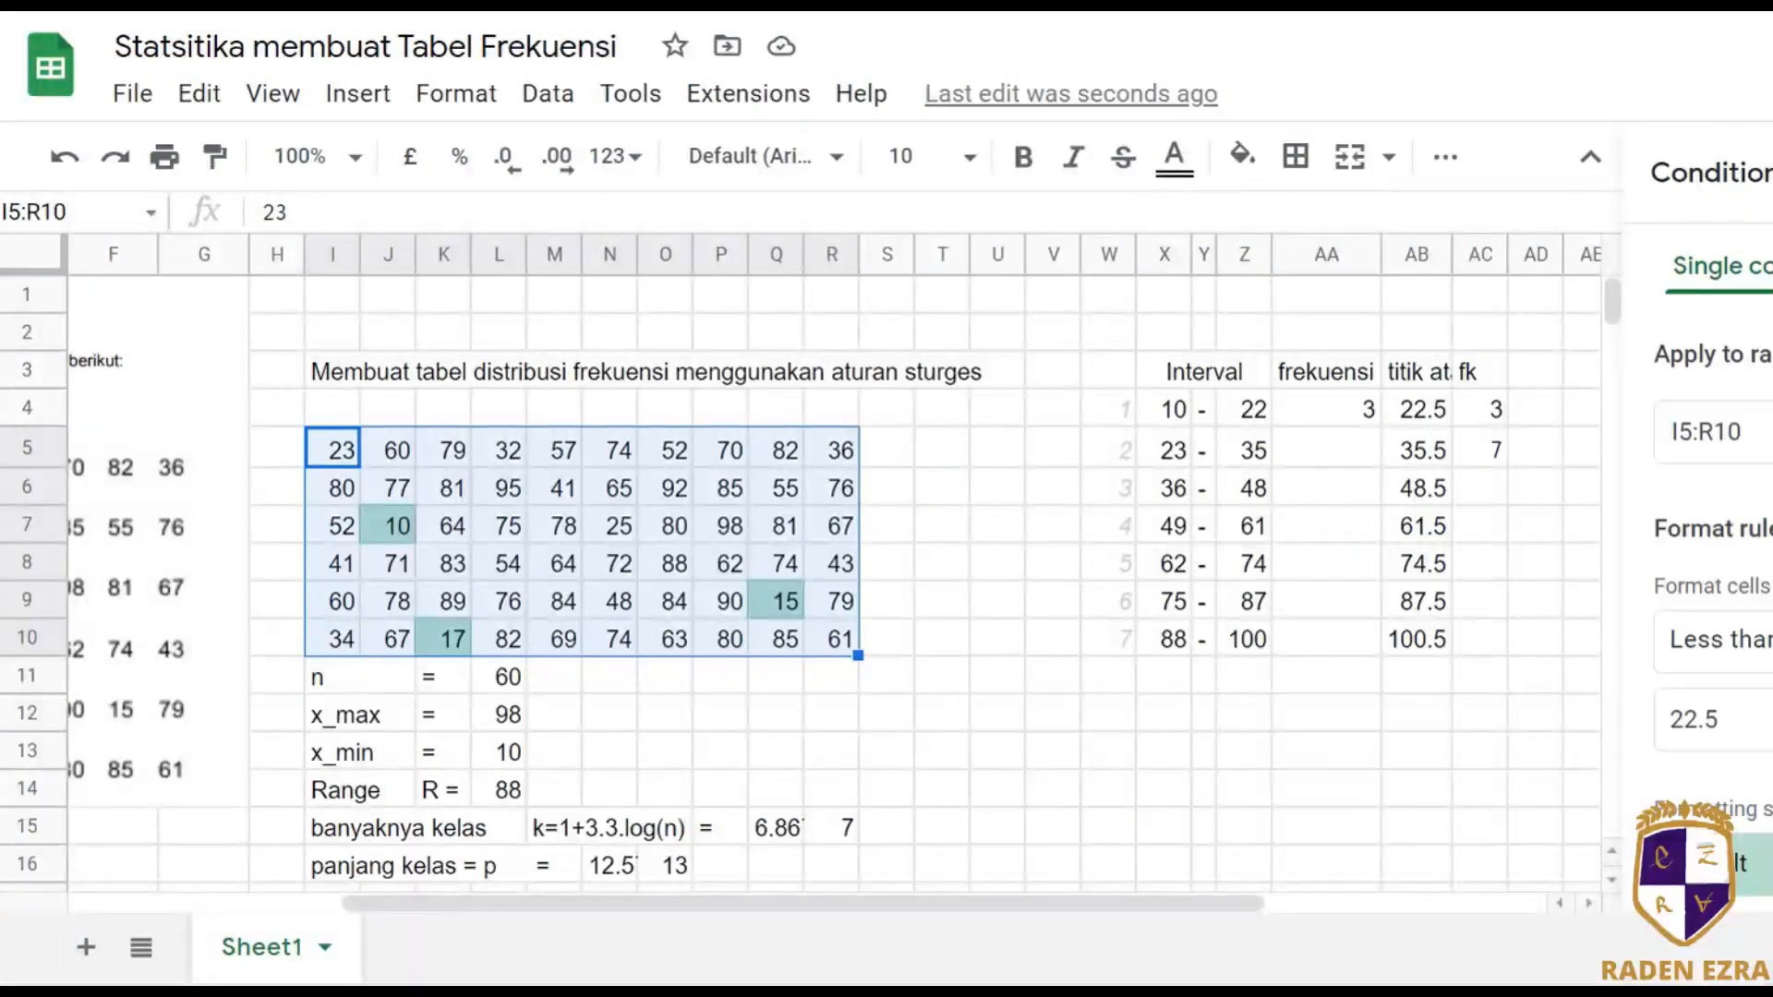
pyautogui.click(1738, 695)
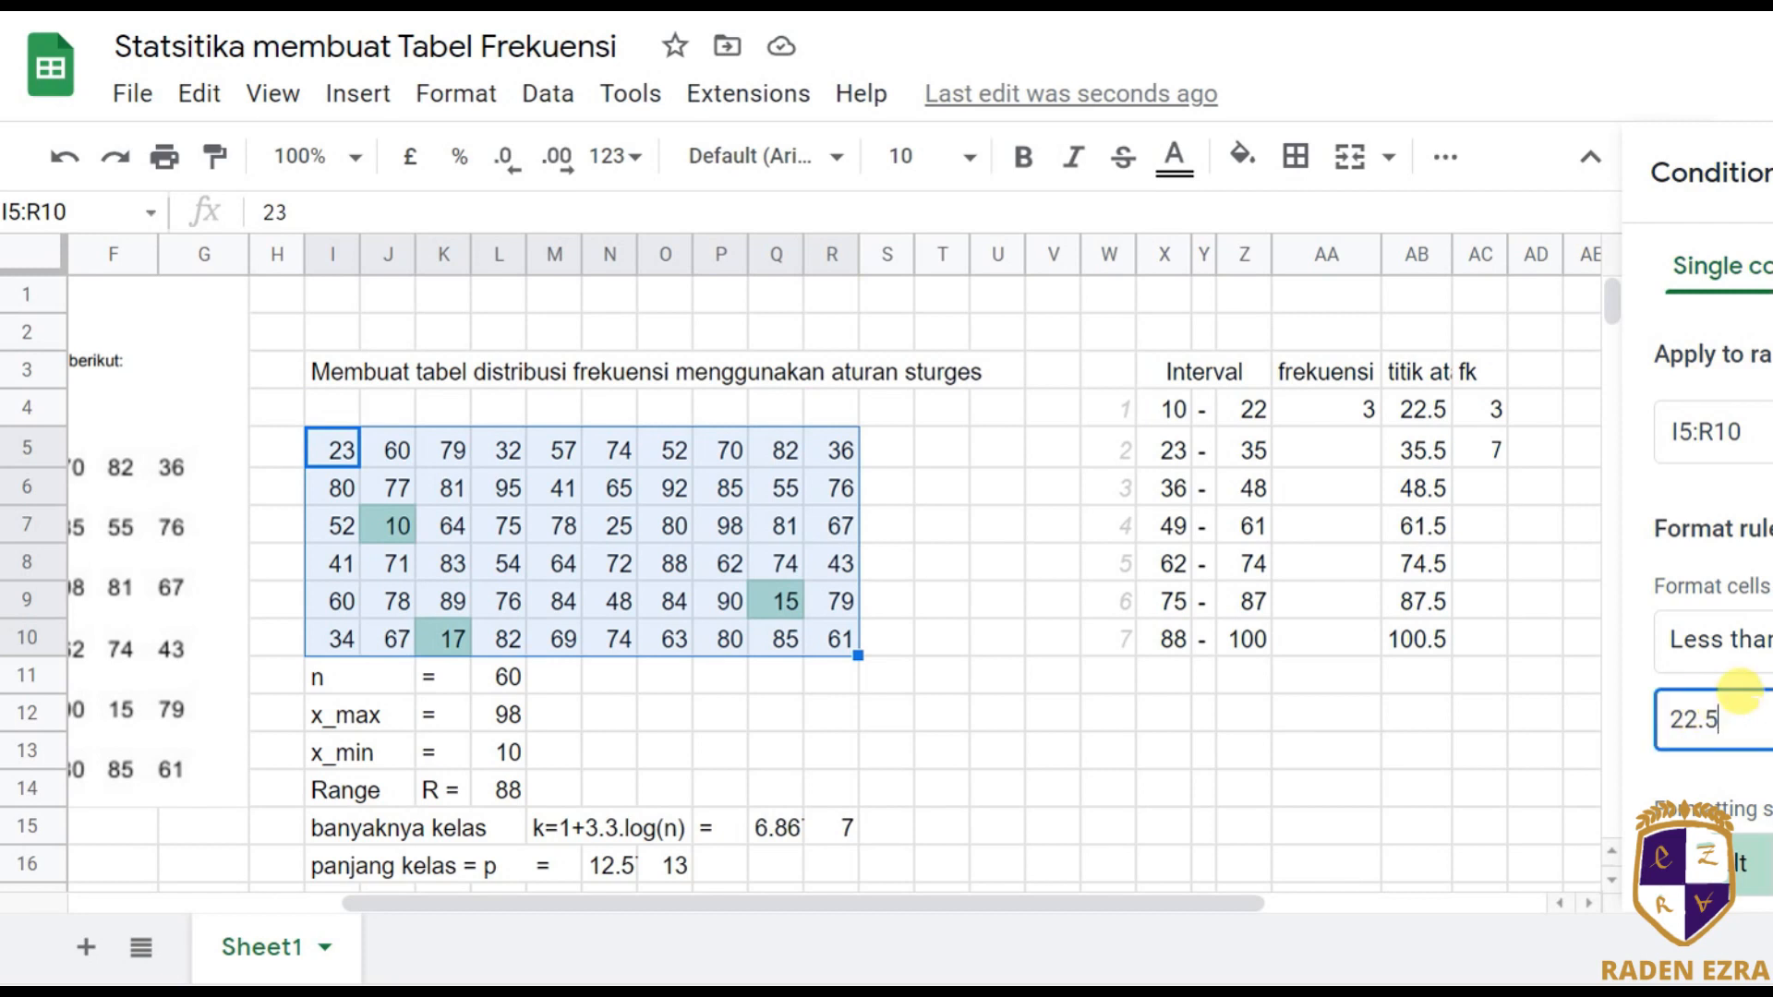
pyautogui.press('BackSpace')
pyautogui.press('BackSpace')
pyautogui.press('BackSpace')
pyautogui.write('35.5')
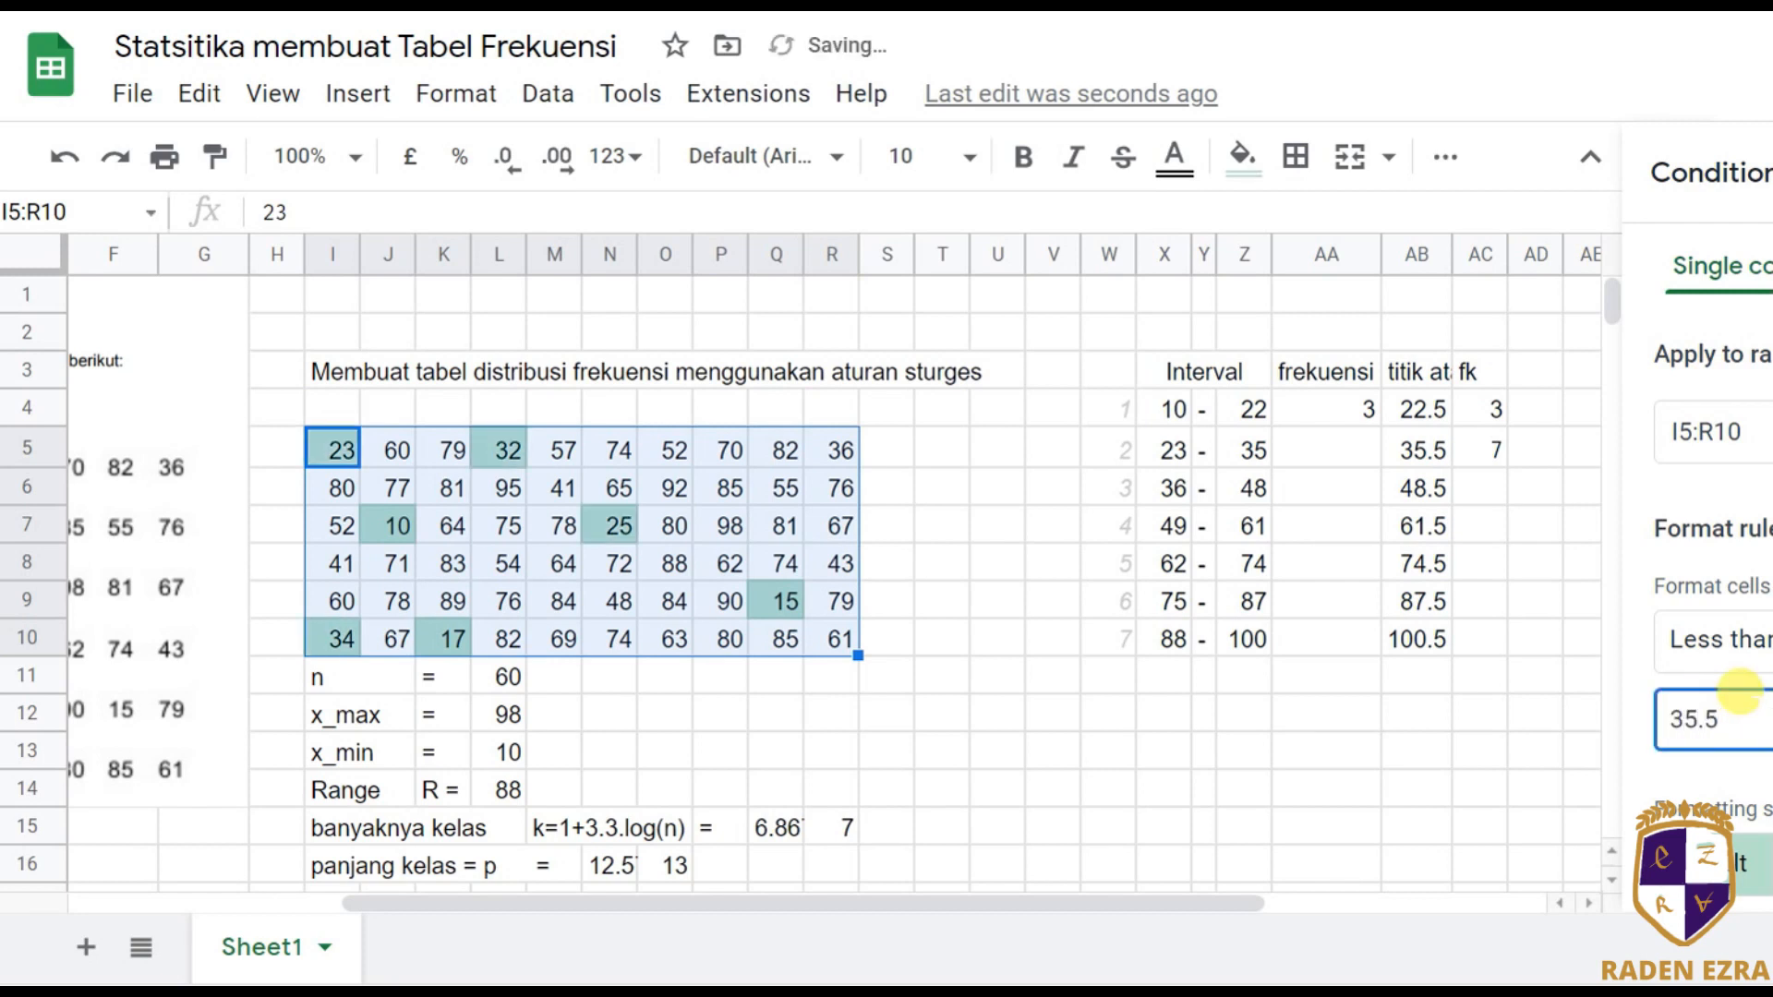
pyautogui.click(1413, 750)
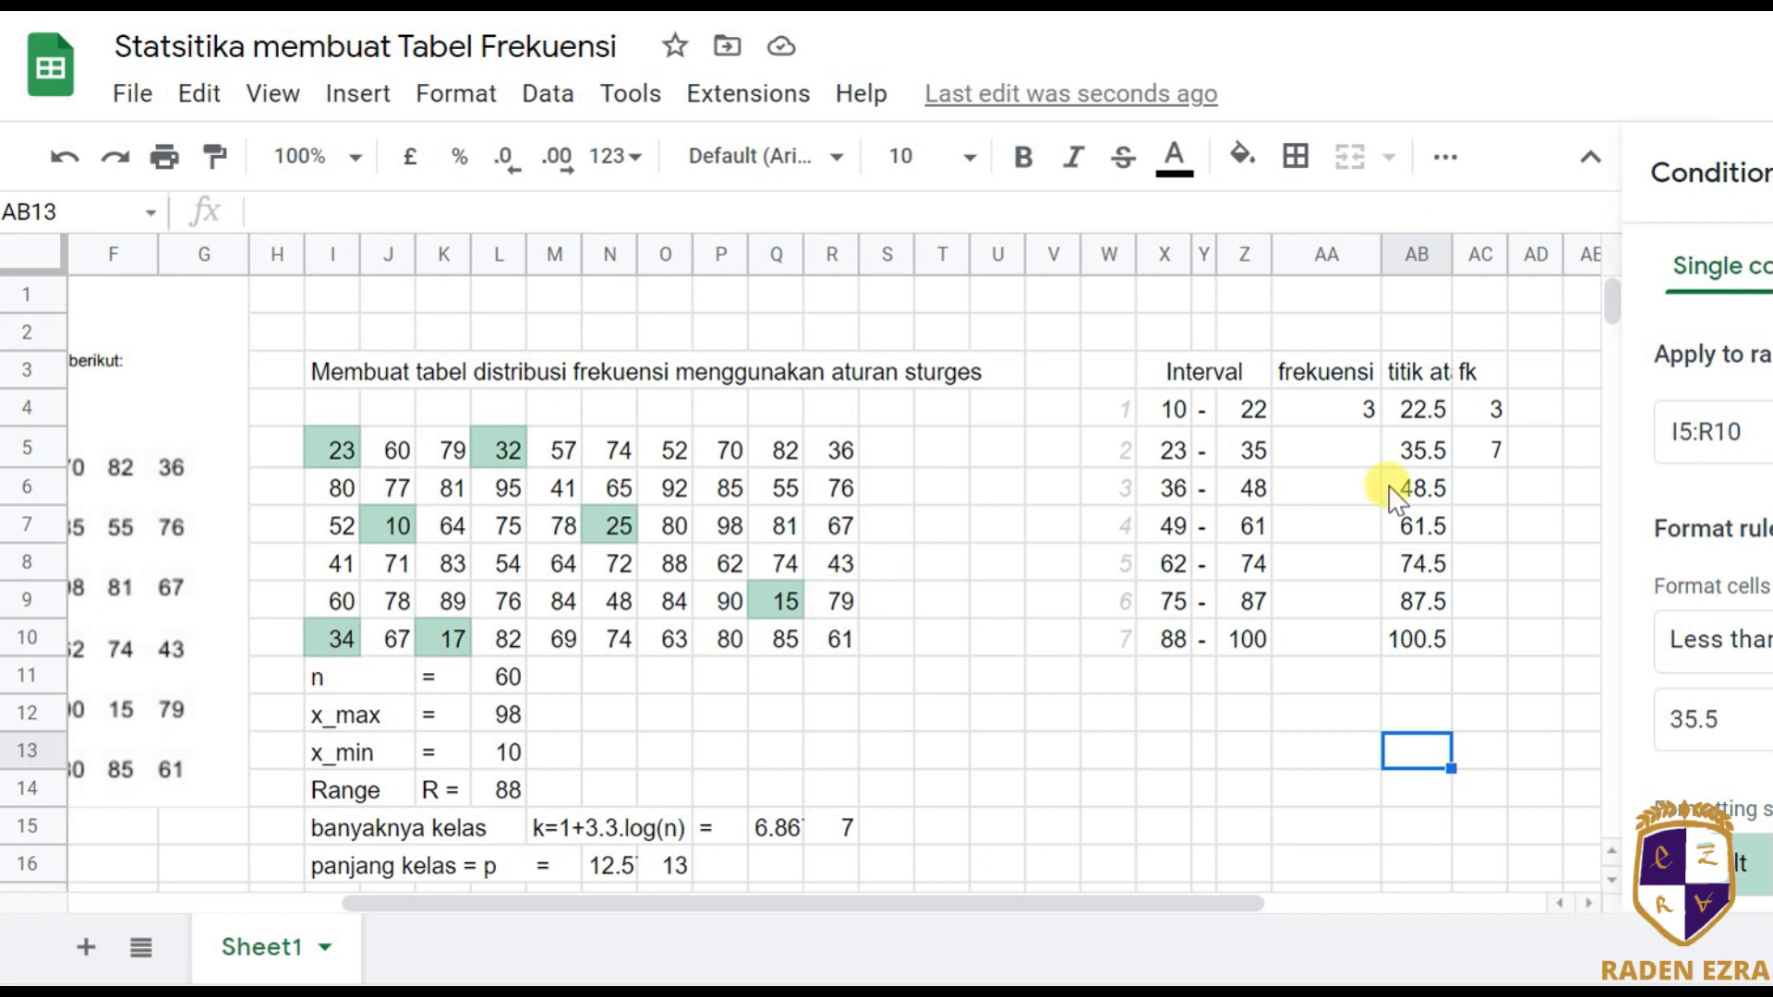
# Enter =AC5-AC4 in AA5 as the second class's frequency.
pyautogui.click(1341, 451)
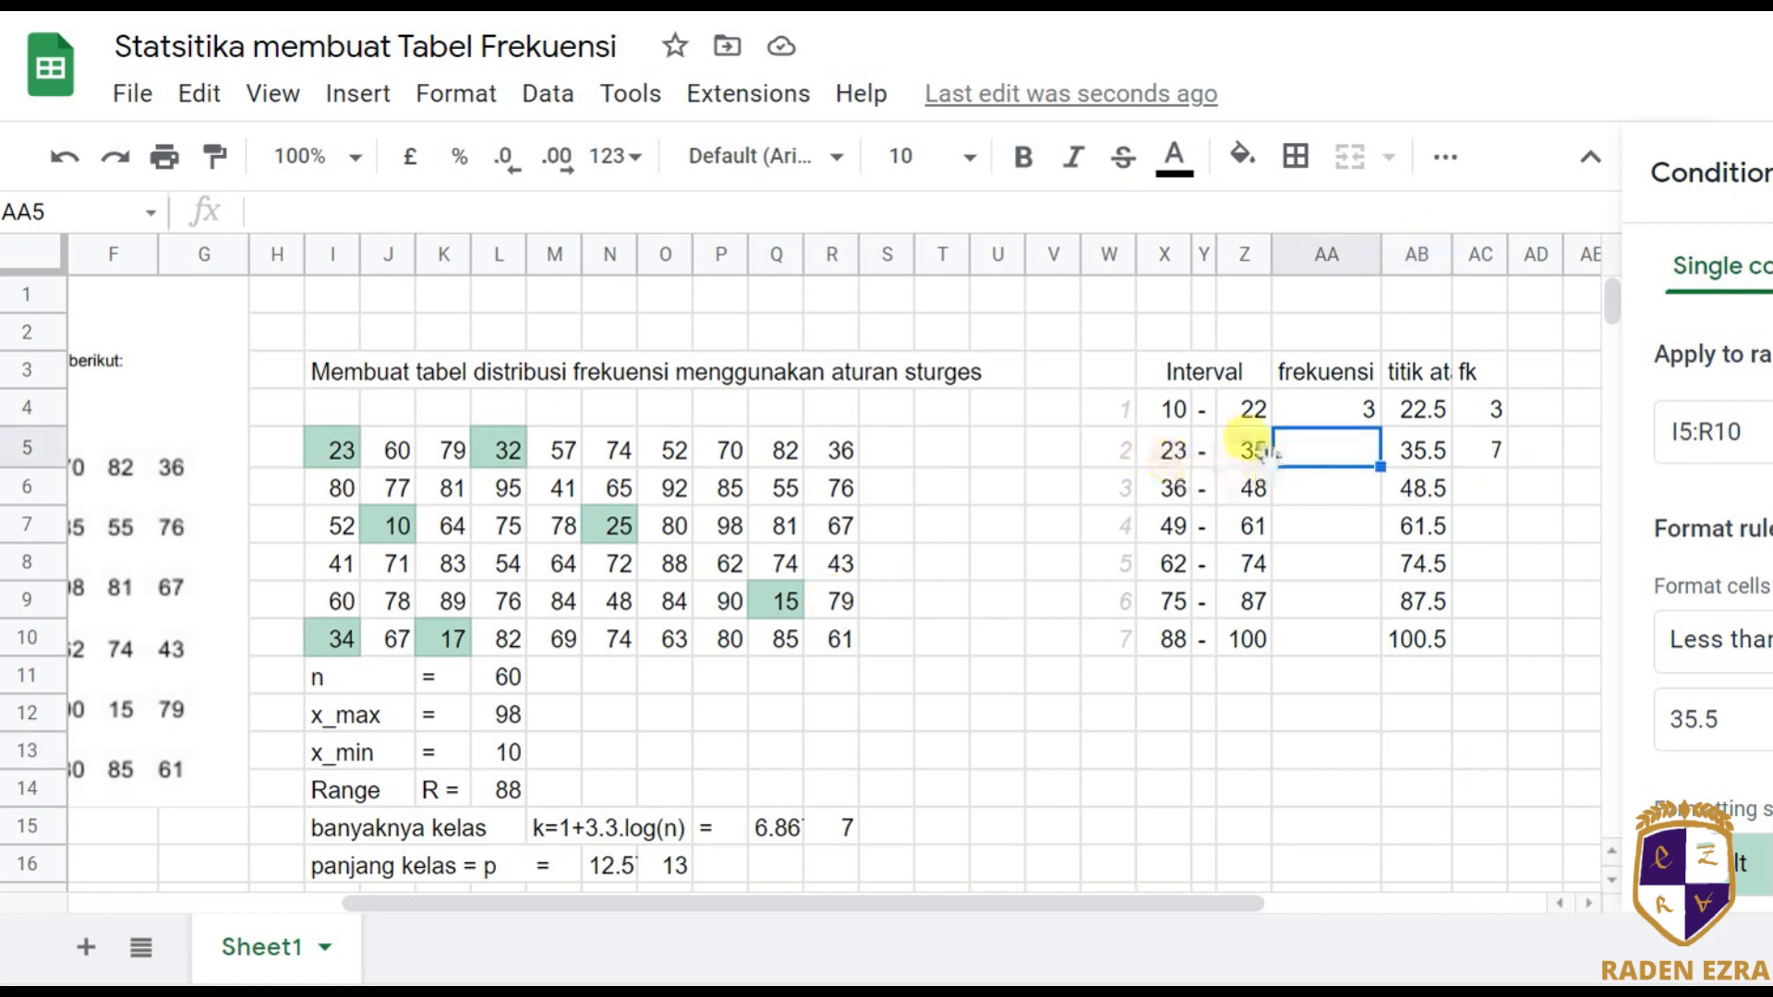
pyautogui.write('=AC5-AA4')
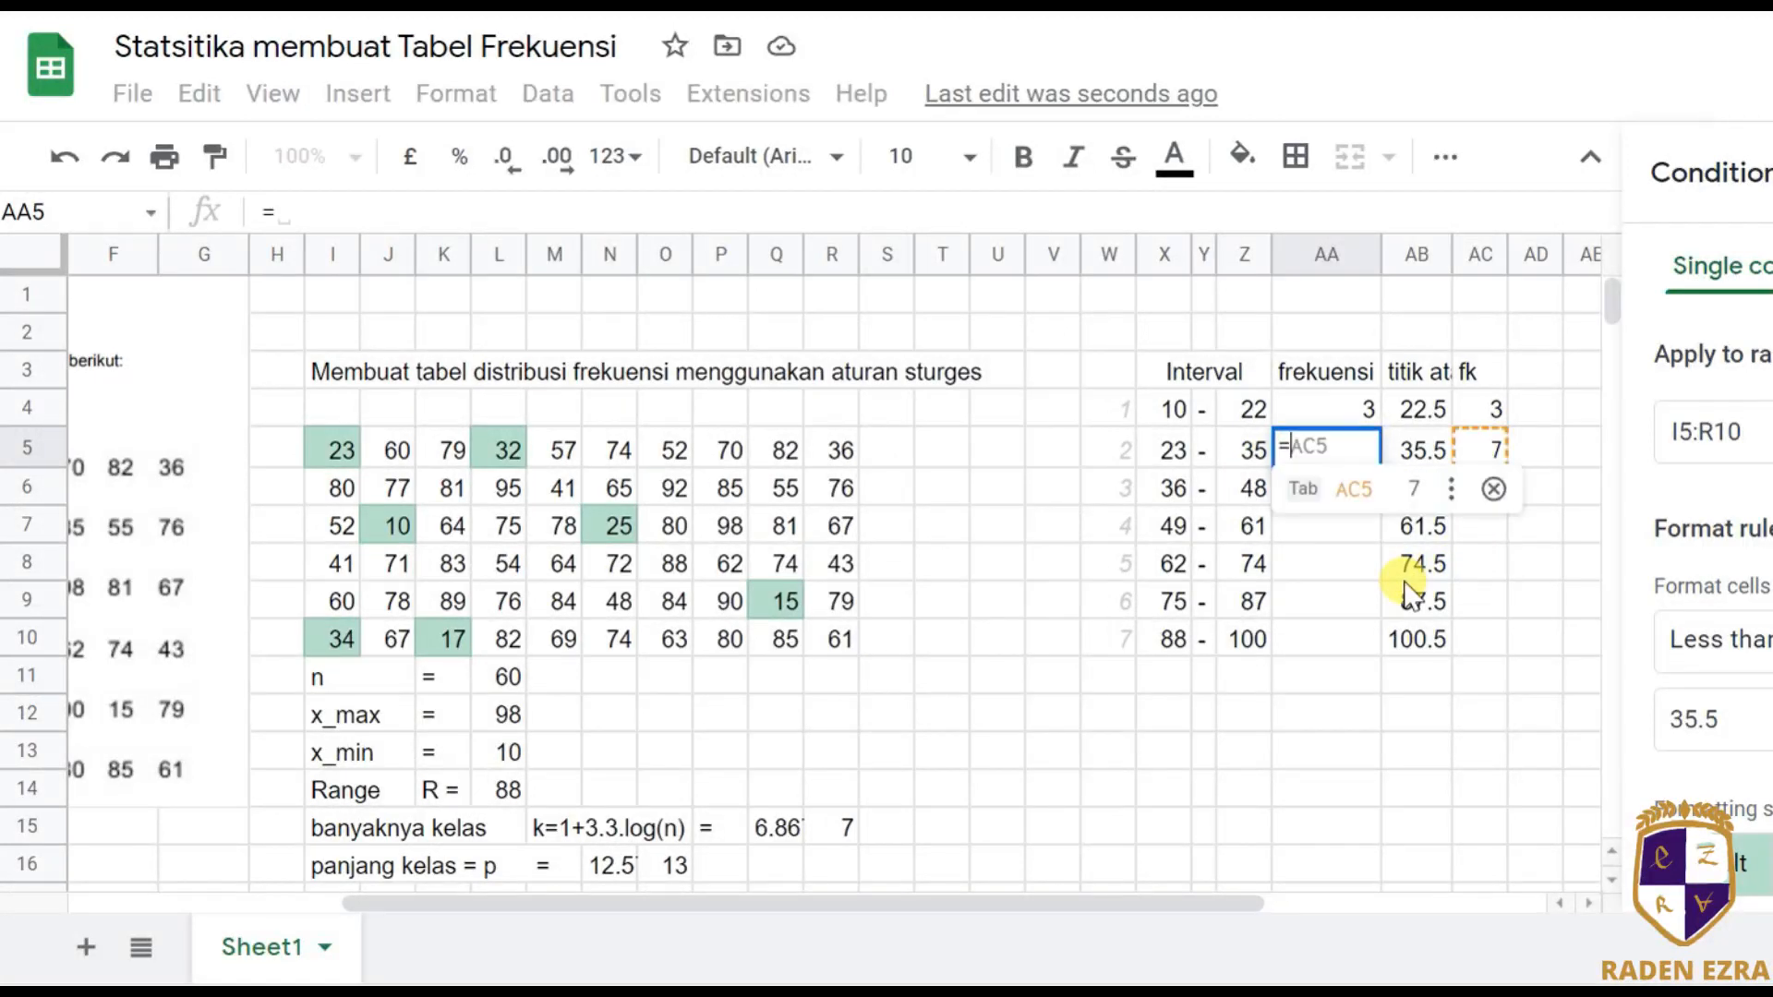
pyautogui.press('BackSpace')
pyautogui.press('BackSpace')
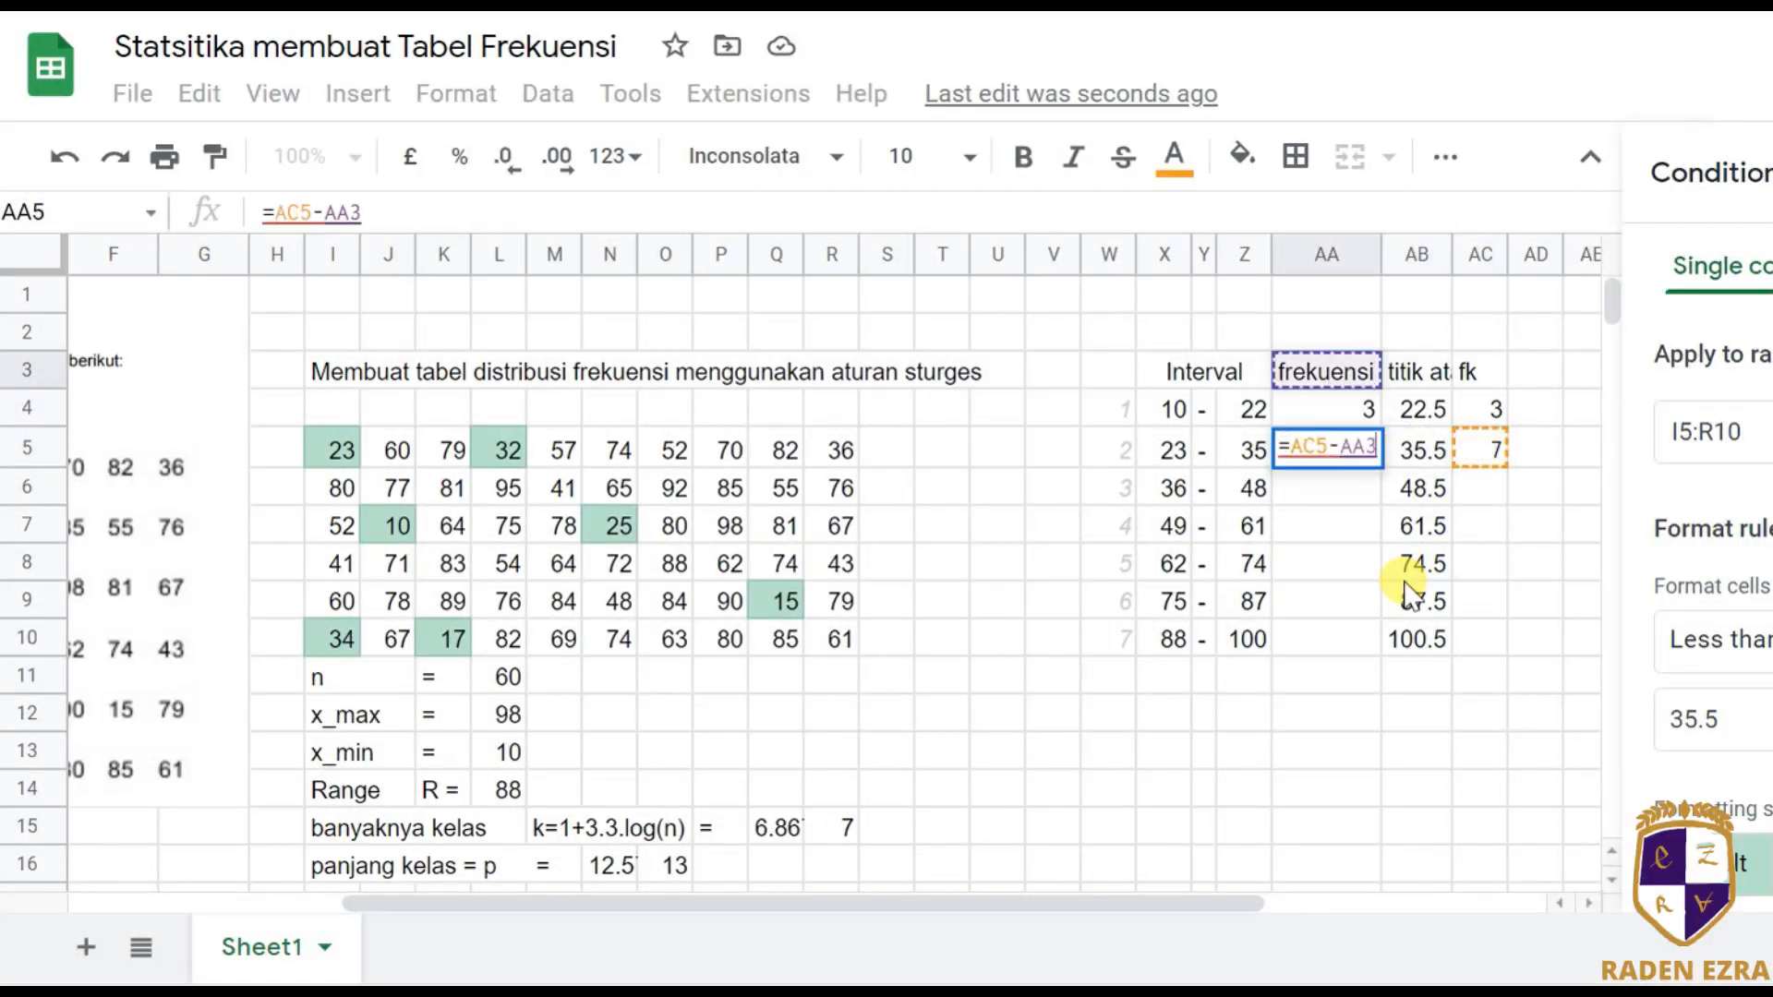
pyautogui.write('C4')
pyautogui.press('Return')
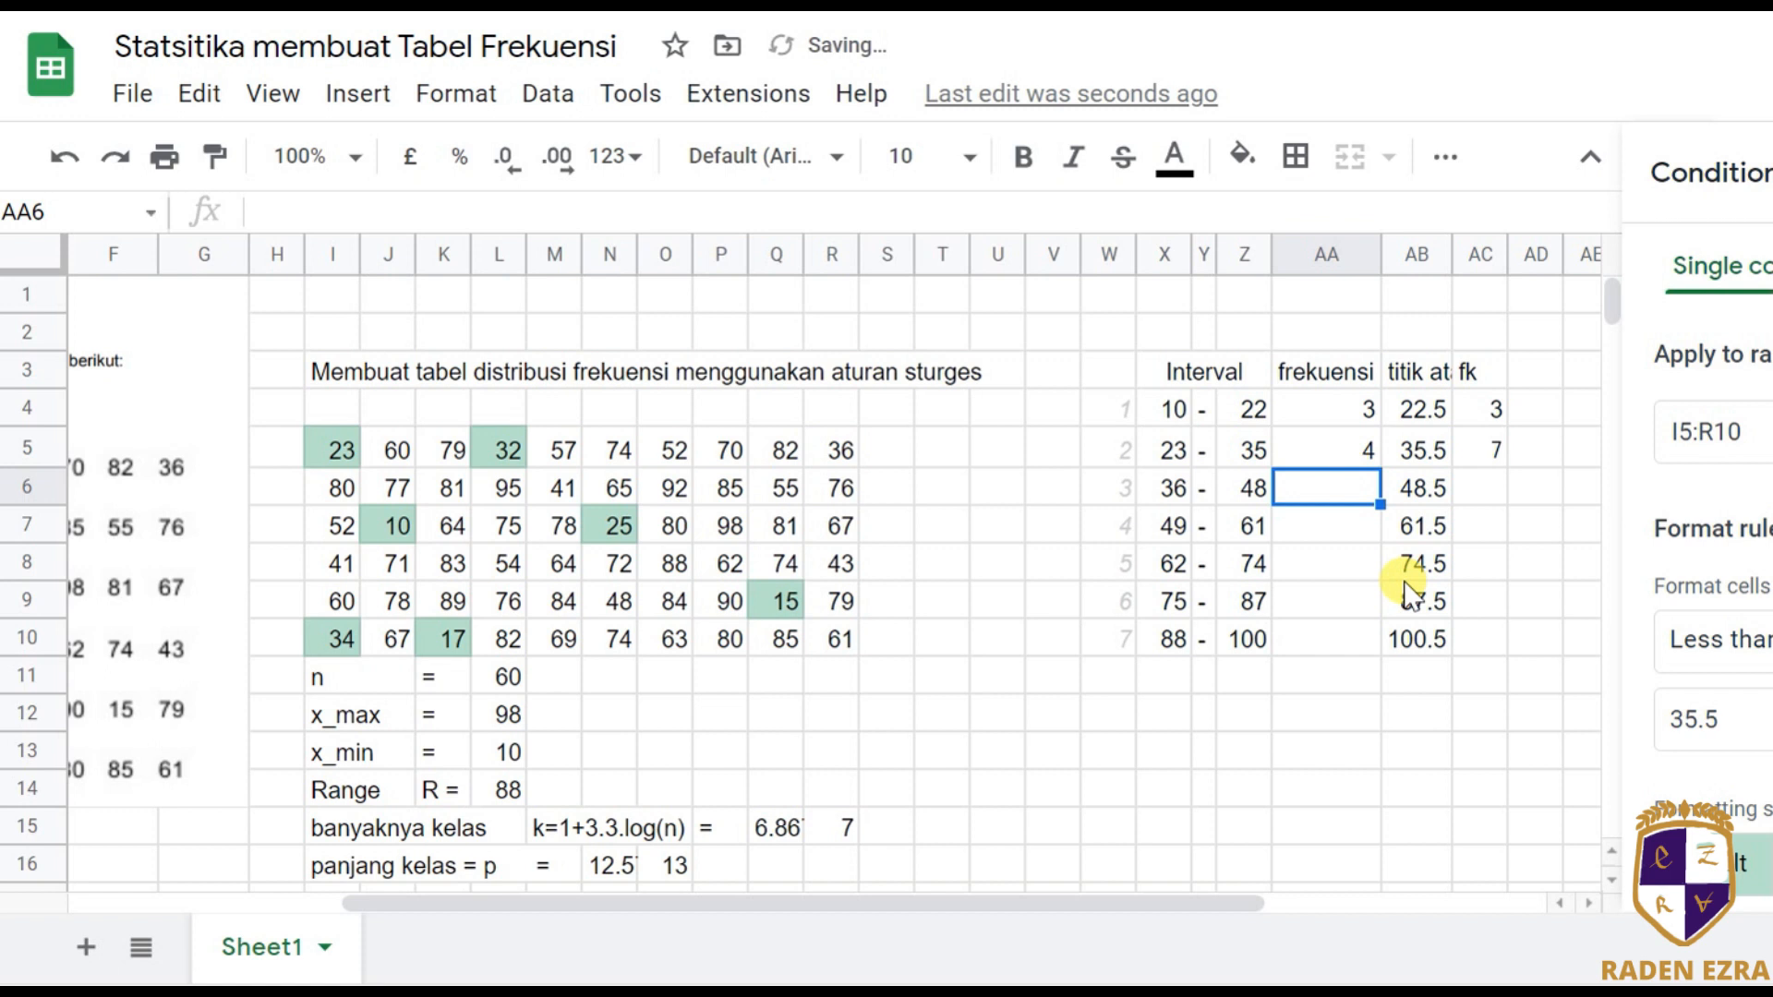
# Copy the COUNTIF cell AC5 into AC6 and change the criterion to "<48.5".
pyautogui.press('Right')
pyautogui.press('Right')
pyautogui.press('Up')
pyautogui.hotkey('ctrl', 'c')
pyautogui.press('Down')
pyautogui.hotkey('ctrl', 'v')
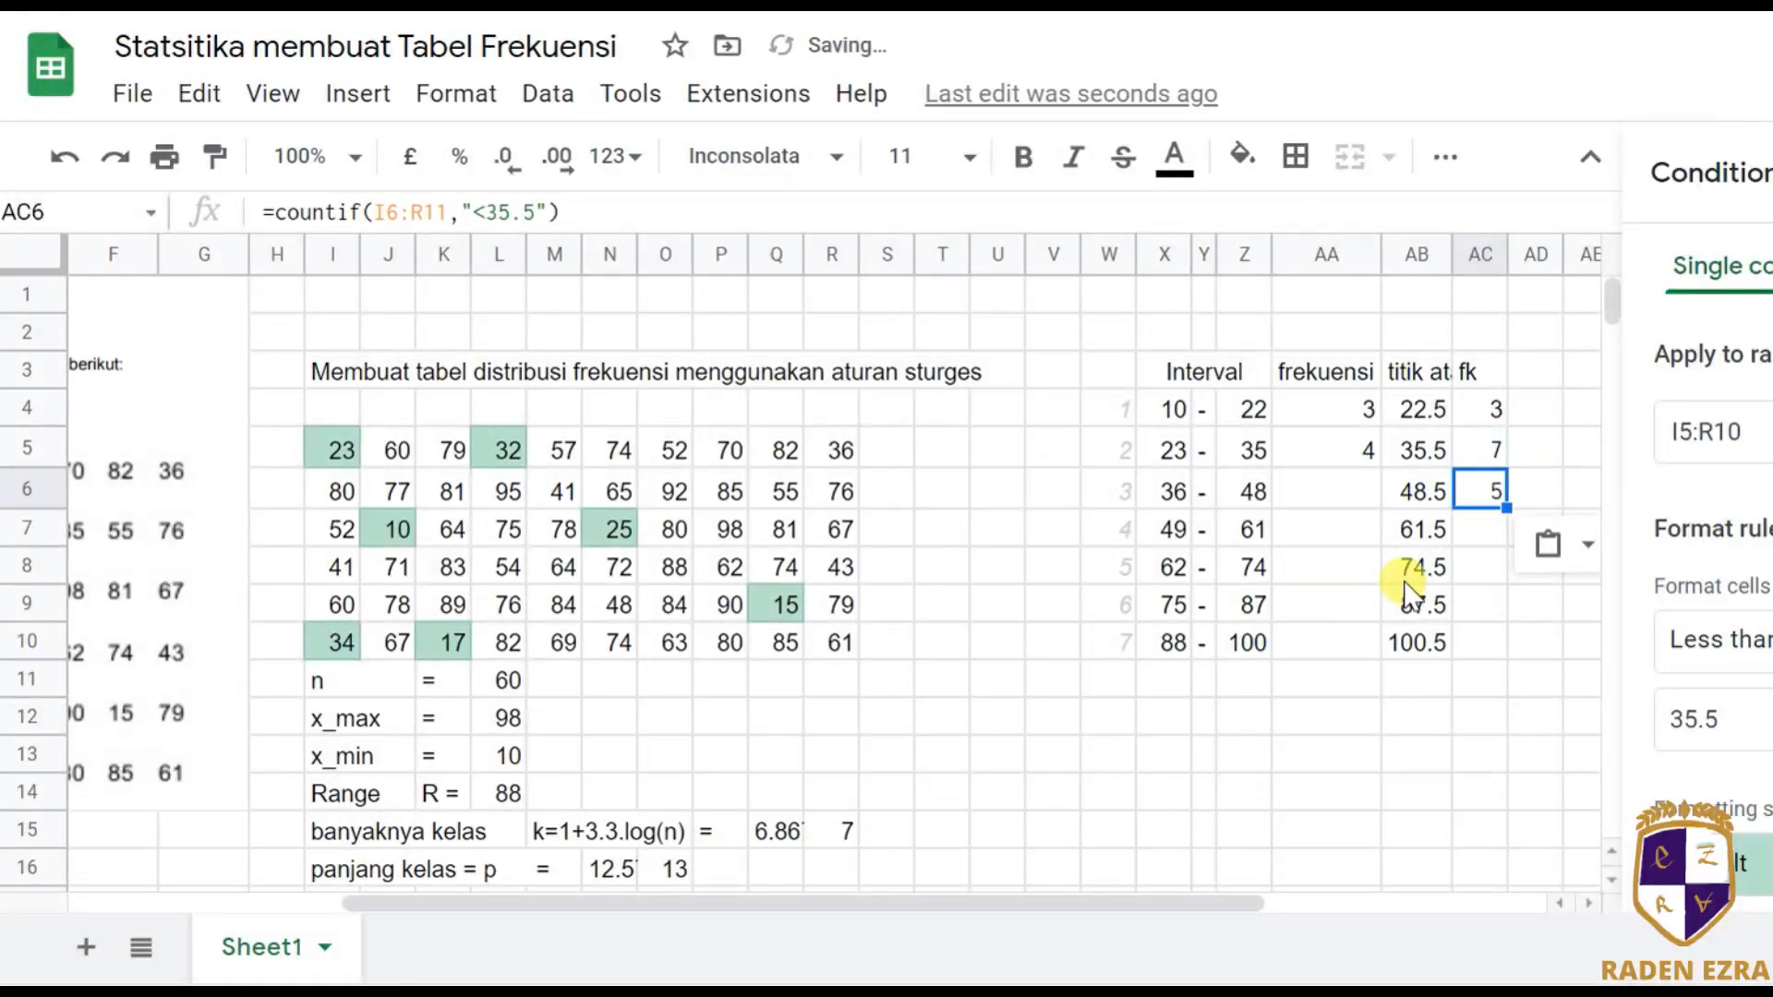
pyautogui.press('F2')
pyautogui.press('BackSpace')
pyautogui.press('BackSpace')
pyautogui.press('BackSpace')
pyautogui.press('BackSpace')
pyautogui.write('48.5')
pyautogui.press('Return')
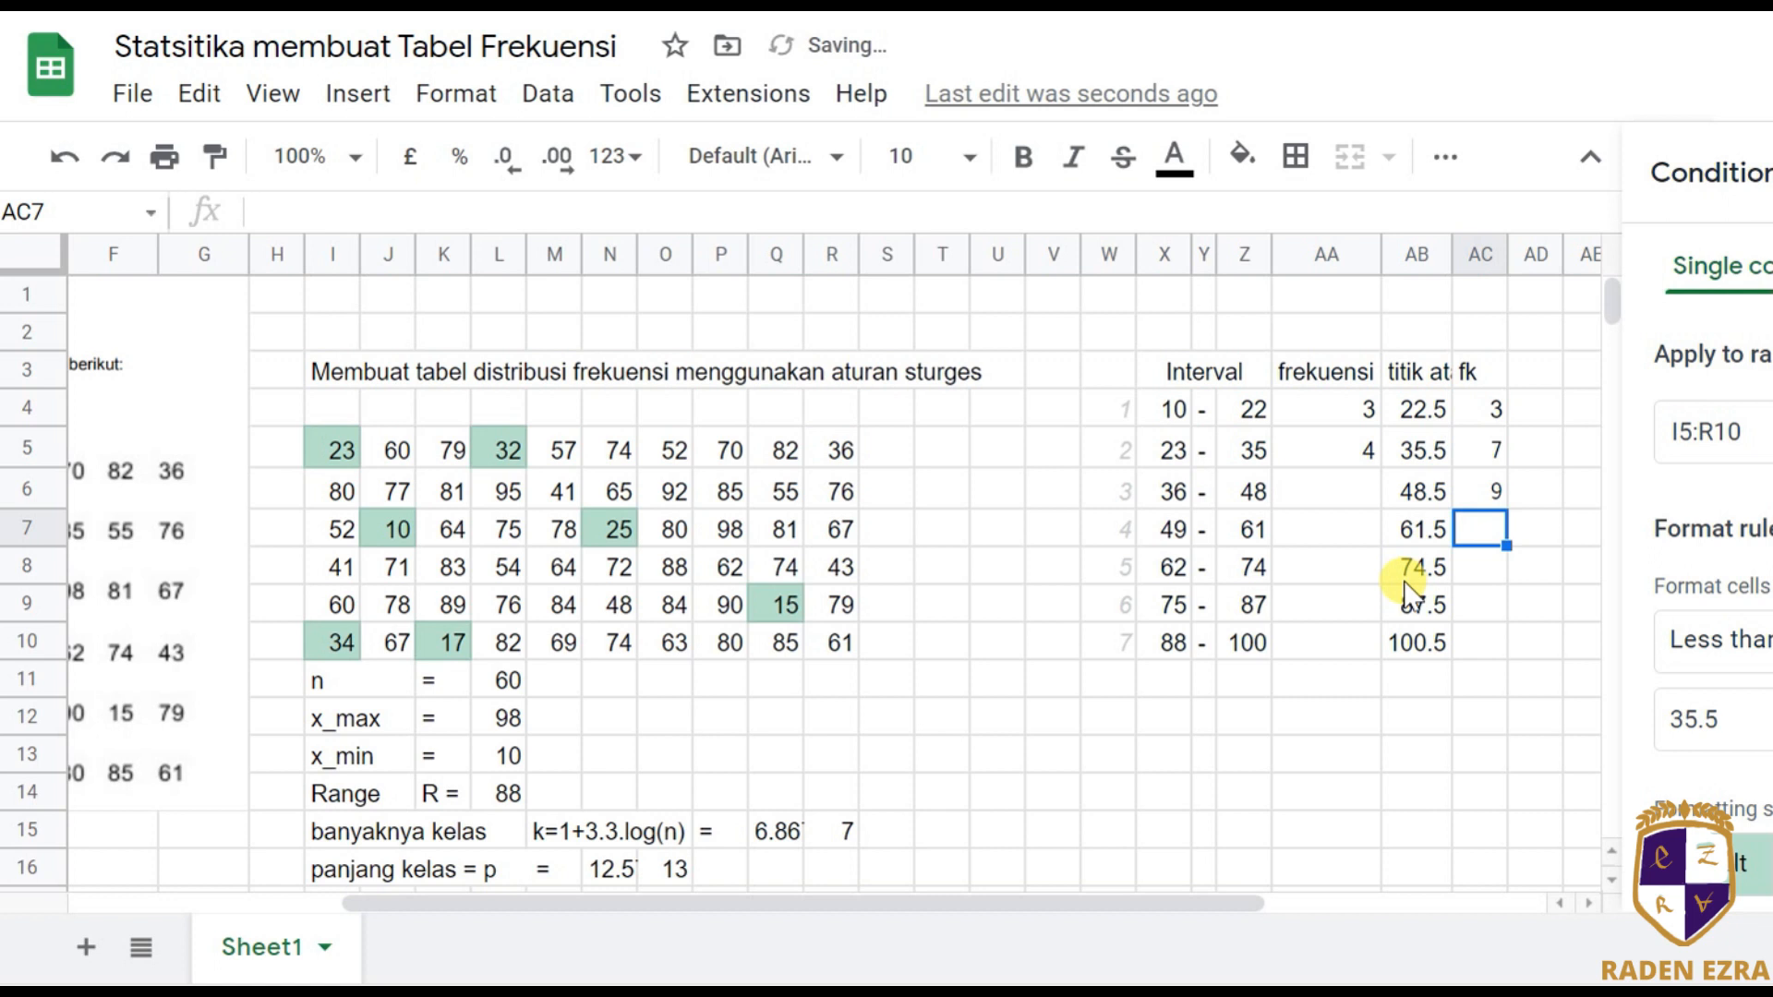
# Paste the copied COUNTIF cell into AC7 and change its criterion to "<61.5".
pyautogui.hotkey('ctrl', 'v')
pyautogui.press('F2')
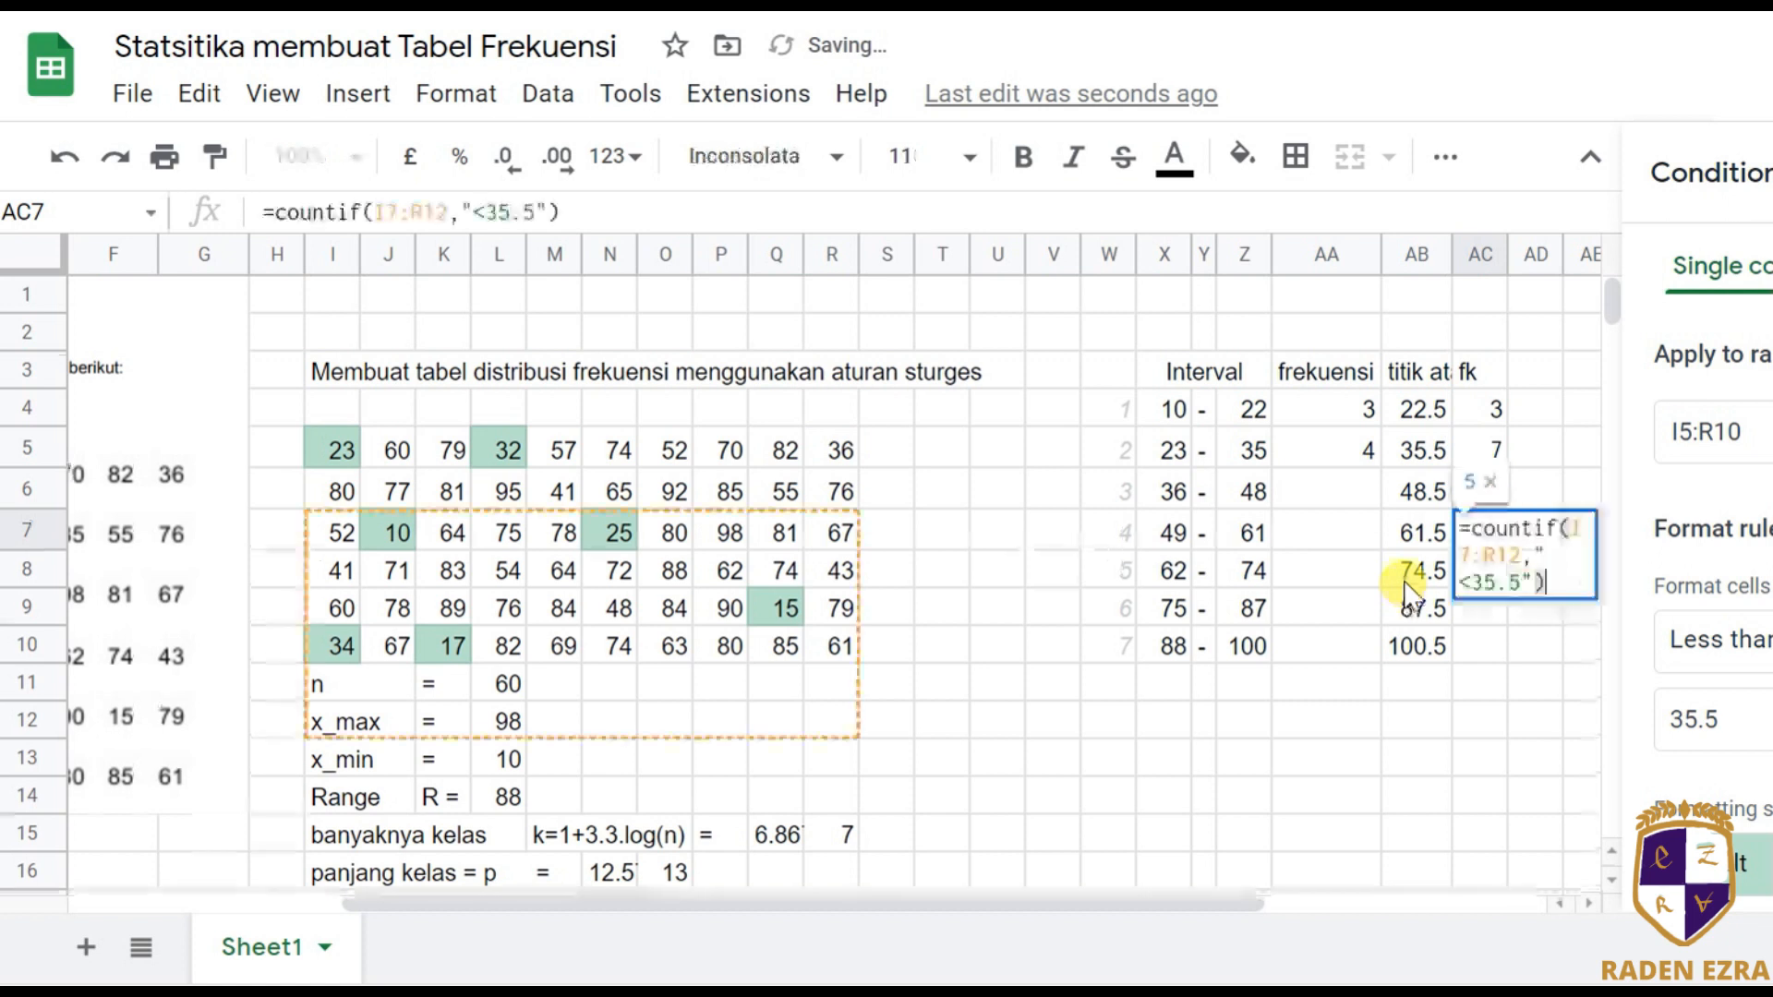
pyautogui.press('Left')
pyautogui.press('Left')
pyautogui.press('BackSpace')
pyautogui.press('BackSpace')
pyautogui.press('BackSpace')
pyautogui.press('BackSpace')
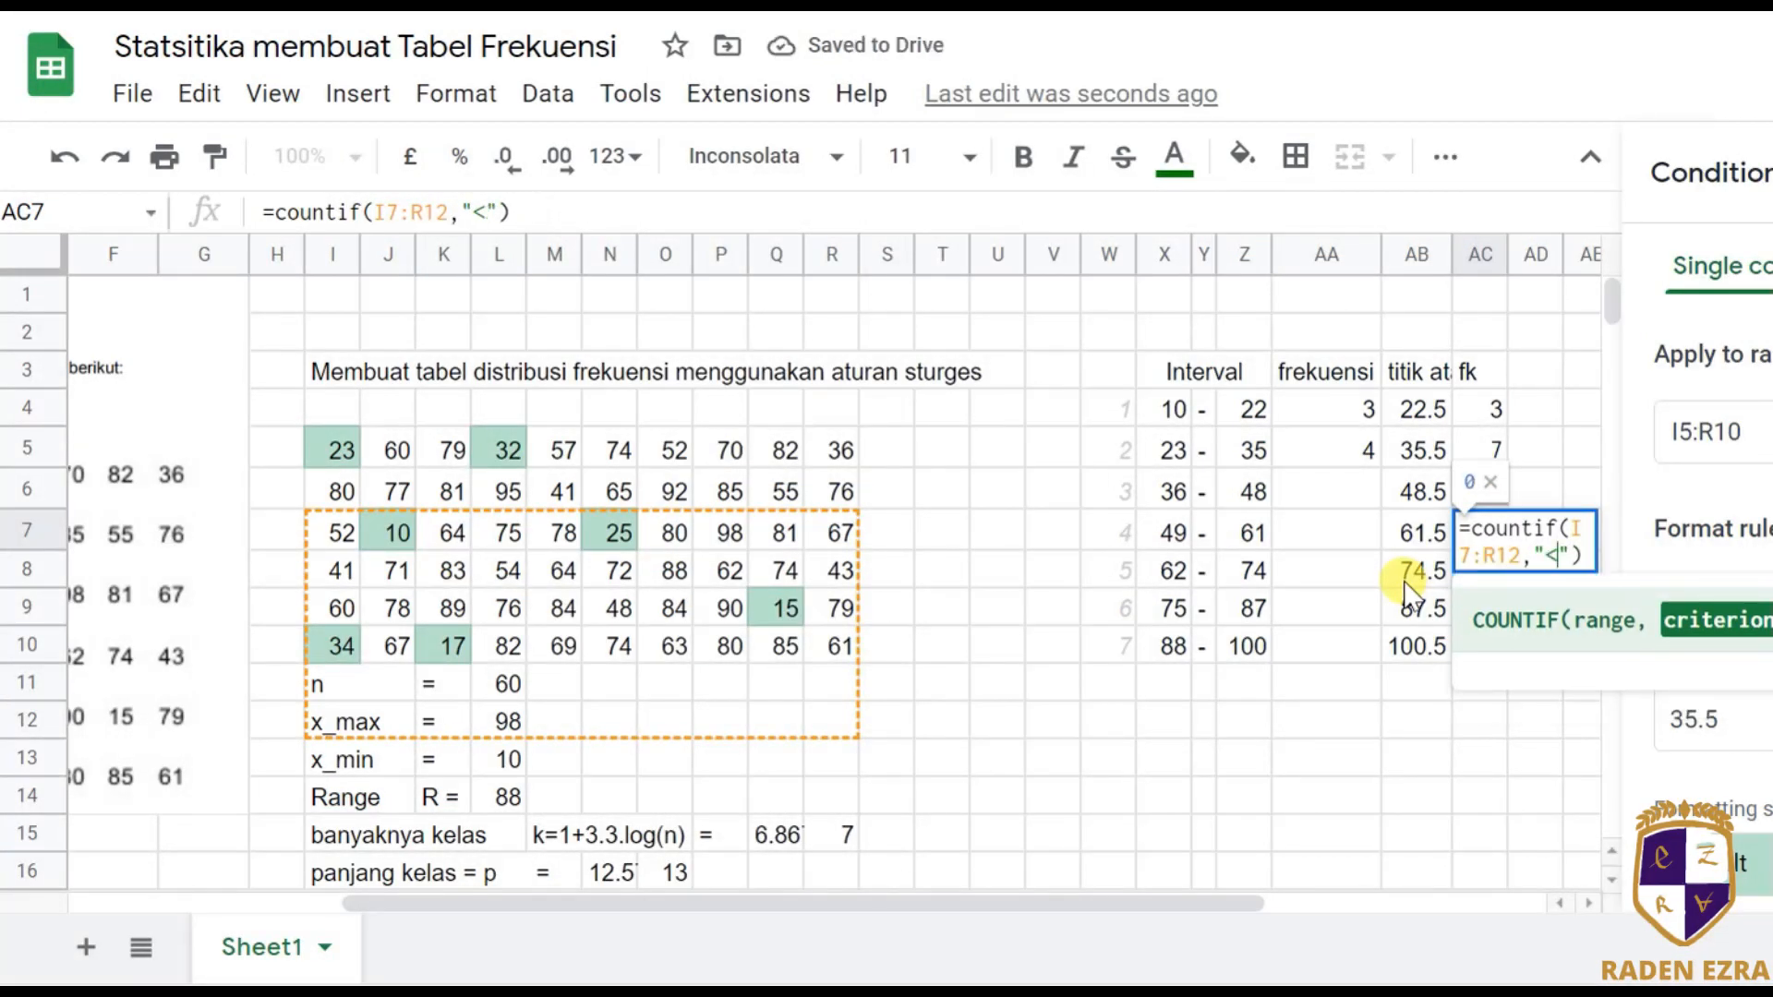
pyautogui.write('61.5')
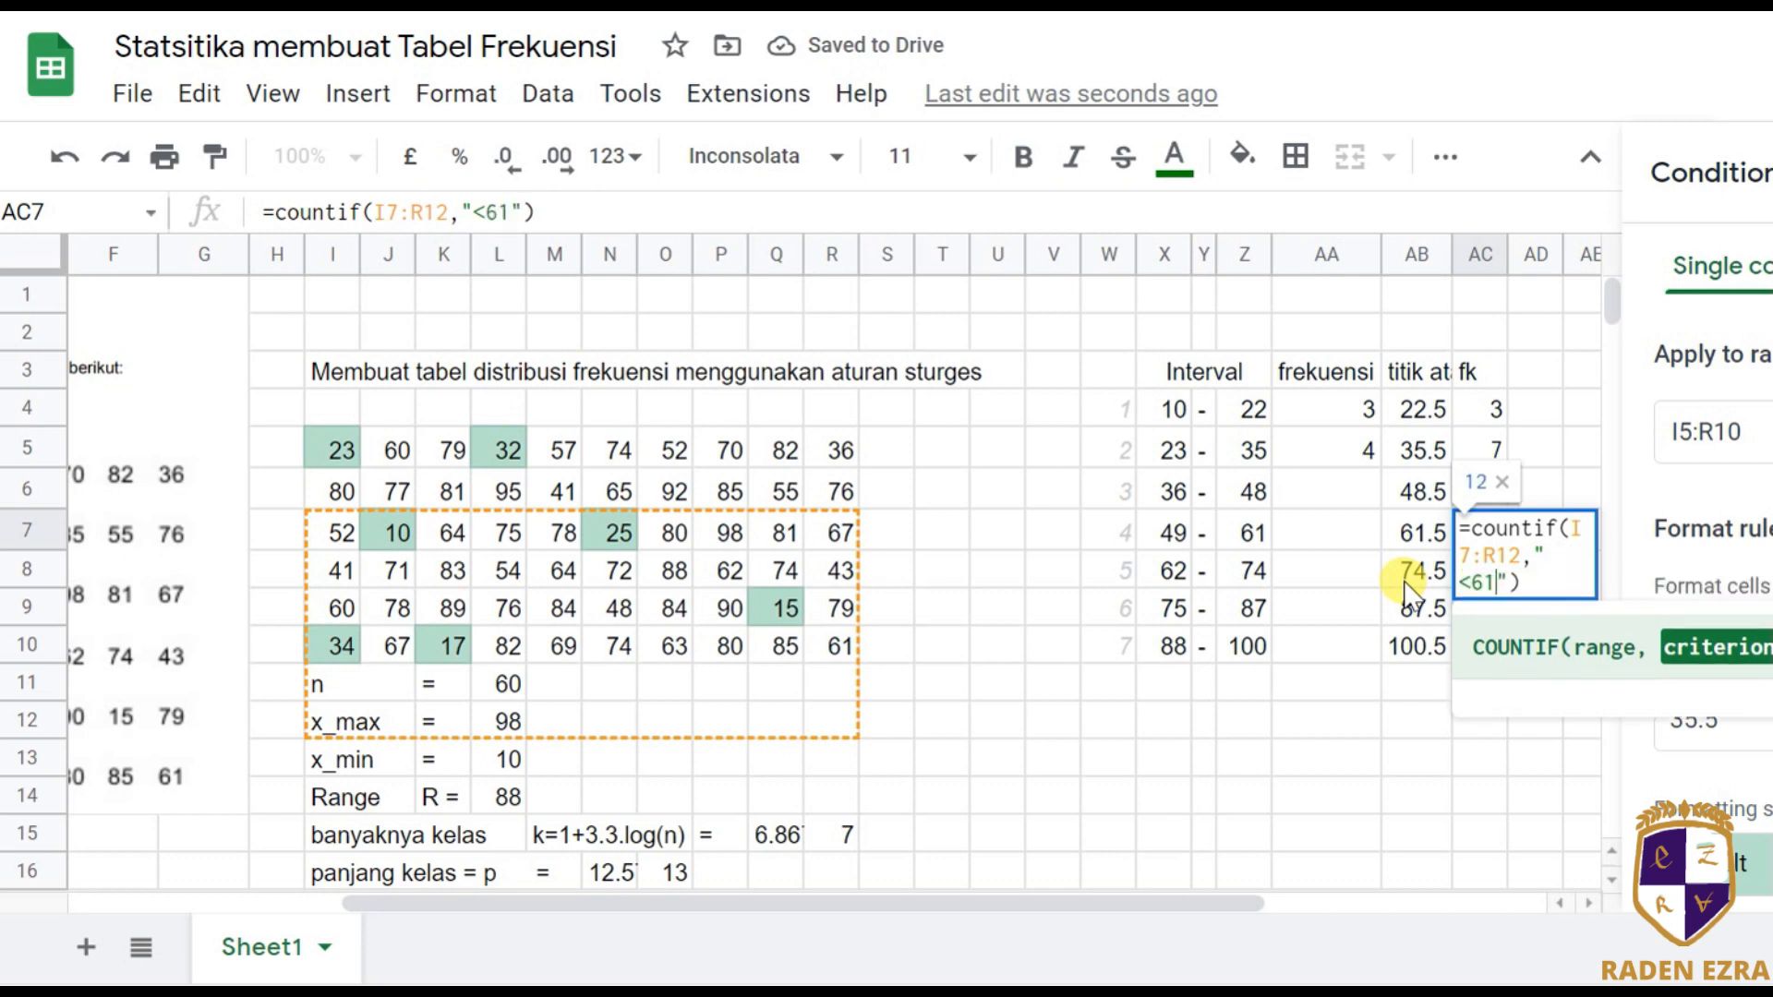
pyautogui.press('Return')
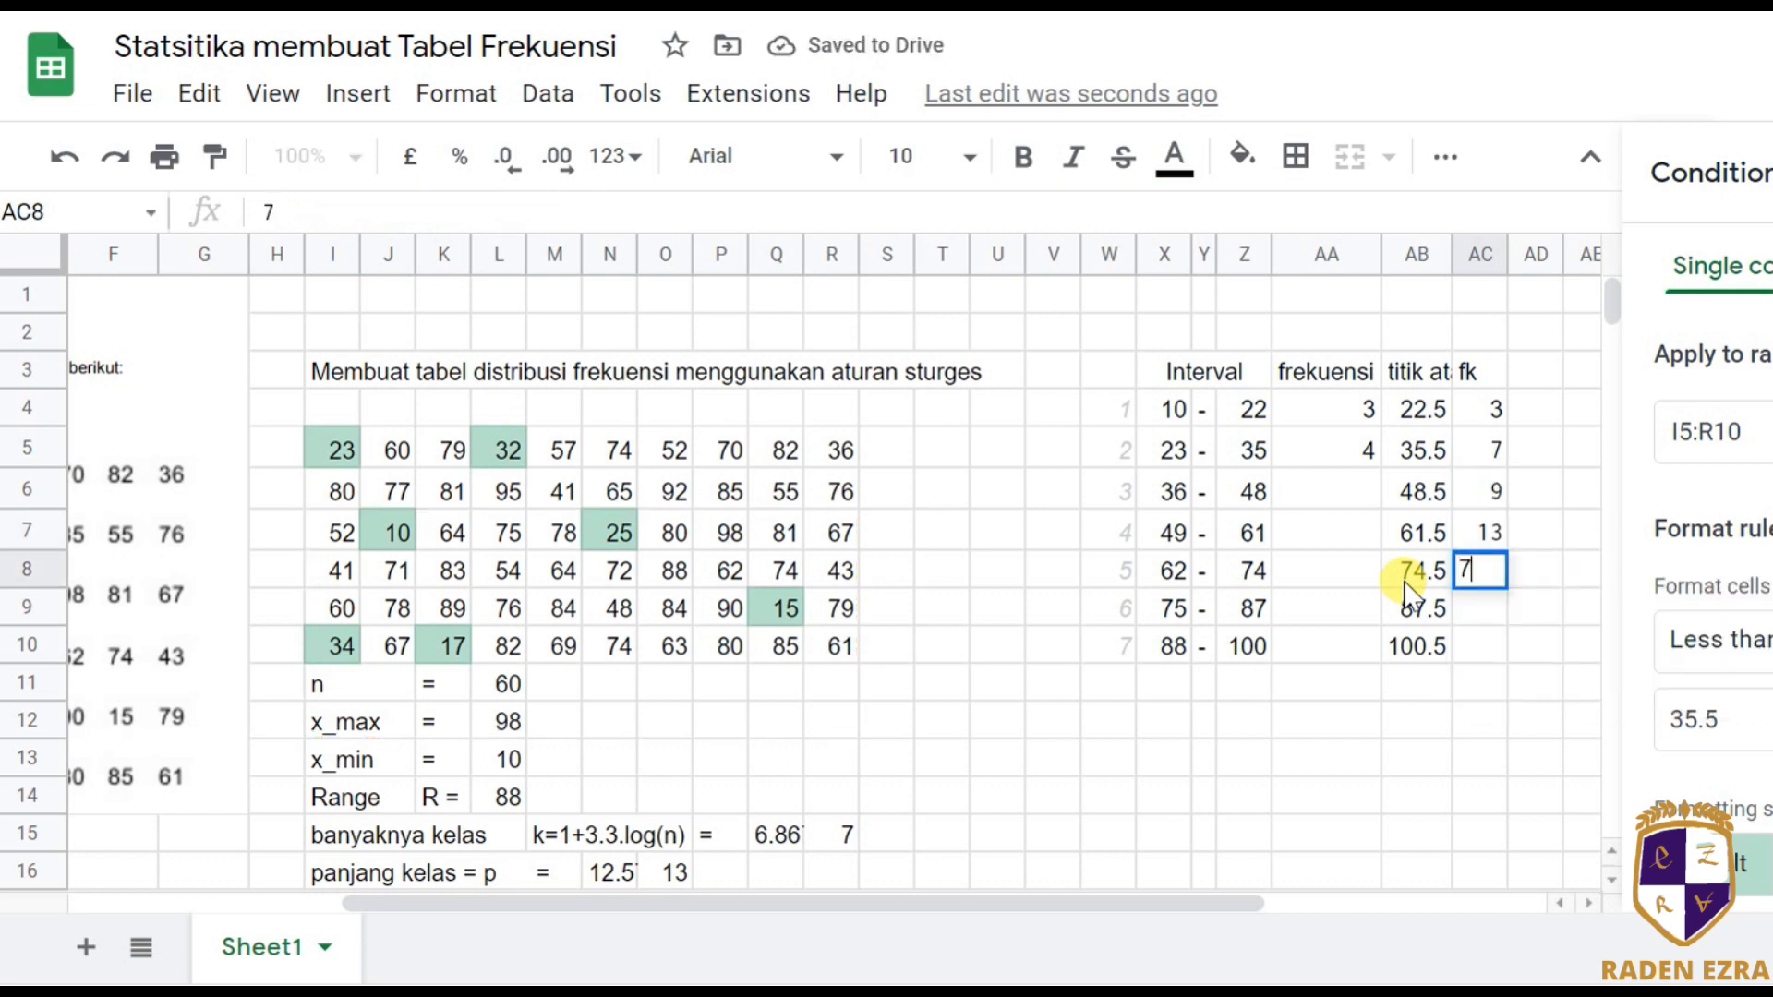
# Copy the COUNTIF formula from AC7 into AC8.
pyautogui.press('Up')
pyautogui.hotkey('ctrl', 'c')
pyautogui.press('Down')
pyautogui.hotkey('ctrl', 'v')
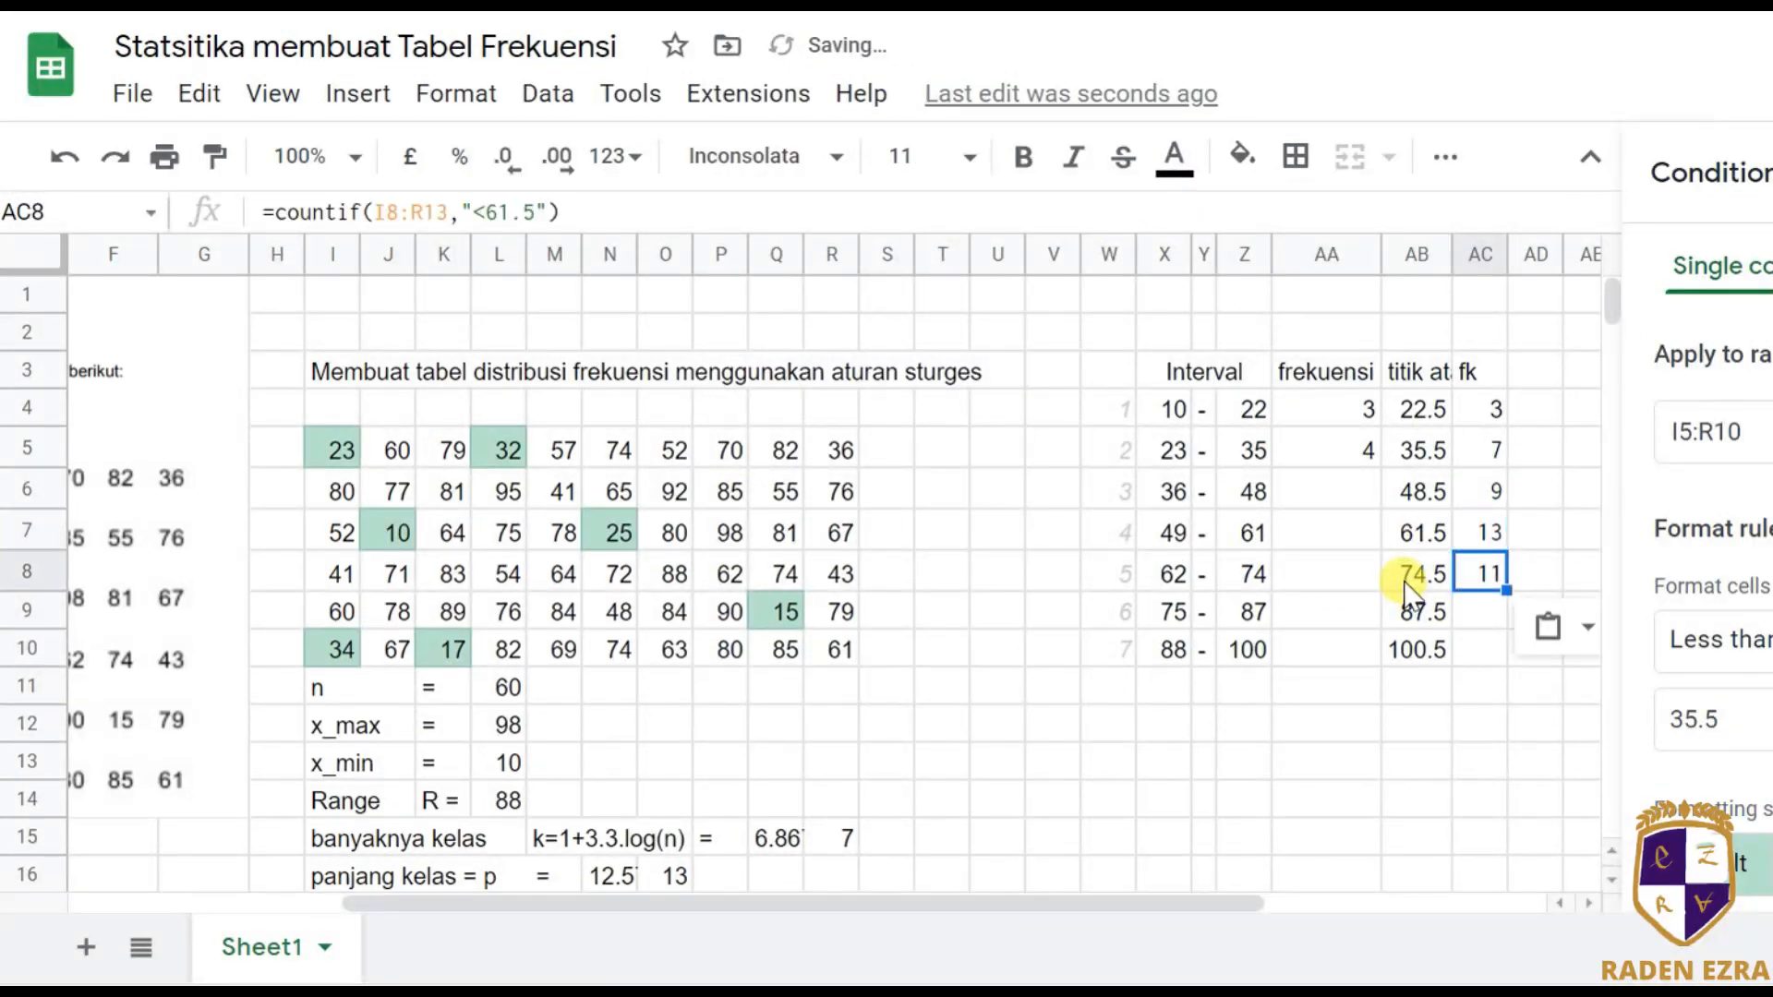
# Copy the formula text =countif(I5:R10,"<22.5") from inside AC4 and paste it into AC5 so the range does not shift.
pyautogui.press('Up')
pyautogui.press('Up')
pyautogui.press('Up')
pyautogui.press('Up')
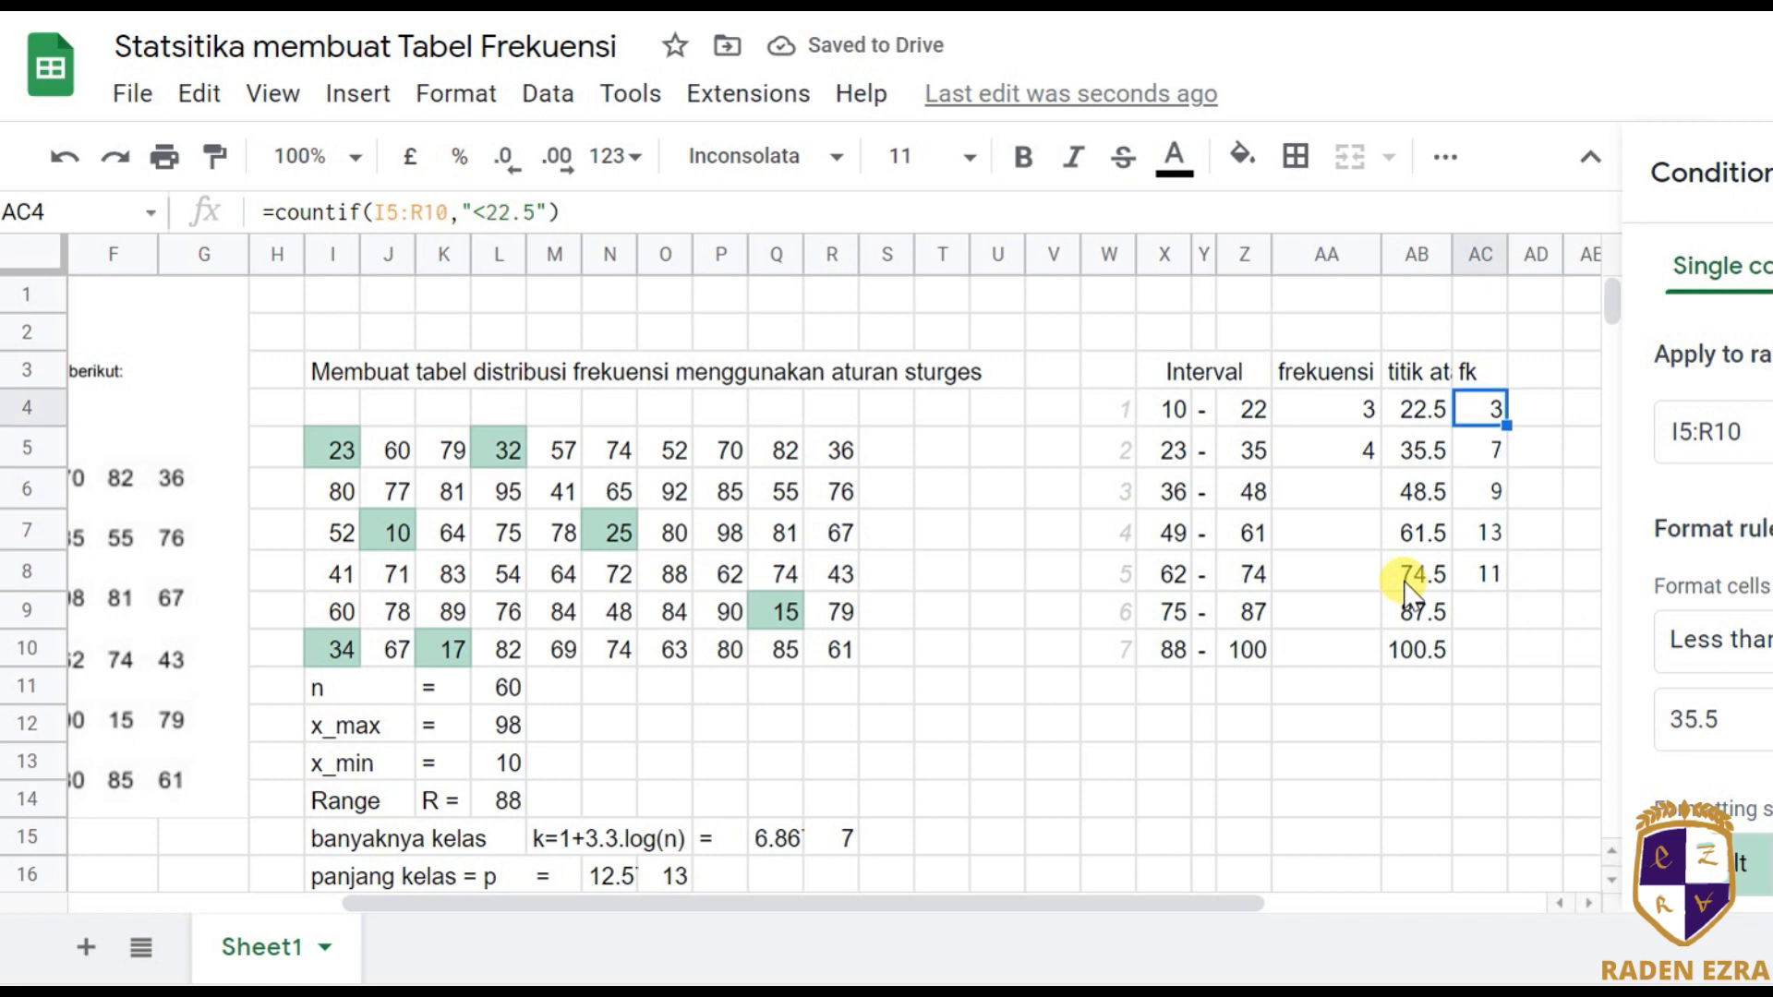
pyautogui.press('Return')
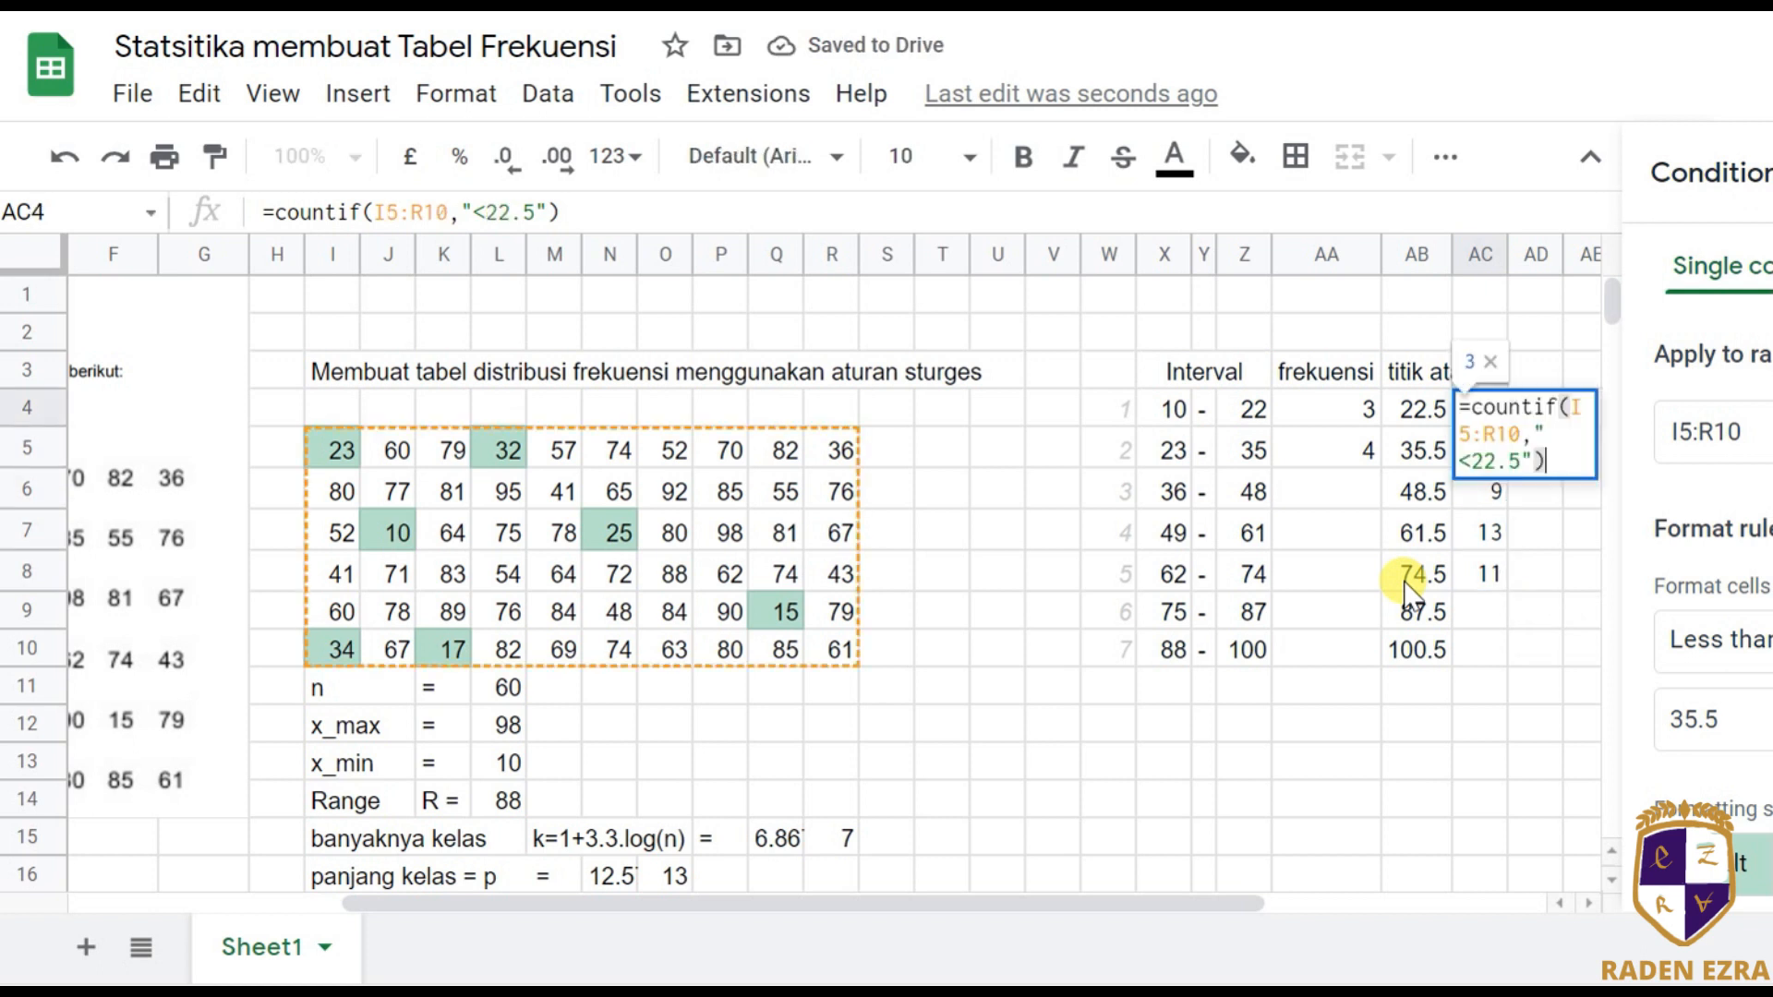
pyautogui.hotkey('shift', 'Up')
pyautogui.hotkey('shift', 'Up')
pyautogui.hotkey('shift', 'Up')
pyautogui.hotkey('ctrl', 'c')
pyautogui.press('Return')
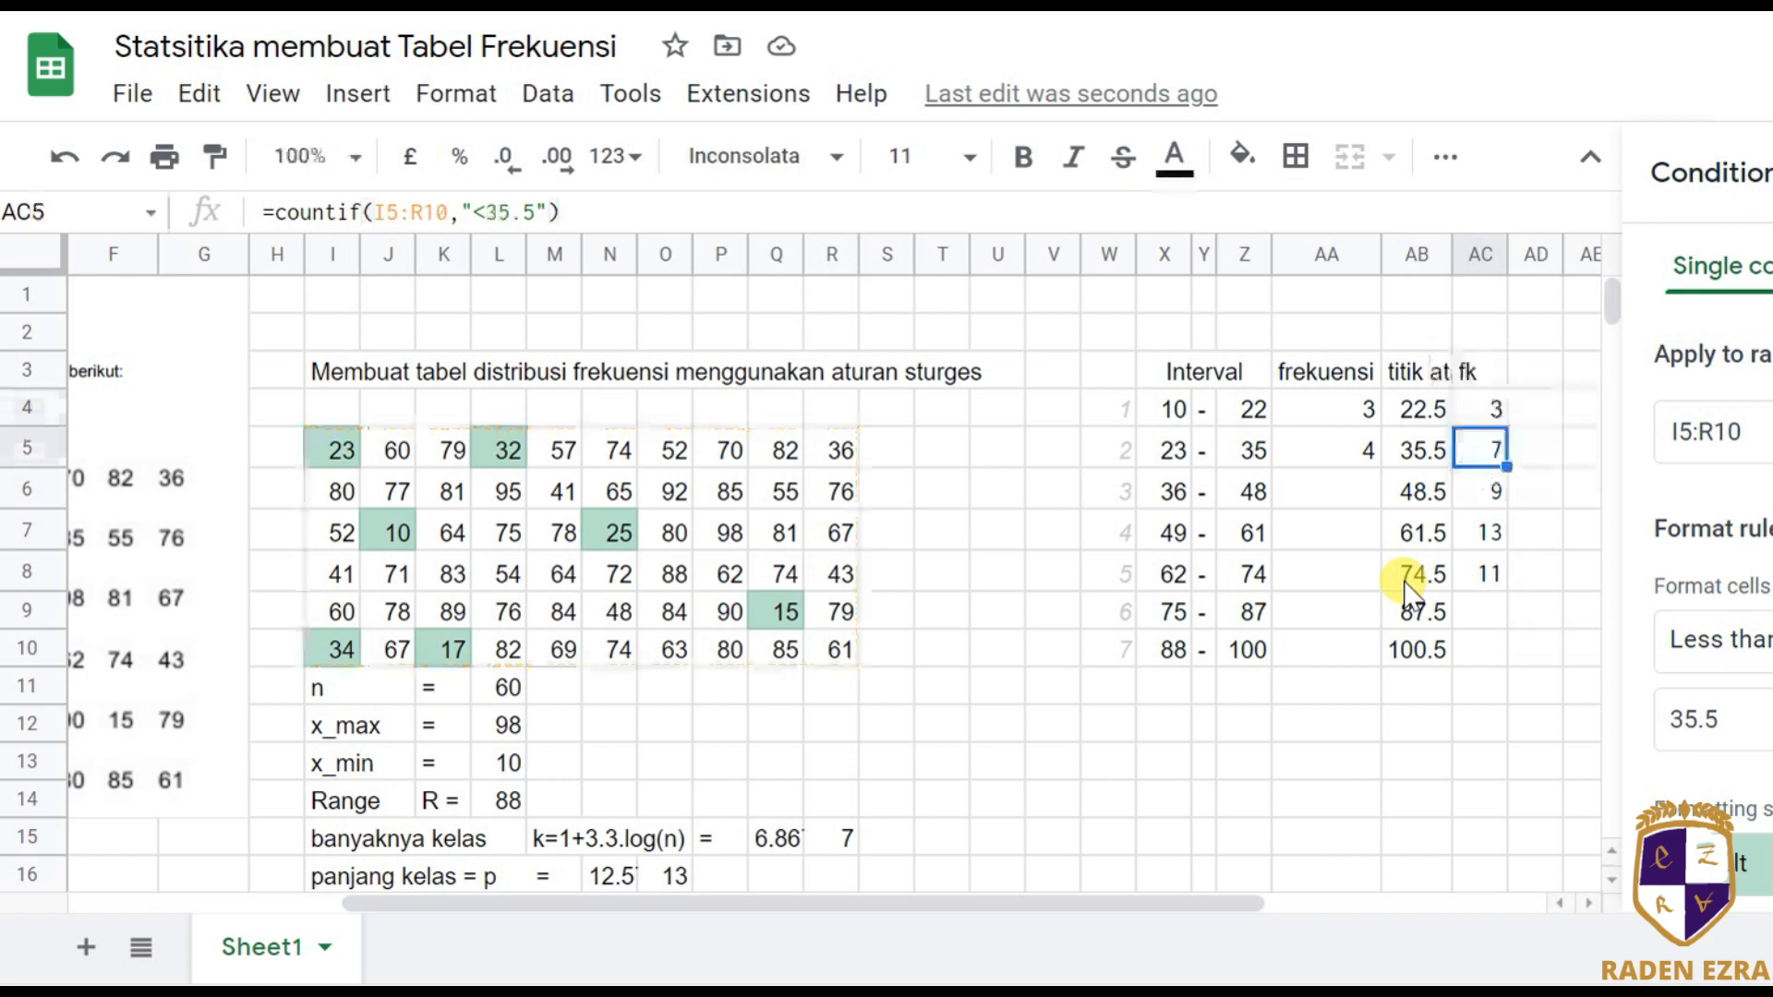
pyautogui.hotkey('ctrl', 'v')
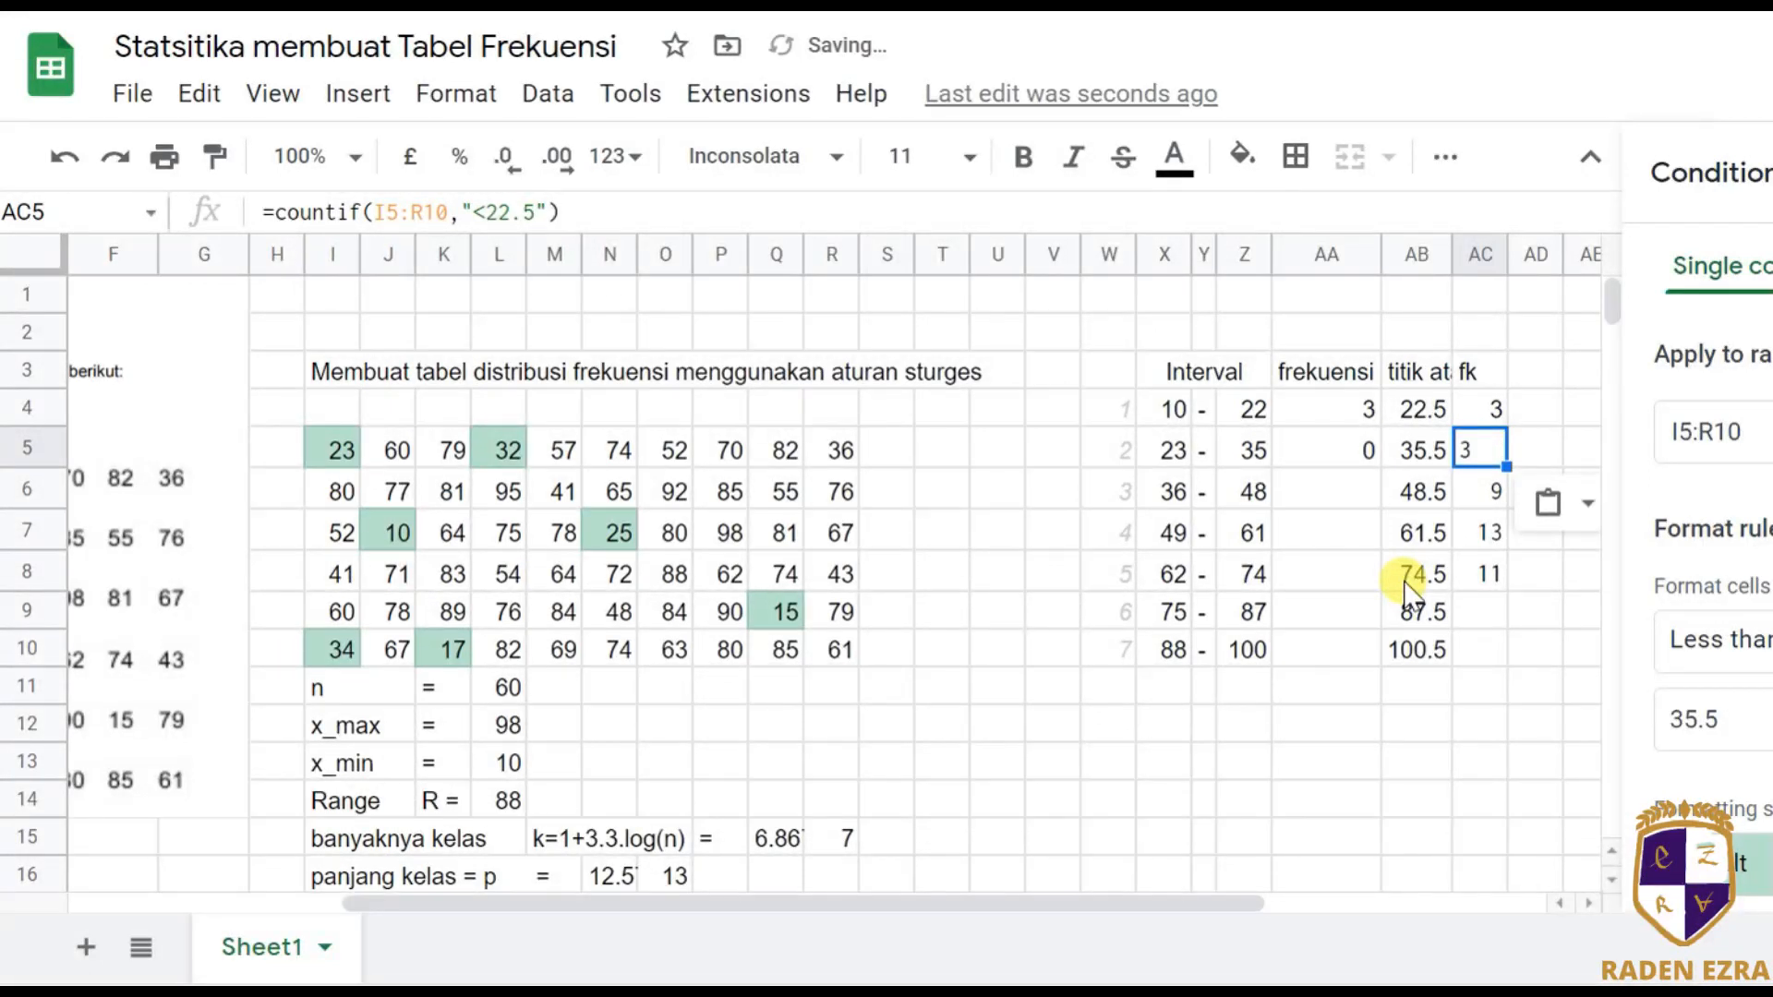
# Change the criterion of the COUNTIF formula in AC5 to "<35.5".
pyautogui.press('Return')
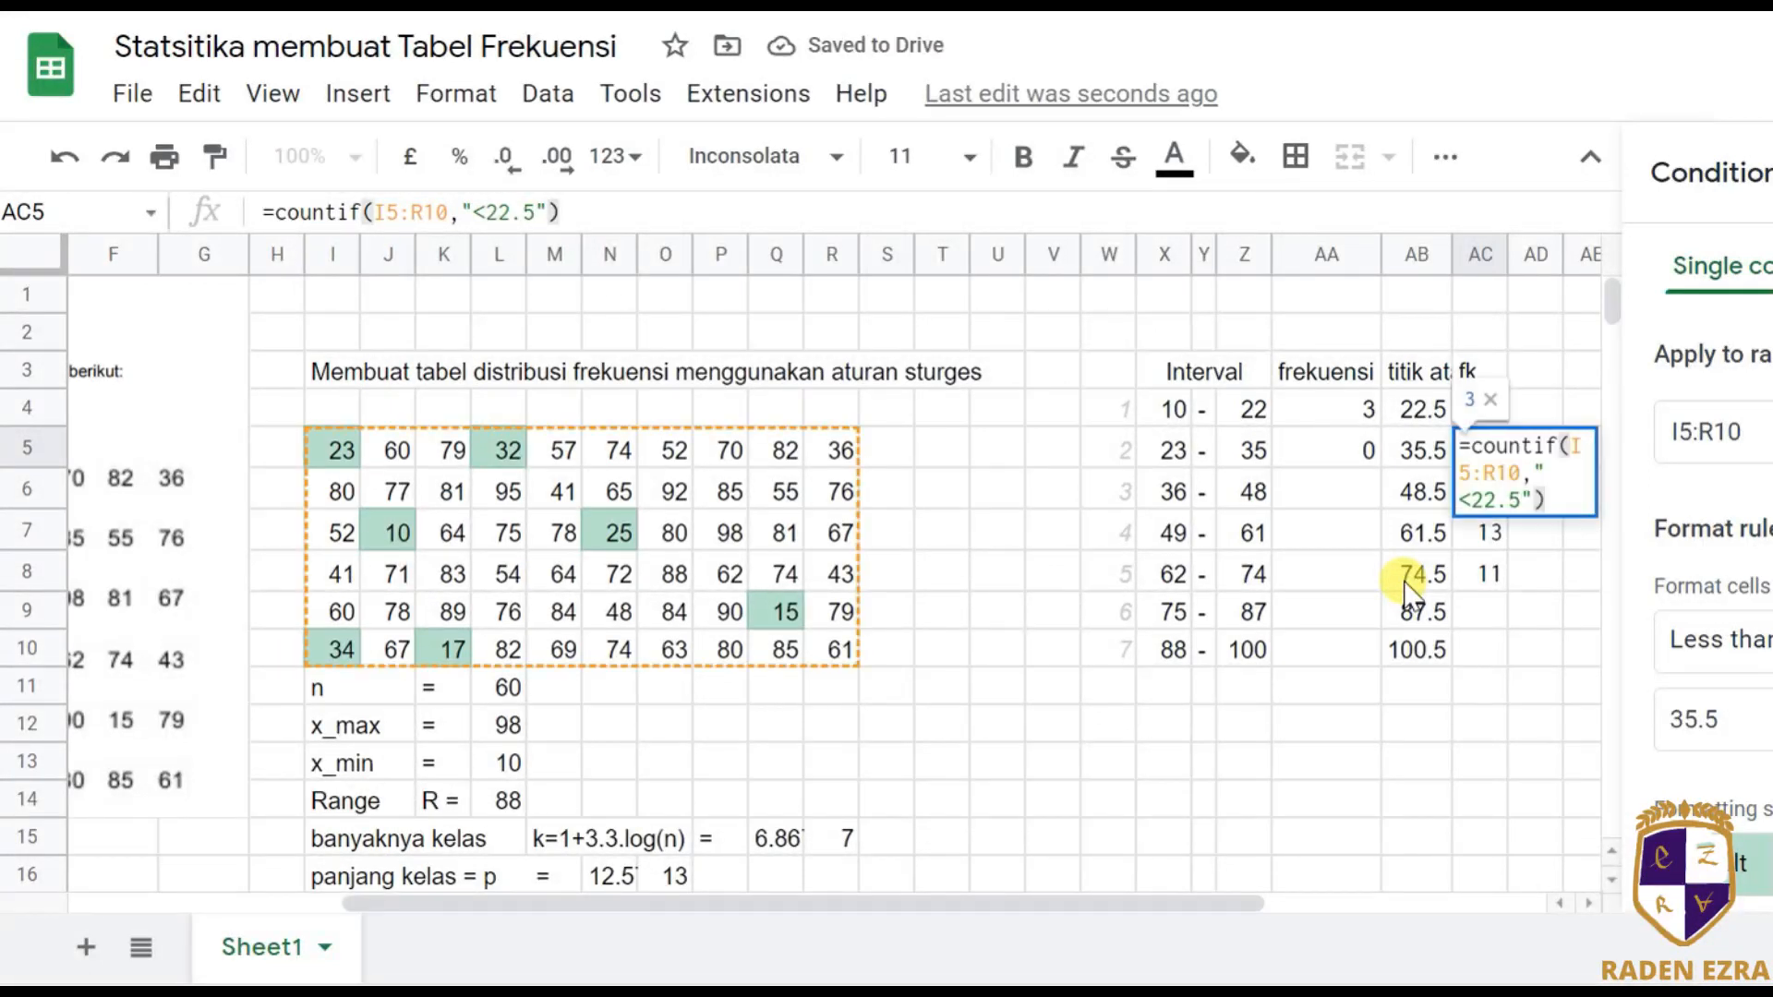
pyautogui.press('Left')
pyautogui.press('Left')
pyautogui.press('Left')
pyautogui.press('Left')
pyautogui.press('BackSpace')
pyautogui.press('BackSpace')
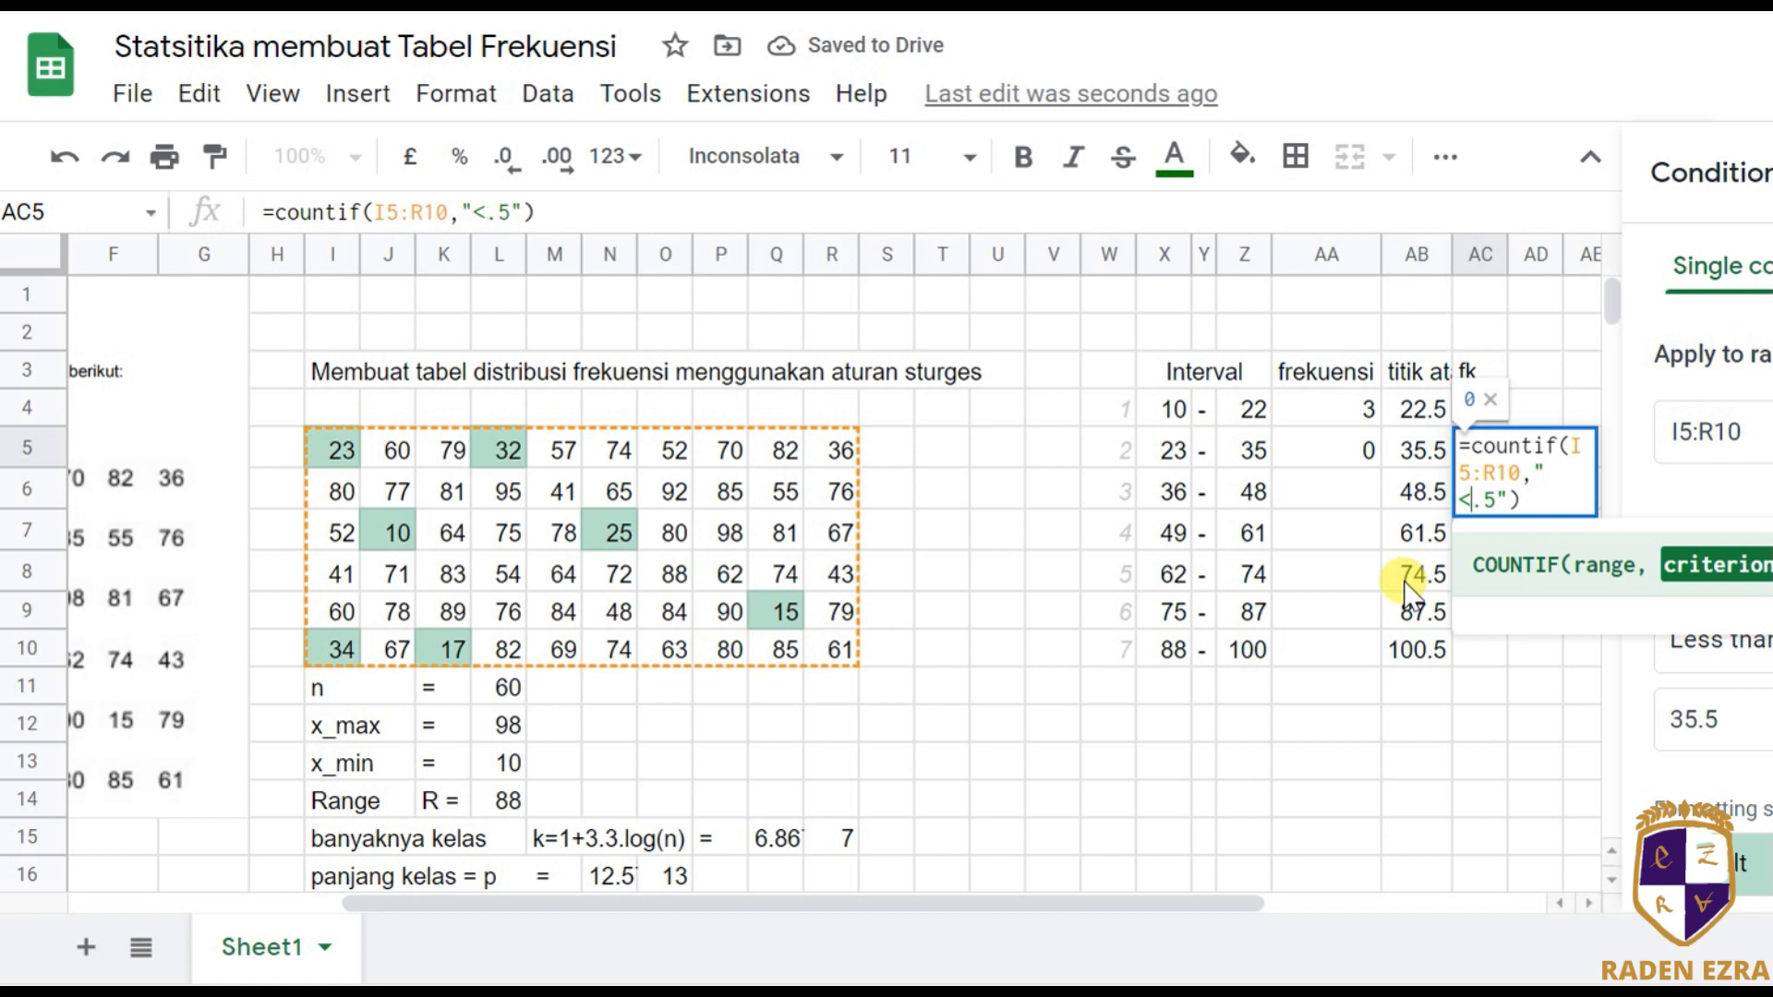
pyautogui.write('35')
pyautogui.press('Return')
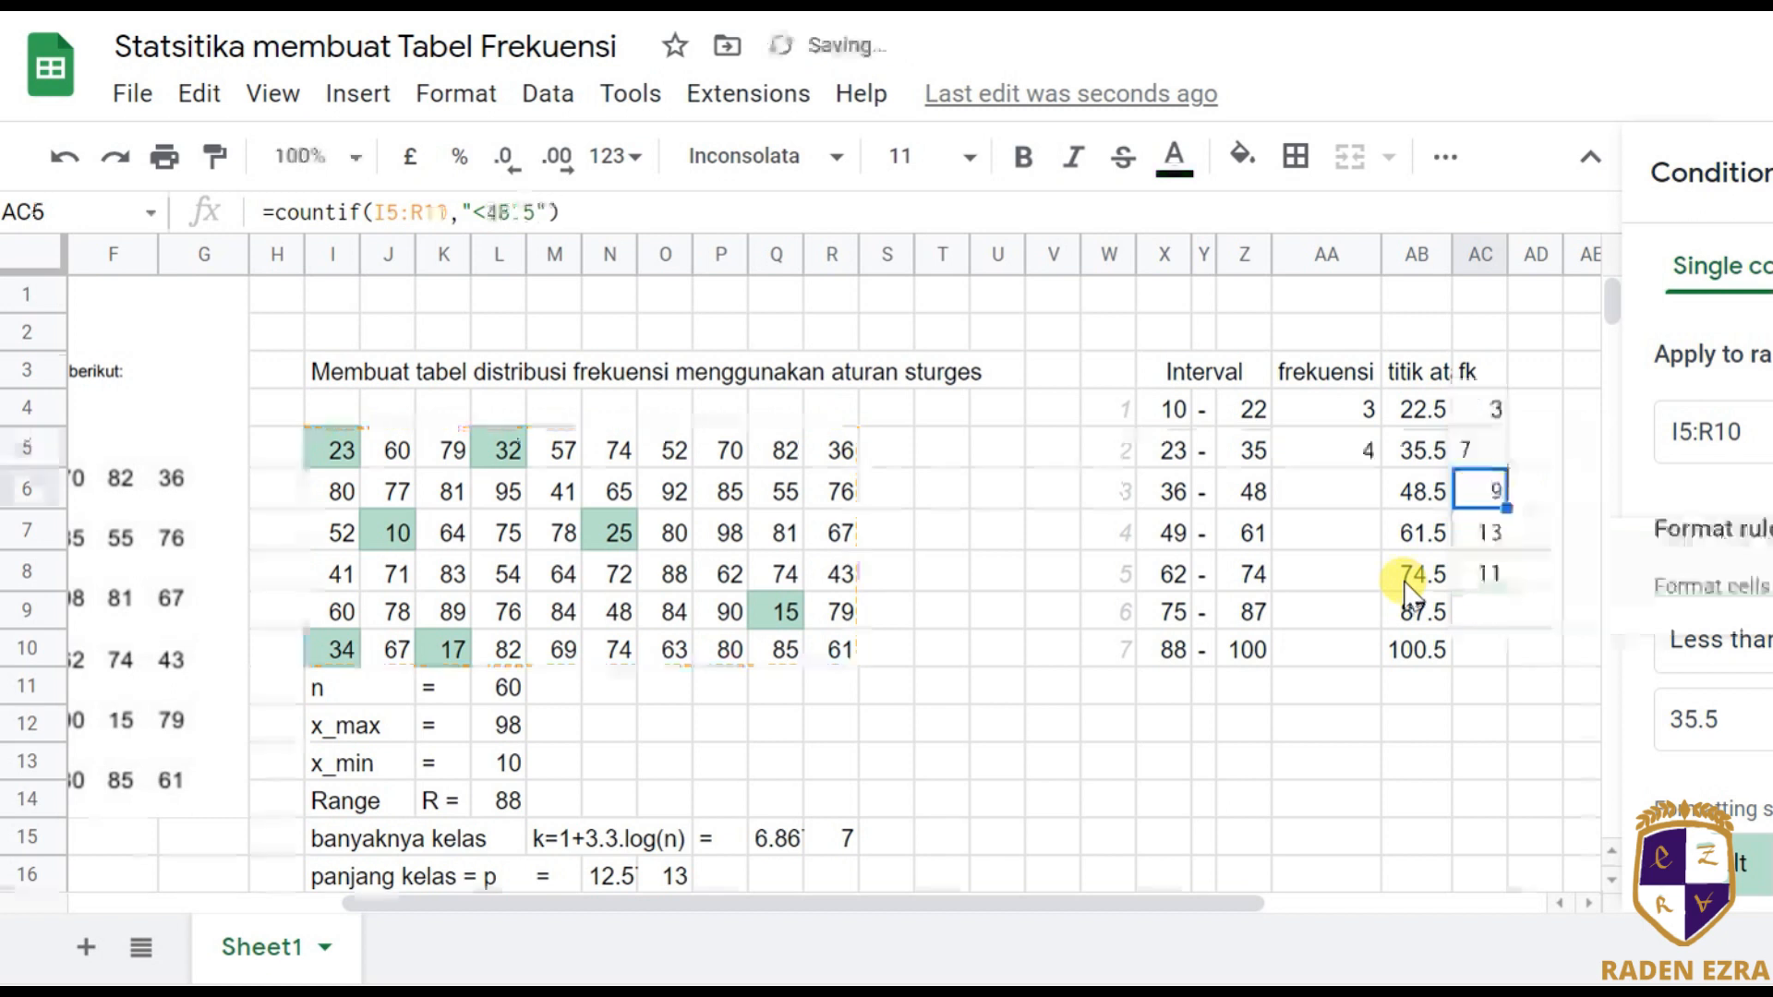
# Replace the formula in AC6 with the copied COUNTIF text for I5:R10 and set its criterion to "<48.5".
pyautogui.press('Return')
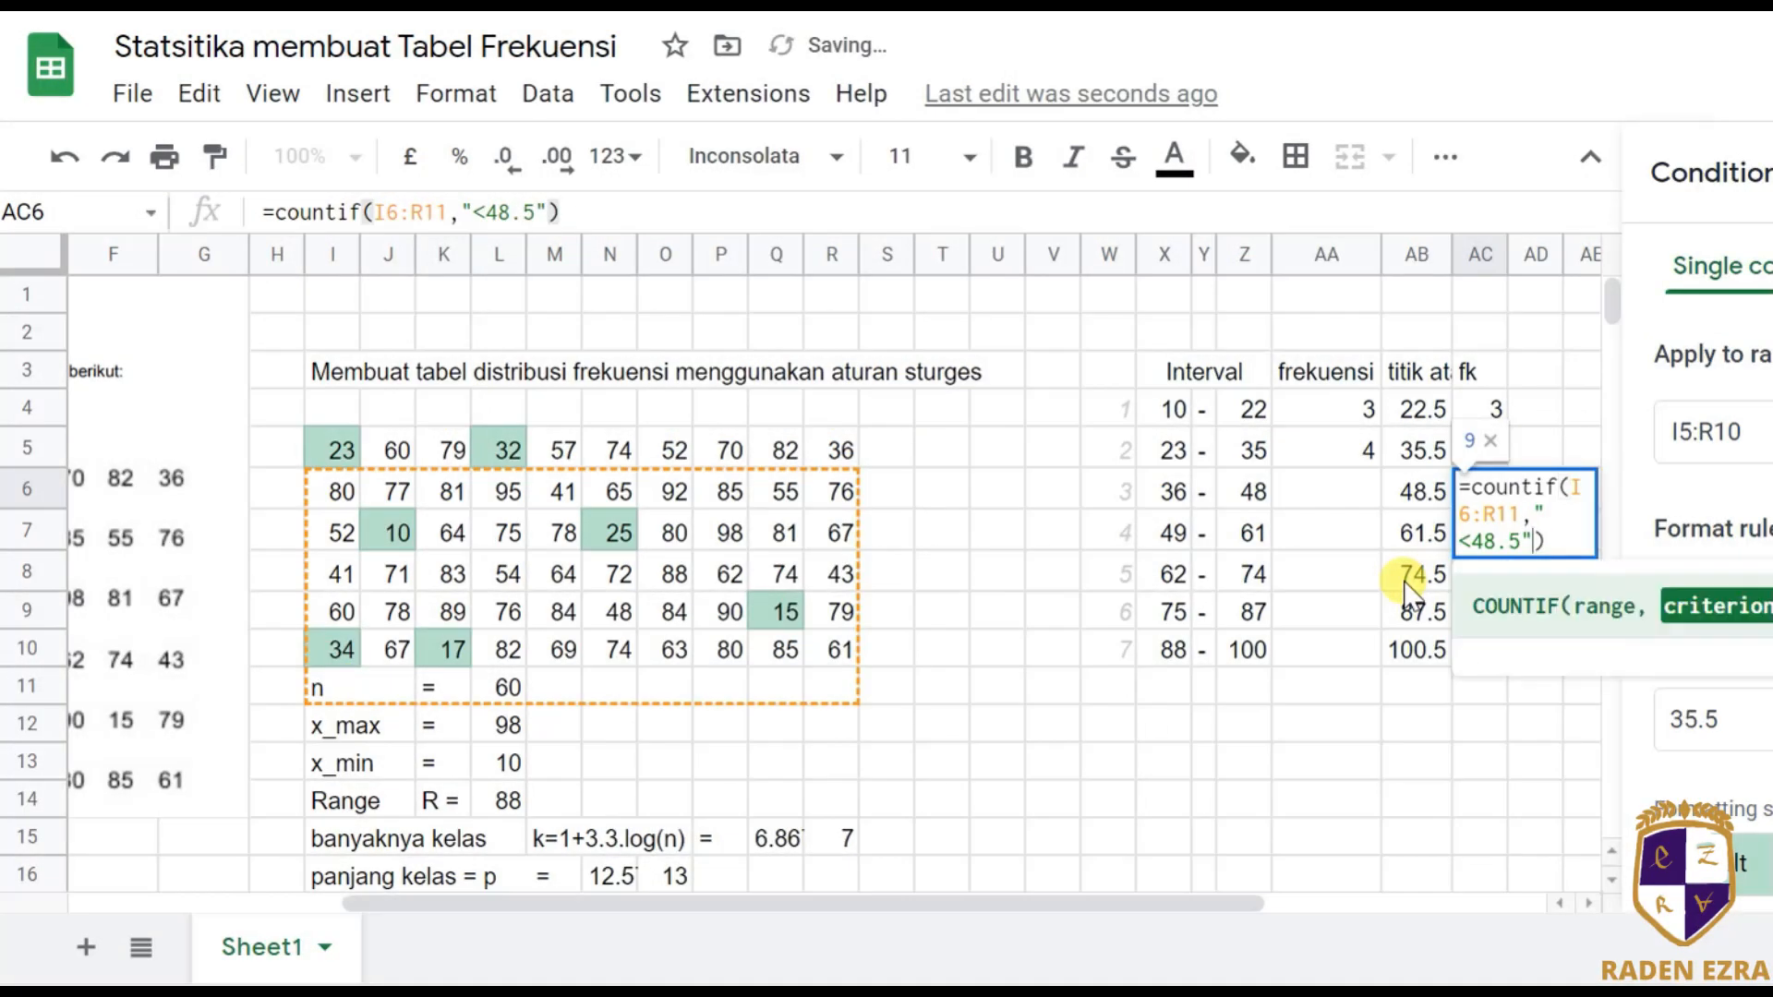
pyautogui.press('Right')
pyautogui.press('Right')
pyautogui.press('Right')
pyautogui.hotkey('shift', 'Up')
pyautogui.hotkey('shift', 'Up')
pyautogui.hotkey('shift', 'Up')
pyautogui.hotkey('ctrl', 'v')
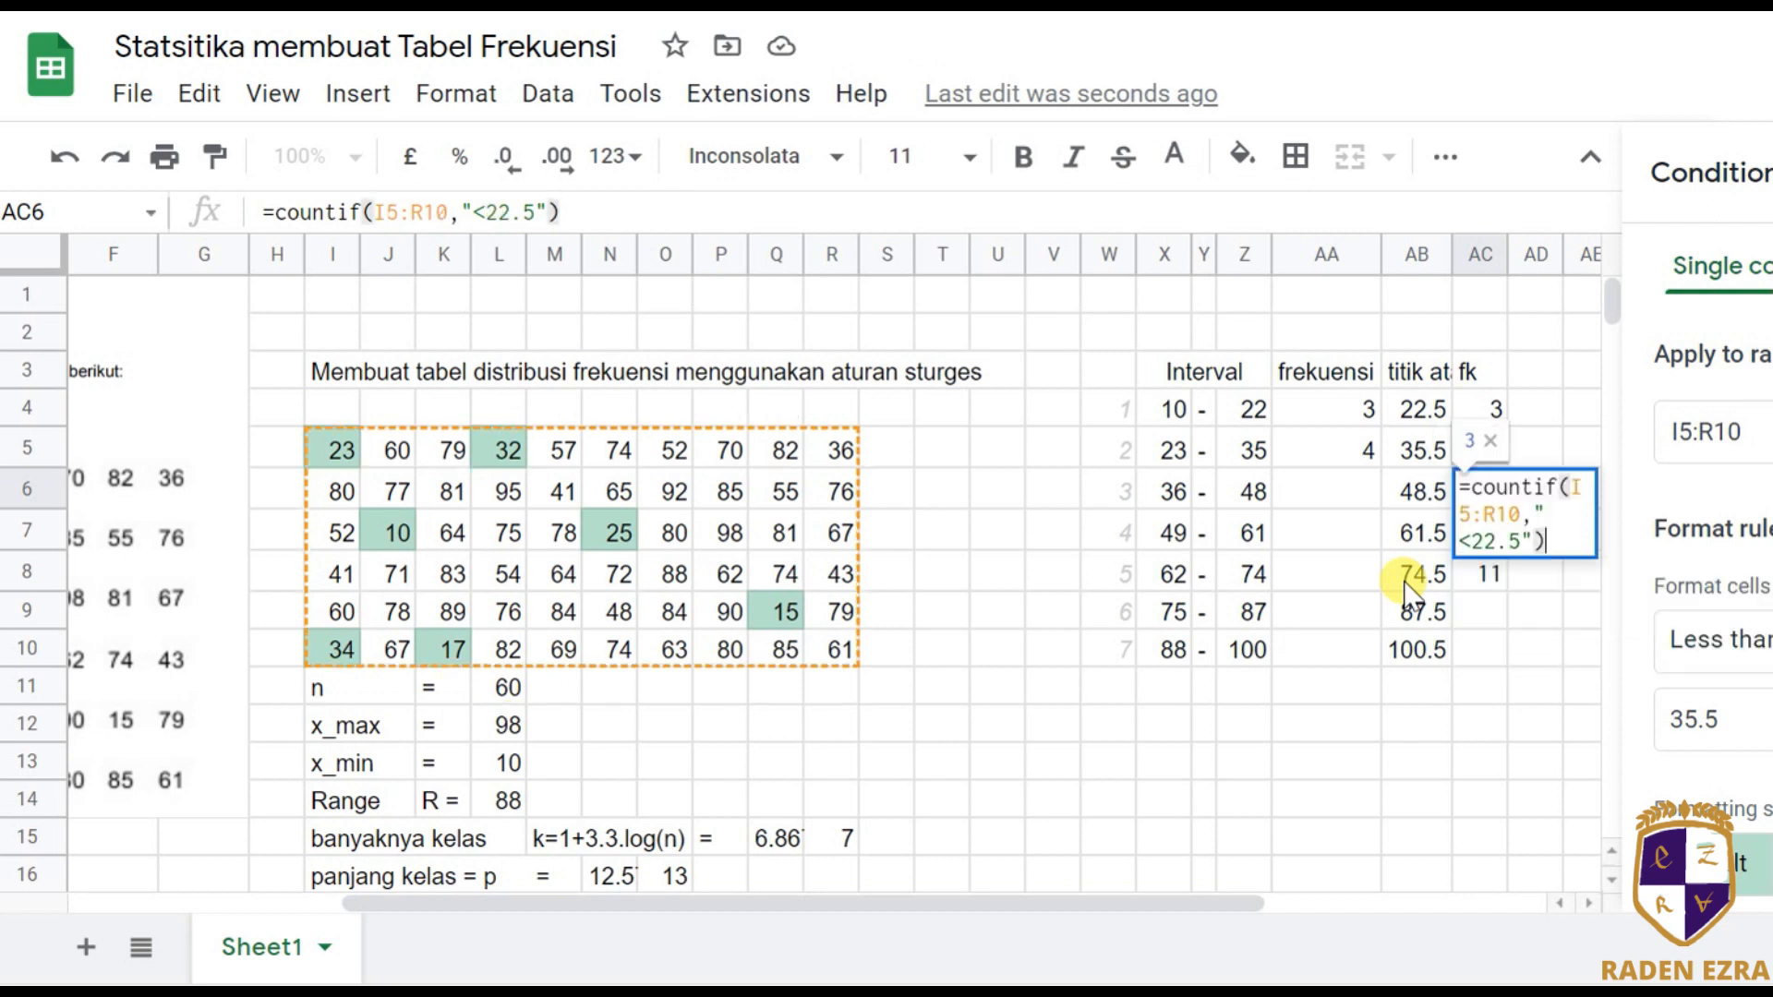
pyautogui.press('Left')
pyautogui.press('Left')
pyautogui.press('BackSpace')
pyautogui.press('BackSpace')
pyautogui.press('BackSpace')
pyautogui.press('BackSpace')
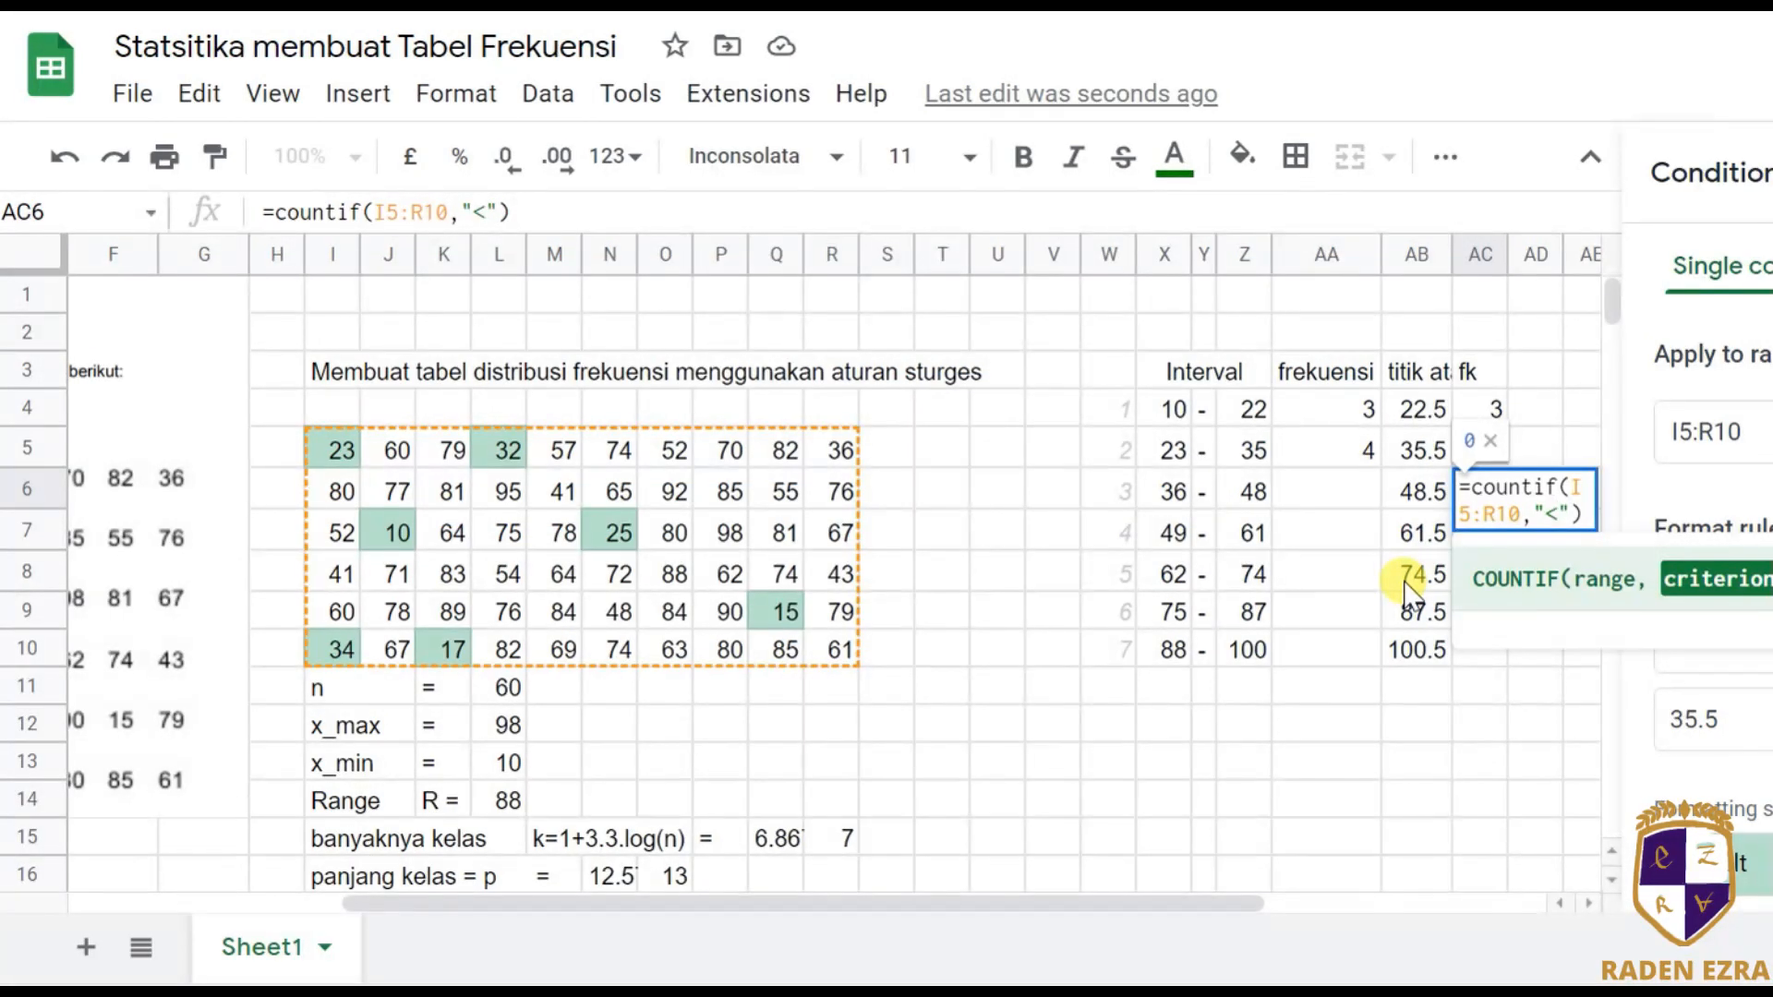
pyautogui.write('48.5')
pyautogui.press('Return')
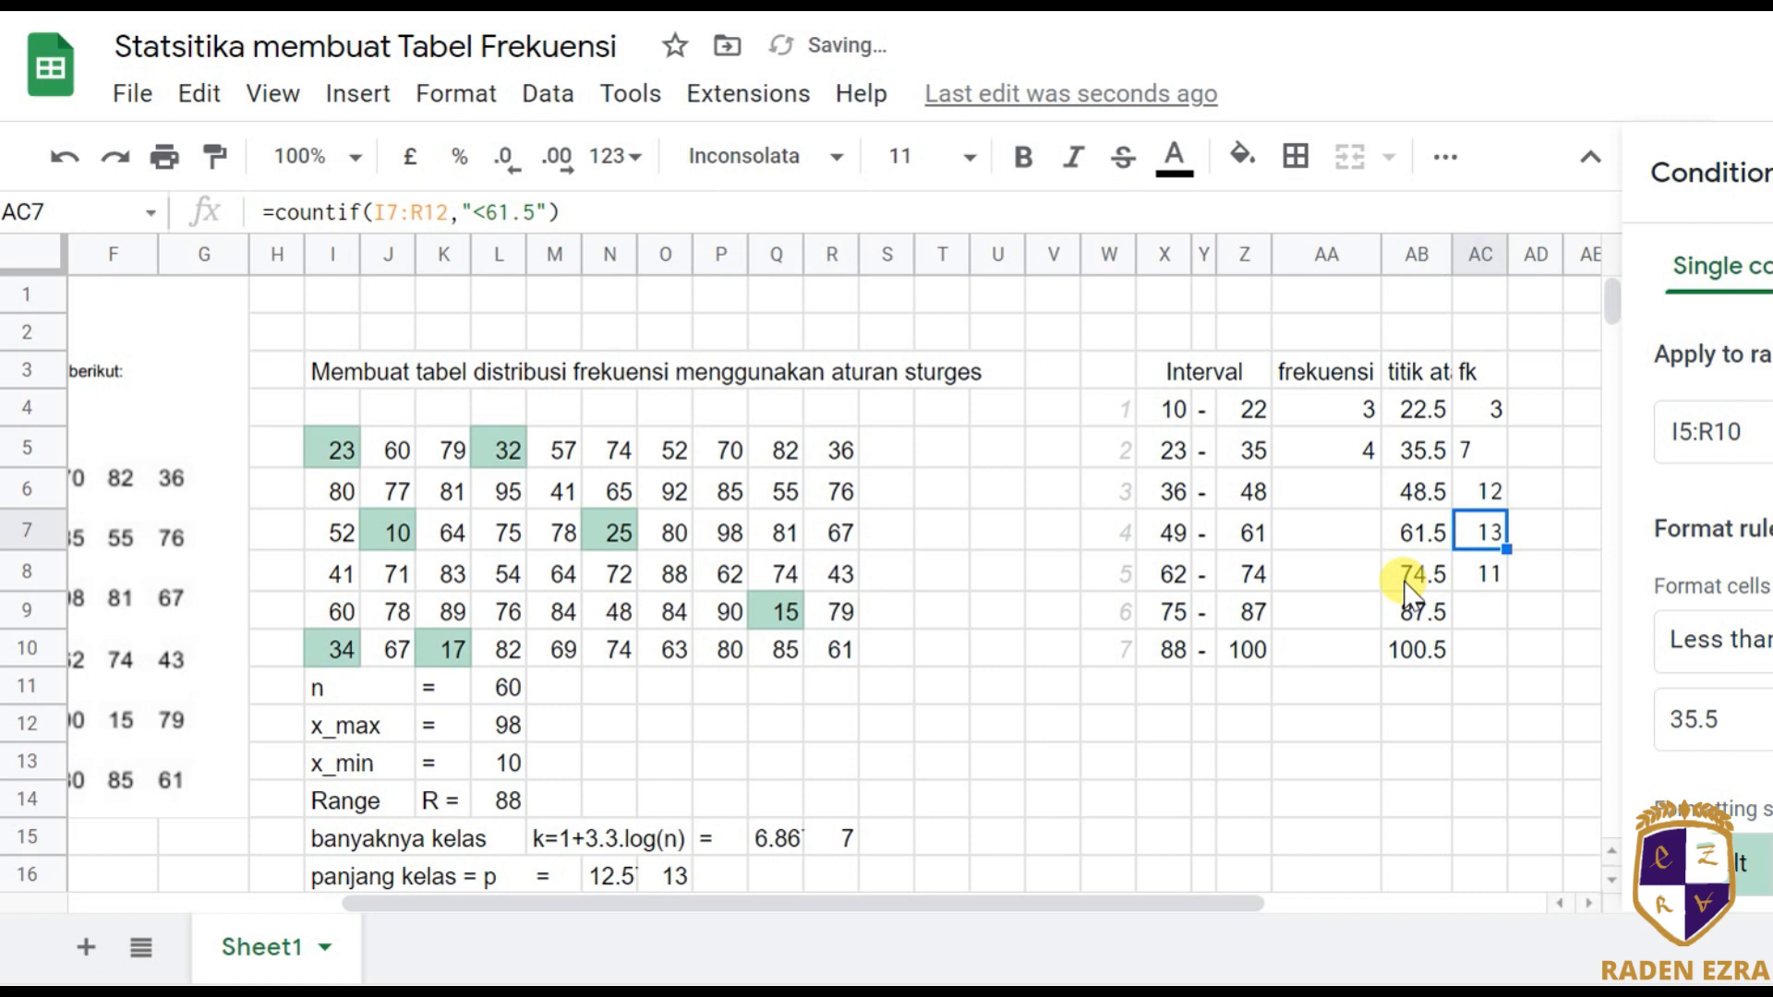
# Replace the formula in AC7 with the copied COUNTIF text for I5:R10 and set its criterion to "<61.5".
pyautogui.hotkey('ctrl', 'v')
pyautogui.press('Return')
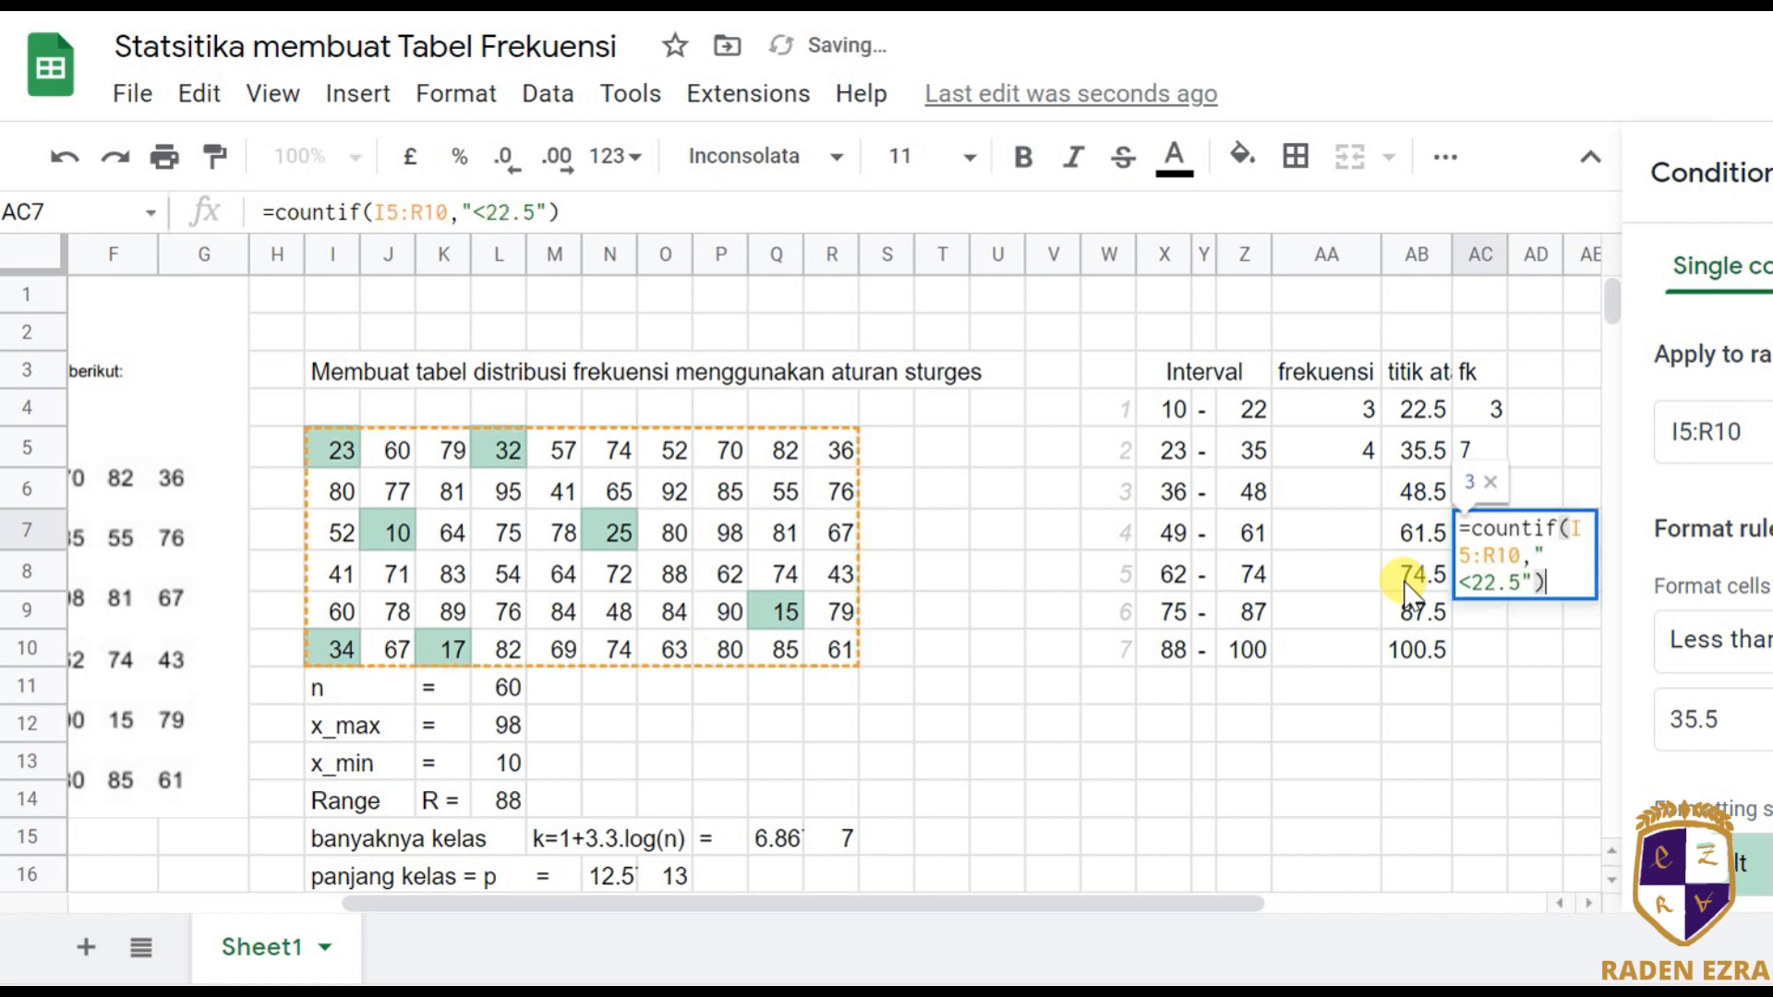
pyautogui.press('Left')
pyautogui.press('Left')
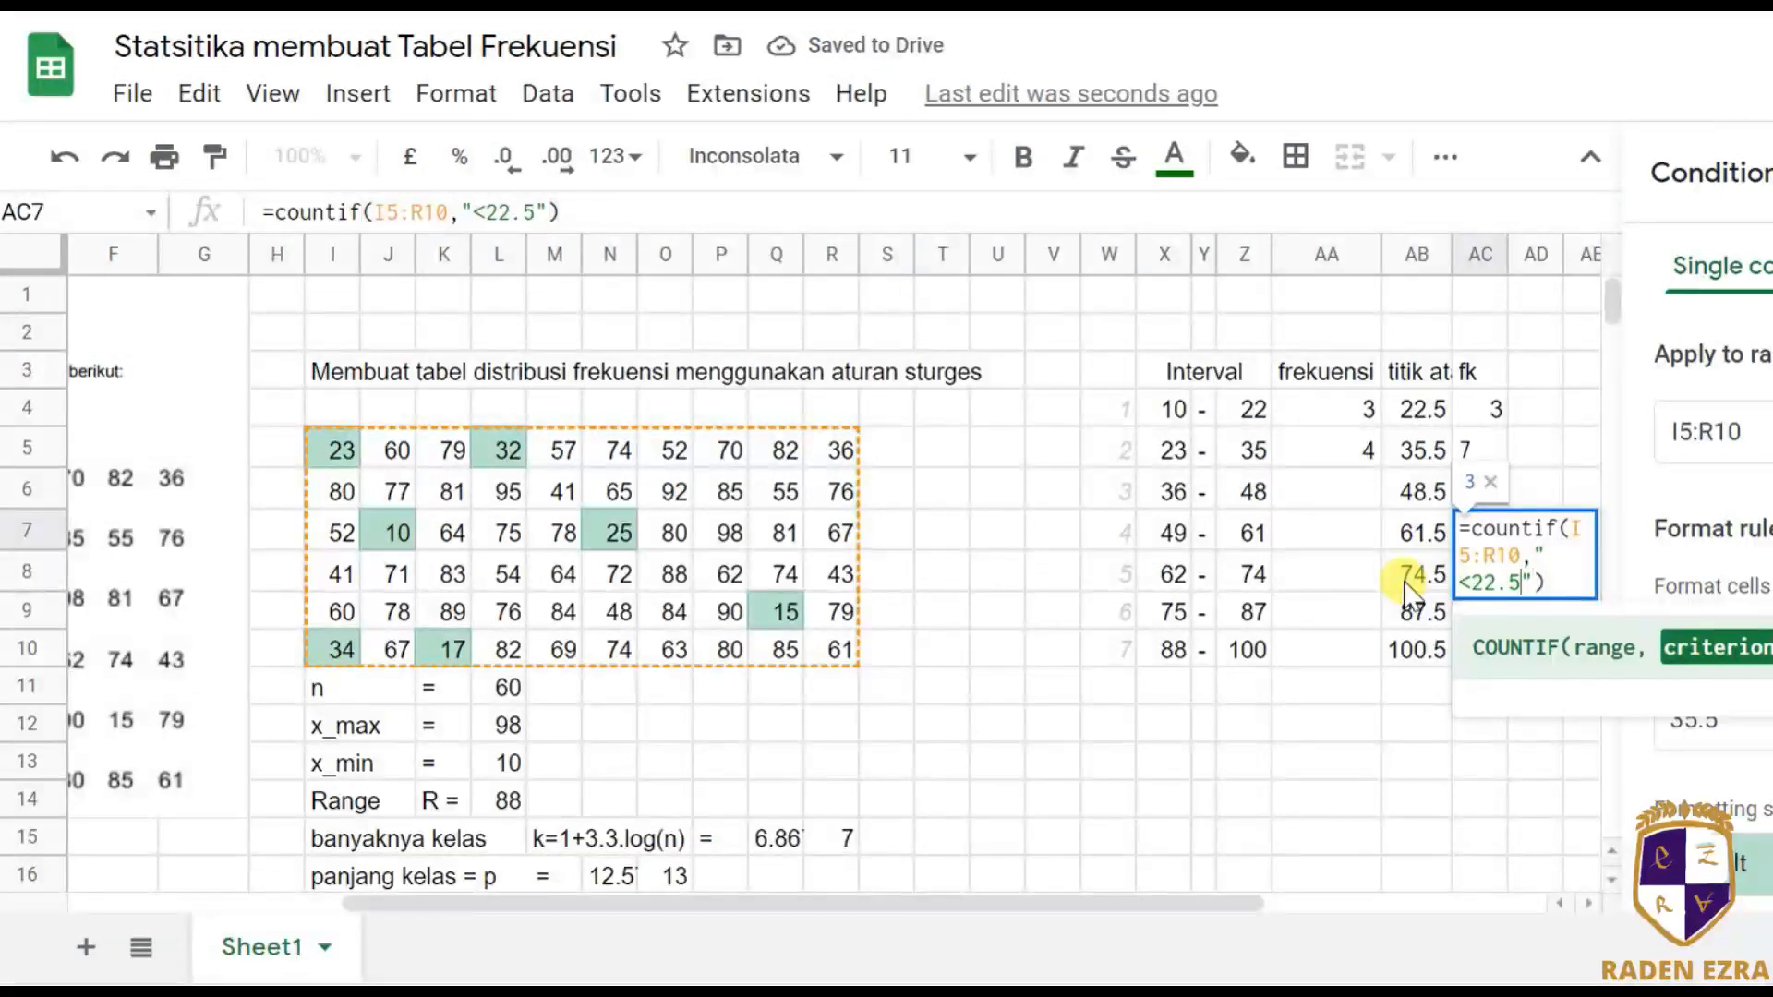
pyautogui.press('BackSpace')
pyautogui.press('BackSpace')
pyautogui.press('BackSpace')
pyautogui.press('BackSpace')
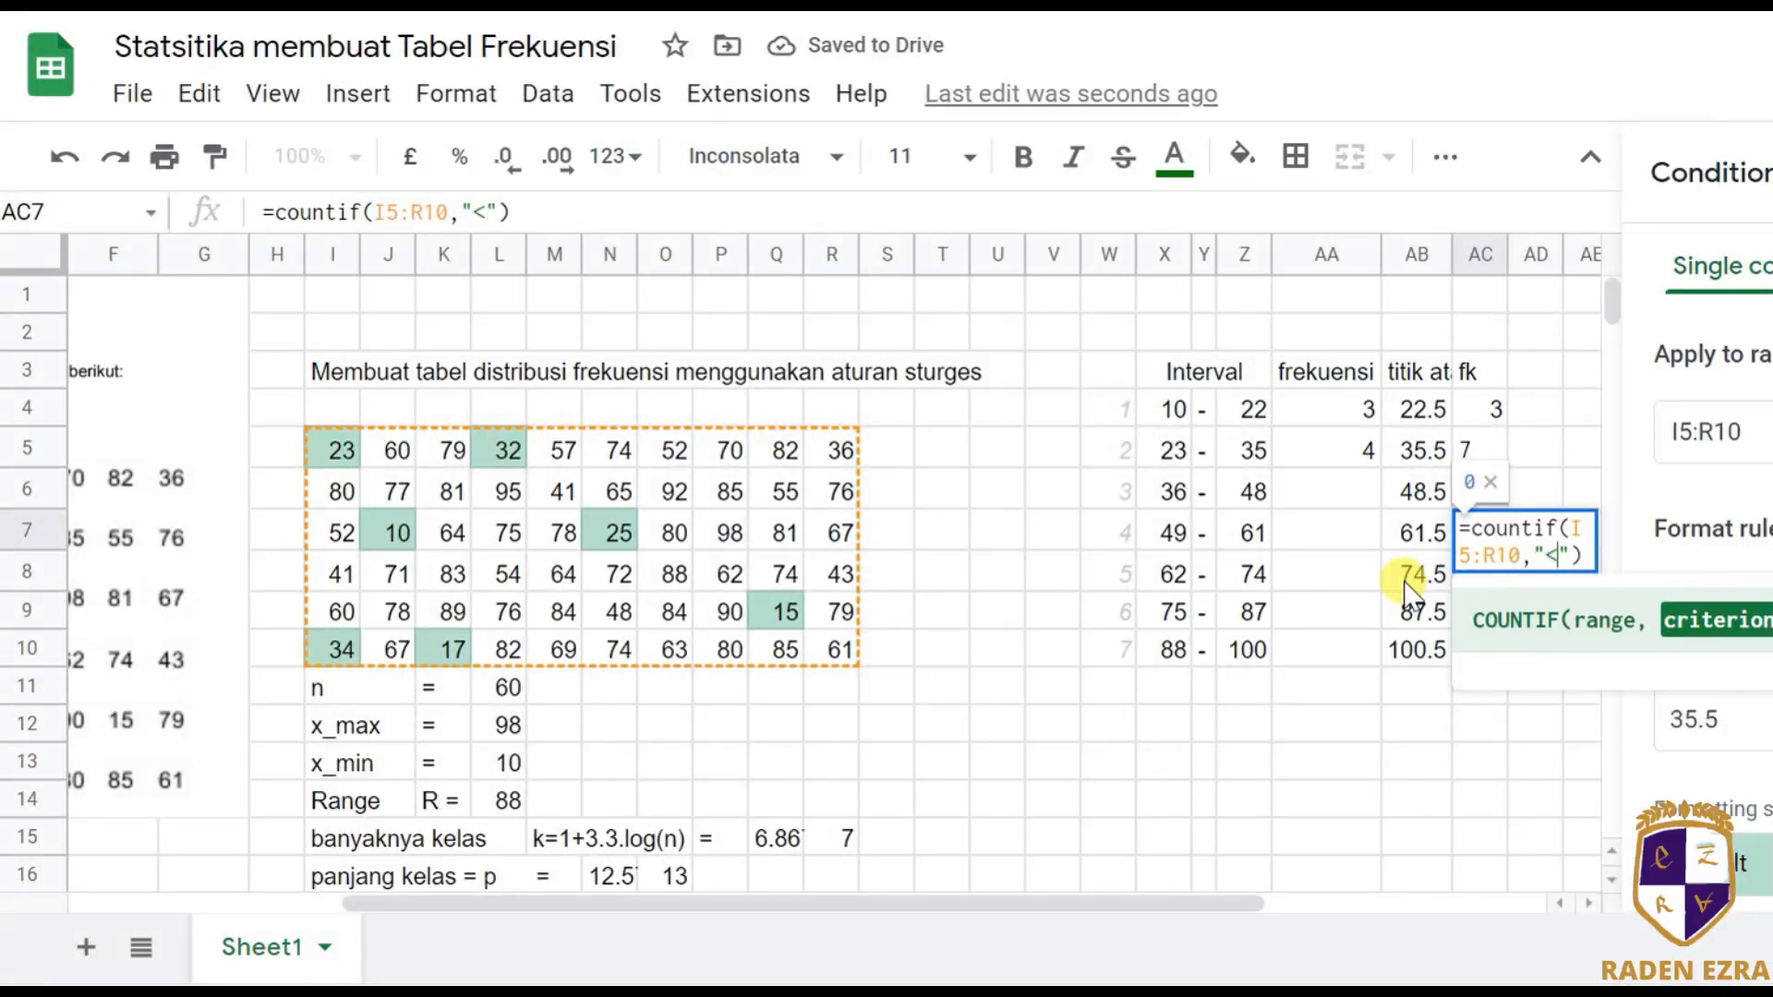
pyautogui.write('61.5')
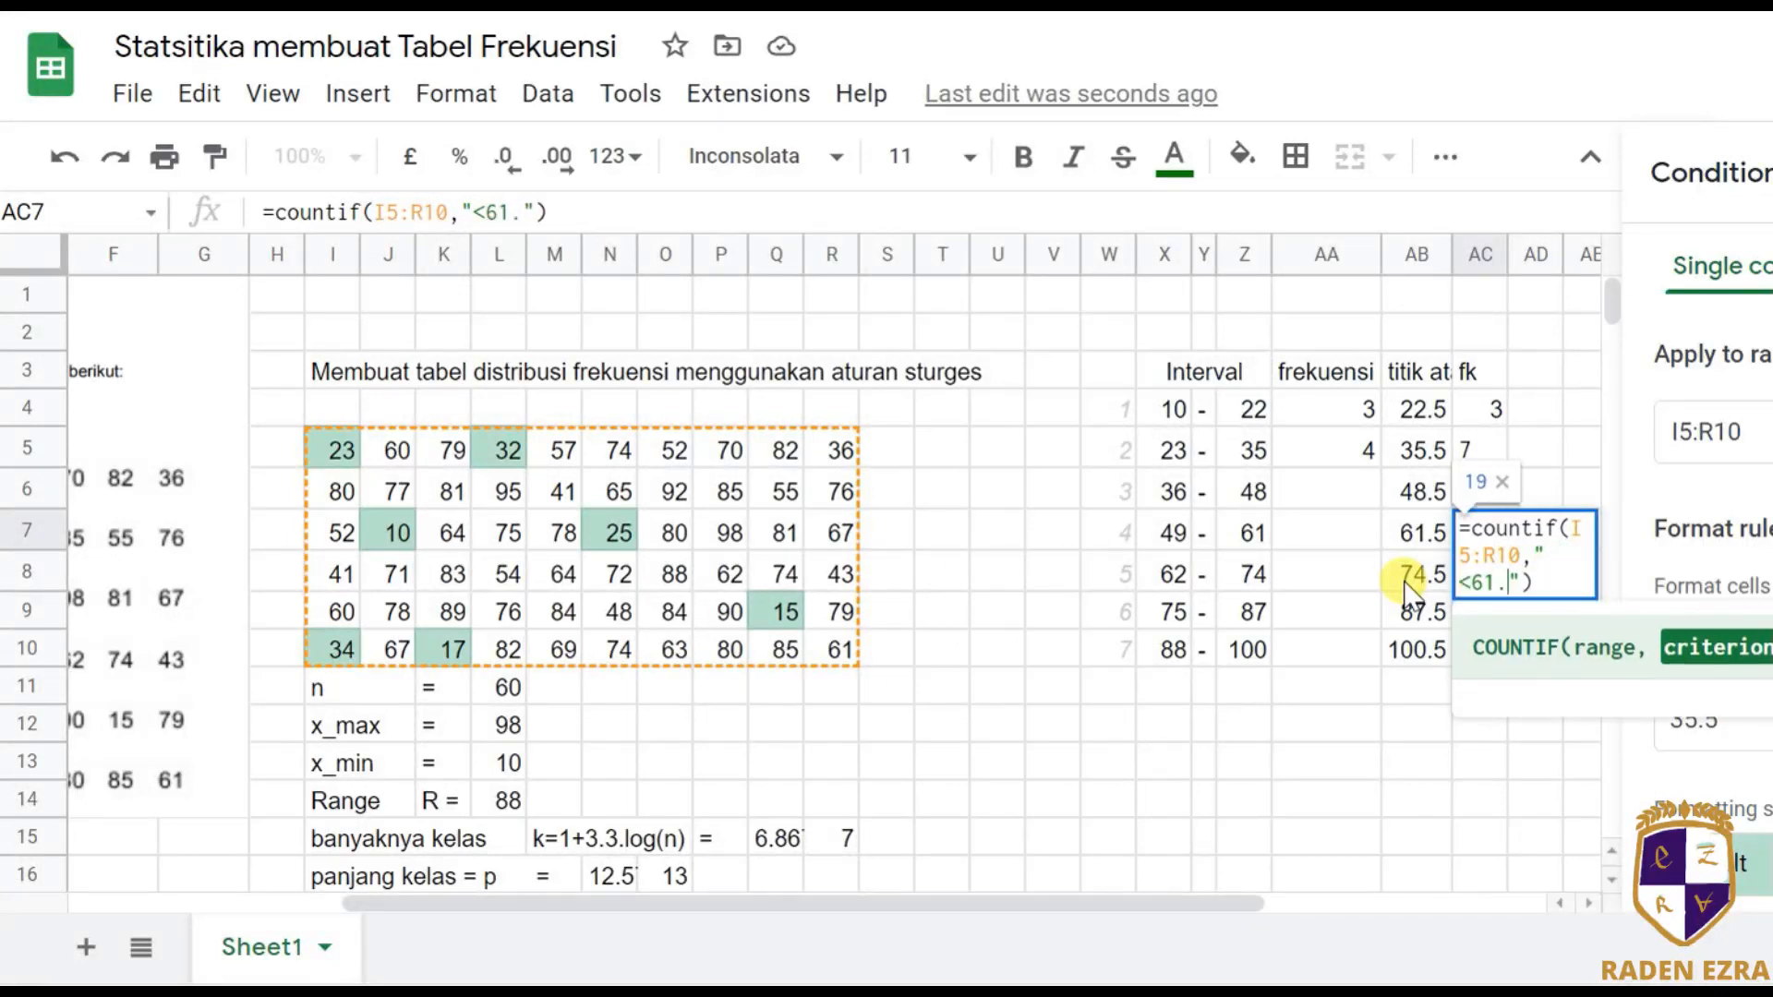
pyautogui.press('Return')
pyautogui.press('Up')
pyautogui.press('Down')
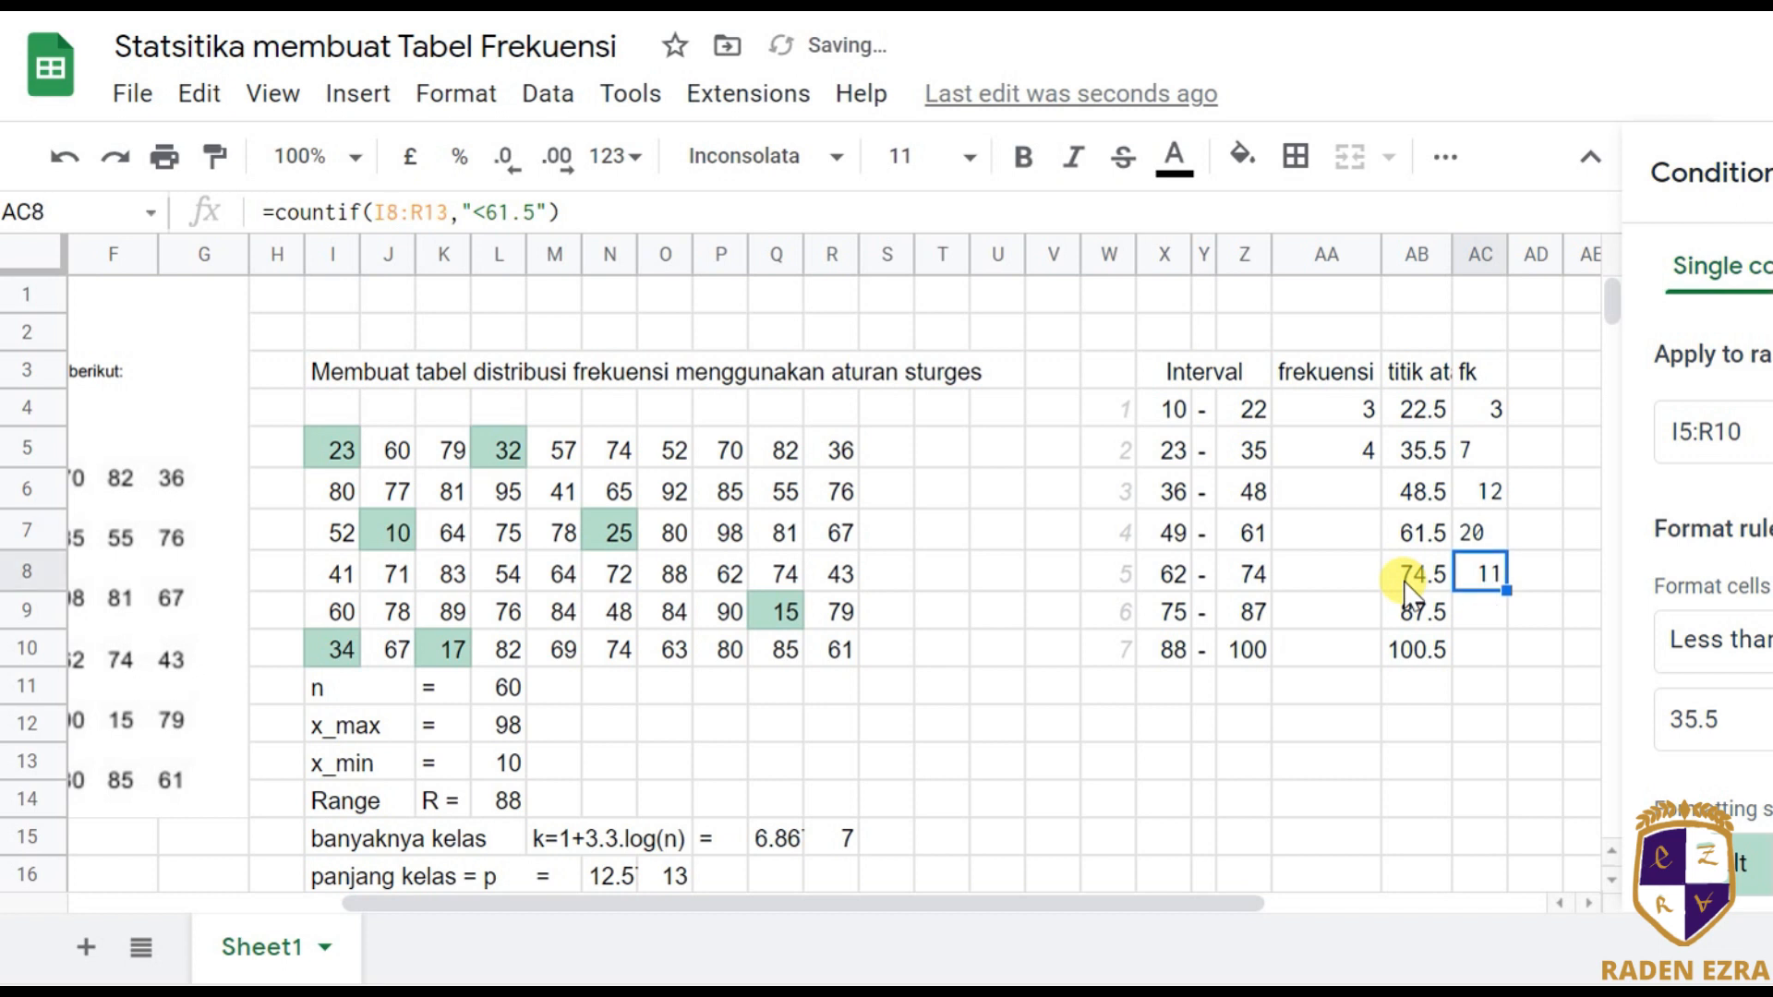
# Change the criterion of the COUNTIF formula in AC8 to "<74.5".
pyautogui.press('Return')
pyautogui.press('Left')
pyautogui.press('Left')
pyautogui.press('BackSpace')
pyautogui.press('BackSpace')
pyautogui.press('BackSpace')
pyautogui.press('BackSpace')
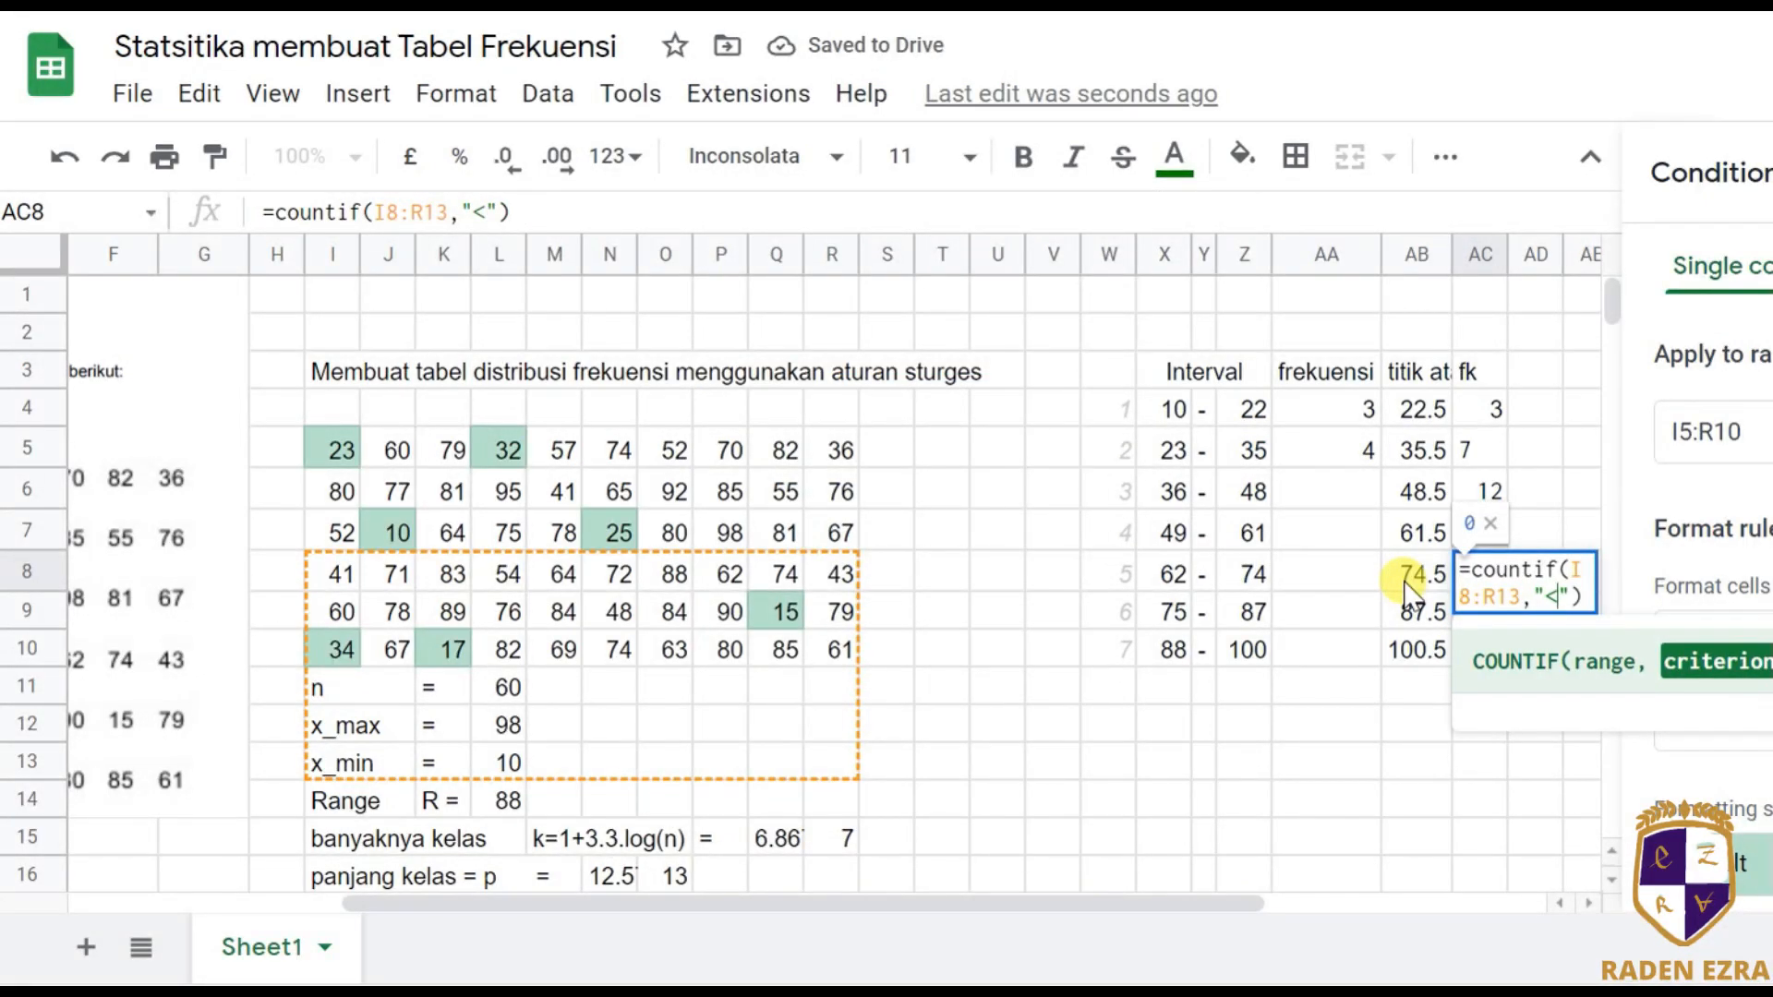
pyautogui.write('74.5')
pyautogui.press('Return')
# Reopen the "<74.5" COUNTIF formula in AC8 and compare its range with the formula in AC7.
pyautogui.press('Up')
pyautogui.press('F2')
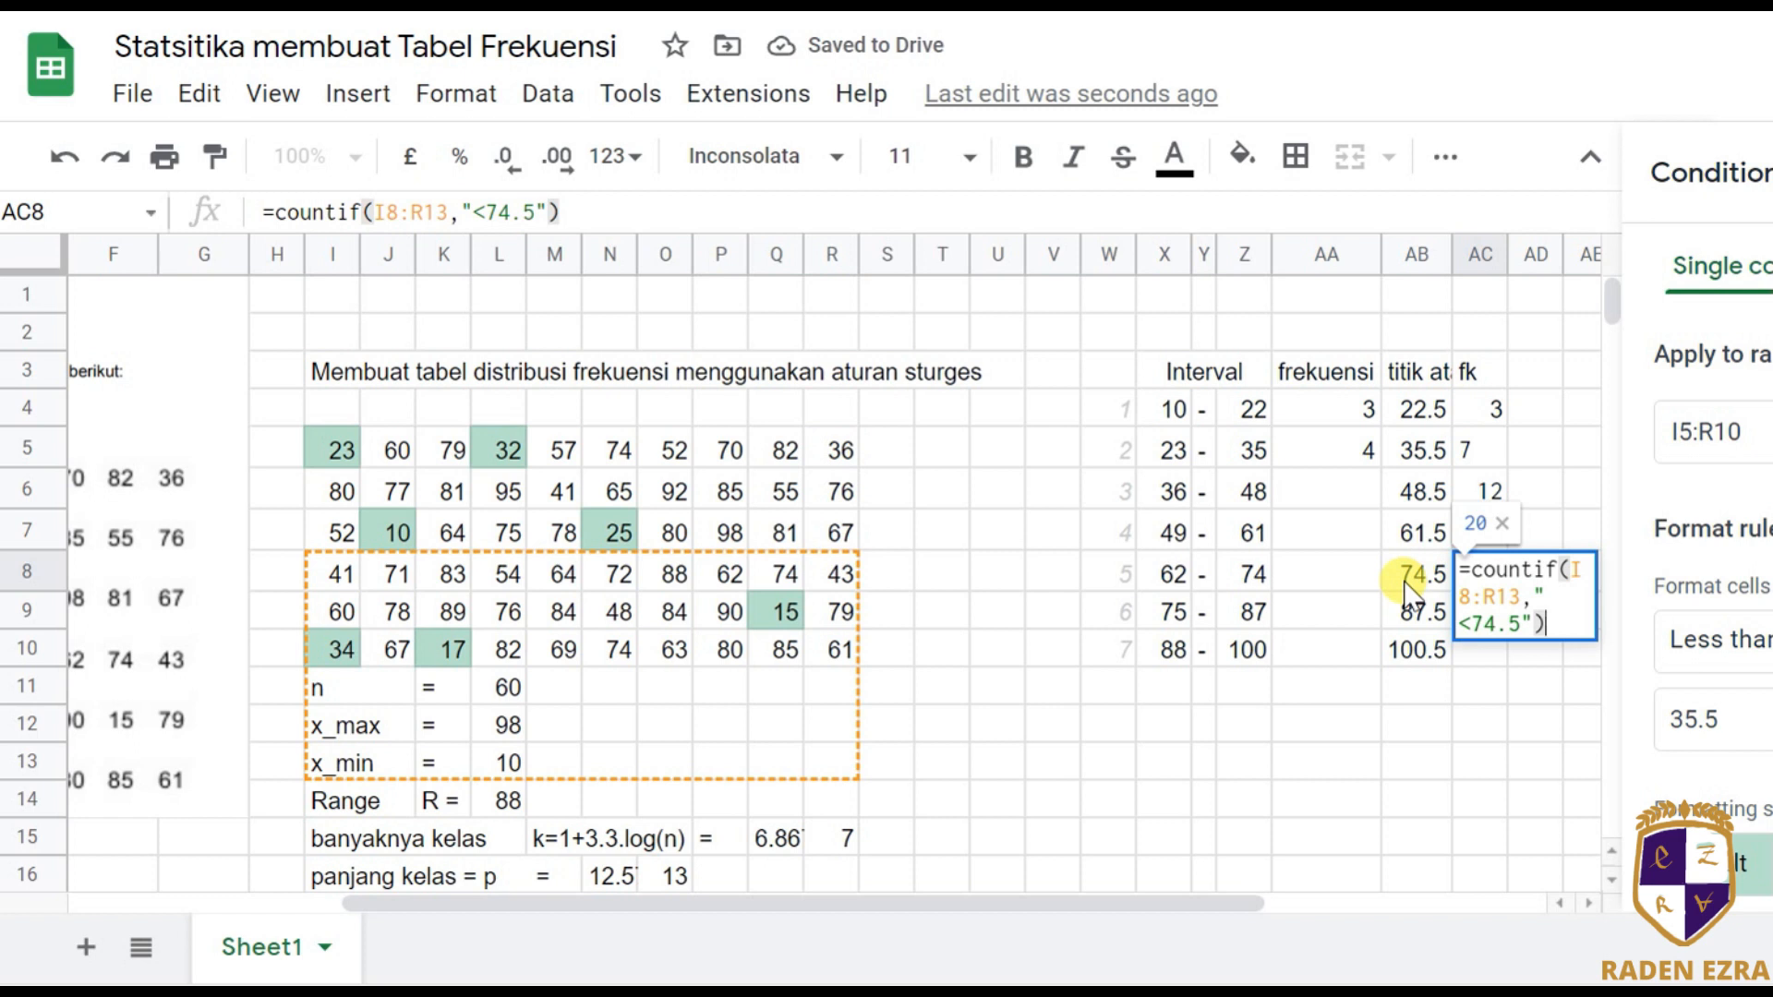
pyautogui.press('Return')
pyautogui.press('Up')
pyautogui.press('Up')
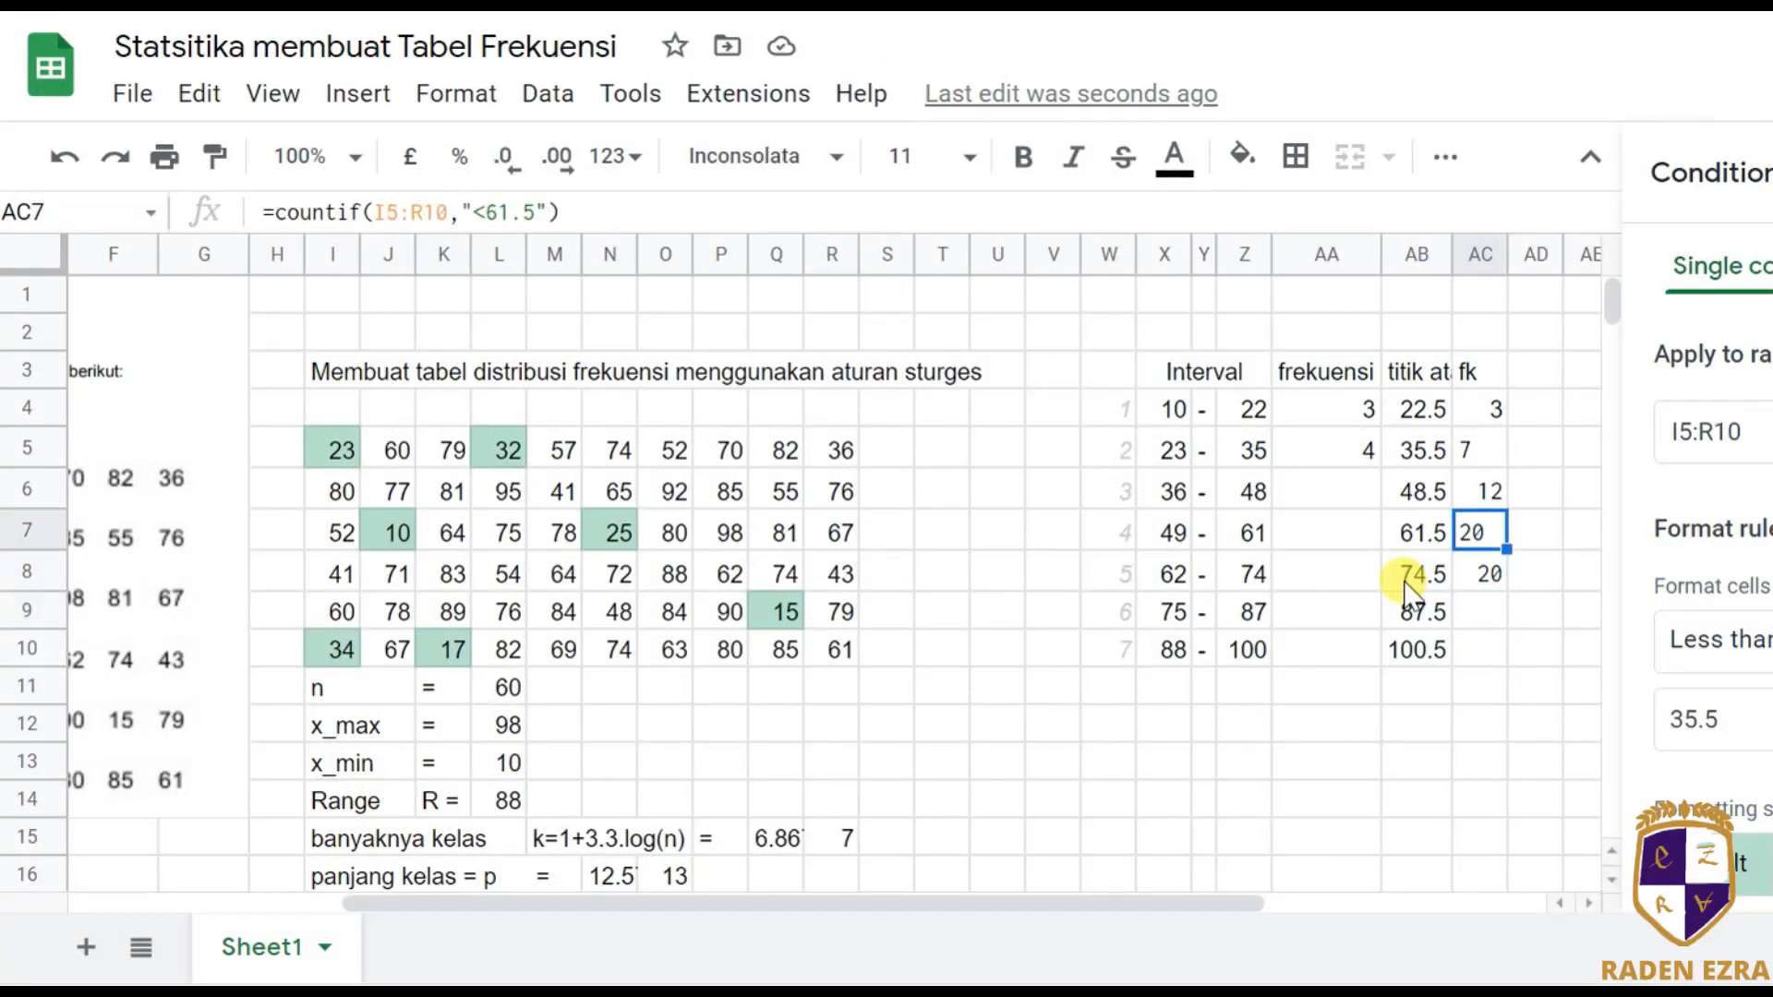
# Replace the formula in AC8 with the copied COUNTIF text for I5:R10 and set its criterion to "<74.5".
pyautogui.press('Down')
pyautogui.press('F2')
pyautogui.hotkey('shift', 'Home')
pyautogui.hotkey('shift', 'Up')
pyautogui.hotkey('shift', 'Up')
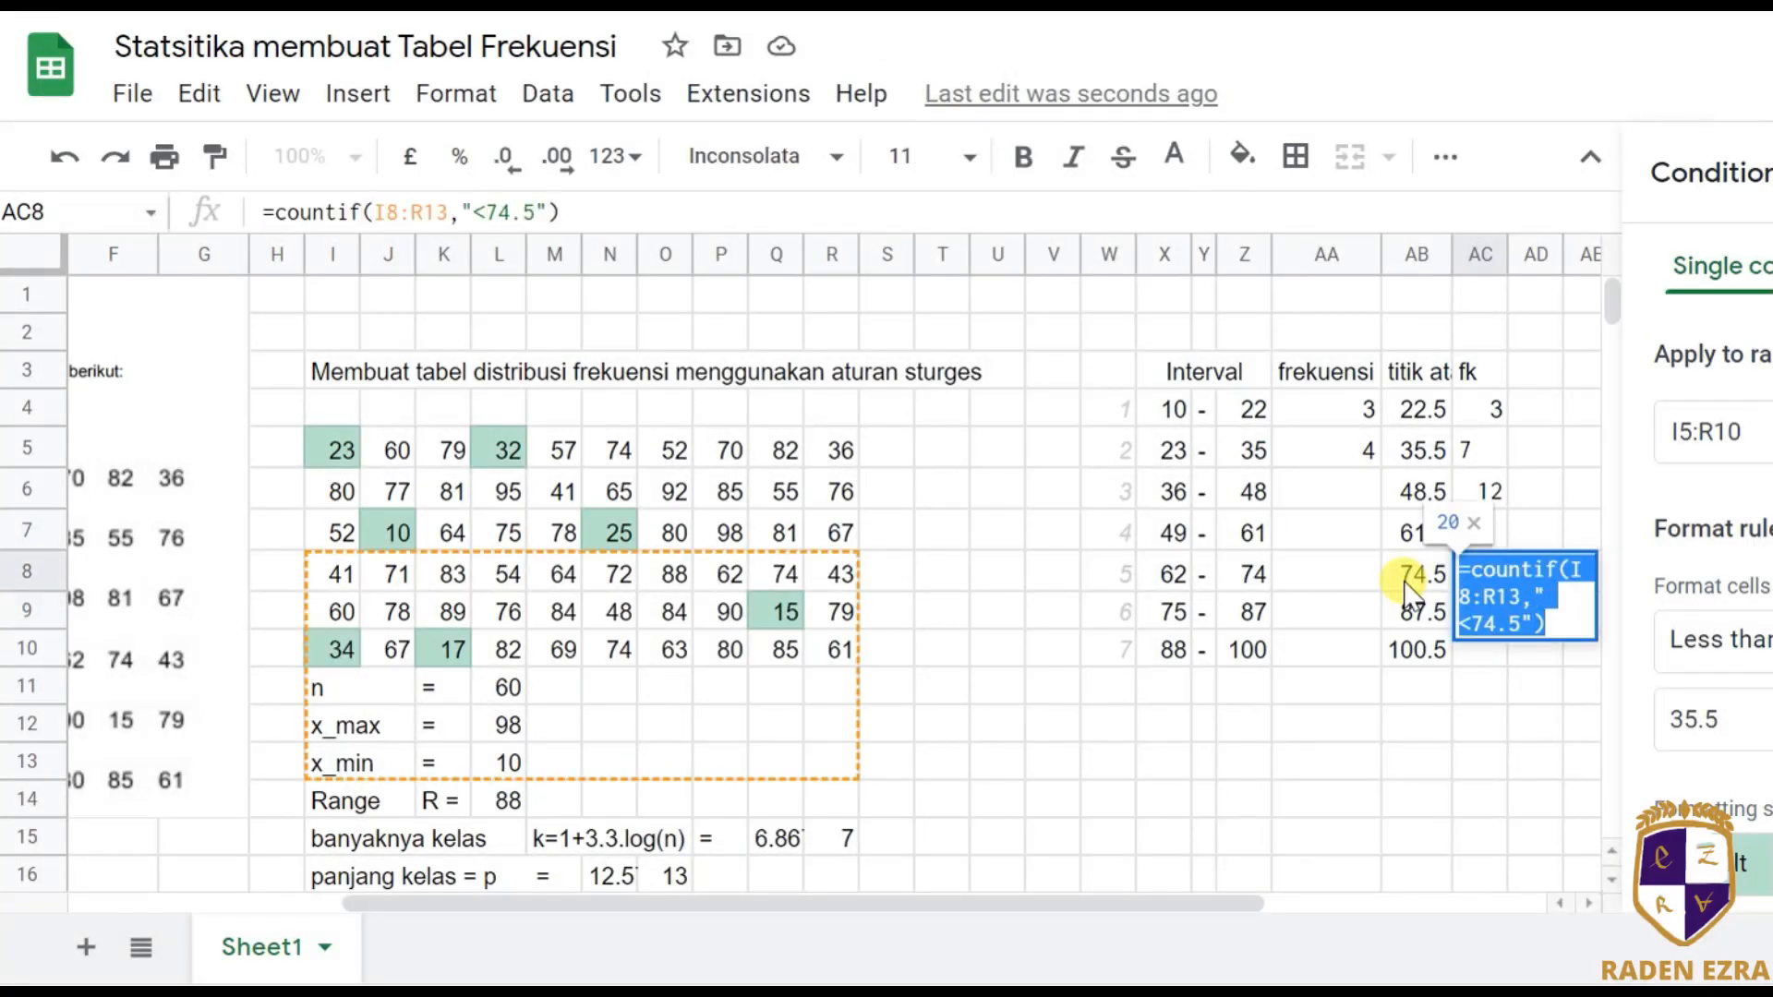
pyautogui.hotkey('ctrl', 'v')
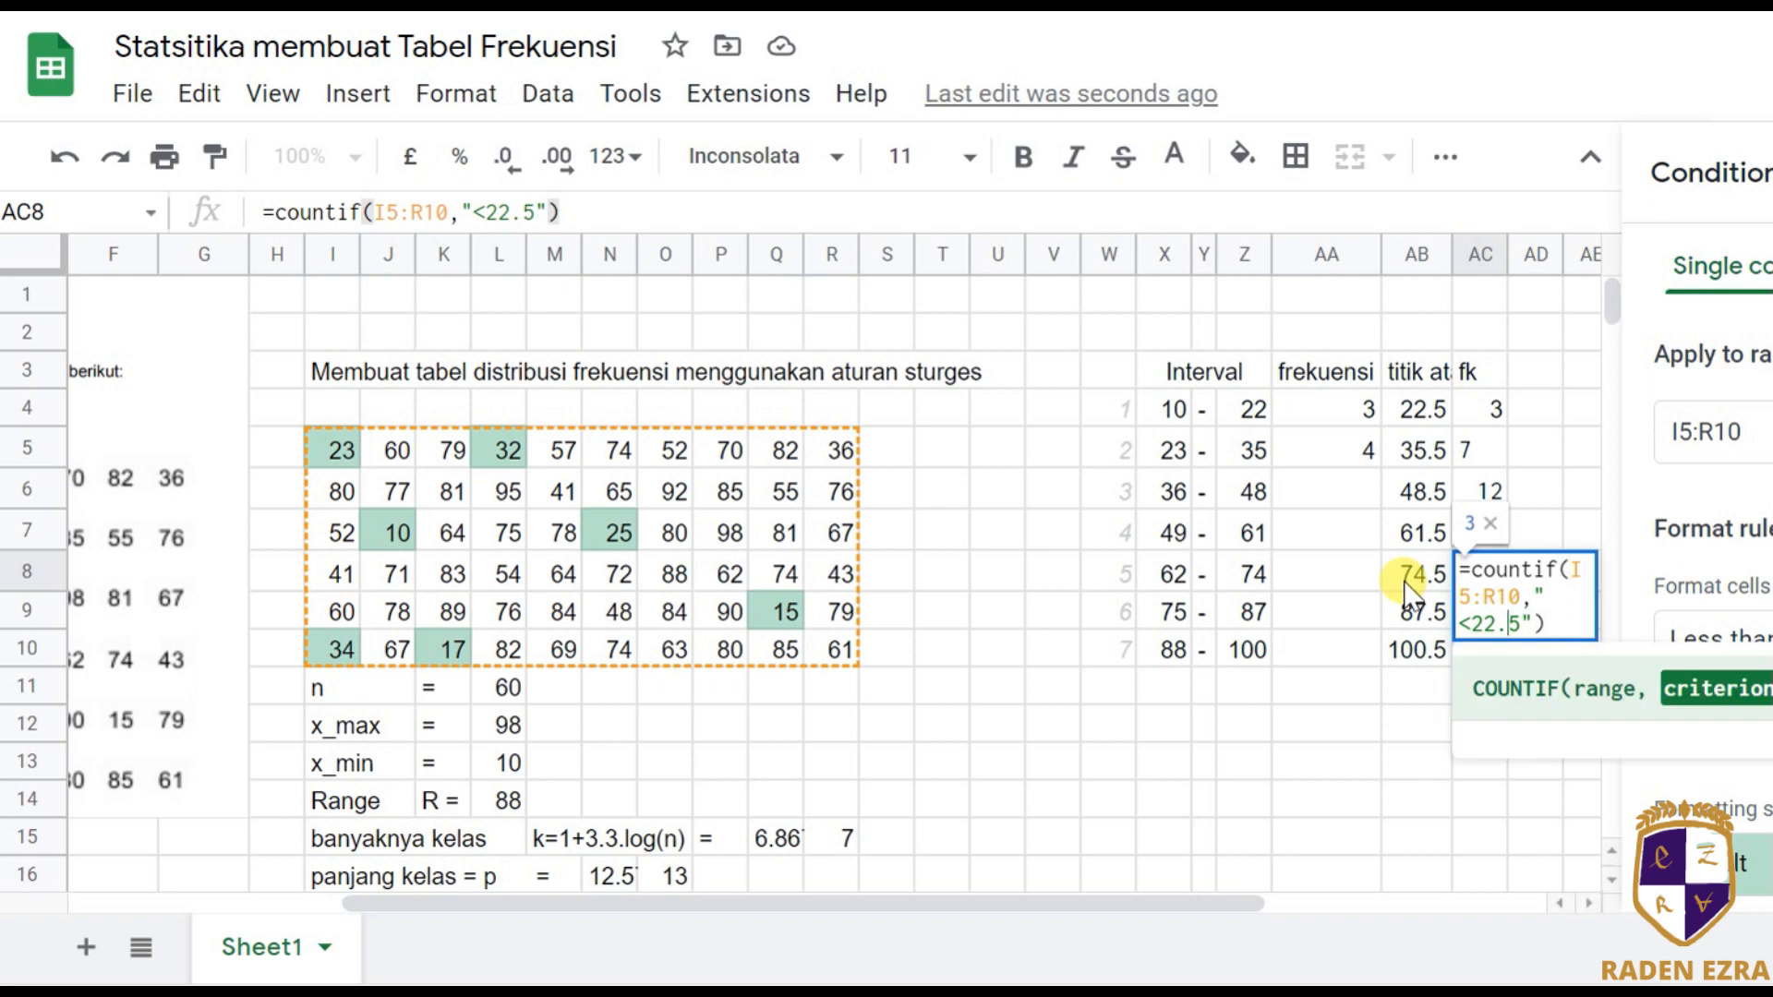
pyautogui.press('BackSpace')
pyautogui.press('BackSpace')
pyautogui.press('BackSpace')
pyautogui.write('74.5')
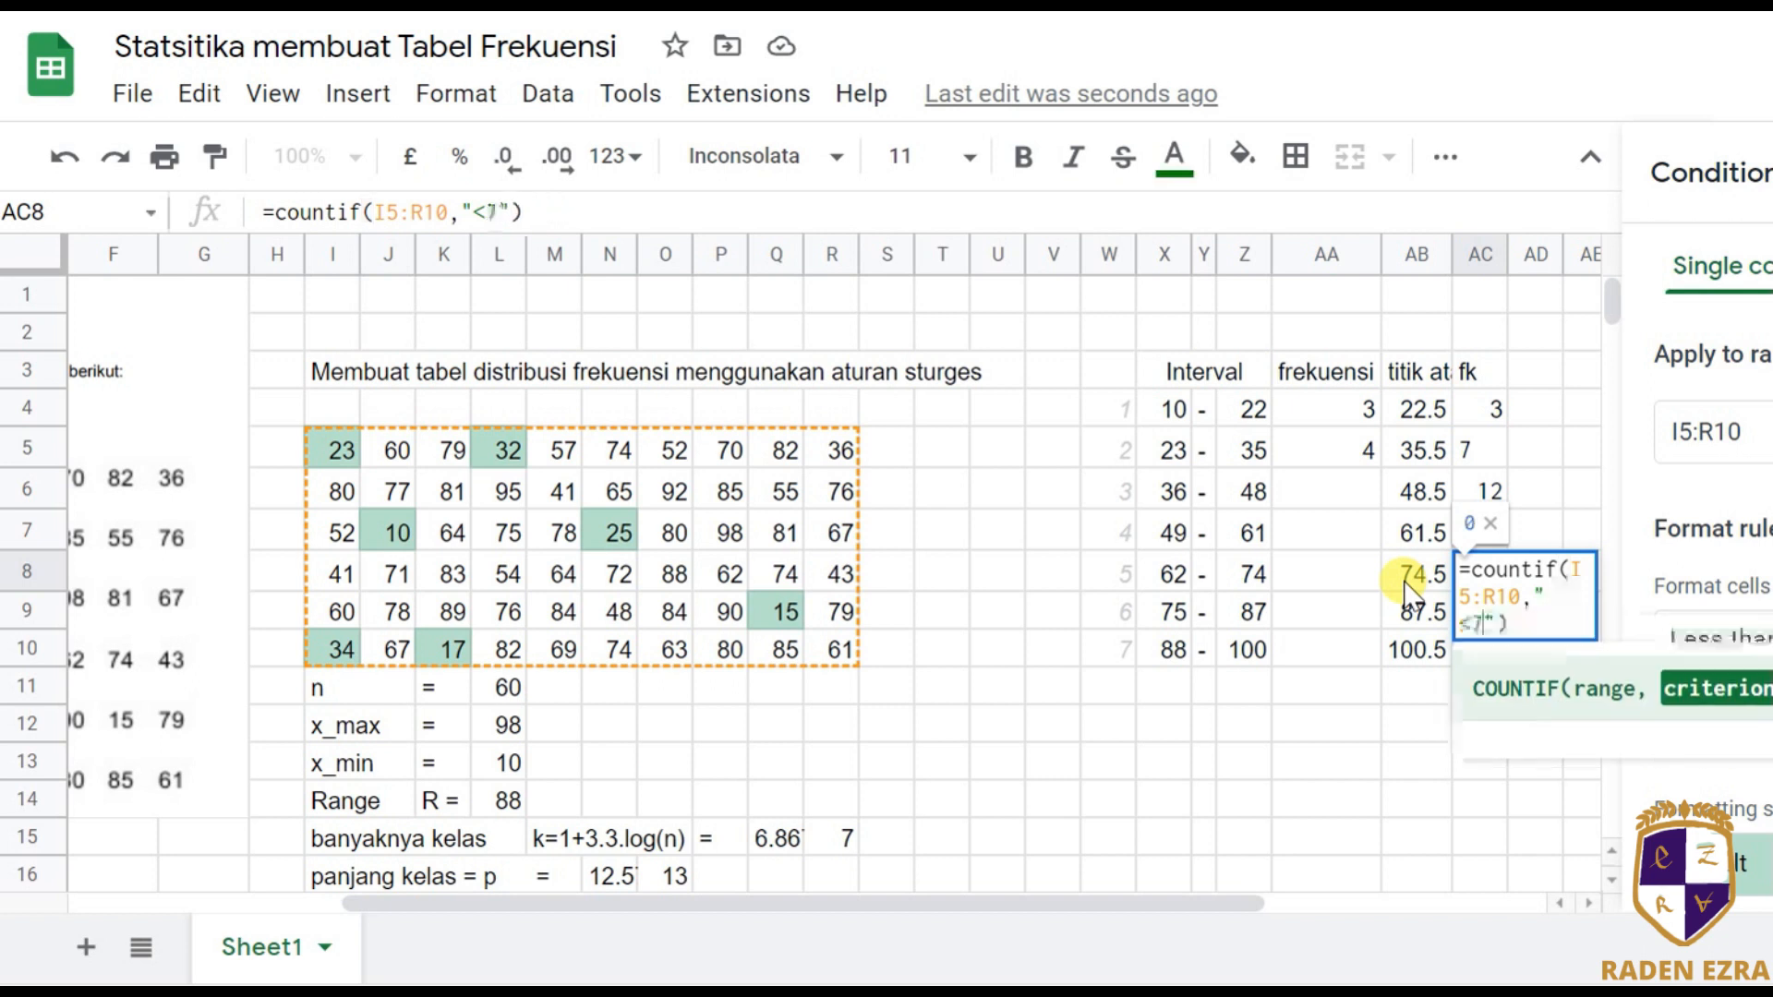
pyautogui.press('Return')
pyautogui.press('Up')
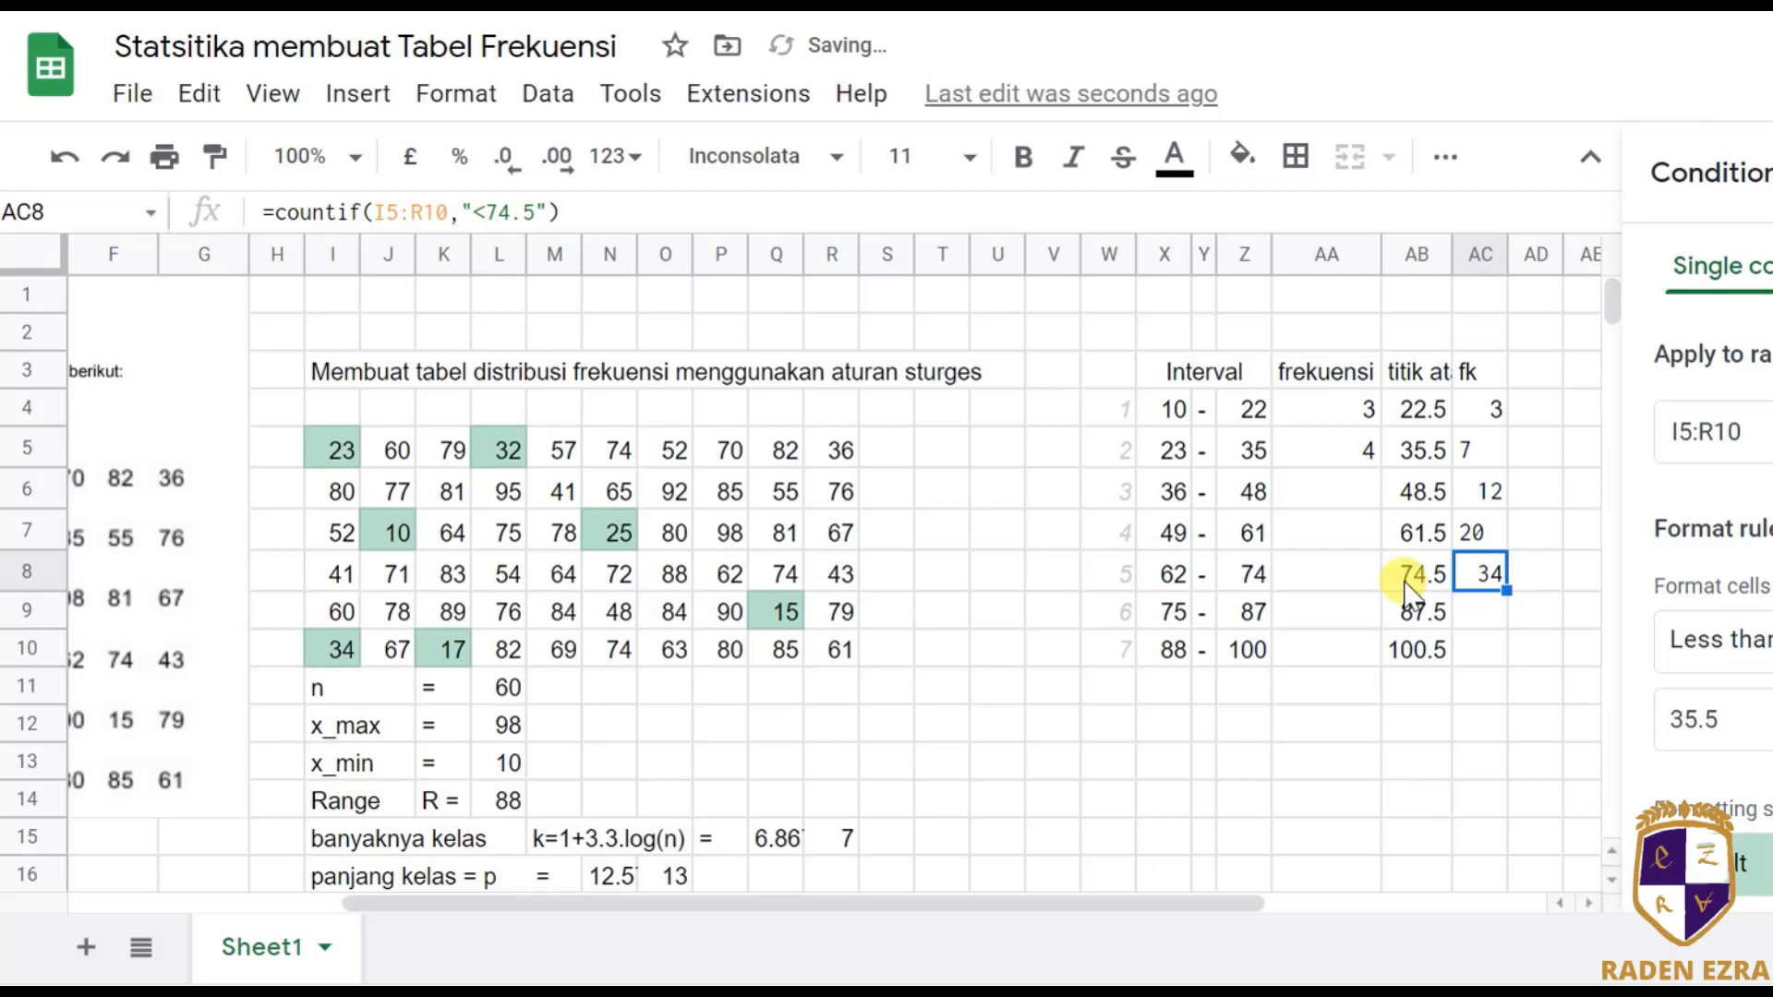
# Paste the copied COUNTIF text for I5:R10 into AC9 and set its criterion to "<87.5".
pyautogui.press('Return')
pyautogui.press('Return')
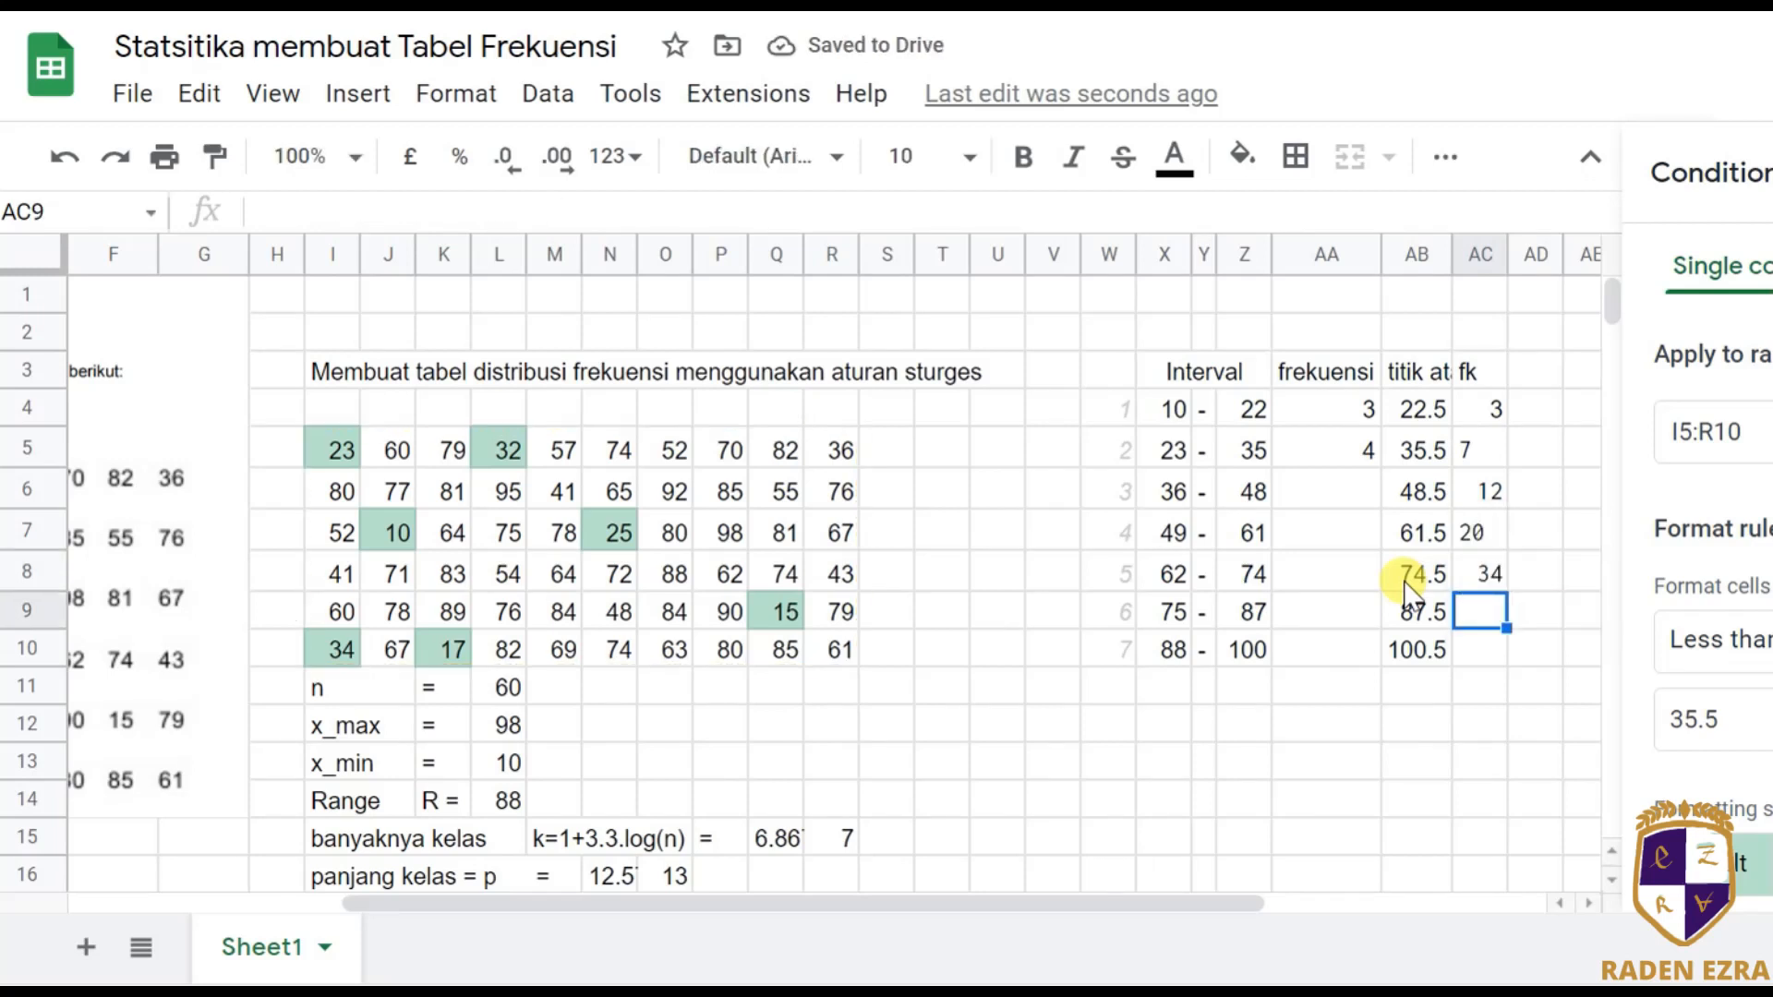
pyautogui.write('=countif(I5:R10,"<22.5")')
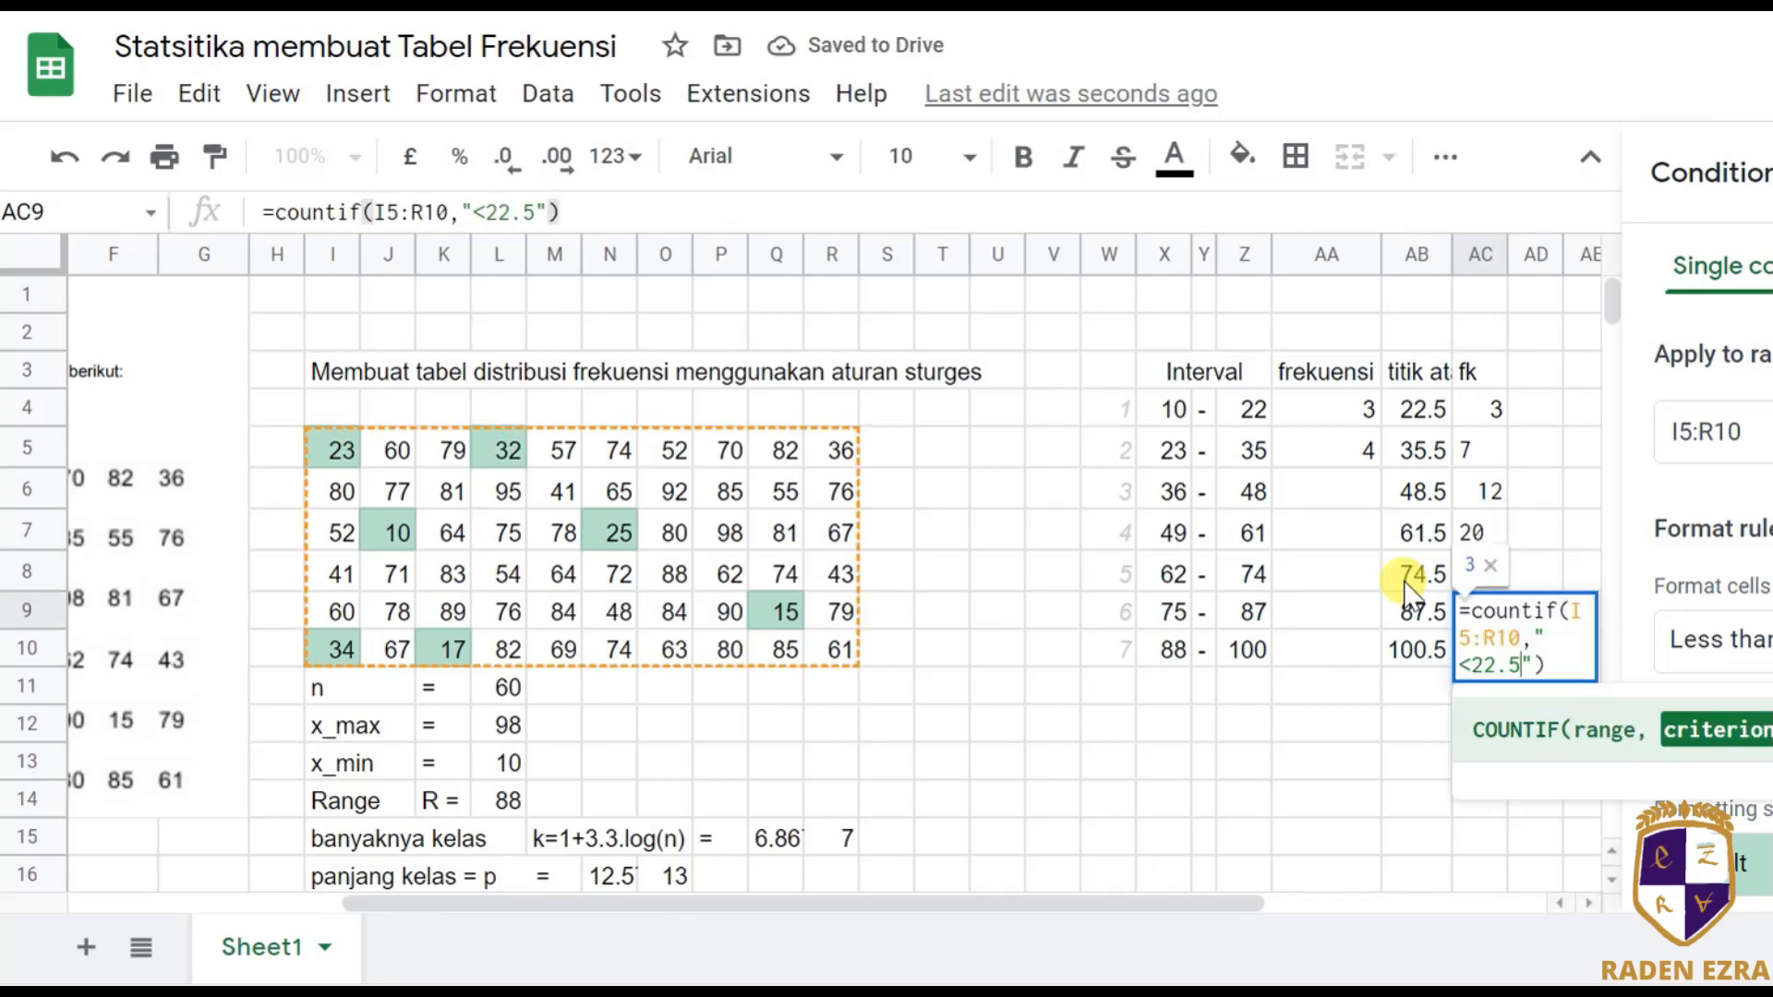
pyautogui.press('BackSpace')
pyautogui.press('BackSpace')
pyautogui.write('87.5')
pyautogui.press('Return')
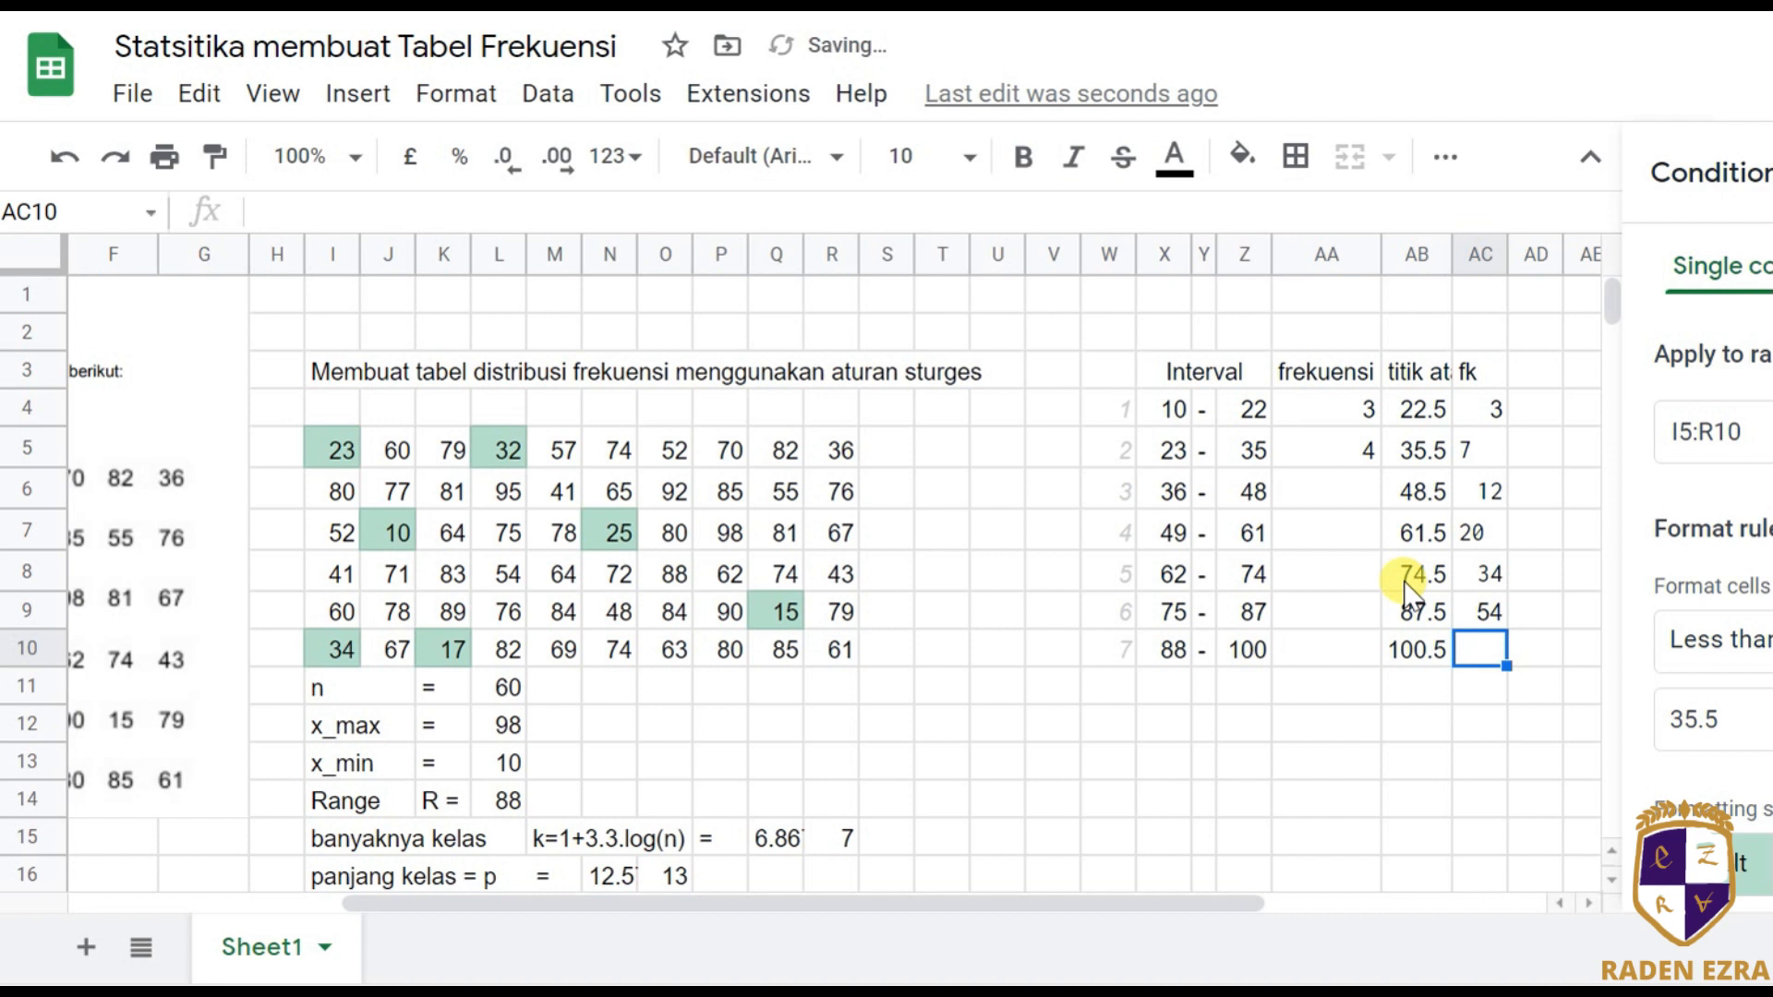
# Paste the copied COUNTIF text for I5:R10 into AC10 and set its criterion to "<100.5".
pyautogui.press('Return')
pyautogui.write('=countif(I5:R10,"<22.5")')
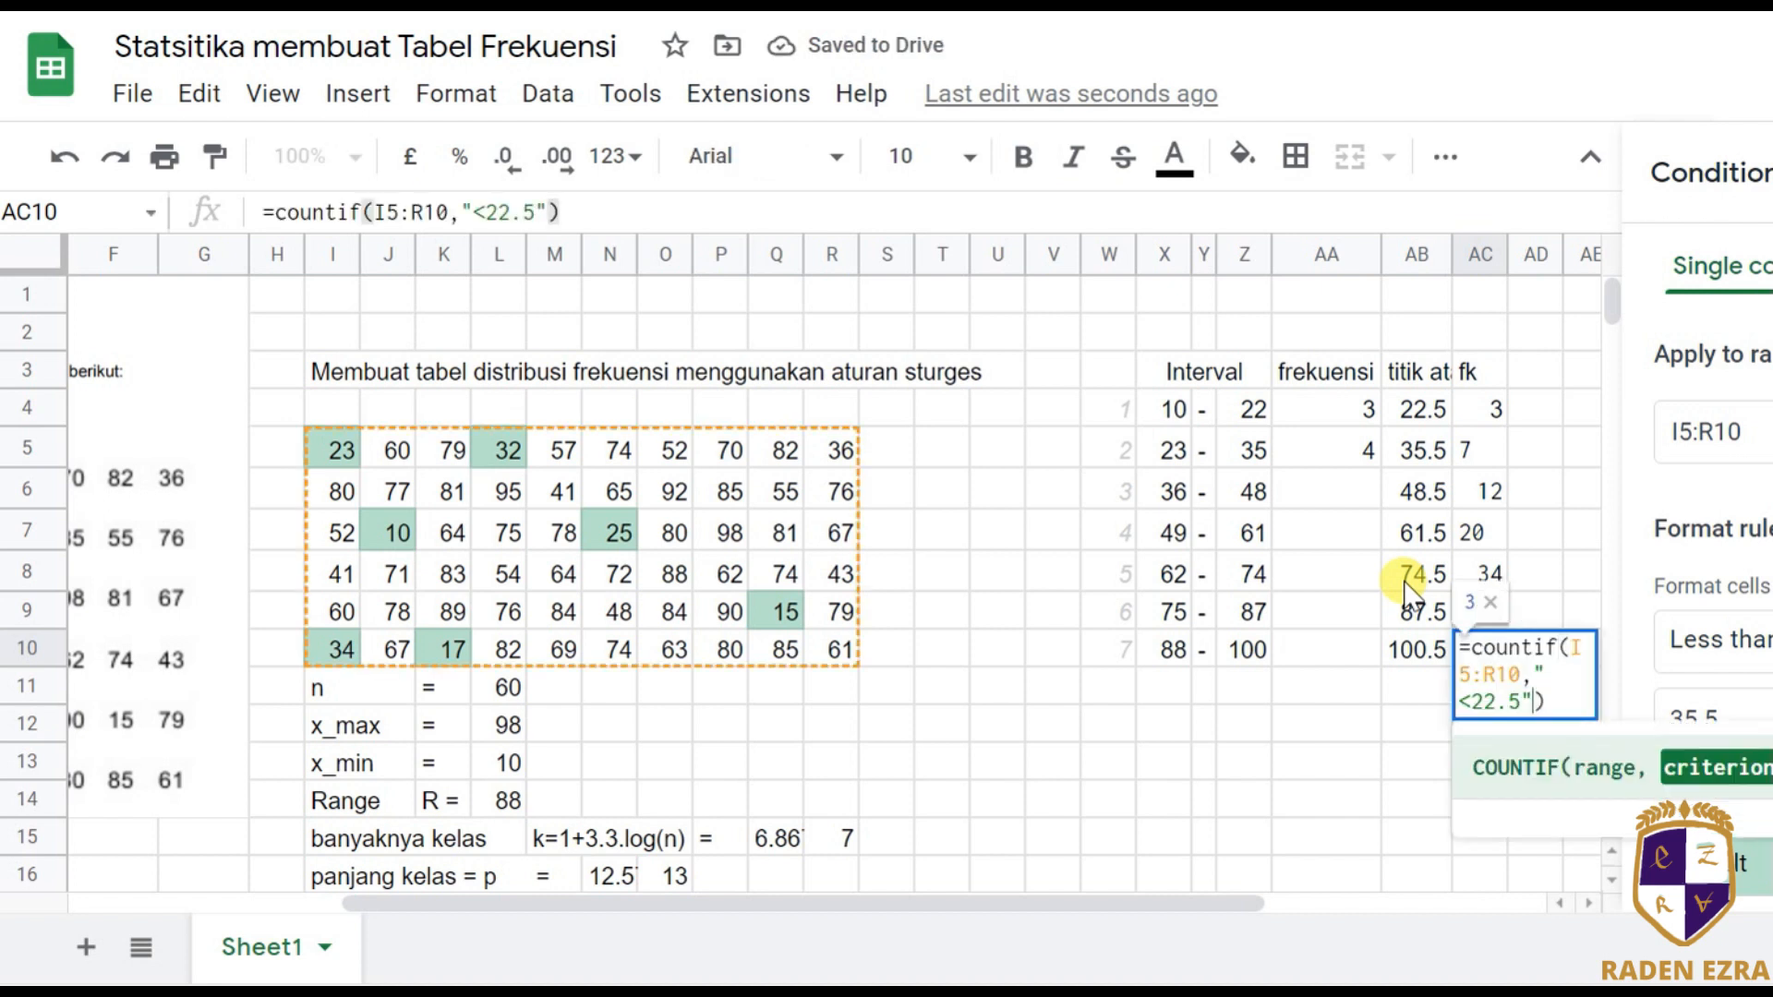
pyautogui.press('Left')
pyautogui.press('Left')
pyautogui.press('BackSpace')
pyautogui.press('BackSpace')
pyautogui.press('BackSpace')
pyautogui.press('BackSpace')
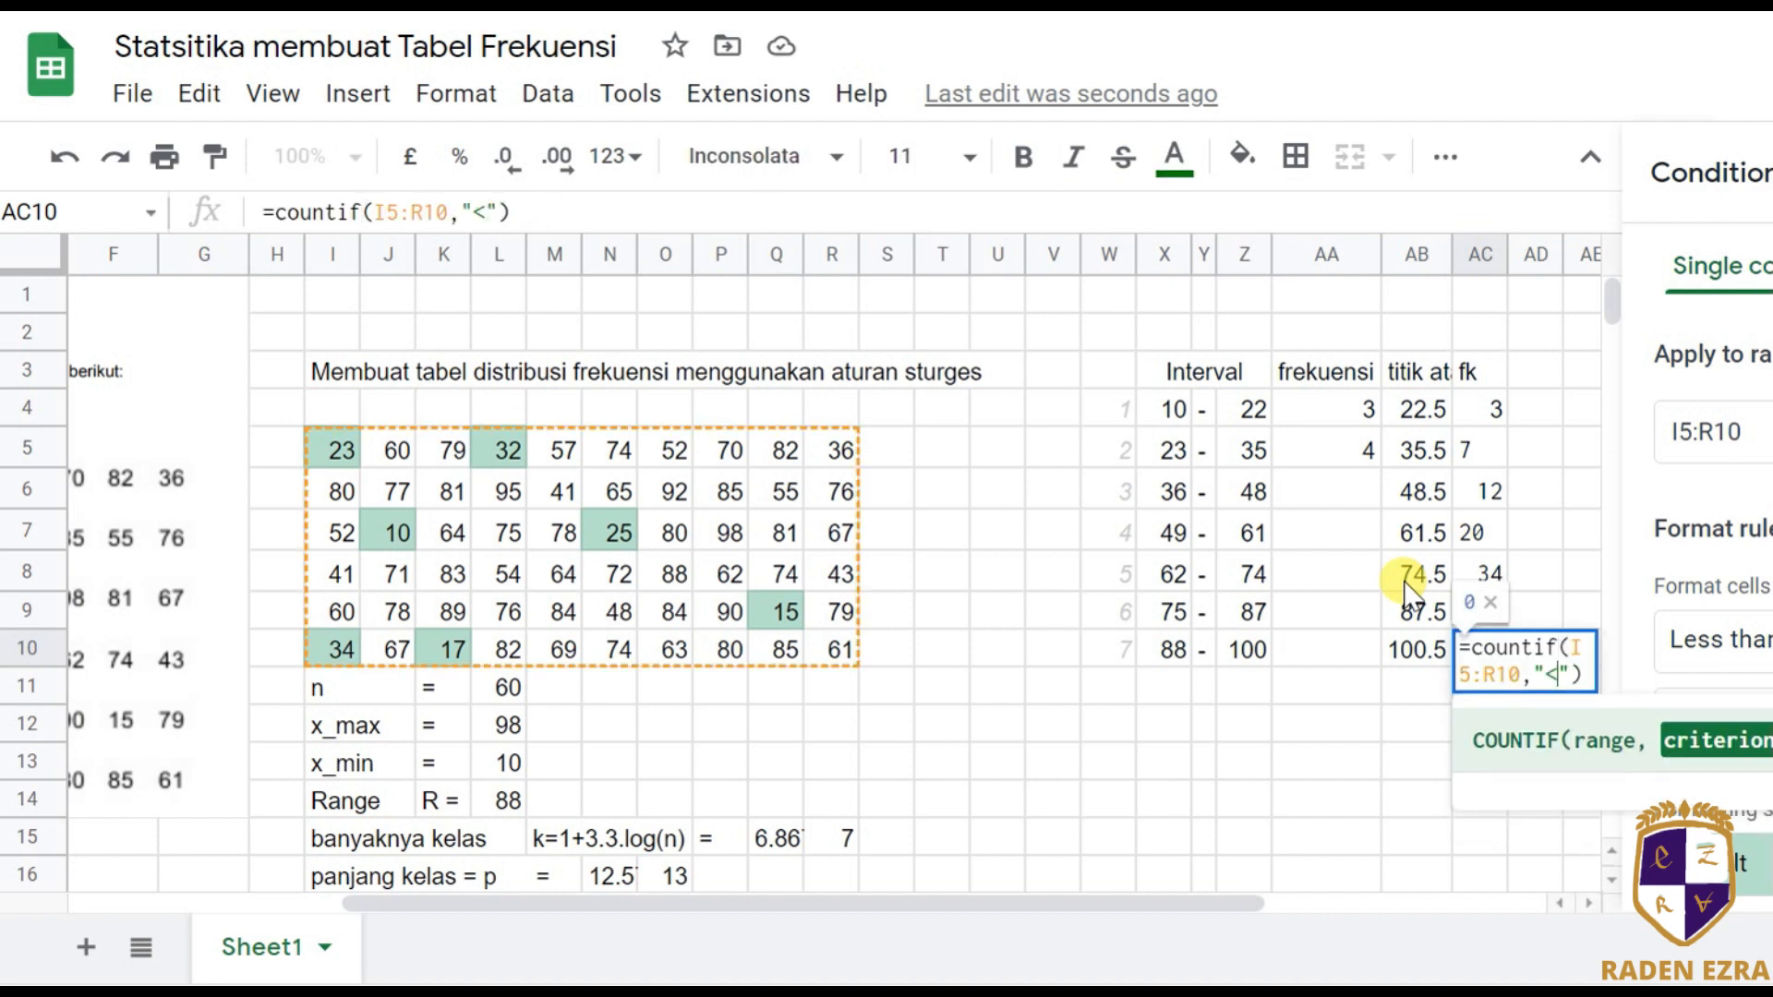
pyautogui.write('100.5')
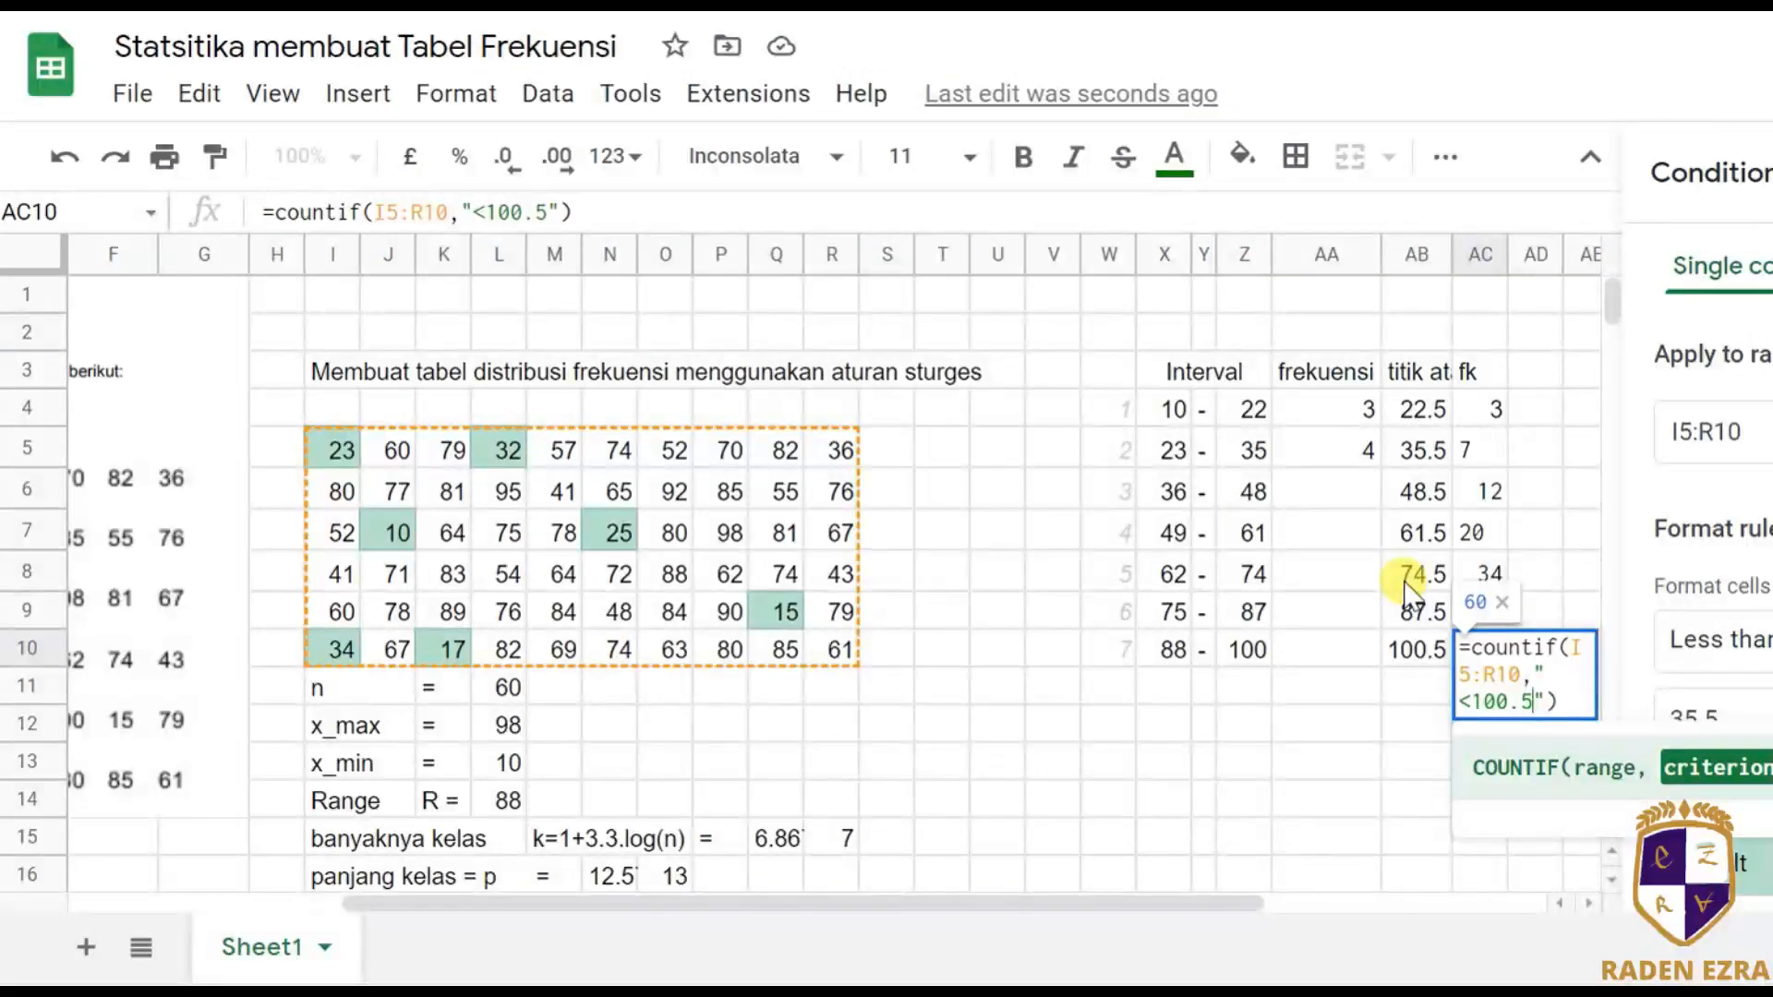
pyautogui.press('Return')
# Right-align the cumulative frequencies in AC4:AC10.
pyautogui.press('Up')
pyautogui.hotkey('shift', 'Up')
pyautogui.hotkey('shift', 'Up')
pyautogui.hotkey('shift', 'Up')
pyautogui.hotkey('shift', 'Up')
pyautogui.hotkey('shift', 'Up')
pyautogui.hotkey('shift', 'Up')
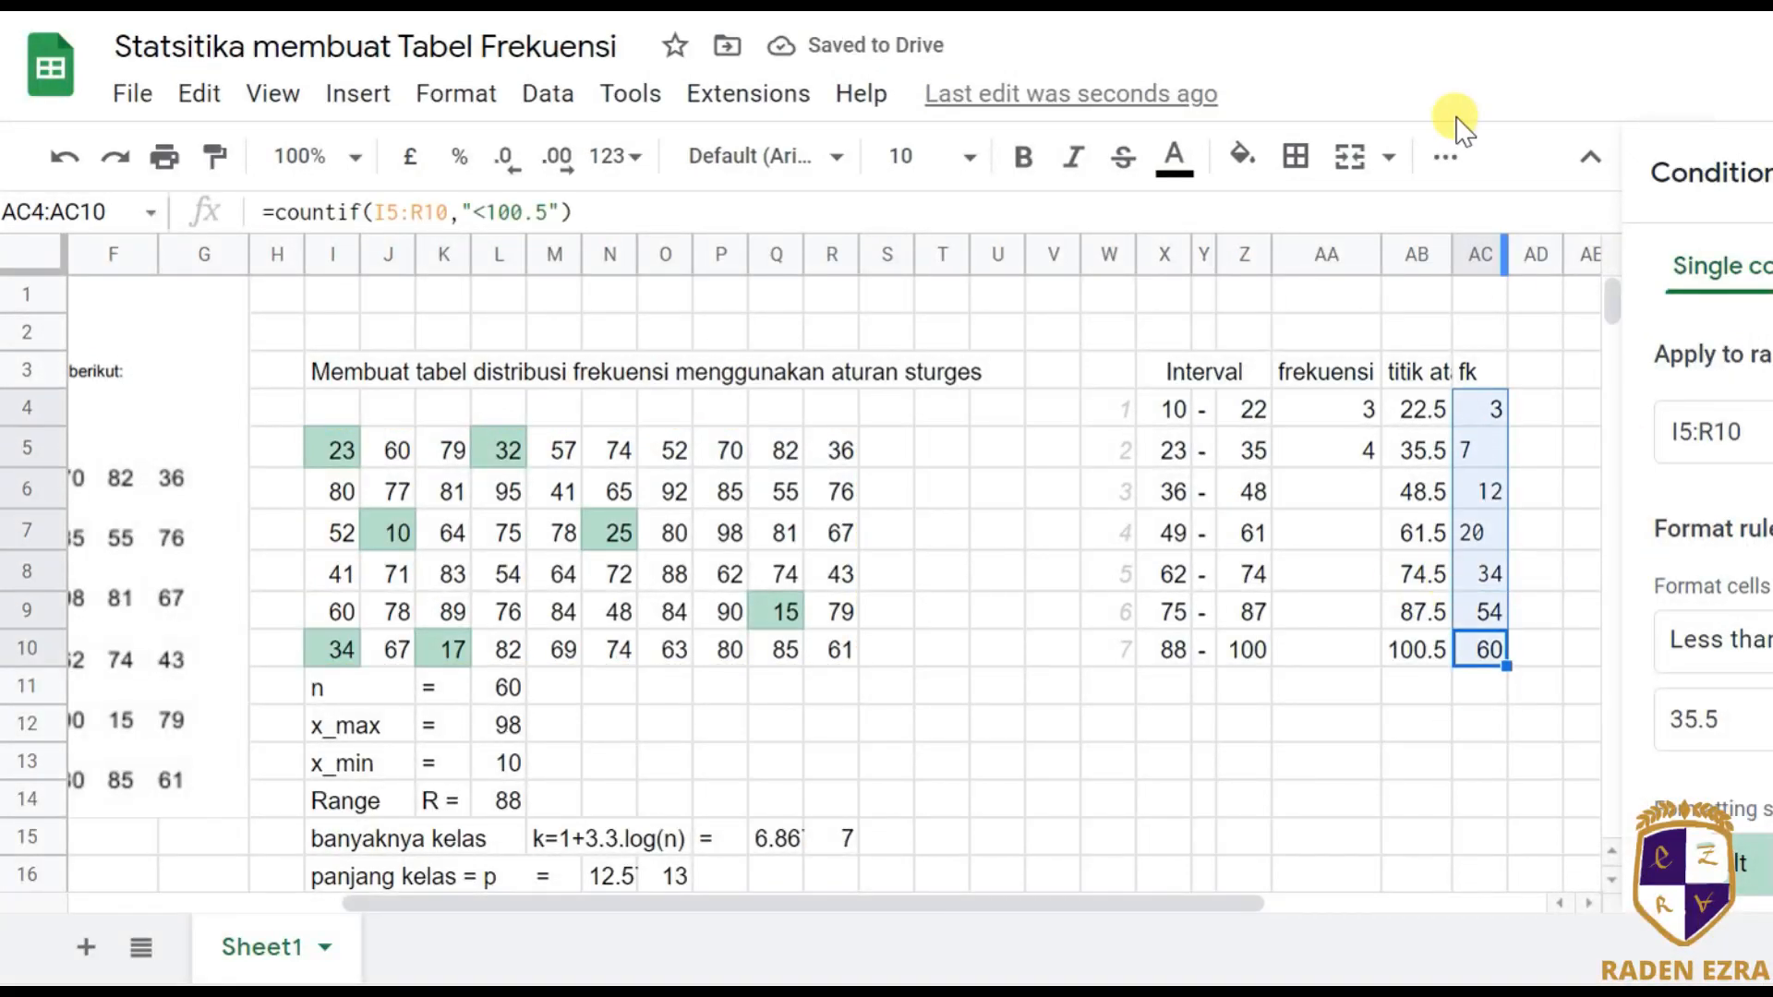
pyautogui.click(1443, 154)
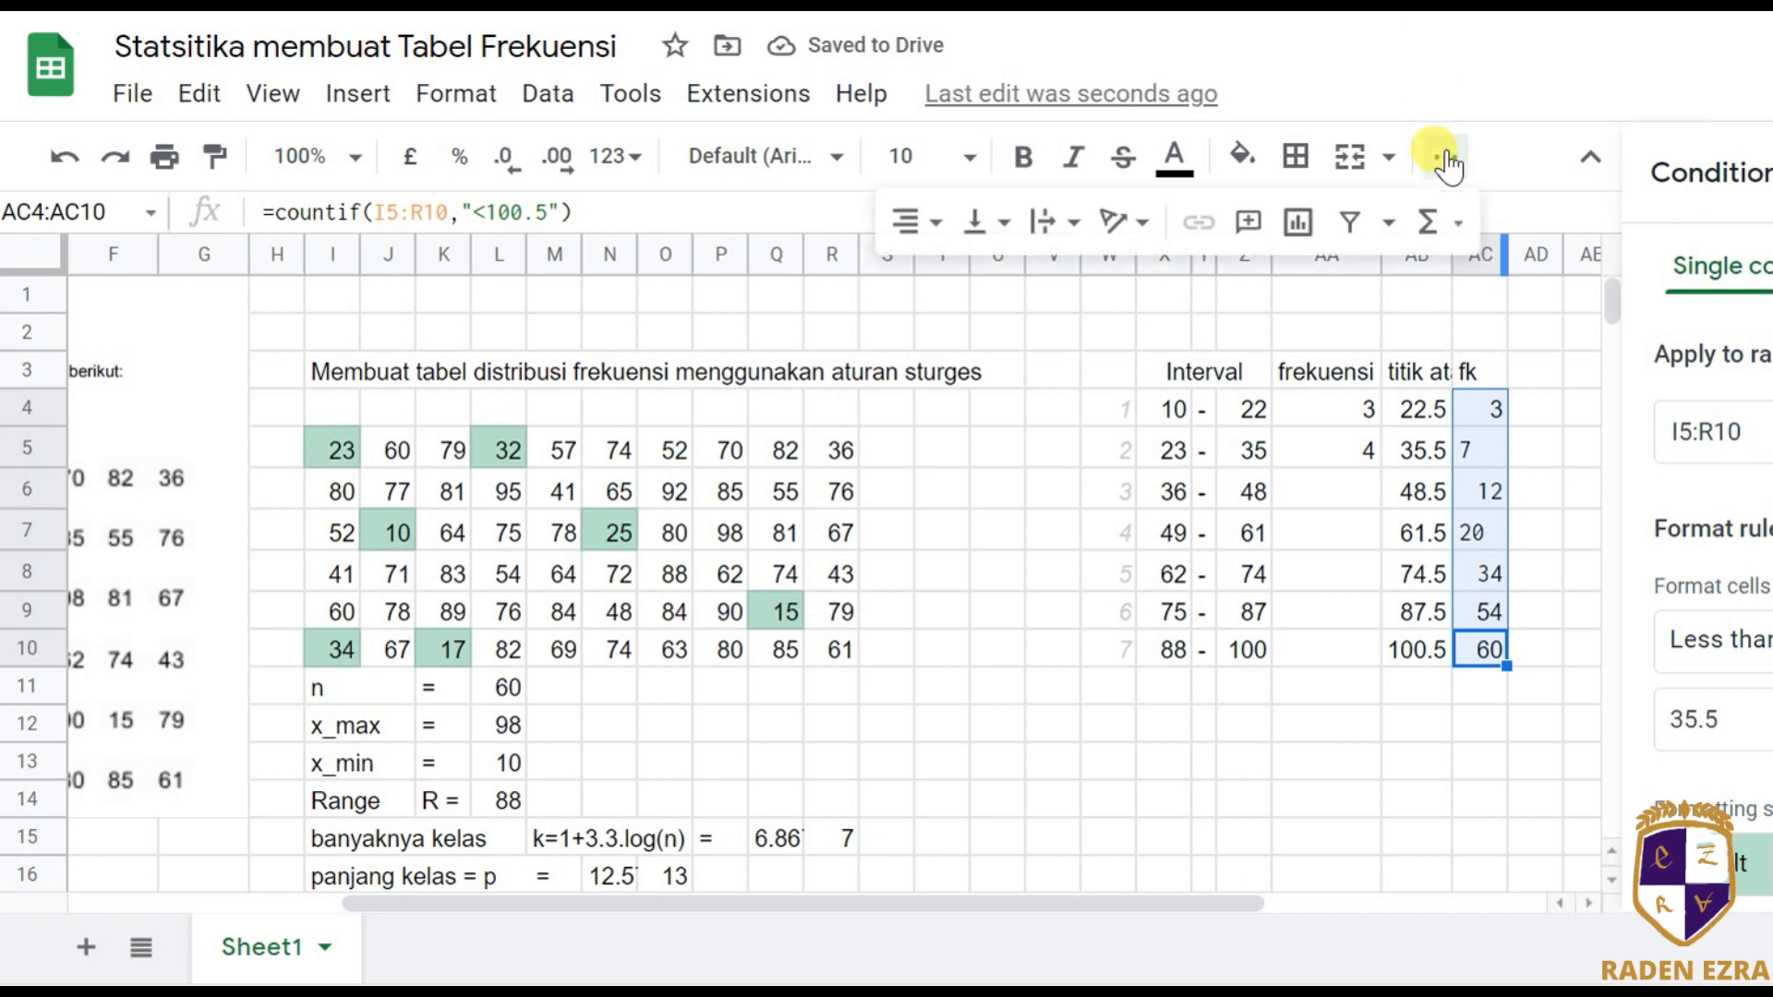
pyautogui.click(908, 222)
pyautogui.click(991, 281)
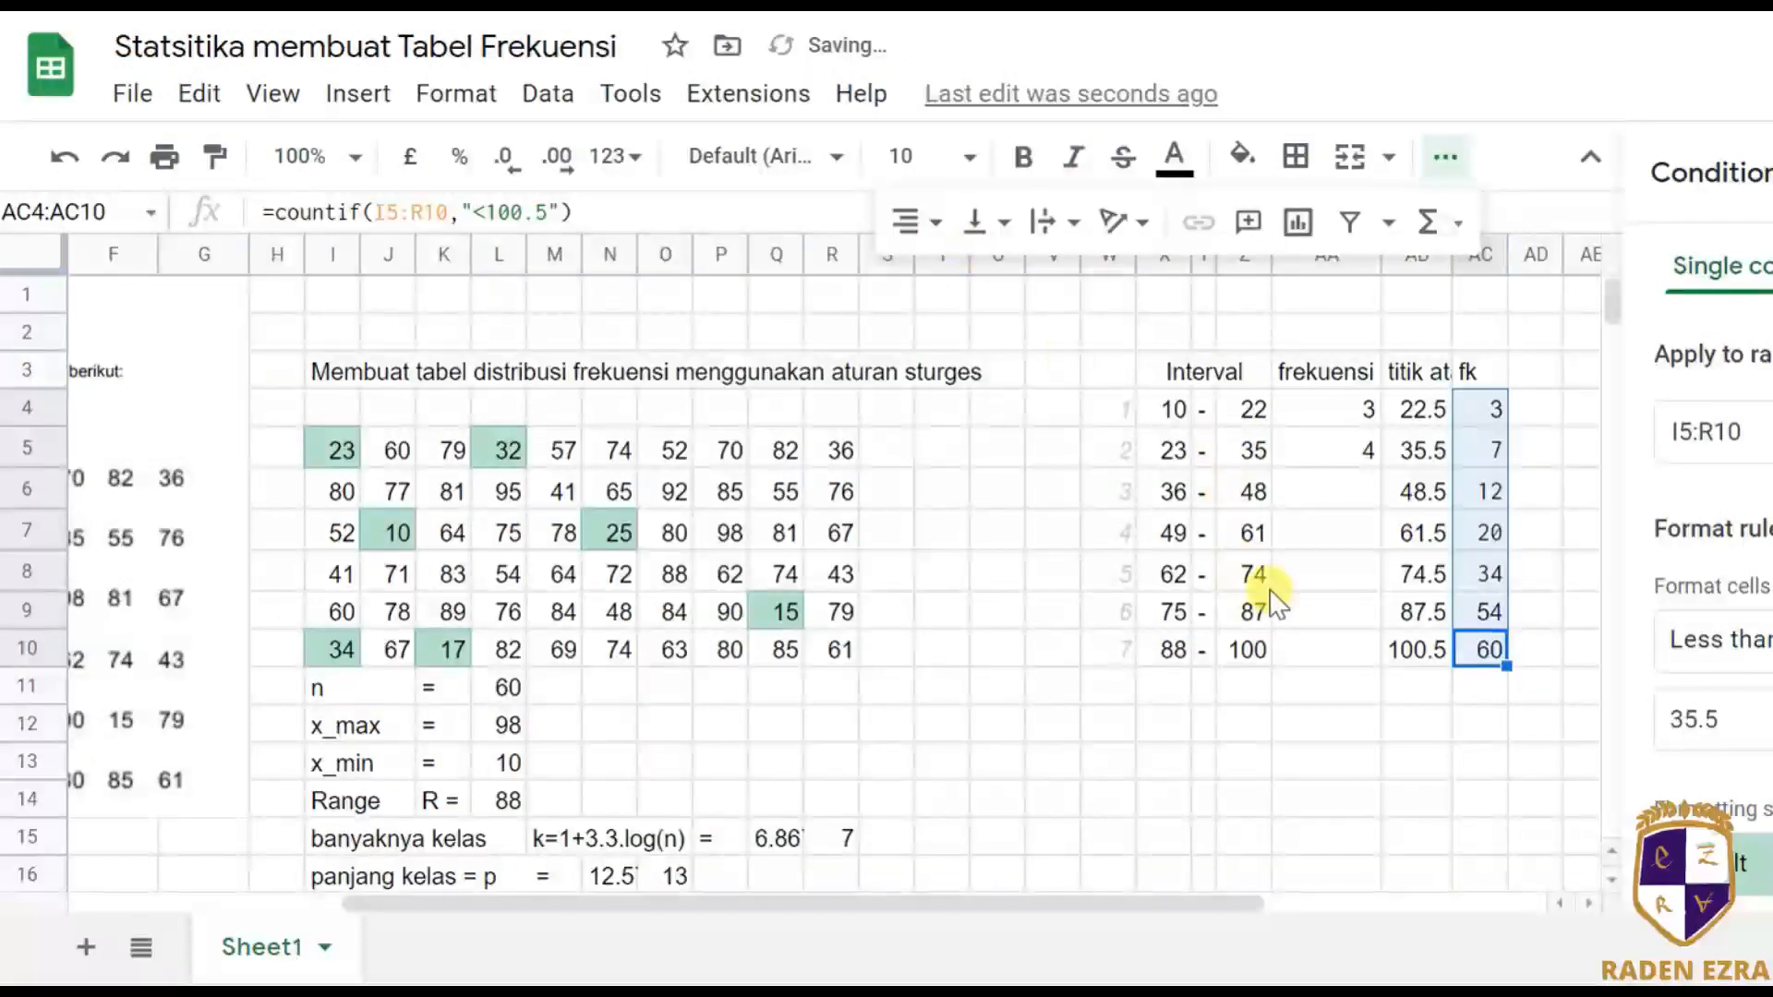
# Enter the formula =AC6-AC5 in AA6 to get the third class's frequency.
pyautogui.click(1350, 531)
pyautogui.click(1350, 489)
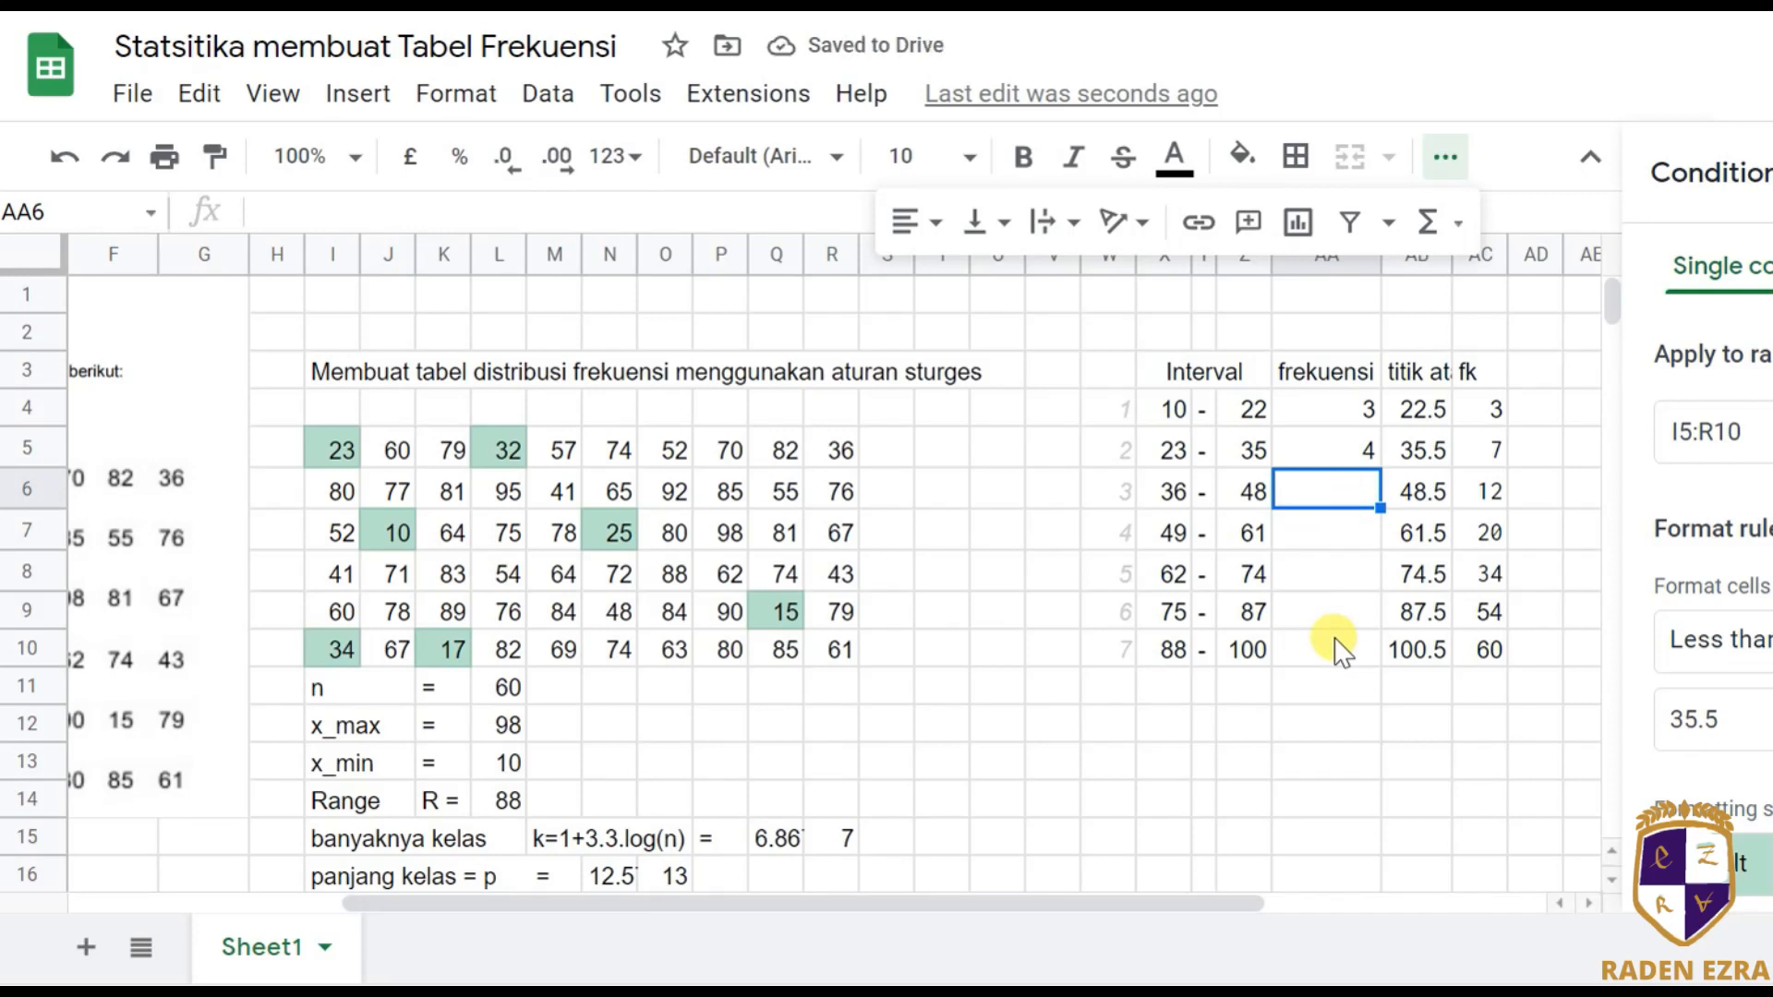
pyautogui.write('=AC6-AC5')
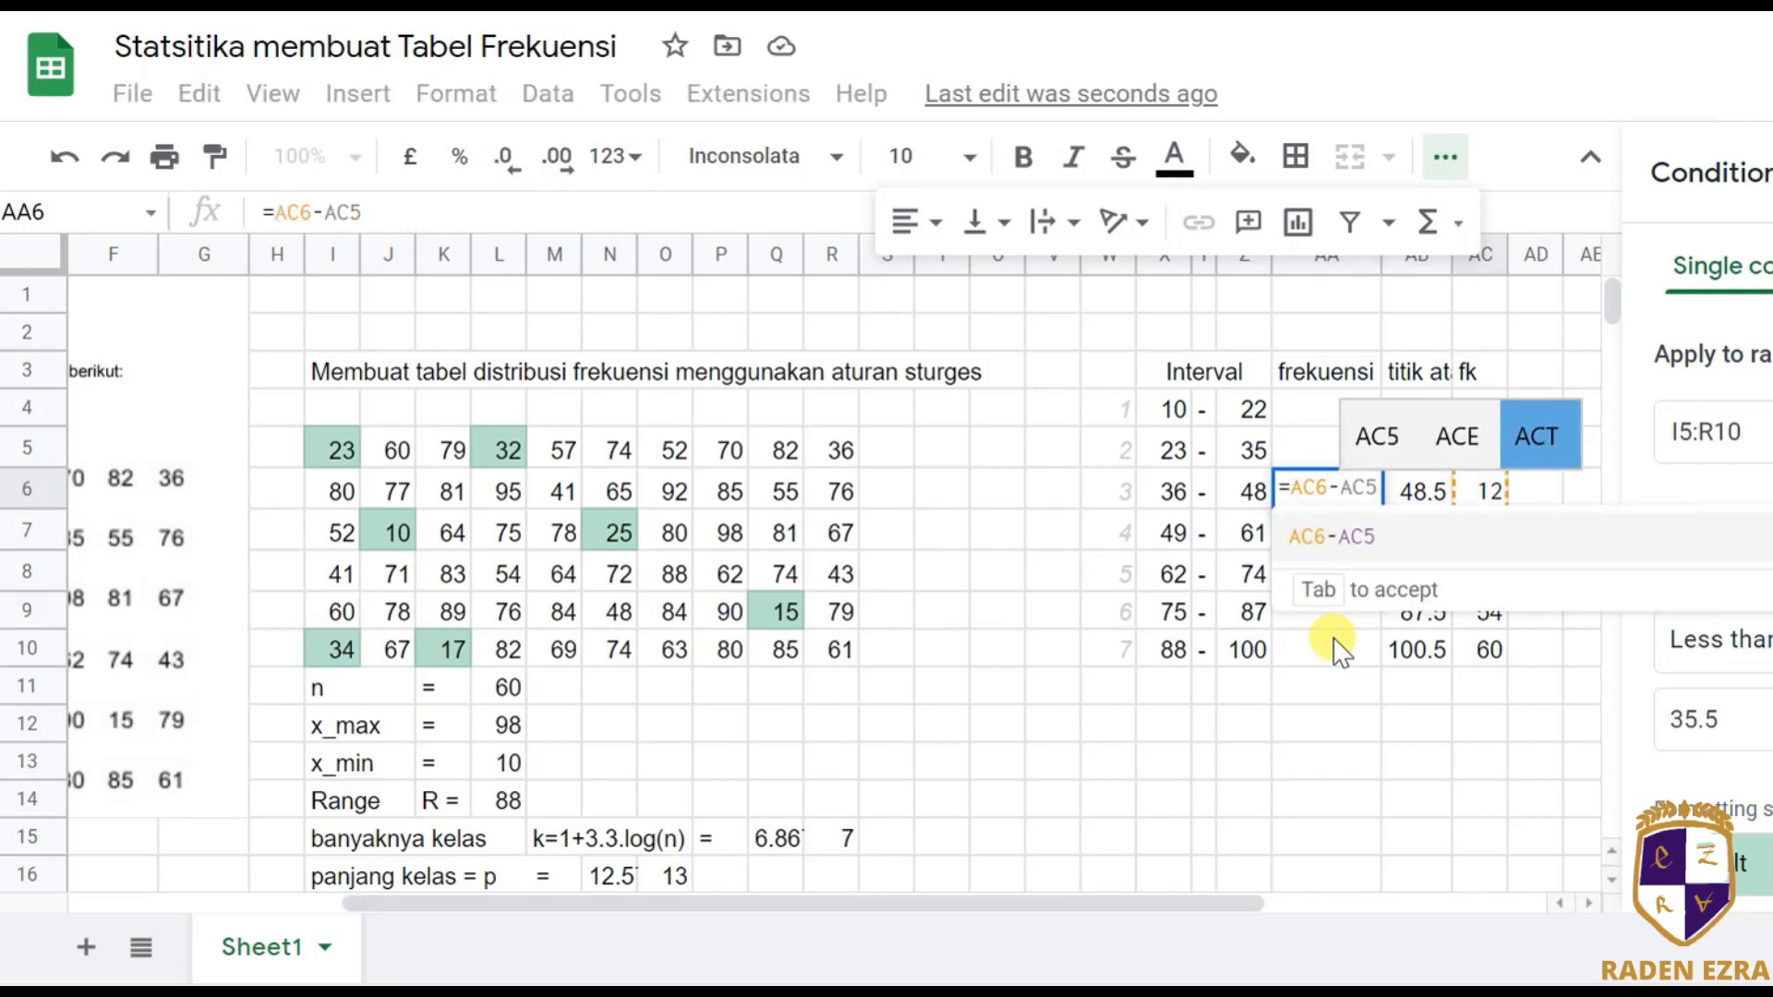
pyautogui.press('Return')
pyautogui.press('Up')
# Copy the AA6 frequency formula into AA7 through AA10 for the remaining classes.
pyautogui.press('Down')
pyautogui.hotkey('ctrl', 'v')
pyautogui.press('Down')
pyautogui.hotkey('ctrl', 'v')
pyautogui.press('Down')
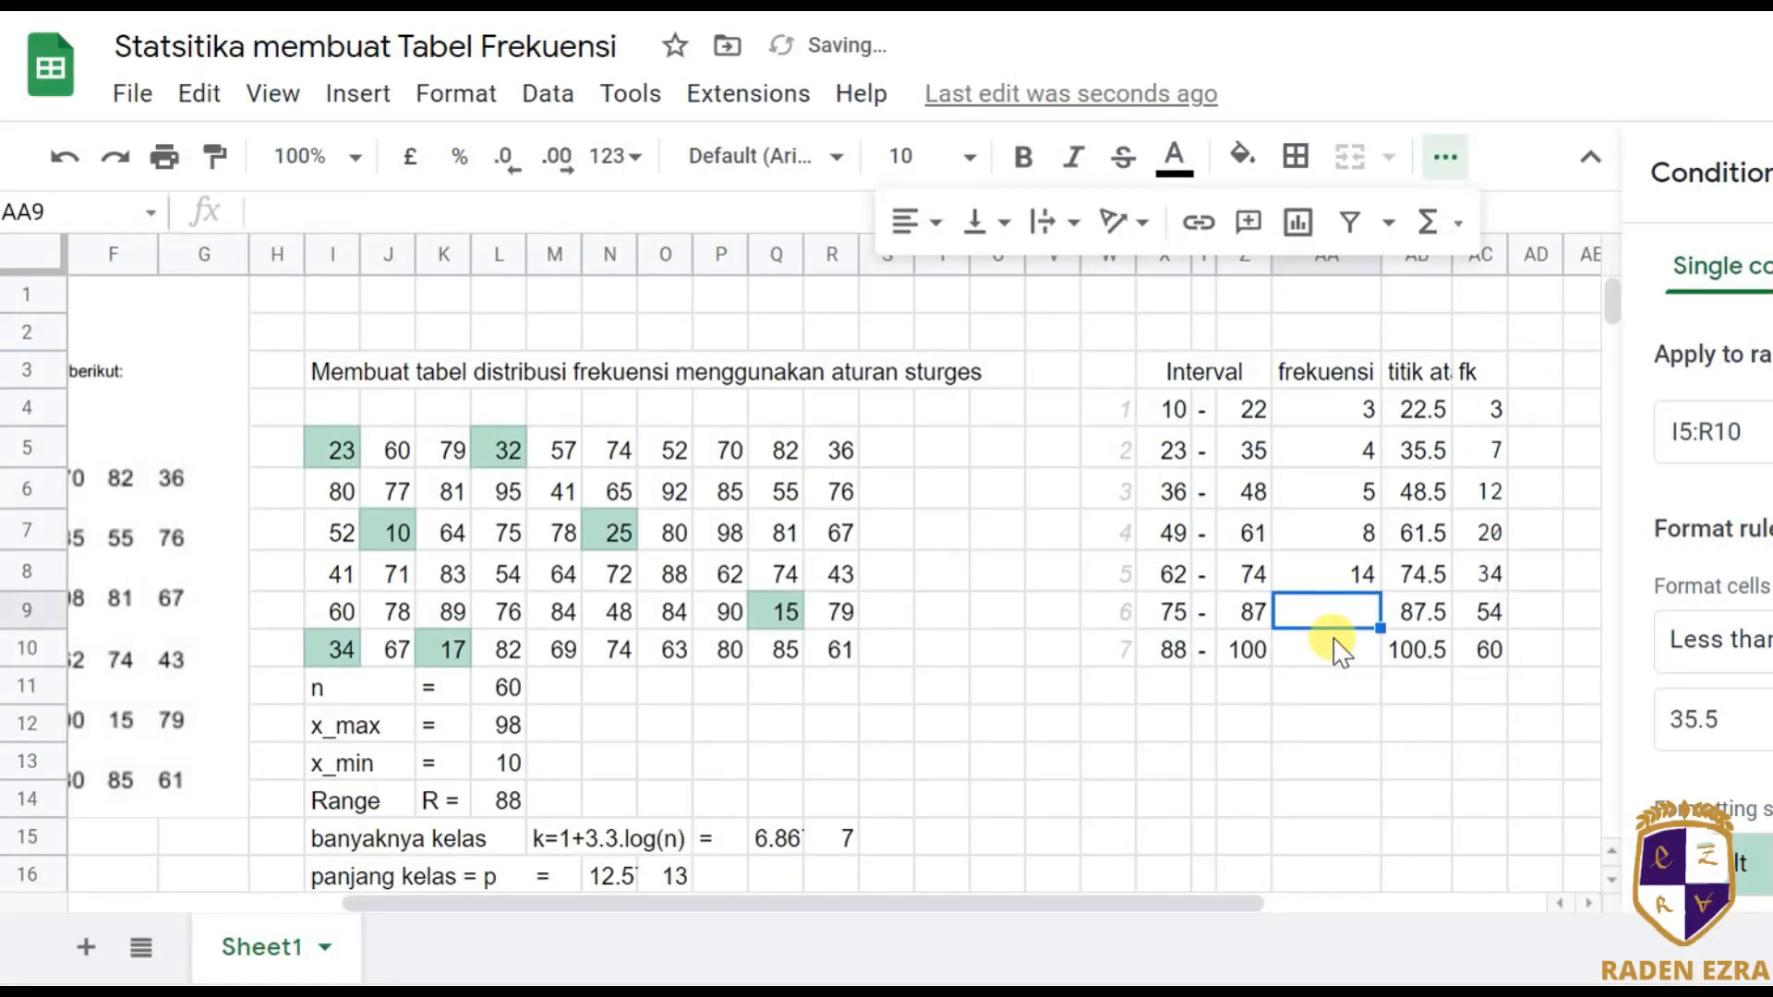
pyautogui.hotkey('ctrl', 'v')
pyautogui.press('Down')
pyautogui.hotkey('ctrl', 'v')
# Total the class frequencies in AA11 with the formula =sum(AA4:AA10).
pyautogui.press('Down')
pyautogui.hotkey('ctrl', 'v')
pyautogui.write('=sum(')
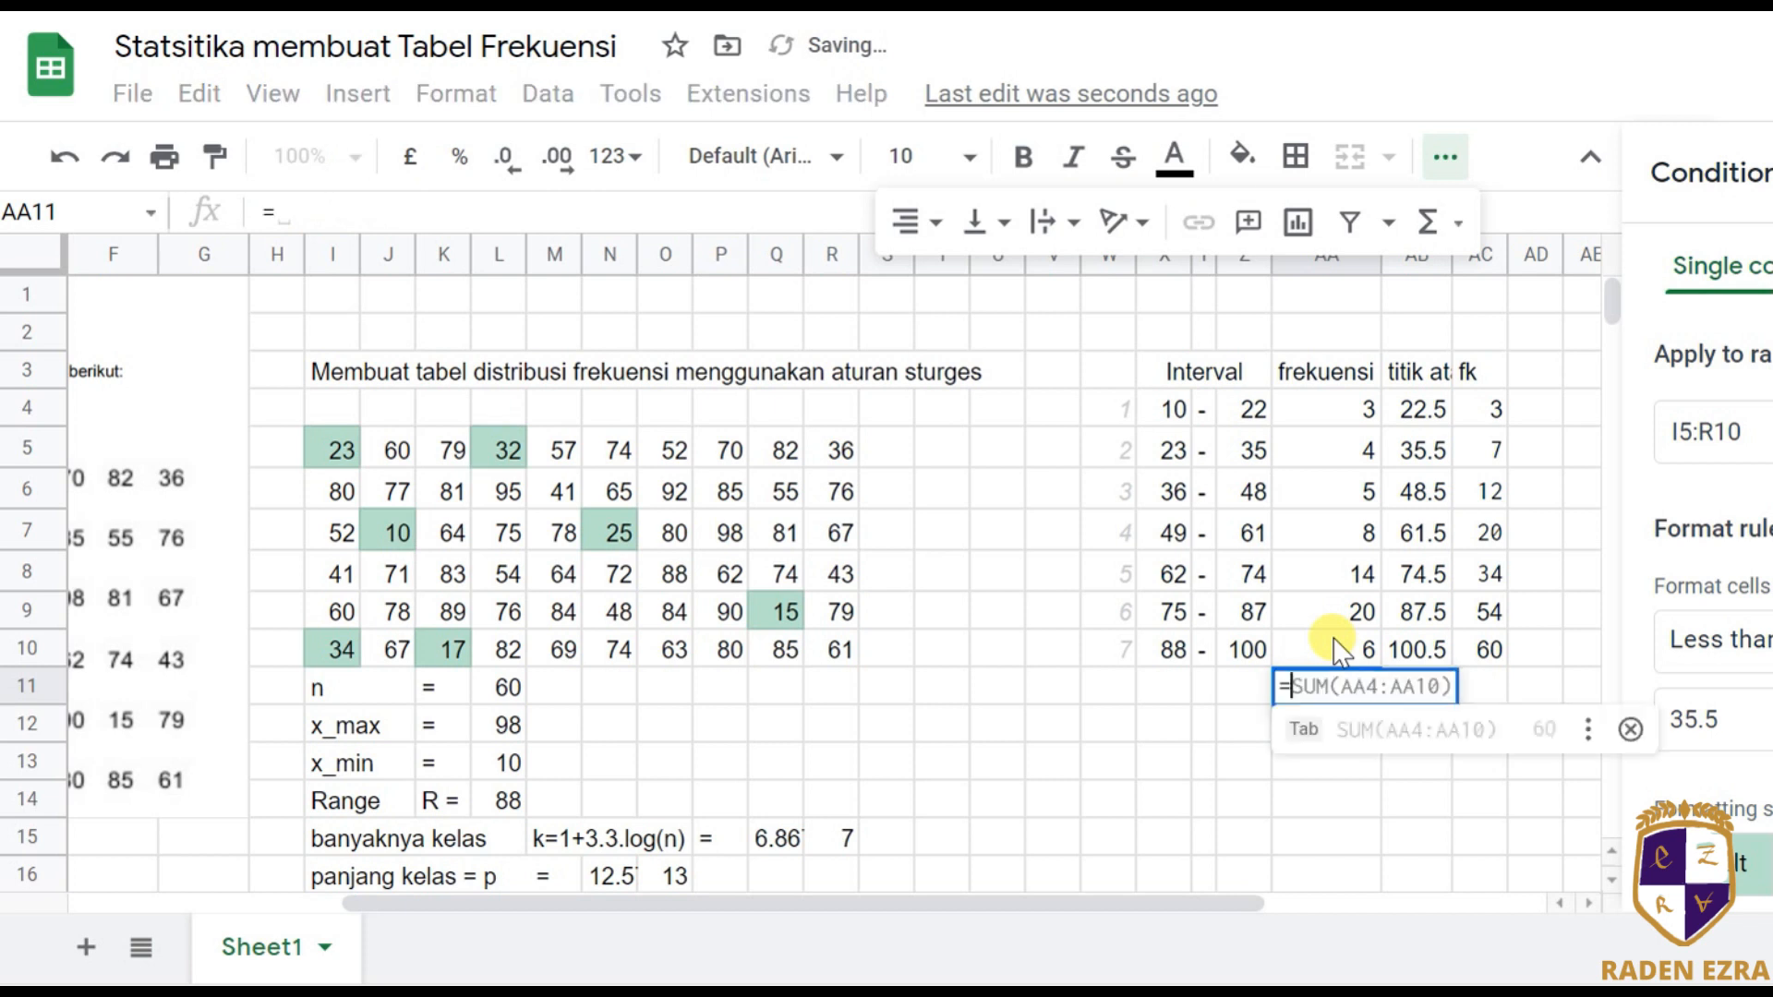
pyautogui.click(1338, 649)
pyautogui.hotkey('shift', 'Up')
pyautogui.hotkey('shift', 'Up')
pyautogui.hotkey('shift', 'Up')
pyautogui.hotkey('shift', 'Up')
pyautogui.hotkey('shift', 'Up')
pyautogui.hotkey('shift', 'Up')
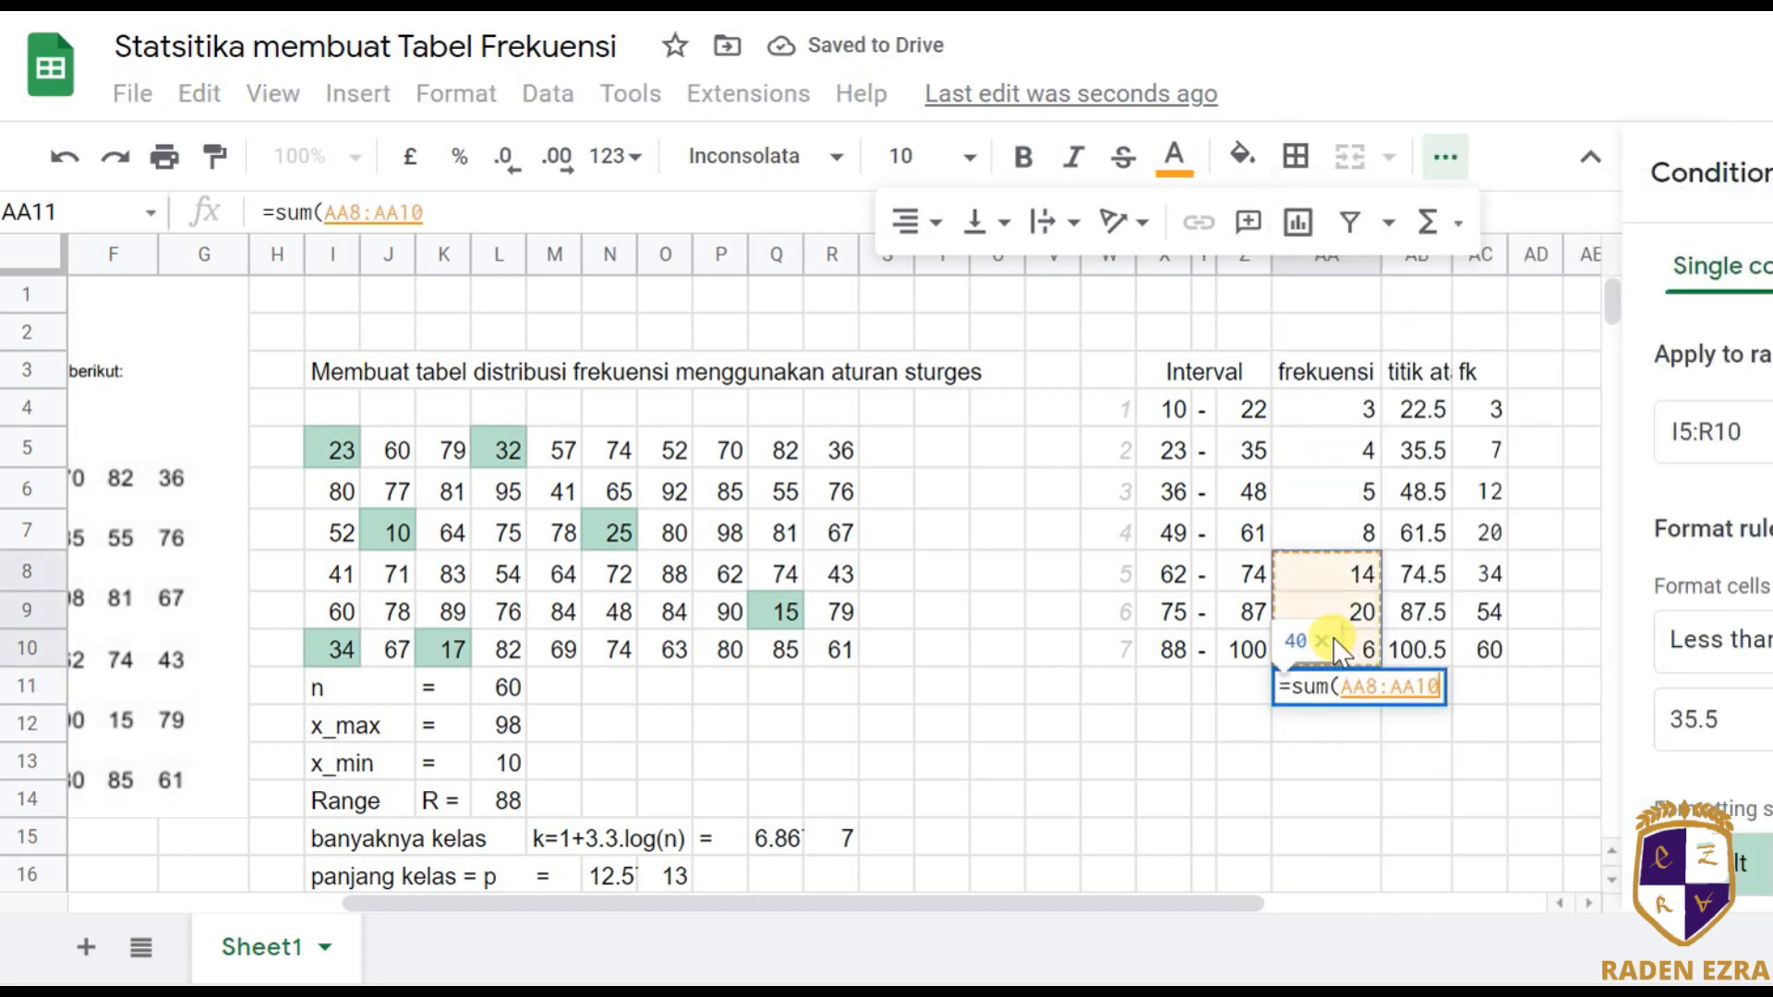
pyautogui.press('Return')
pyautogui.press('Up')
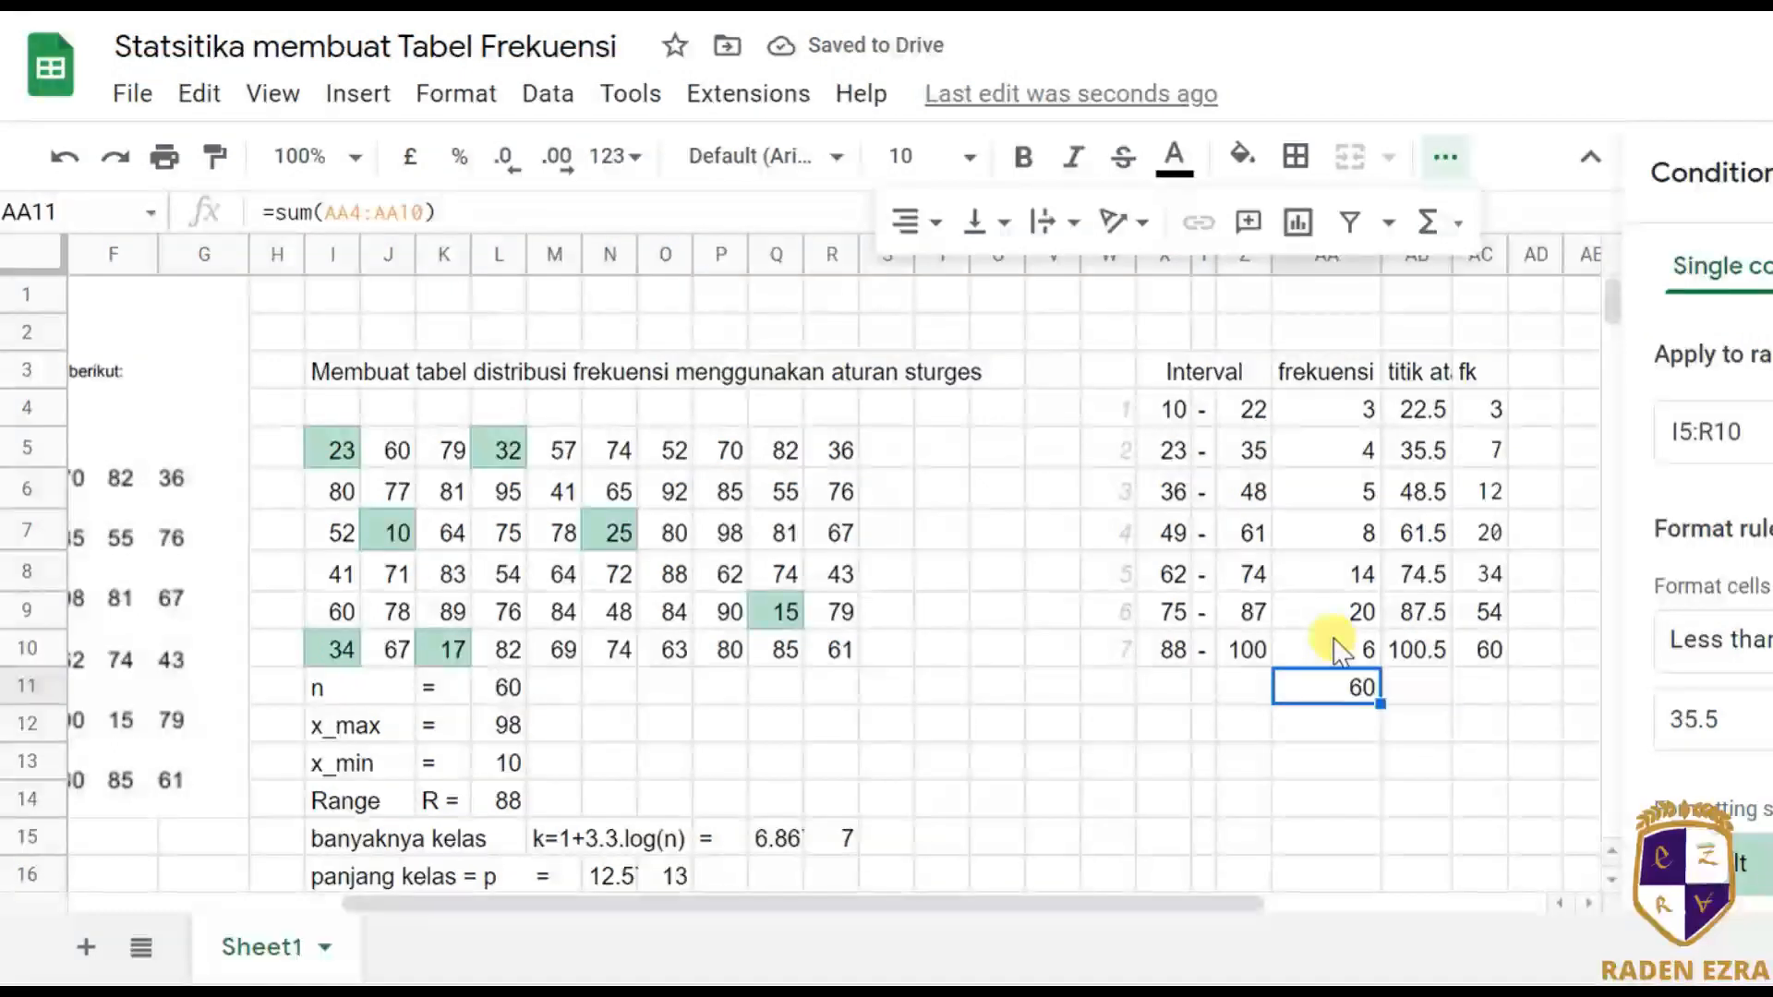
pyautogui.hotkey('shift', 'Left')
pyautogui.hotkey('shift', 'Left')
pyautogui.hotkey('shift', 'Up')
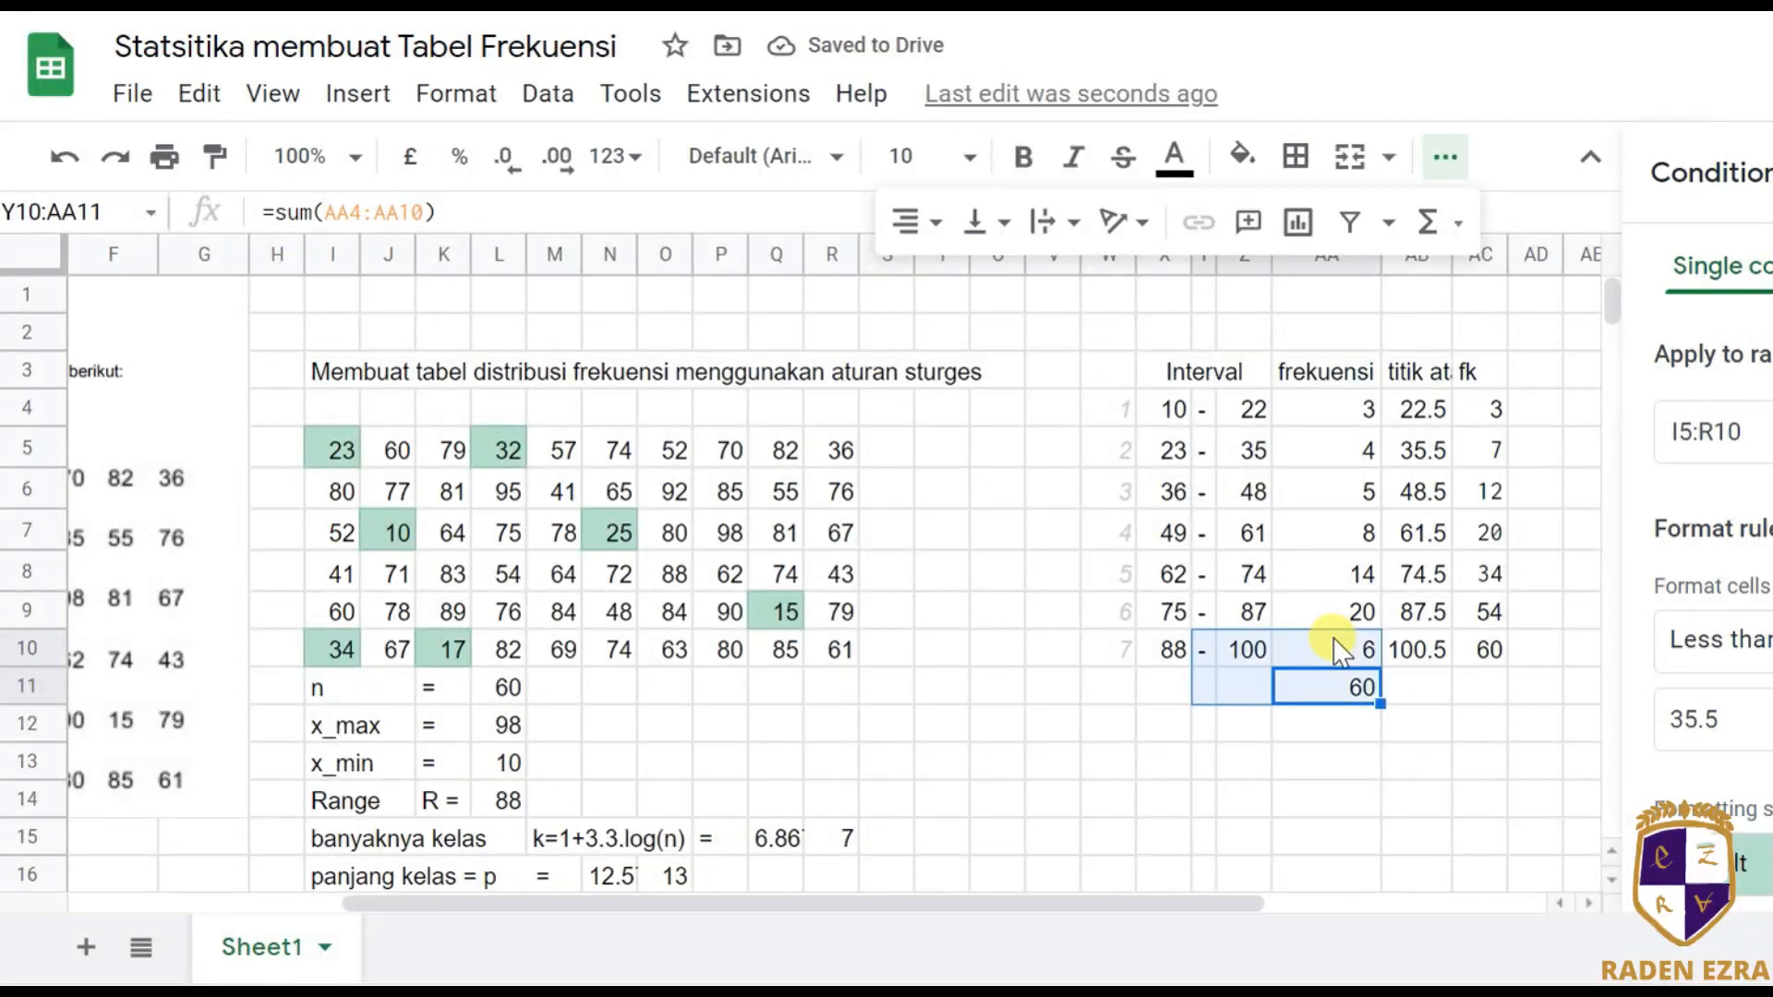
pyautogui.hotkey('shift', 'Left')
pyautogui.press('Right')
pyautogui.click(1339, 646)
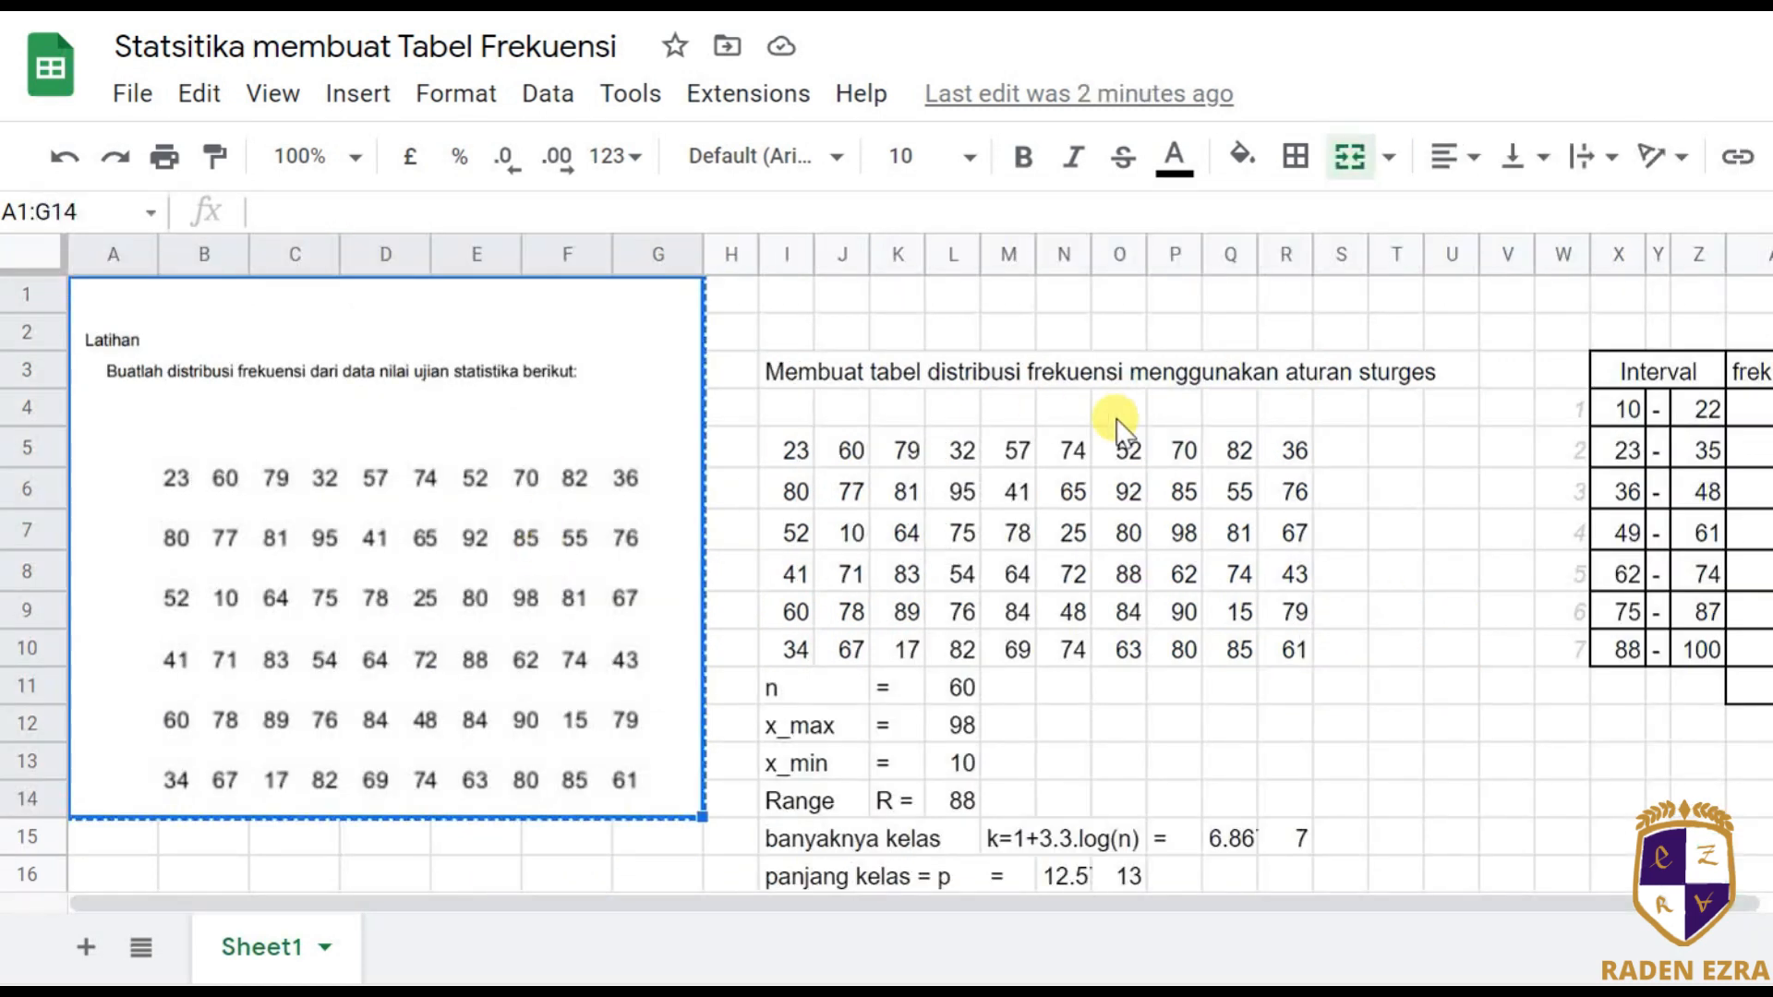
# Hide the gridlines of Sheet1.
pyautogui.scroll(-1, 1117, 429)
pyautogui.moveTo(1082, 901); pyautogui.dragTo(1302, 901)
pyautogui.scroll(1, 1320, 794)
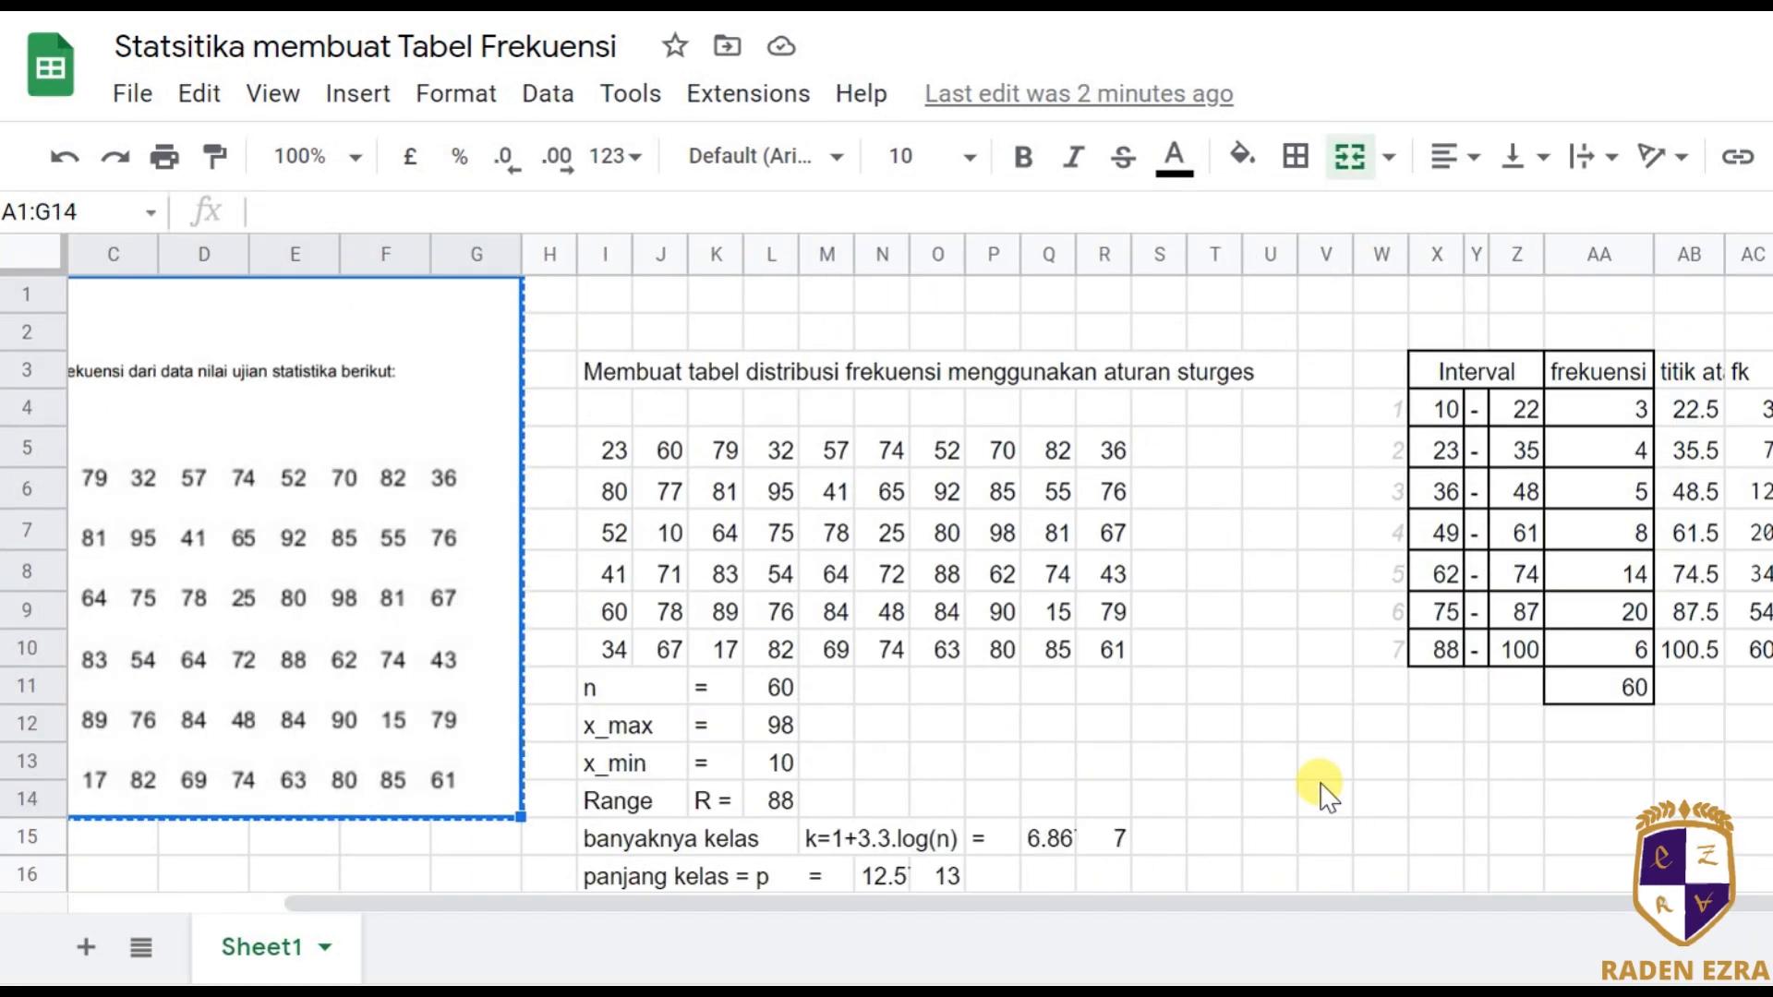
pyautogui.scroll(-1, 1320, 794)
pyautogui.scroll(1, 1320, 794)
pyautogui.click(545, 100)
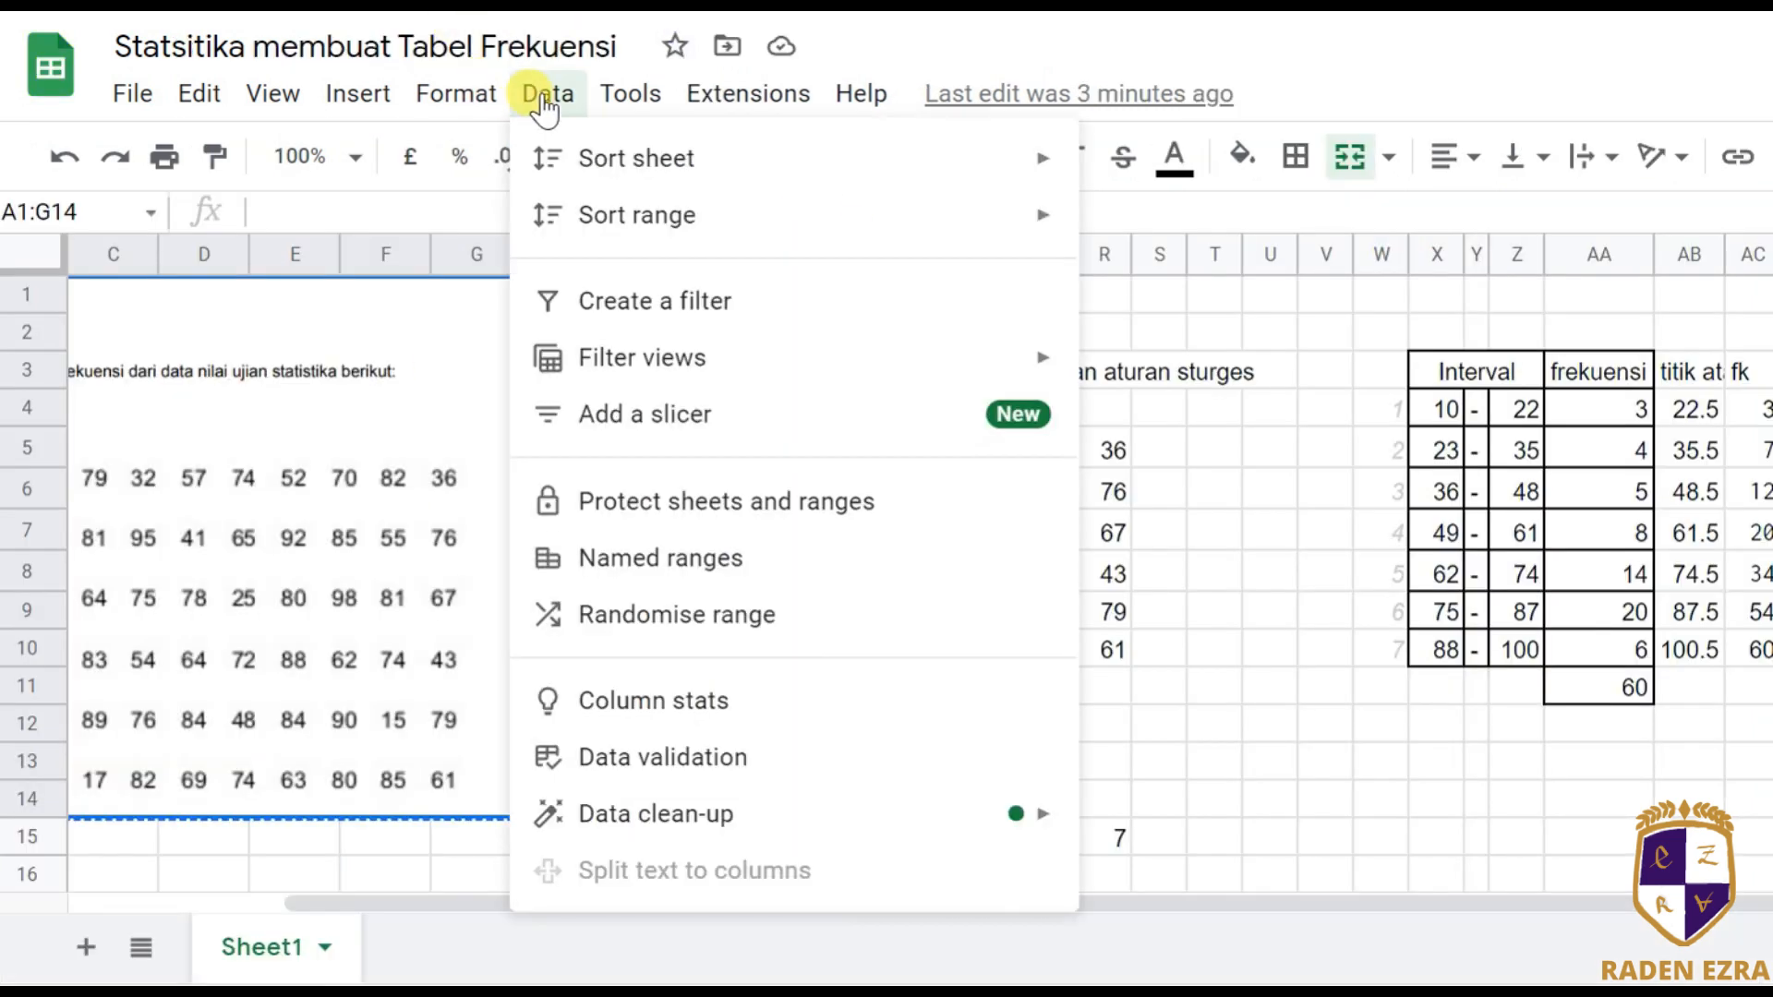
pyautogui.moveTo(282, 101)
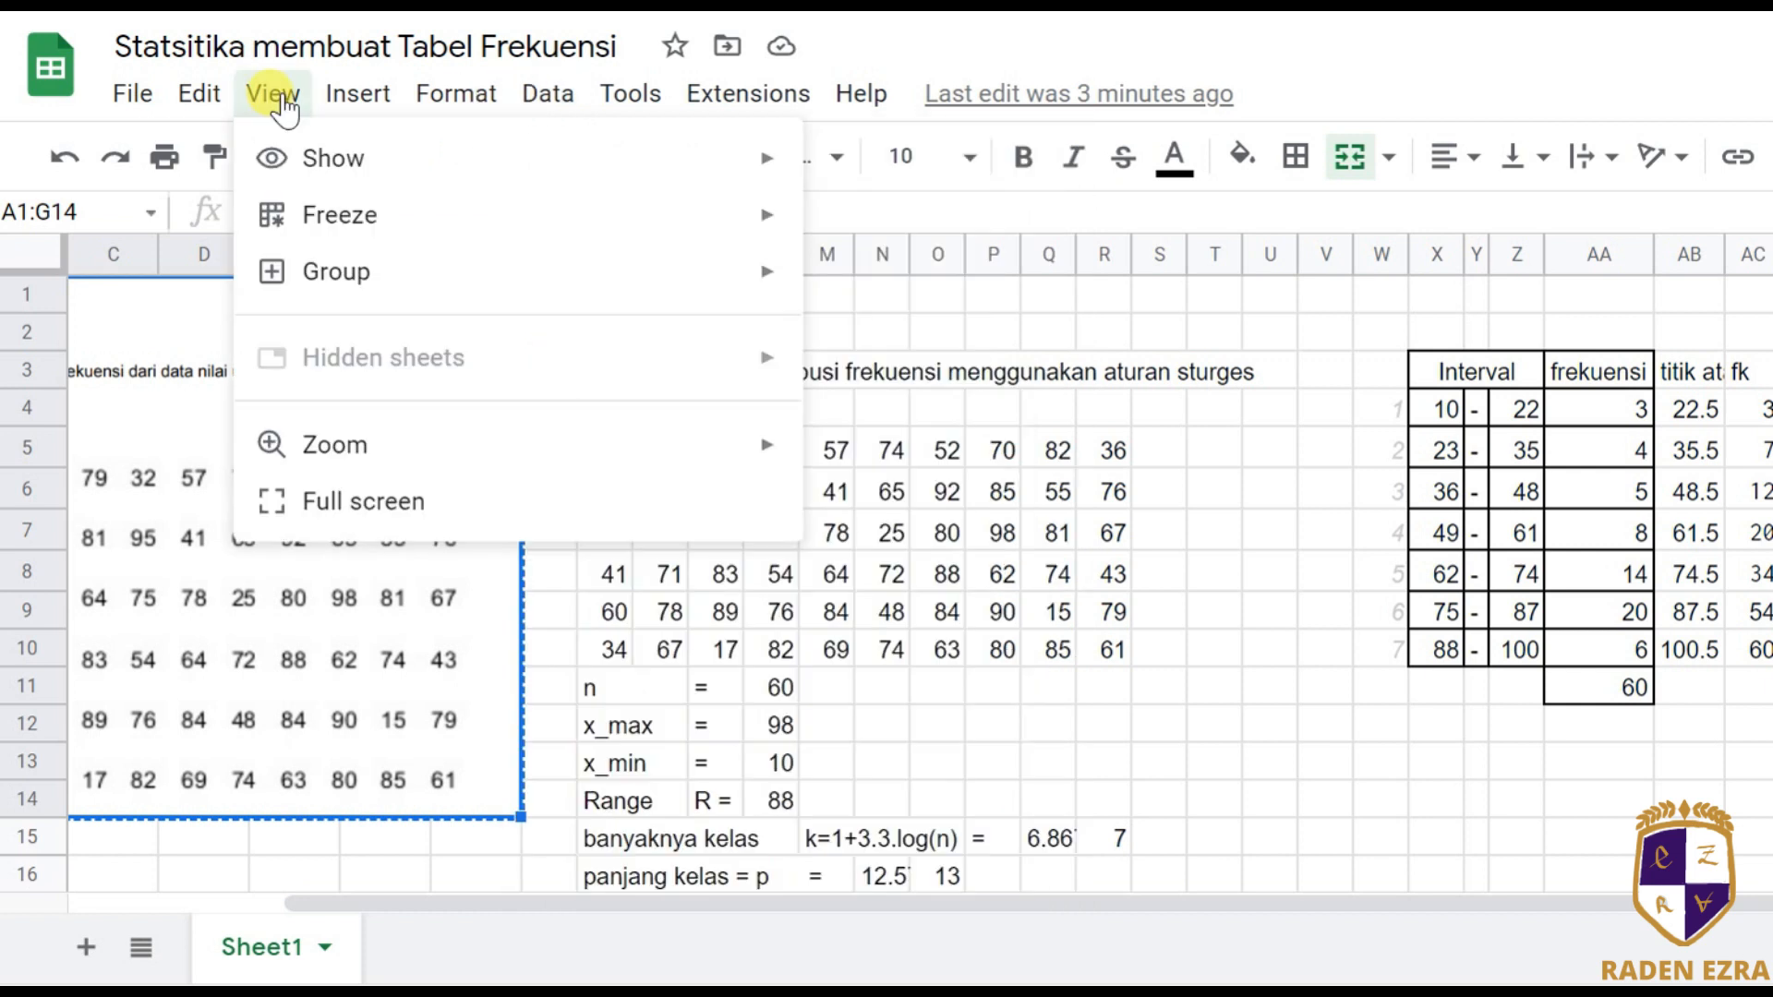
pyautogui.moveTo(333, 158)
pyautogui.click(870, 208)
pyautogui.scroll(-1, 1231, 532)
pyautogui.scroll(1, 1231, 533)
pyautogui.scroll(-1, 1231, 532)
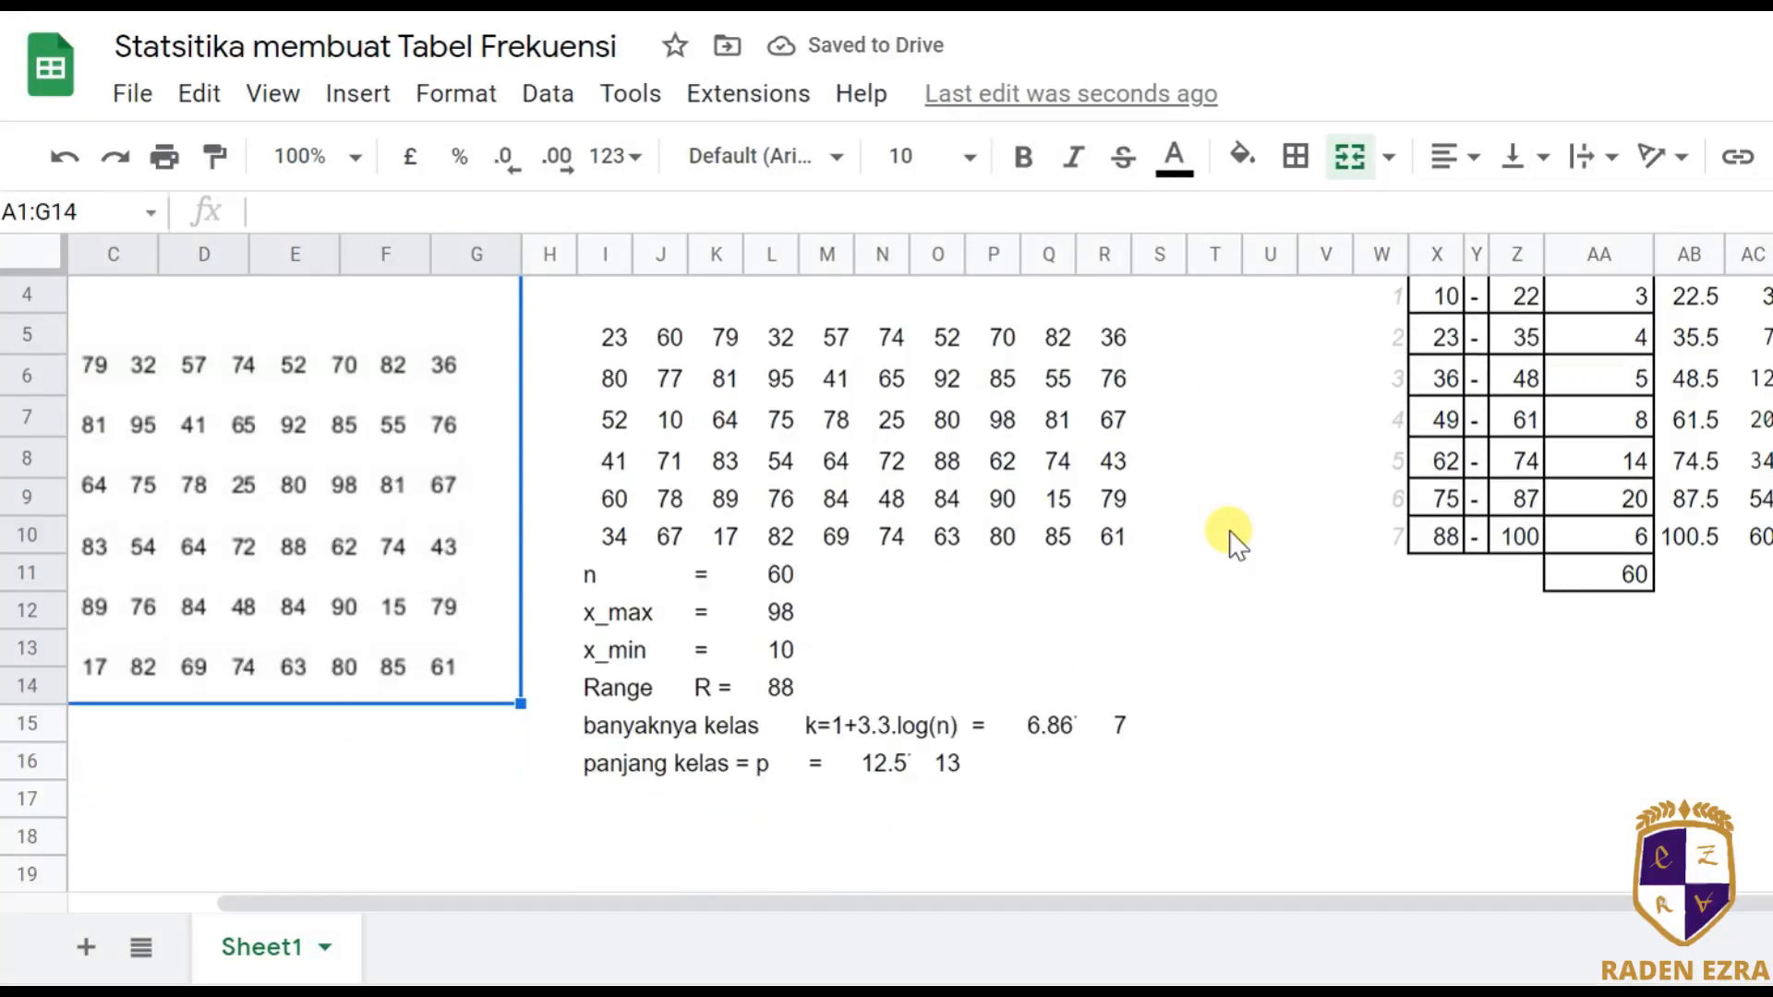
pyautogui.scroll(1, 1232, 533)
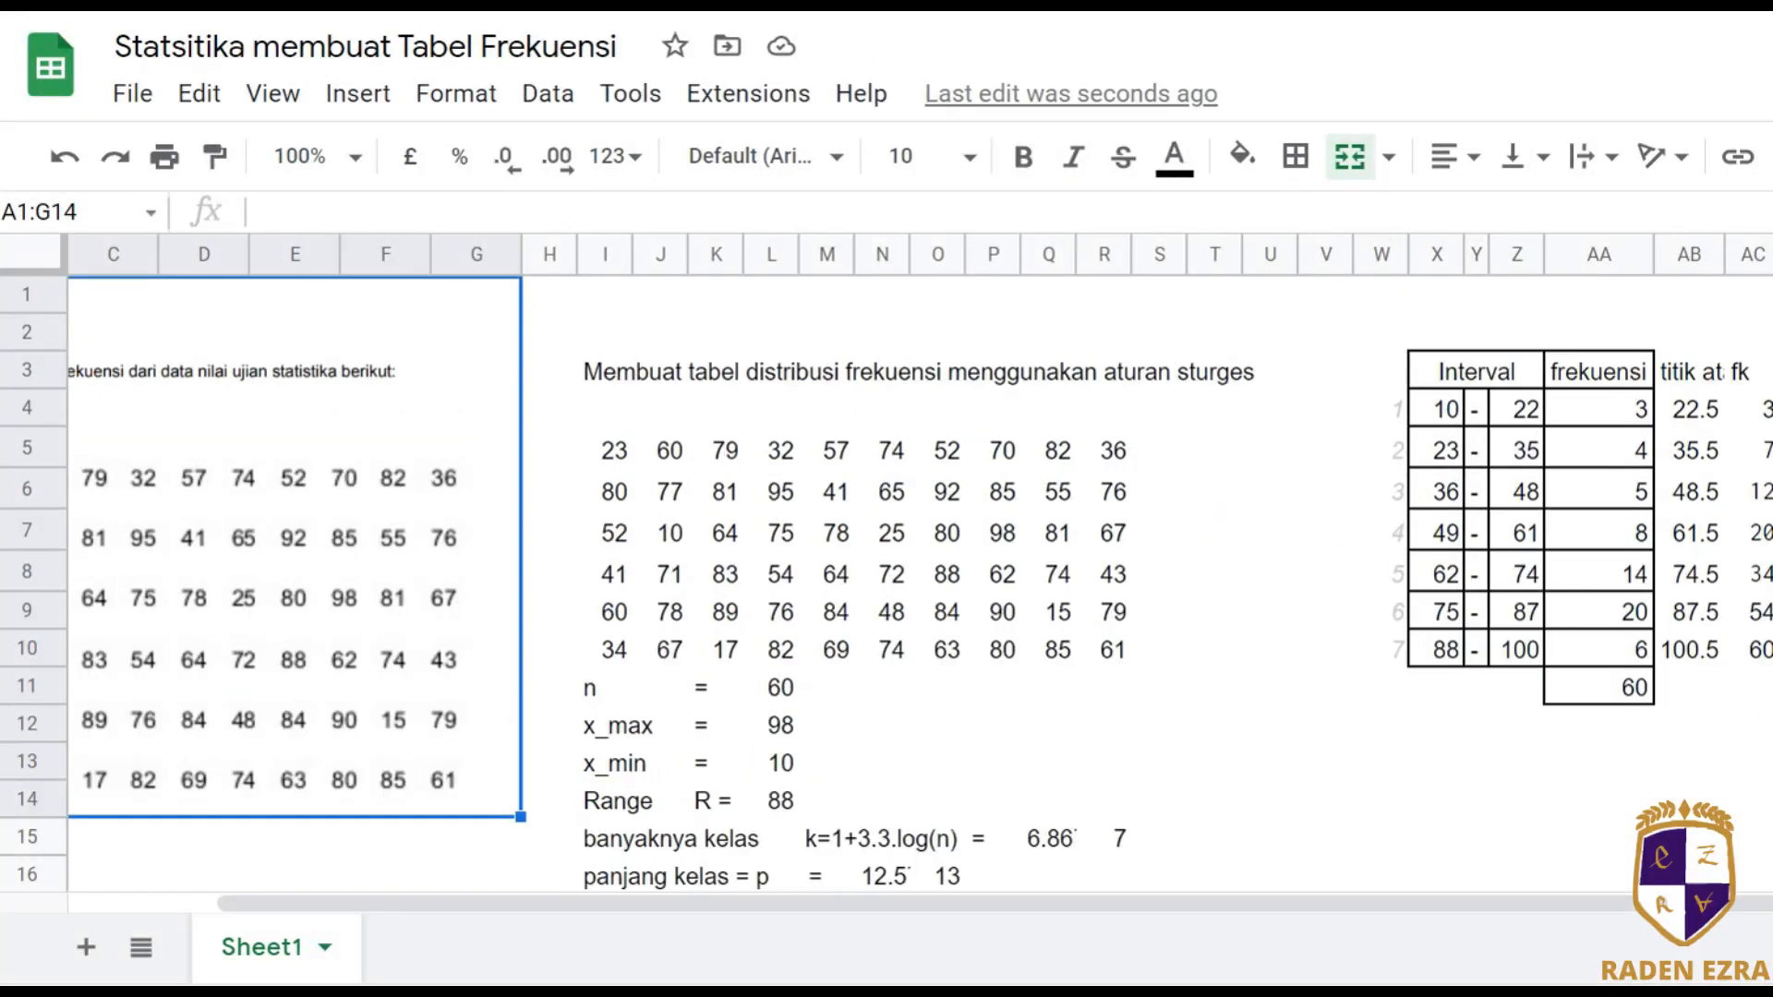
# Zoom out the sheet and capture the area from the Sturges heading to the panjang kelas row with Snipping Tool.
pyautogui.hotkey('ctrl', '-')
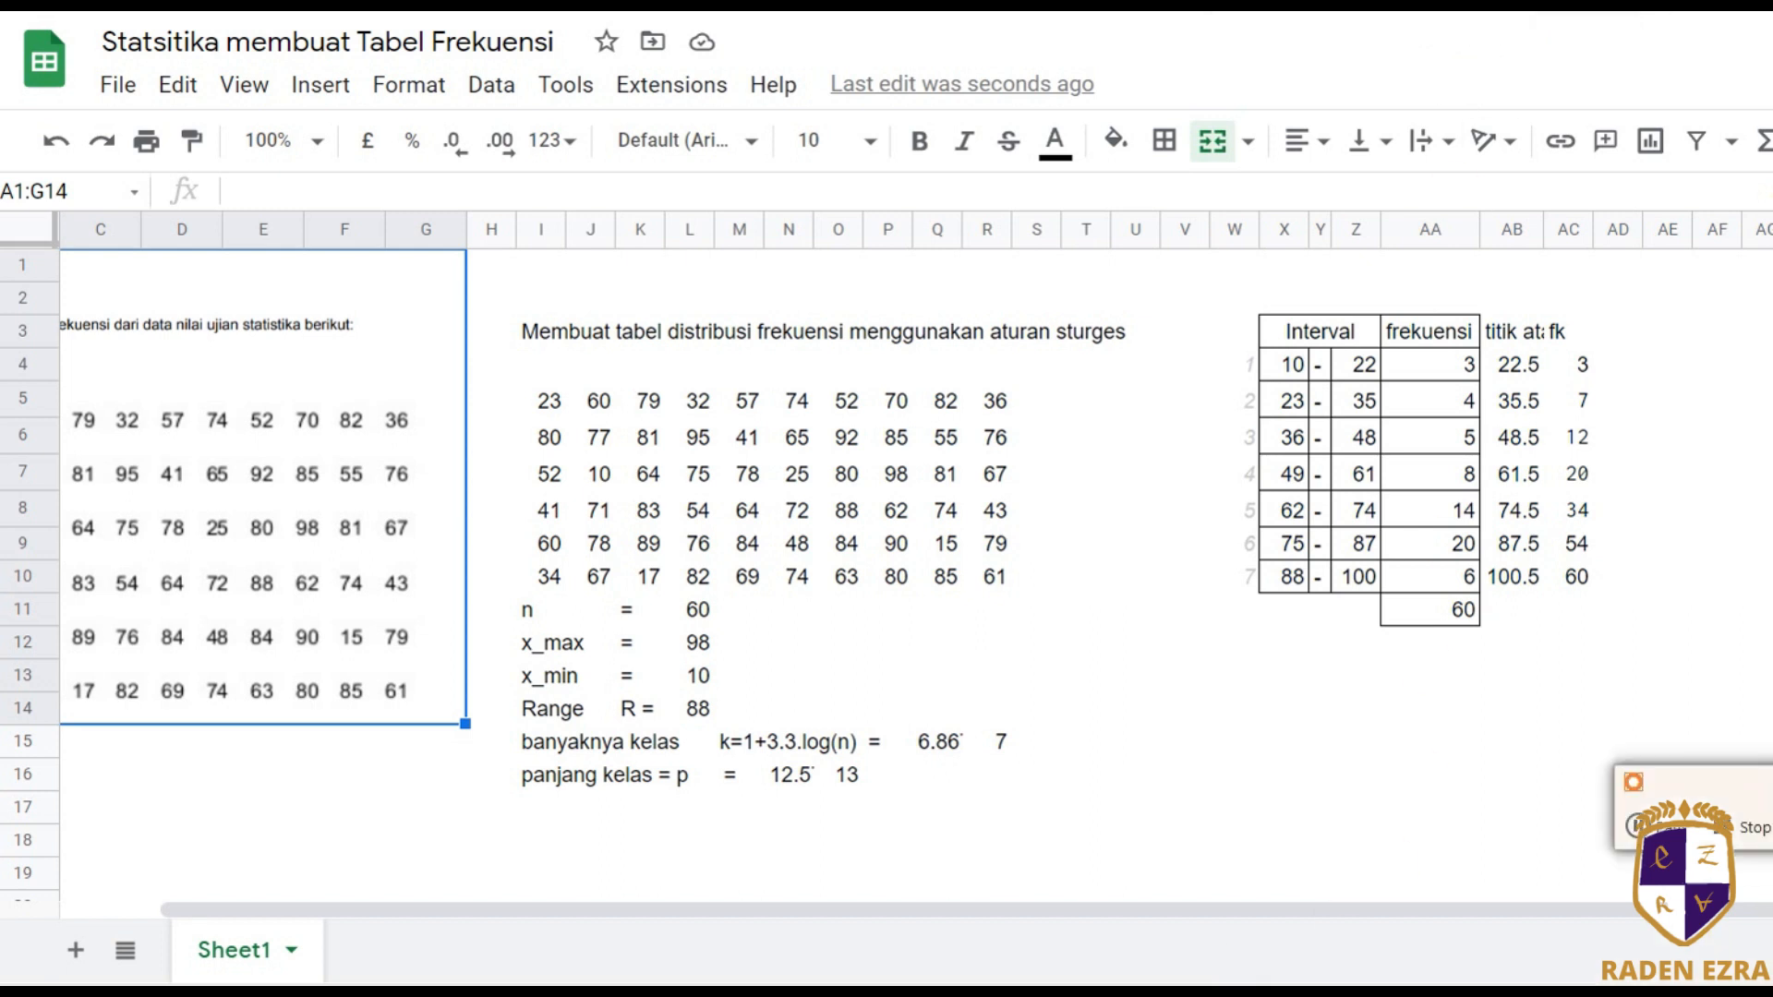
pyautogui.hotkey('alt', 'Tab')
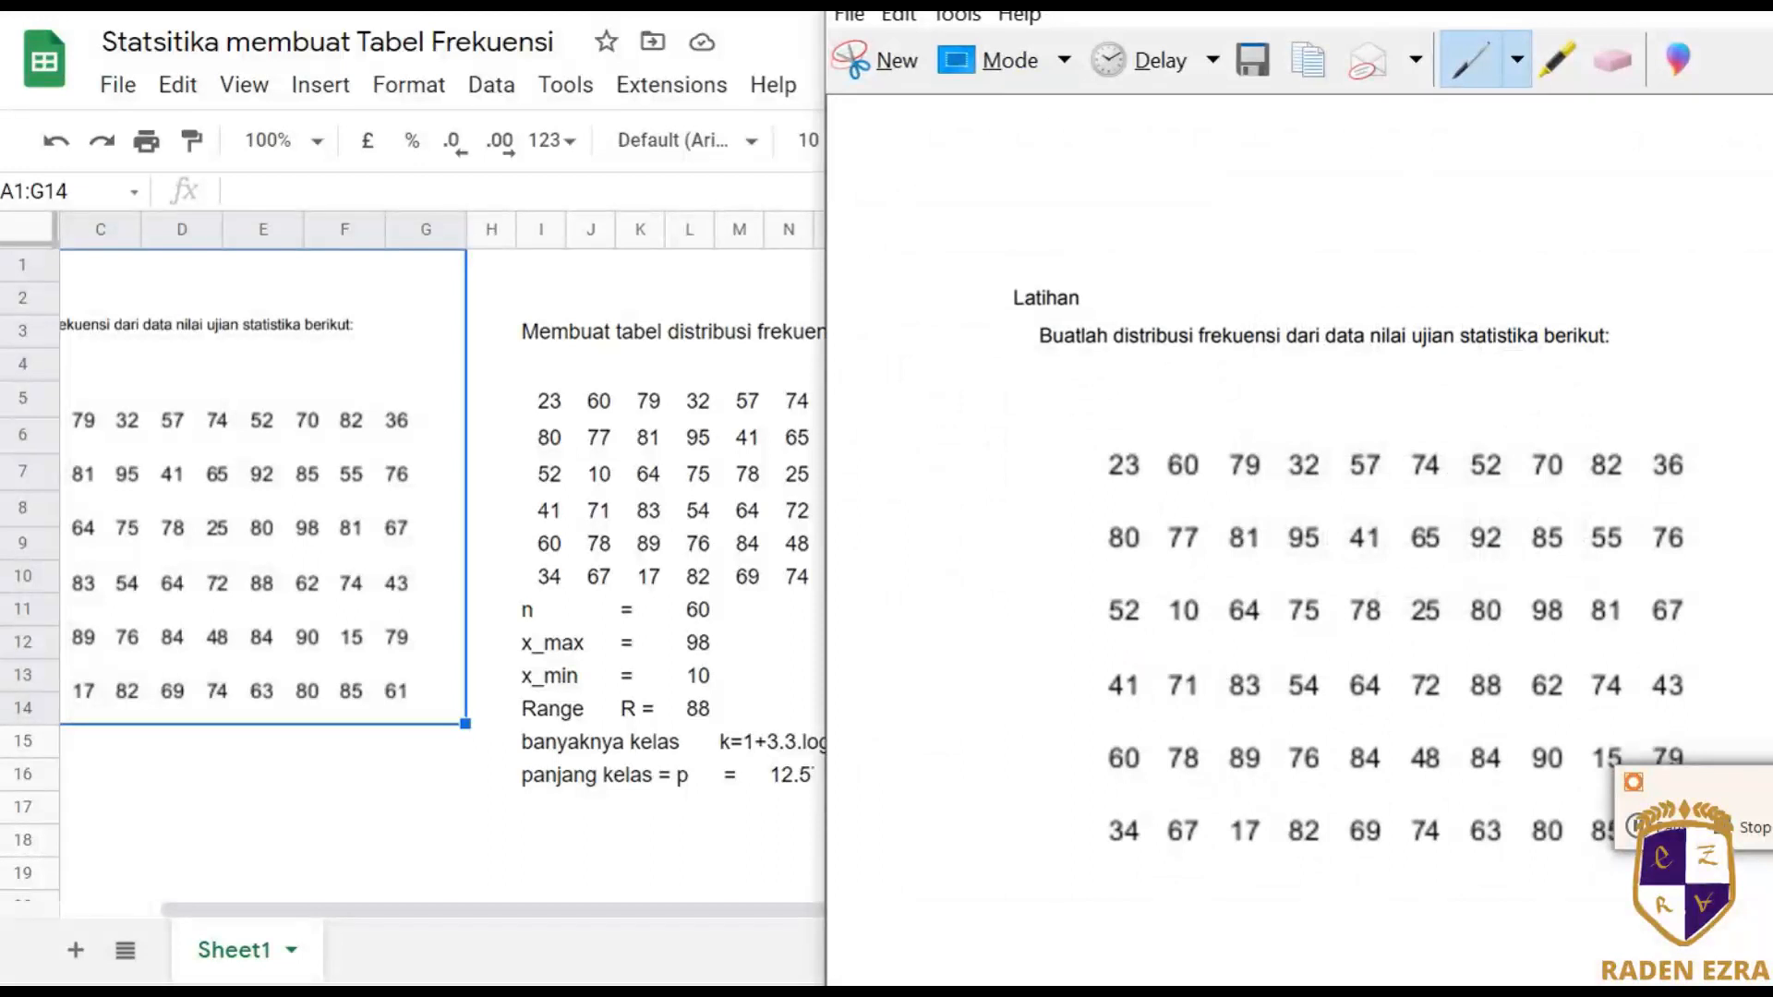
pyautogui.moveTo(1048, 5); pyautogui.dragTo(872, 81)
pyautogui.click(704, 180)
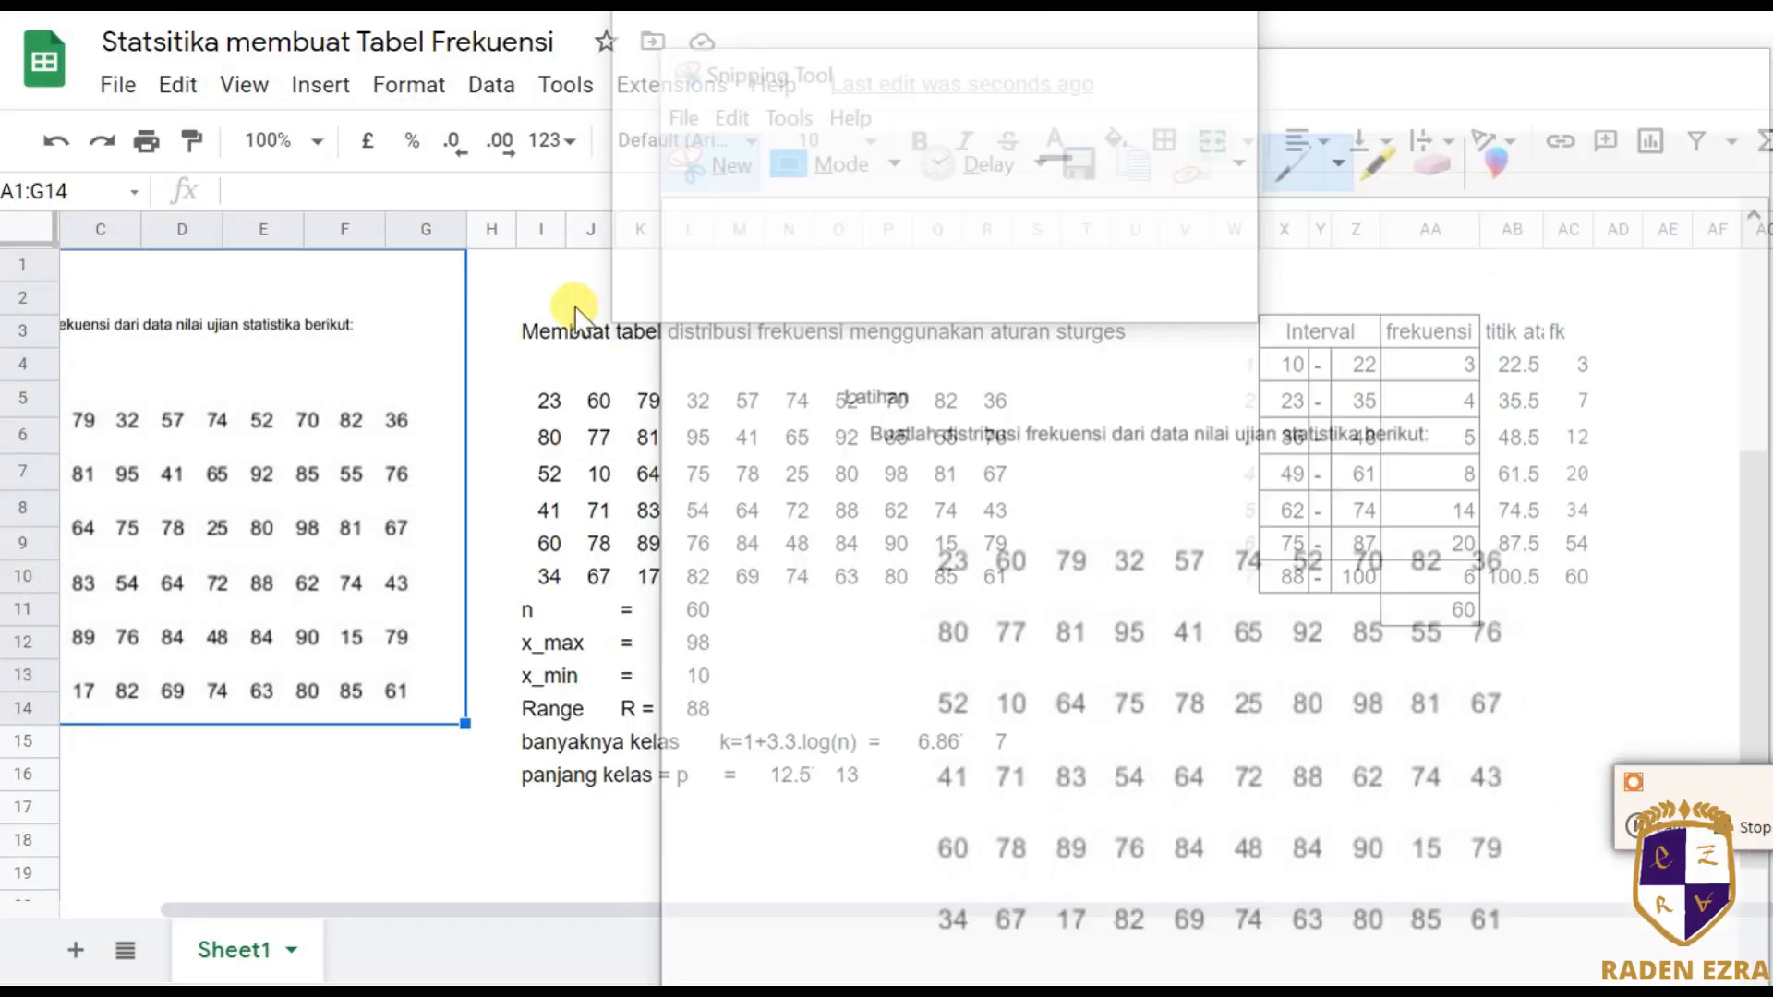
pyautogui.moveTo(503, 306); pyautogui.dragTo(1139, 807)
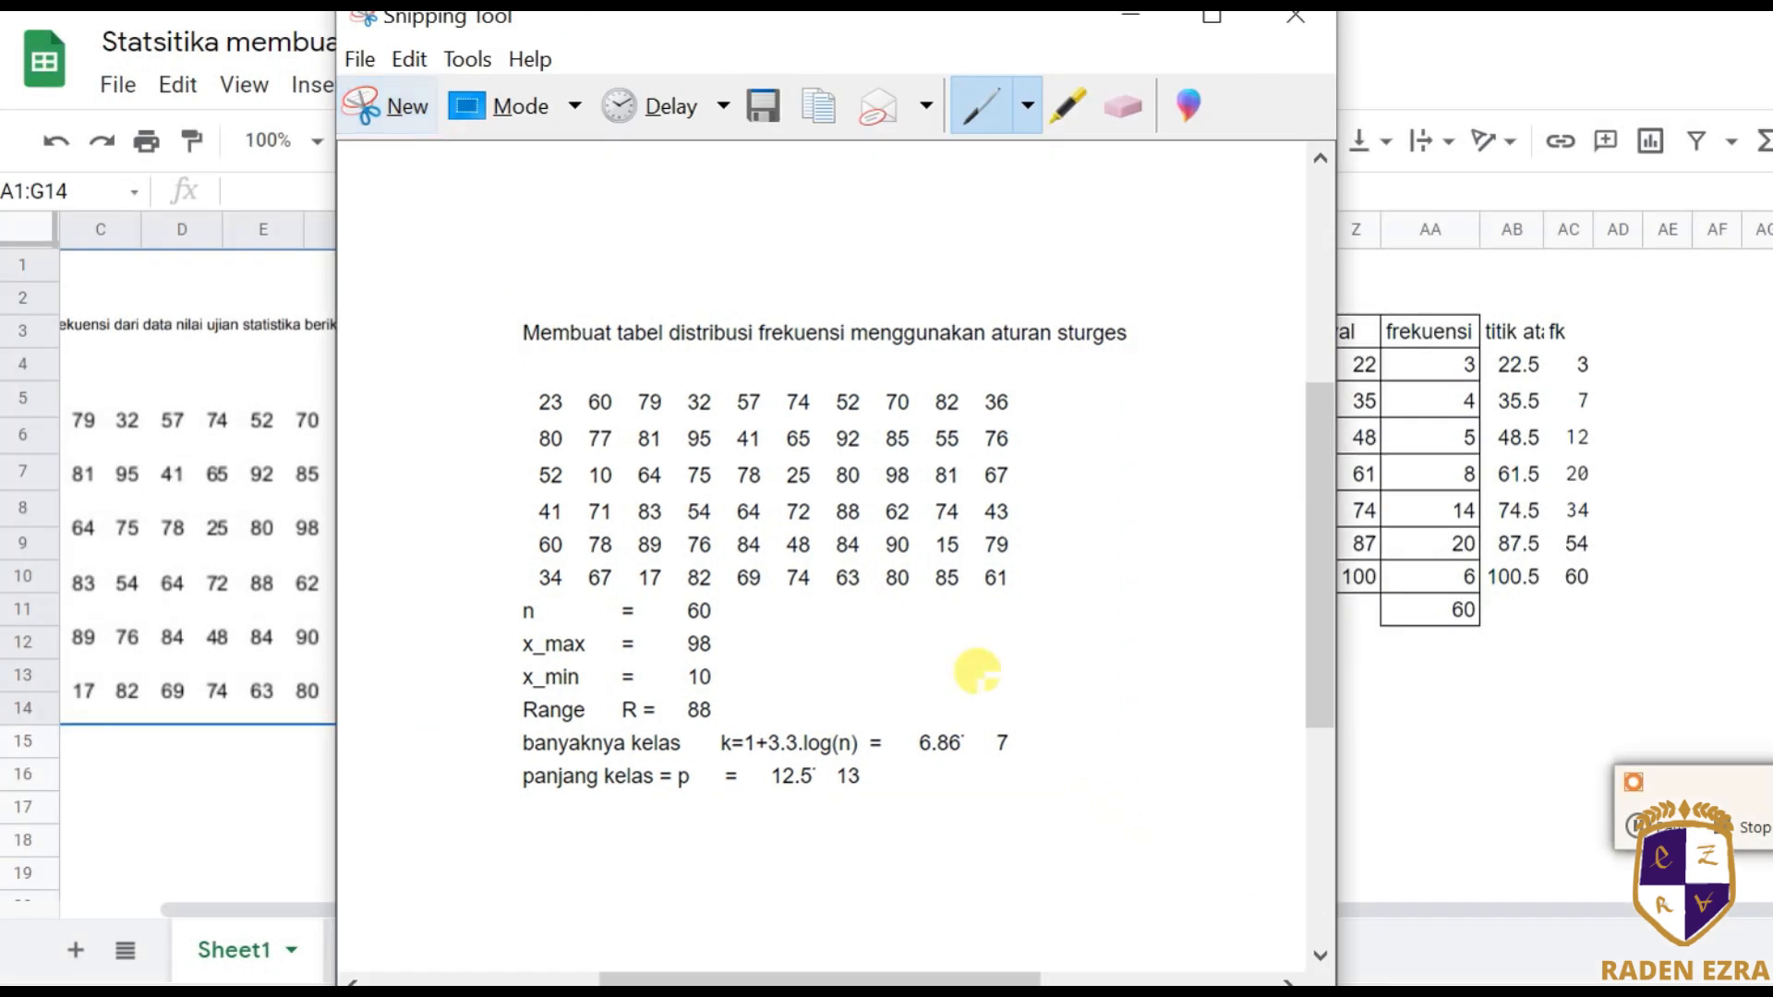
# Switch to the Statistika document in Google Docs and paste the captured image below the Latihan exercise.
pyautogui.click(812, 7)
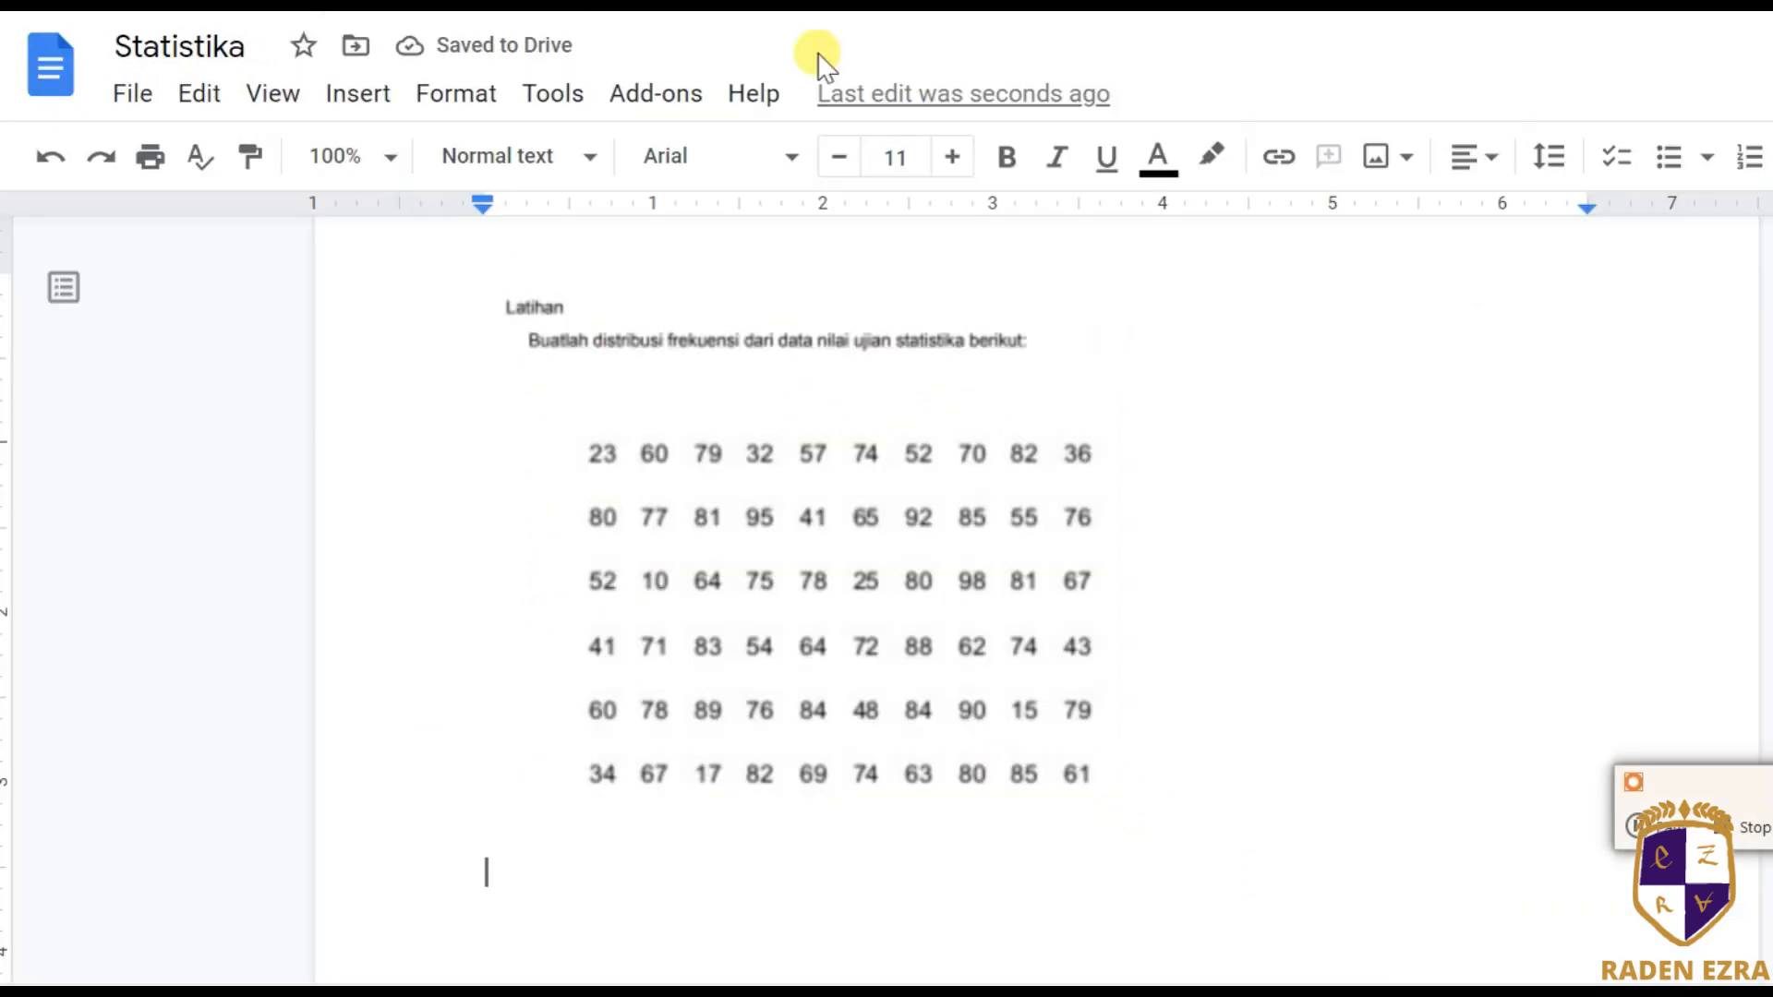
pyautogui.hotkey('ctrl', 'v')
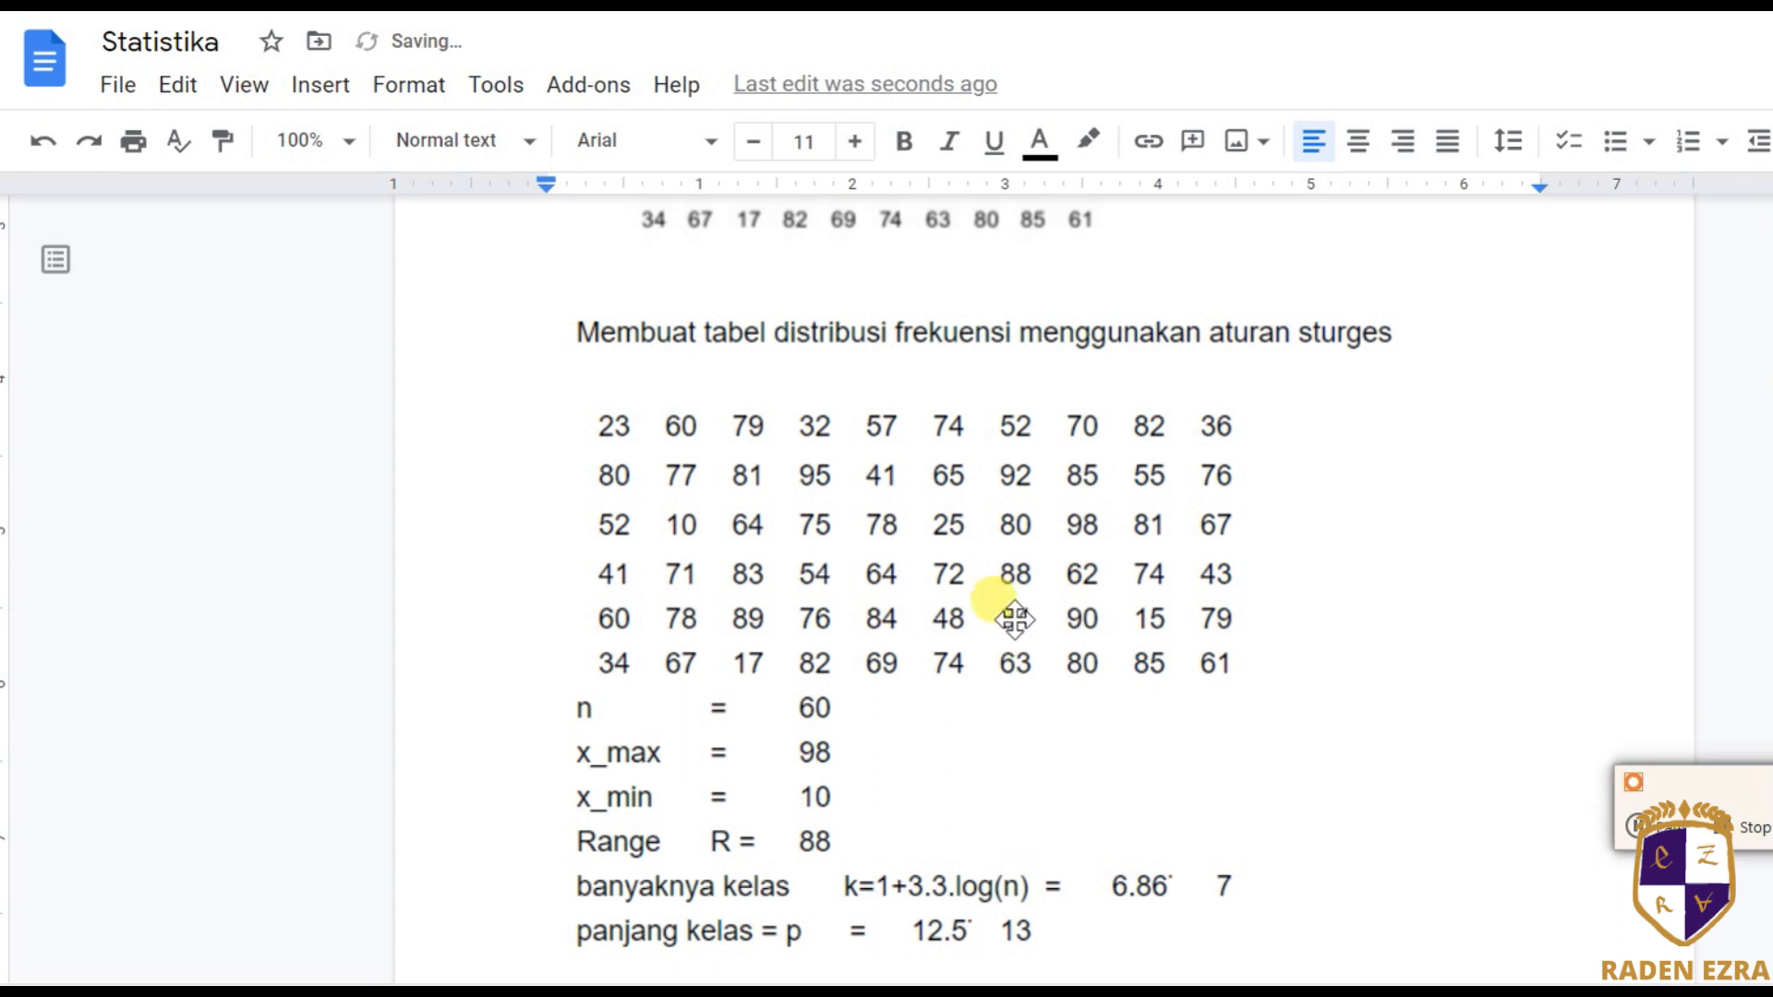
pyautogui.scroll(4, 1009, 588)
pyautogui.scroll(-3, 1022, 611)
pyautogui.scroll(-5, 1022, 610)
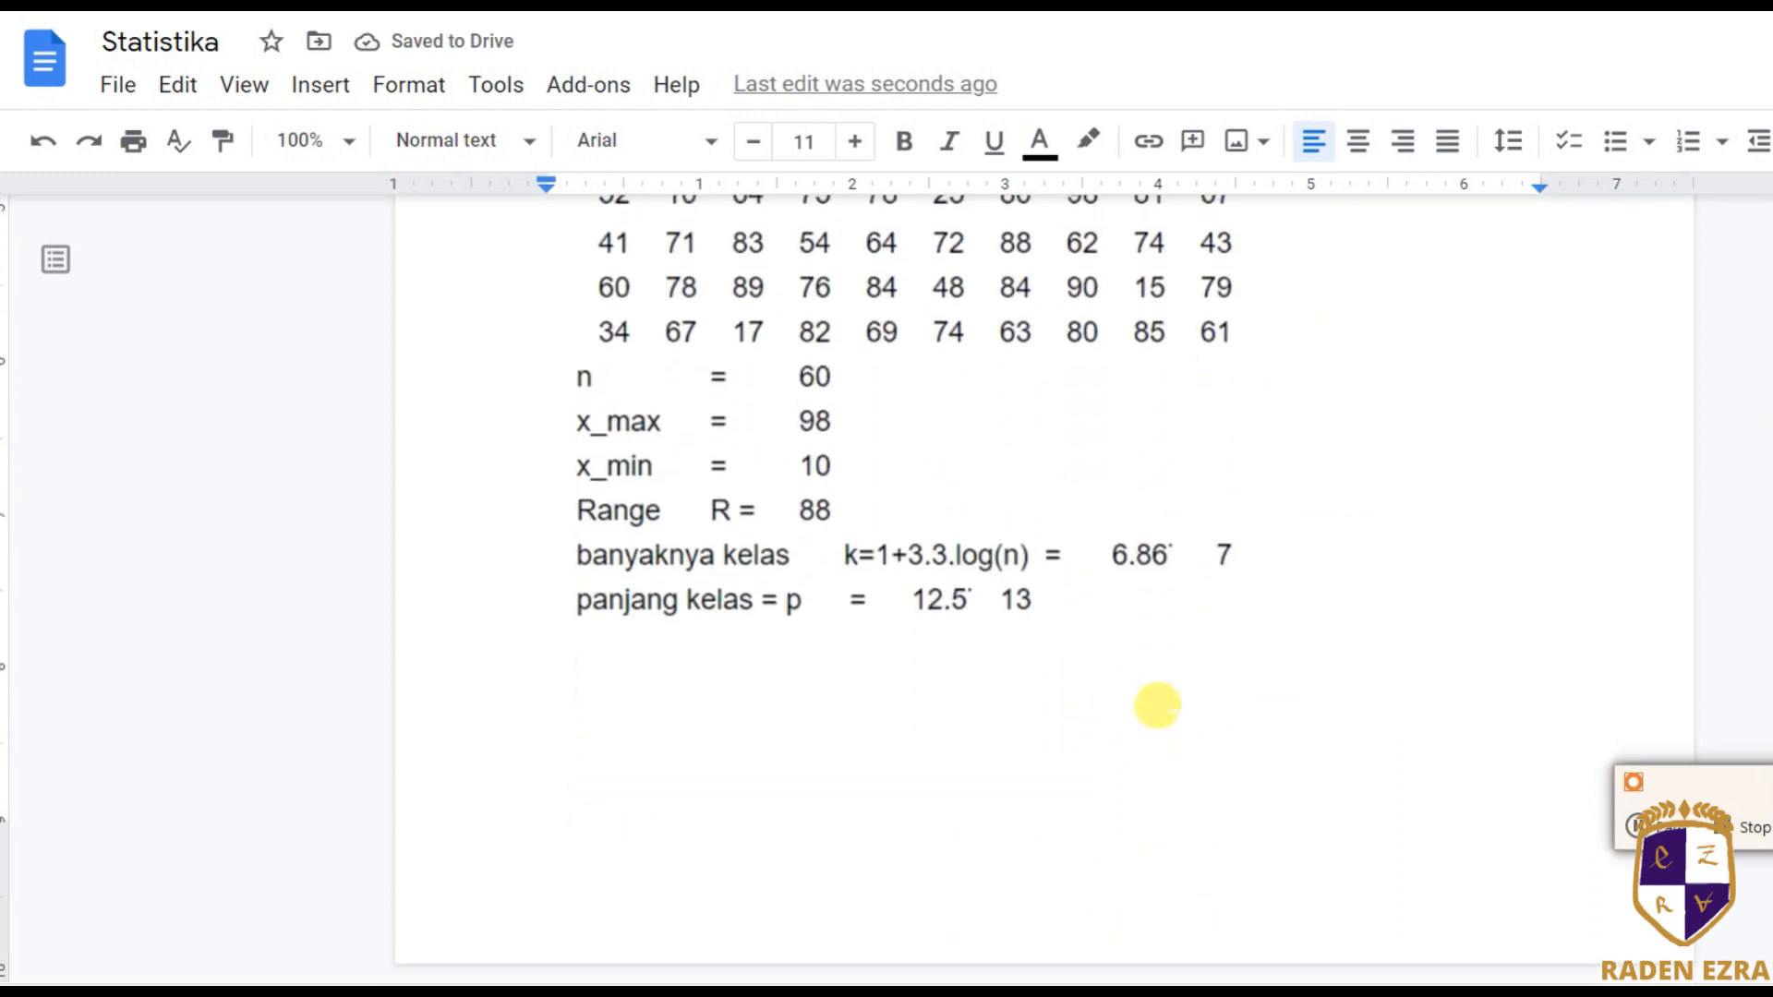
# Capture the Interval and frekuensi table from the spreadsheet with Snipping Tool and paste it on a new line in the Statistika document.
pyautogui.press('Return')
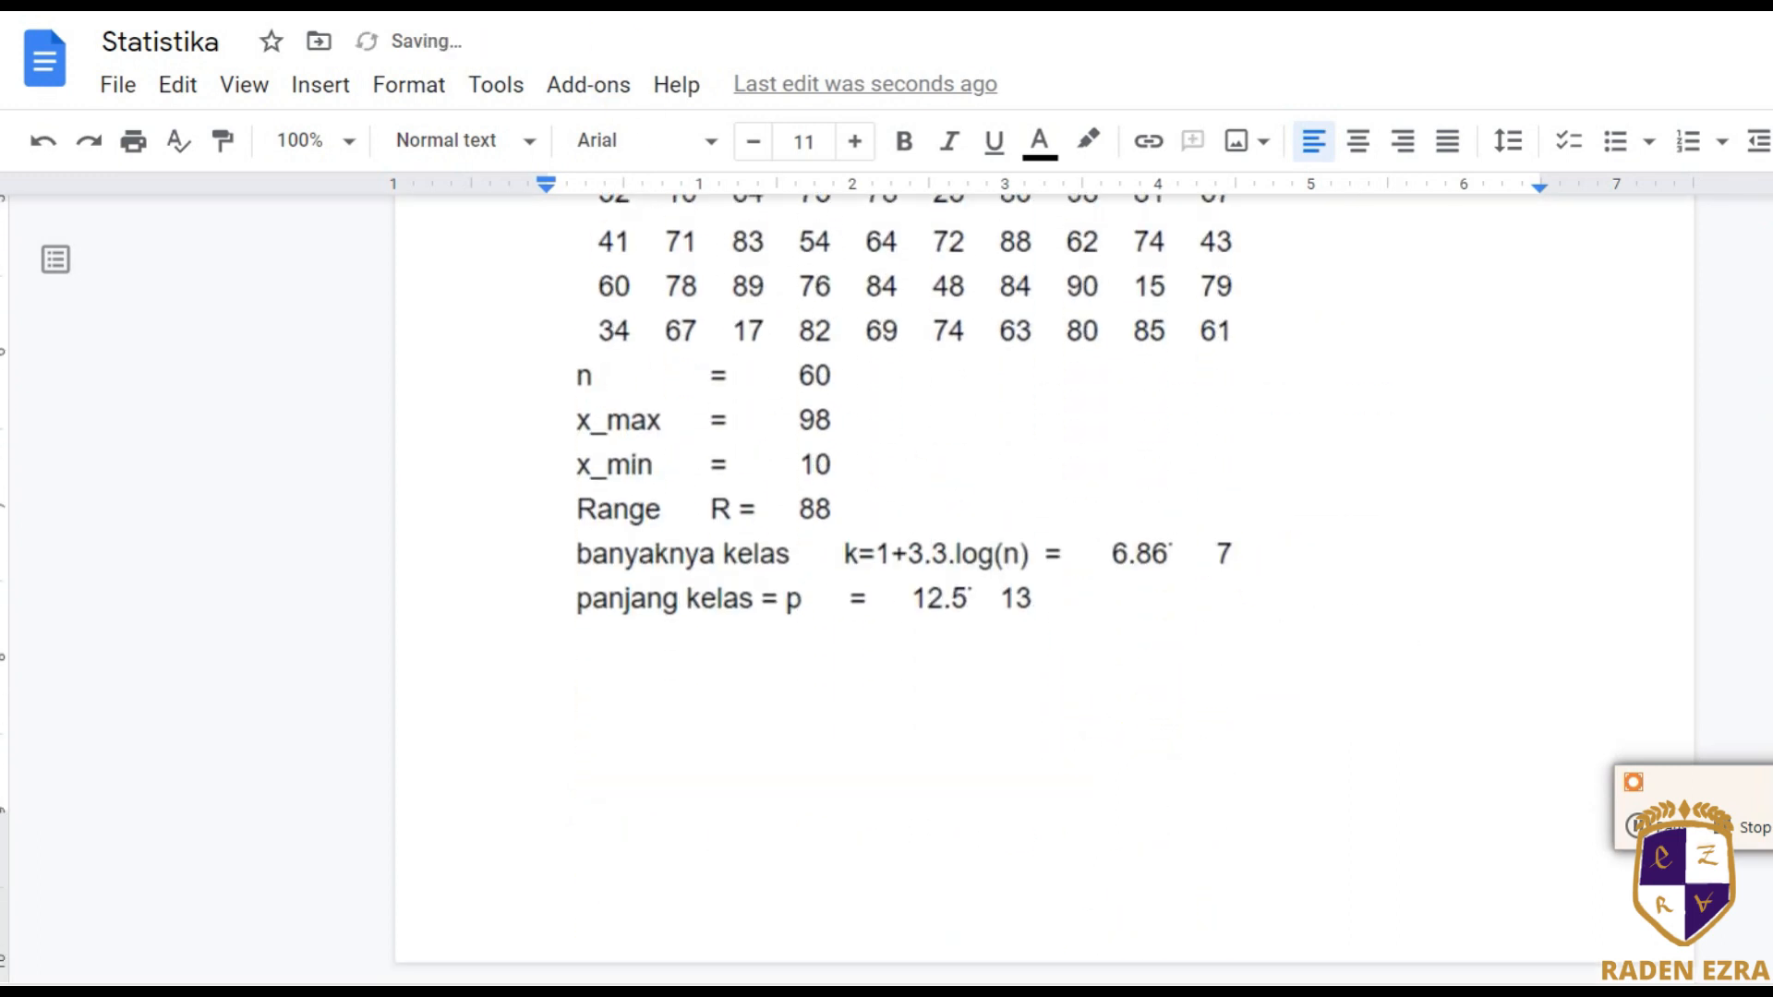
pyautogui.click(431, 7)
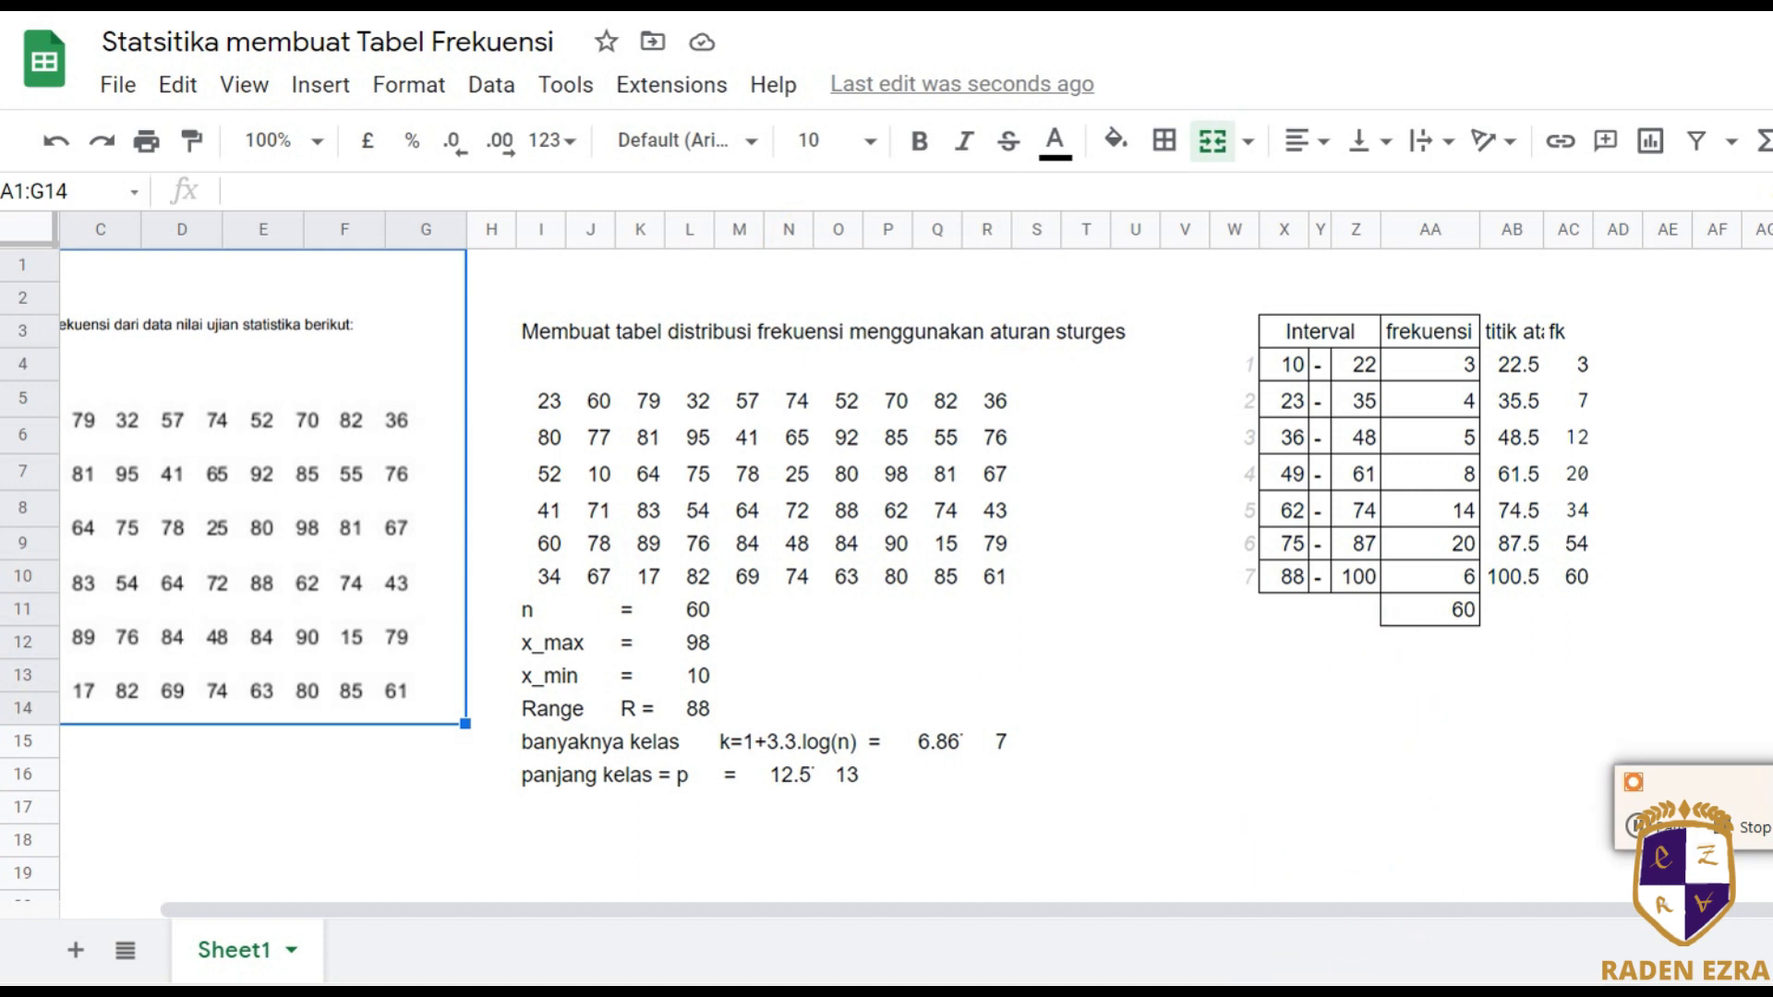
pyautogui.click(392, 109)
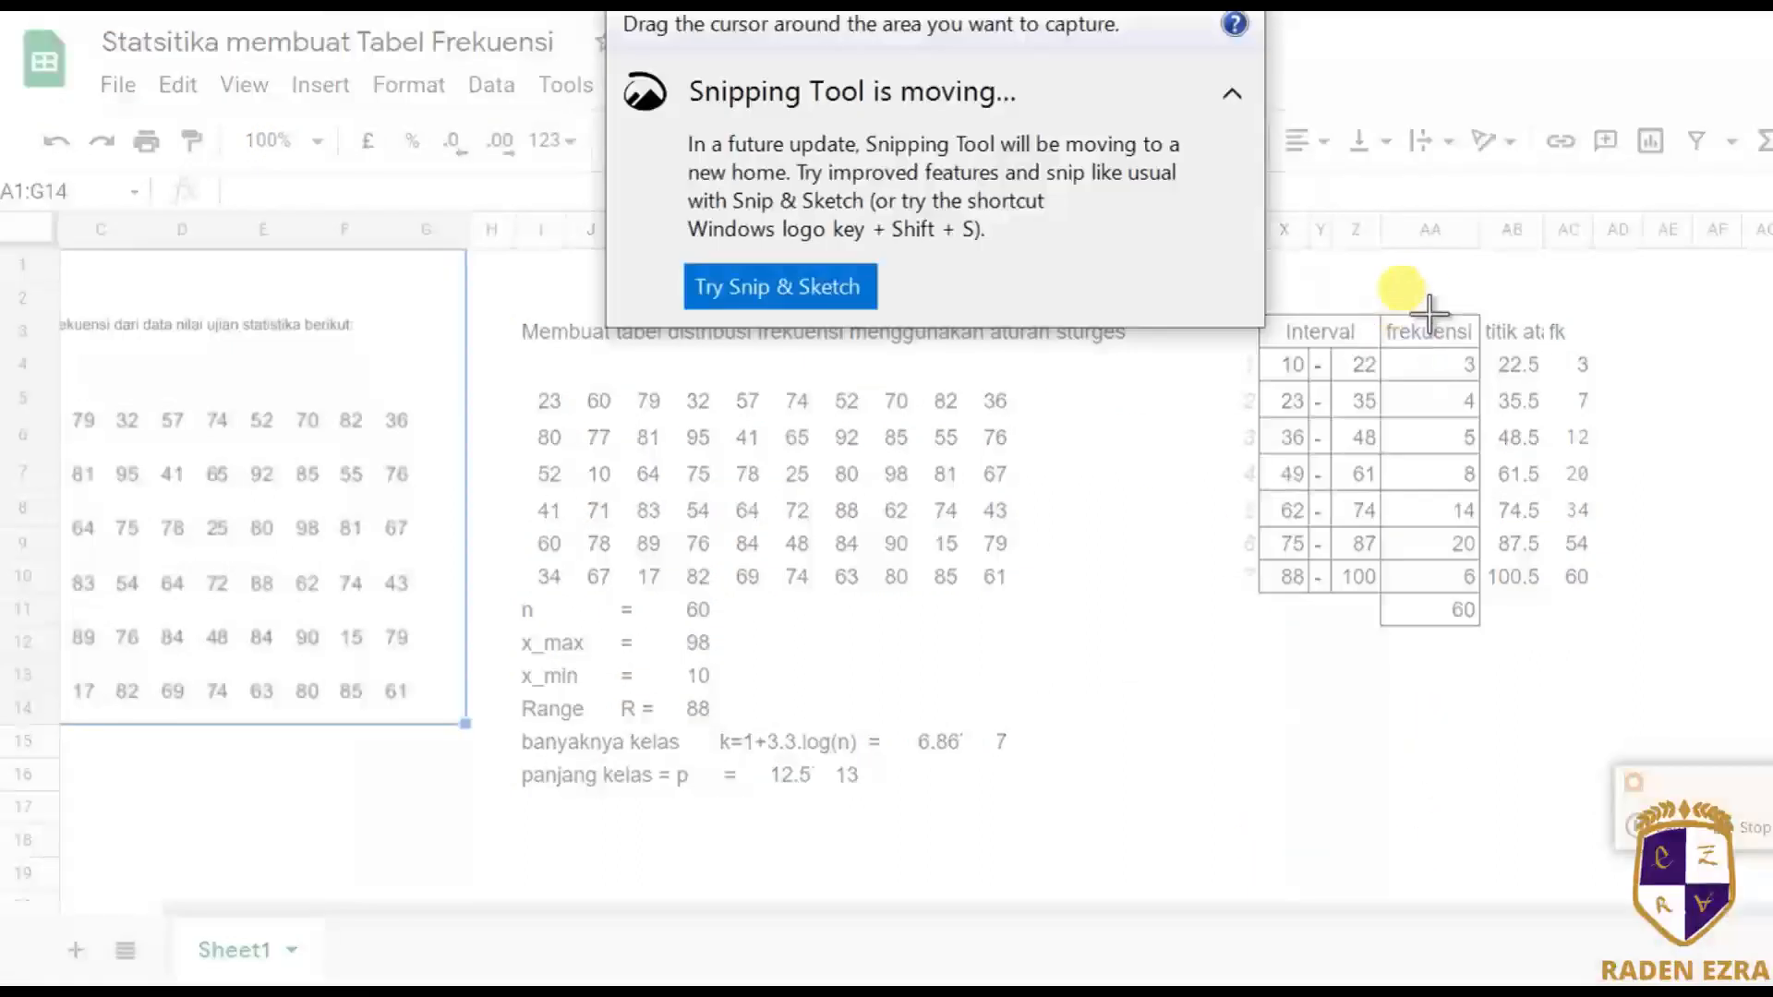
pyautogui.moveTo(1487, 306); pyautogui.dragTo(1239, 633)
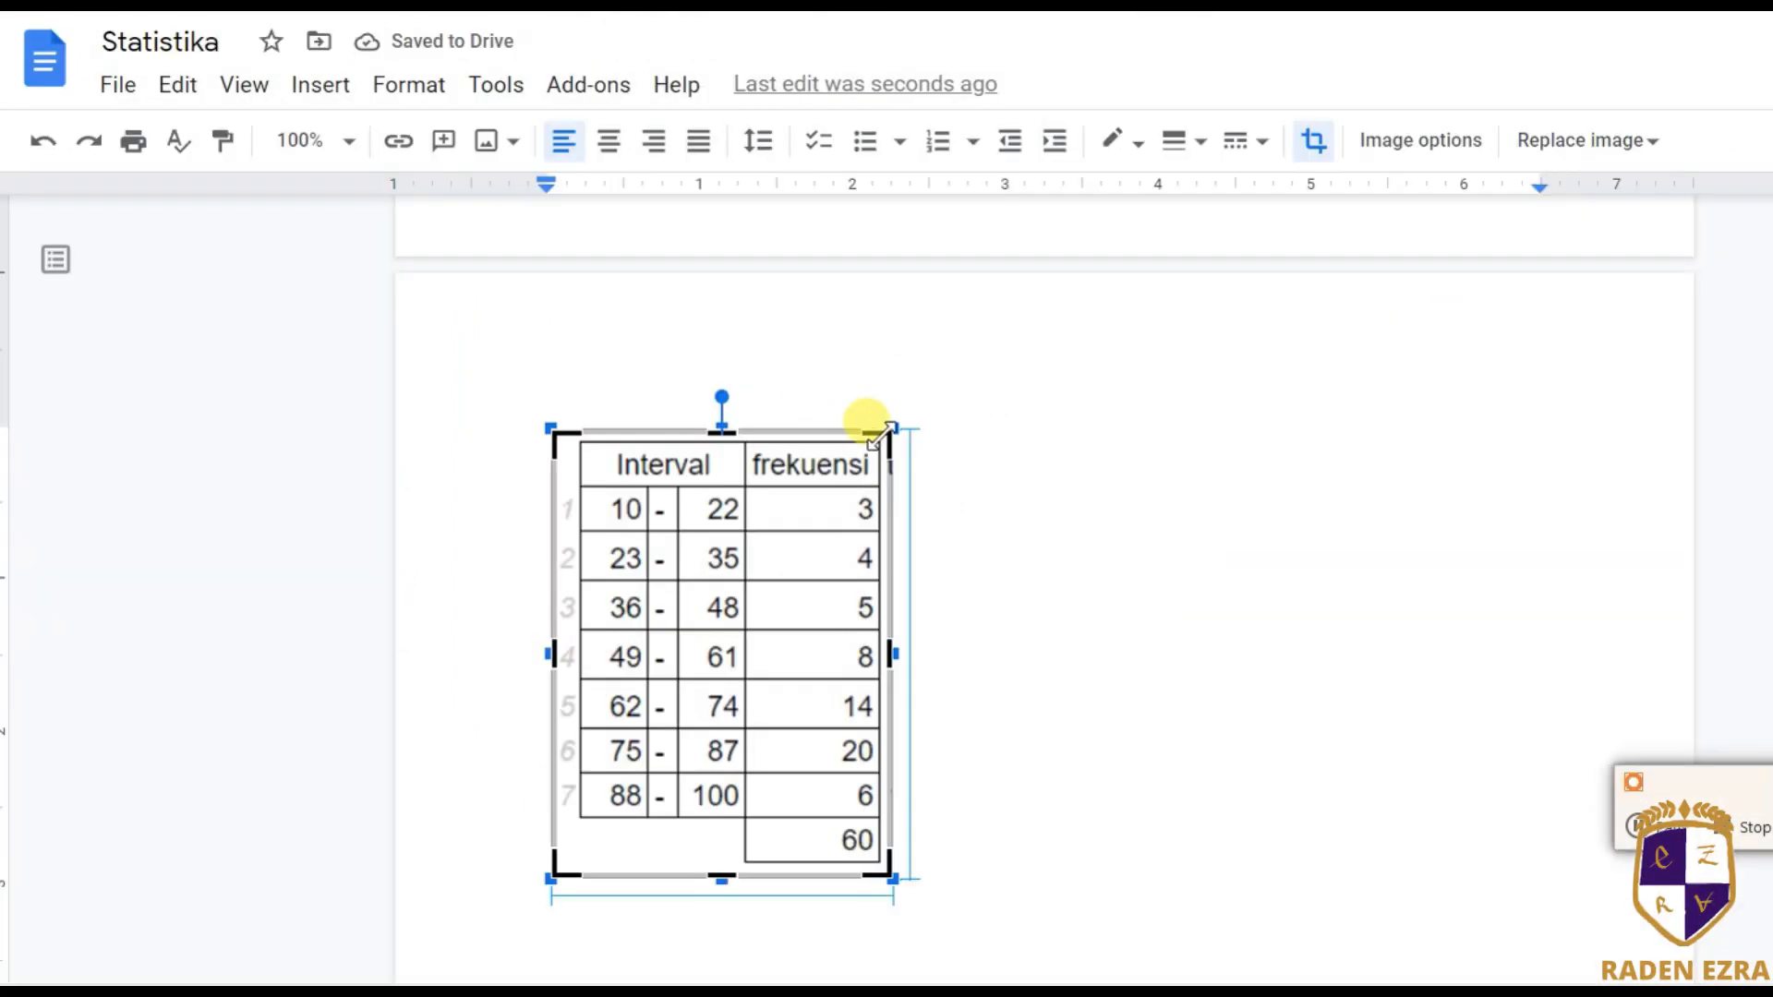
# Crop the sliver of the neighbouring titik atas column off the edge of the pasted frequency table image.
pyautogui.moveTo(862, 415)
pyautogui.mouseDown()
pyautogui.moveTo(874, 443)
pyautogui.moveTo(883, 432)
pyautogui.mouseUp()
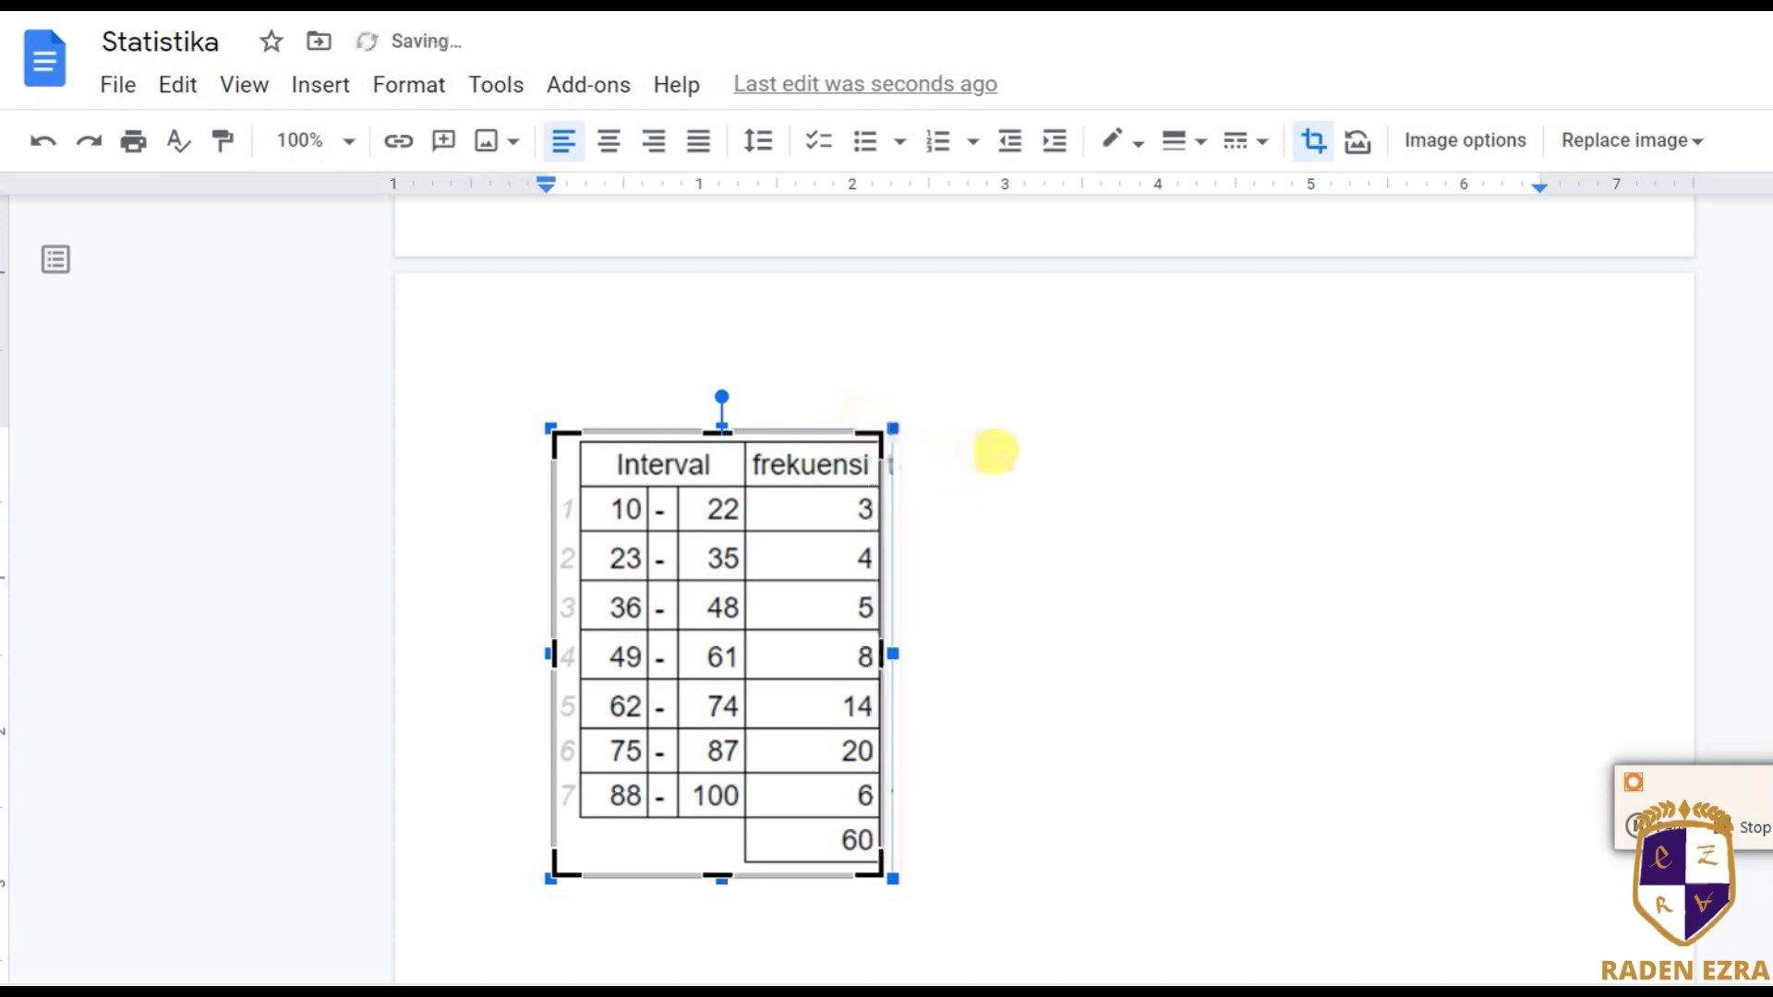
pyautogui.press('Return')
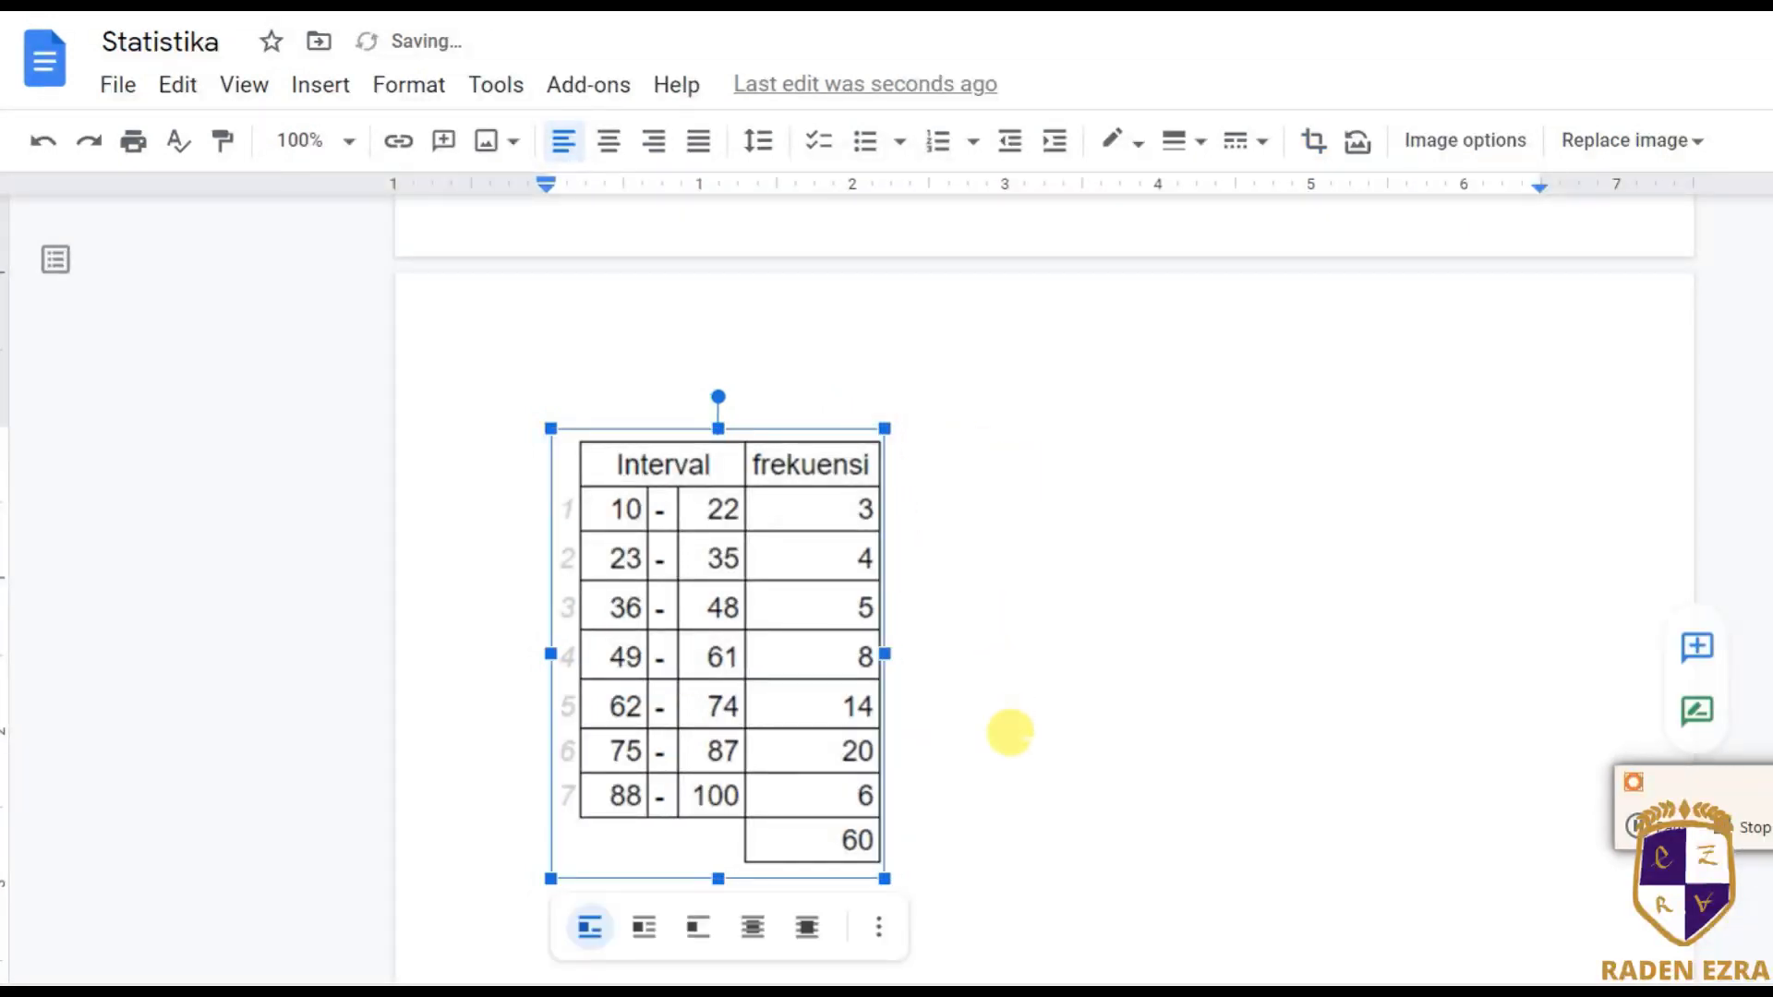
pyautogui.click(995, 792)
# Scale the pasted Sturges calculation image down proportionally to about 4 inches wide.
pyautogui.scroll(10, 1006, 799)
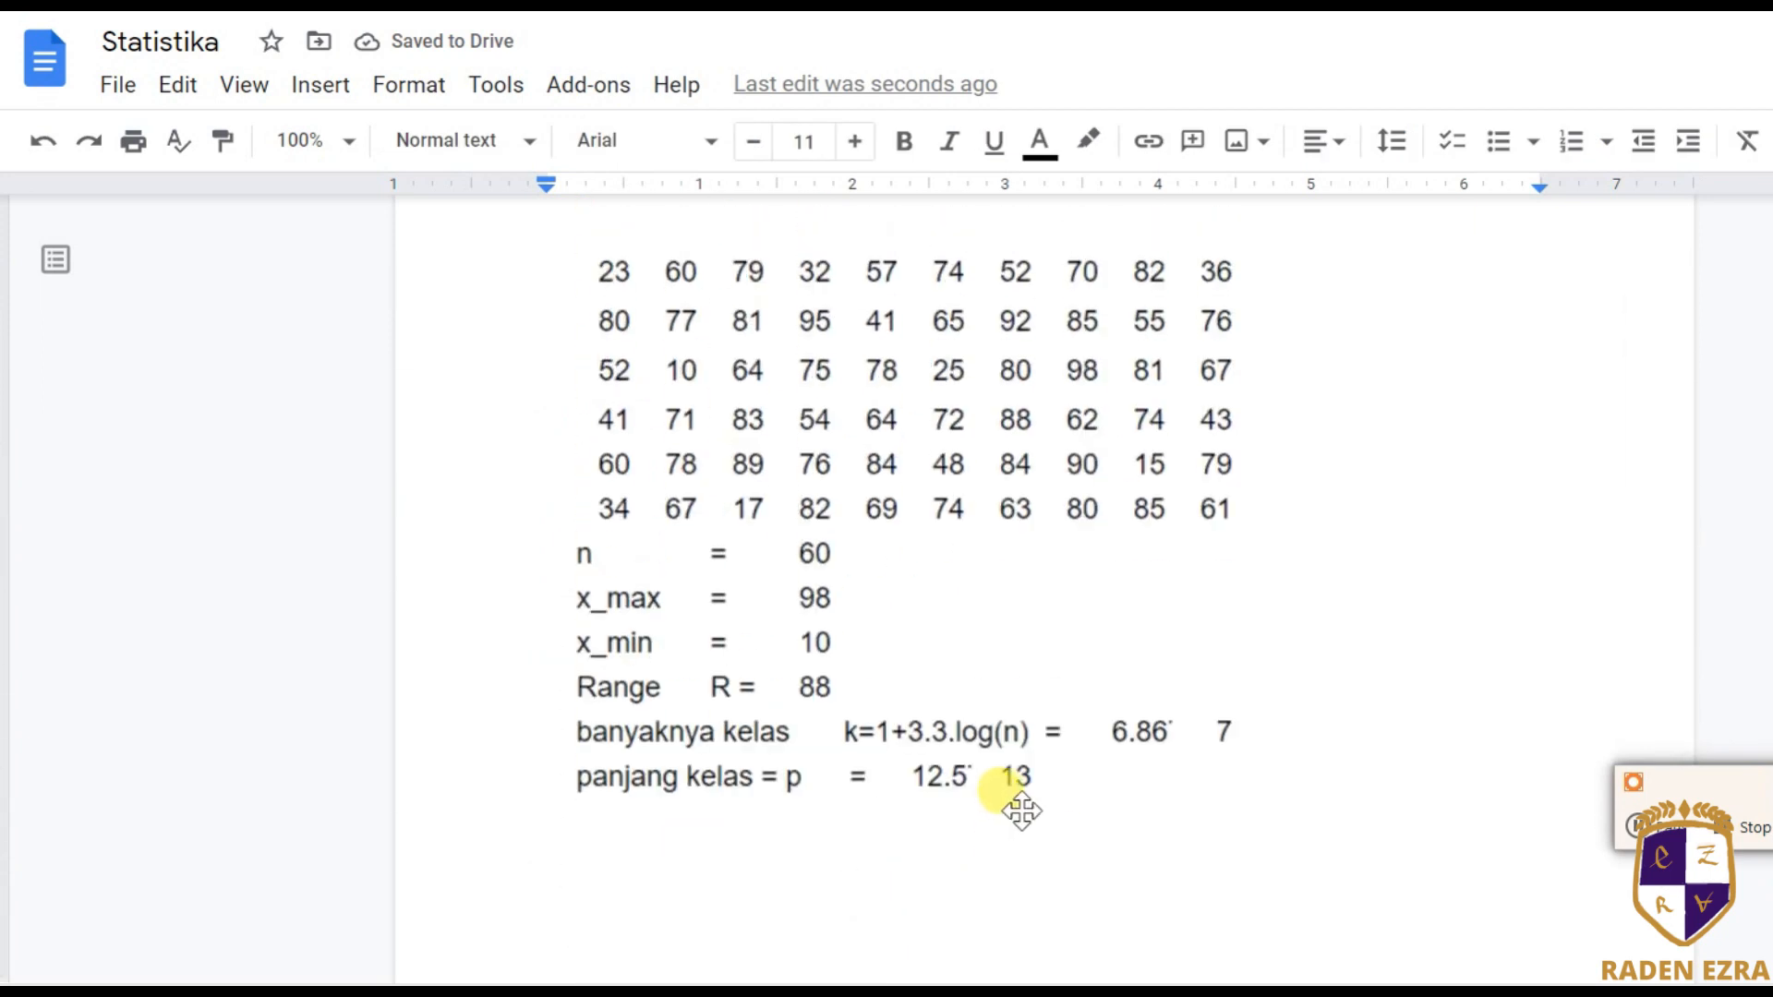
pyautogui.scroll(1, 1049, 700)
pyautogui.click(1049, 699)
pyautogui.moveTo(1409, 875); pyautogui.dragTo(1148, 684)
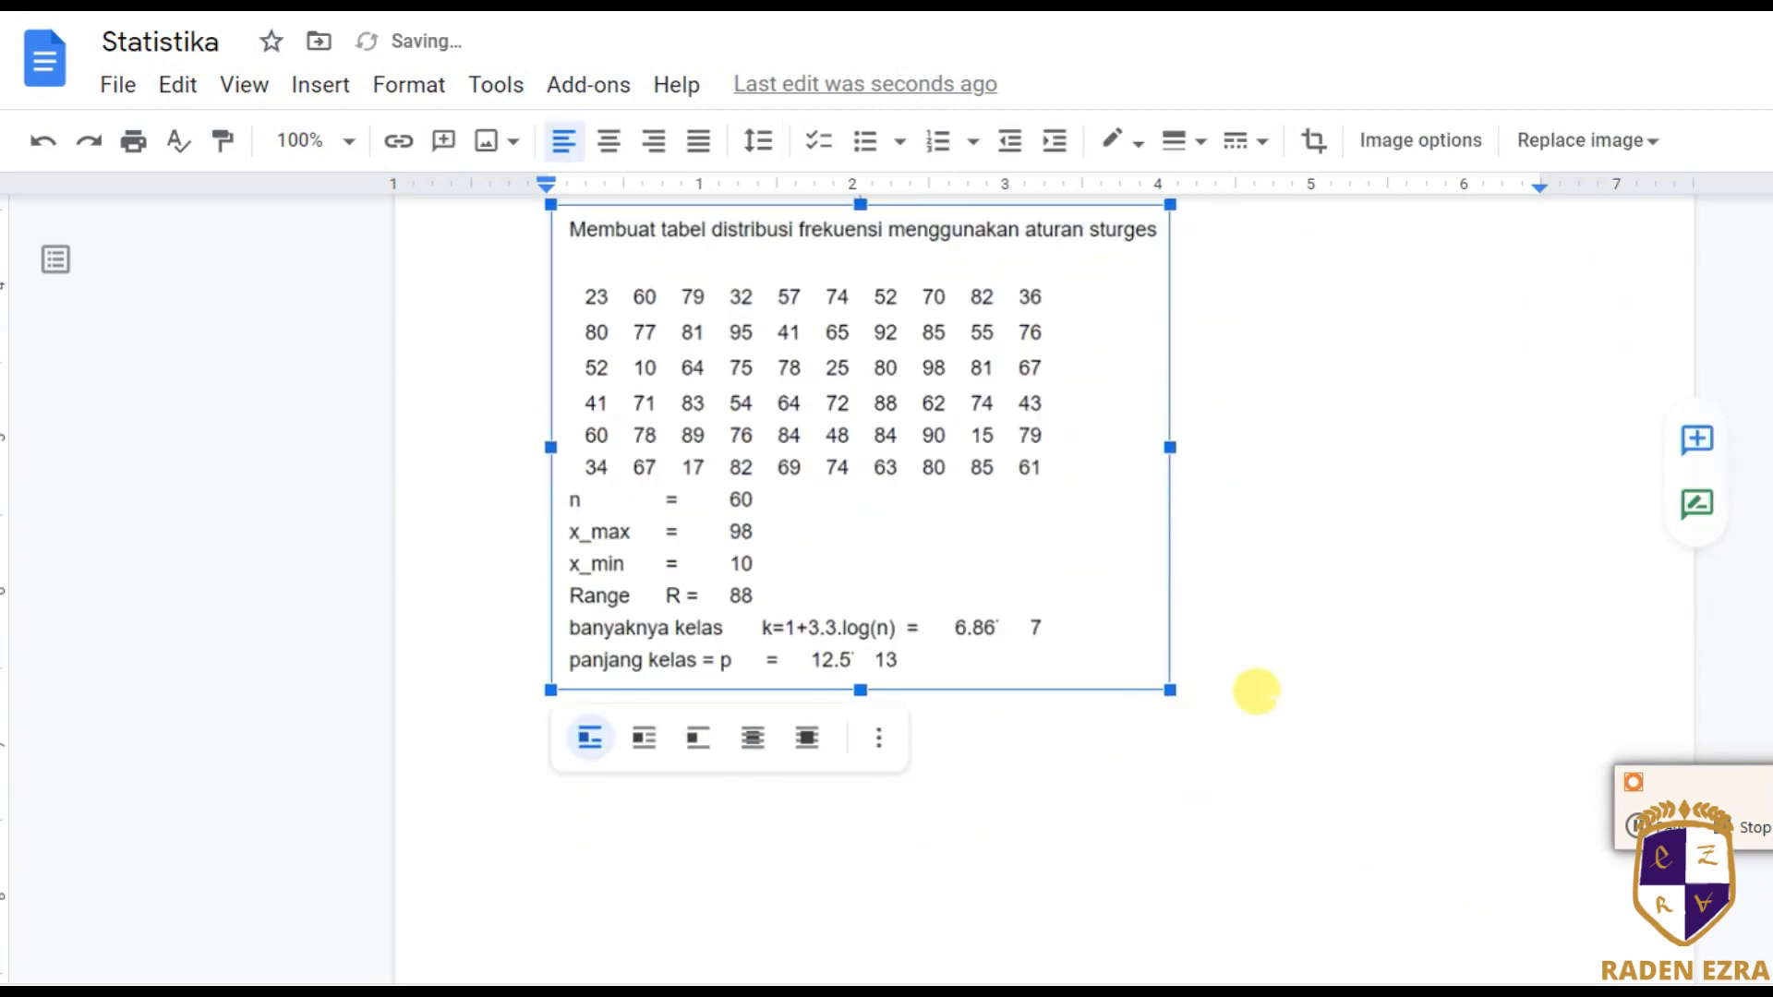
pyautogui.click(1255, 652)
# Scale the frequency table image down so it fits directly below the Sturges calculation on the same page.
pyautogui.scroll(-2, 1274, 683)
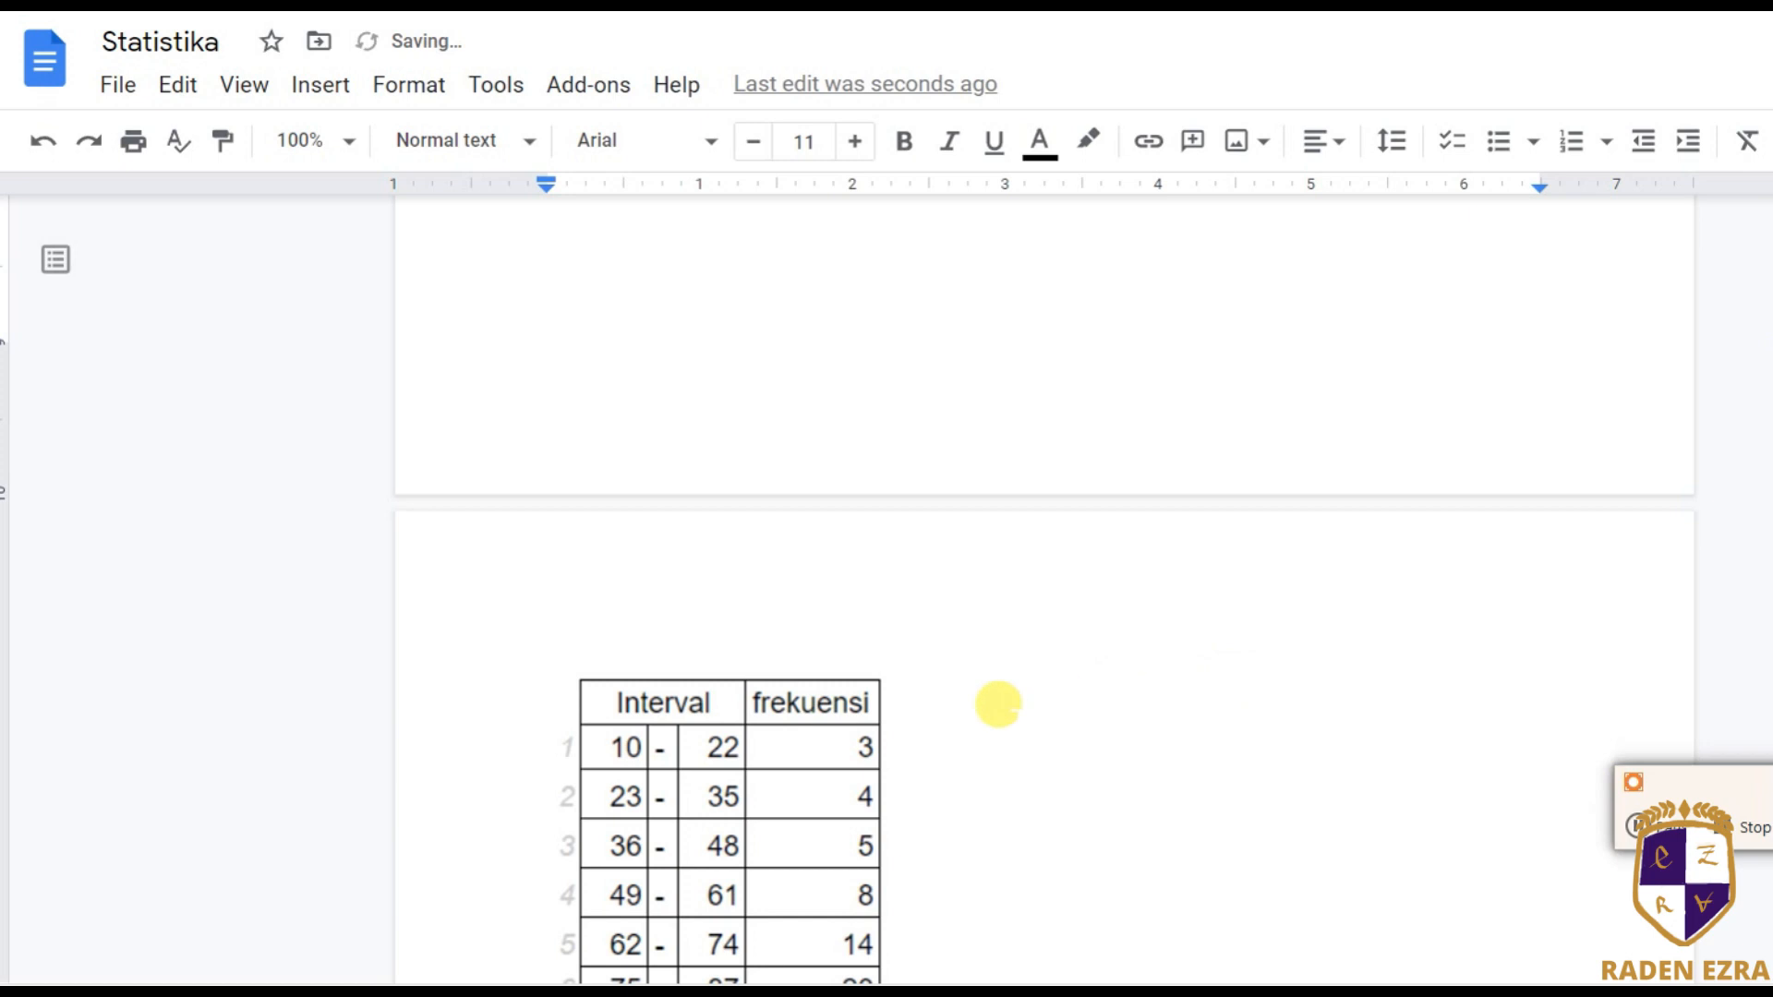
pyautogui.click(744, 791)
pyautogui.scroll(-5, 744, 791)
pyautogui.moveTo(882, 533); pyautogui.dragTo(774, 423)
pyautogui.click(1132, 665)
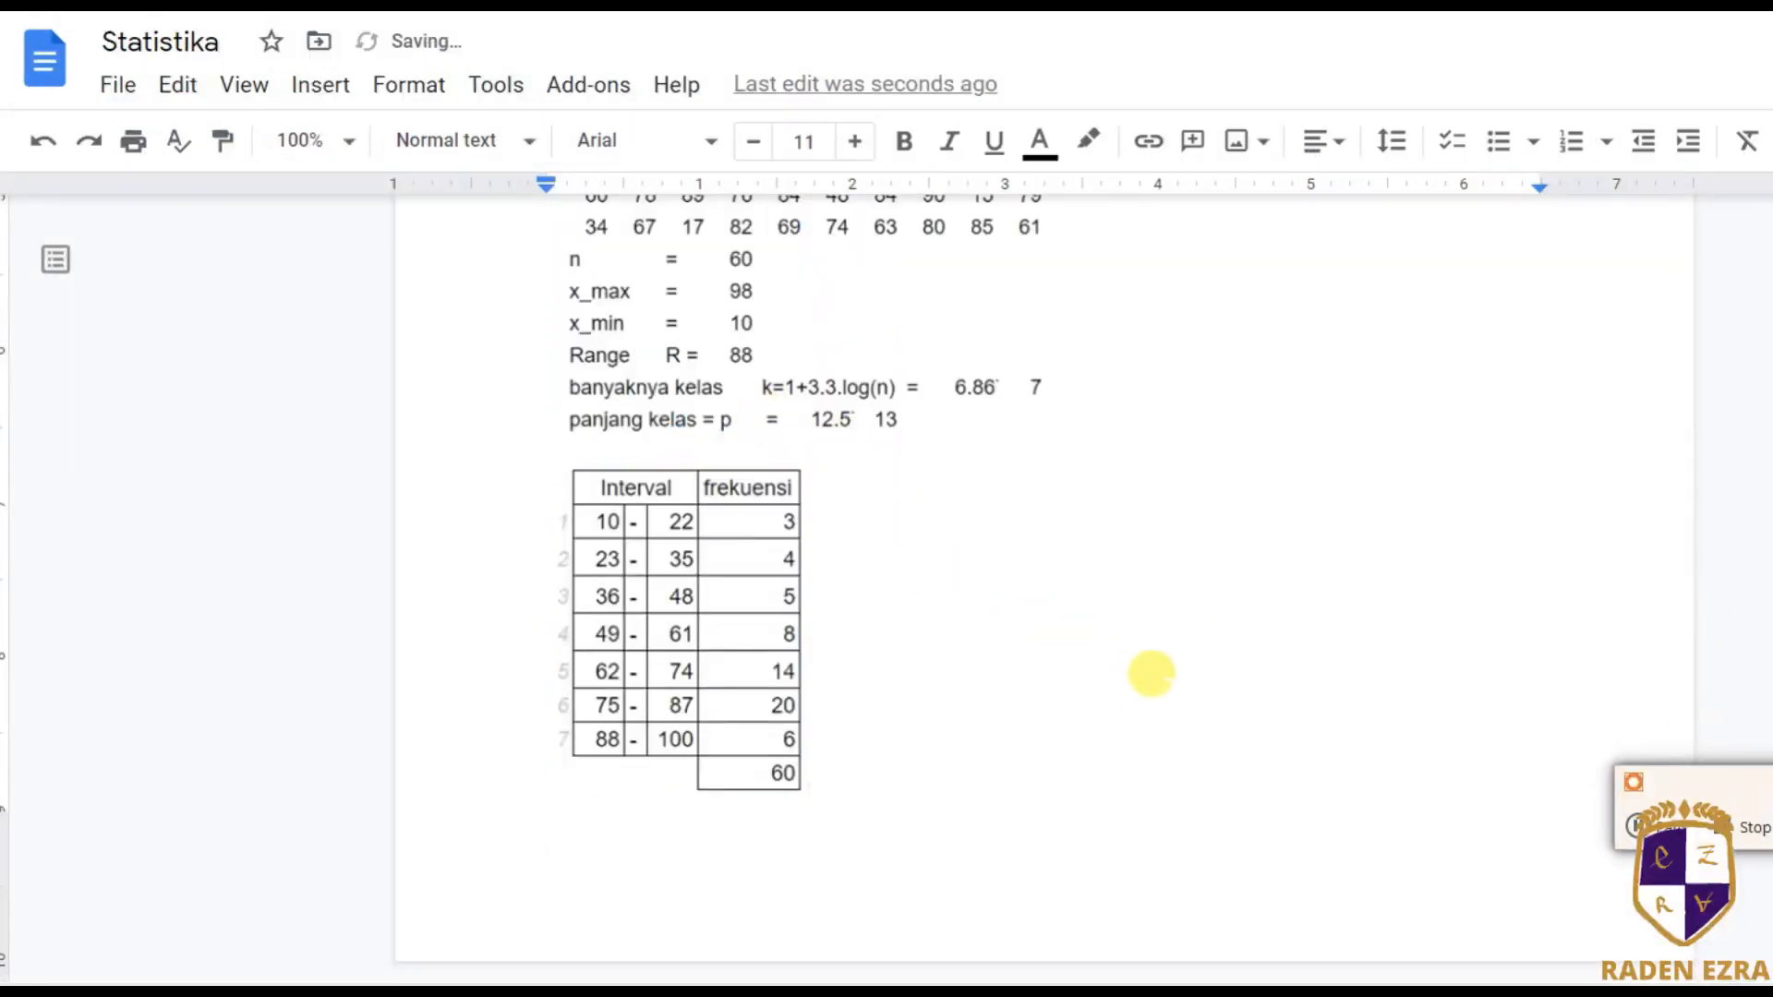
# Review the document layout, download it as a PDF Document (.pdf), and close the opened PDF after checking it.
pyautogui.scroll(5, 1154, 623)
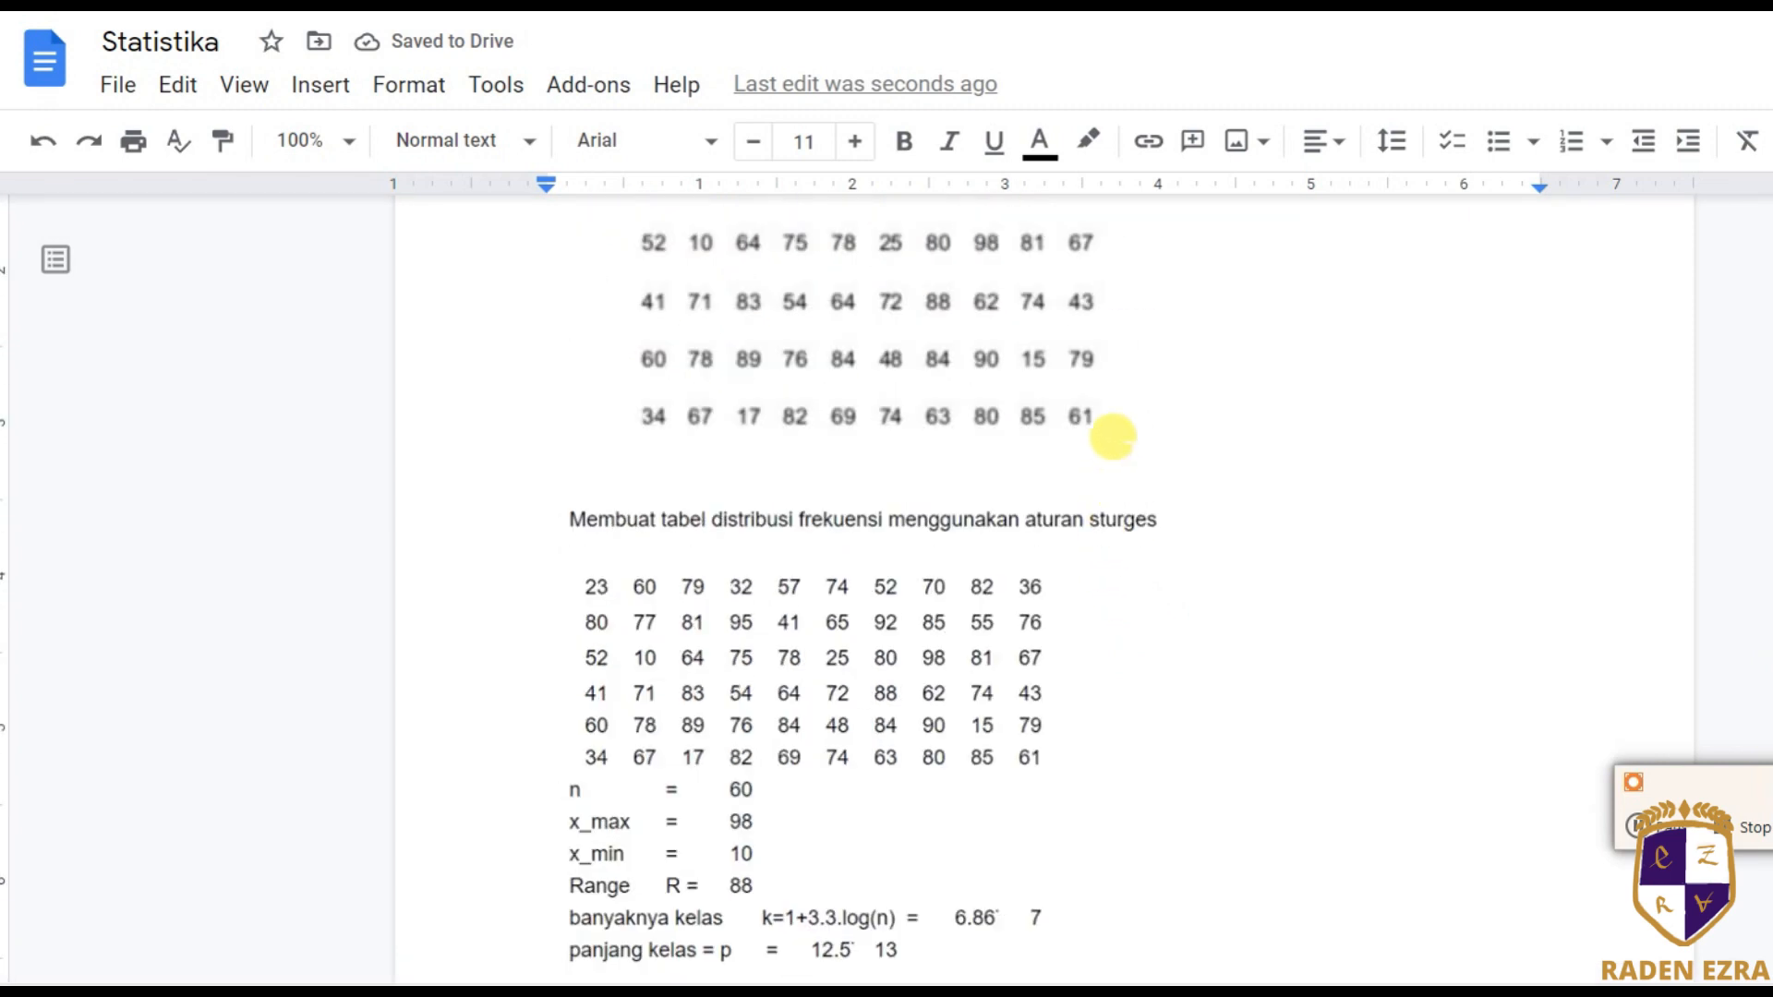
pyautogui.scroll(4, 1140, 466)
pyautogui.scroll(-8, 1150, 484)
pyautogui.scroll(-3, 1145, 485)
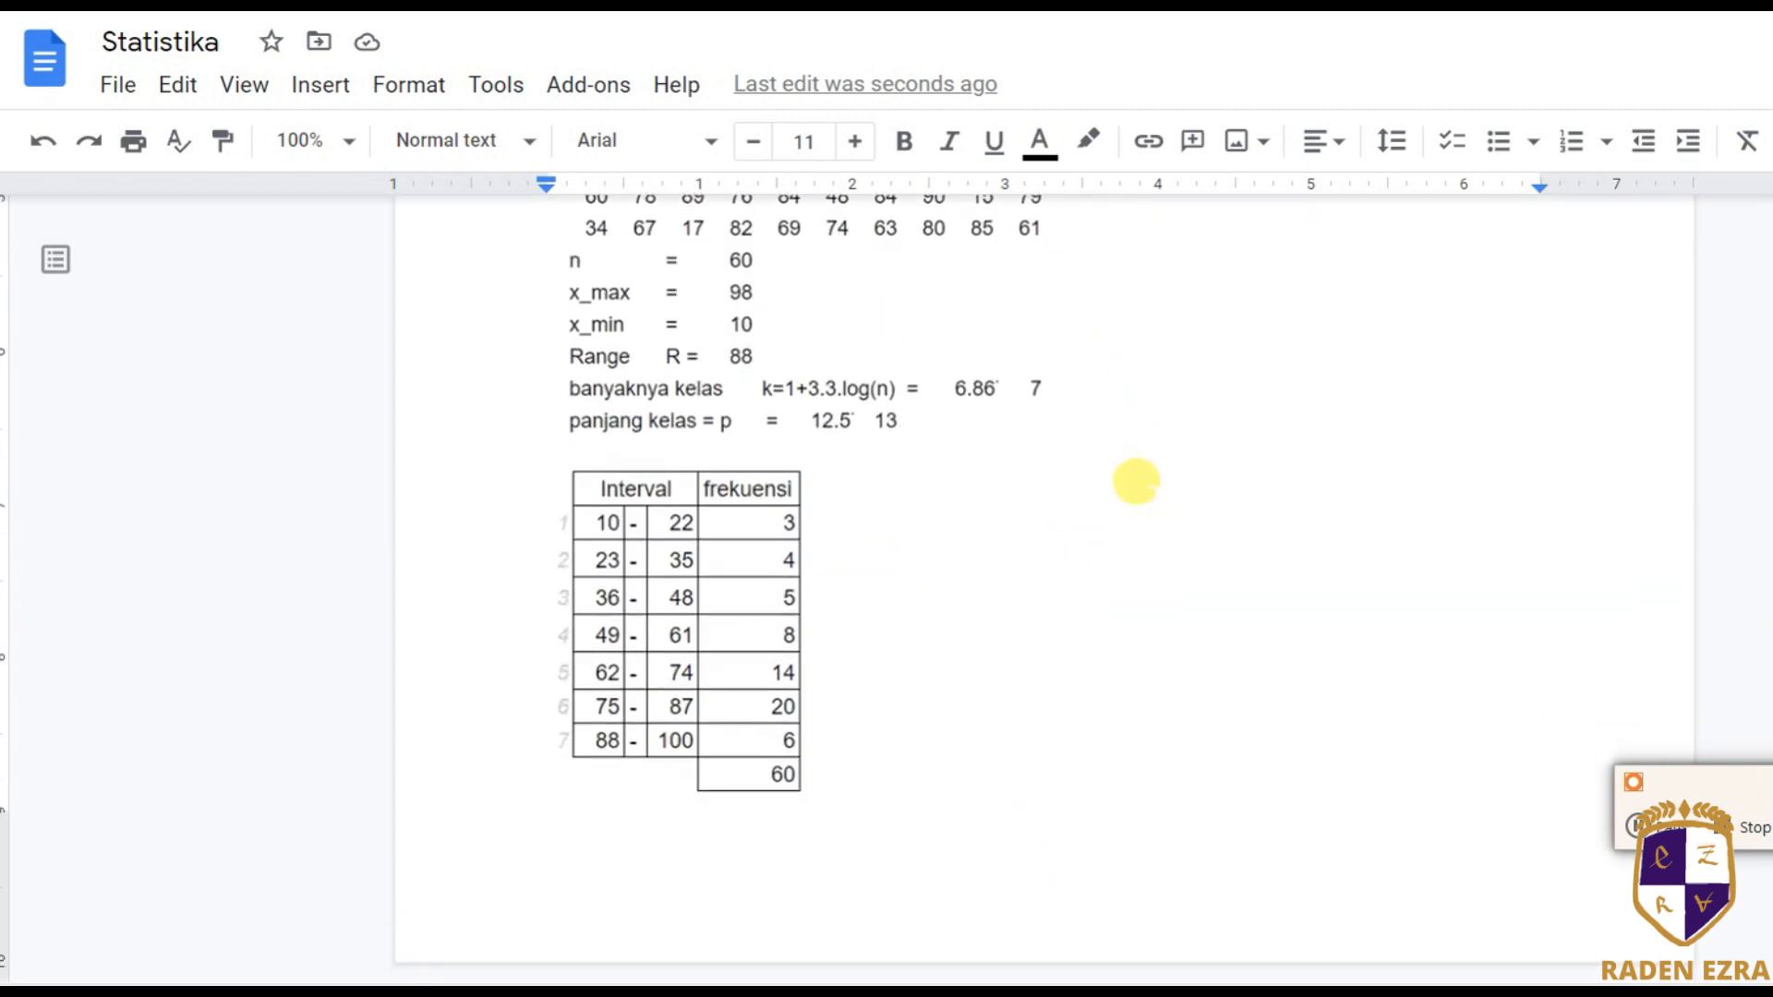
pyautogui.click(129, 85)
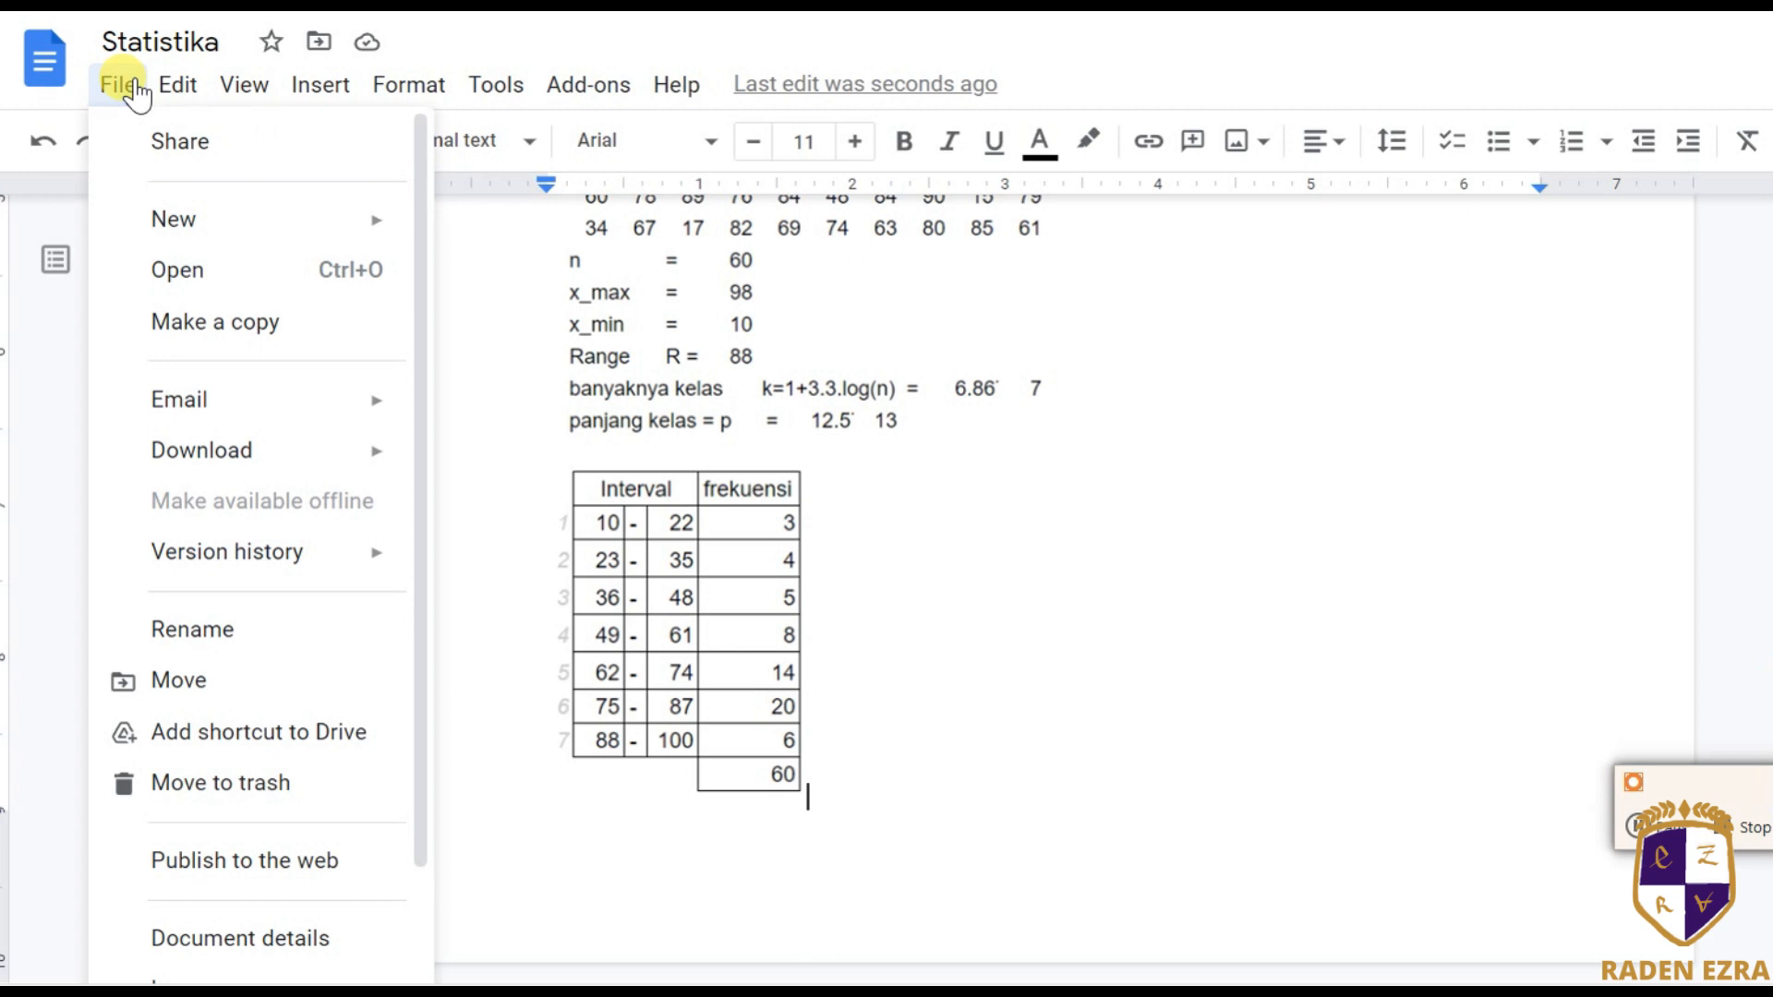
pyautogui.moveTo(230, 450)
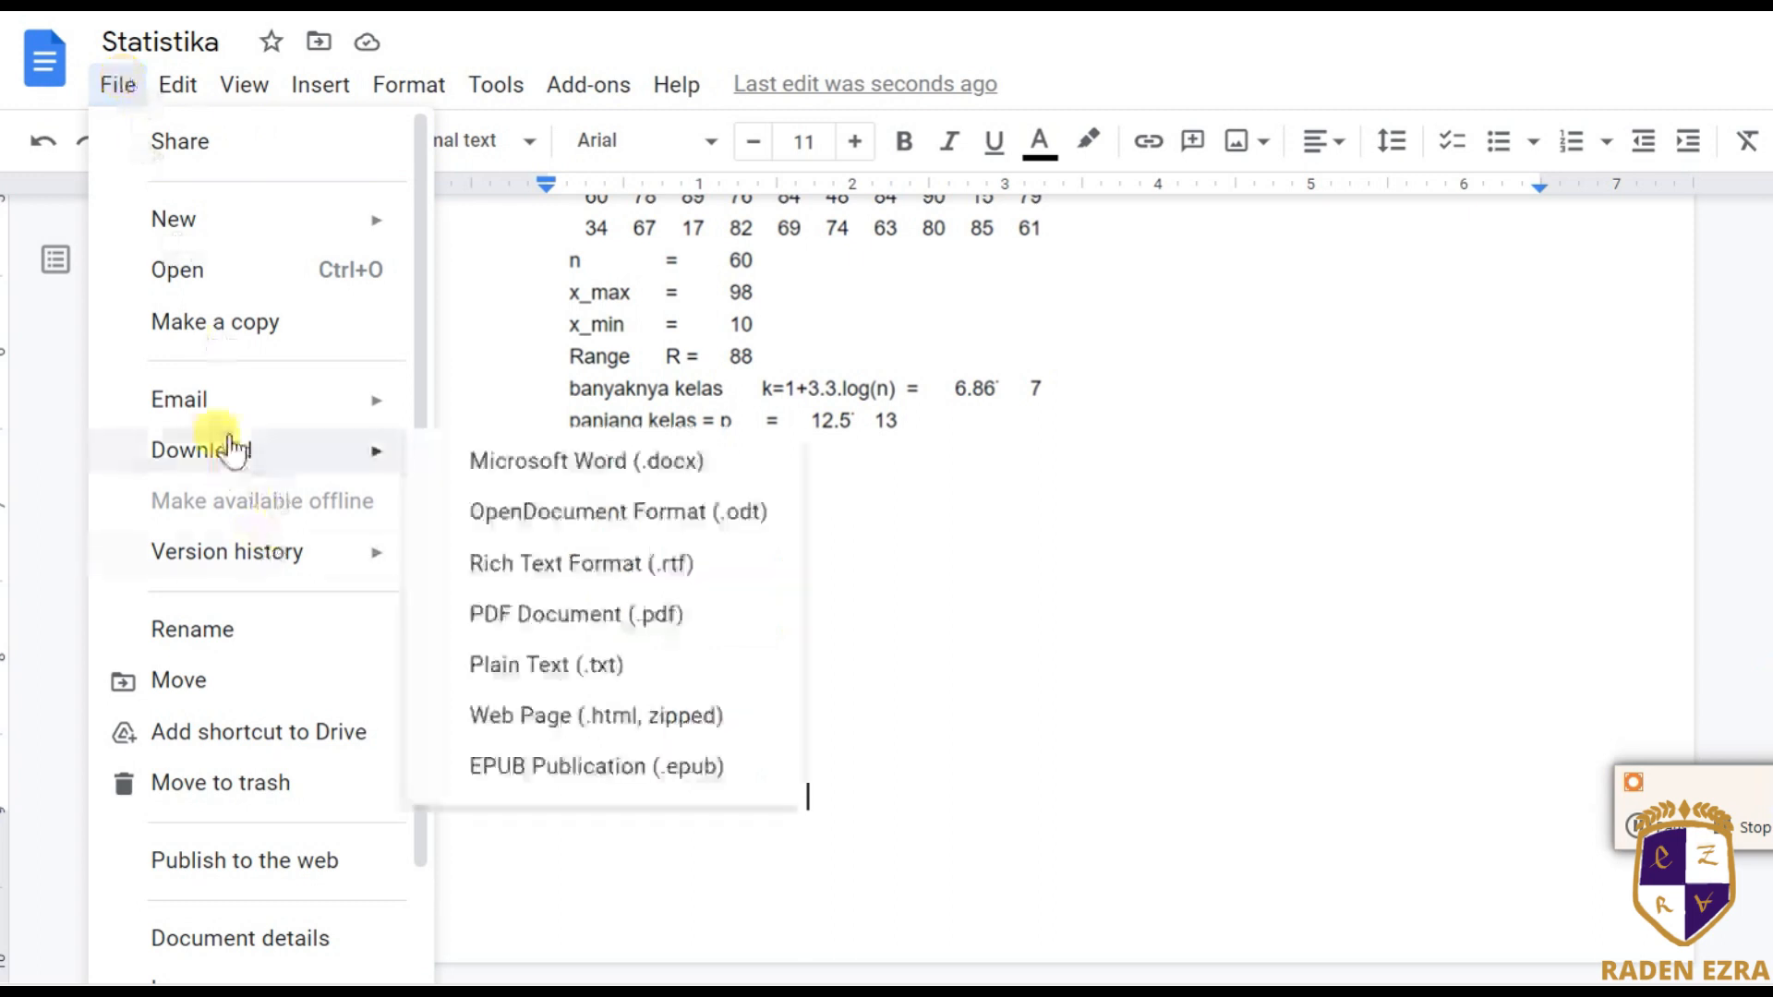
pyautogui.click(643, 635)
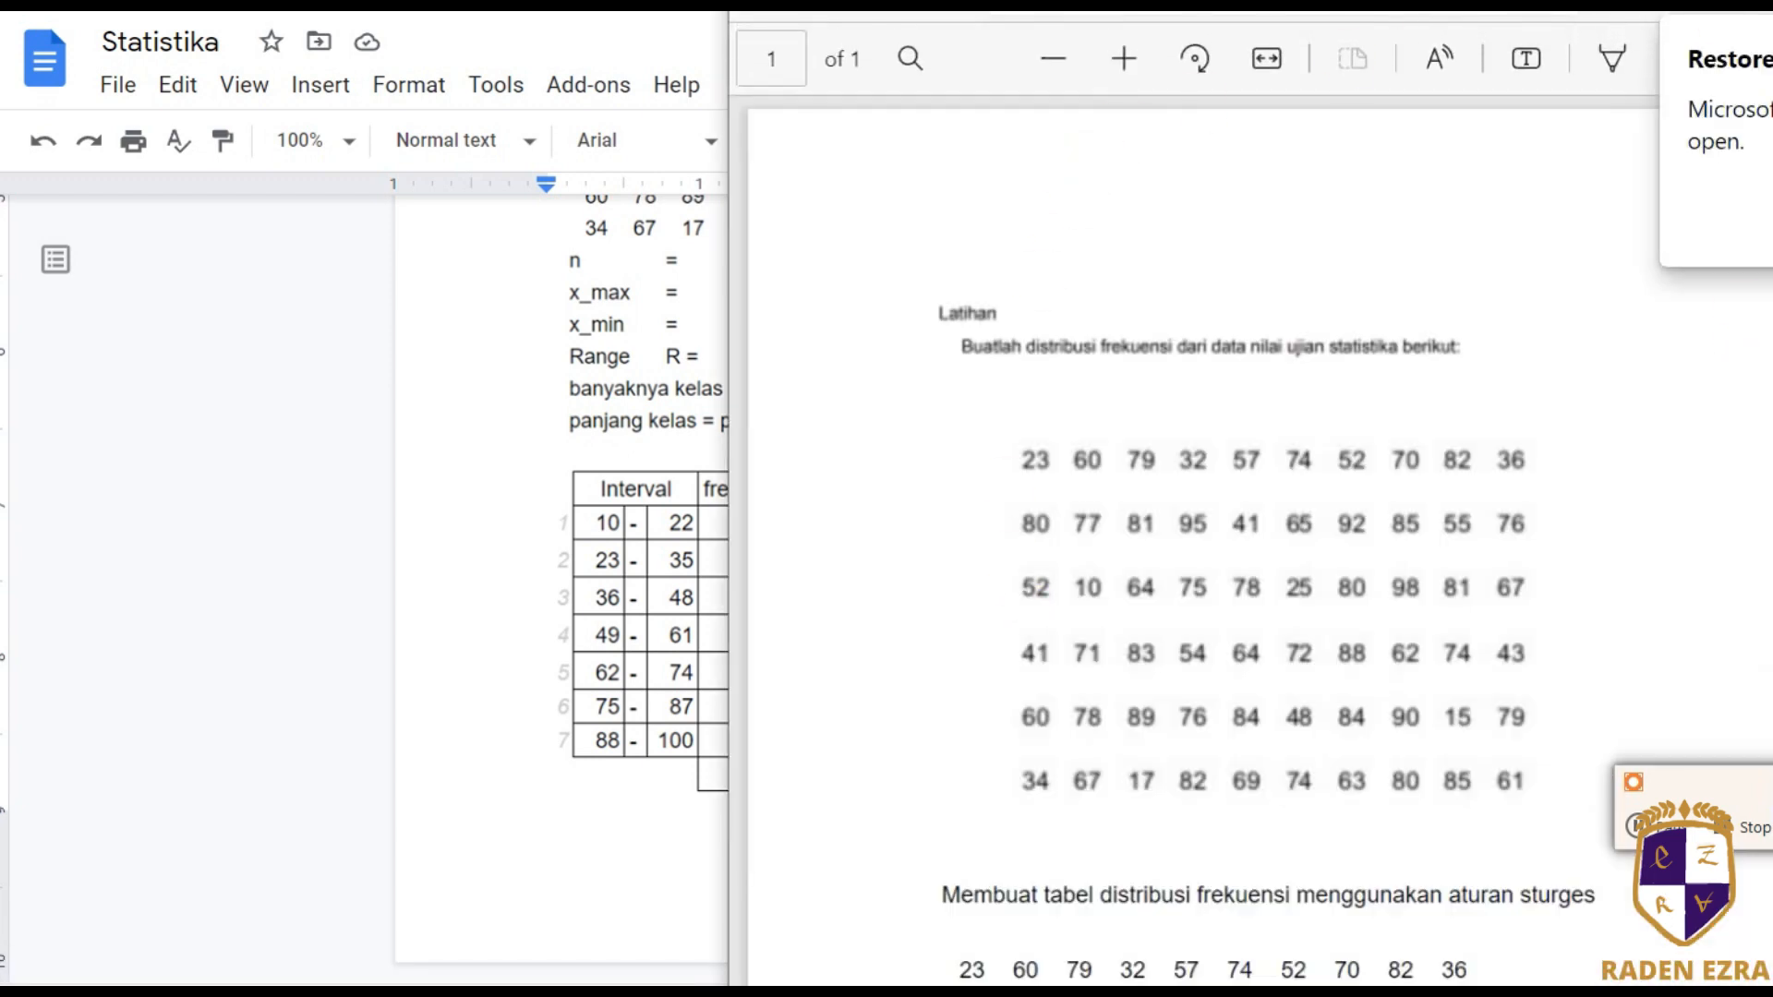
pyautogui.click(1767, 15)
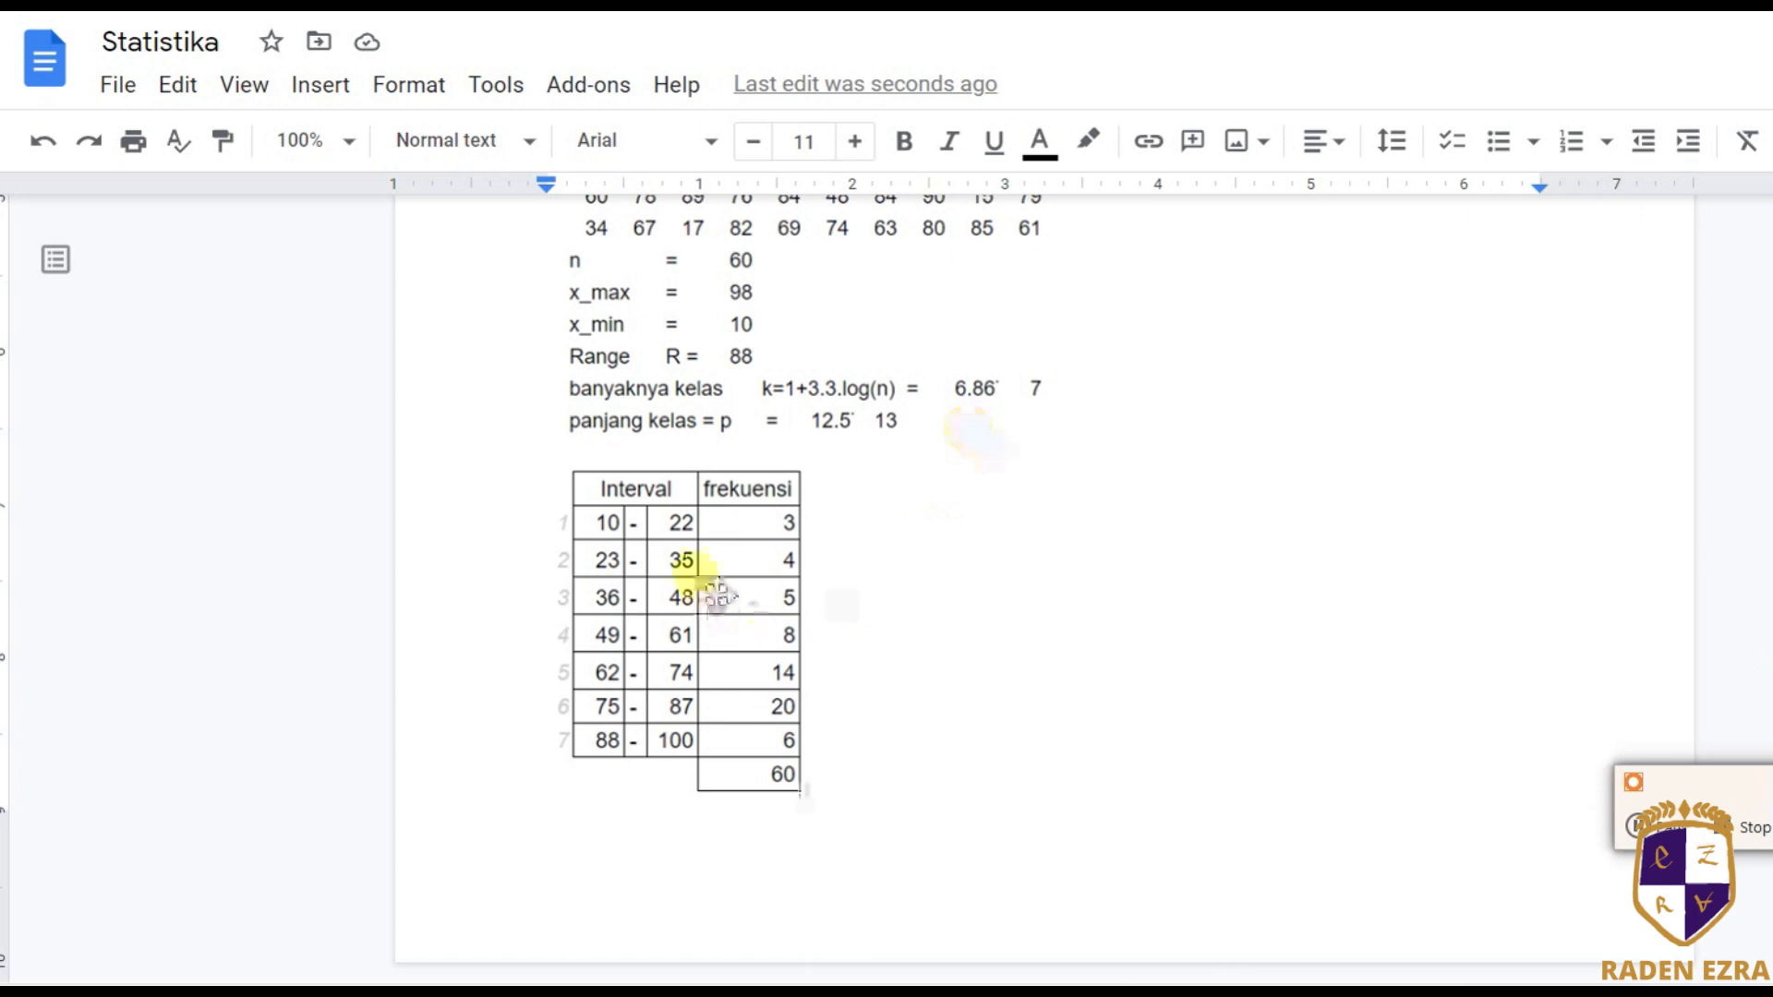
pyautogui.scroll(4, 797, 559)
pyautogui.scroll(4, 817, 579)
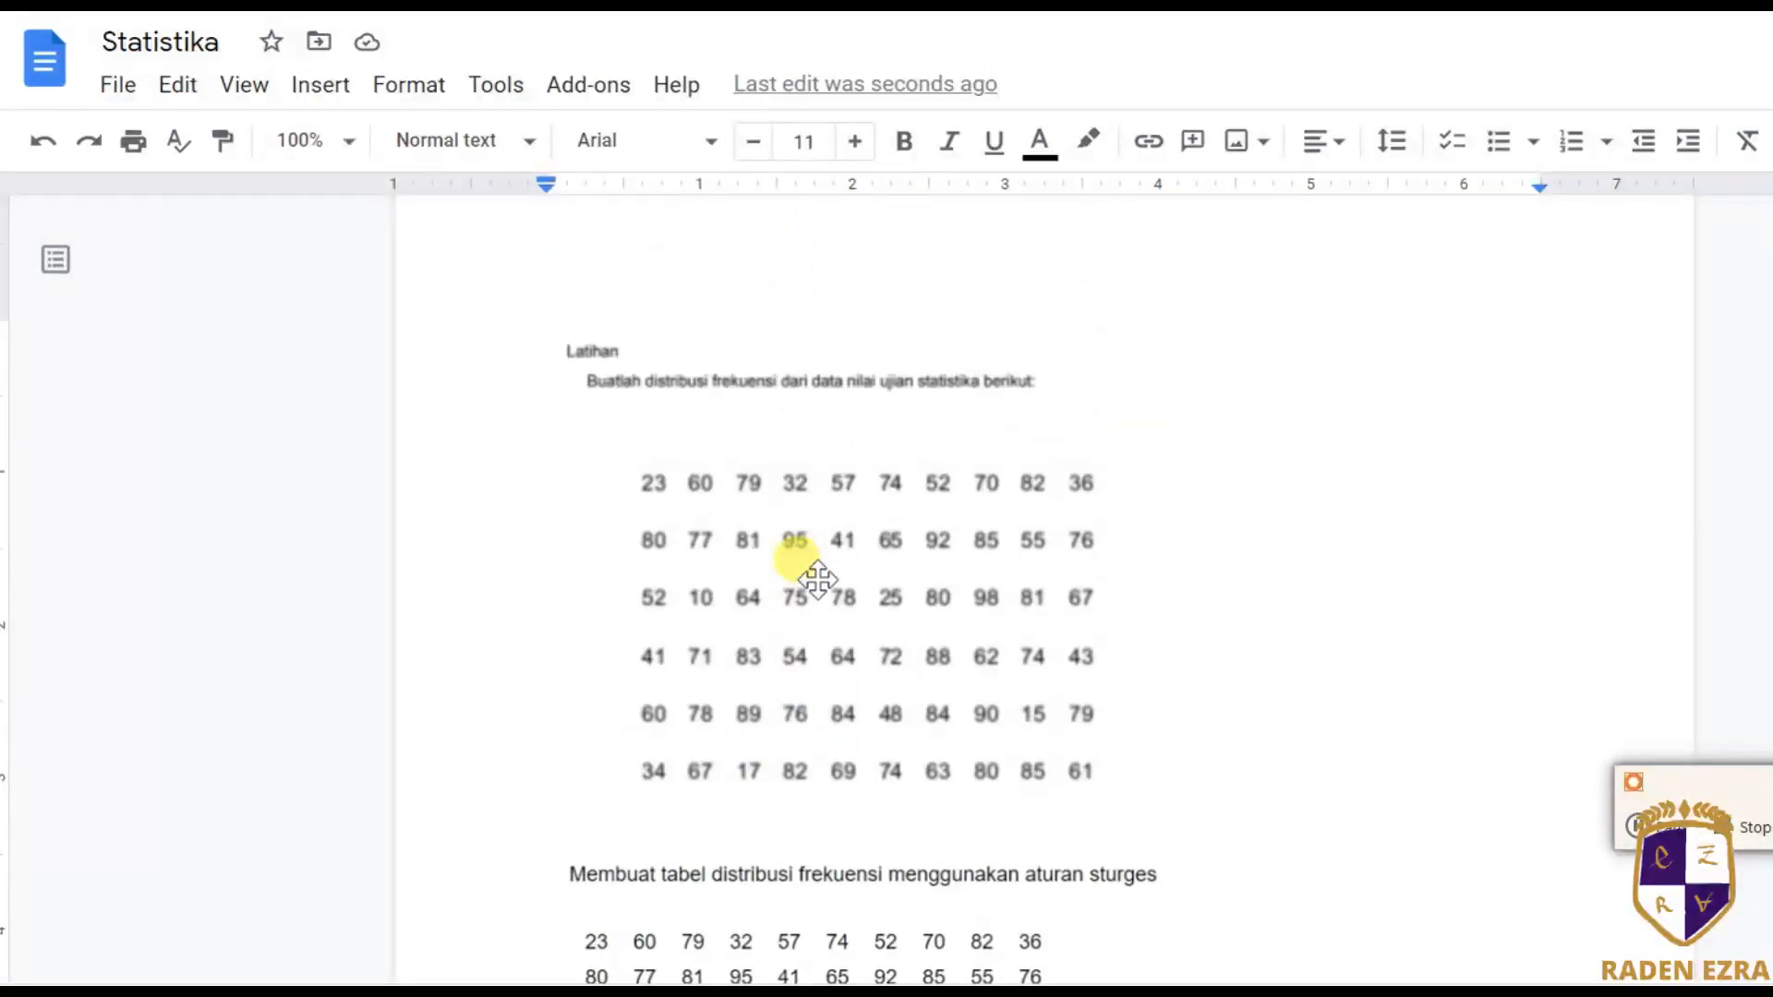